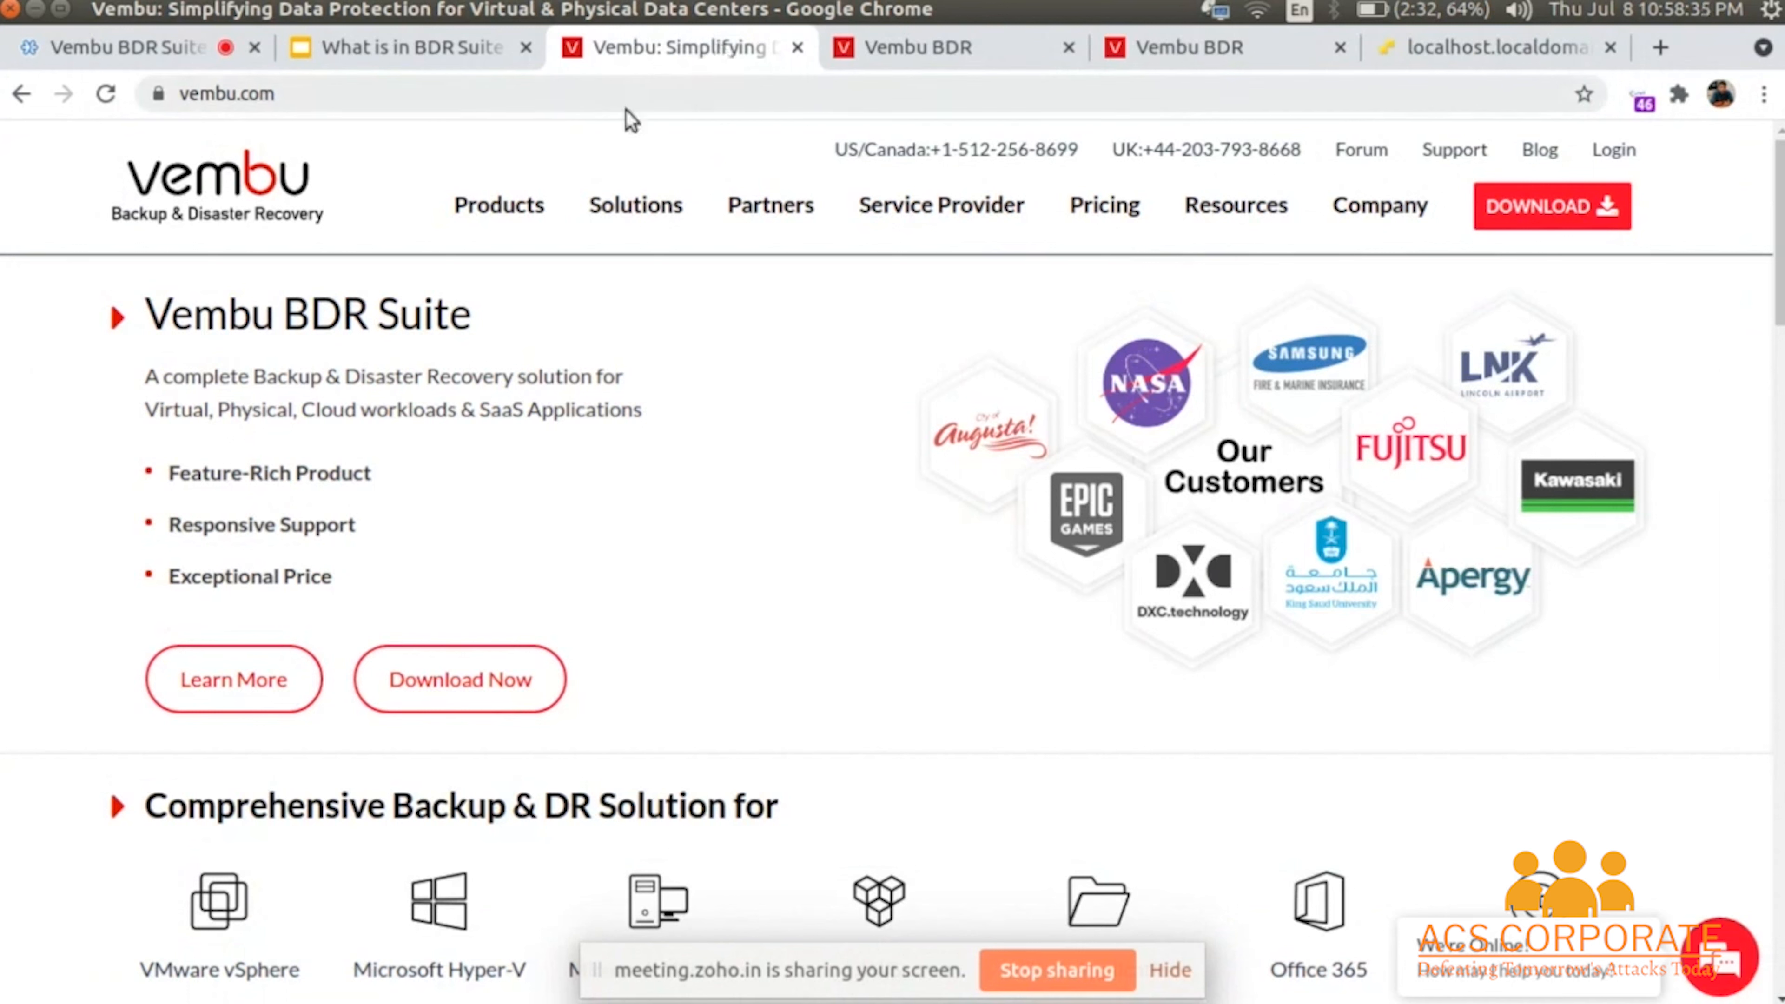
# - Browse the vembu.com download table listing the v5.0 Beta and v4.2.0.1 Backup Server downloads
pyautogui.click(1578, 227)
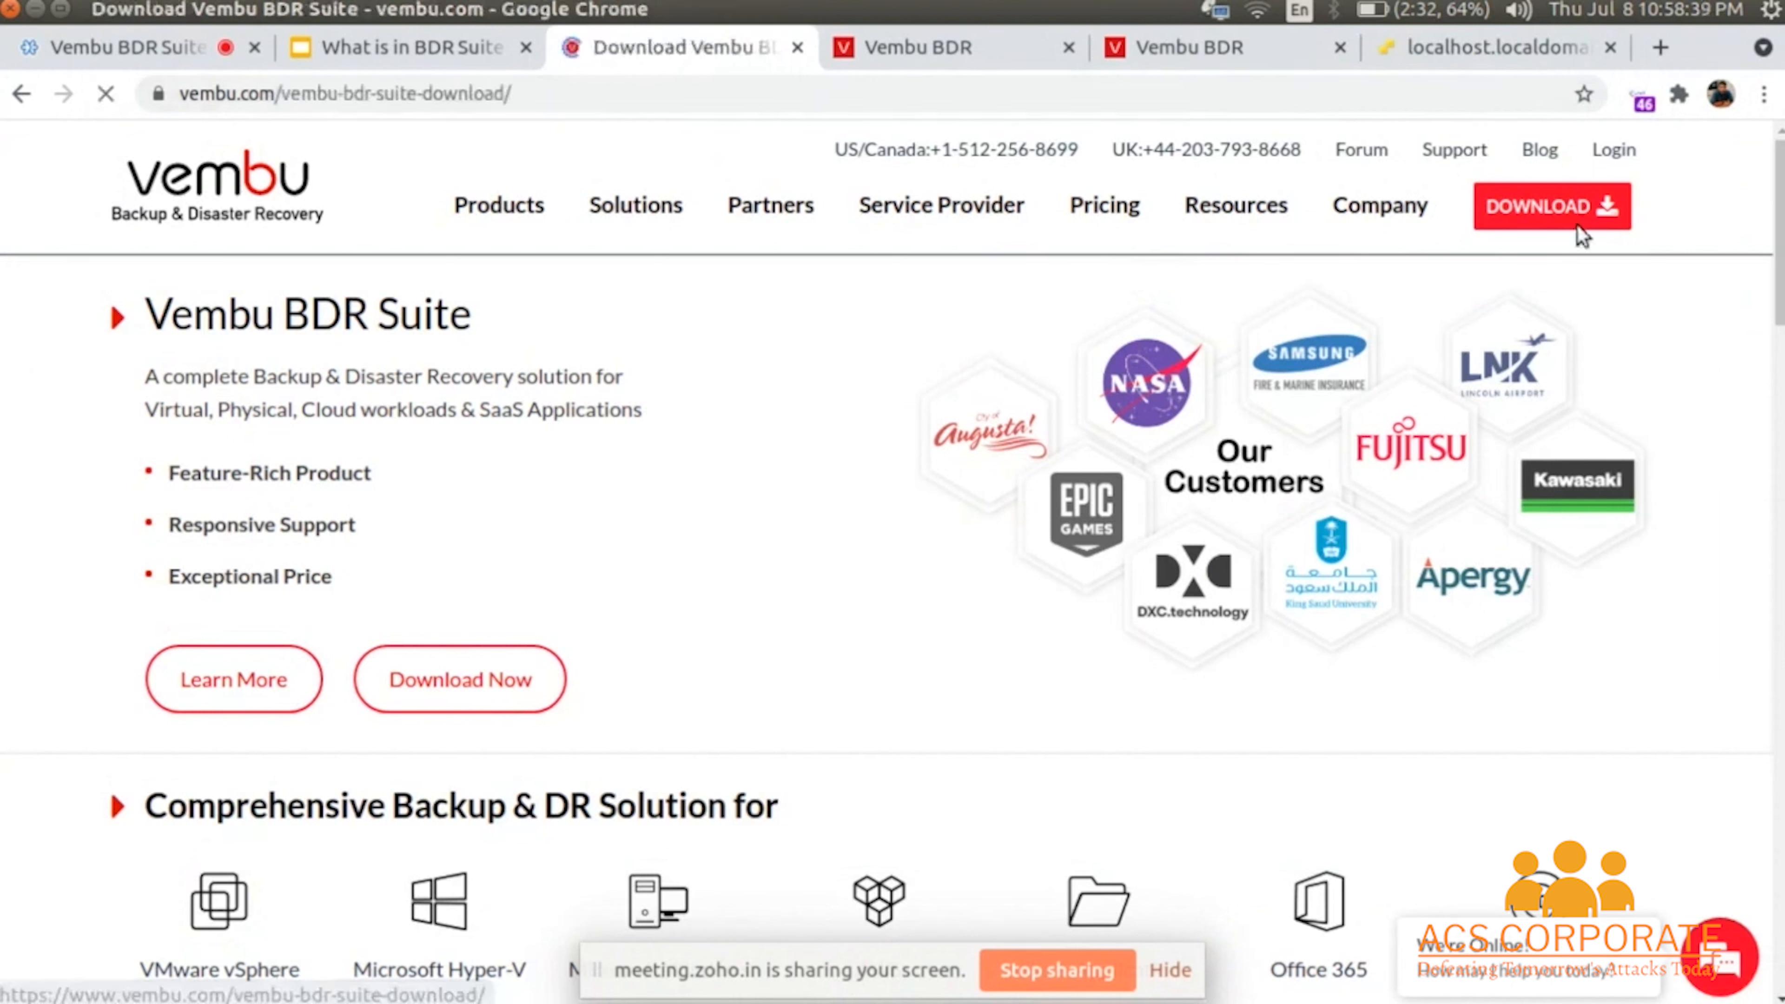
pyautogui.click(1184, 971)
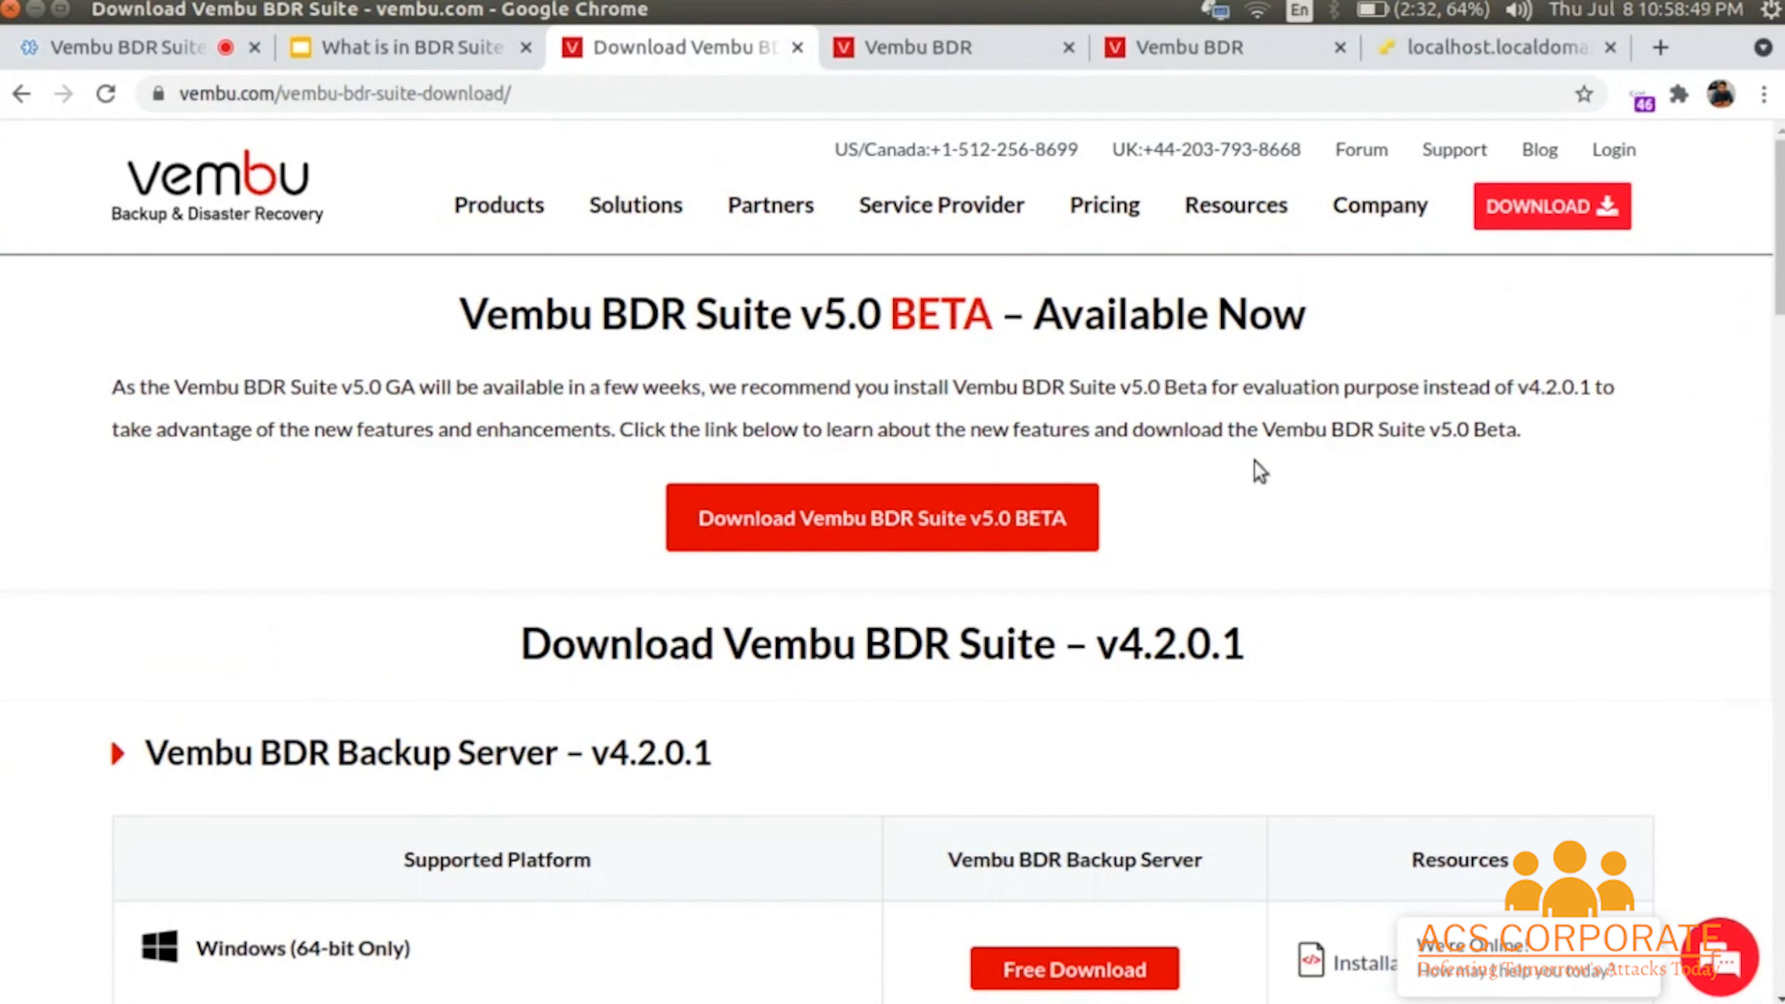
pyautogui.scroll(-3, 1255, 462)
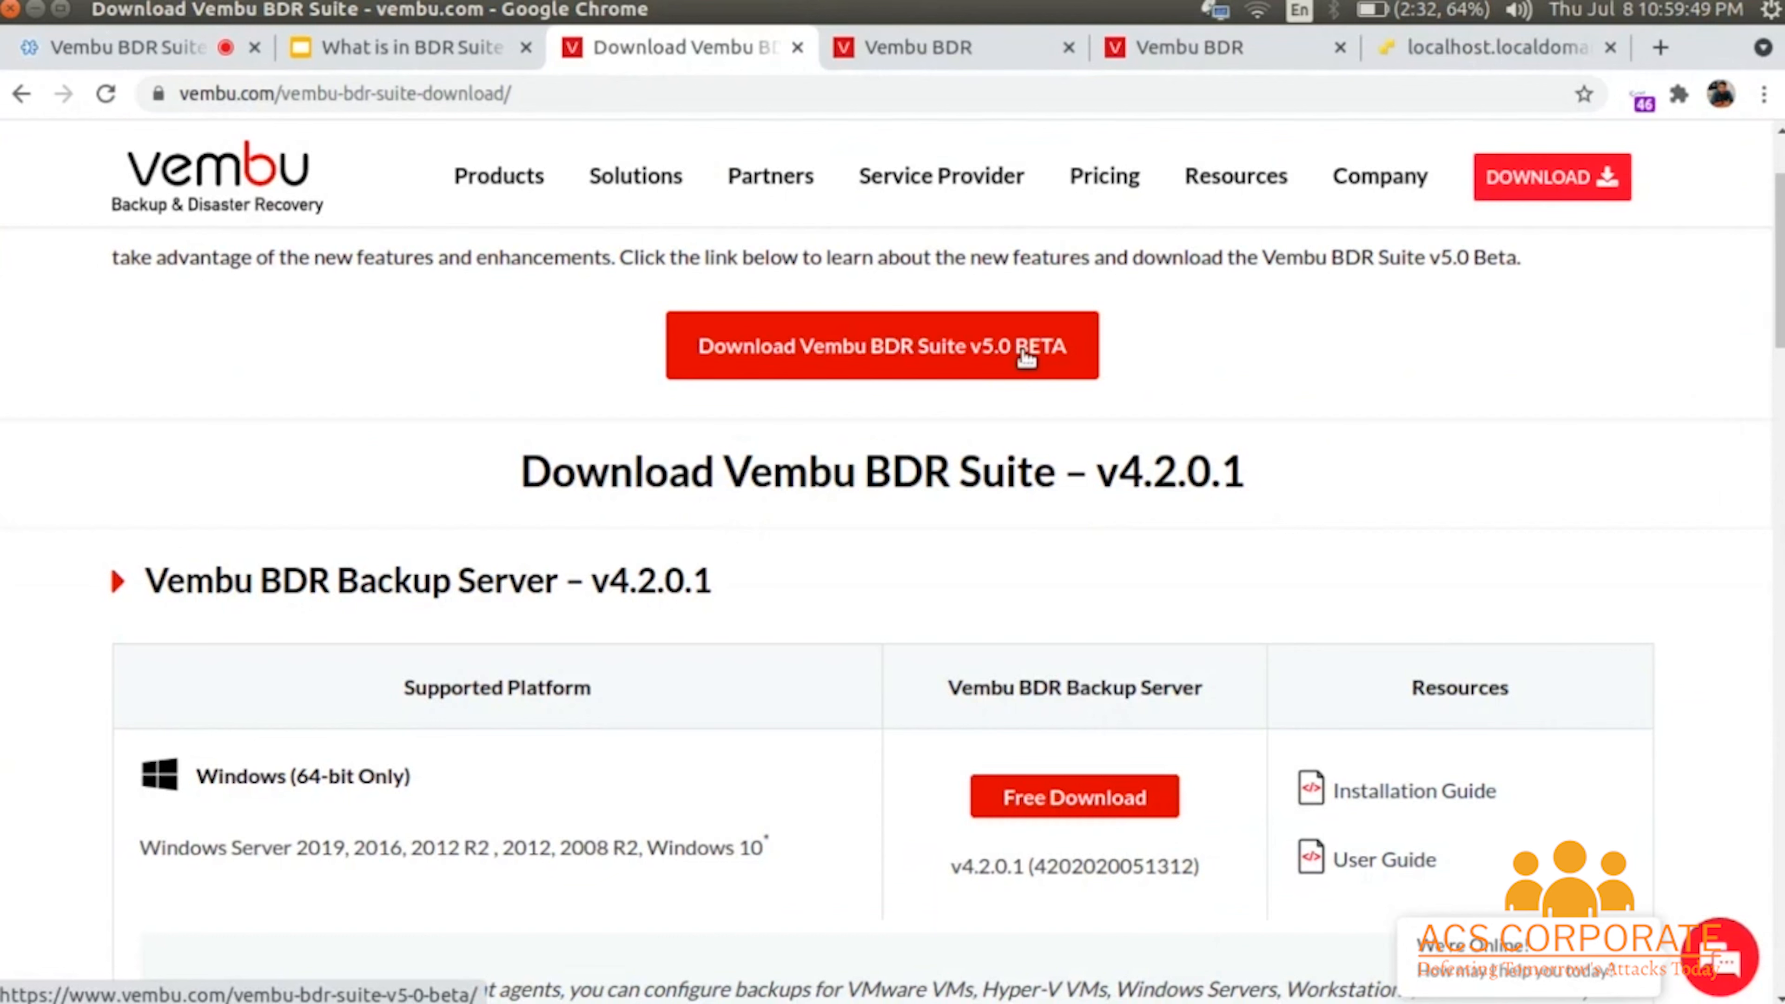
pyautogui.scroll(3, 1026, 357)
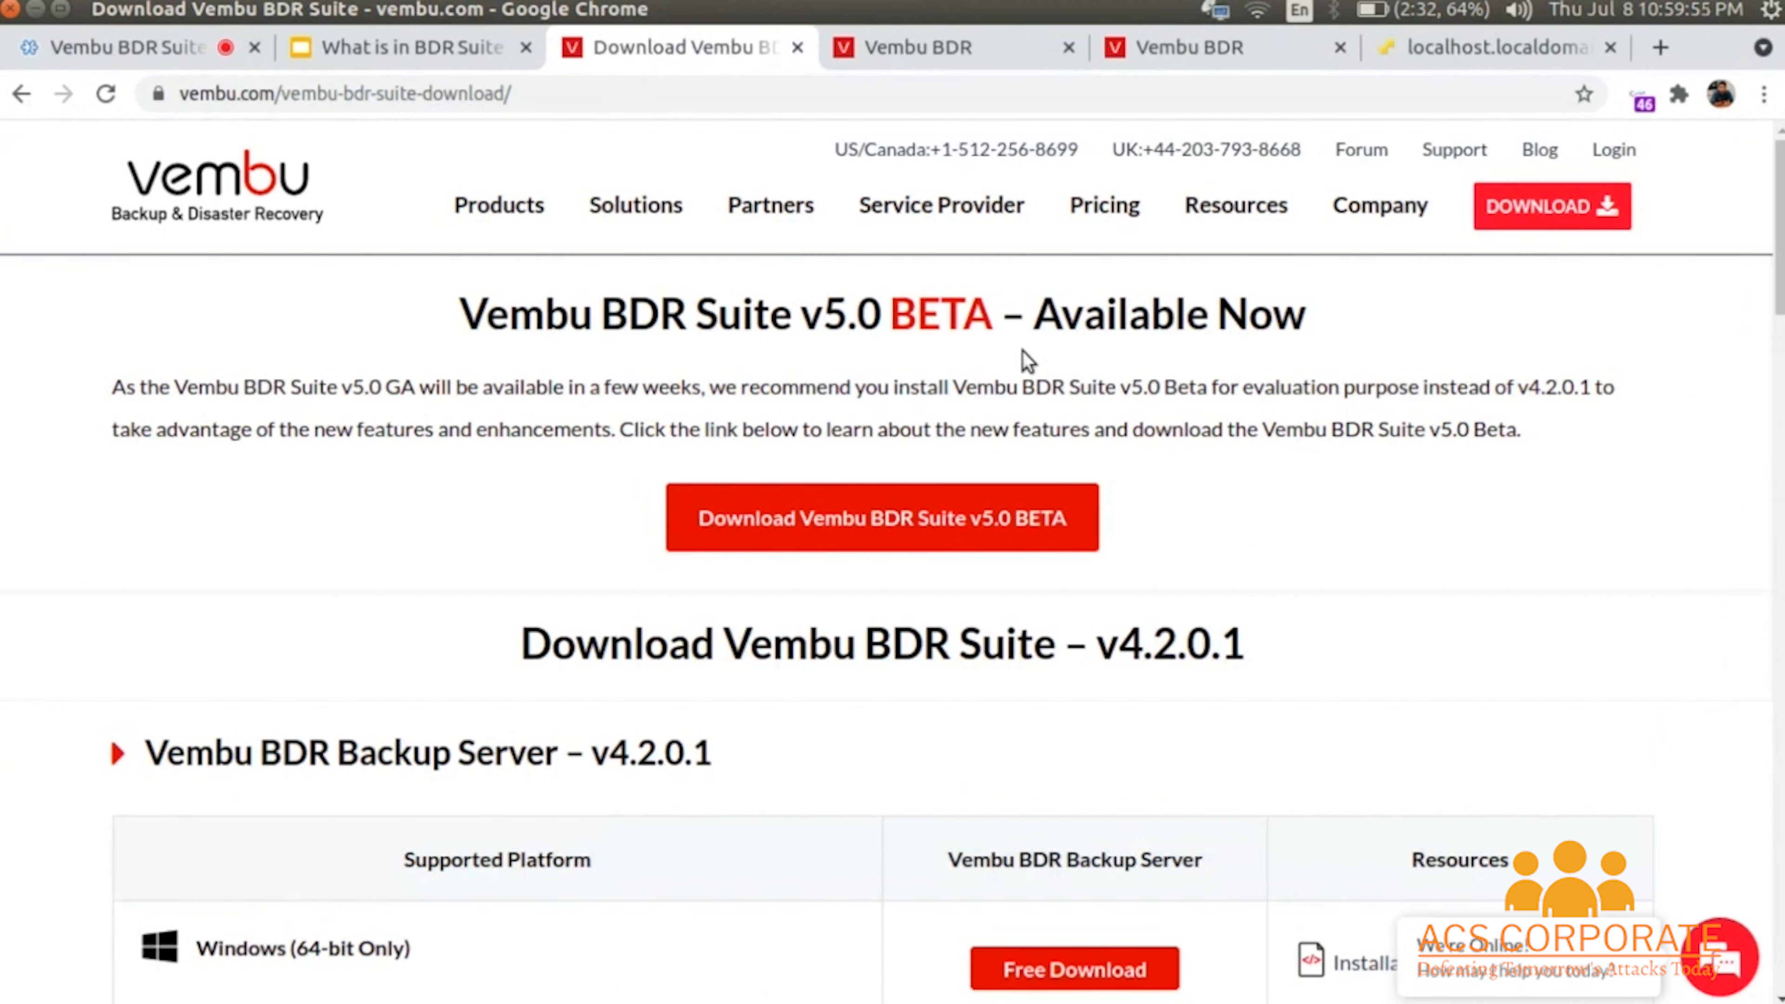
# - Read the v5.0 BETA page's What's new features, then switch to the BDR server sign-in tab
pyautogui.click(908, 515)
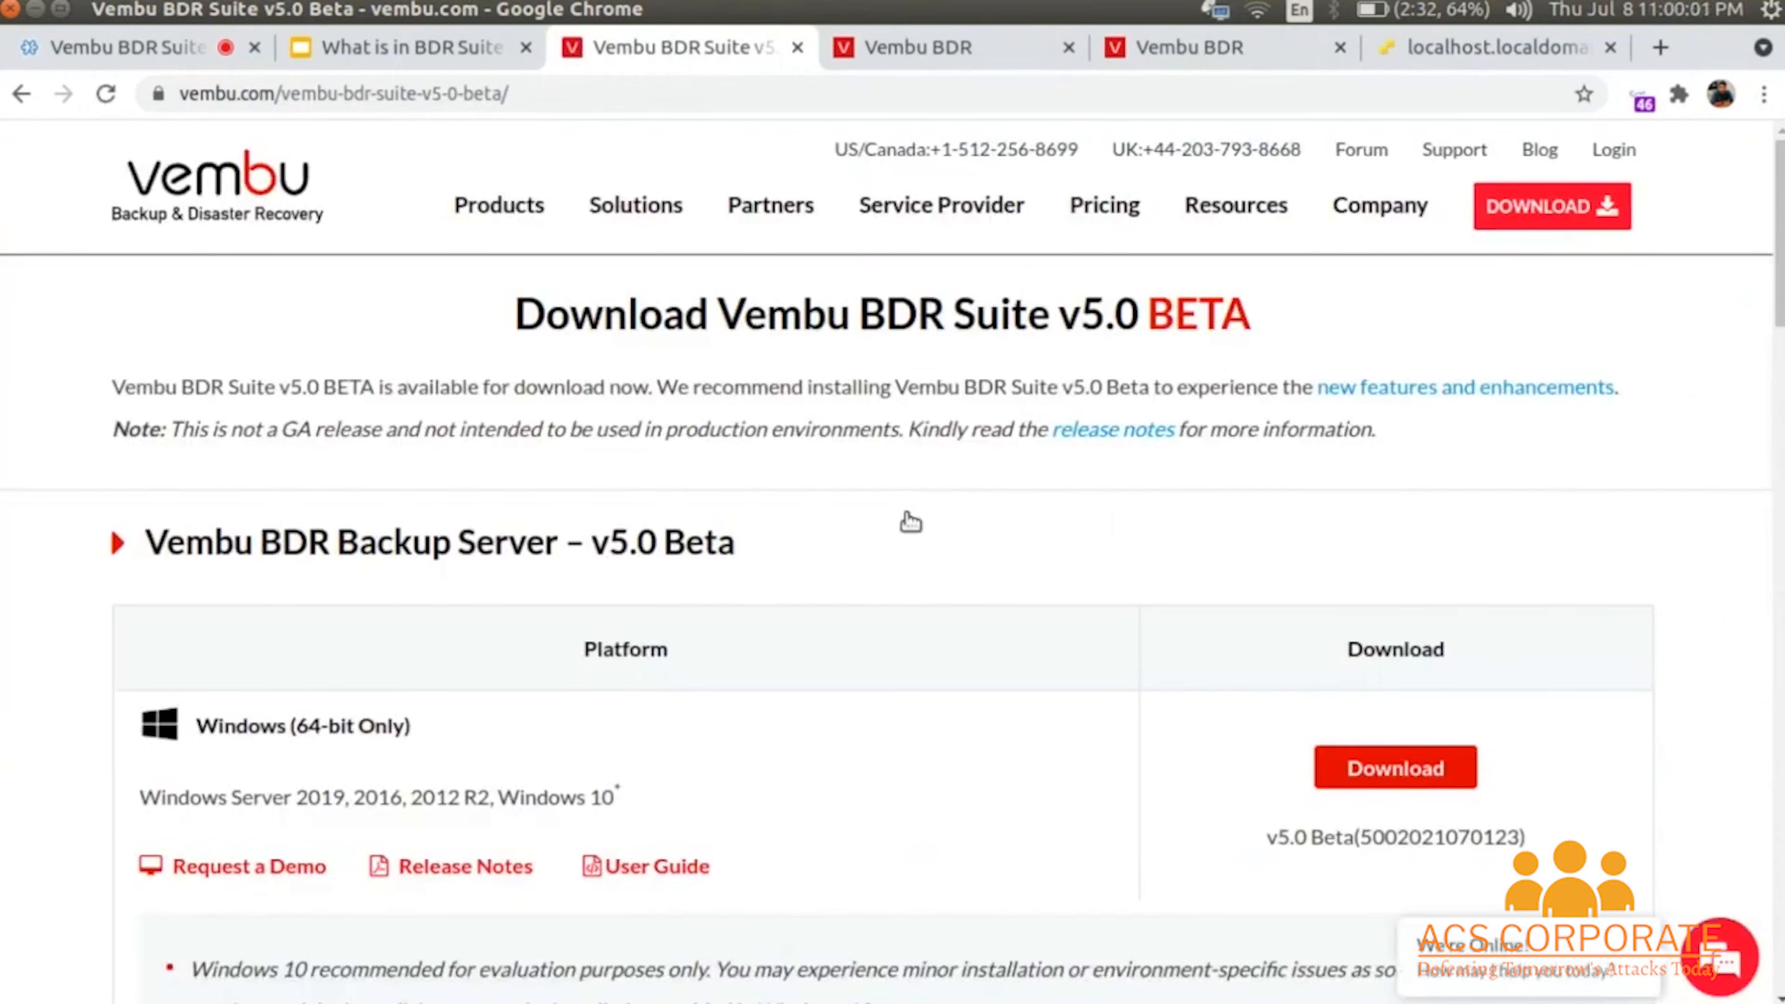
pyautogui.scroll(-2, 910, 522)
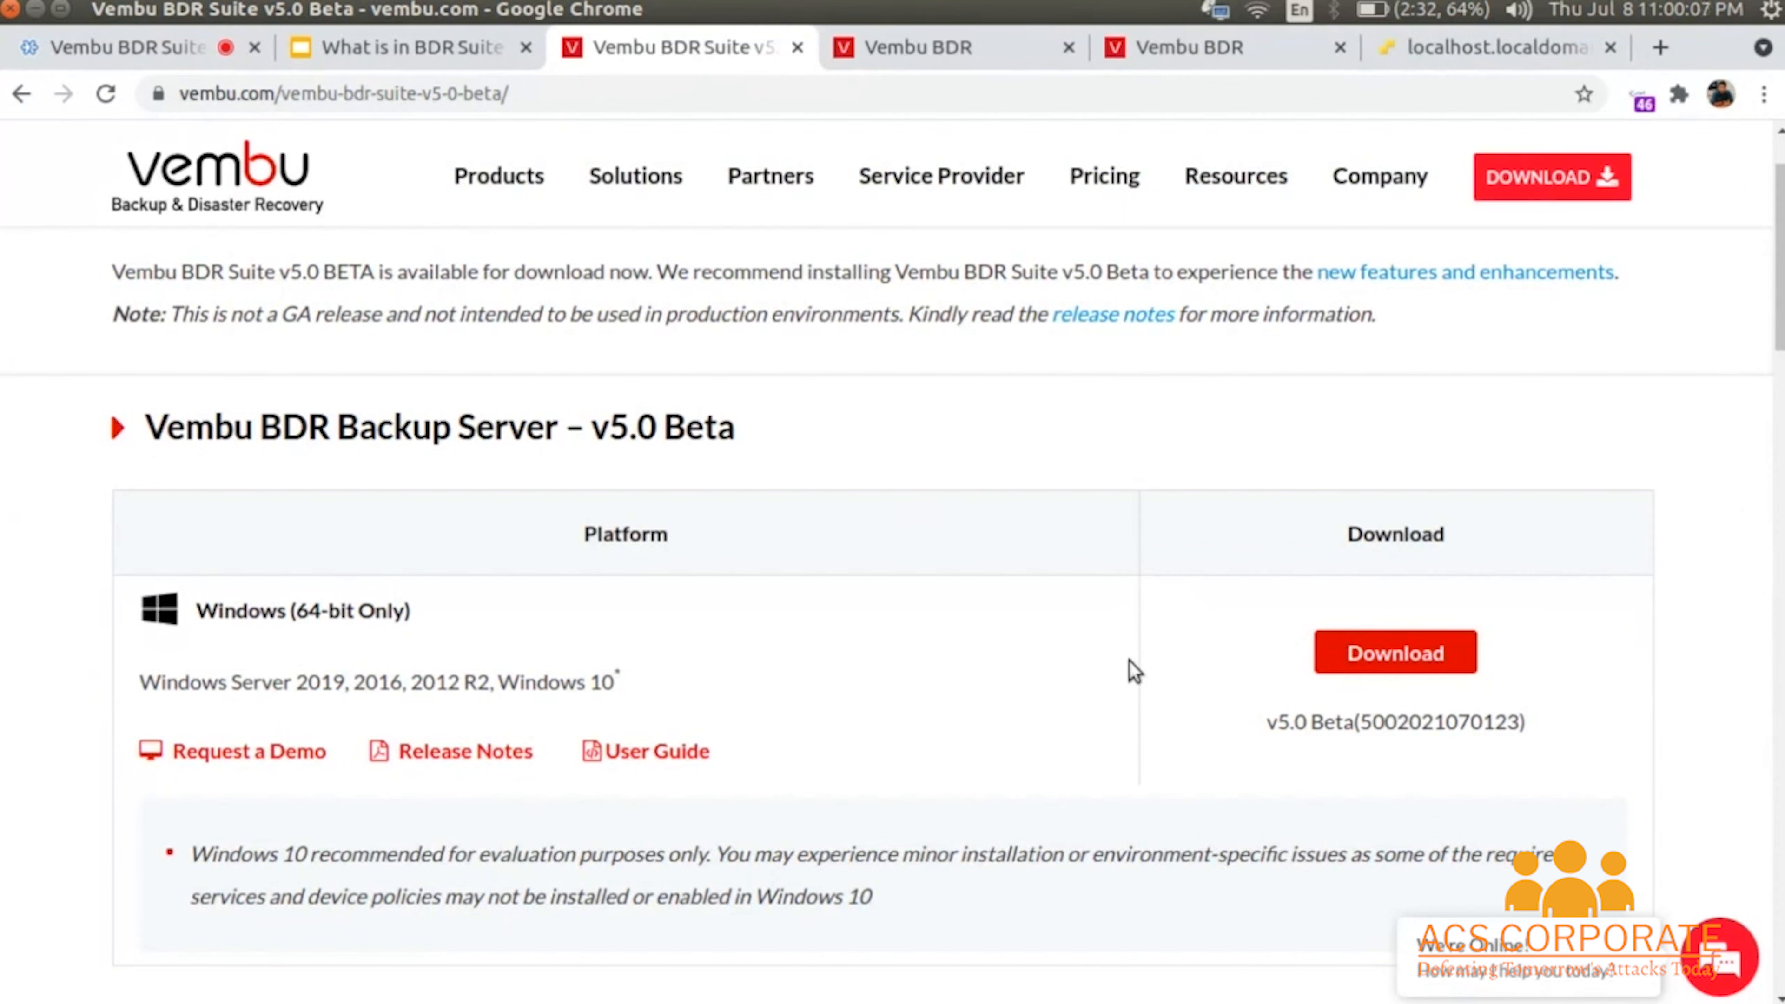
pyautogui.scroll(-1, 1129, 661)
pyautogui.scroll(-7, 1129, 661)
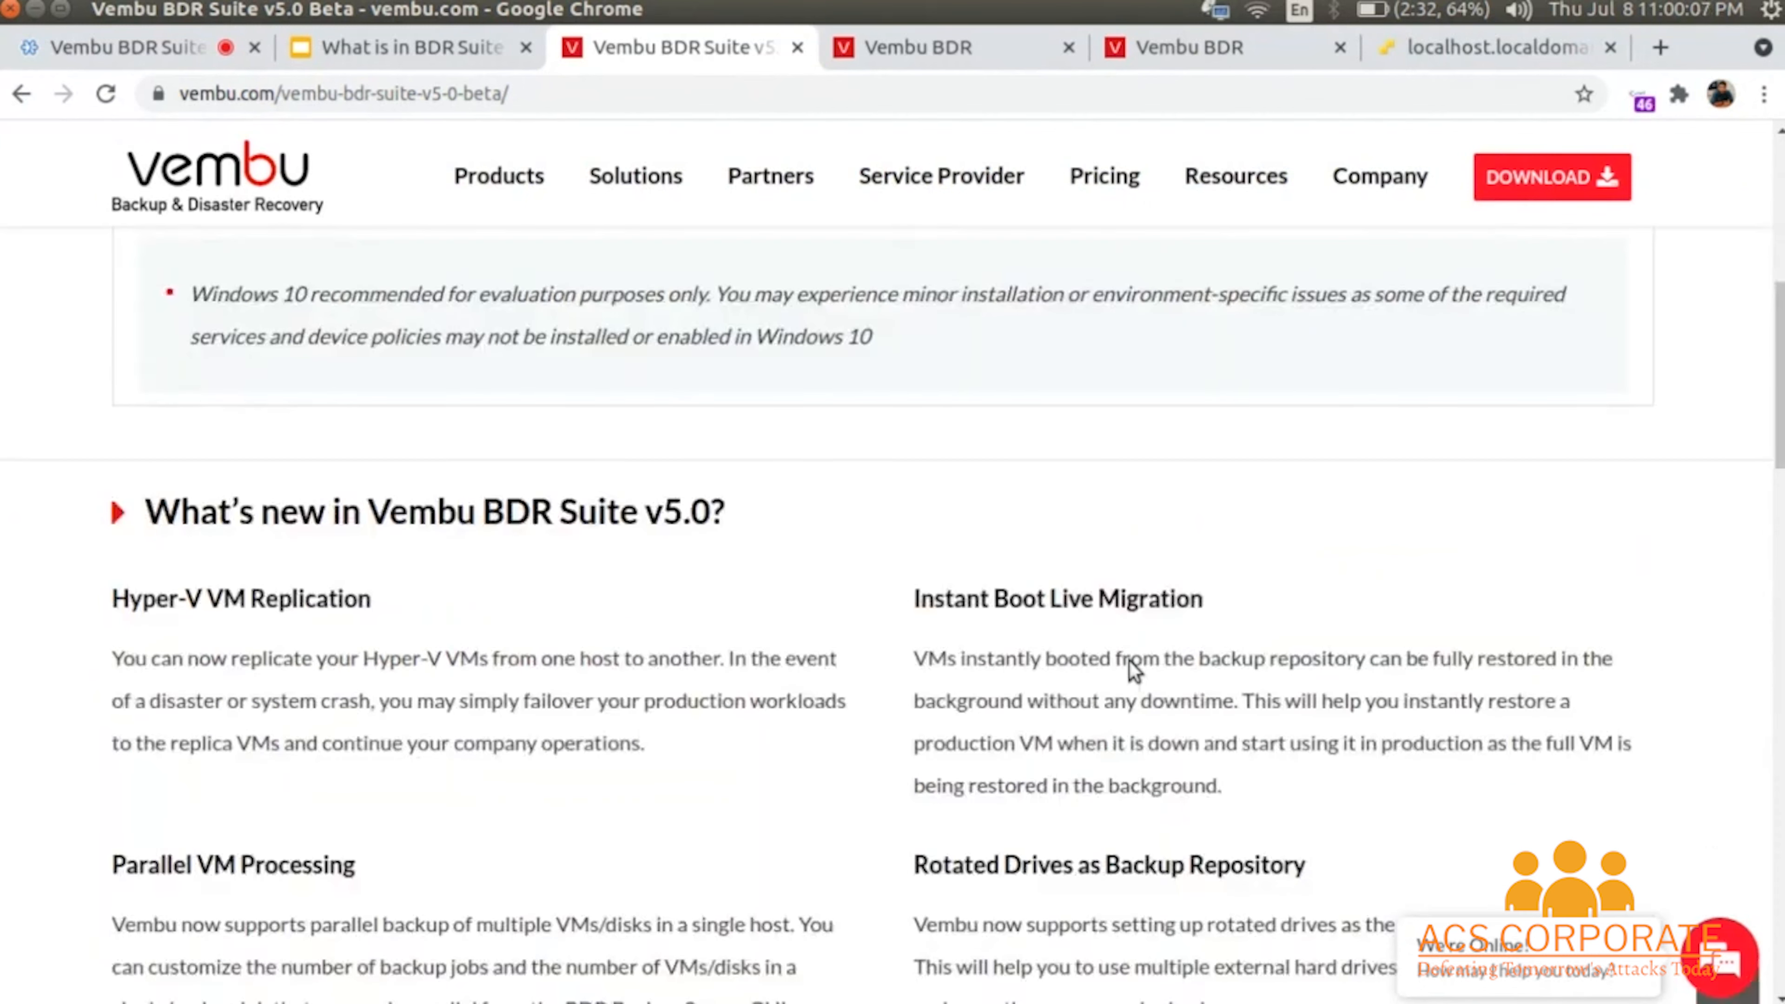
pyautogui.scroll(-2, 1129, 661)
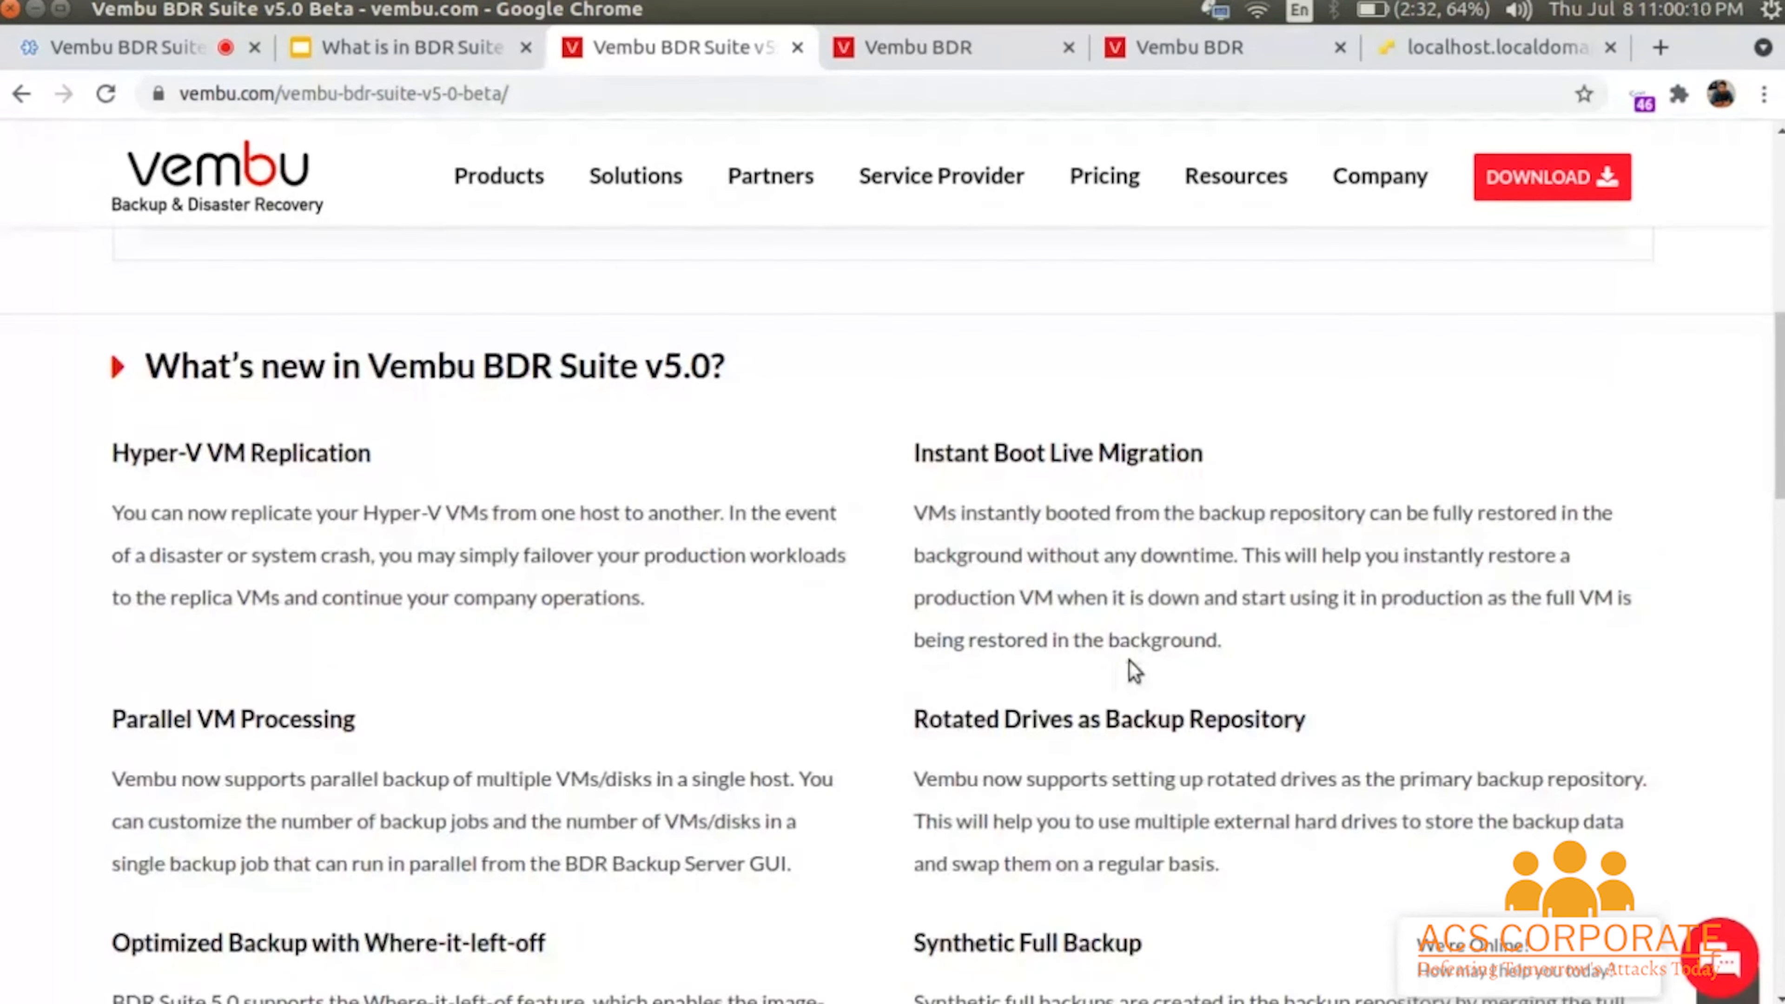
pyautogui.scroll(-11, 1136, 672)
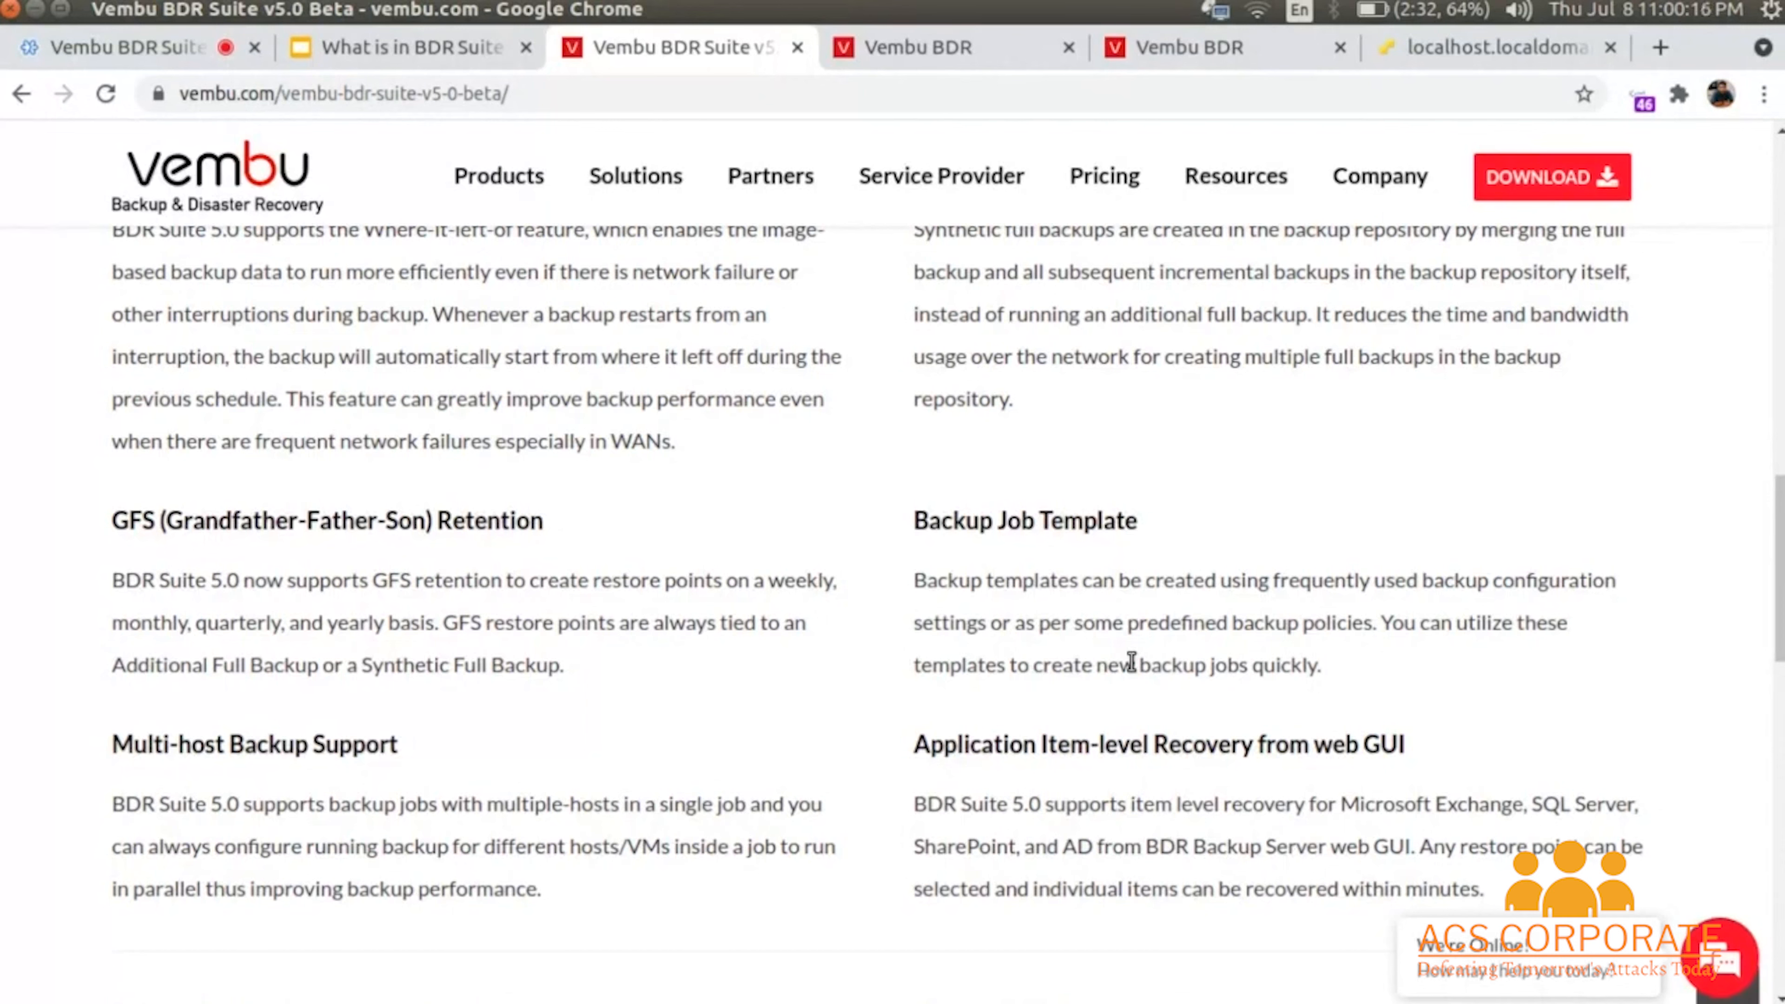
pyautogui.scroll(15, 1131, 661)
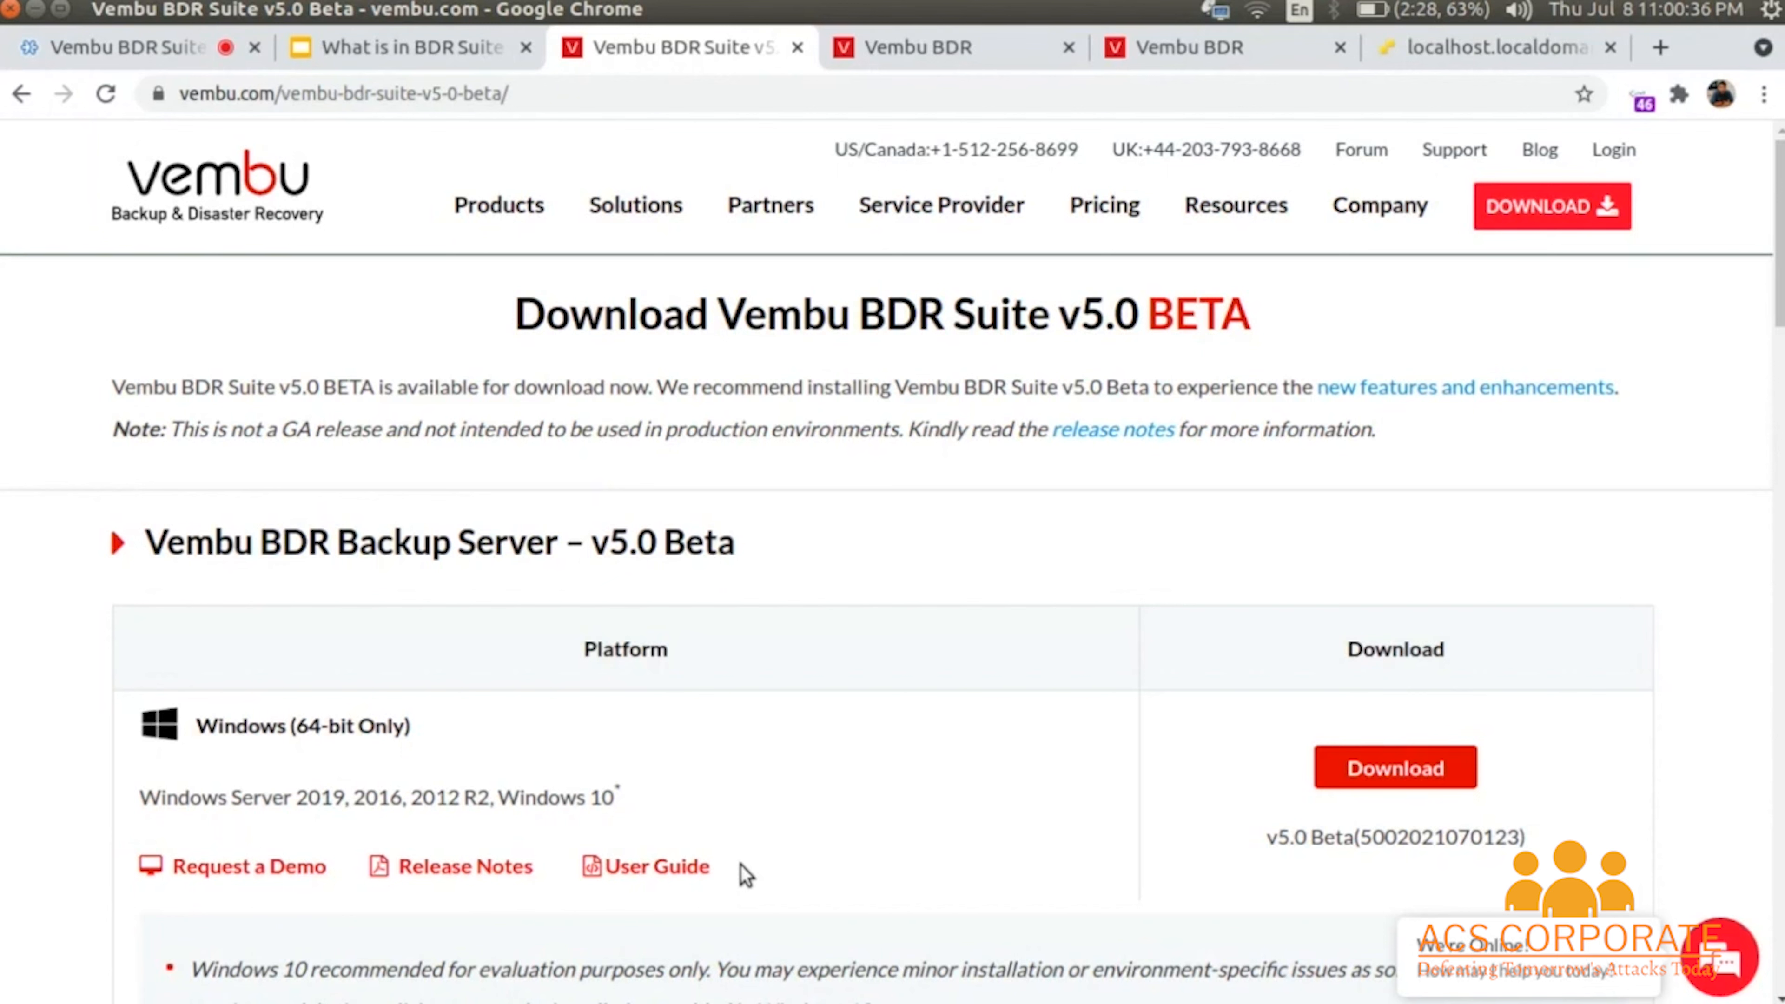
pyautogui.click(963, 50)
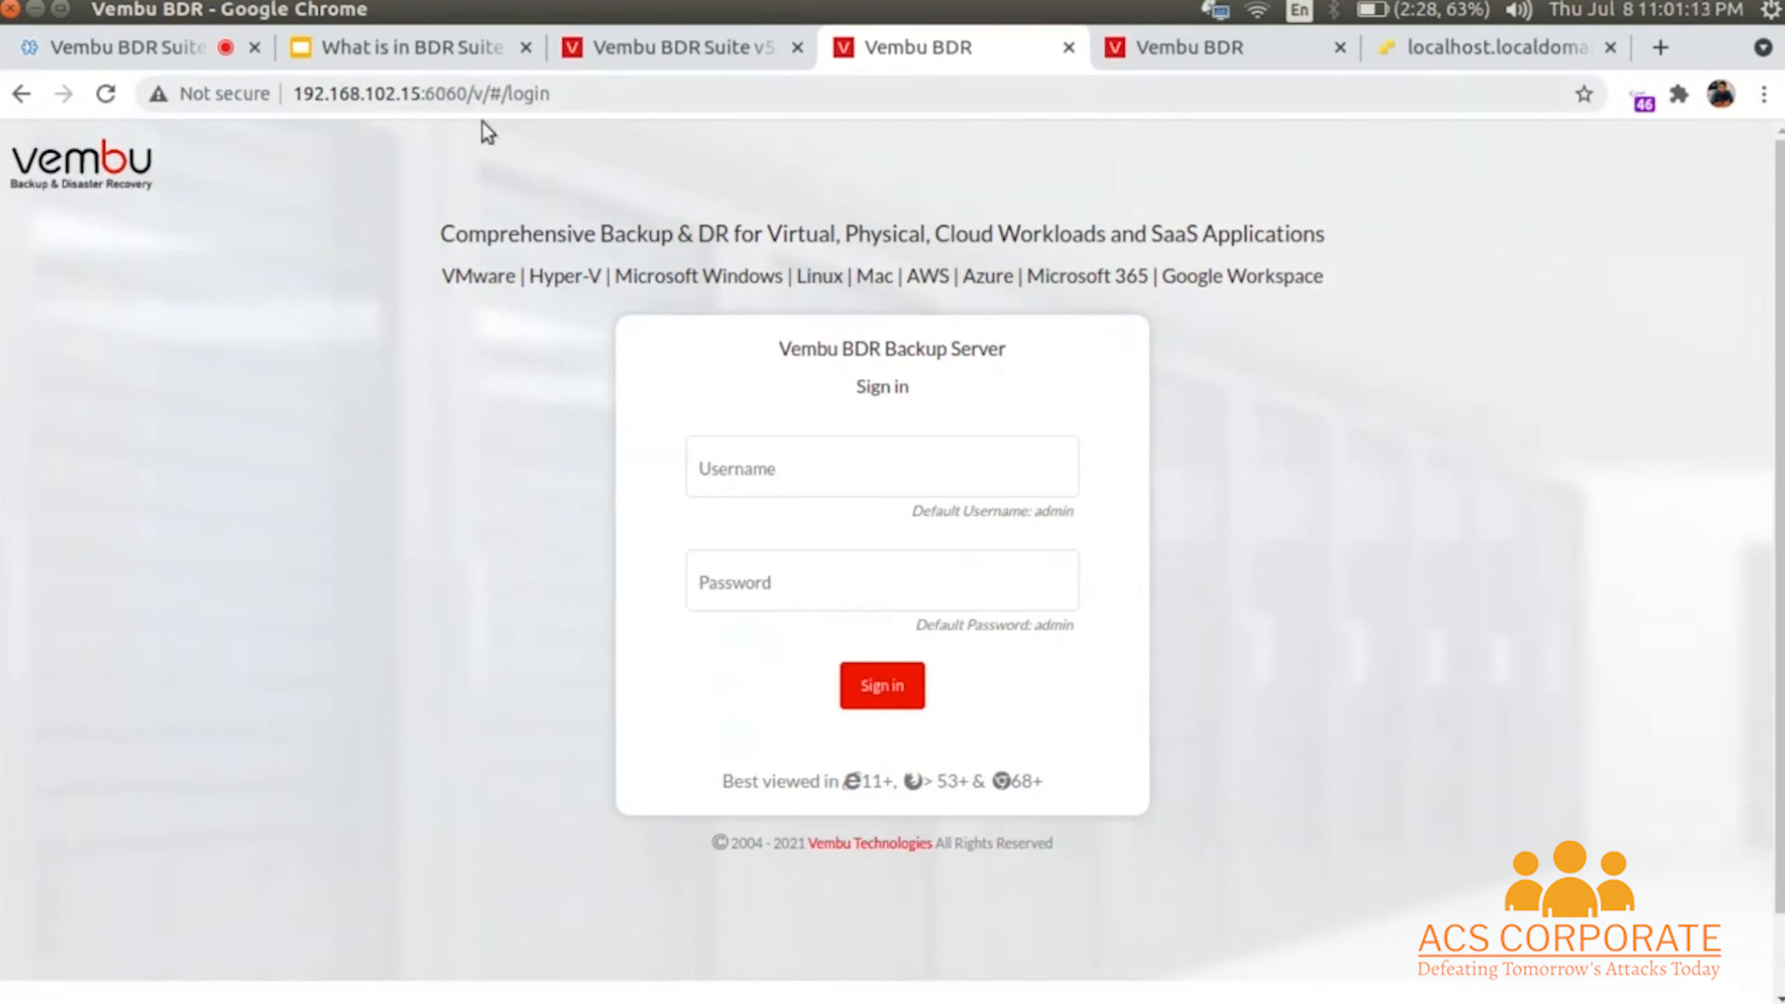
# - Sign in with the administrator username and password, dismissing Chrome's password breach warning
pyautogui.click(750, 484)
pyautogui.write('a')
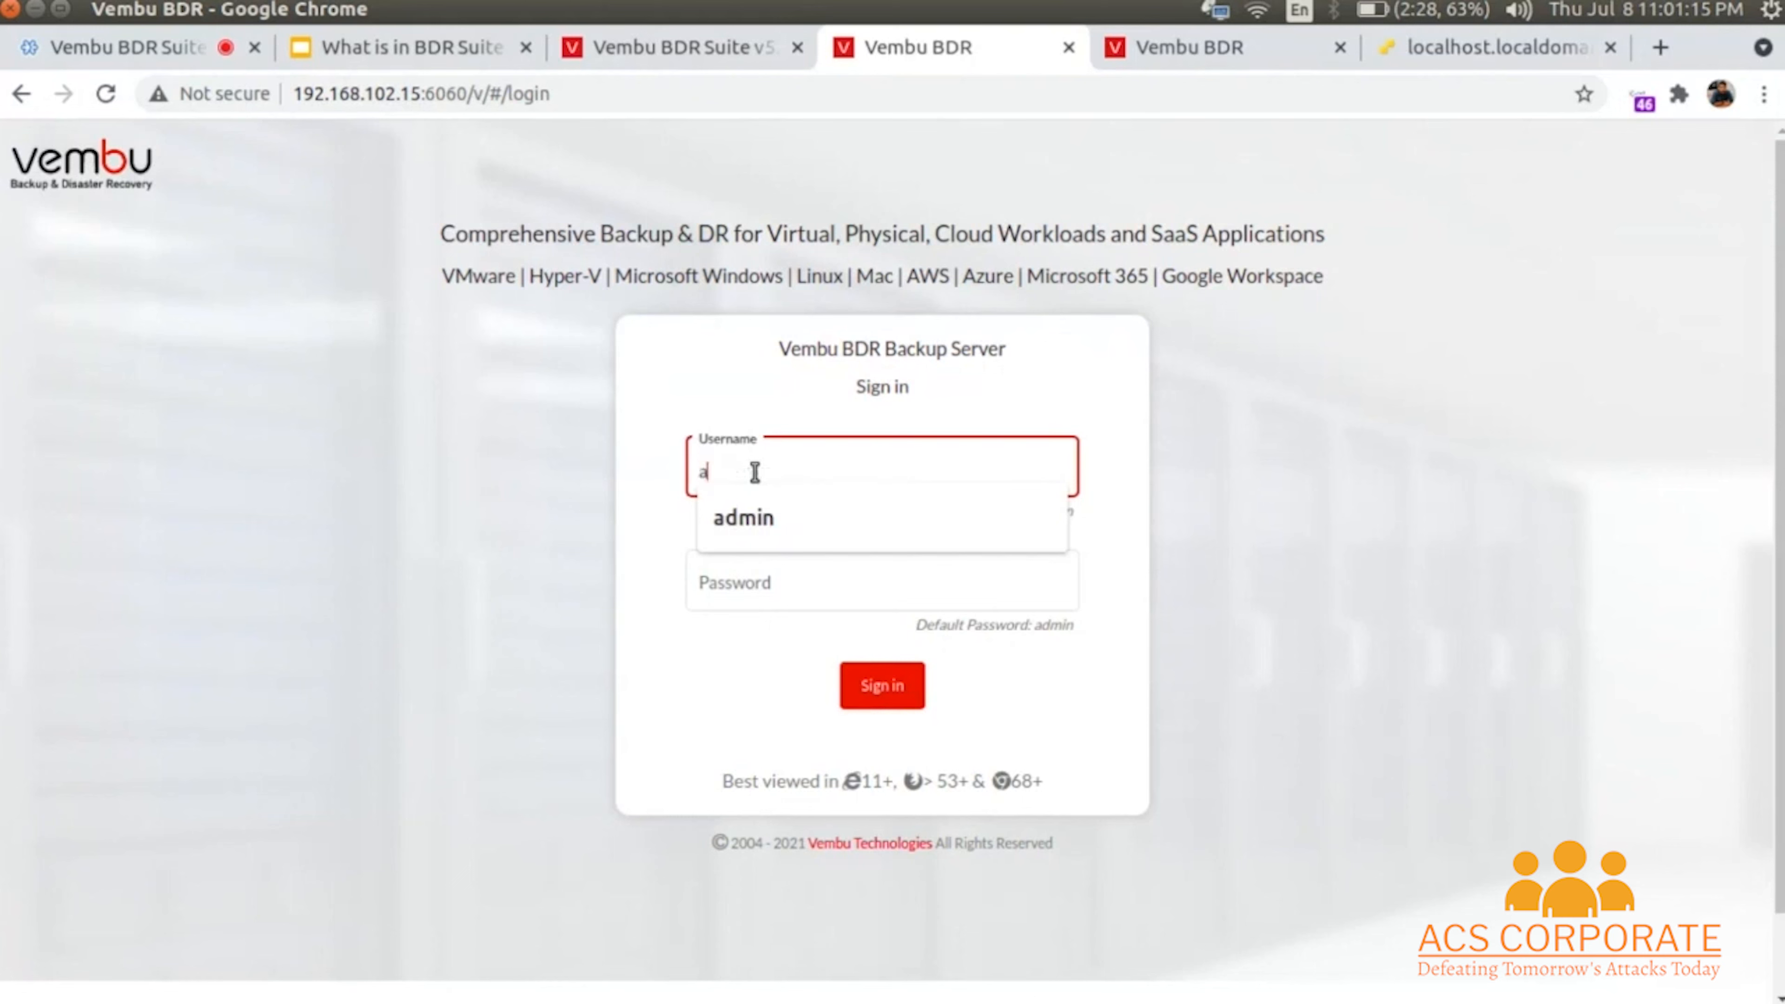
pyautogui.write('dmin')
pyautogui.press('Tab')
pyautogui.write('admi')
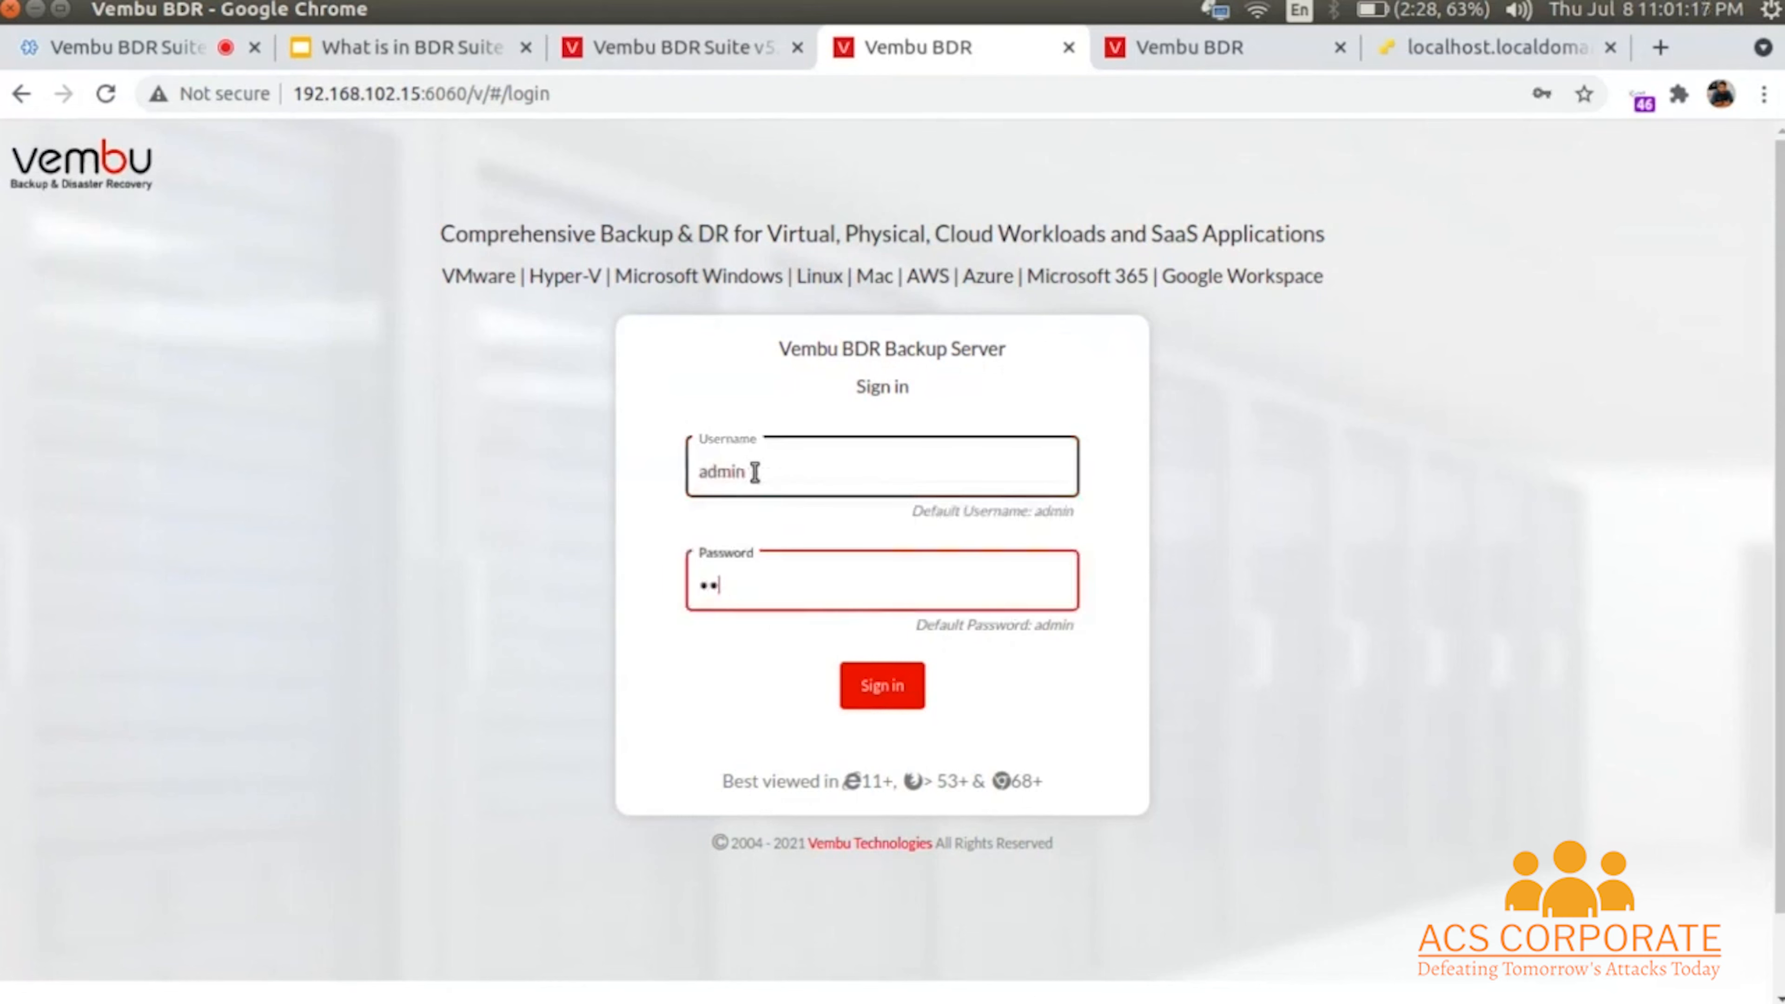
pyautogui.write('n')
pyautogui.press('Return')
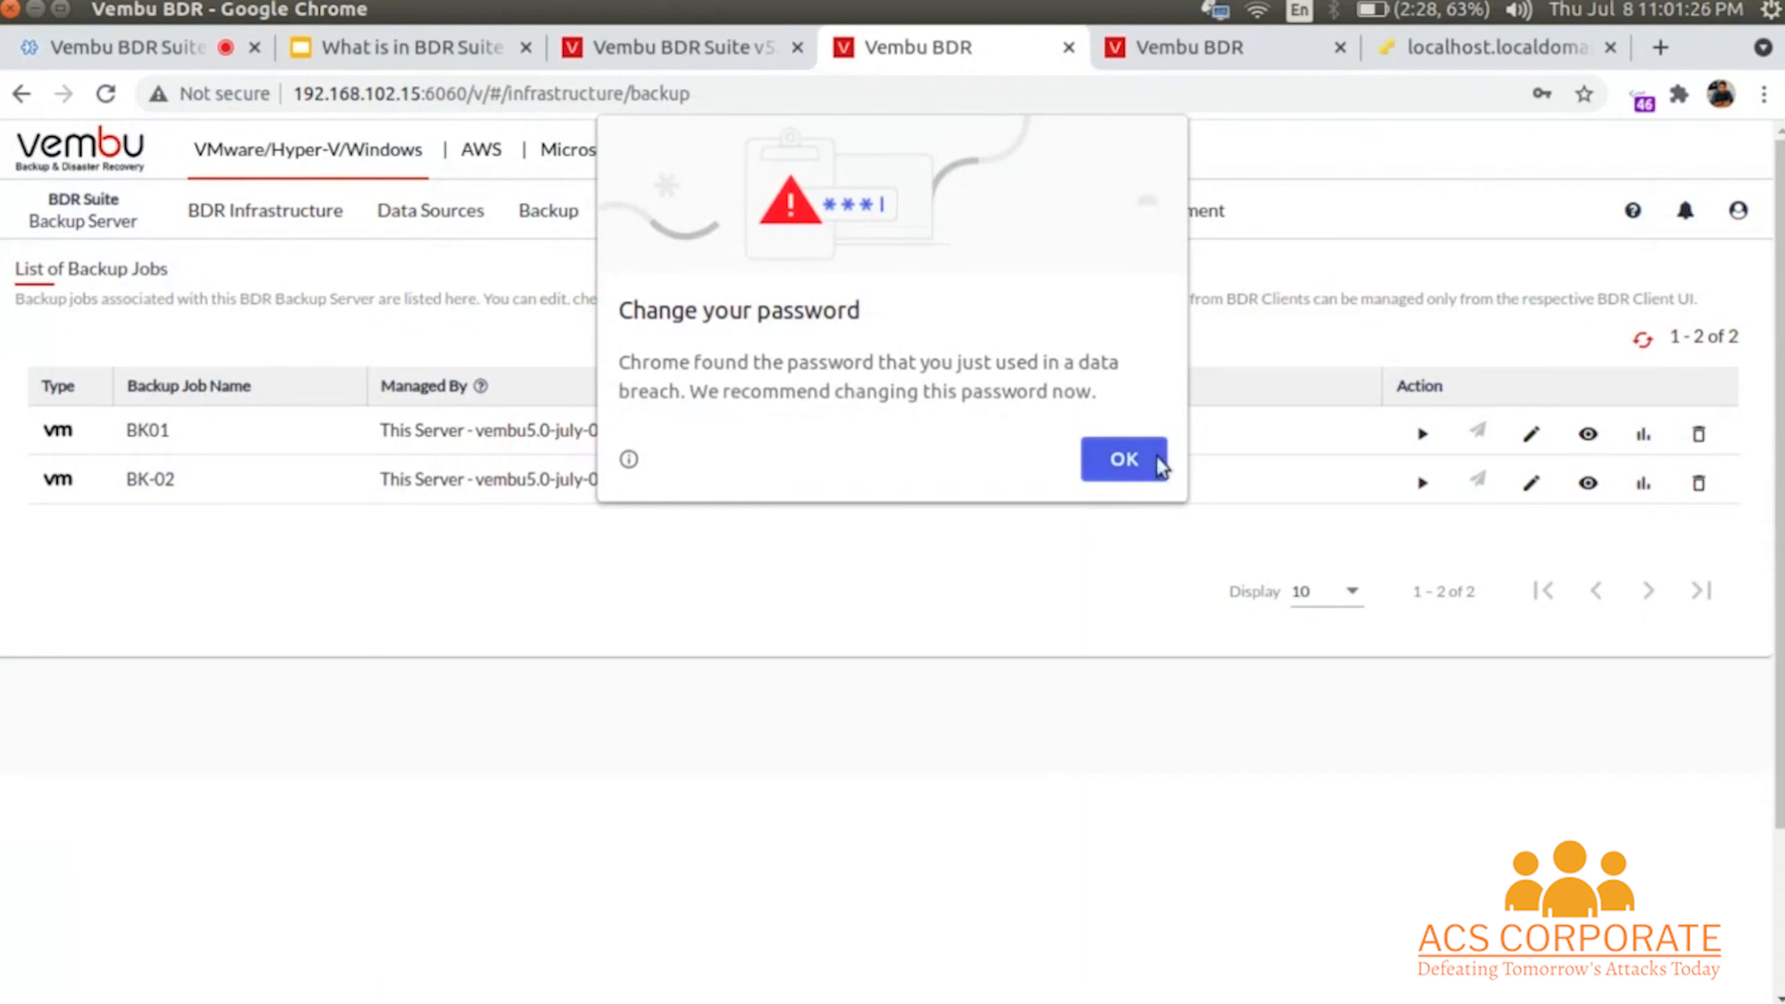
pyautogui.click(1155, 462)
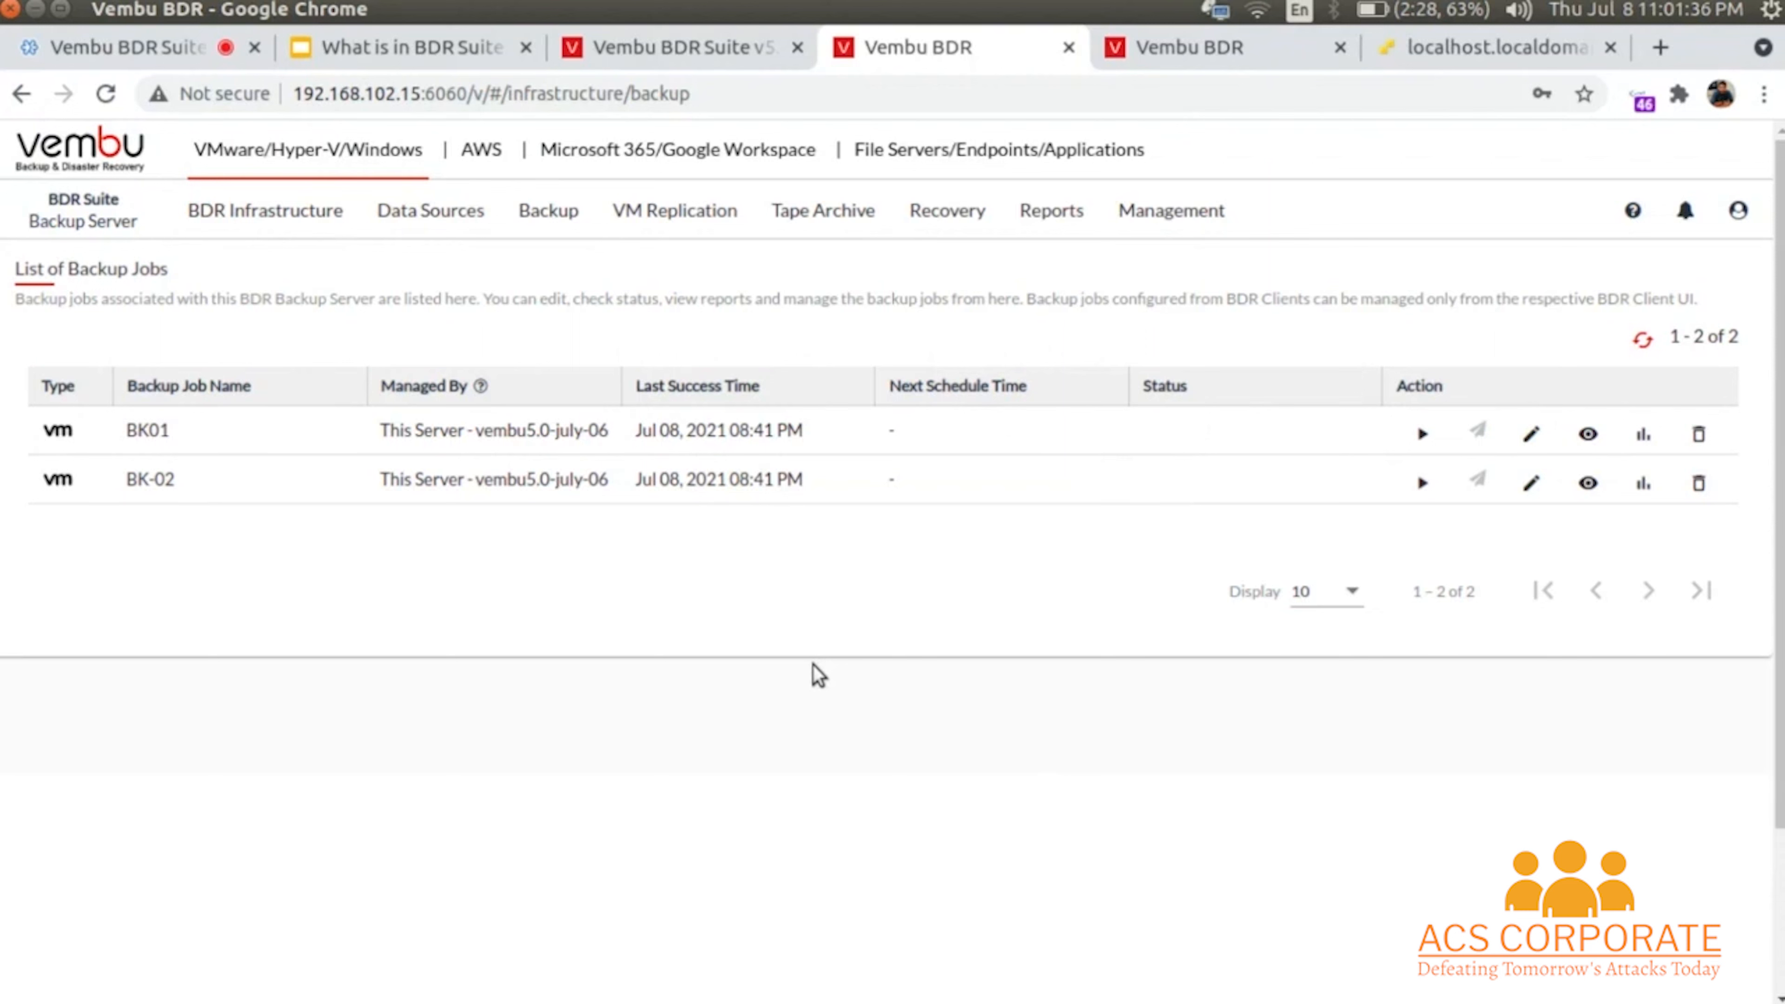
# - Read each product tab's description and bring up the BDR Infrastructure menu
pyautogui.moveTo(327, 176)
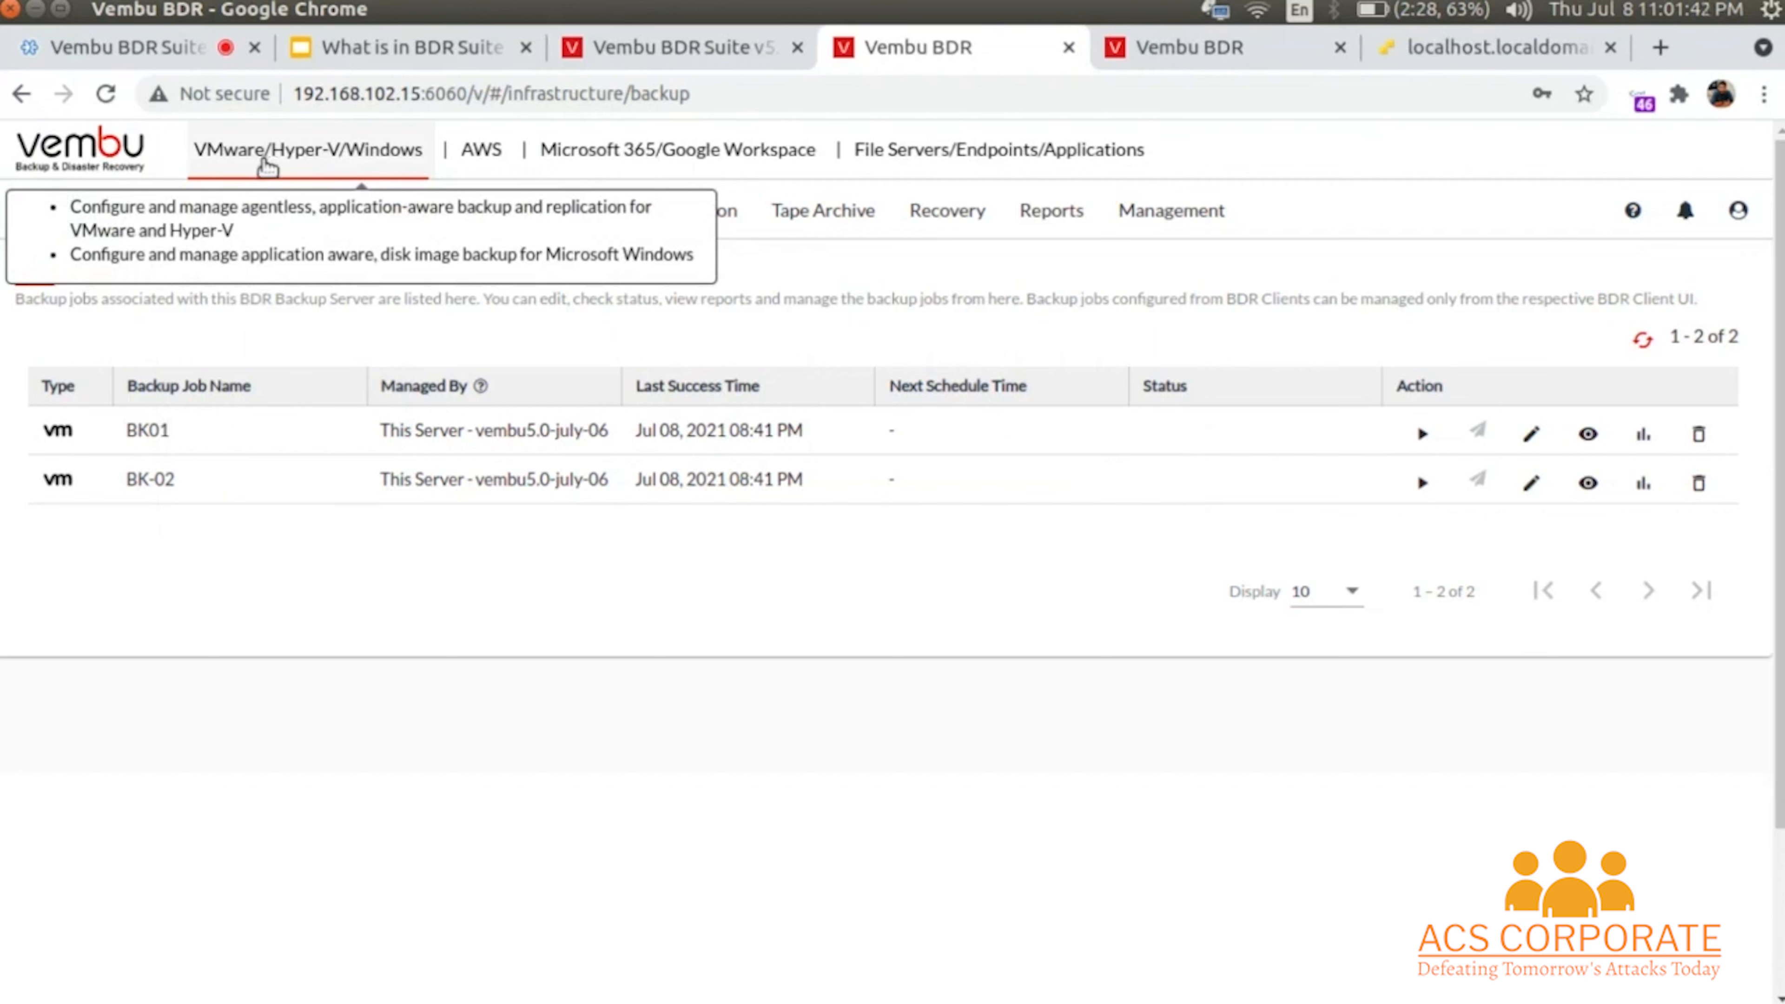
pyautogui.moveTo(485, 163)
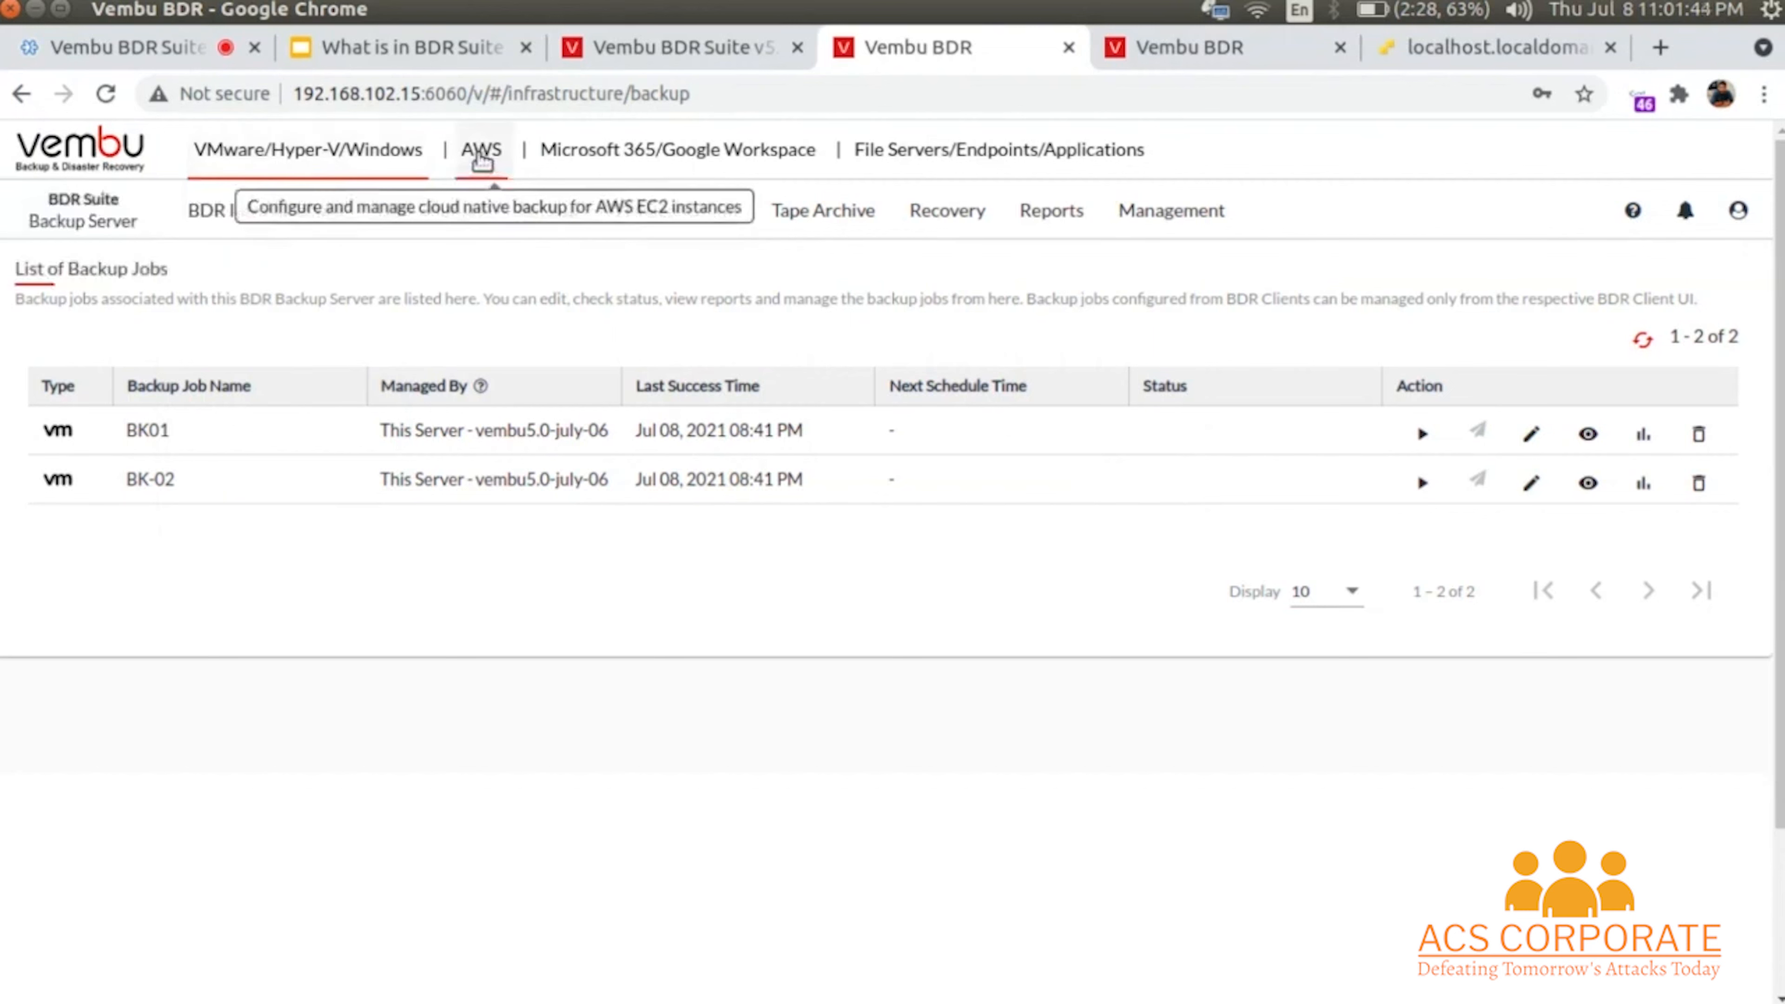
pyautogui.moveTo(627, 168)
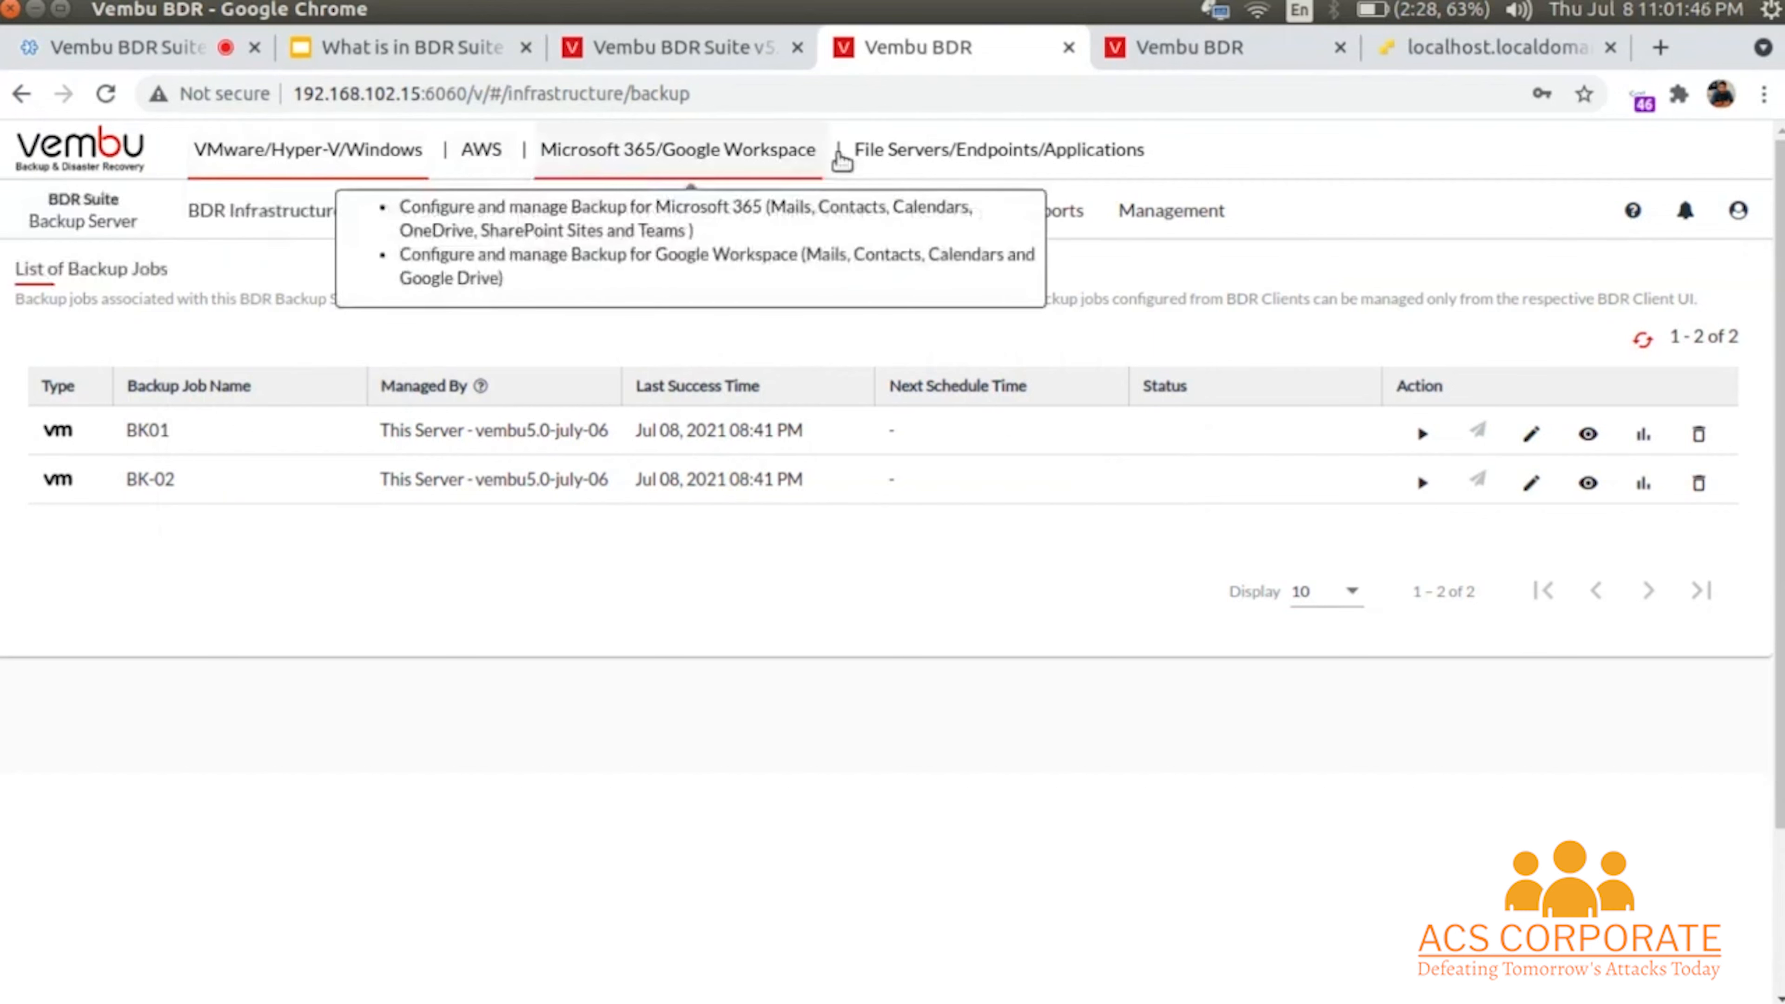
pyautogui.moveTo(948, 162)
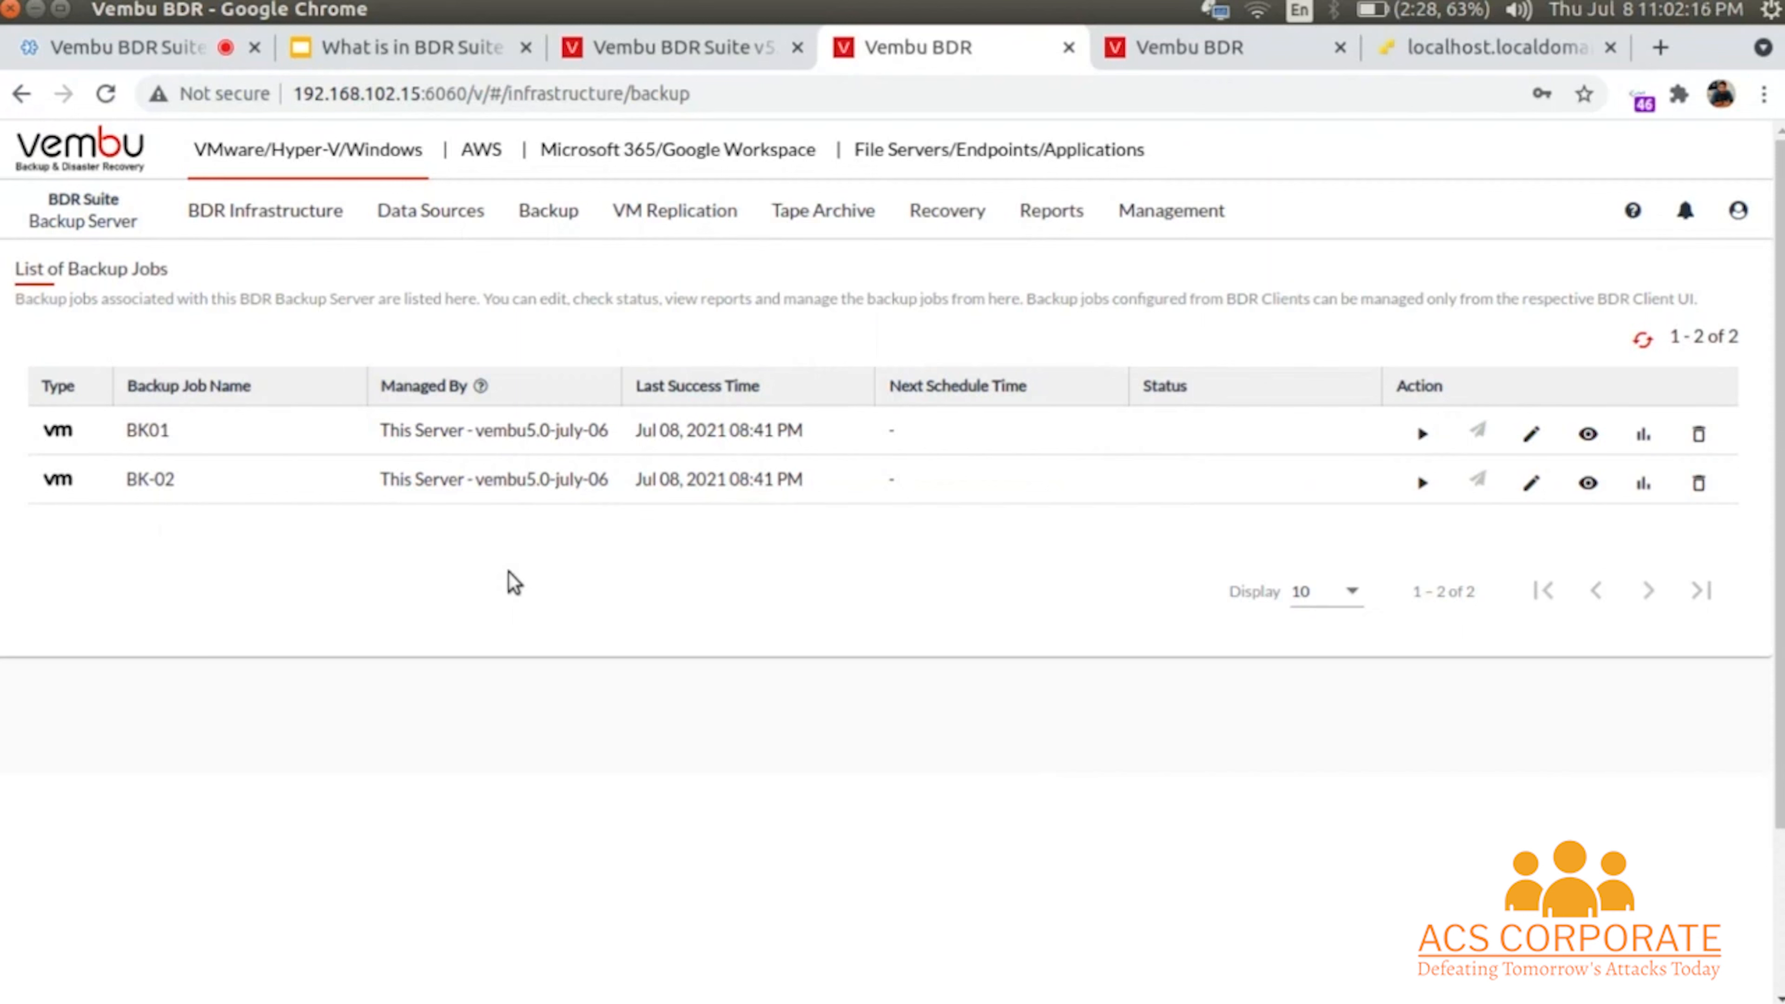
pyautogui.click(291, 229)
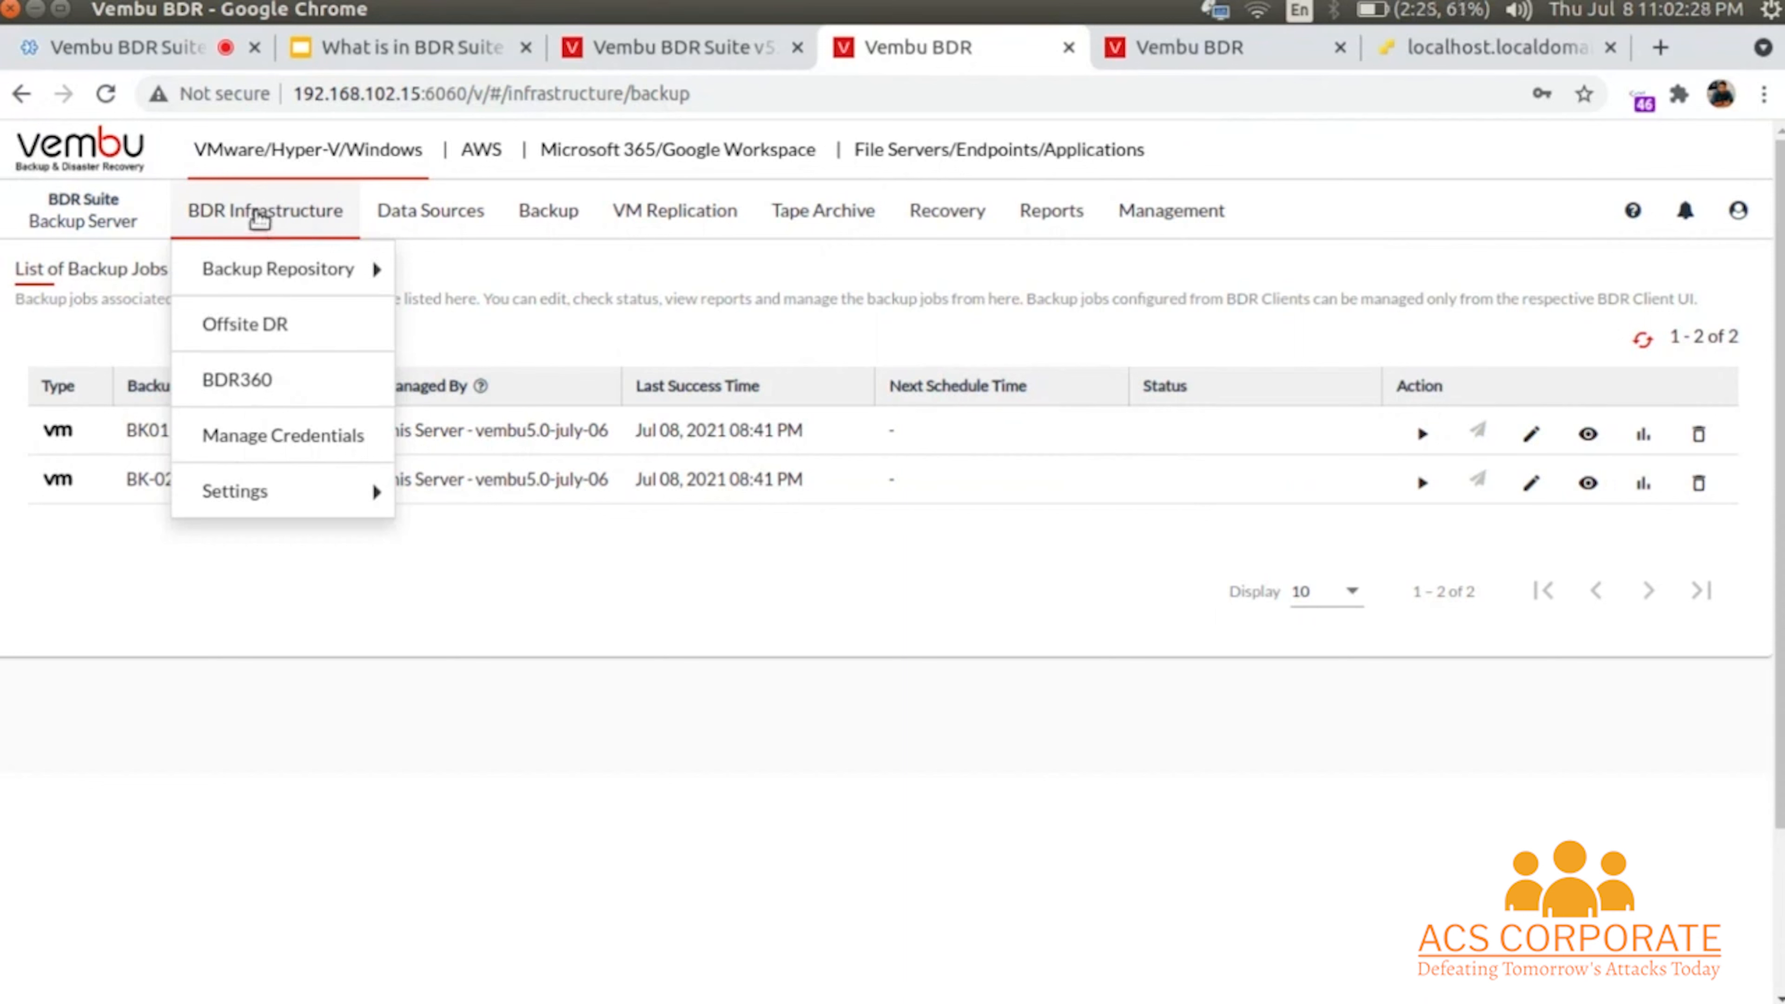
# - Go to BDR Infrastructure > Backup Repository > Block Storage to see Repo_1 on F:/
pyautogui.moveTo(273, 268)
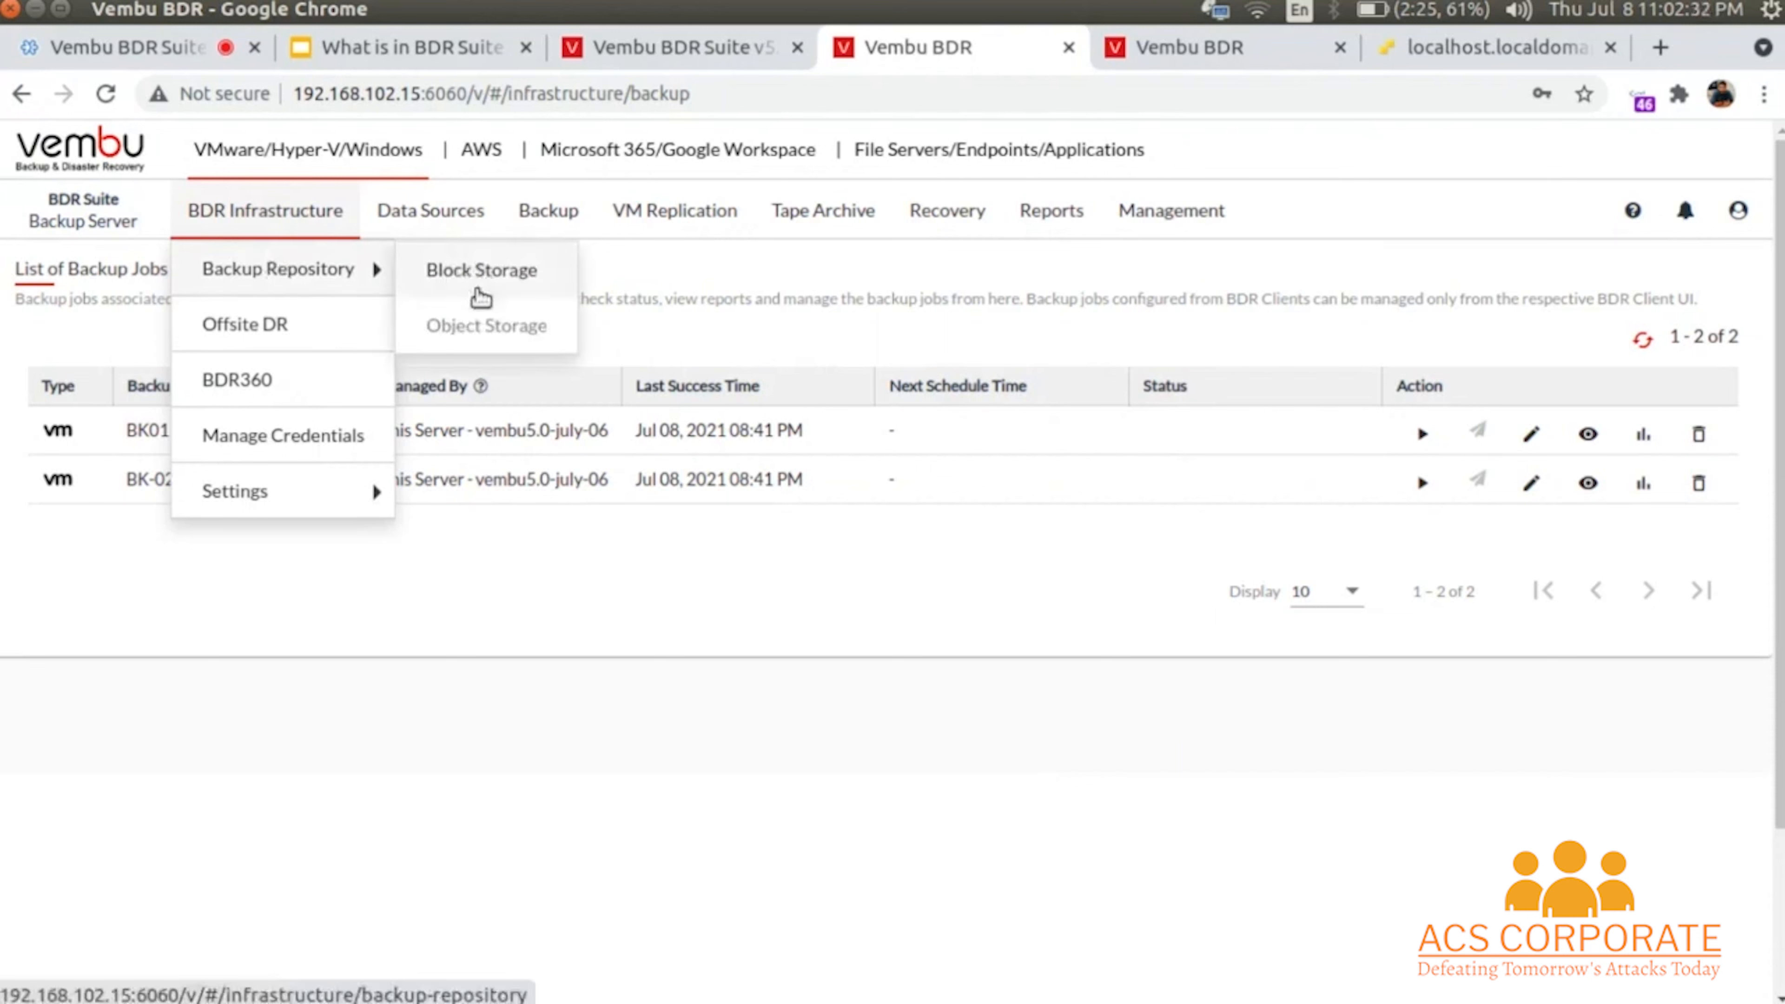
pyautogui.moveTo(486, 324)
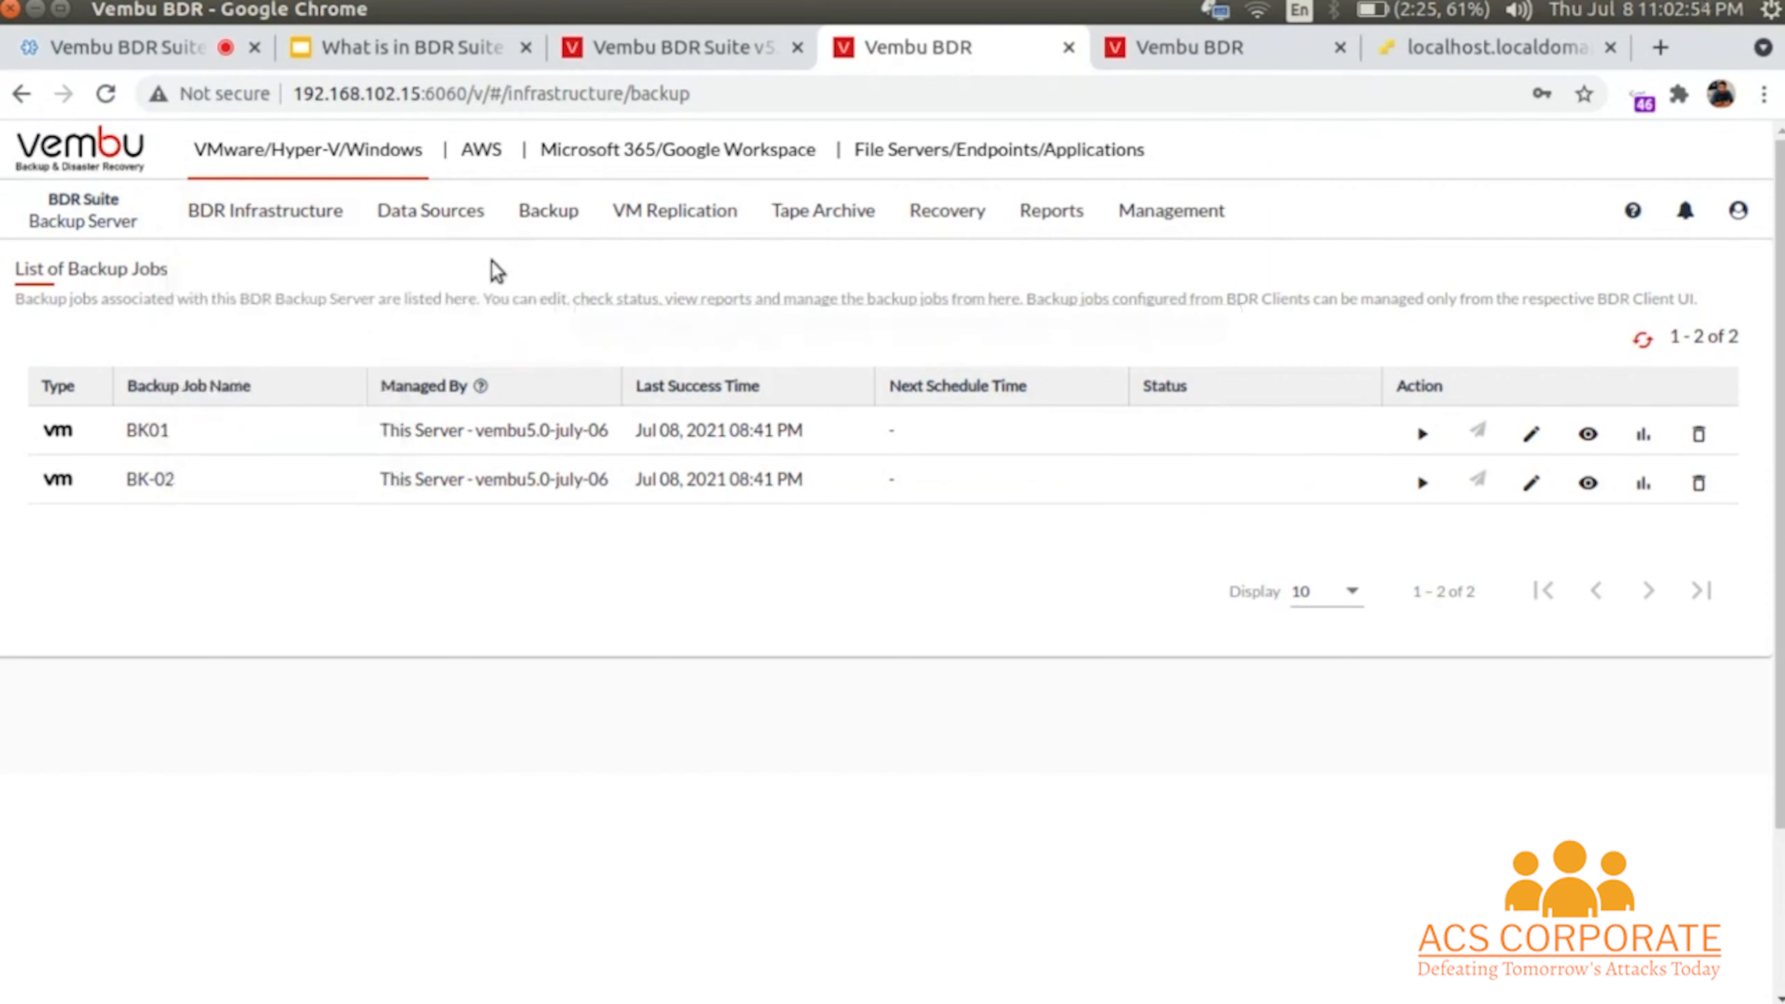
pyautogui.moveTo(312, 221)
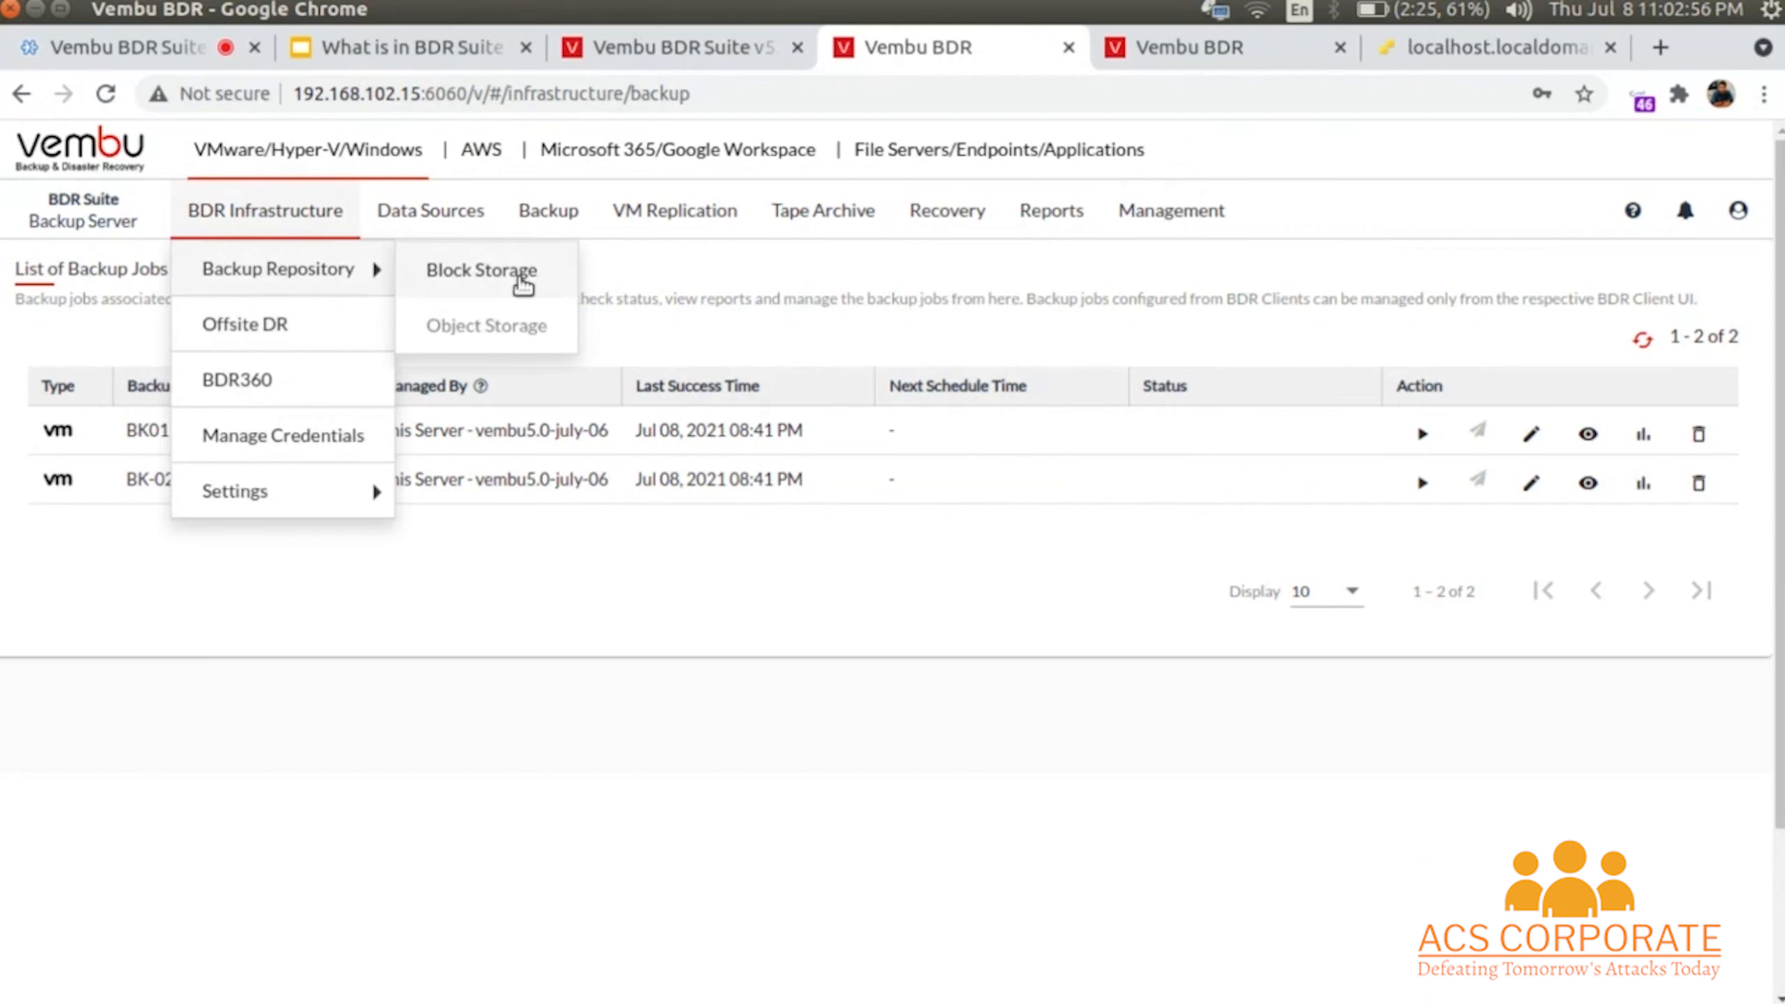
pyautogui.click(518, 281)
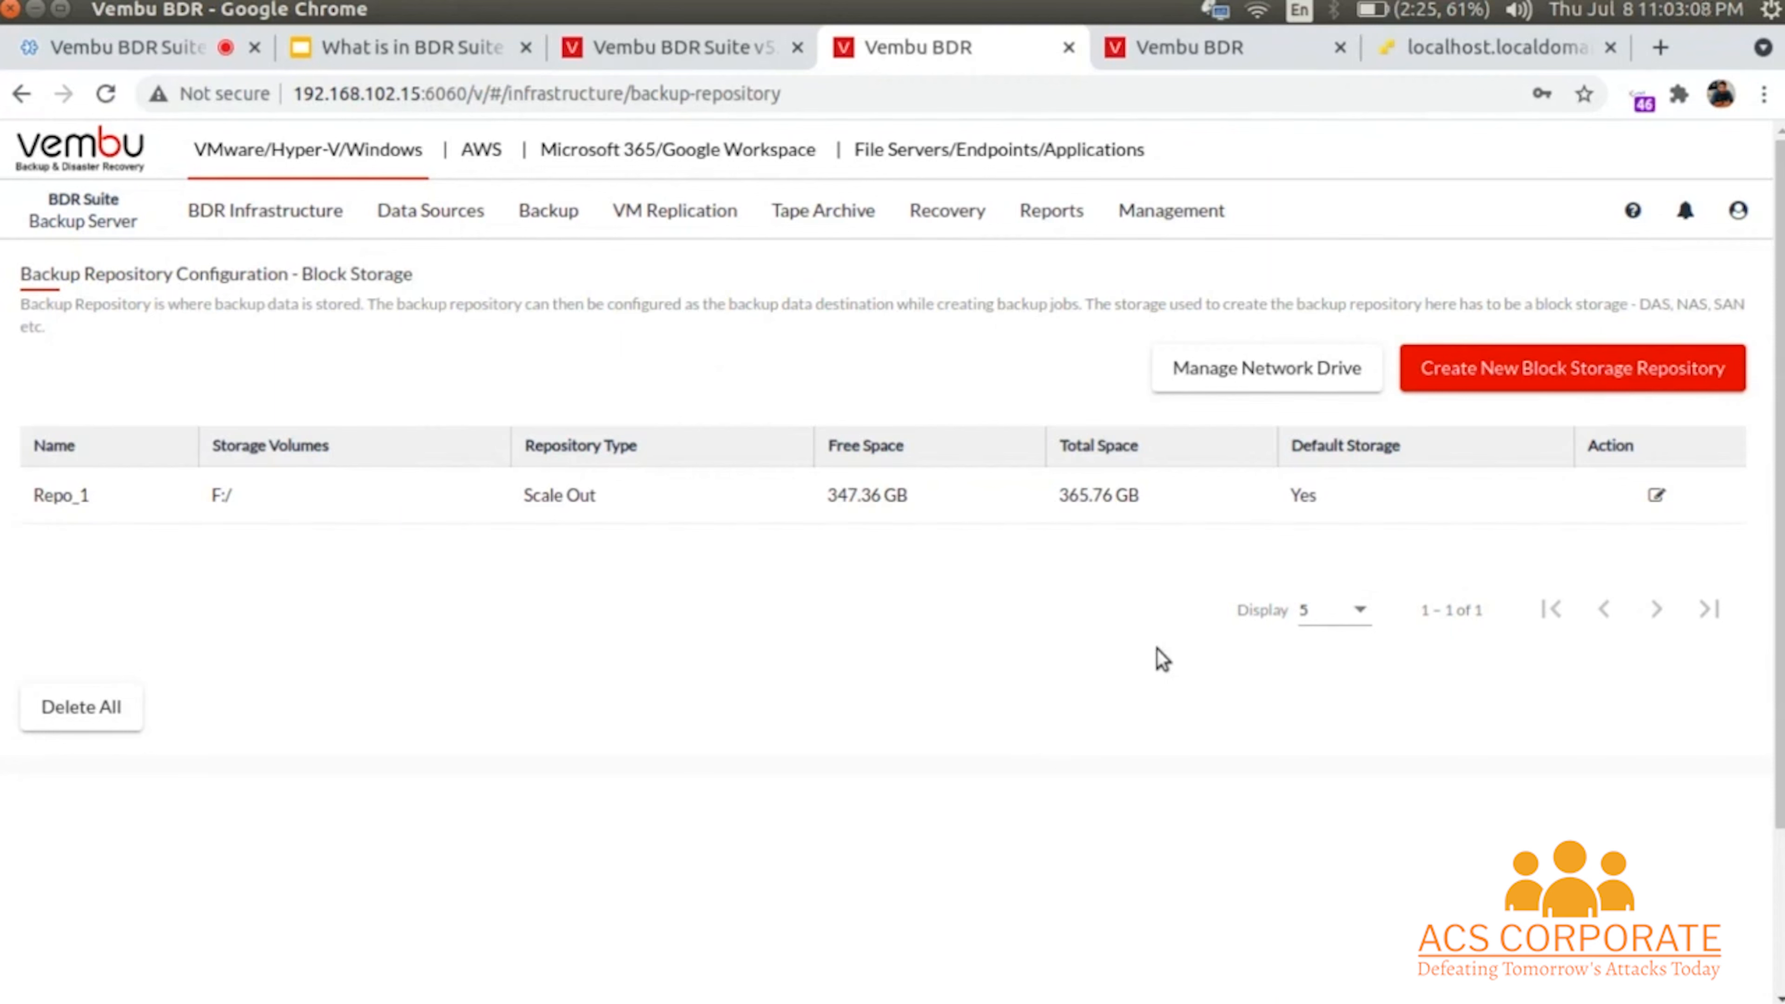
# - Try Simple, Scale Out and Disk Rotation types in a new block storage repository form, then cancel
pyautogui.click(1519, 385)
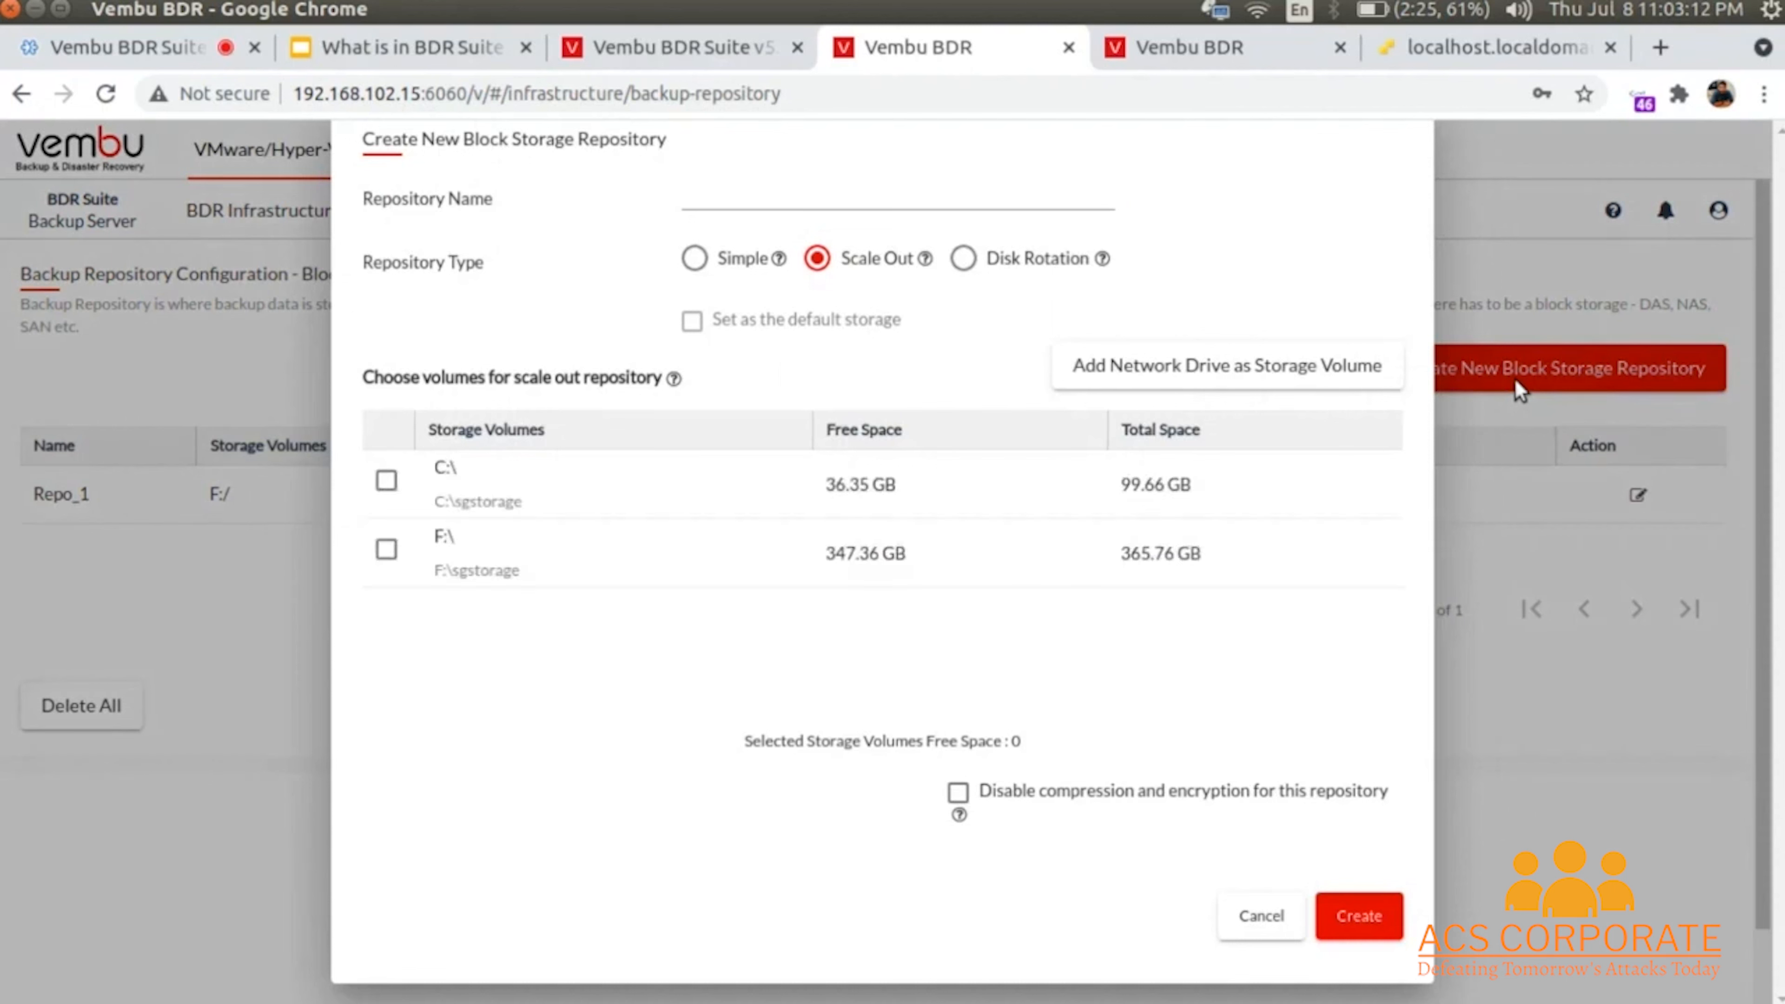
pyautogui.click(838, 196)
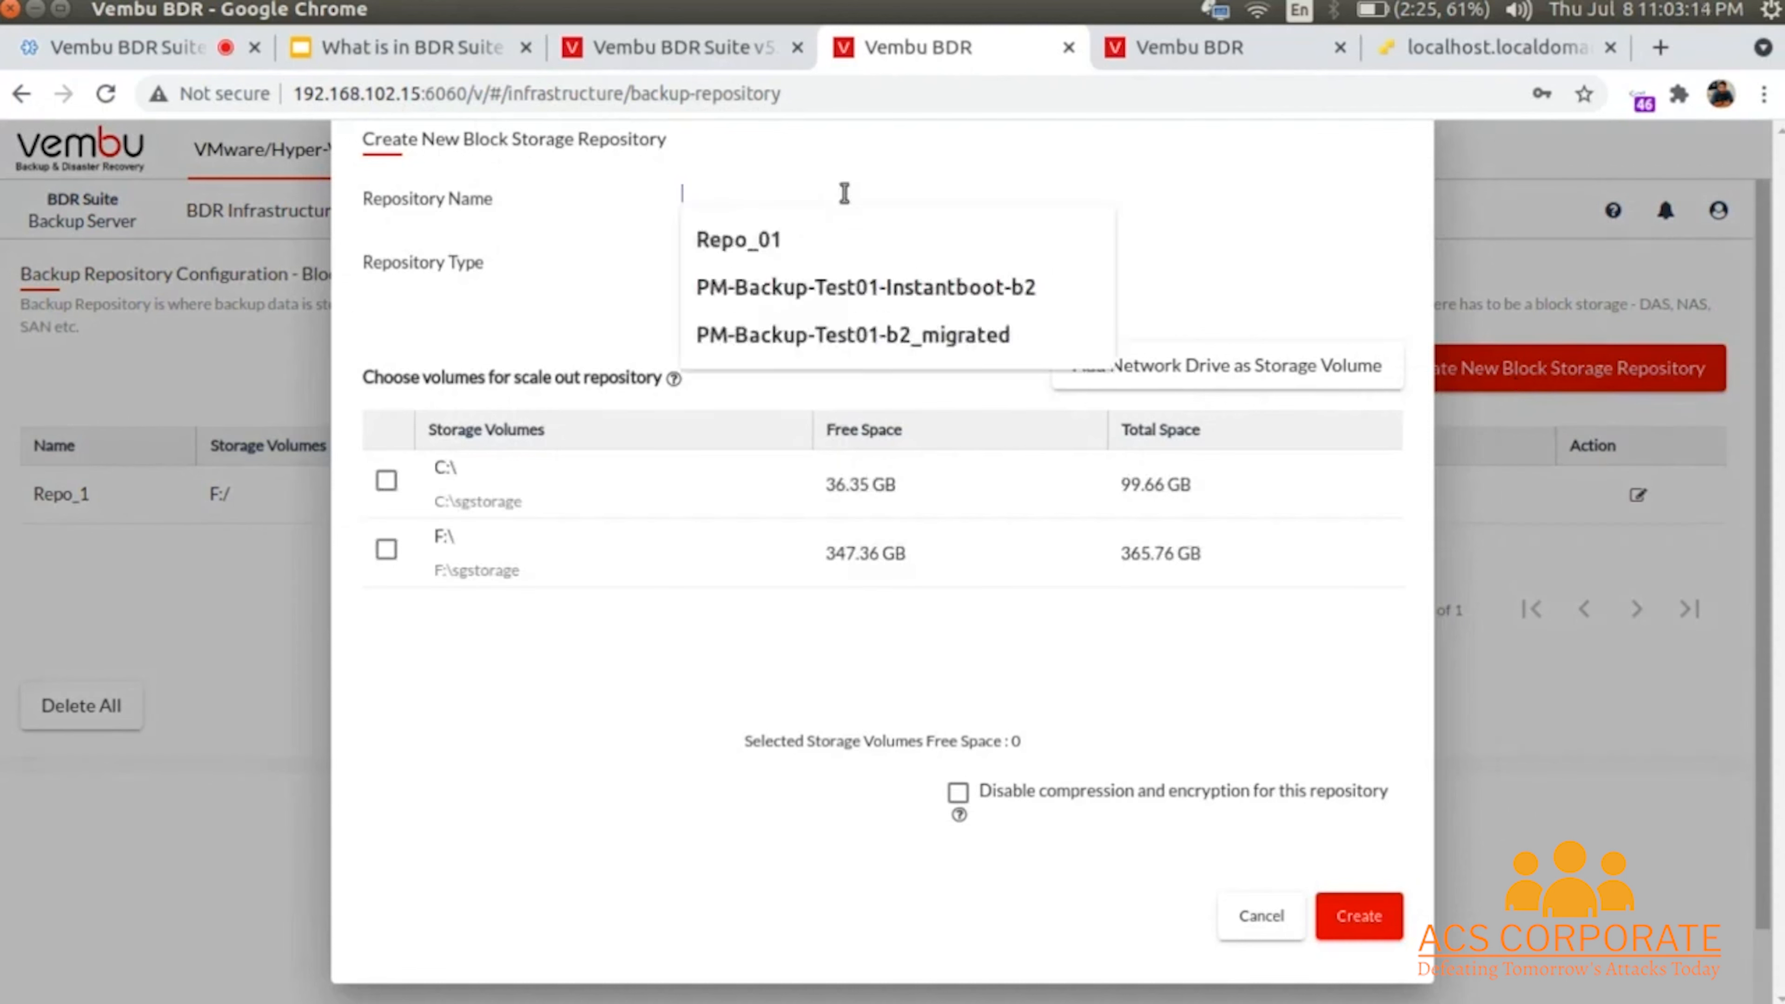
pyautogui.click(482, 918)
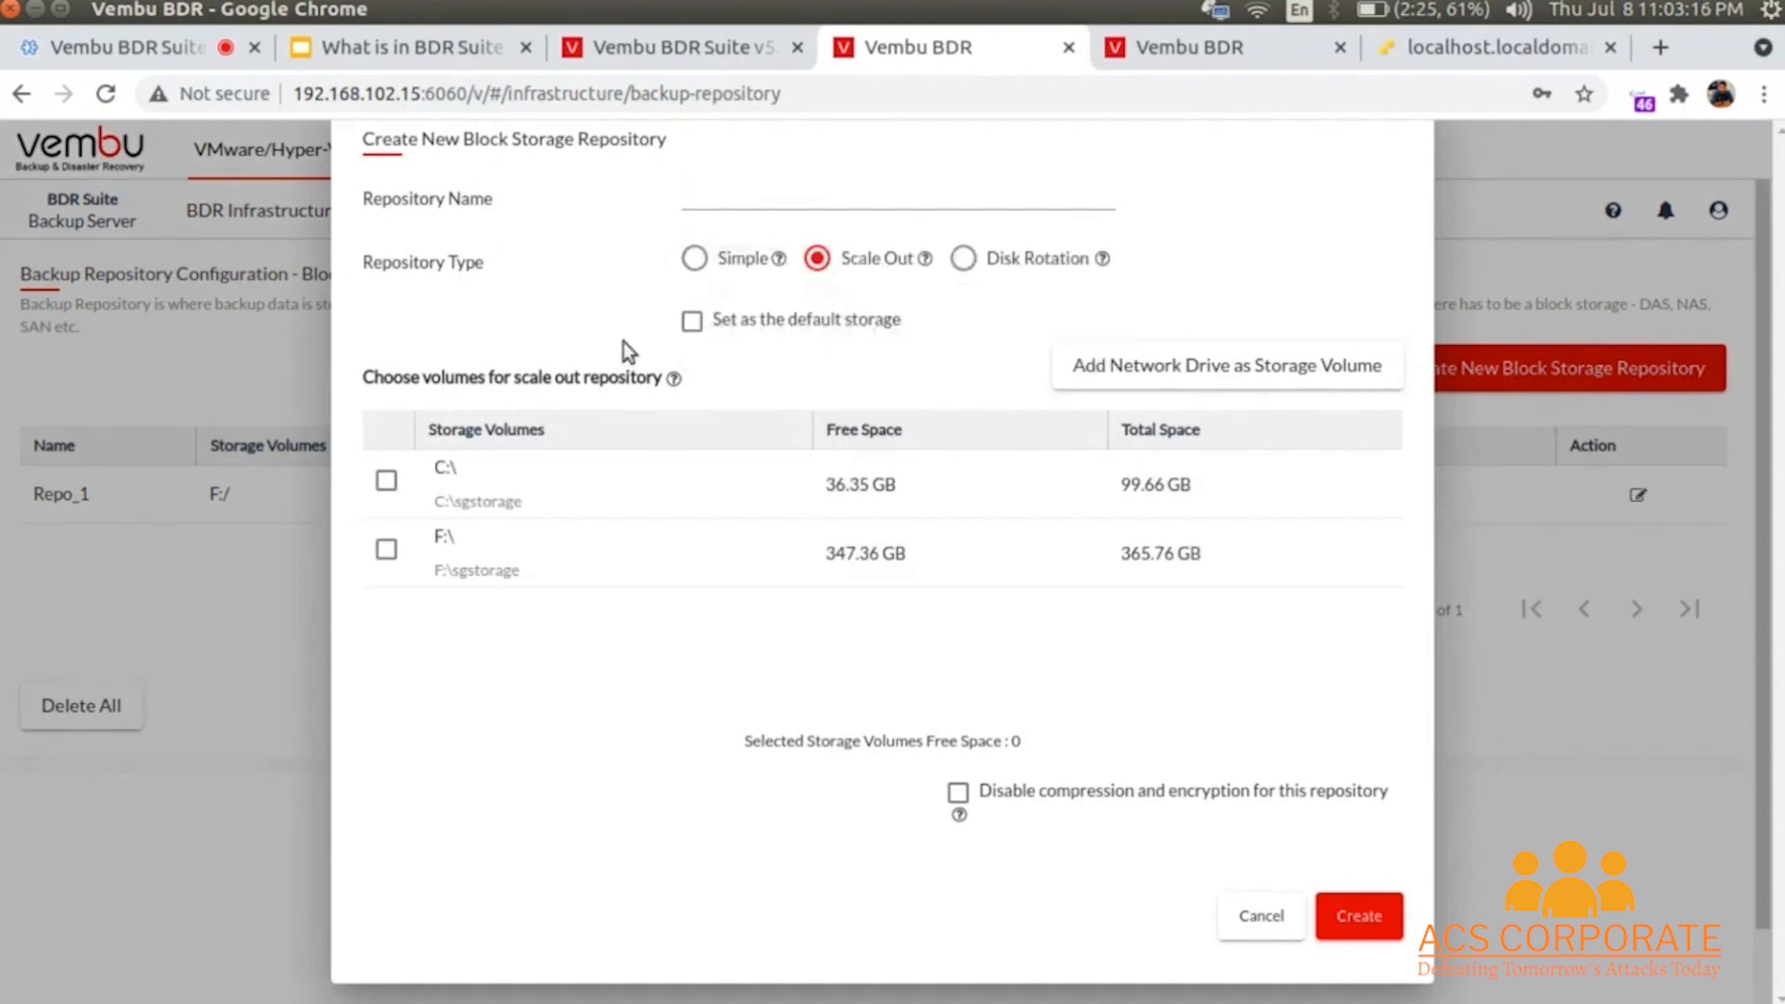
pyautogui.click(694, 259)
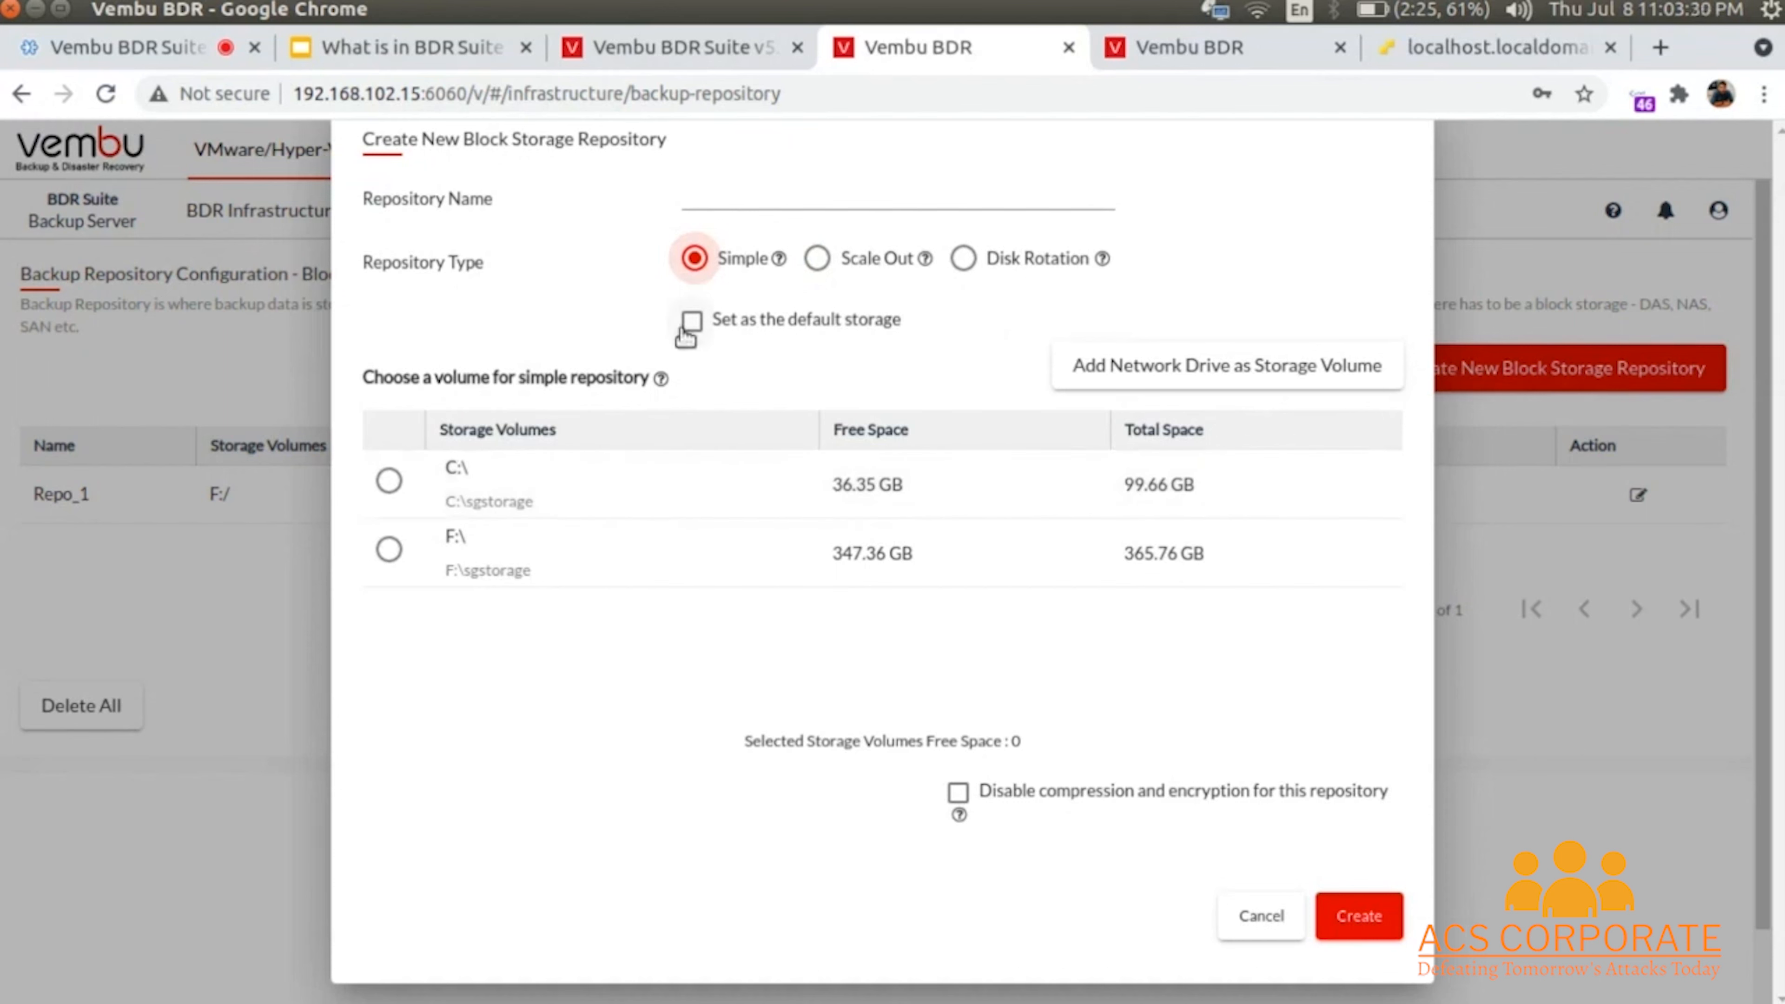
pyautogui.click(817, 261)
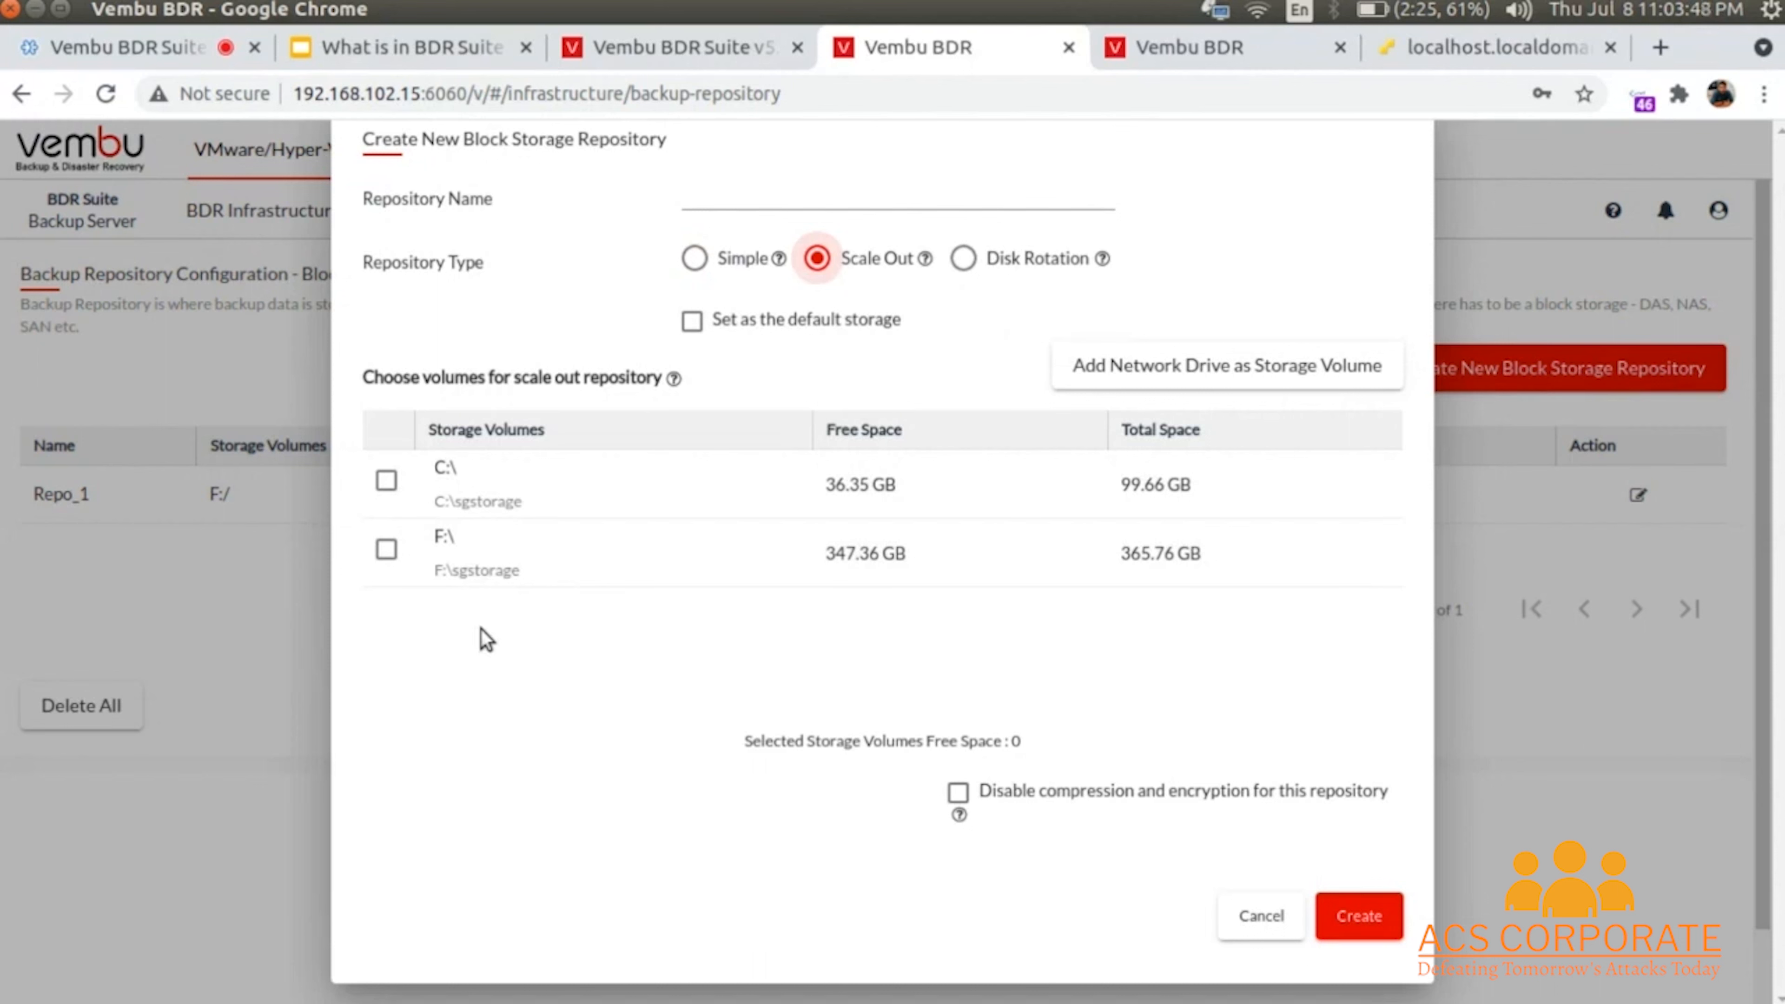
pyautogui.click(959, 262)
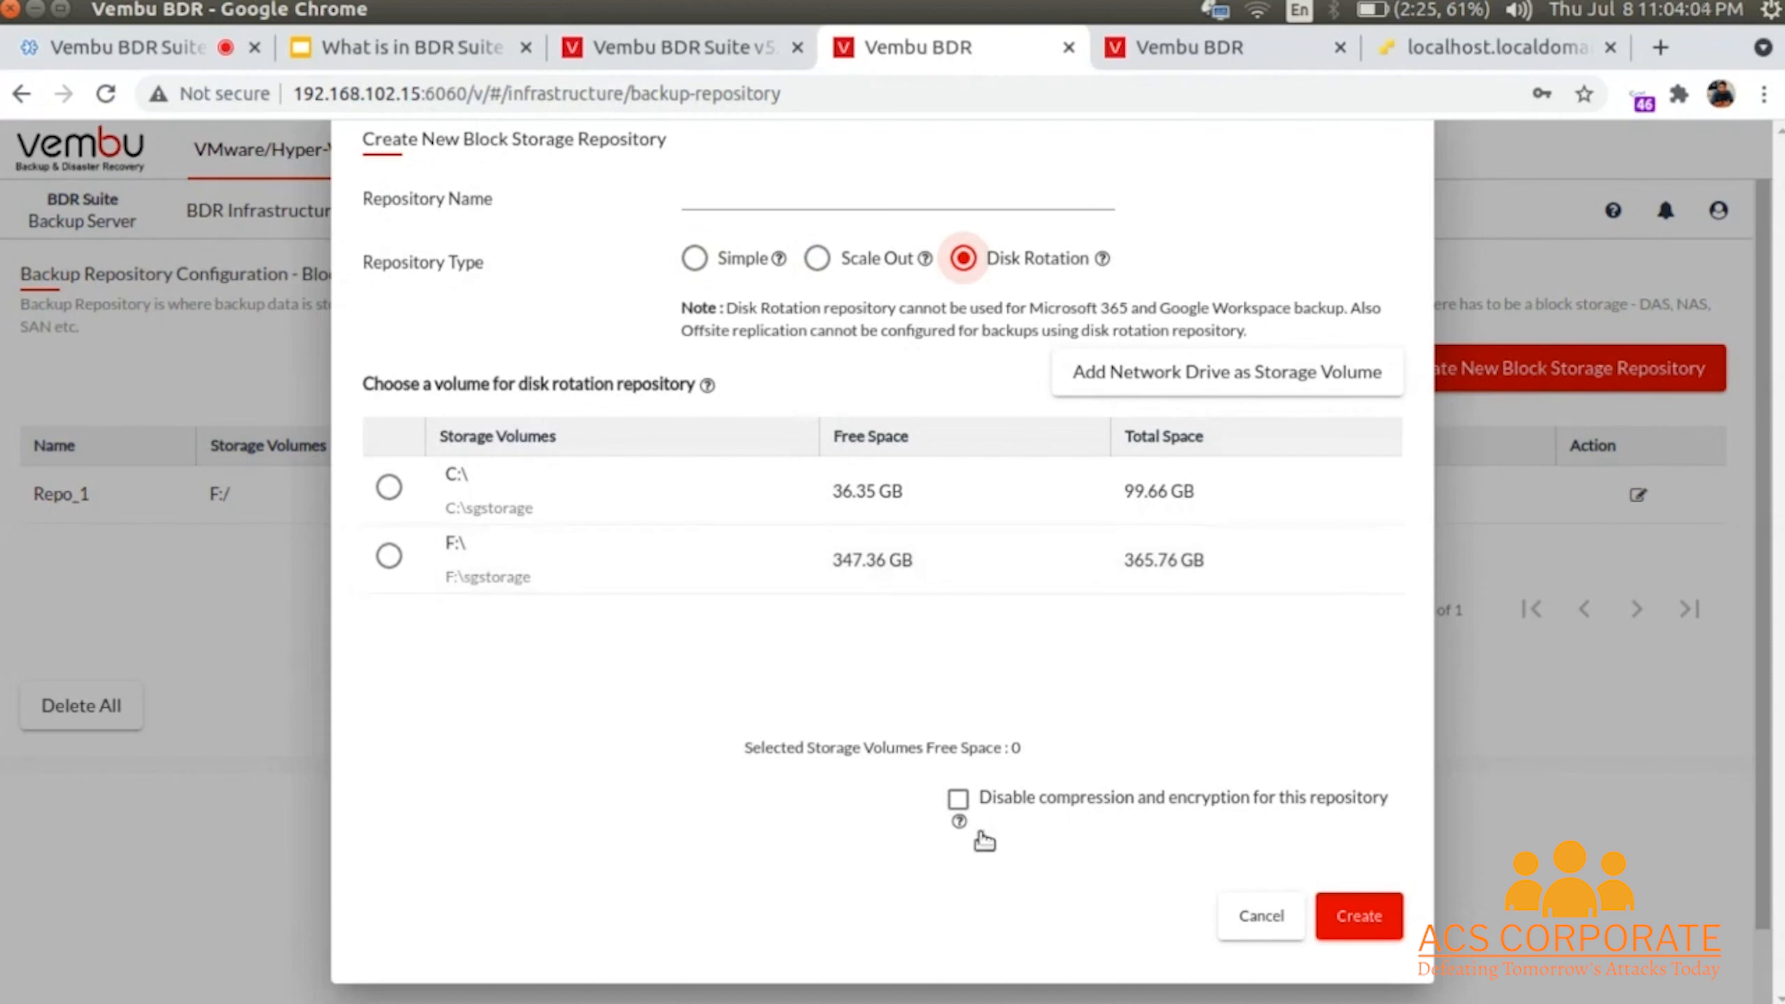
pyautogui.click(817, 258)
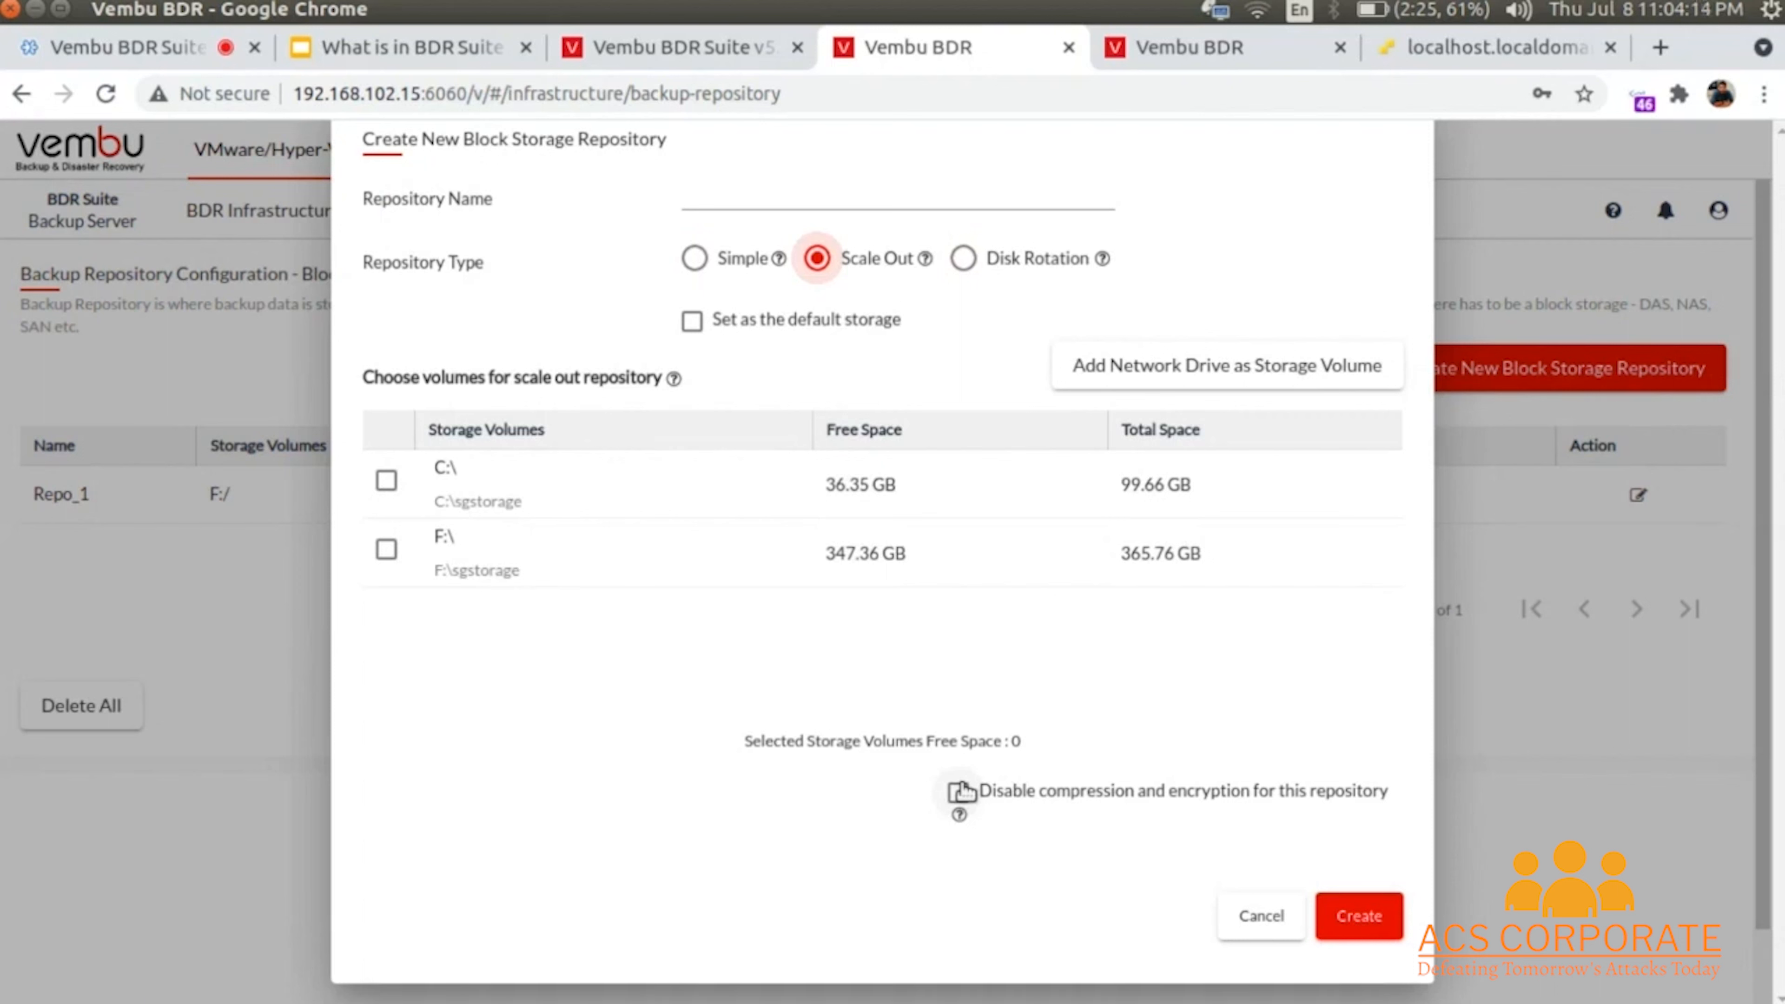
pyautogui.click(959, 792)
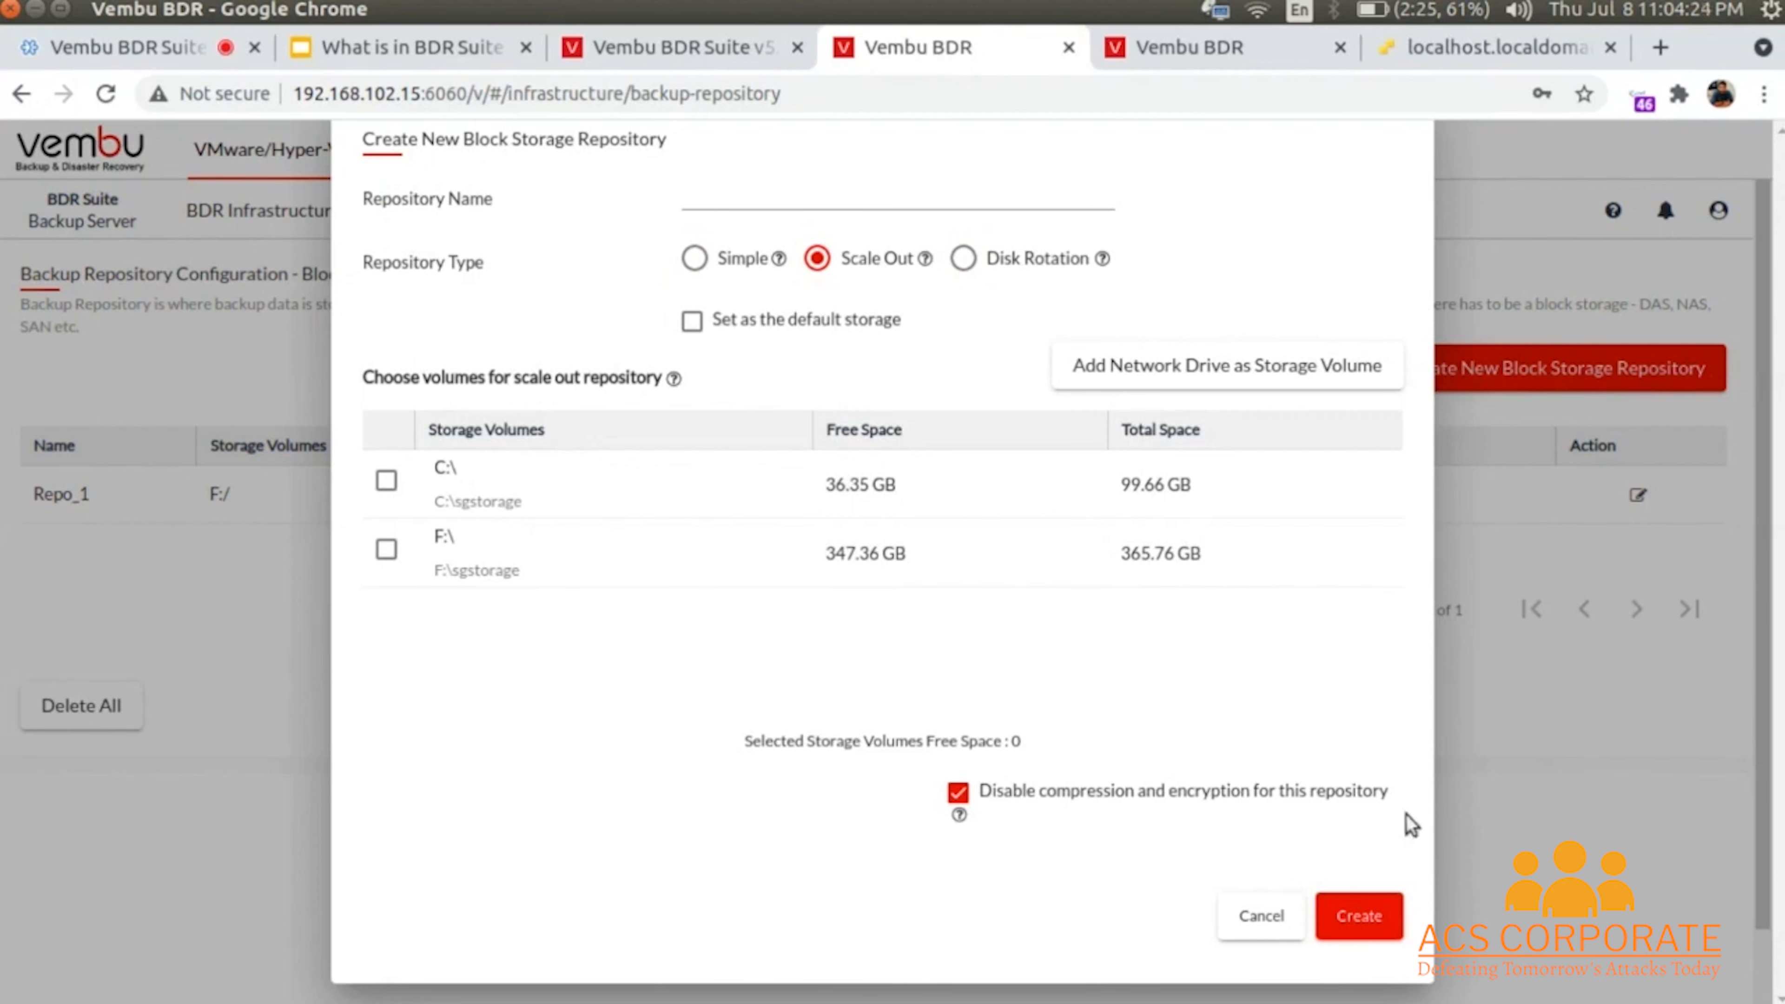
pyautogui.click(1253, 910)
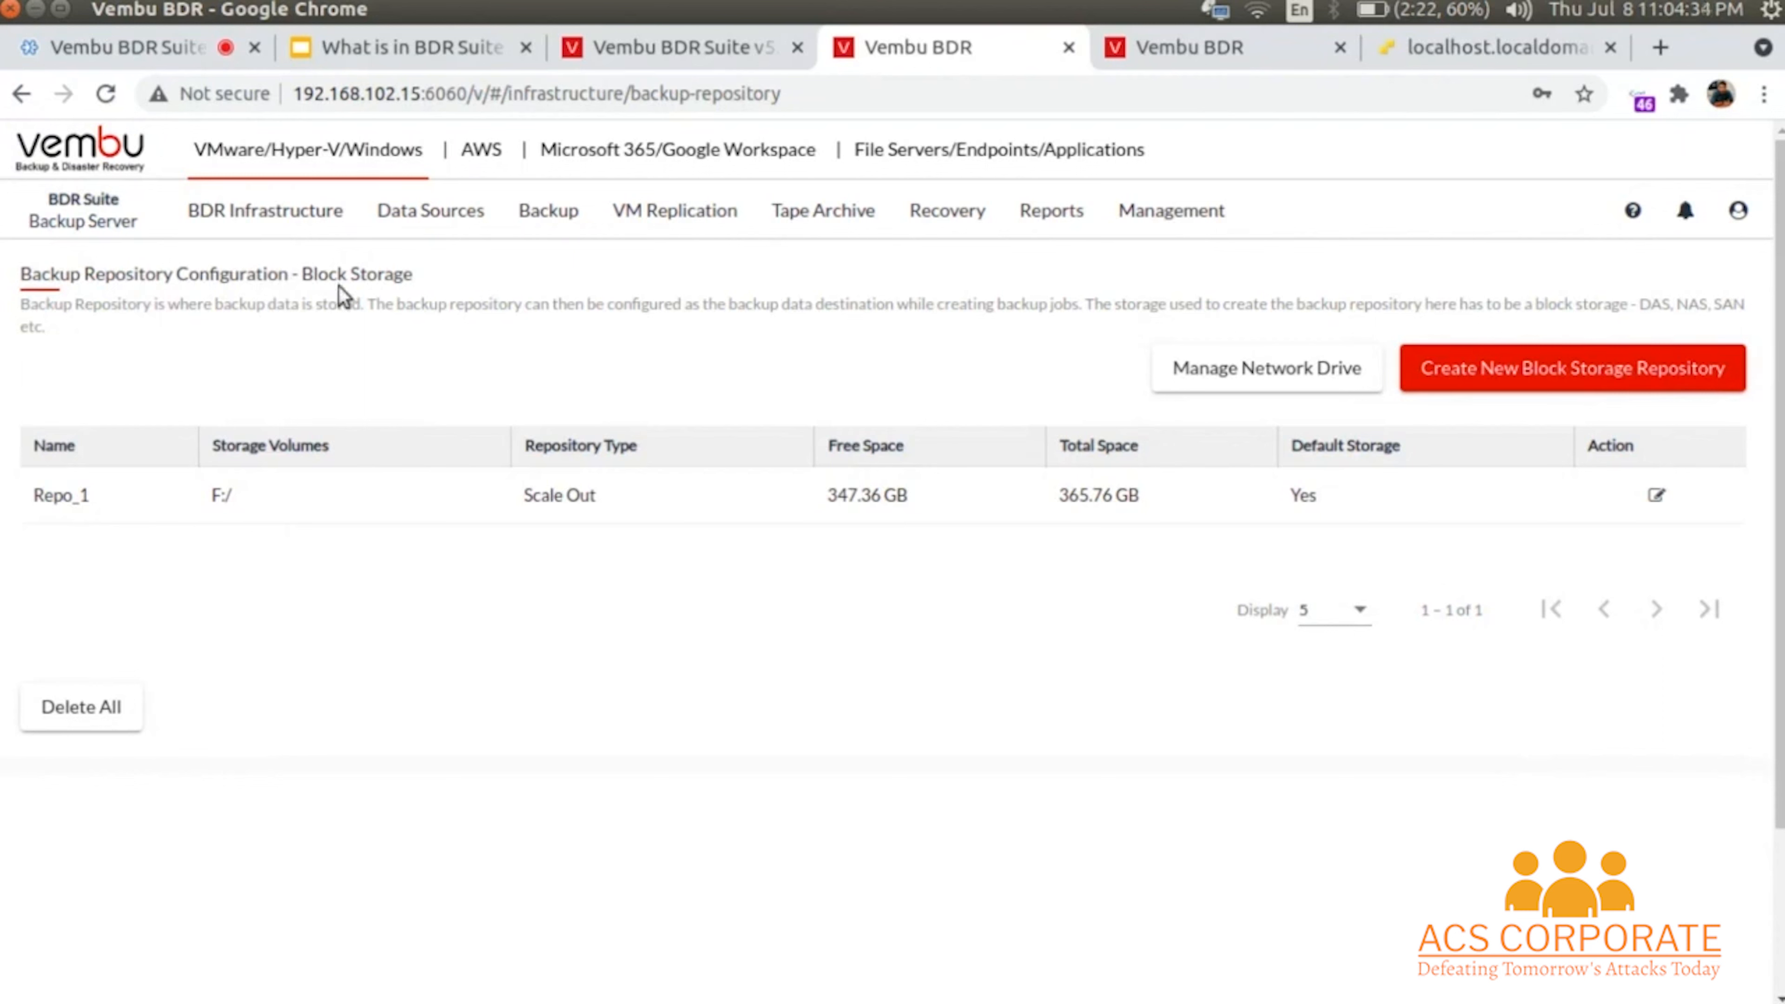
# - Open the ESXi & vCenter server list via Data Sources > Add VMware vSphere
pyautogui.click(253, 218)
pyautogui.moveTo(417, 220)
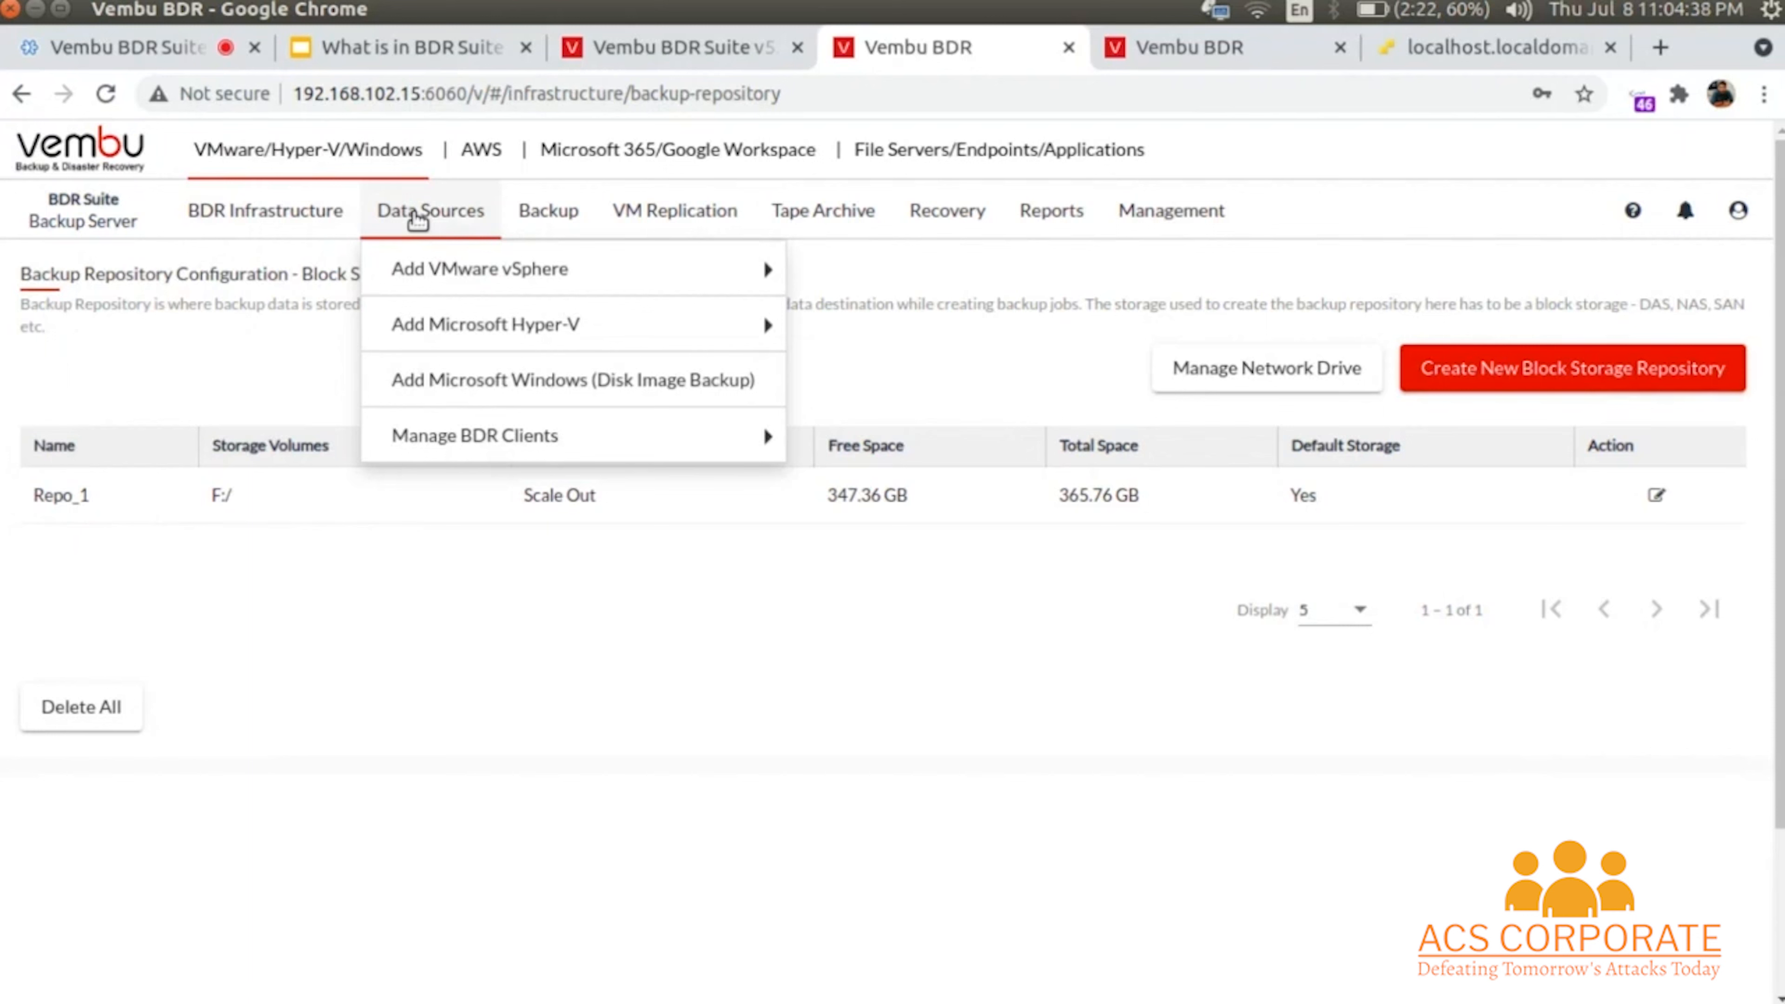
pyautogui.moveTo(431, 273)
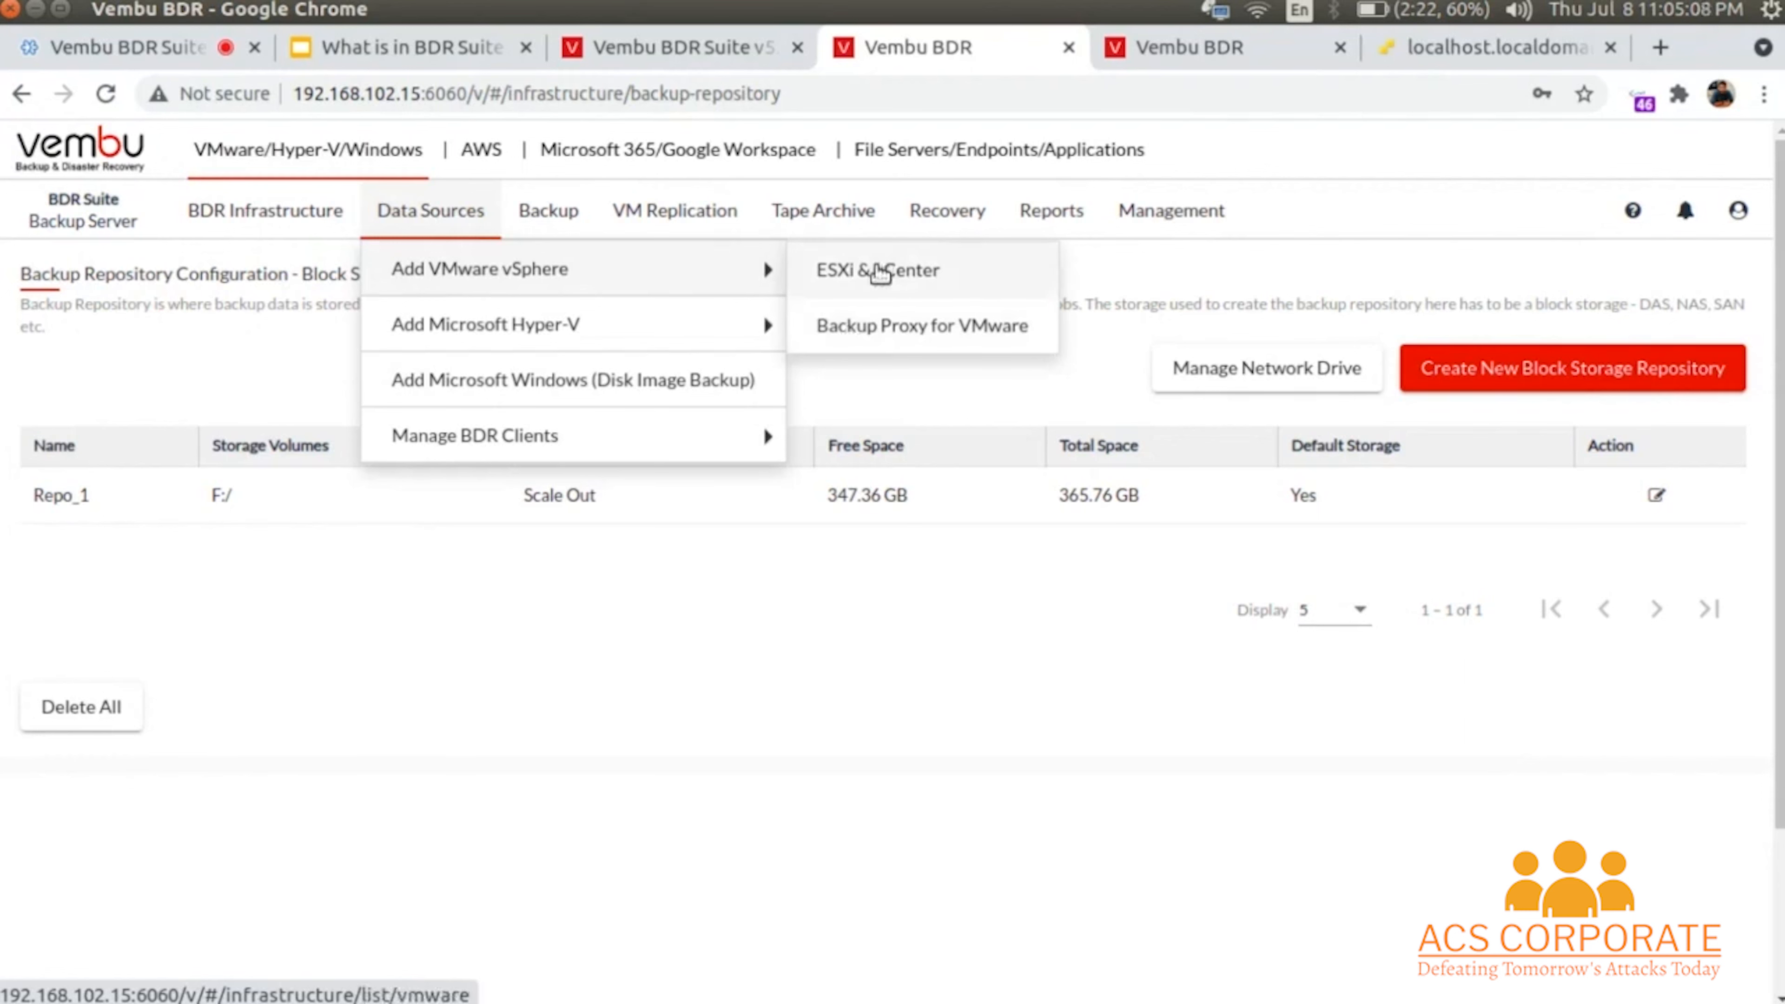
pyautogui.click(878, 273)
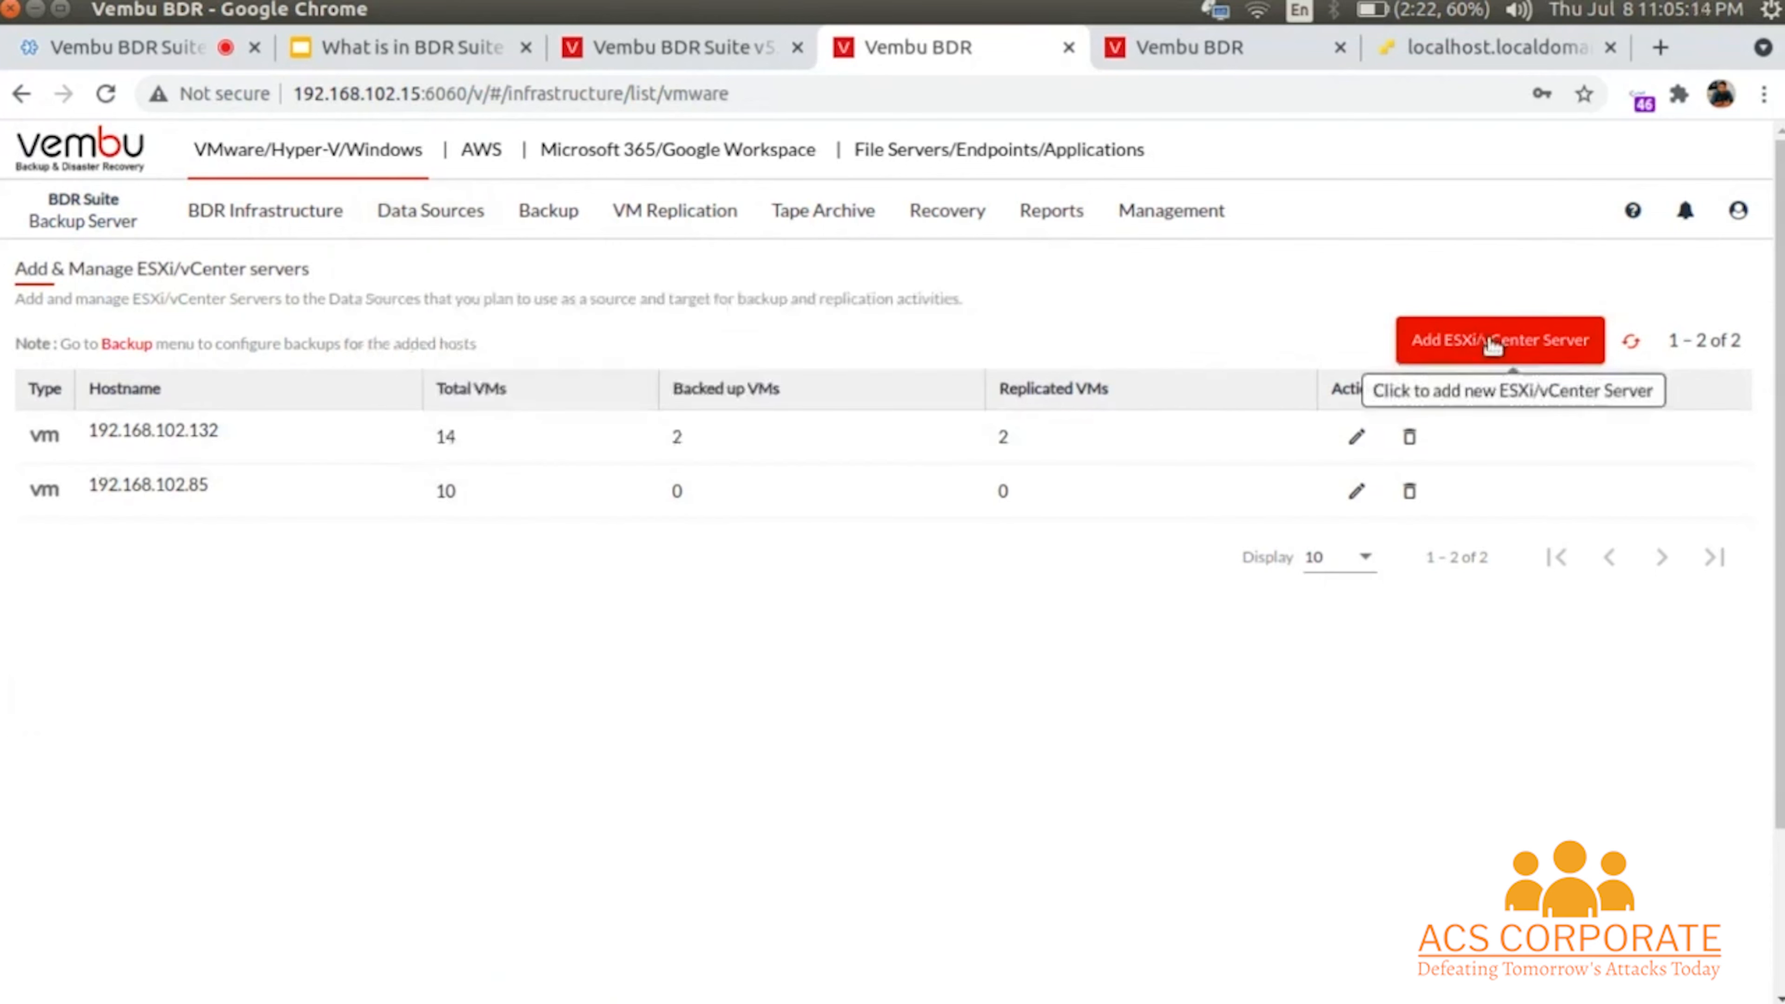
pyautogui.click(1491, 340)
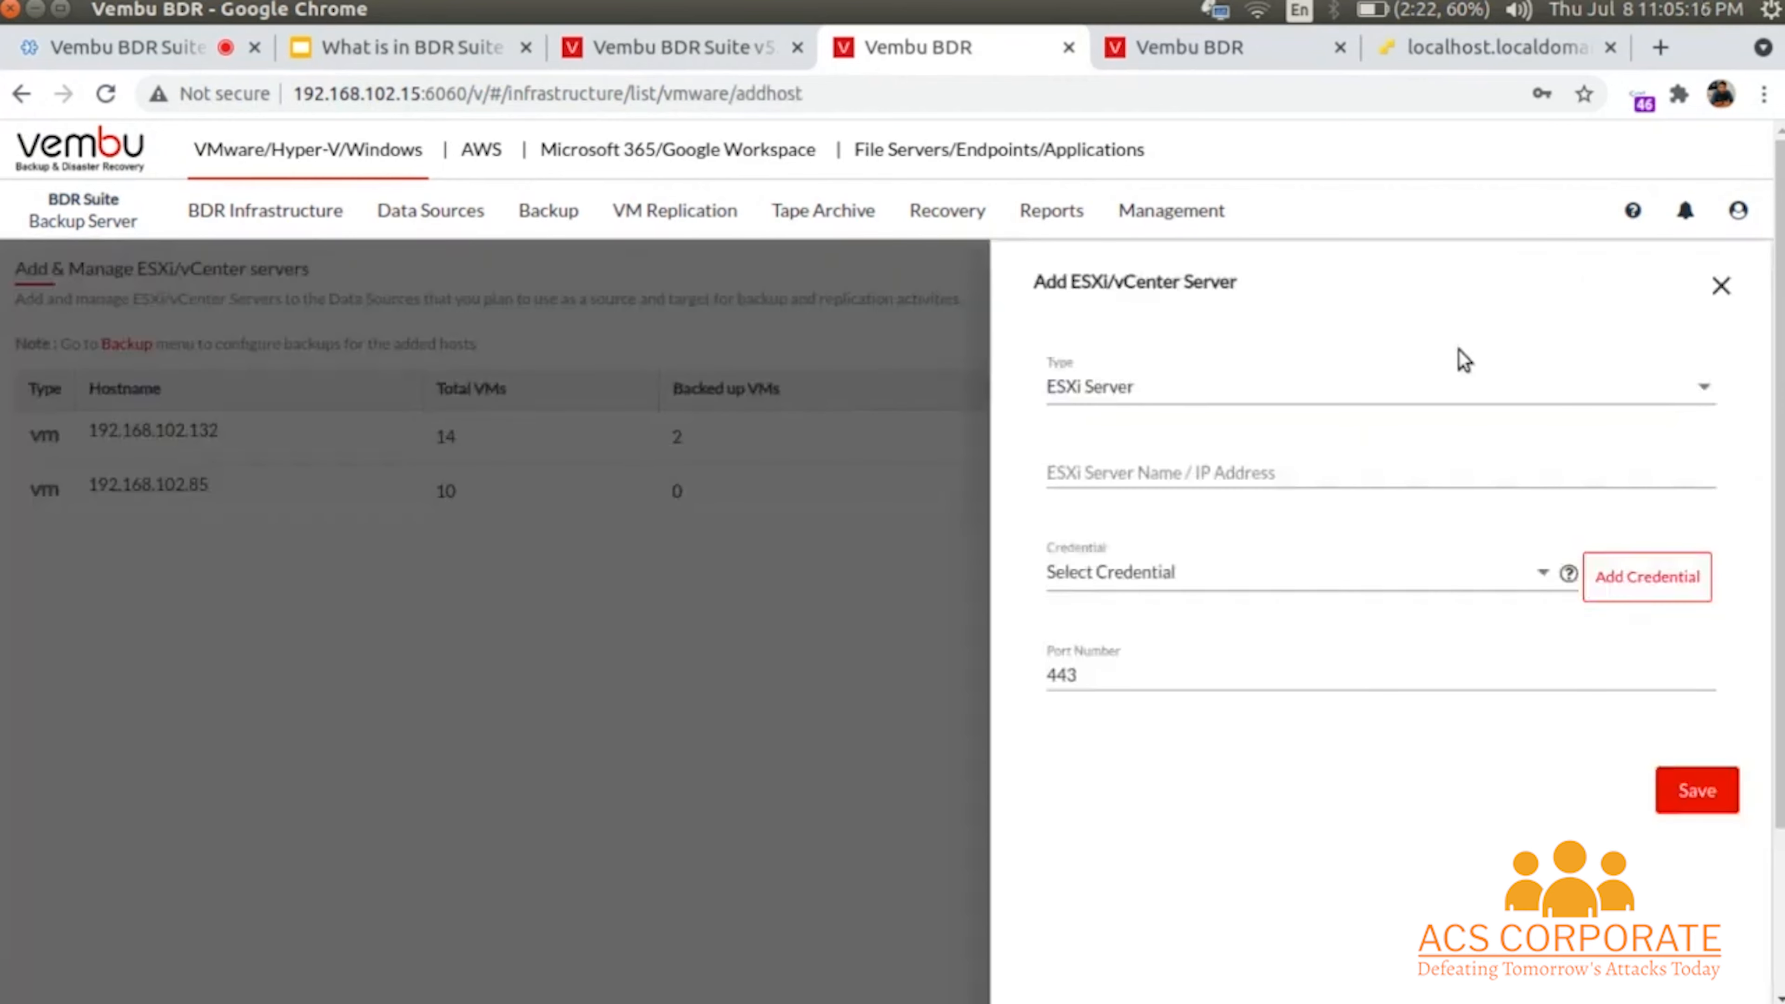
pyautogui.click(1169, 389)
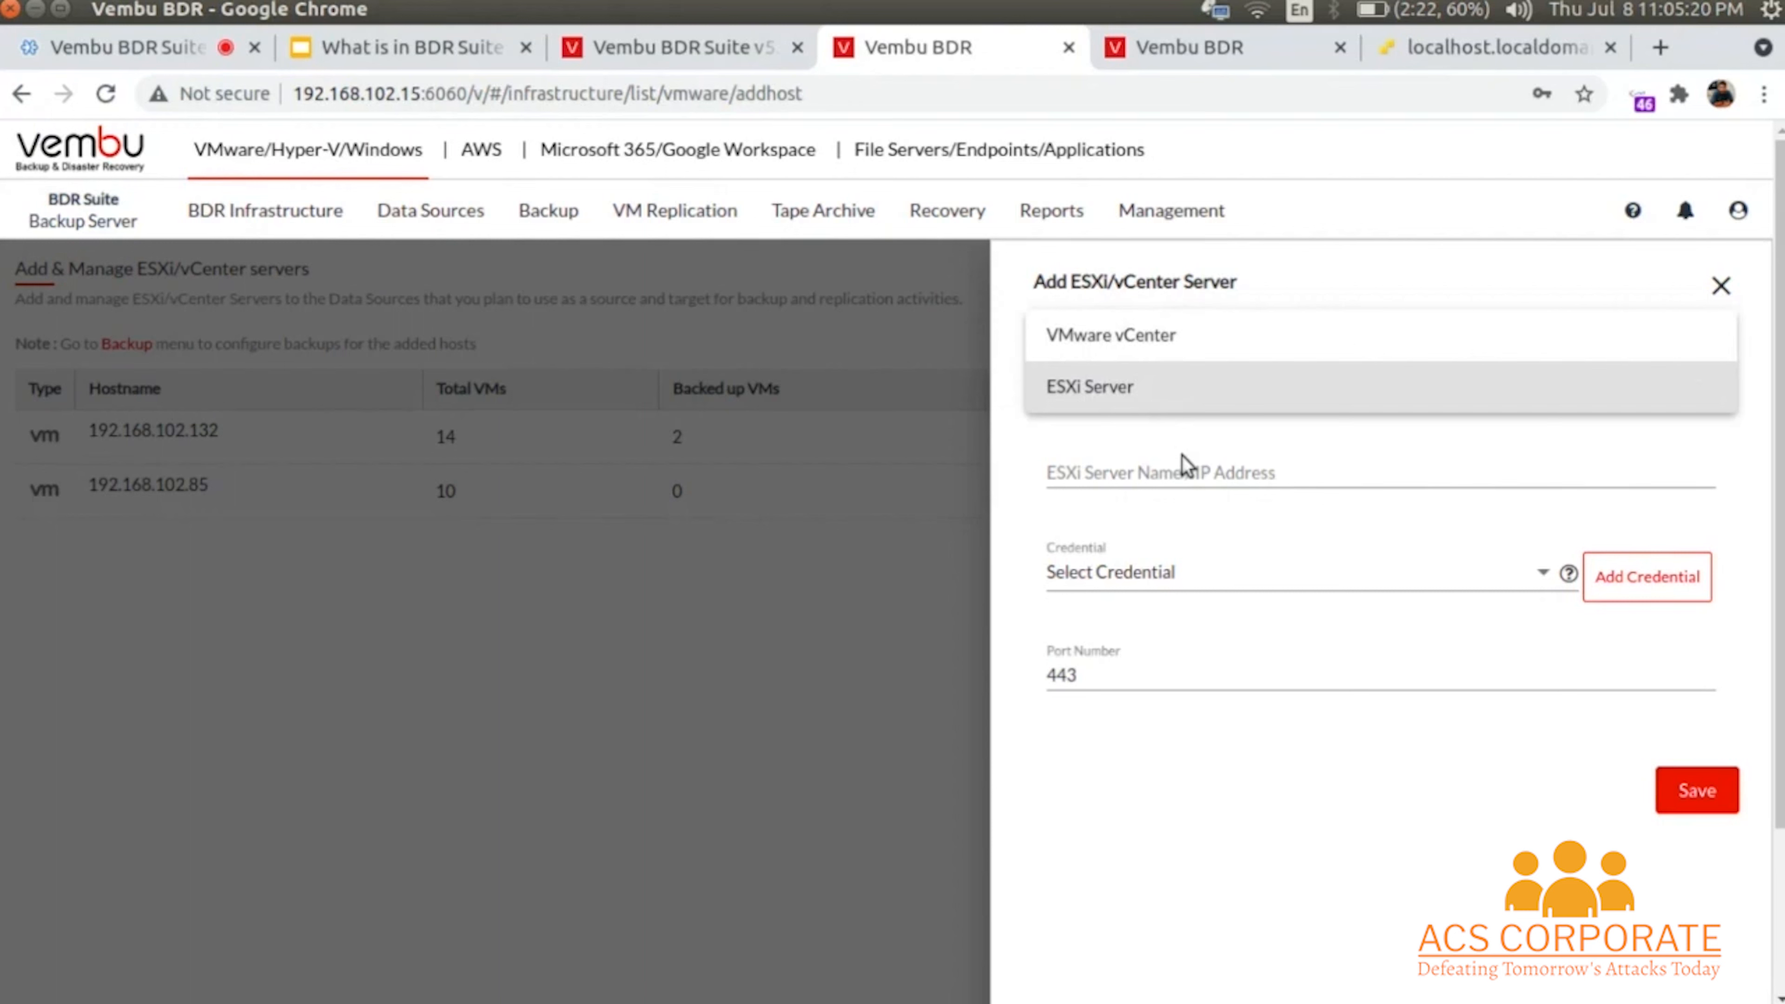
pyautogui.click(1183, 468)
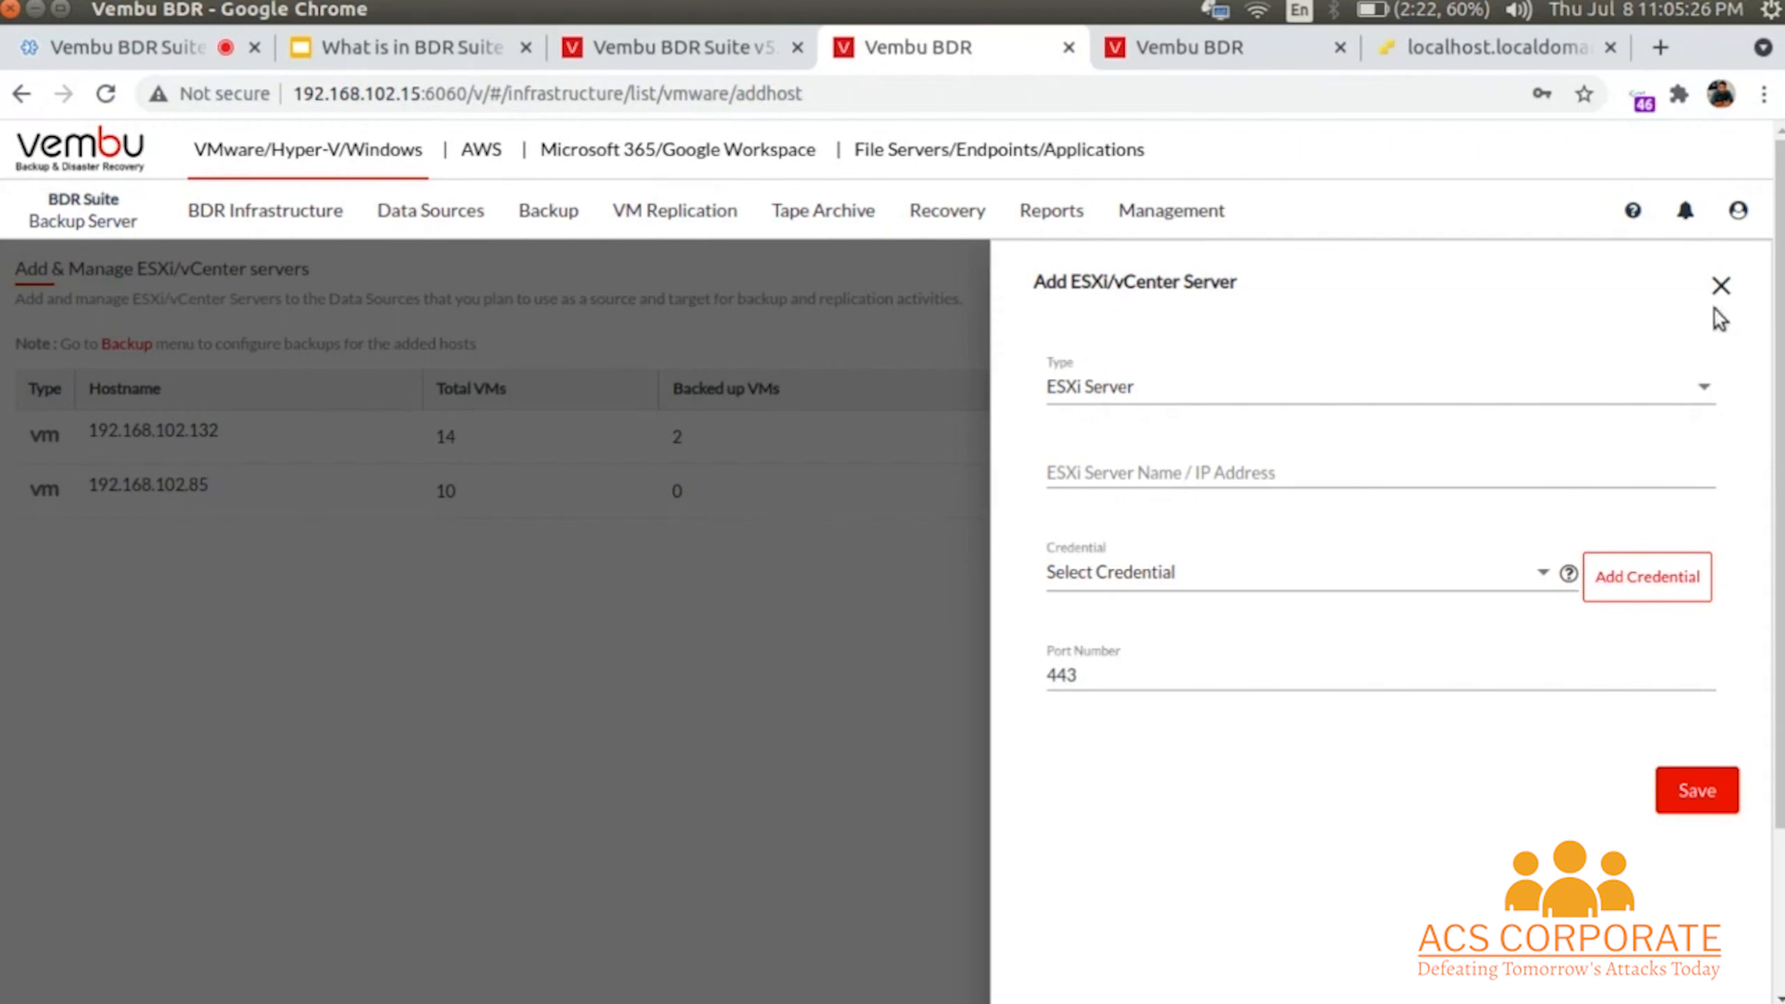
pyautogui.click(1721, 285)
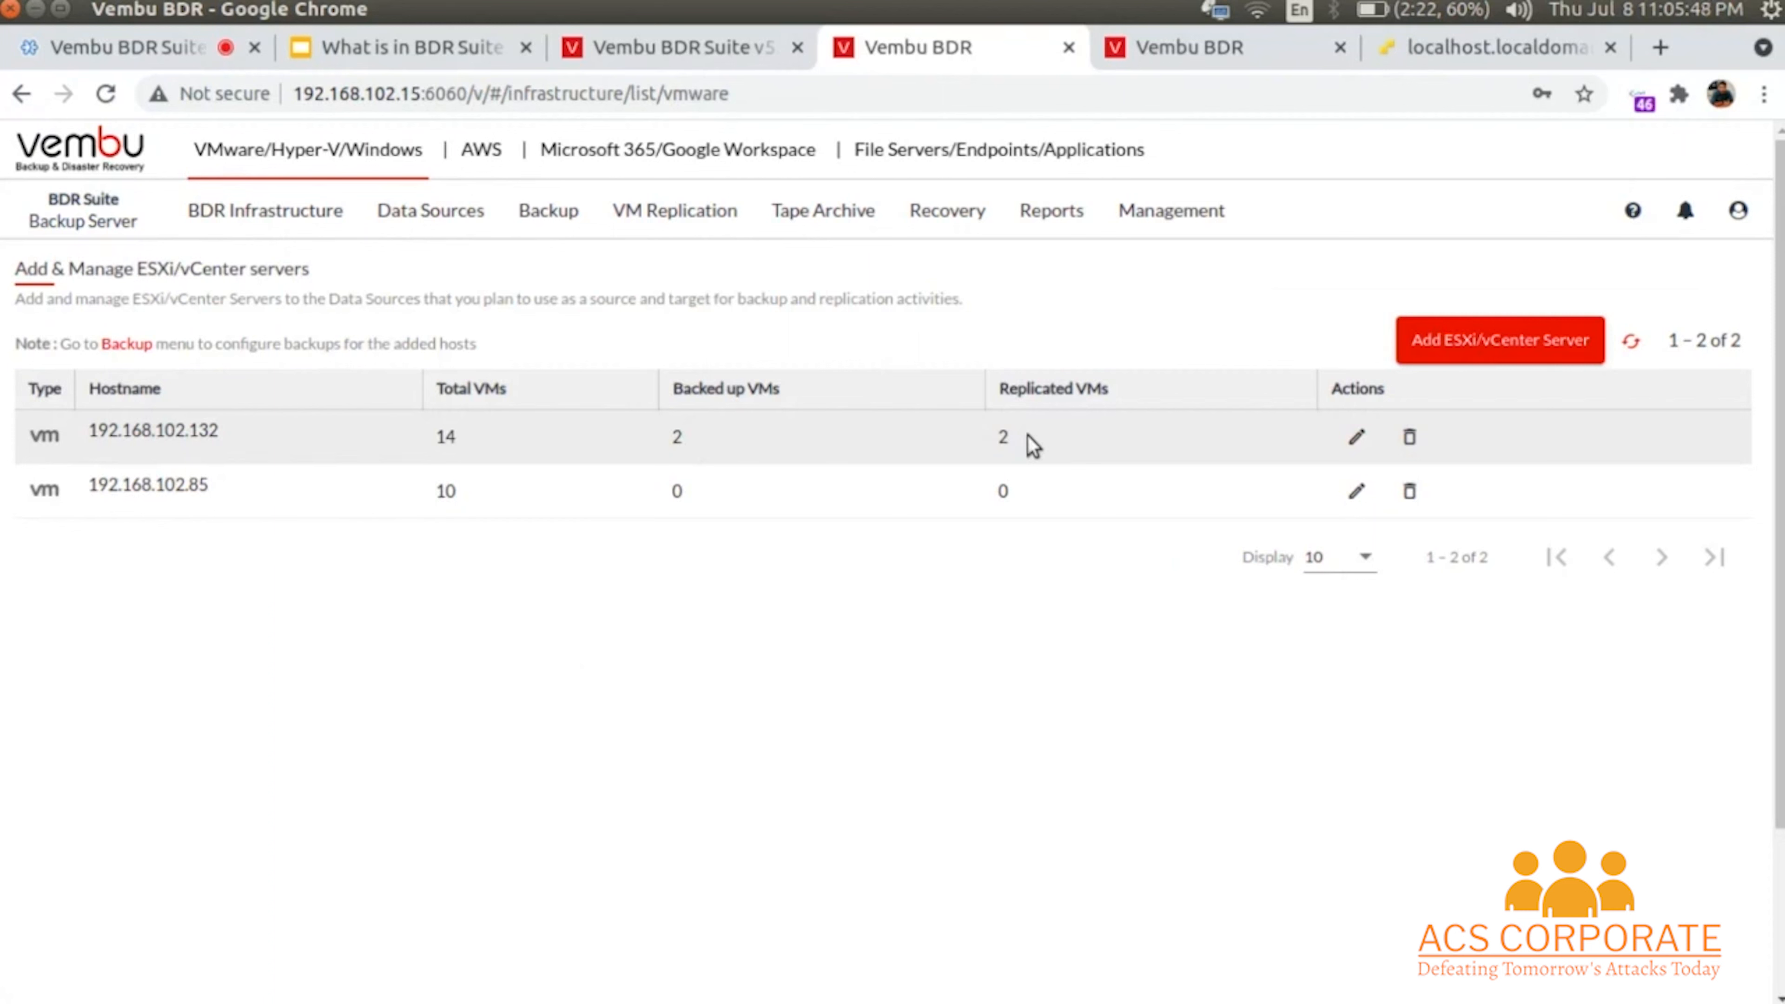
pyautogui.click(450, 211)
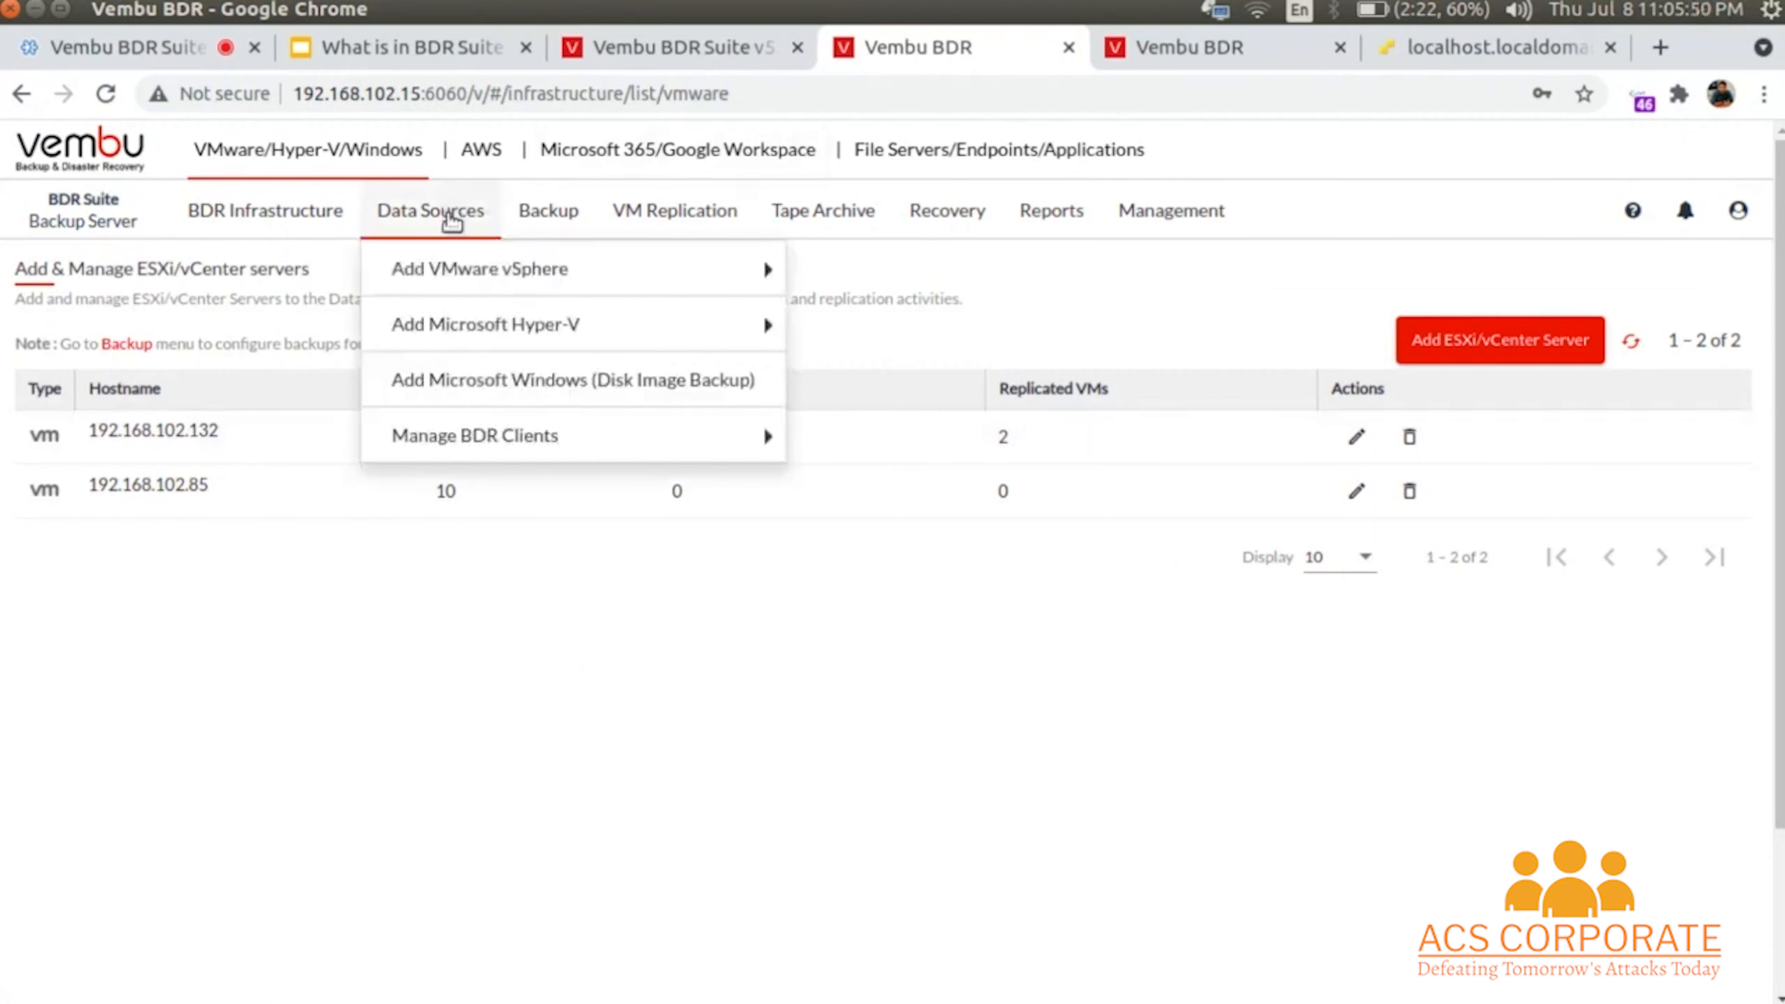
pyautogui.moveTo(442, 317)
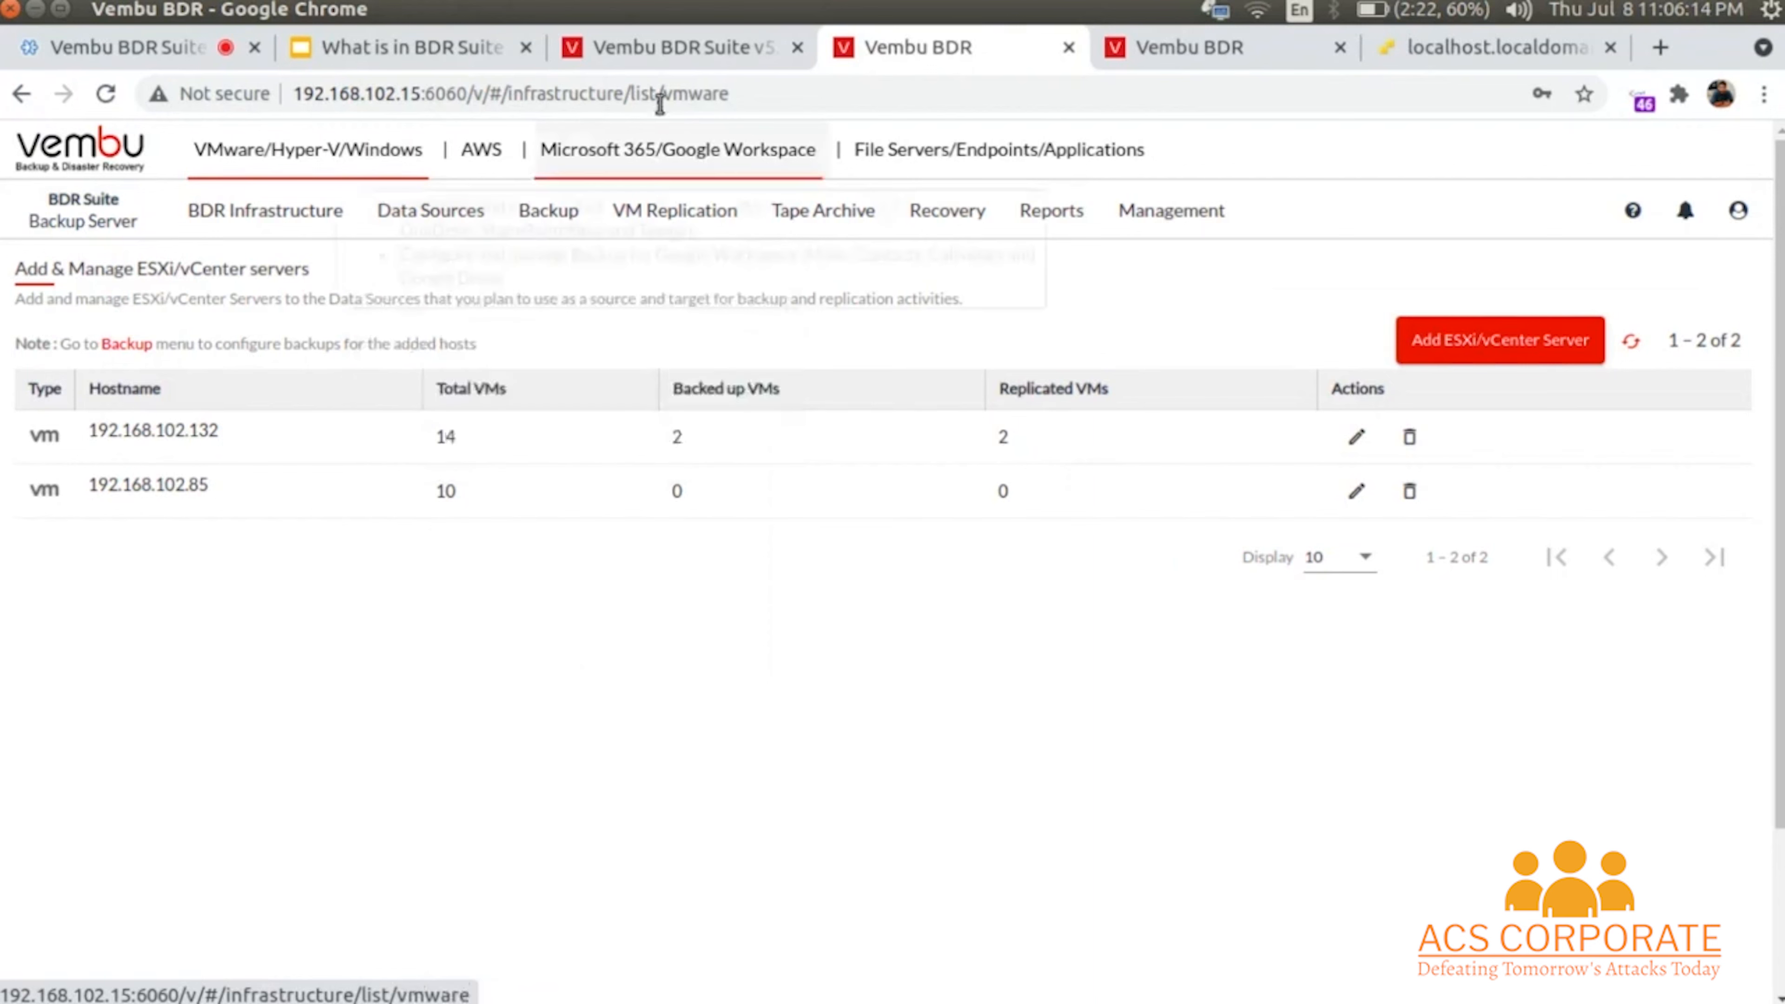
# - Start a VMware vSphere backup job based on the existing template VMware_Template_01
pyautogui.moveTo(548, 218)
pyautogui.moveTo(558, 268)
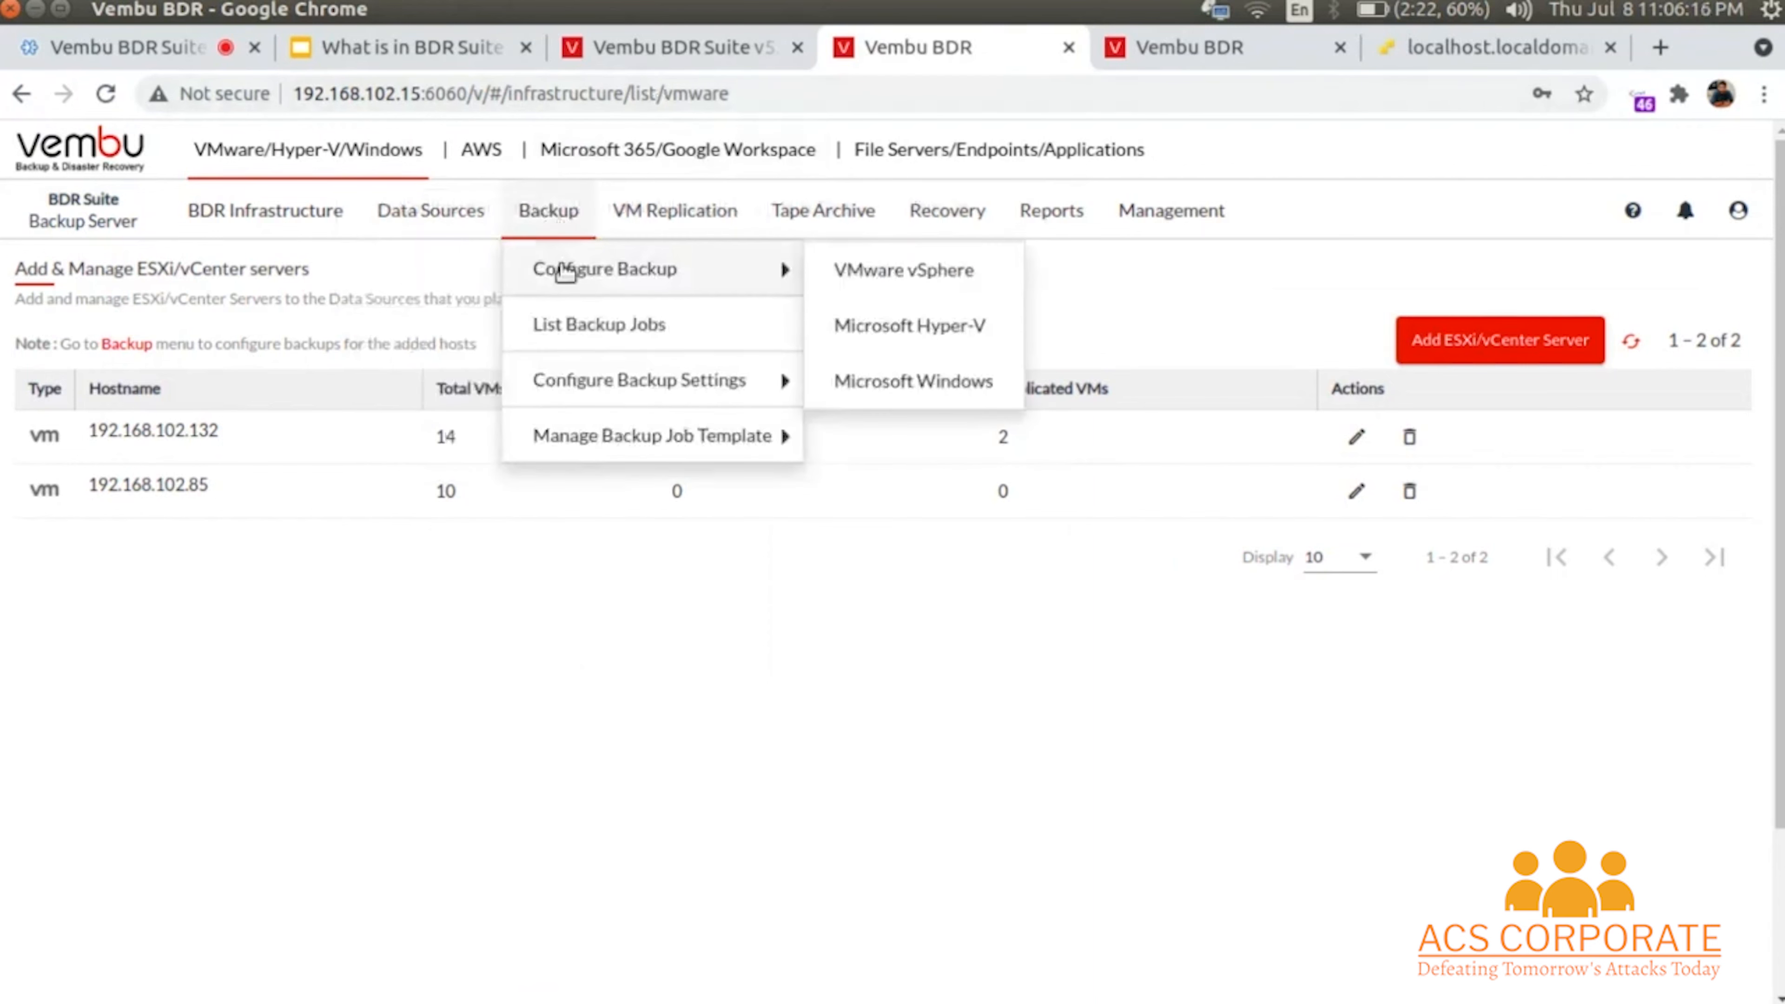
pyautogui.click(892, 280)
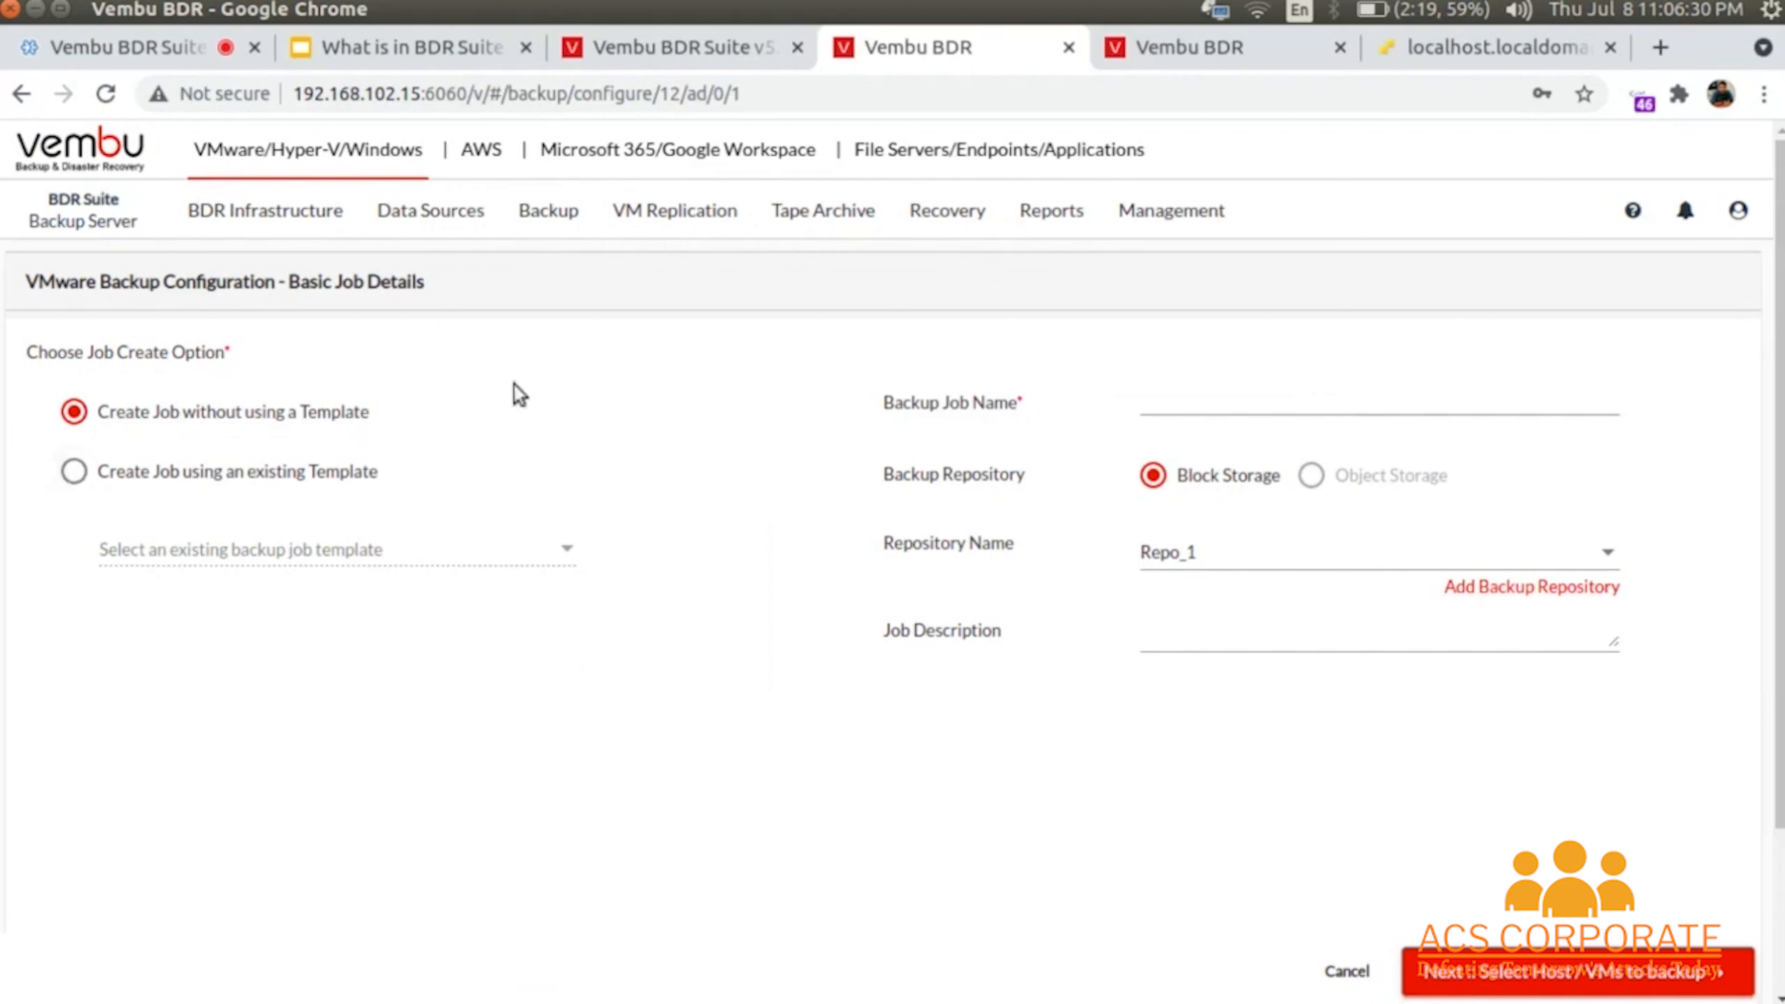
pyautogui.click(73, 471)
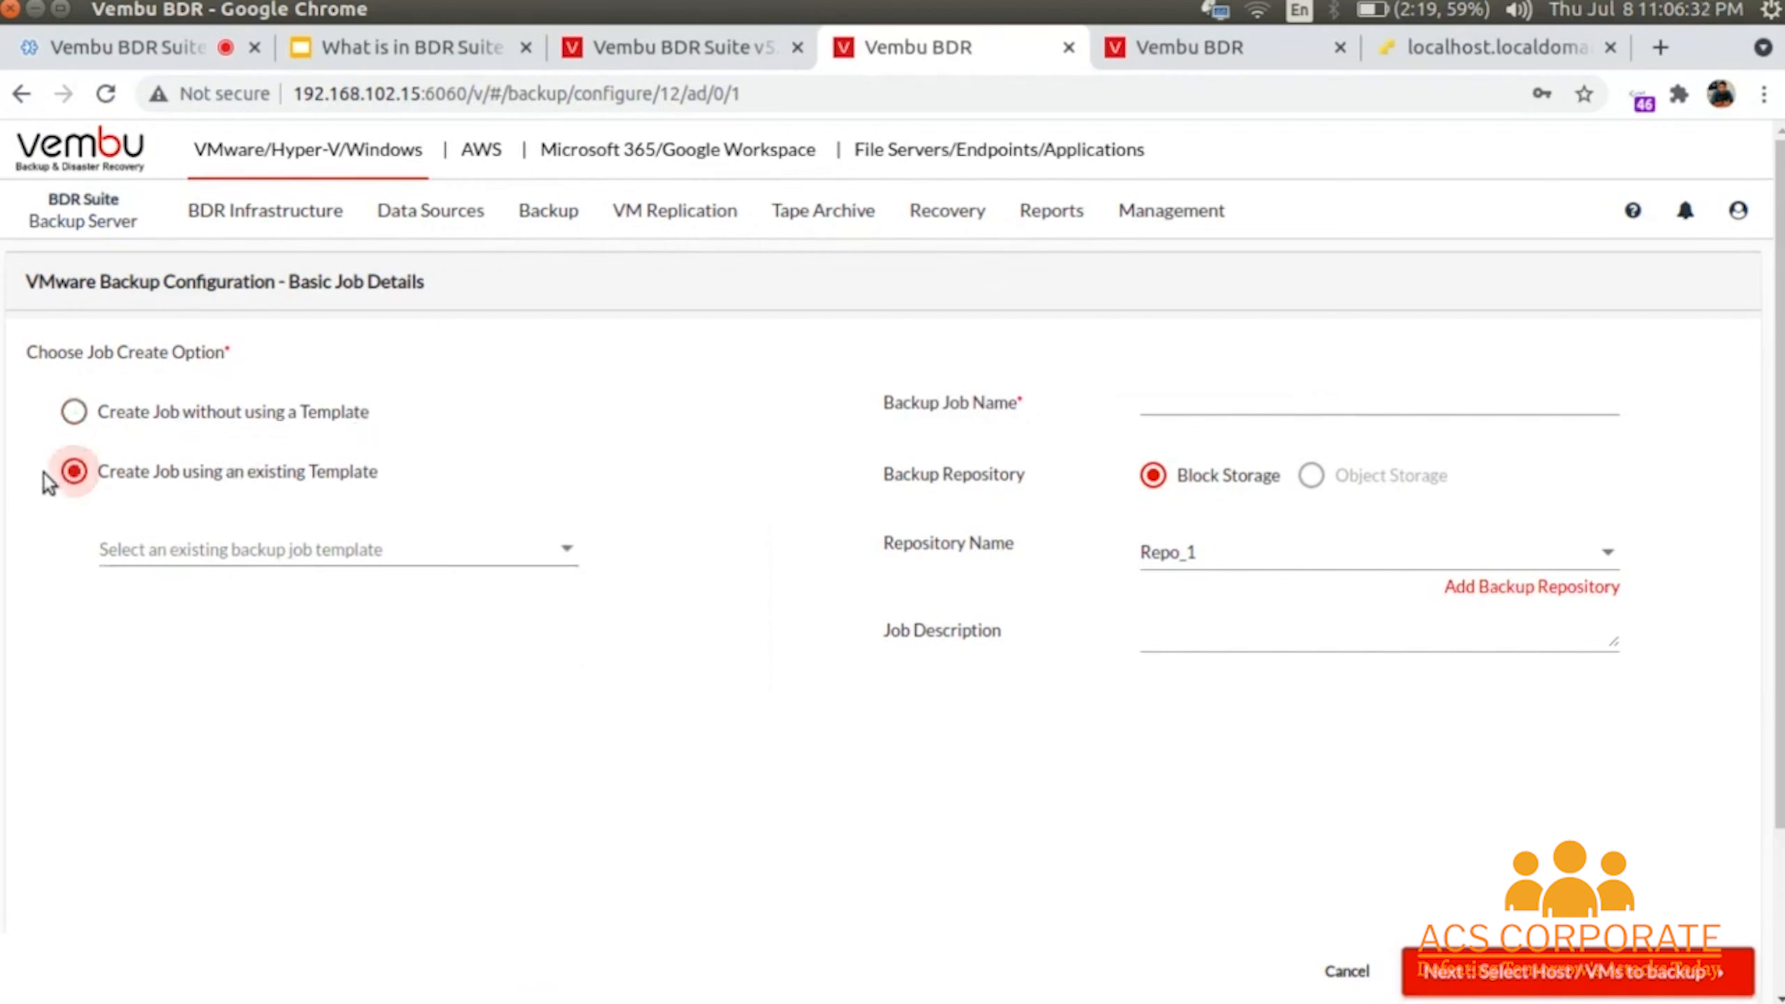
pyautogui.click(204, 547)
pyautogui.click(223, 556)
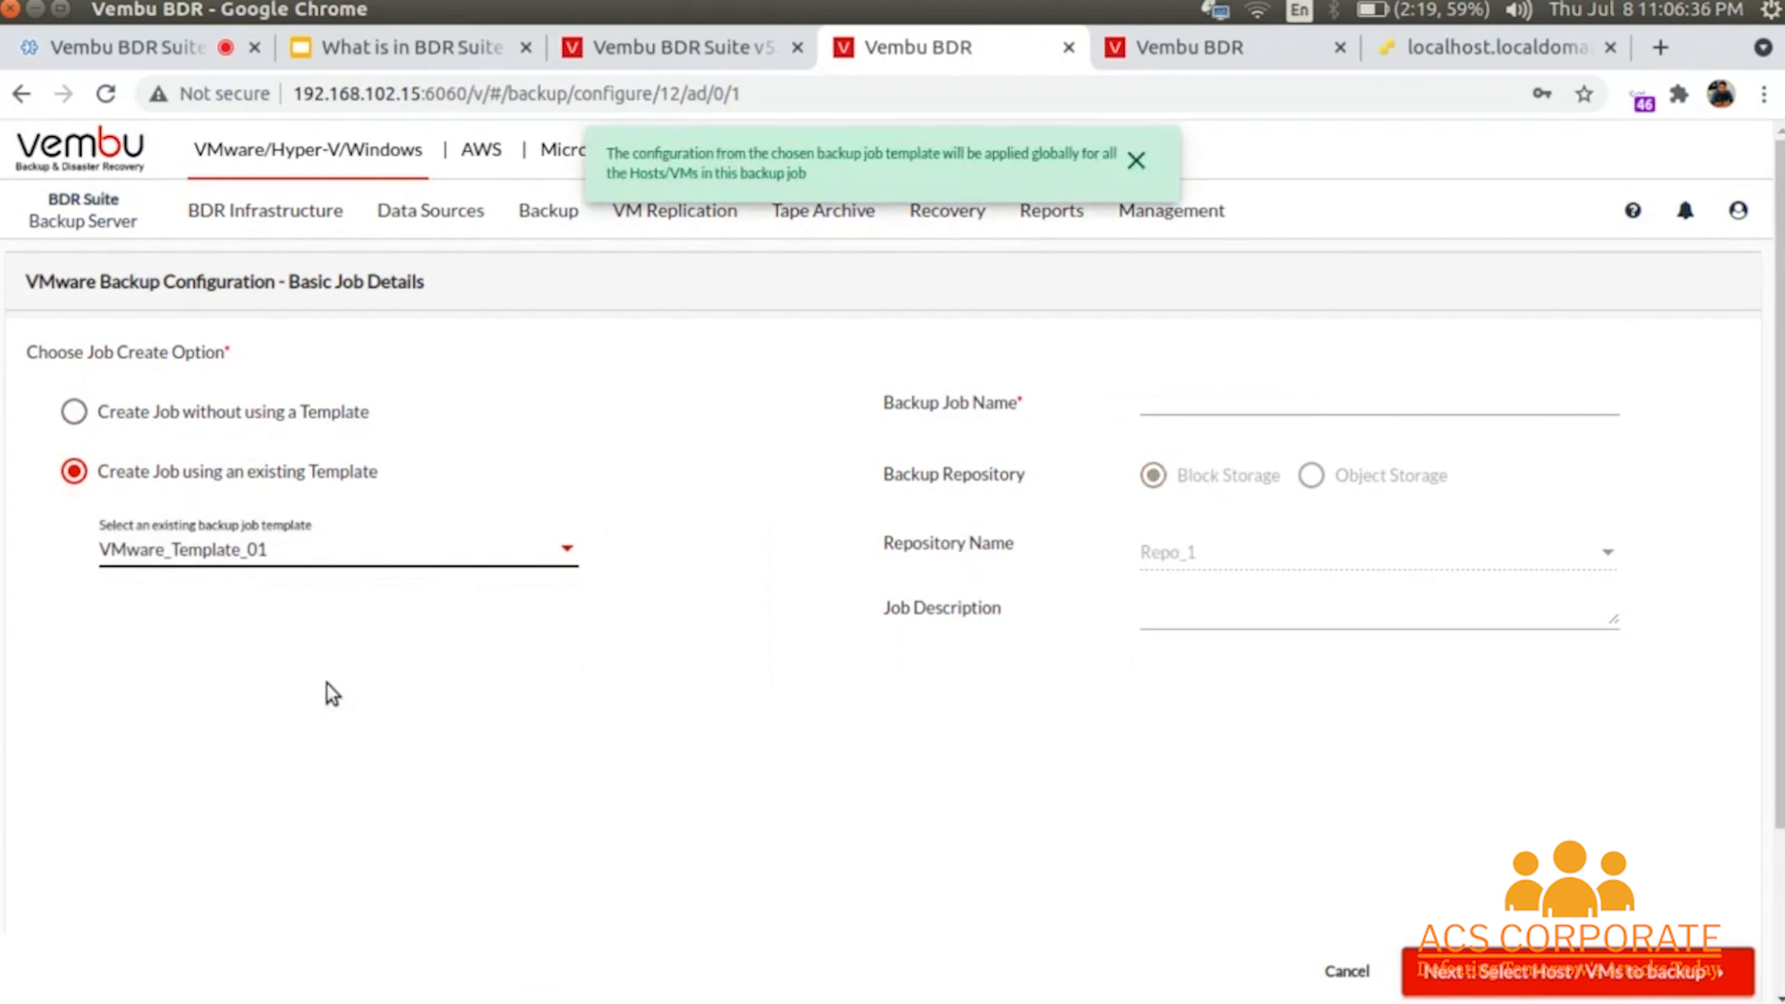
# - Name the job Backup_01 with description 'Test backup' and continue to host/VM selection
pyautogui.click(1183, 388)
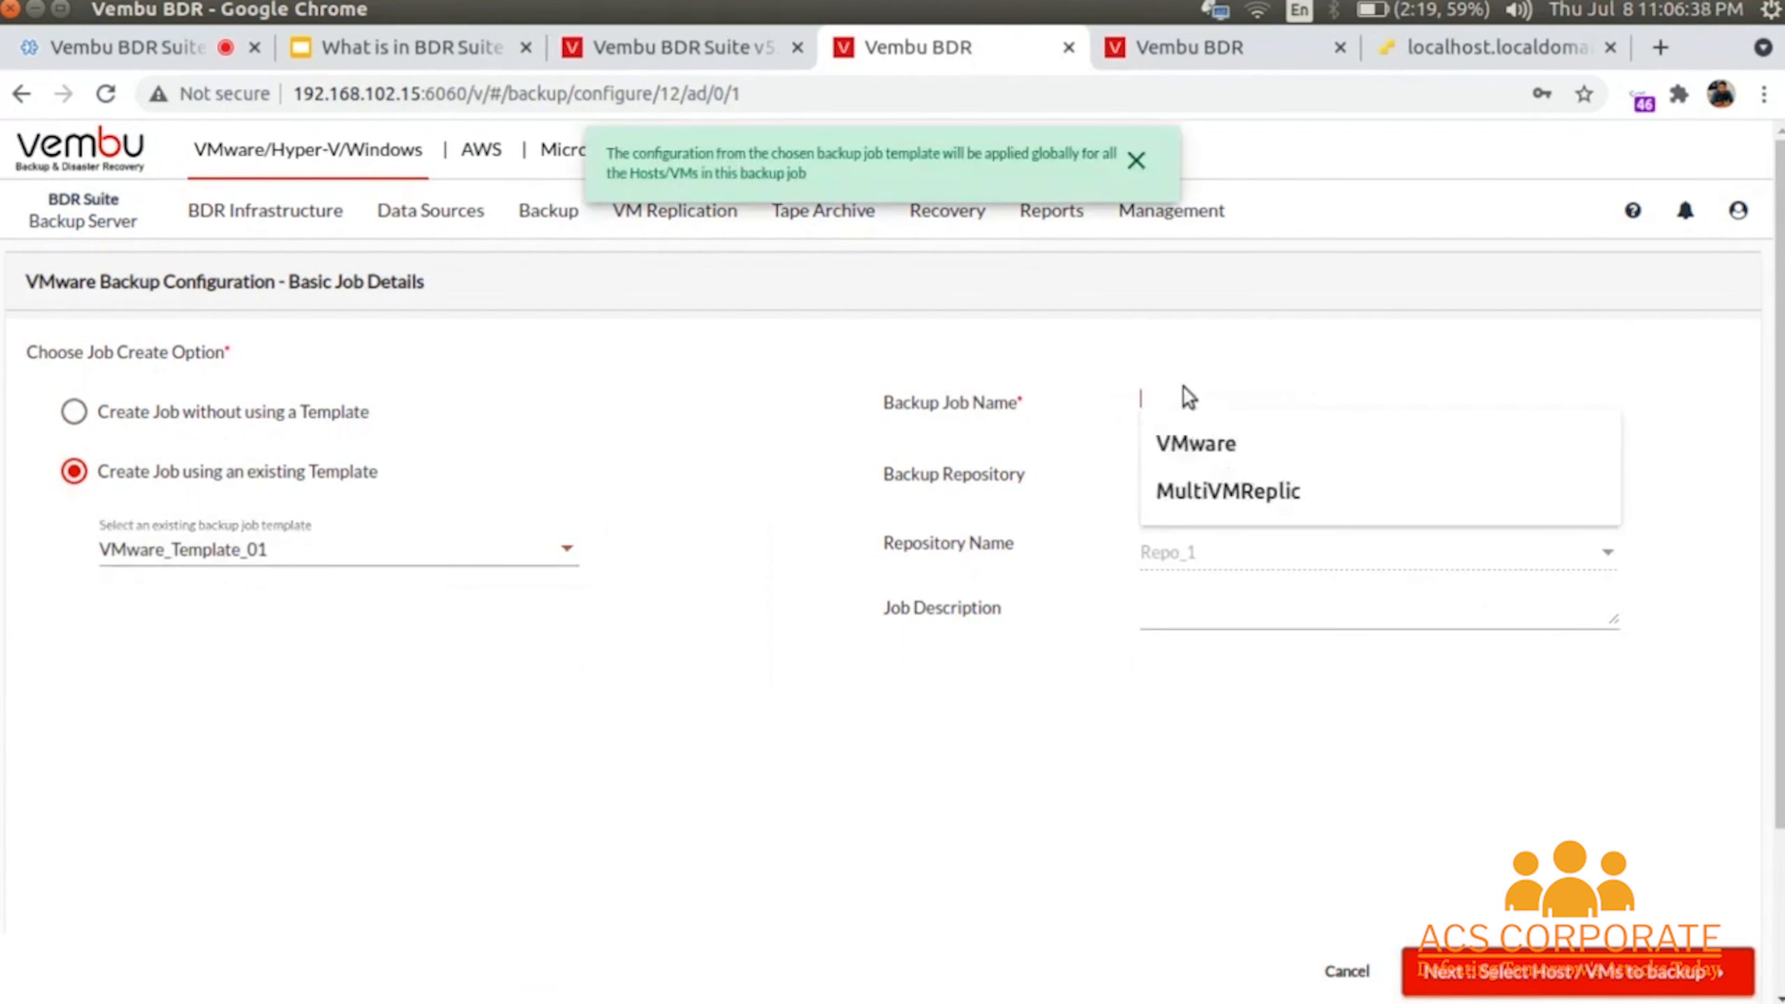
pyautogui.write('Backup_01')
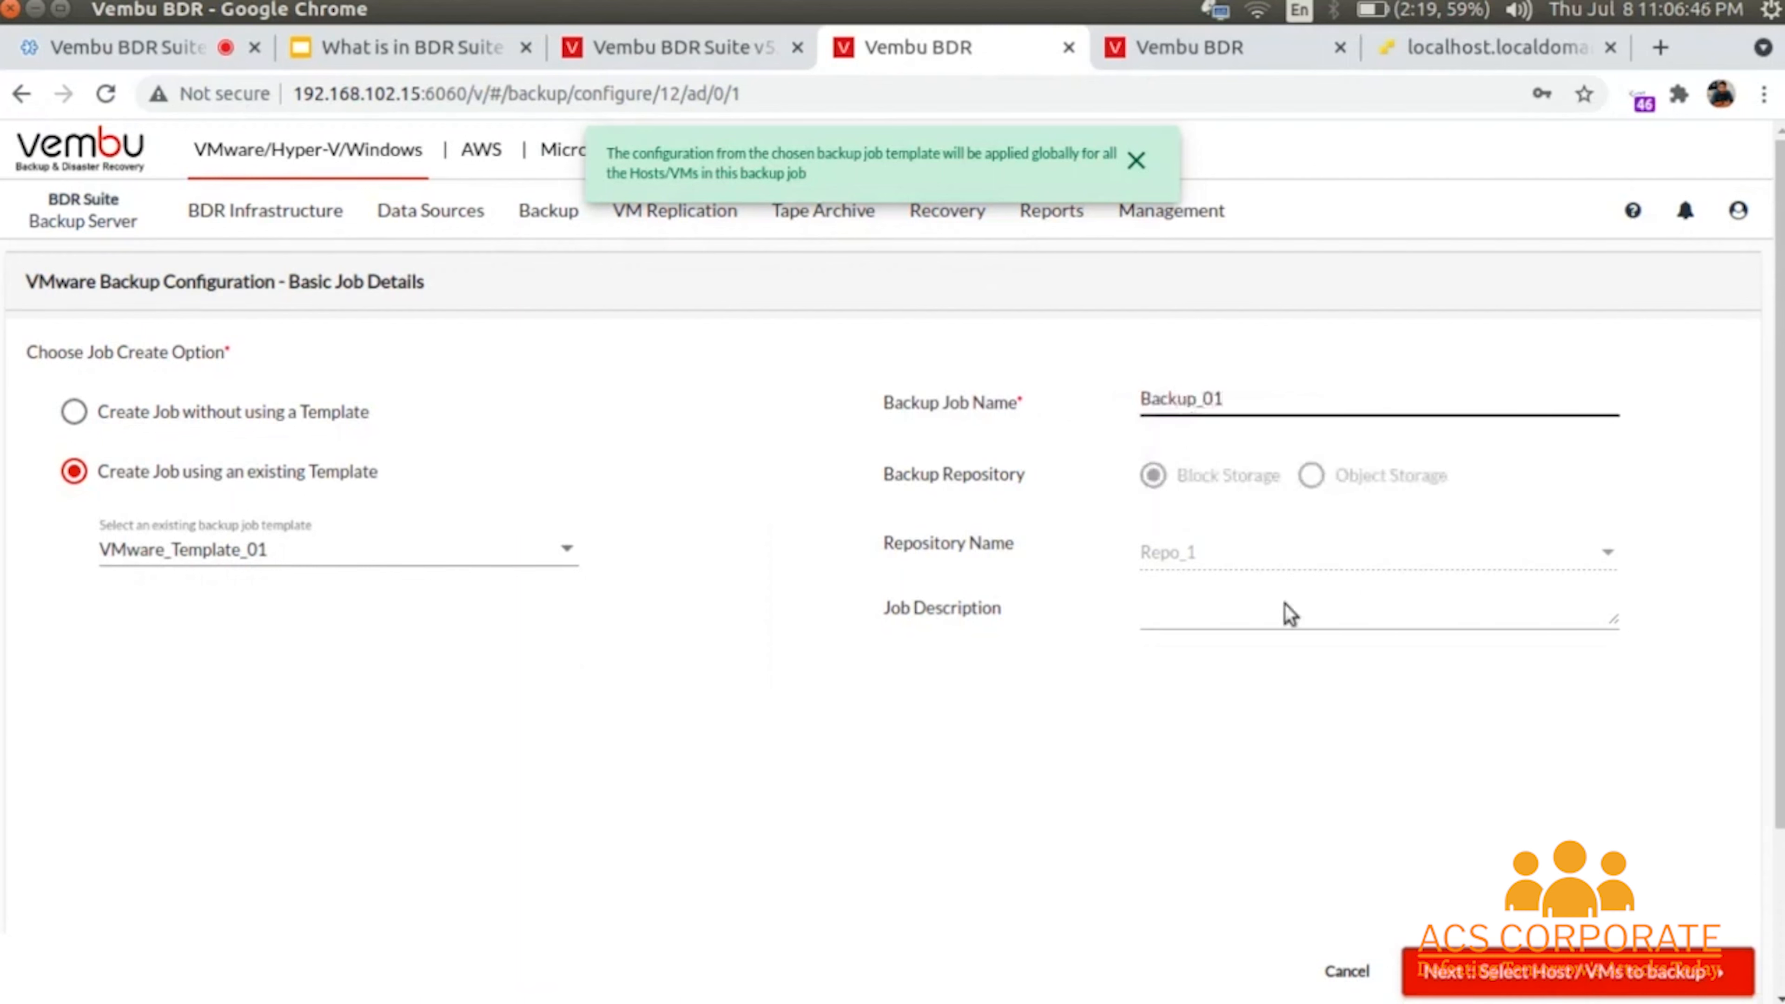
pyautogui.click(1248, 606)
pyautogui.write('Test backu')
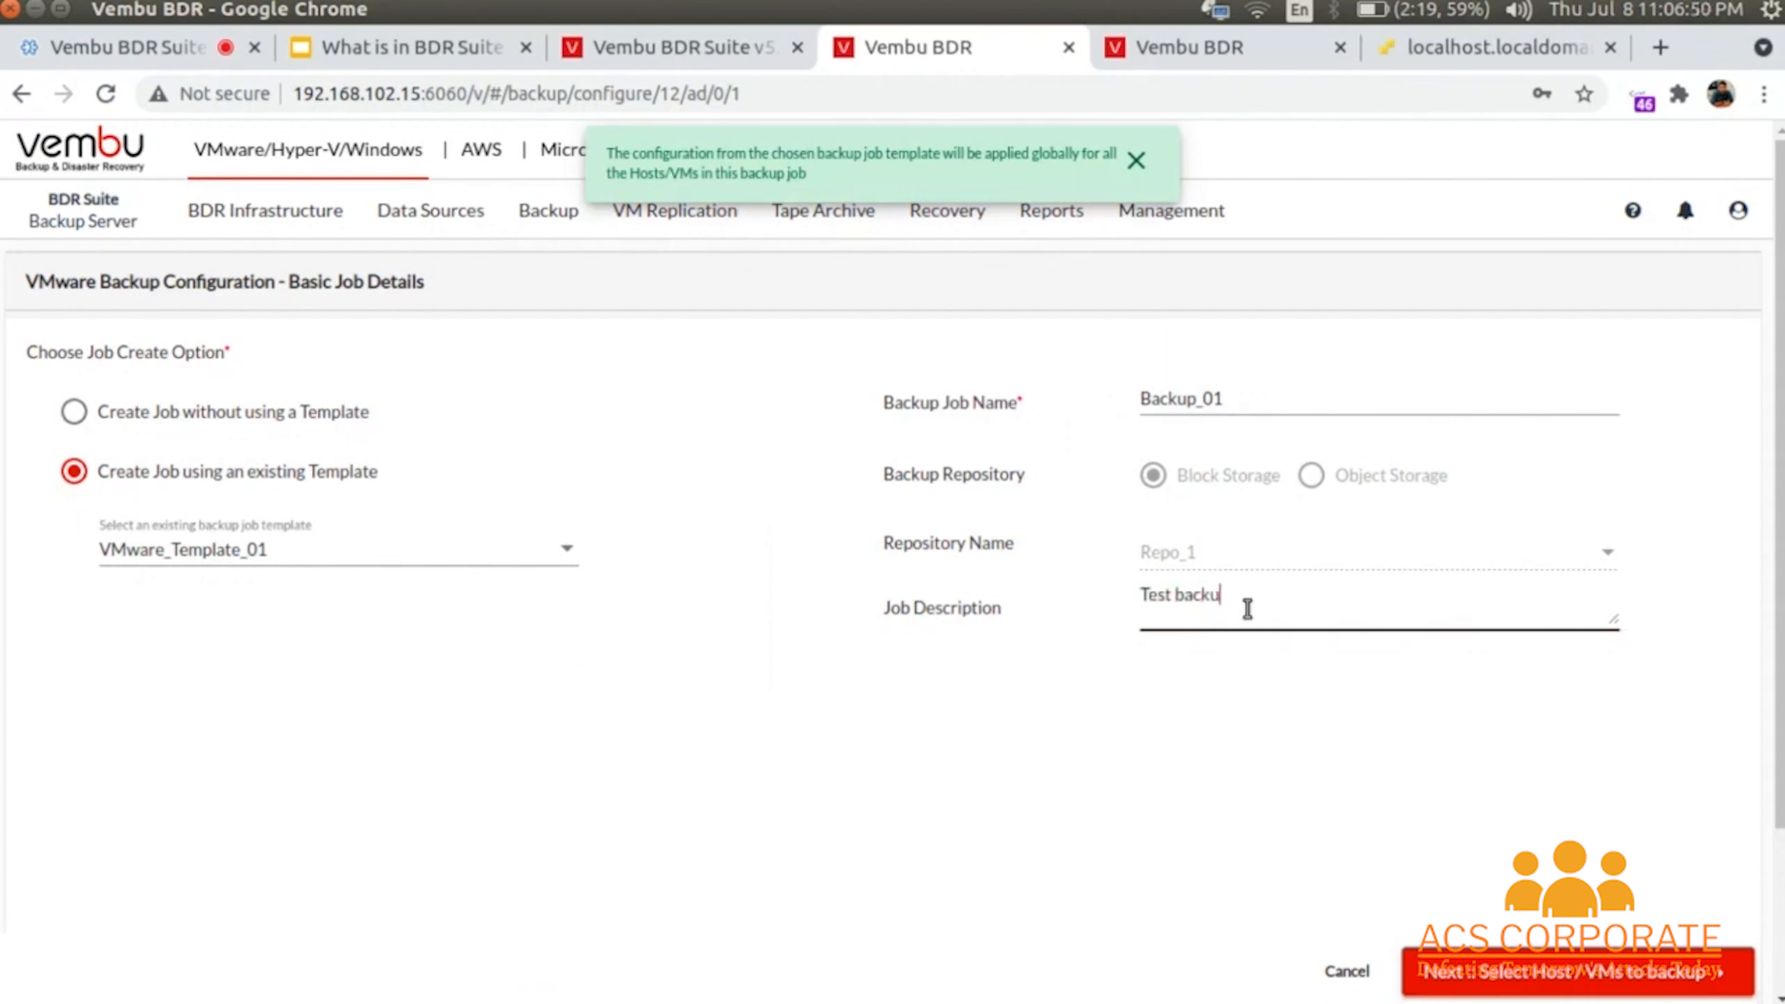
pyautogui.write('p')
pyautogui.click(1522, 985)
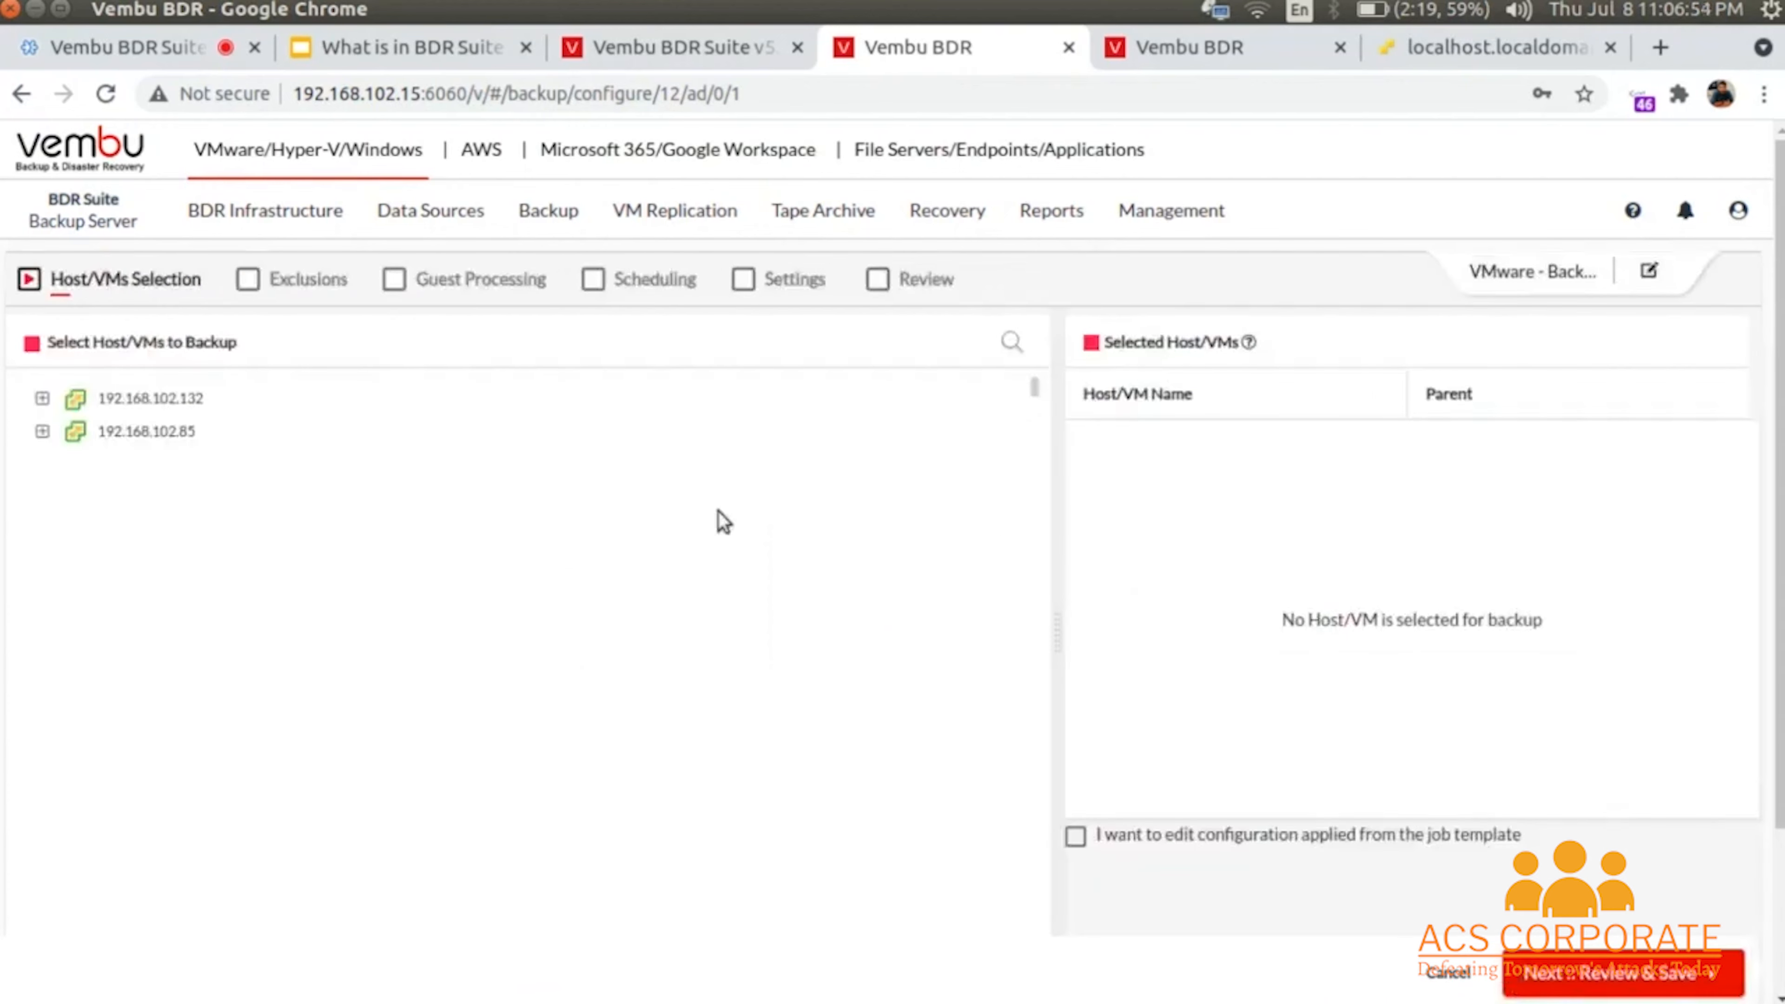
# - Select PM-Backup-Test01-MD and PM-Backup-Test02-SD on host 192.168.102.132
pyautogui.click(42, 399)
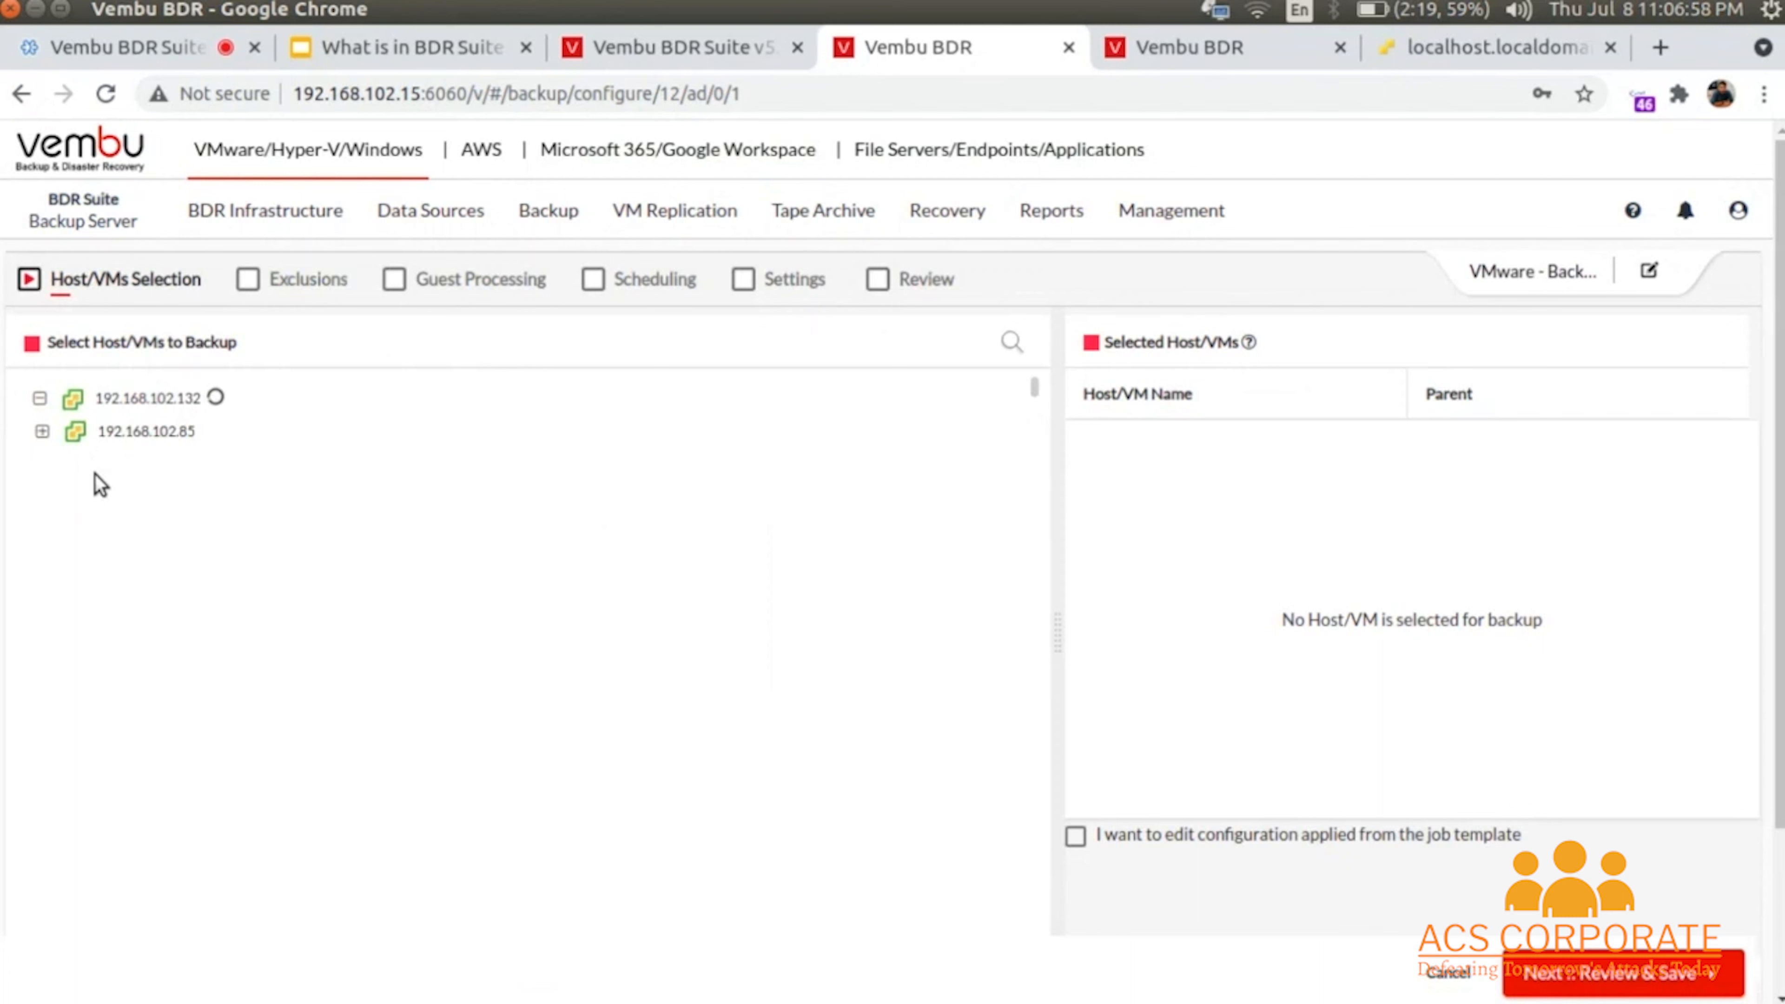
pyautogui.click(42, 399)
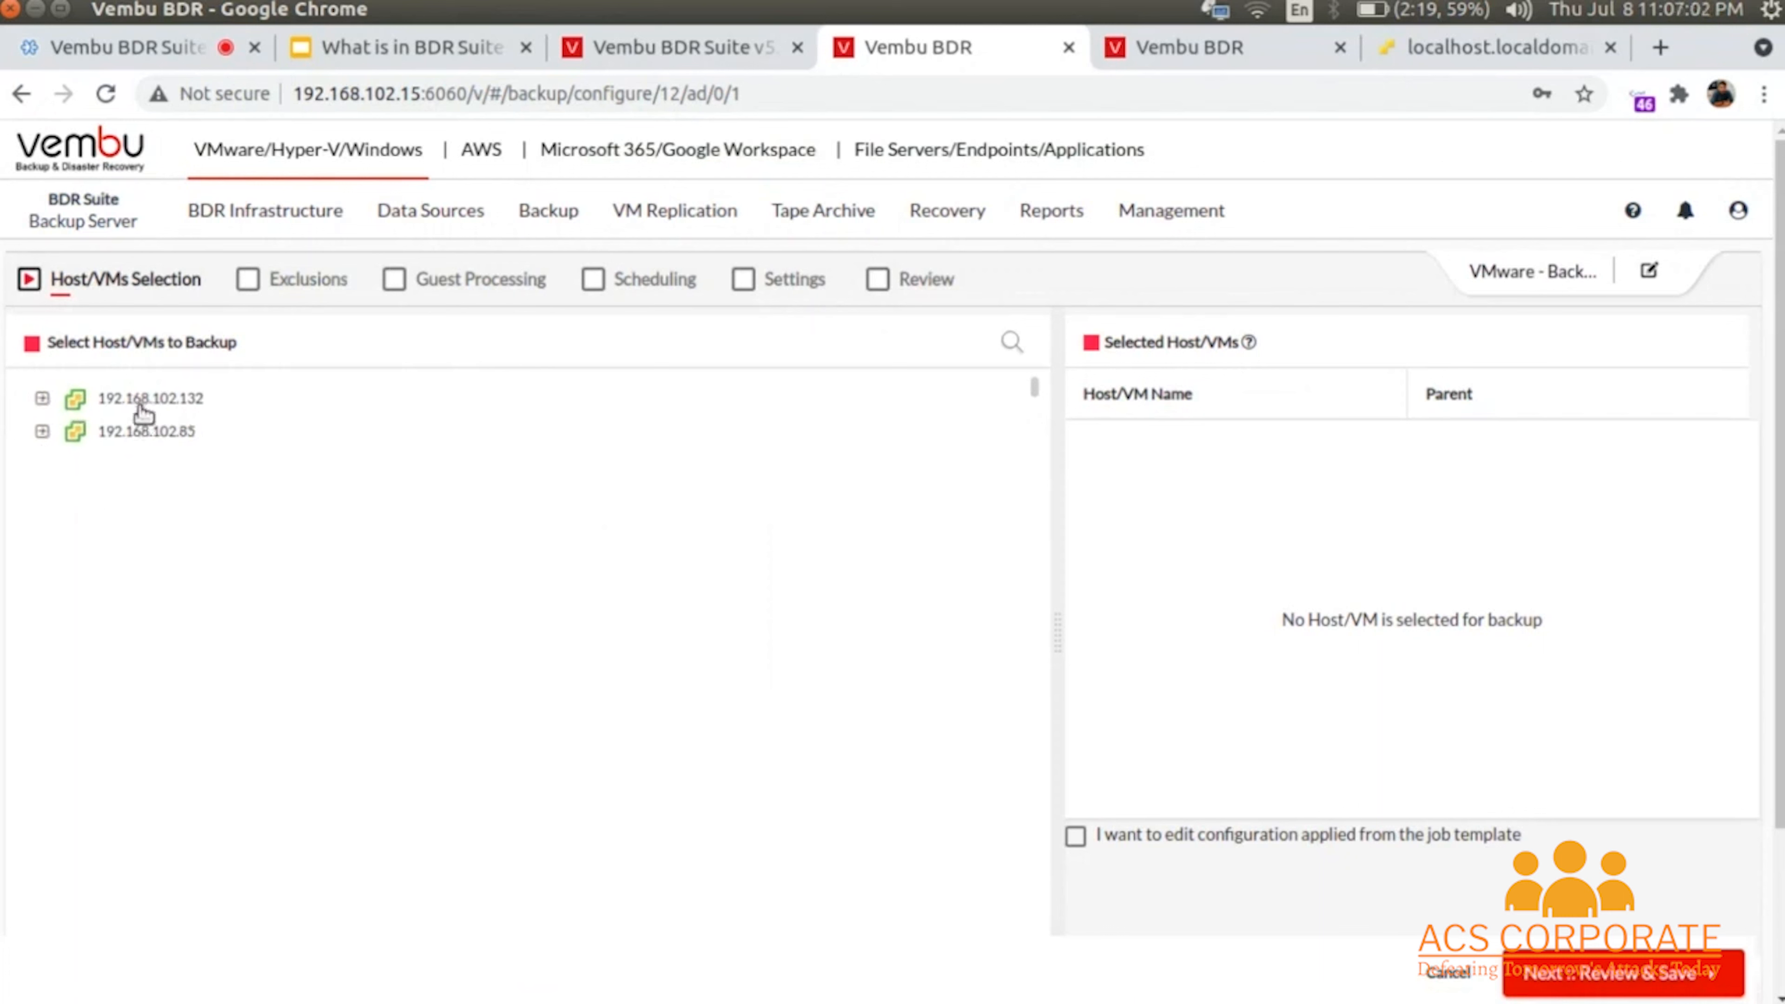
pyautogui.click(42, 399)
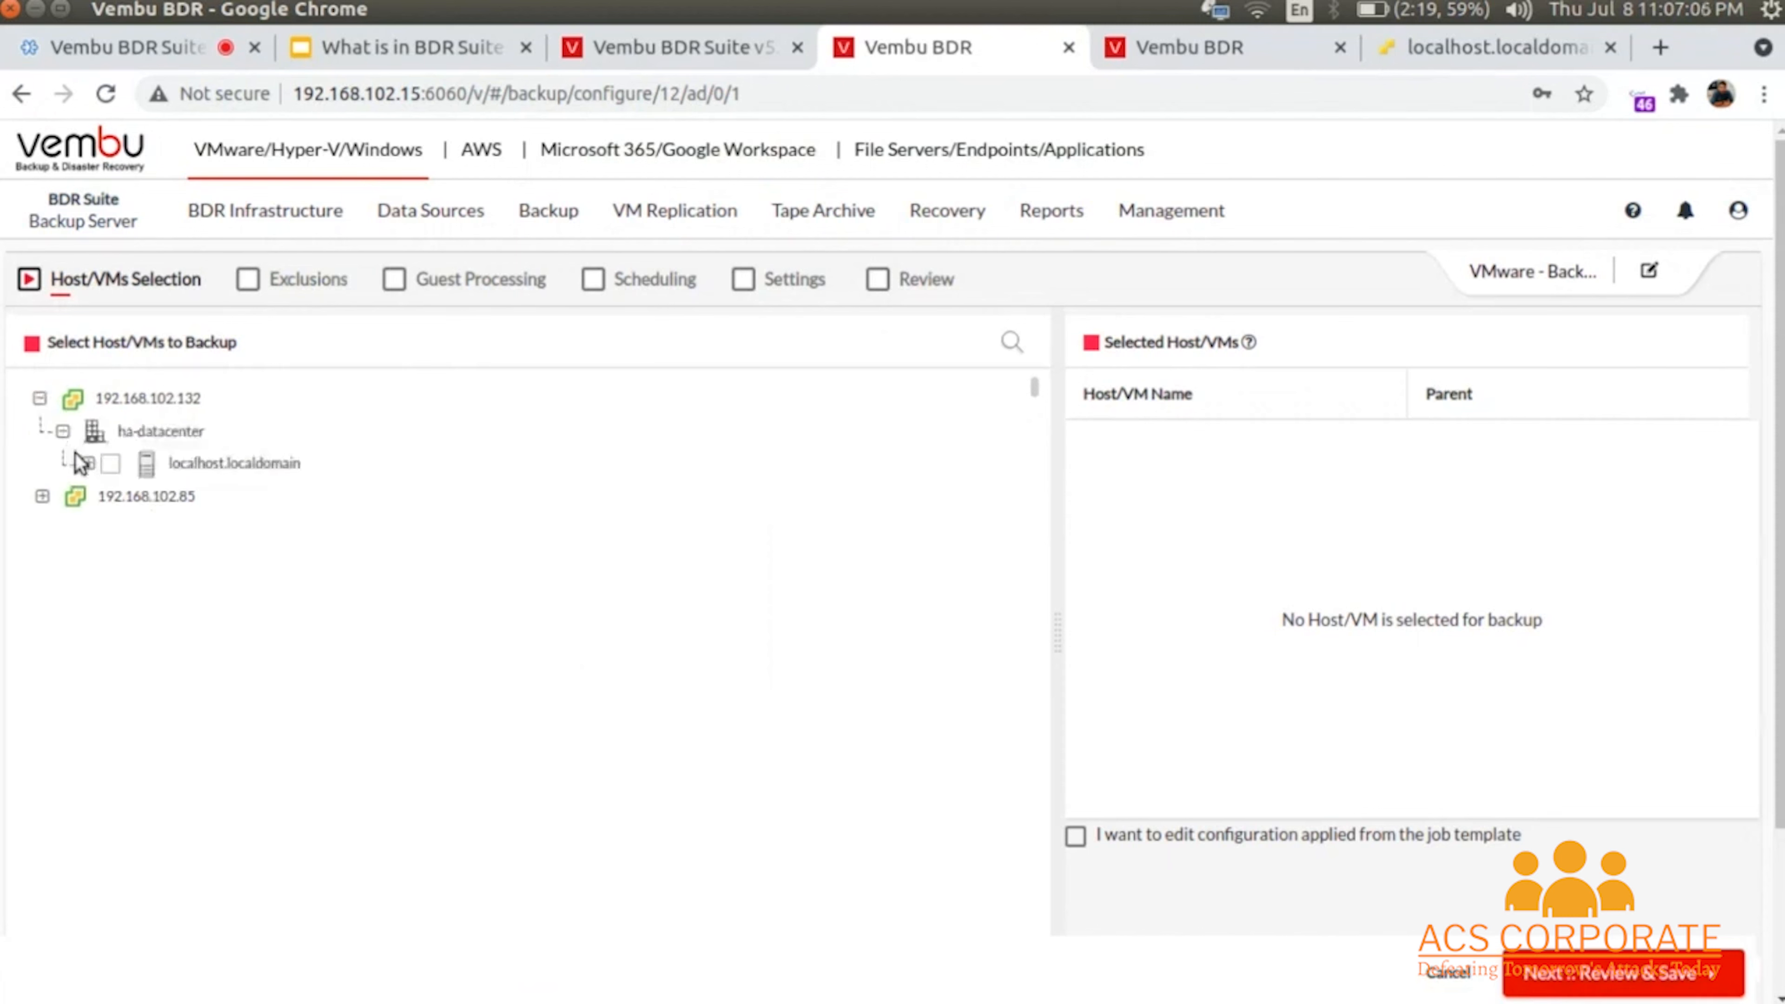
pyautogui.click(83, 461)
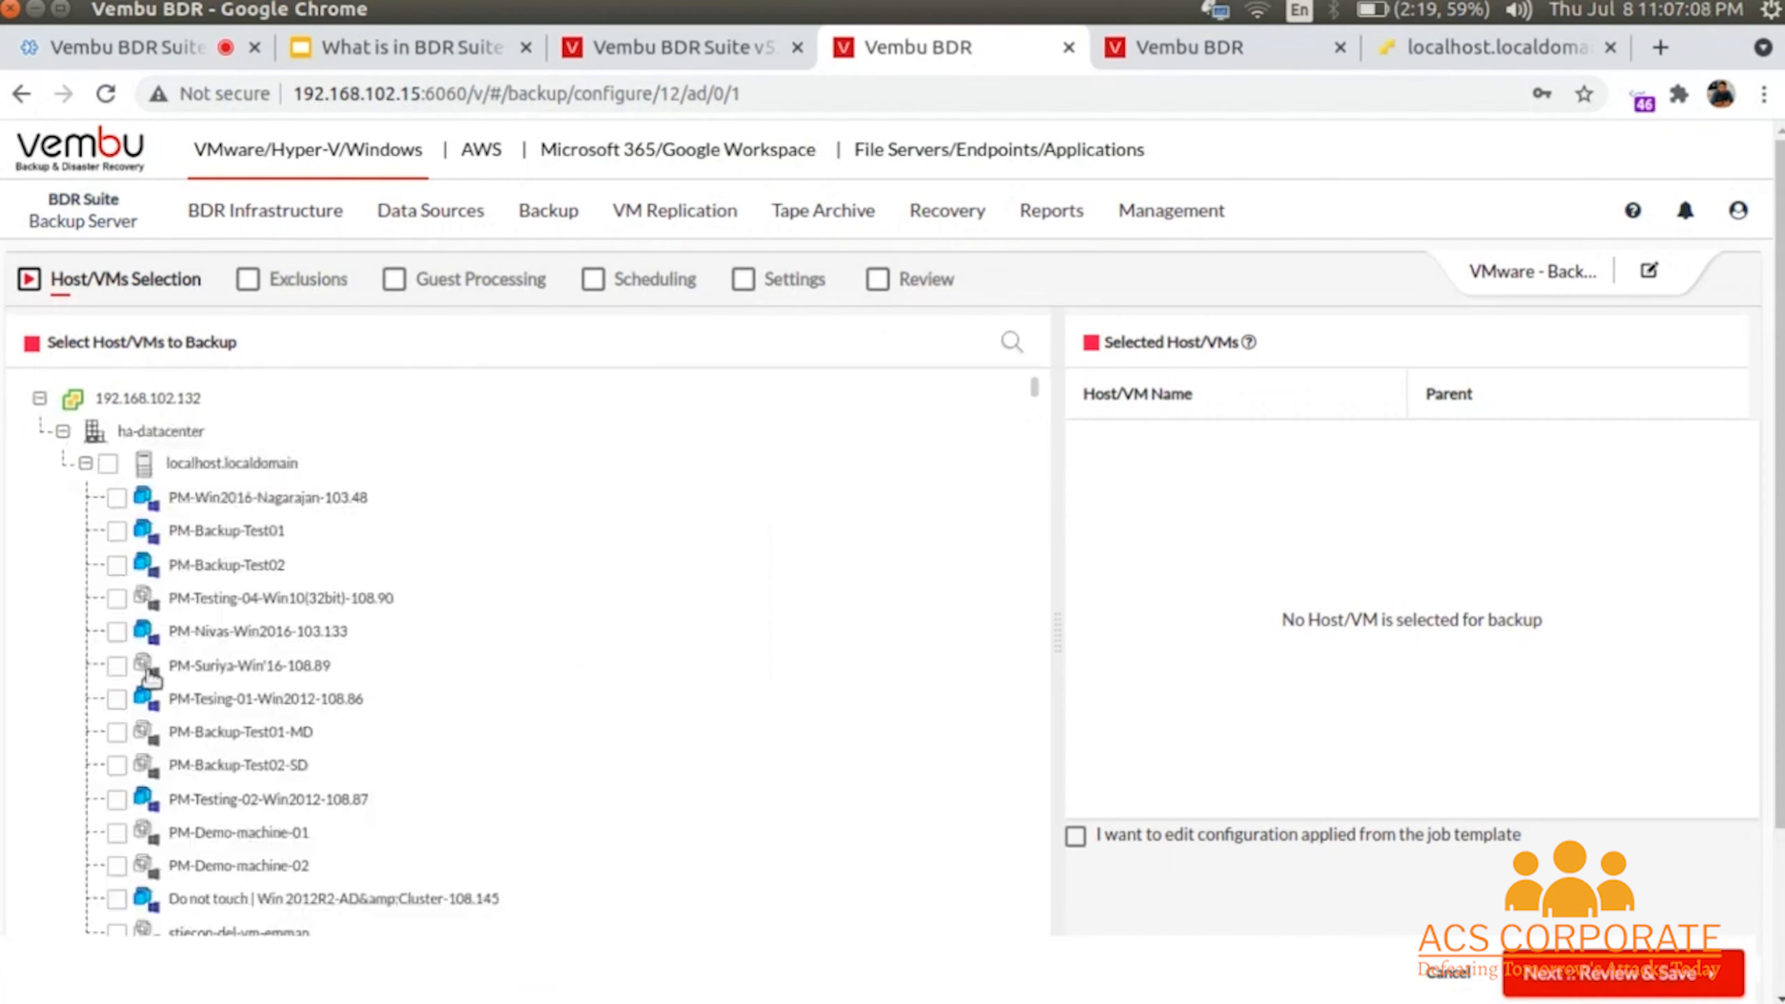
pyautogui.click(117, 733)
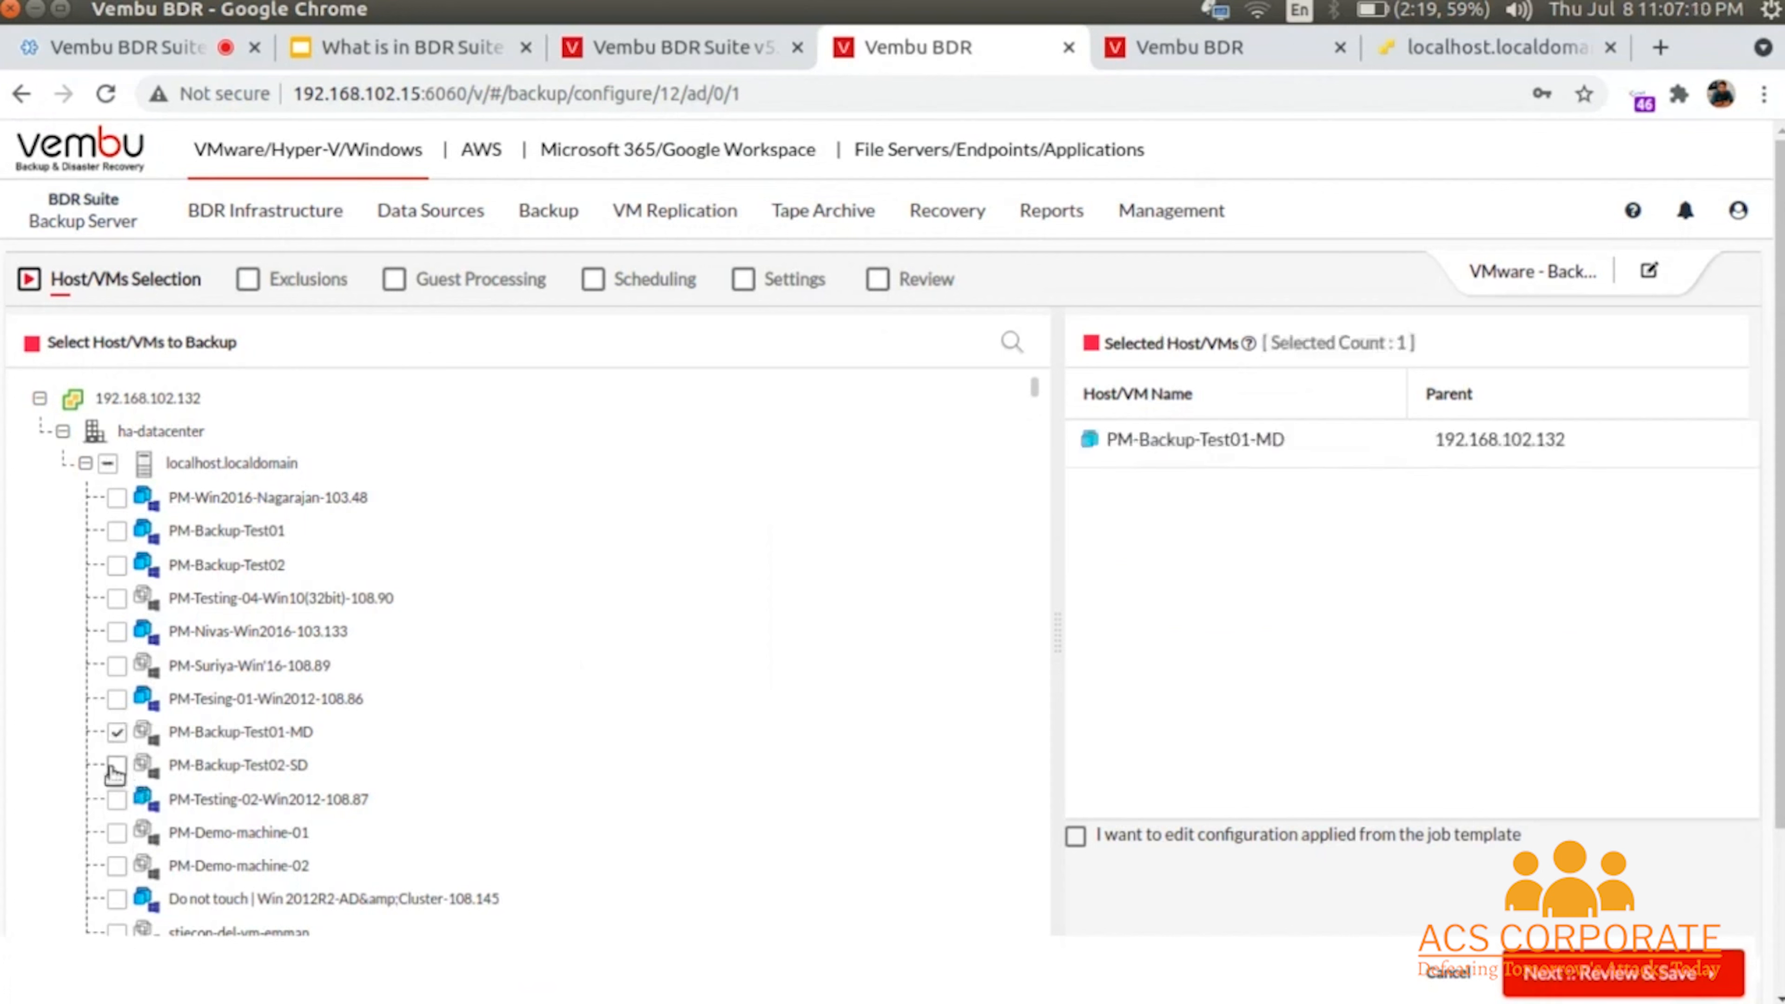
pyautogui.click(115, 767)
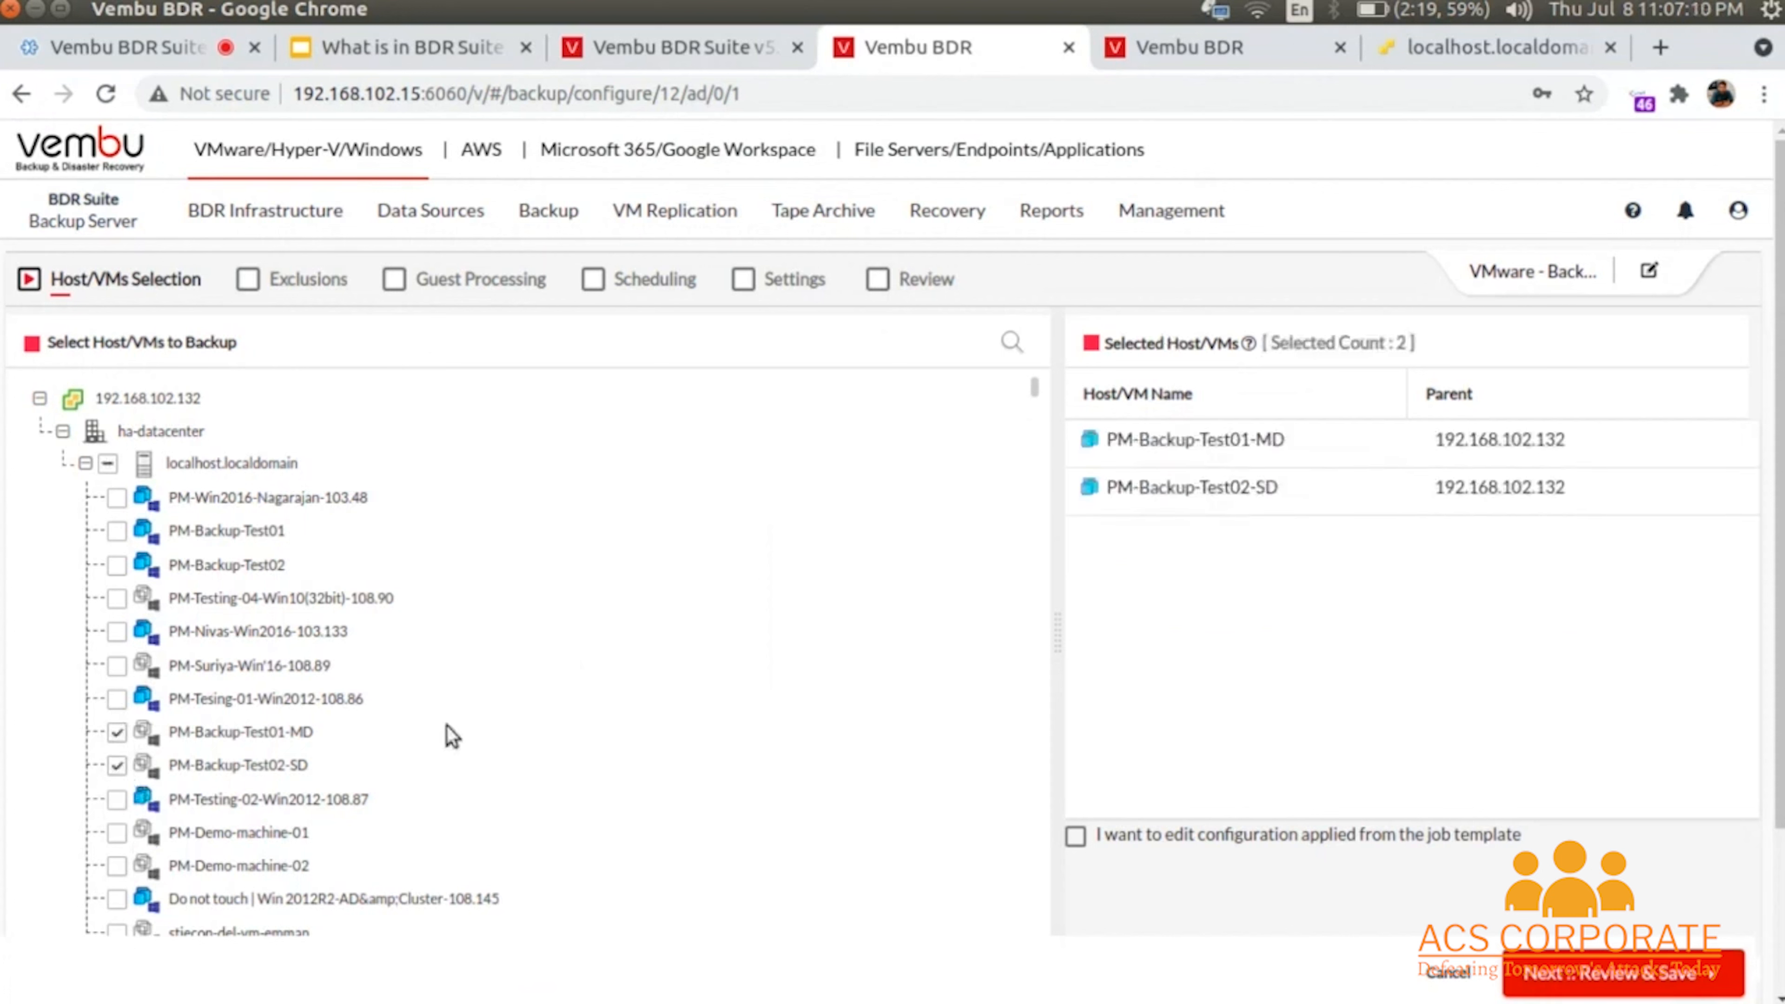
pyautogui.click(85, 462)
# - Select PM-Backup-Test01 and PM-Backup-Test02 on 192.168.102.85 and allow editing the template configuration
pyautogui.click(40, 496)
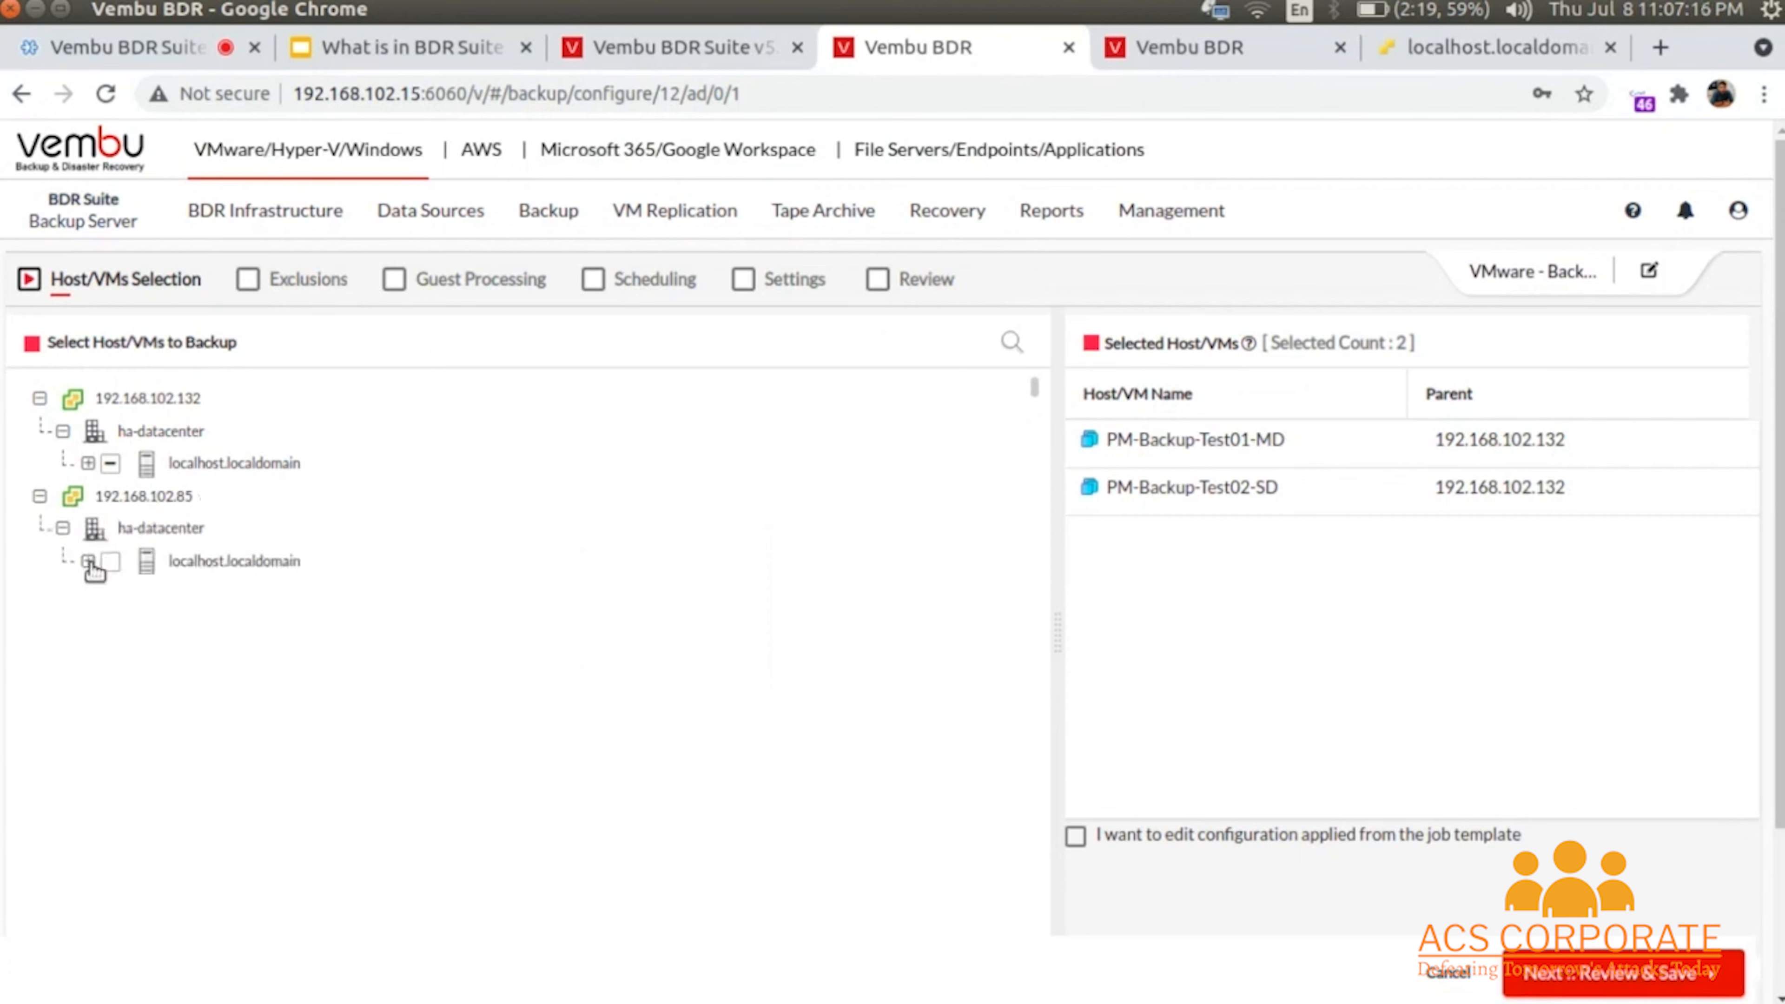
pyautogui.click(85, 561)
pyautogui.click(117, 662)
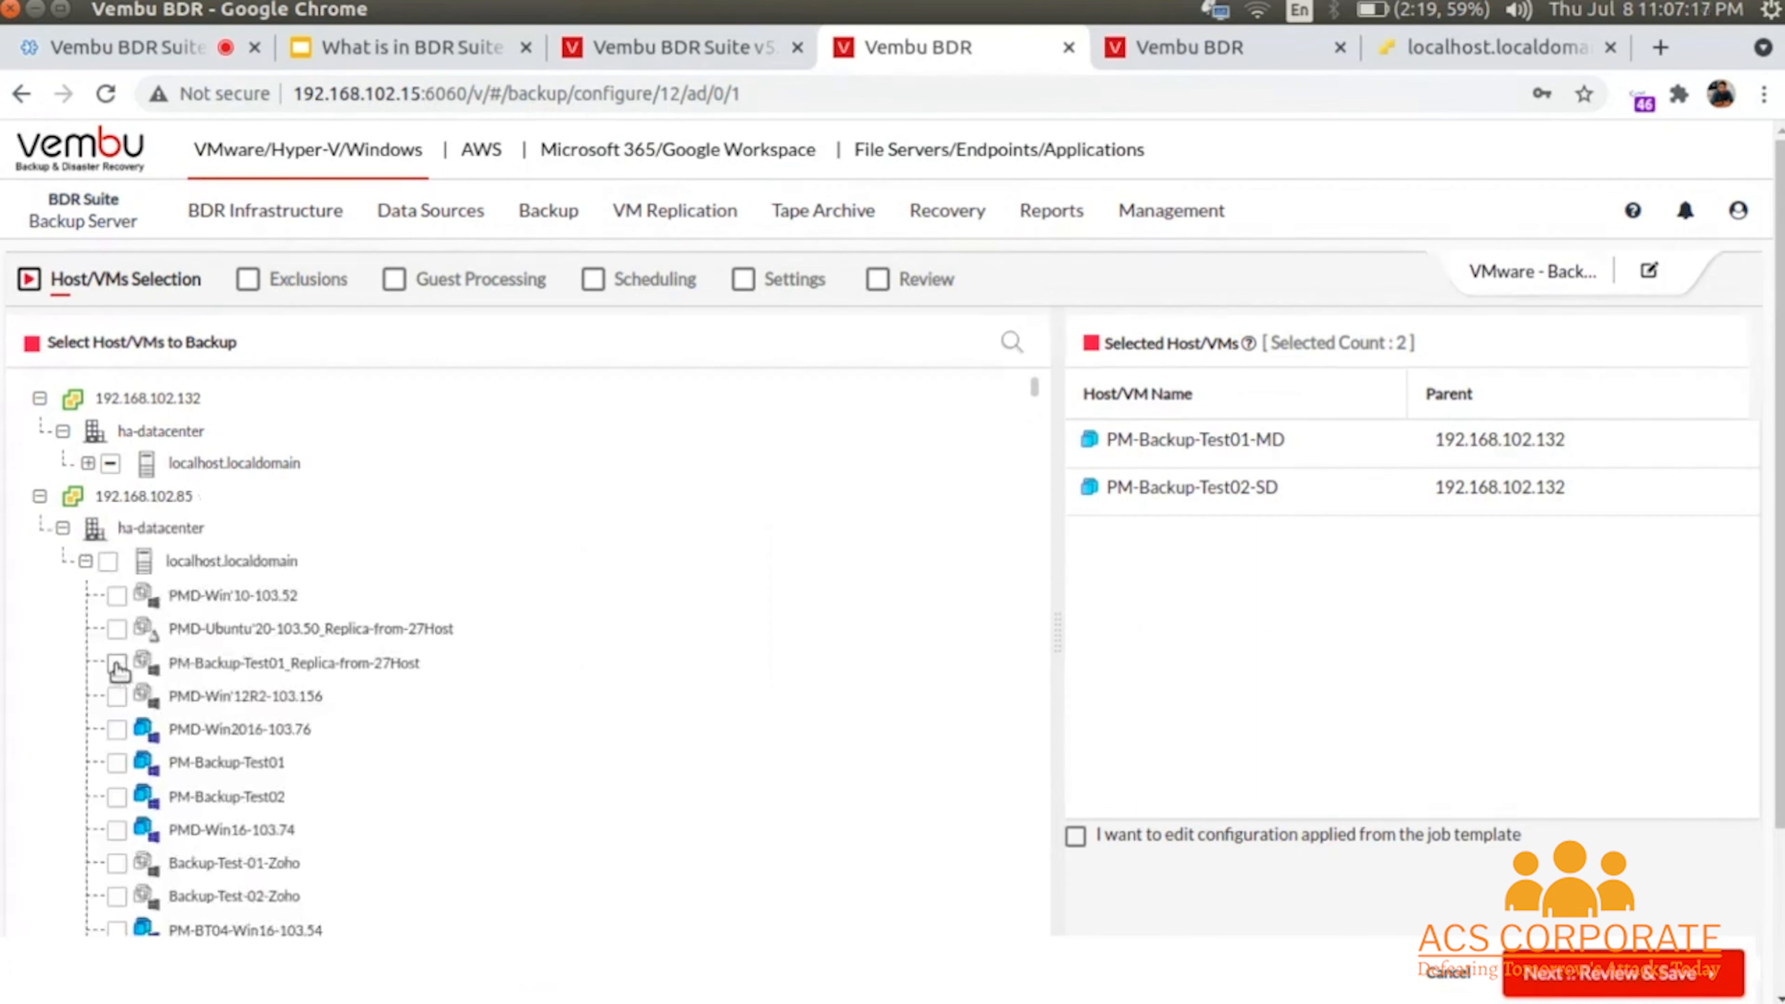
pyautogui.click(117, 628)
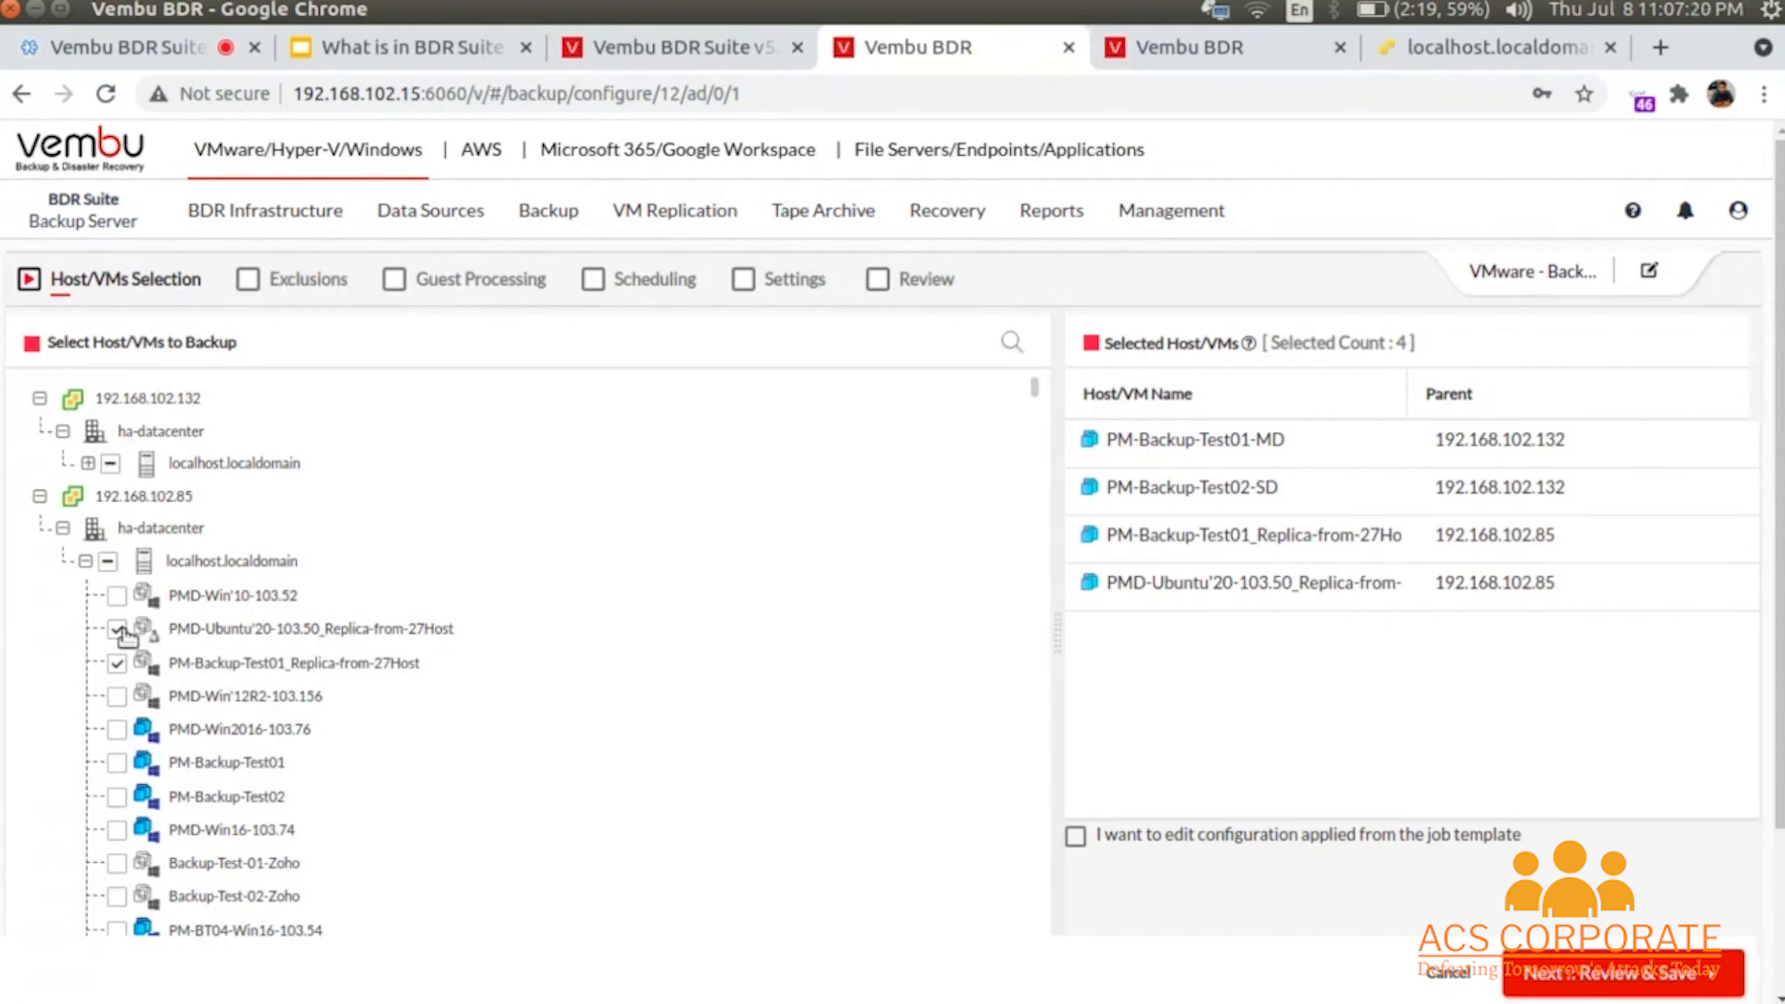
pyautogui.click(116, 629)
pyautogui.click(117, 663)
pyautogui.click(117, 762)
pyautogui.click(117, 796)
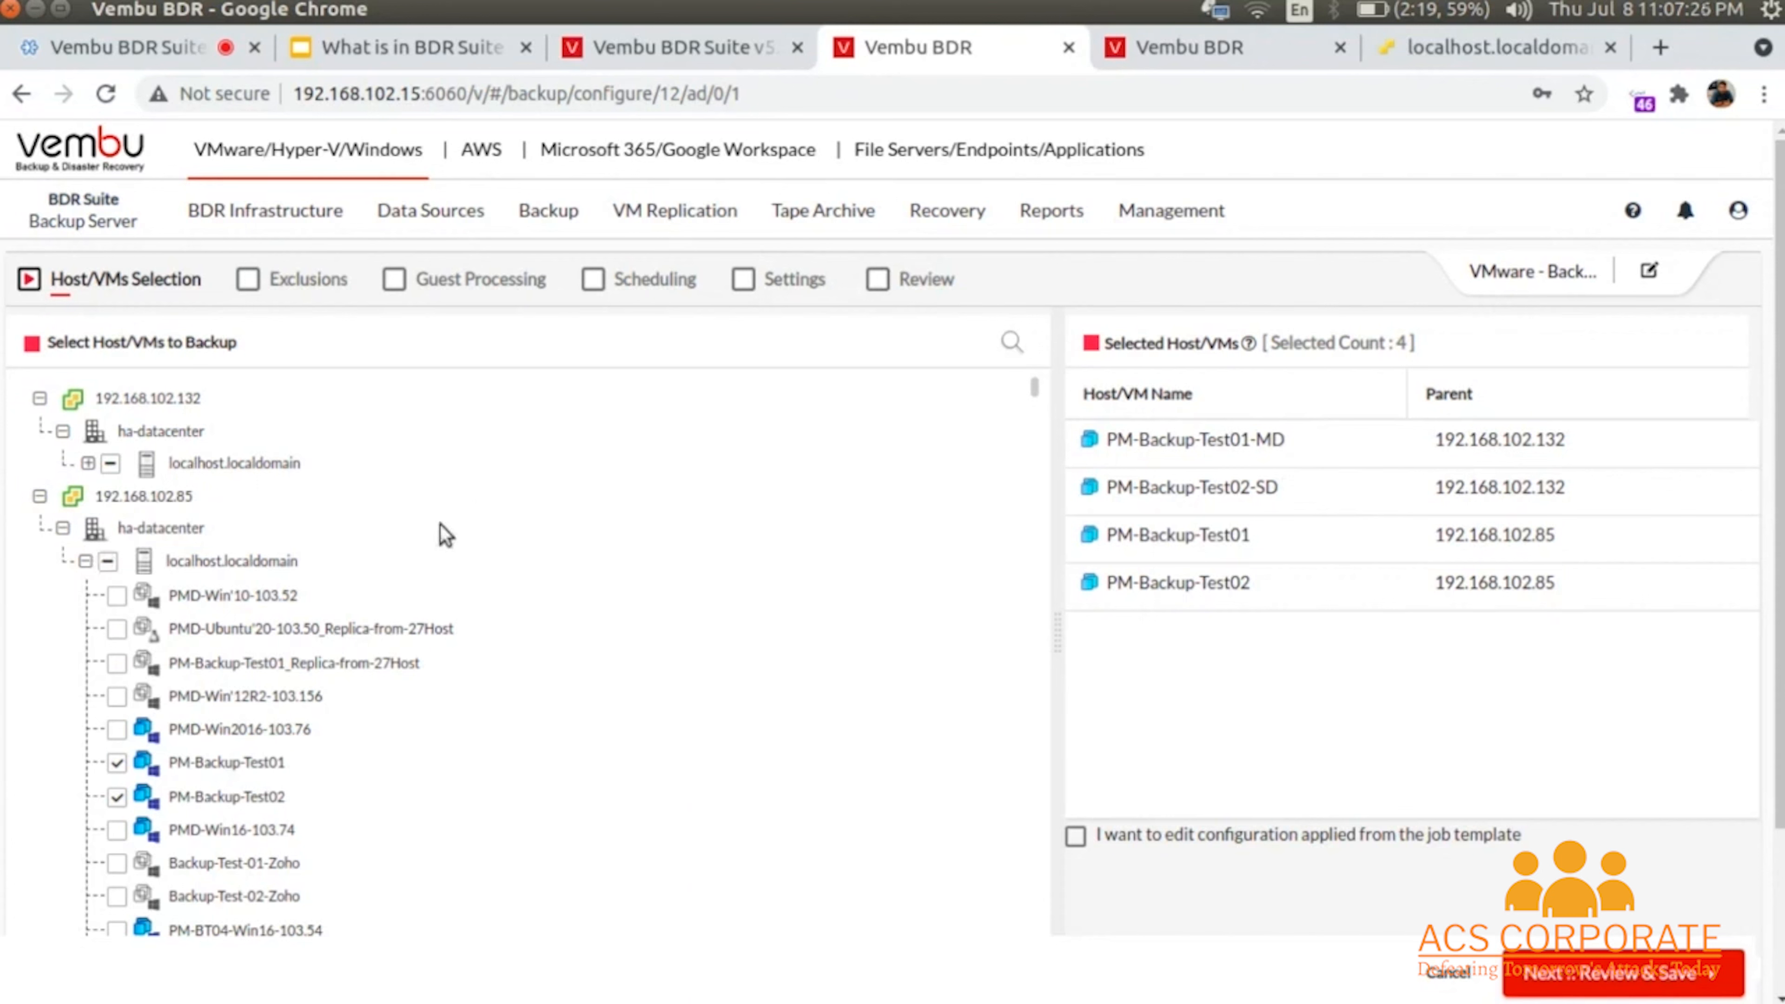
pyautogui.click(63, 527)
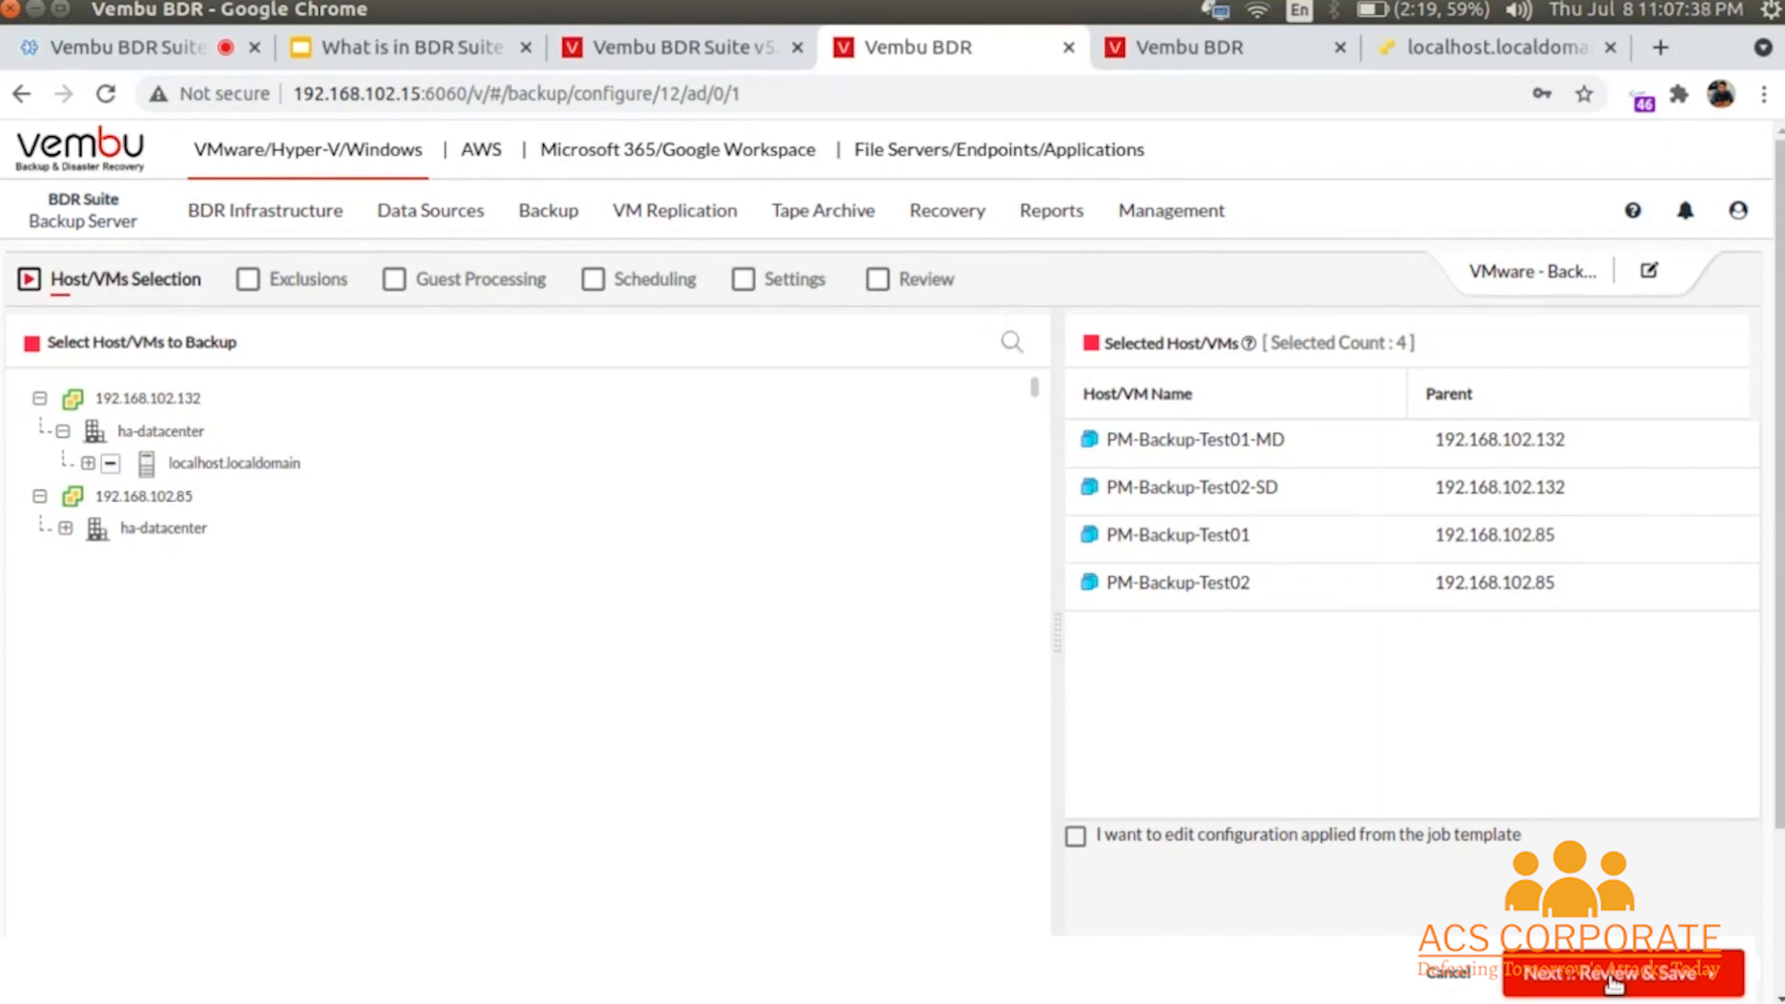
pyautogui.click(1077, 837)
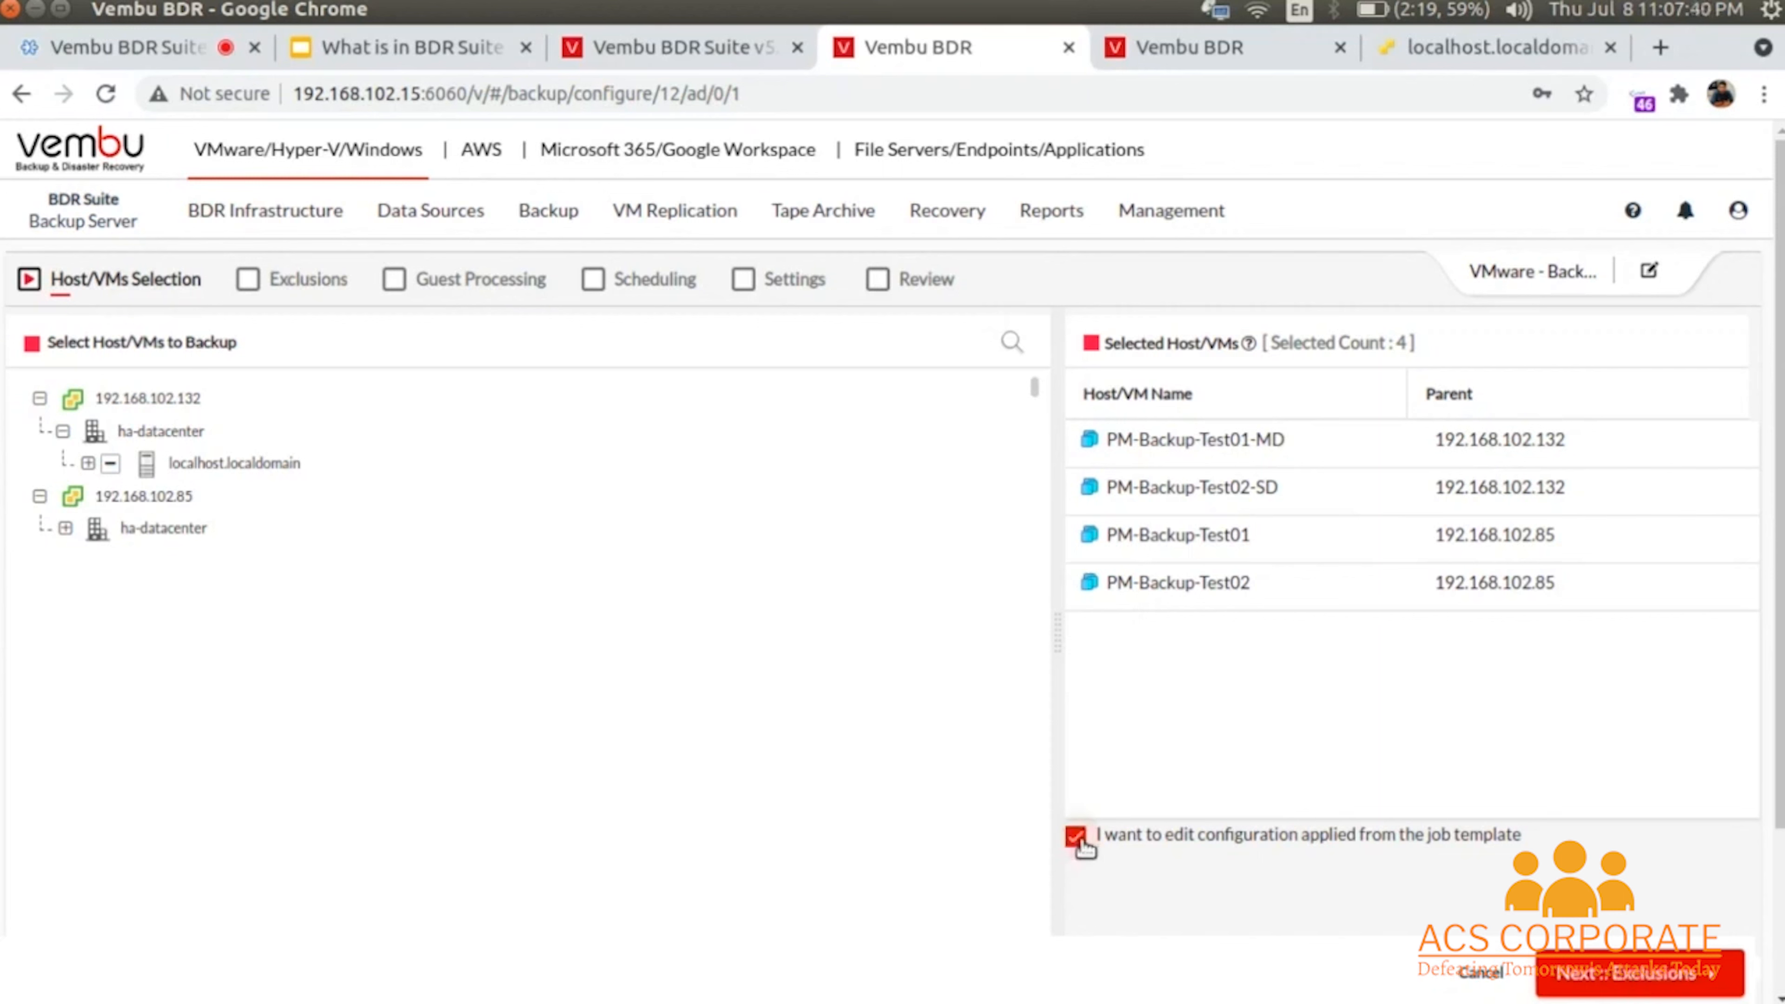
# - Advance past exclusions and leave PM-Backup-Test01-MD's guest processing settings unchanged
pyautogui.click(1645, 977)
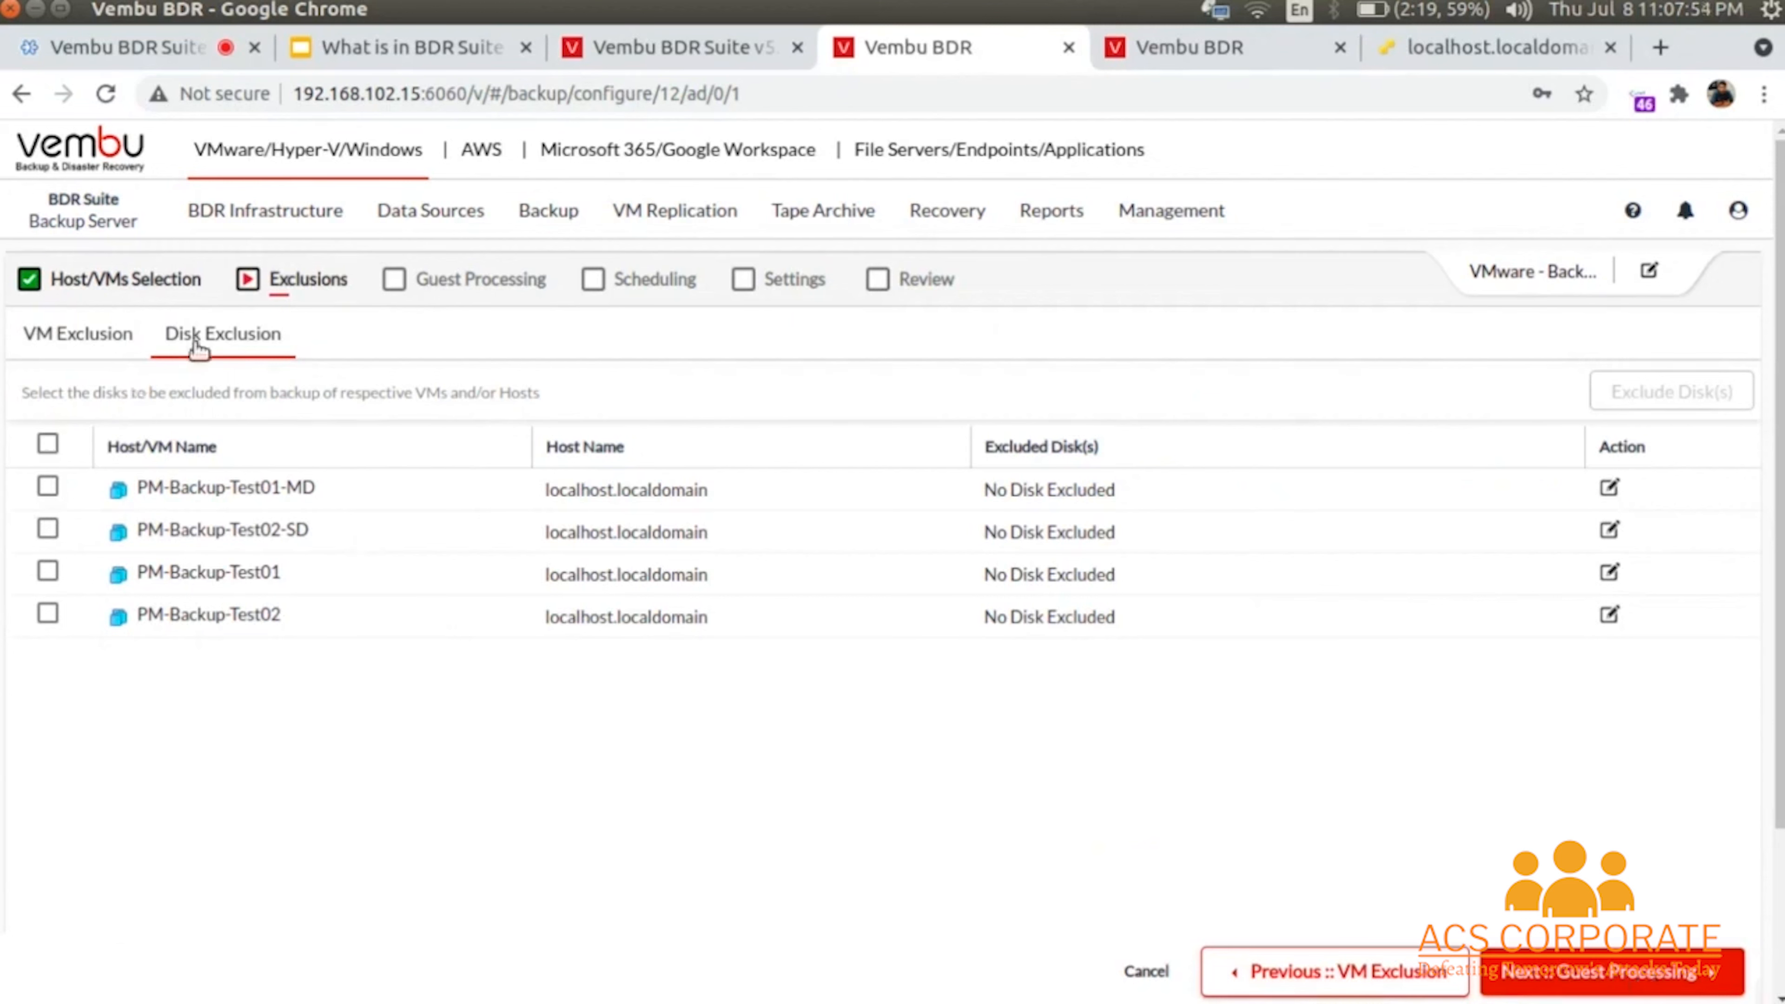
pyautogui.click(1578, 976)
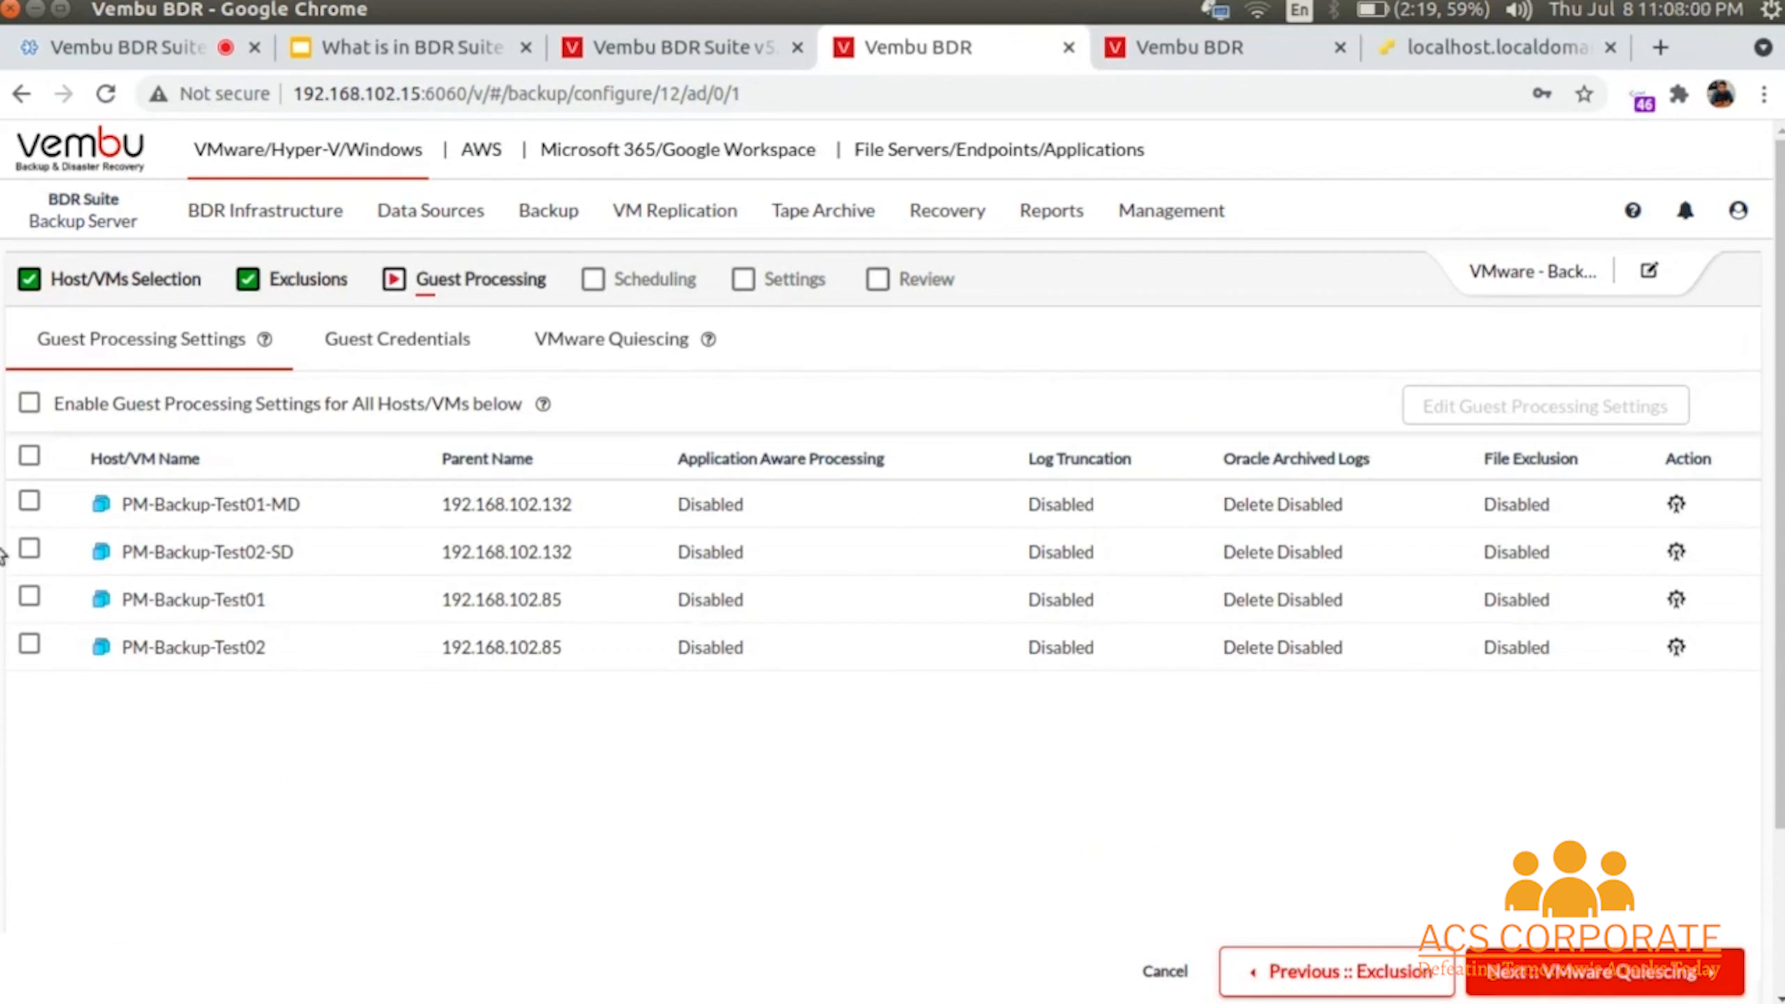
pyautogui.click(28, 502)
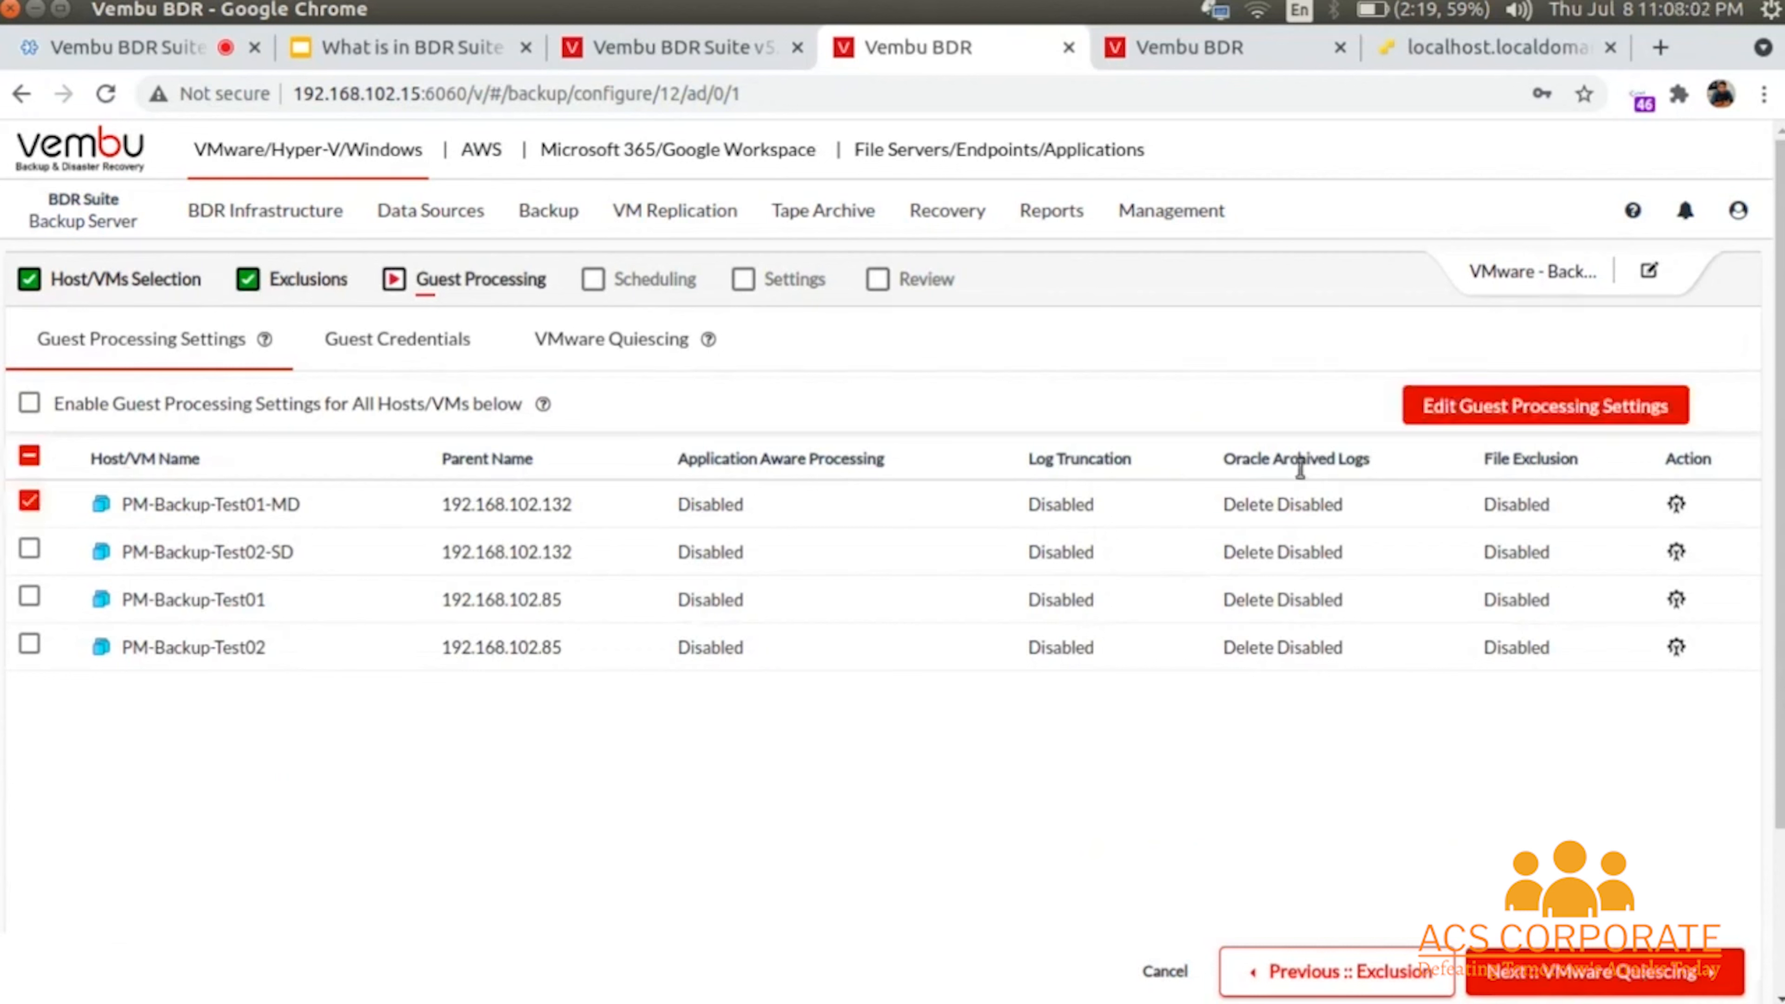
pyautogui.click(1594, 410)
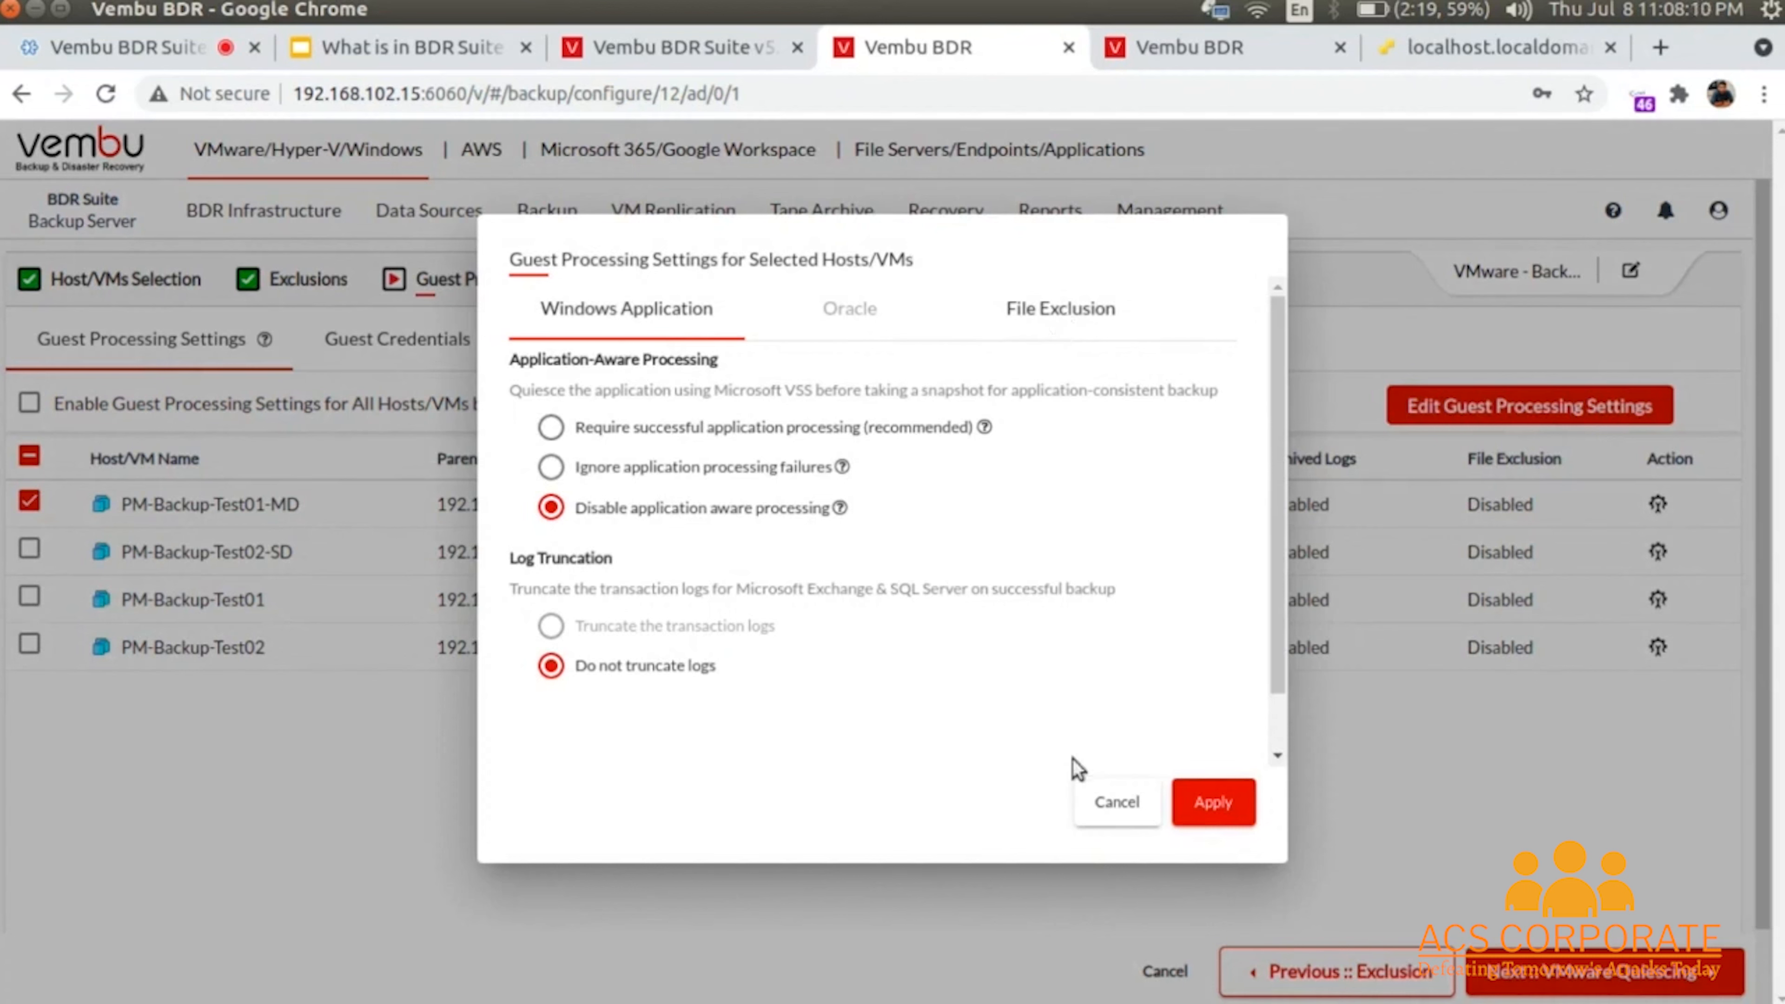
pyautogui.click(1110, 807)
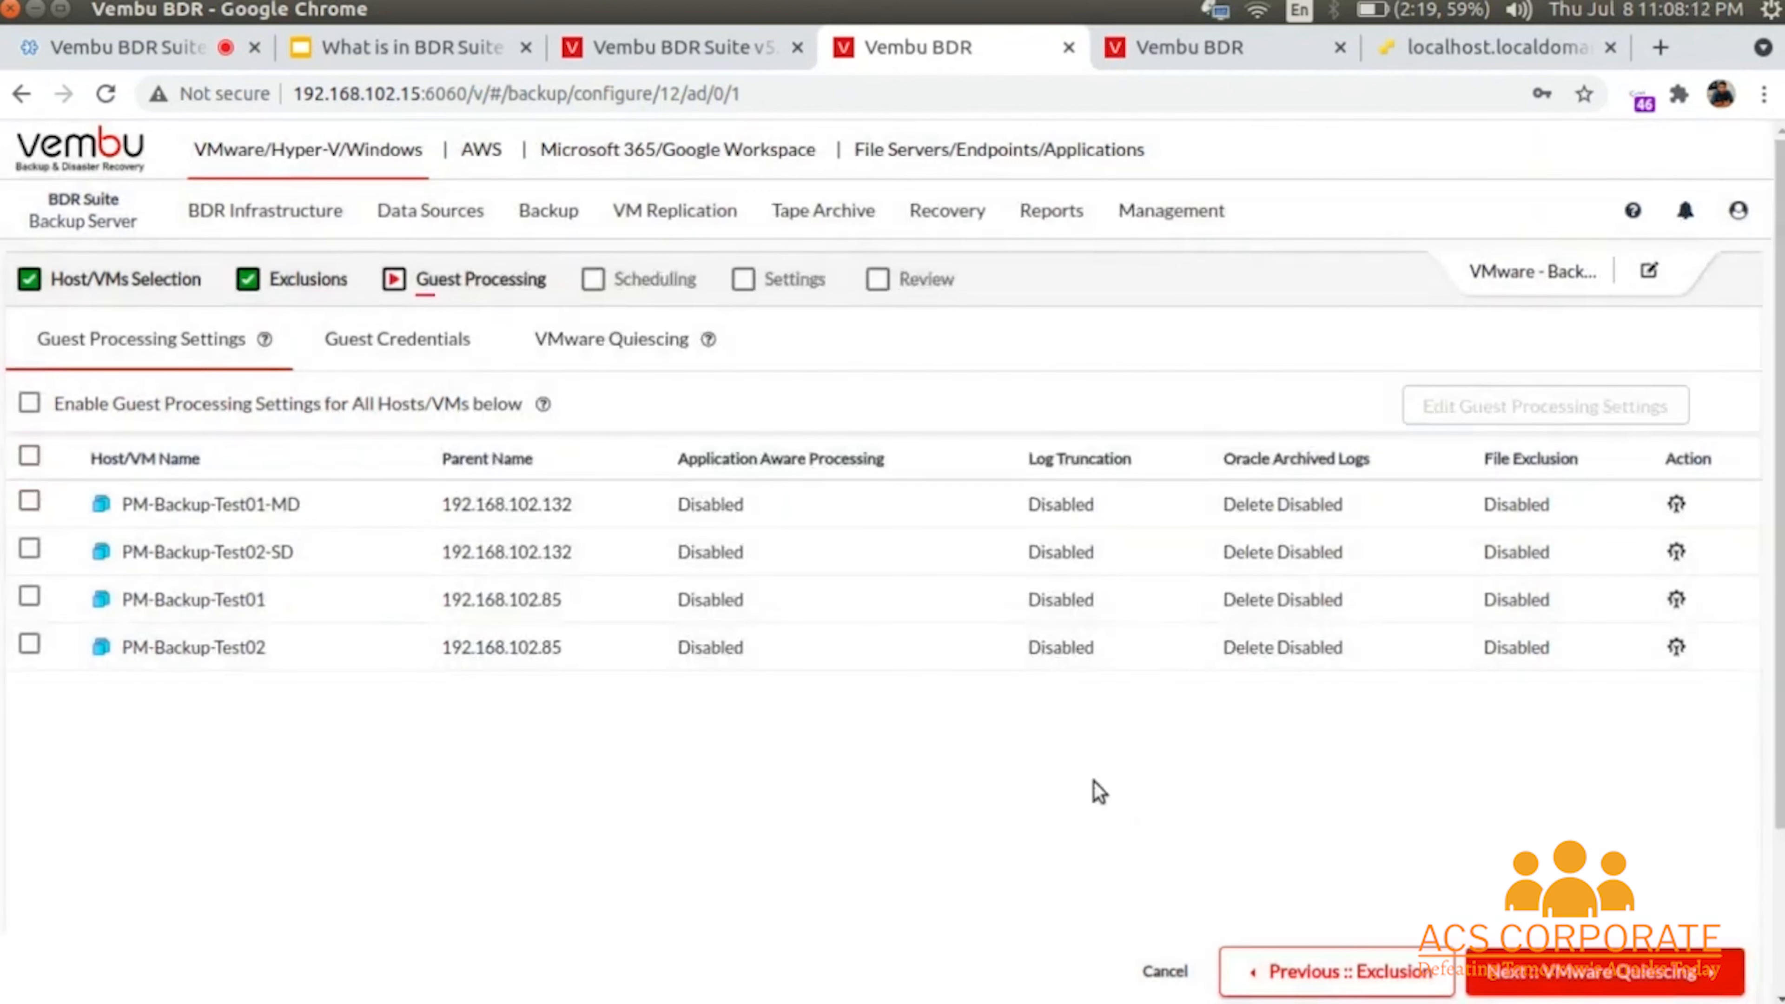
# - Keep VMware quiescing on for all four VMs and advance the job to scheduling
pyautogui.click(29, 502)
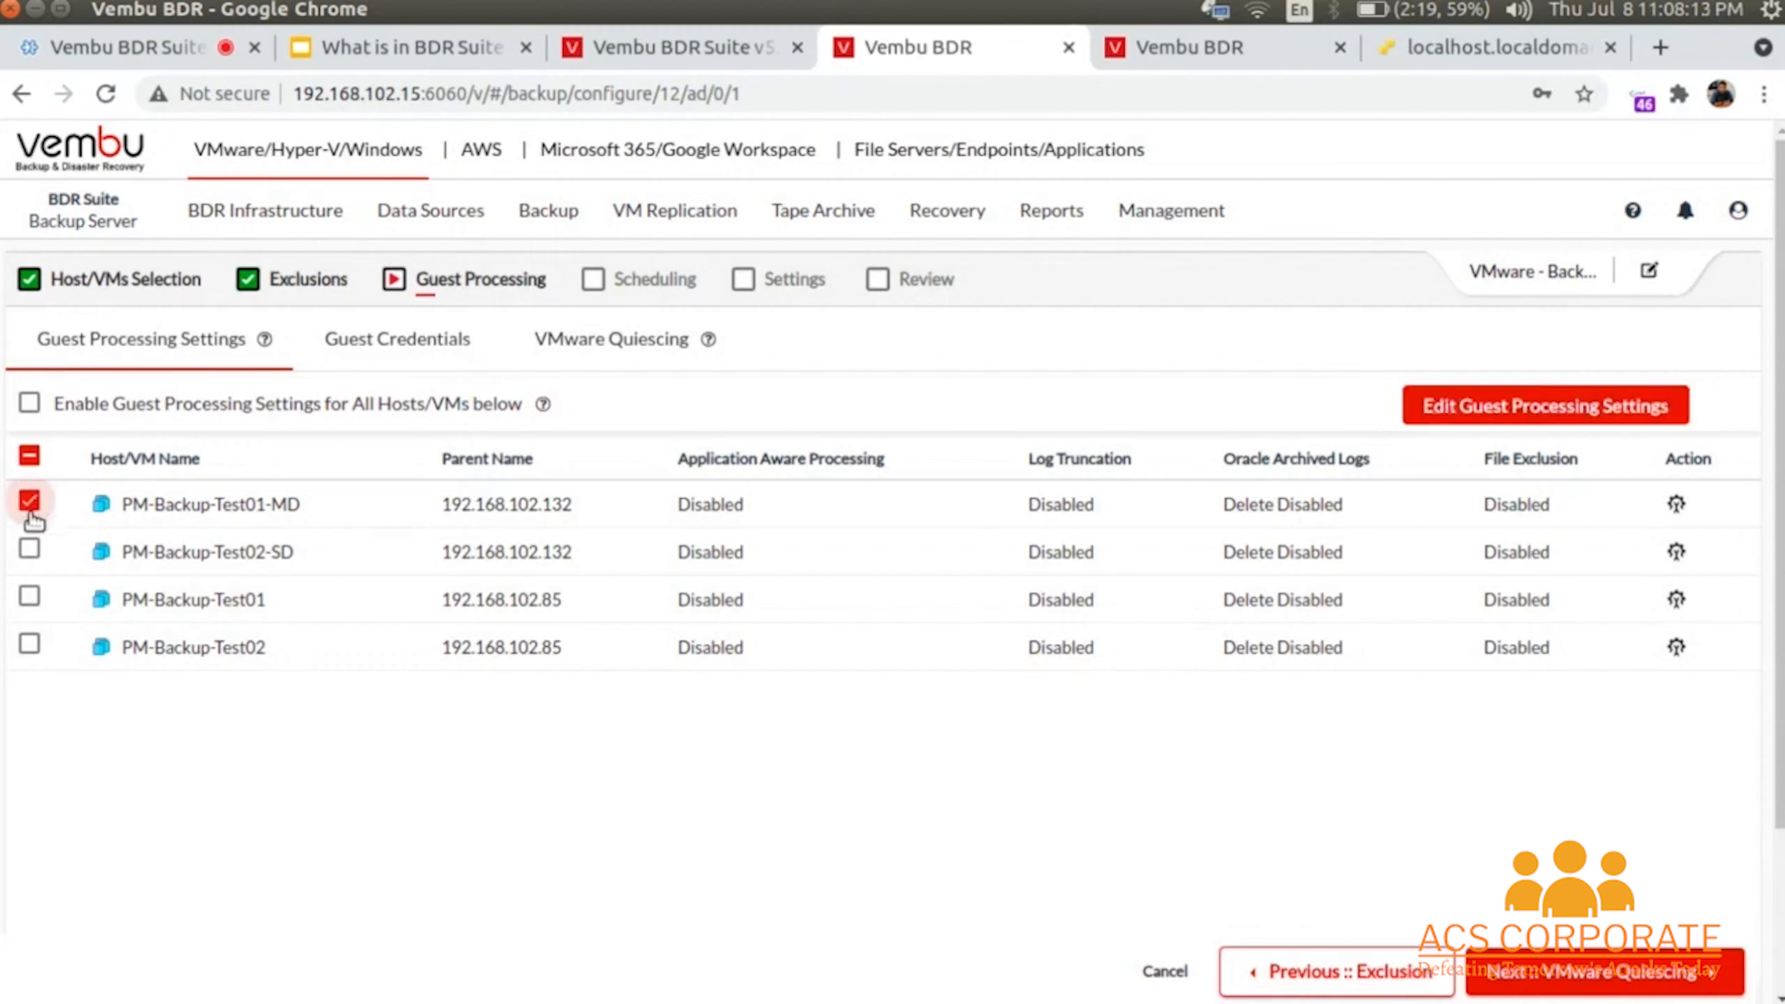
pyautogui.click(30, 550)
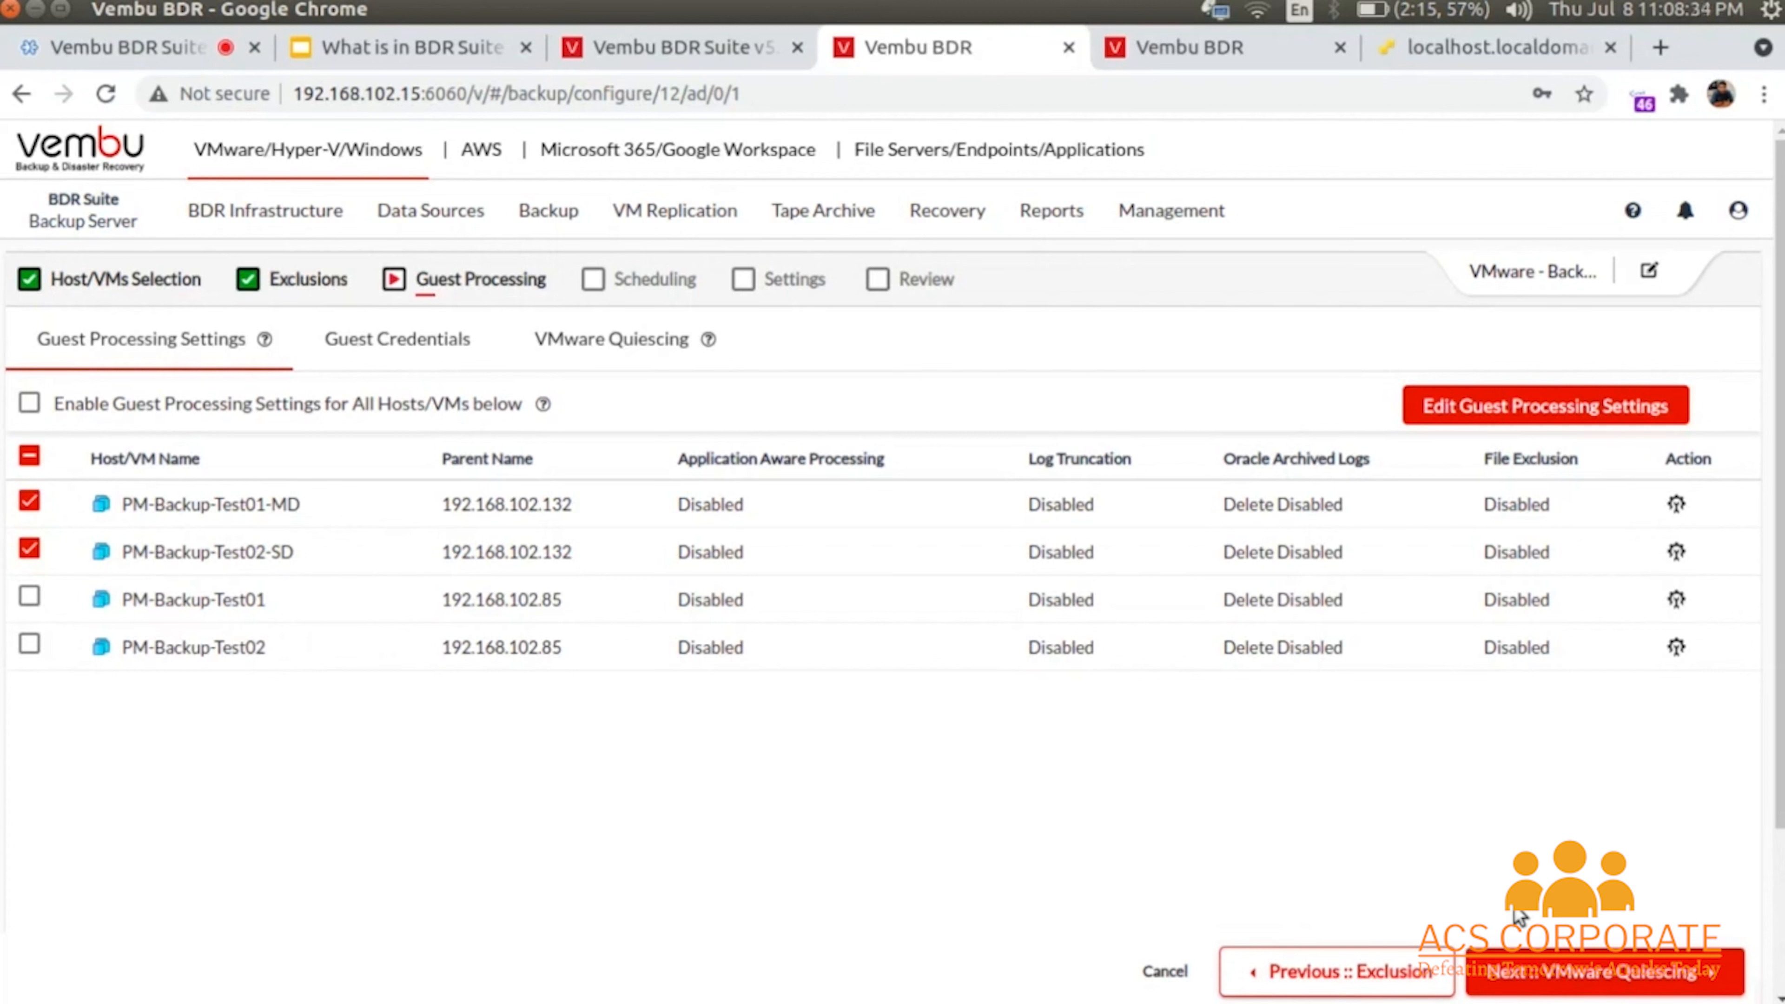
pyautogui.click(1588, 970)
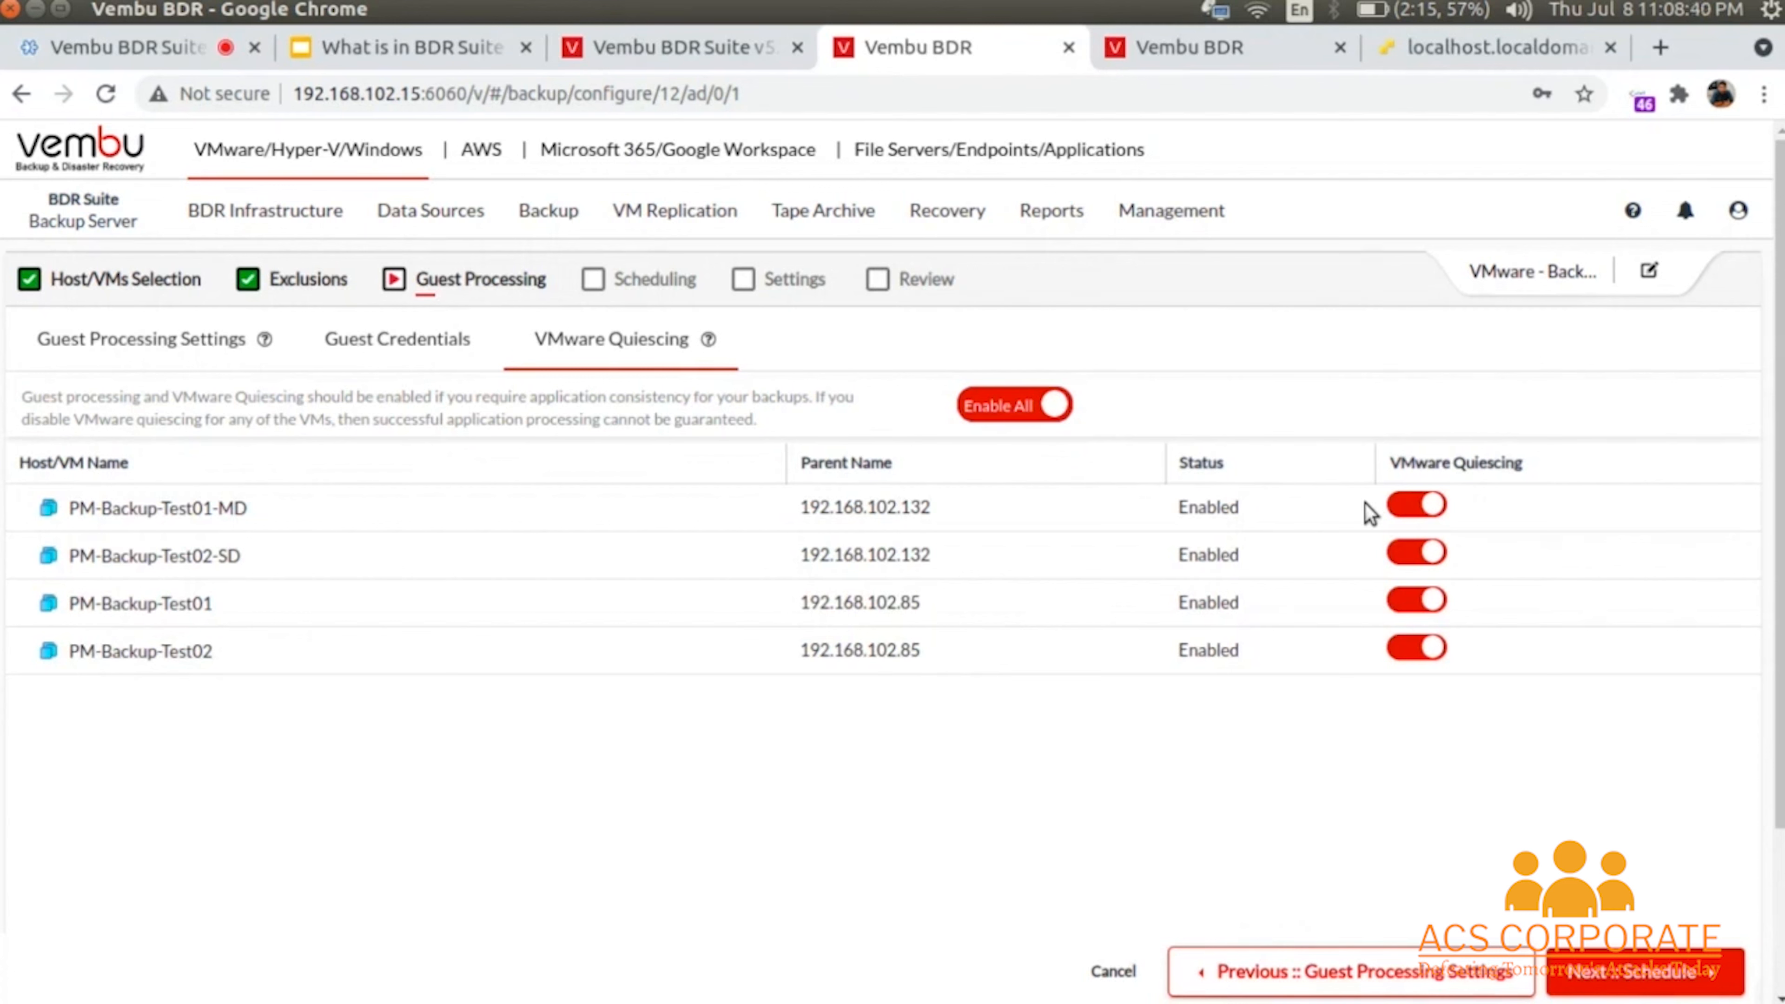
pyautogui.click(1634, 970)
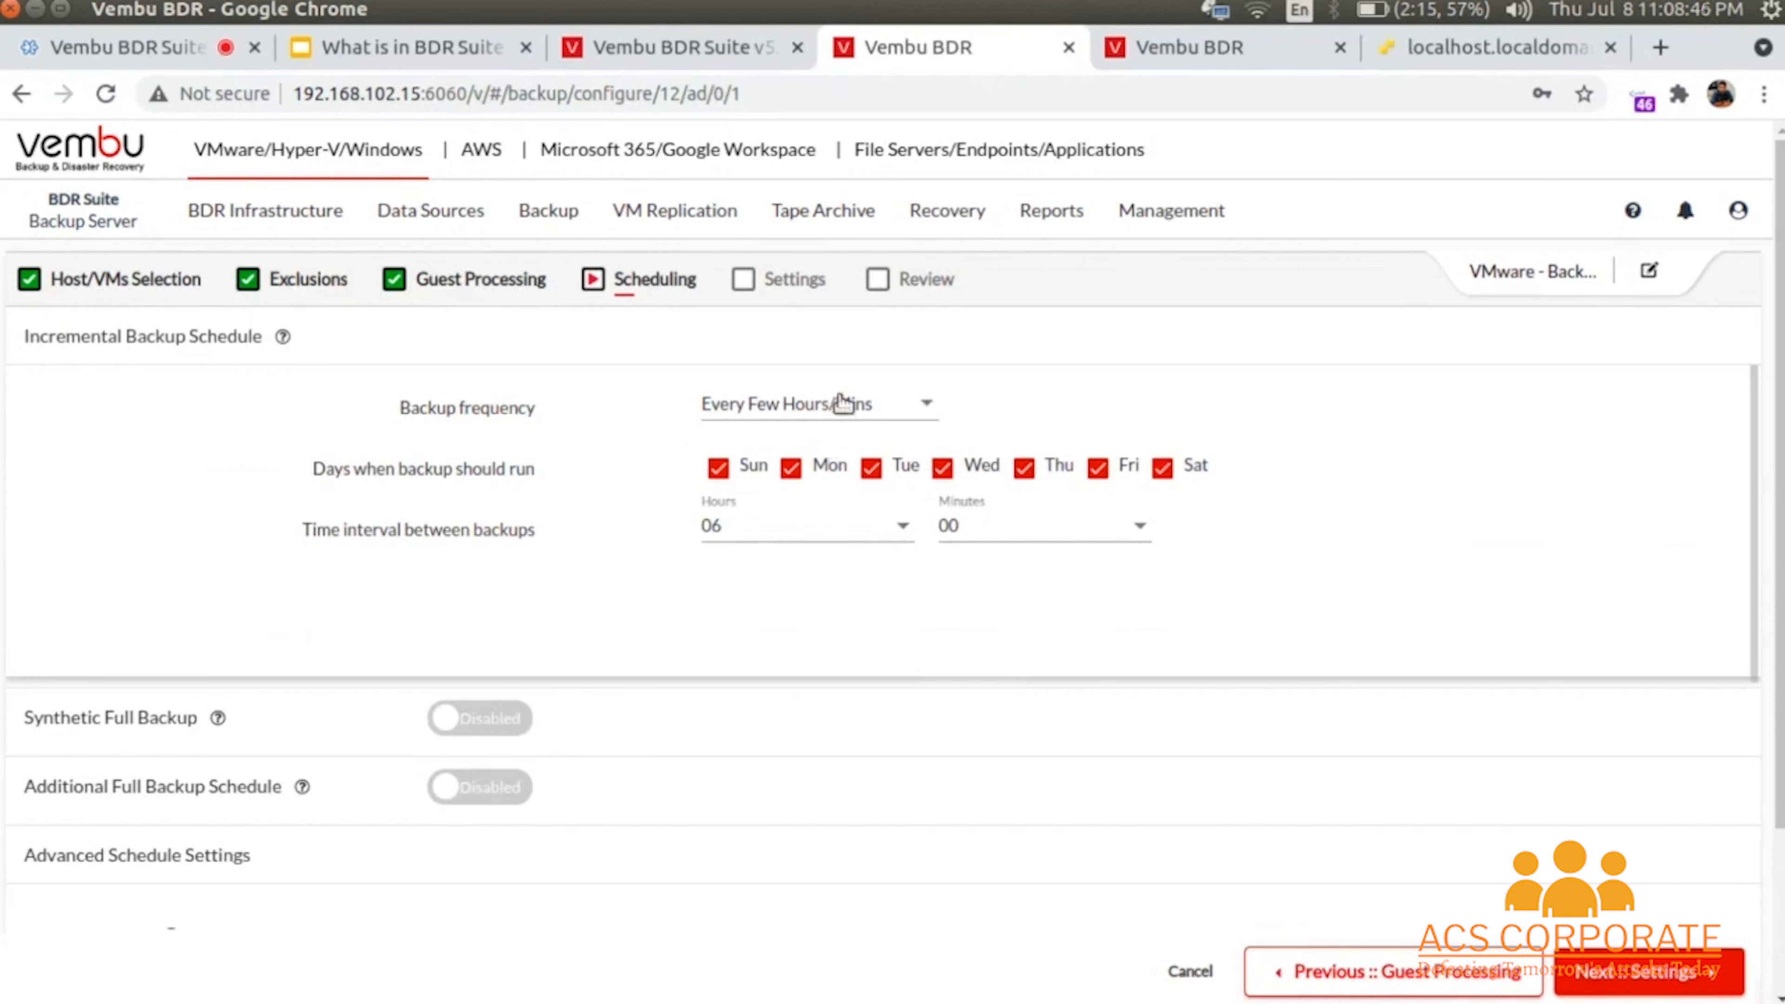
pyautogui.click(780, 411)
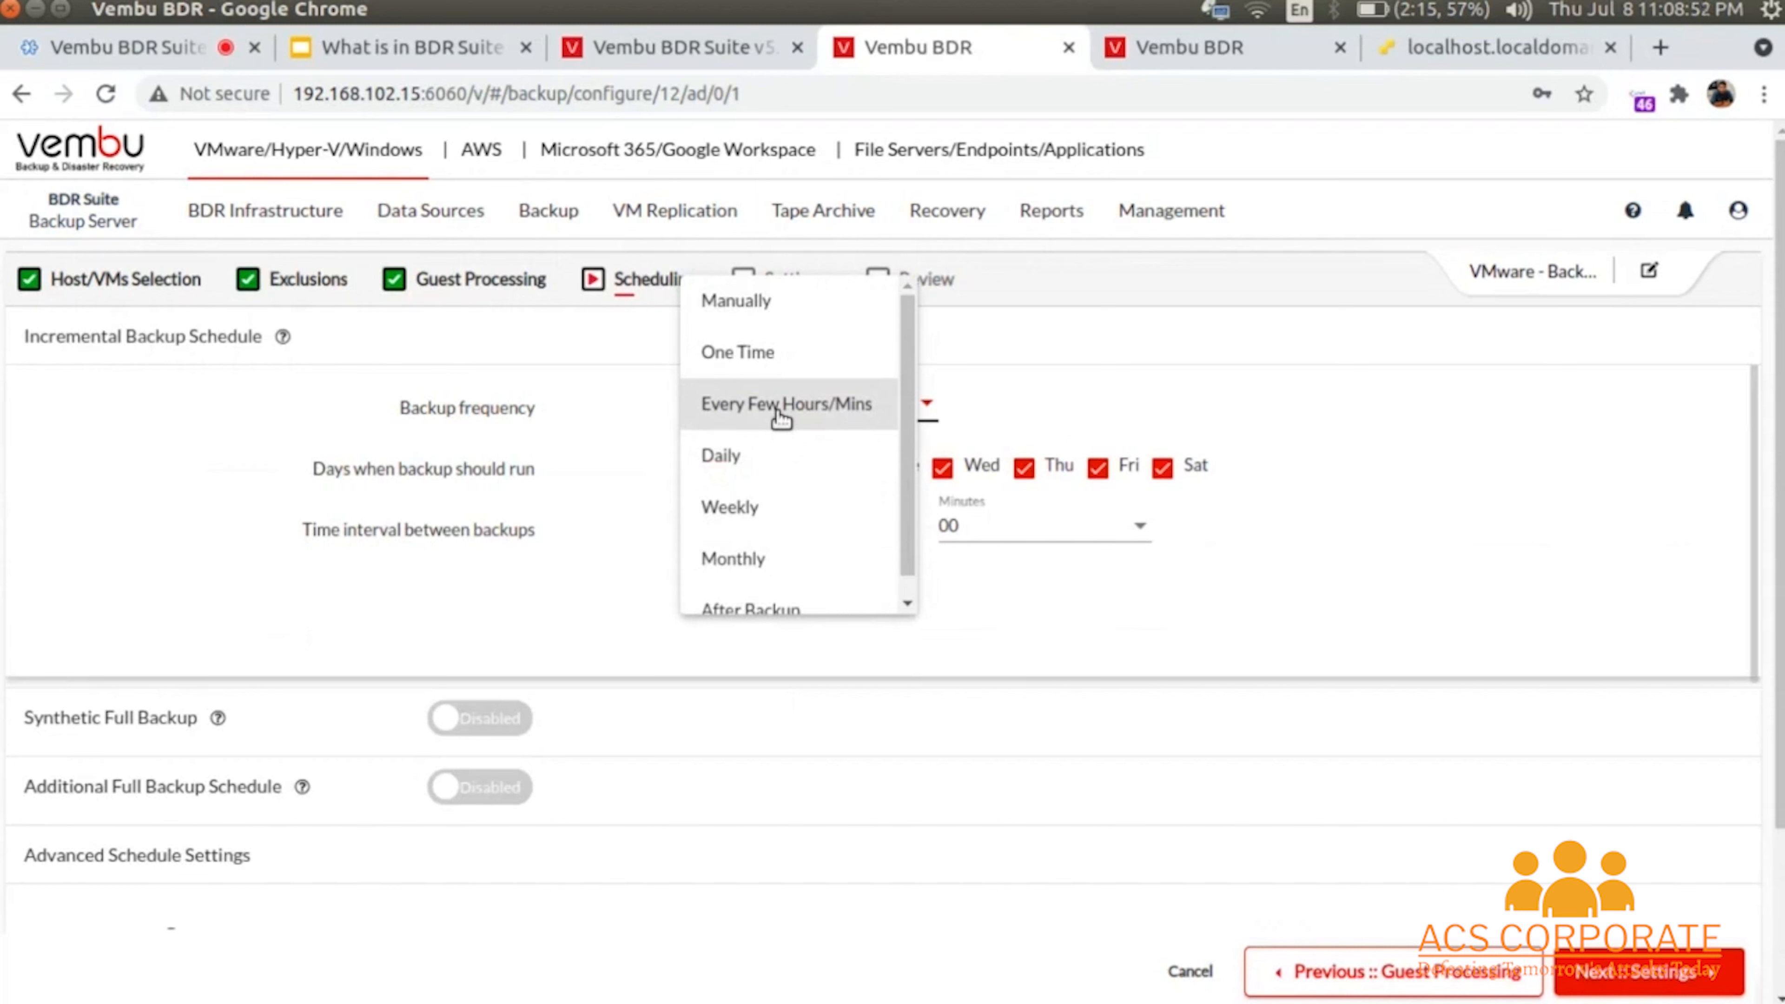
pyautogui.click(765, 308)
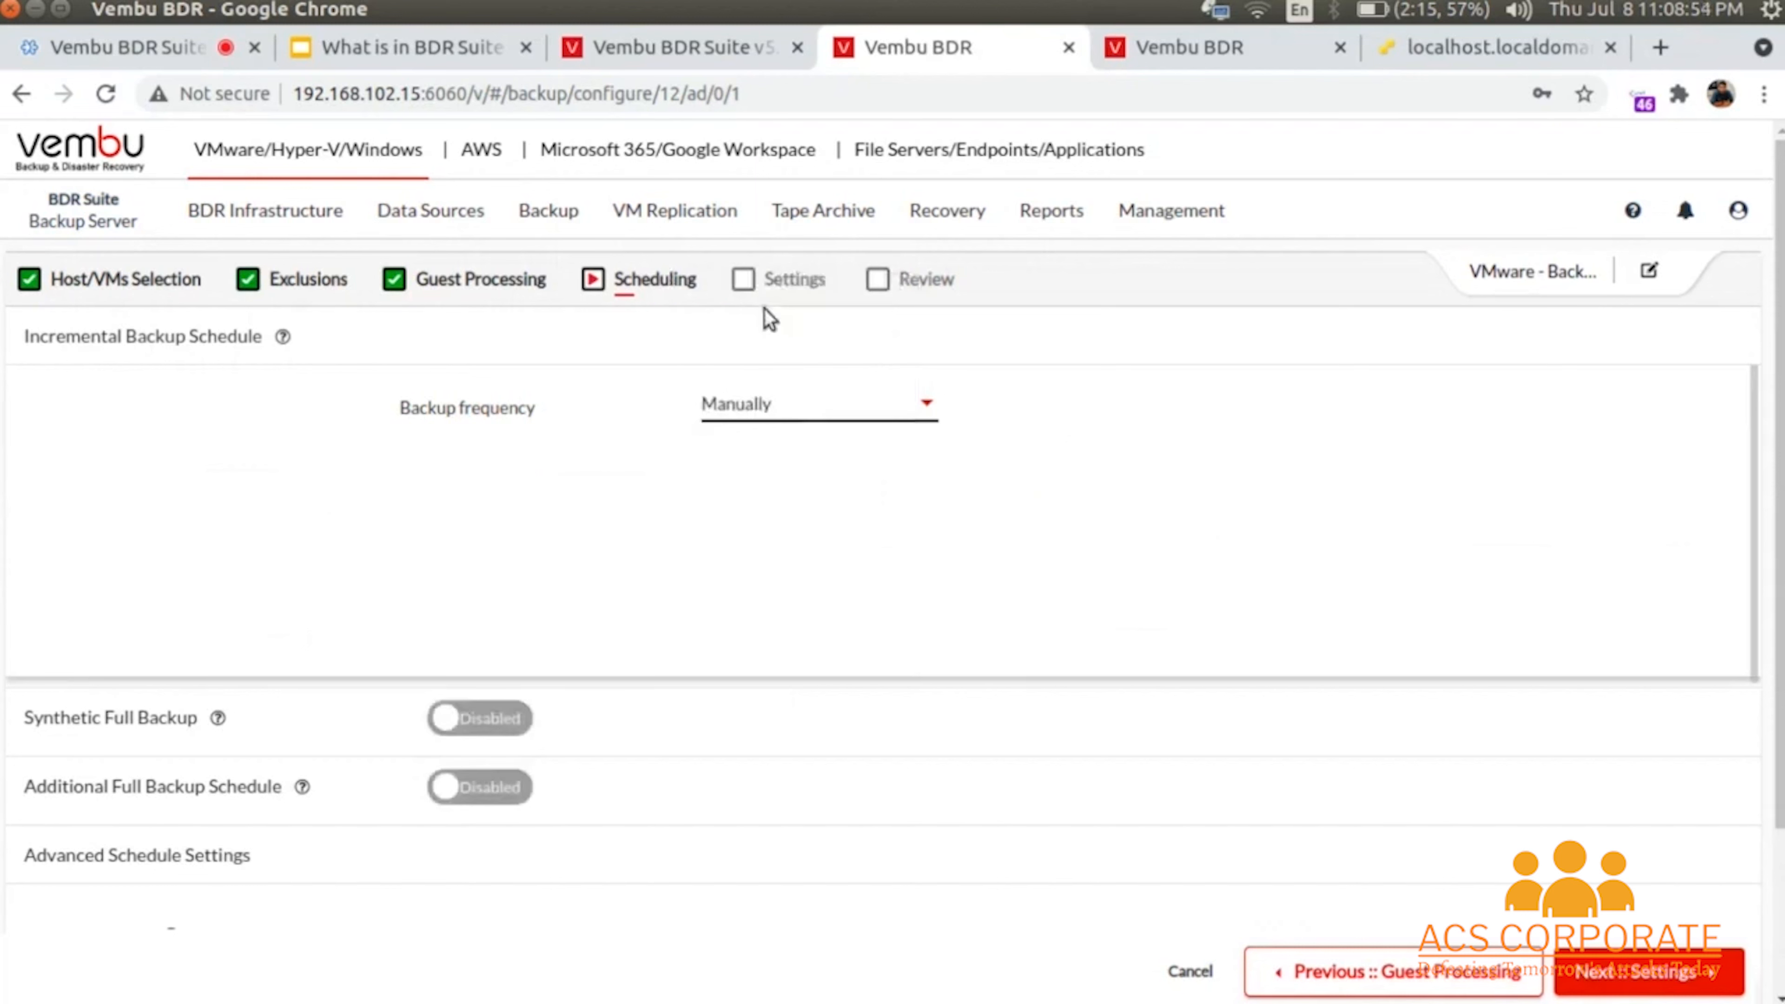
pyautogui.click(775, 410)
pyautogui.click(787, 455)
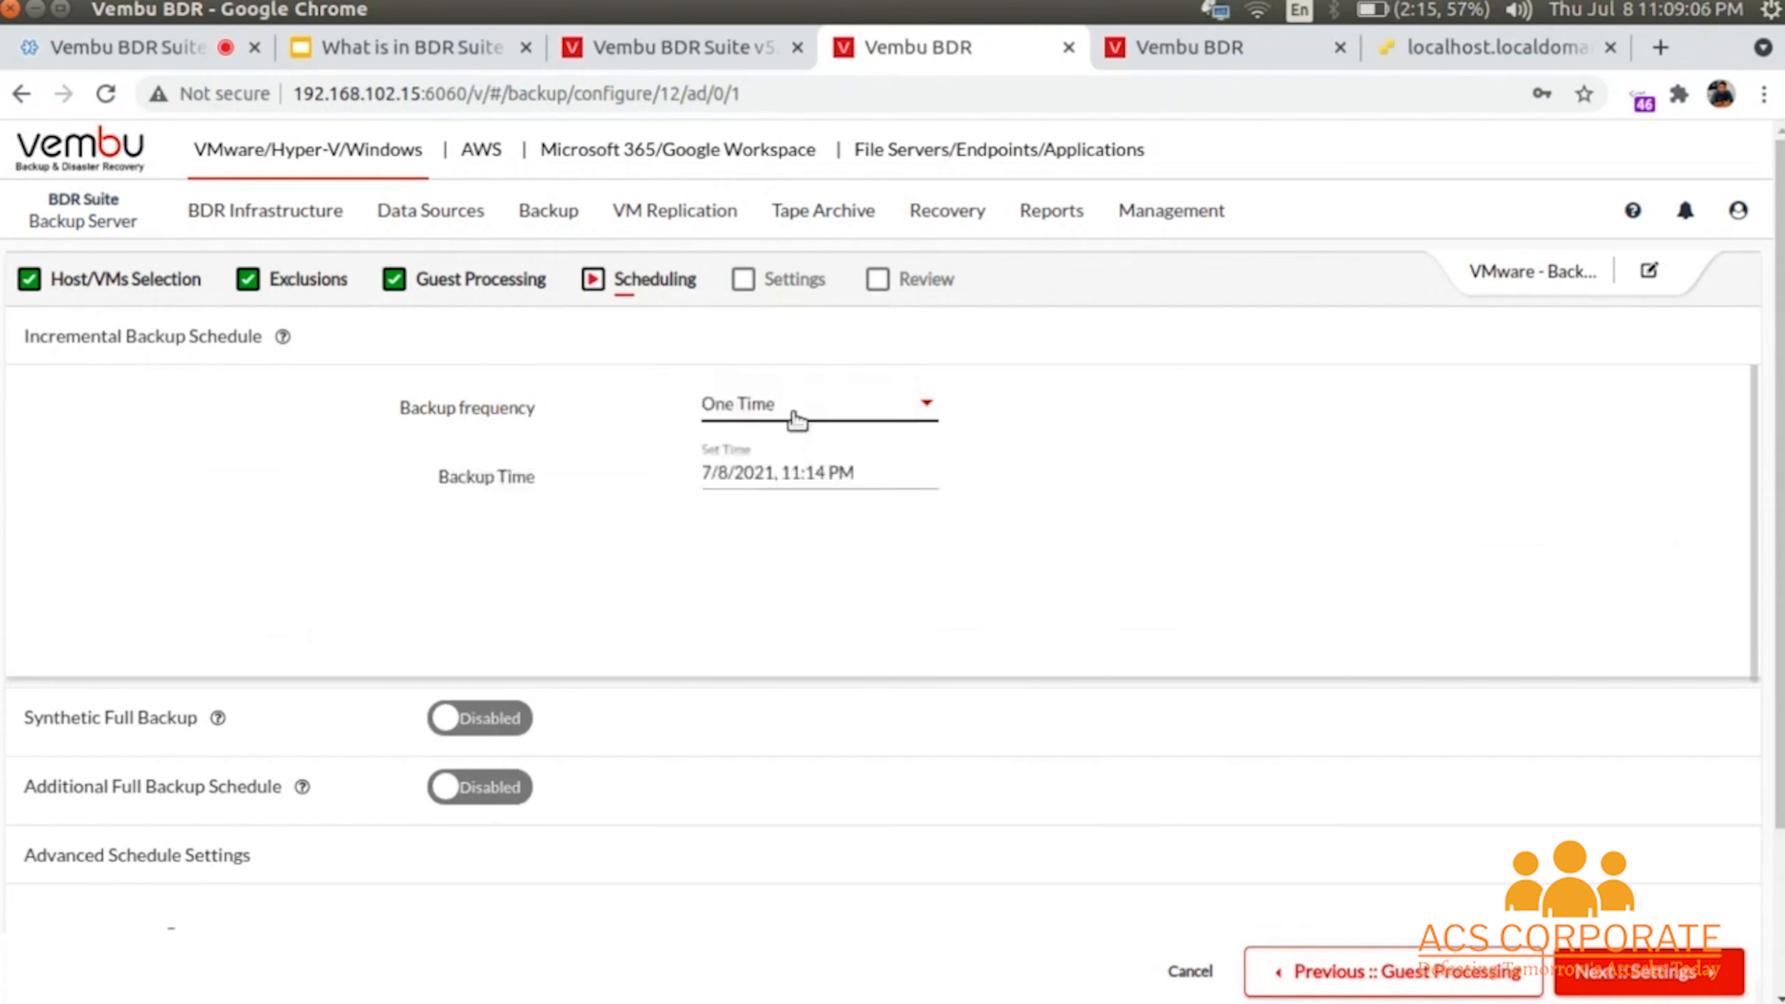
pyautogui.click(796, 420)
pyautogui.click(1162, 480)
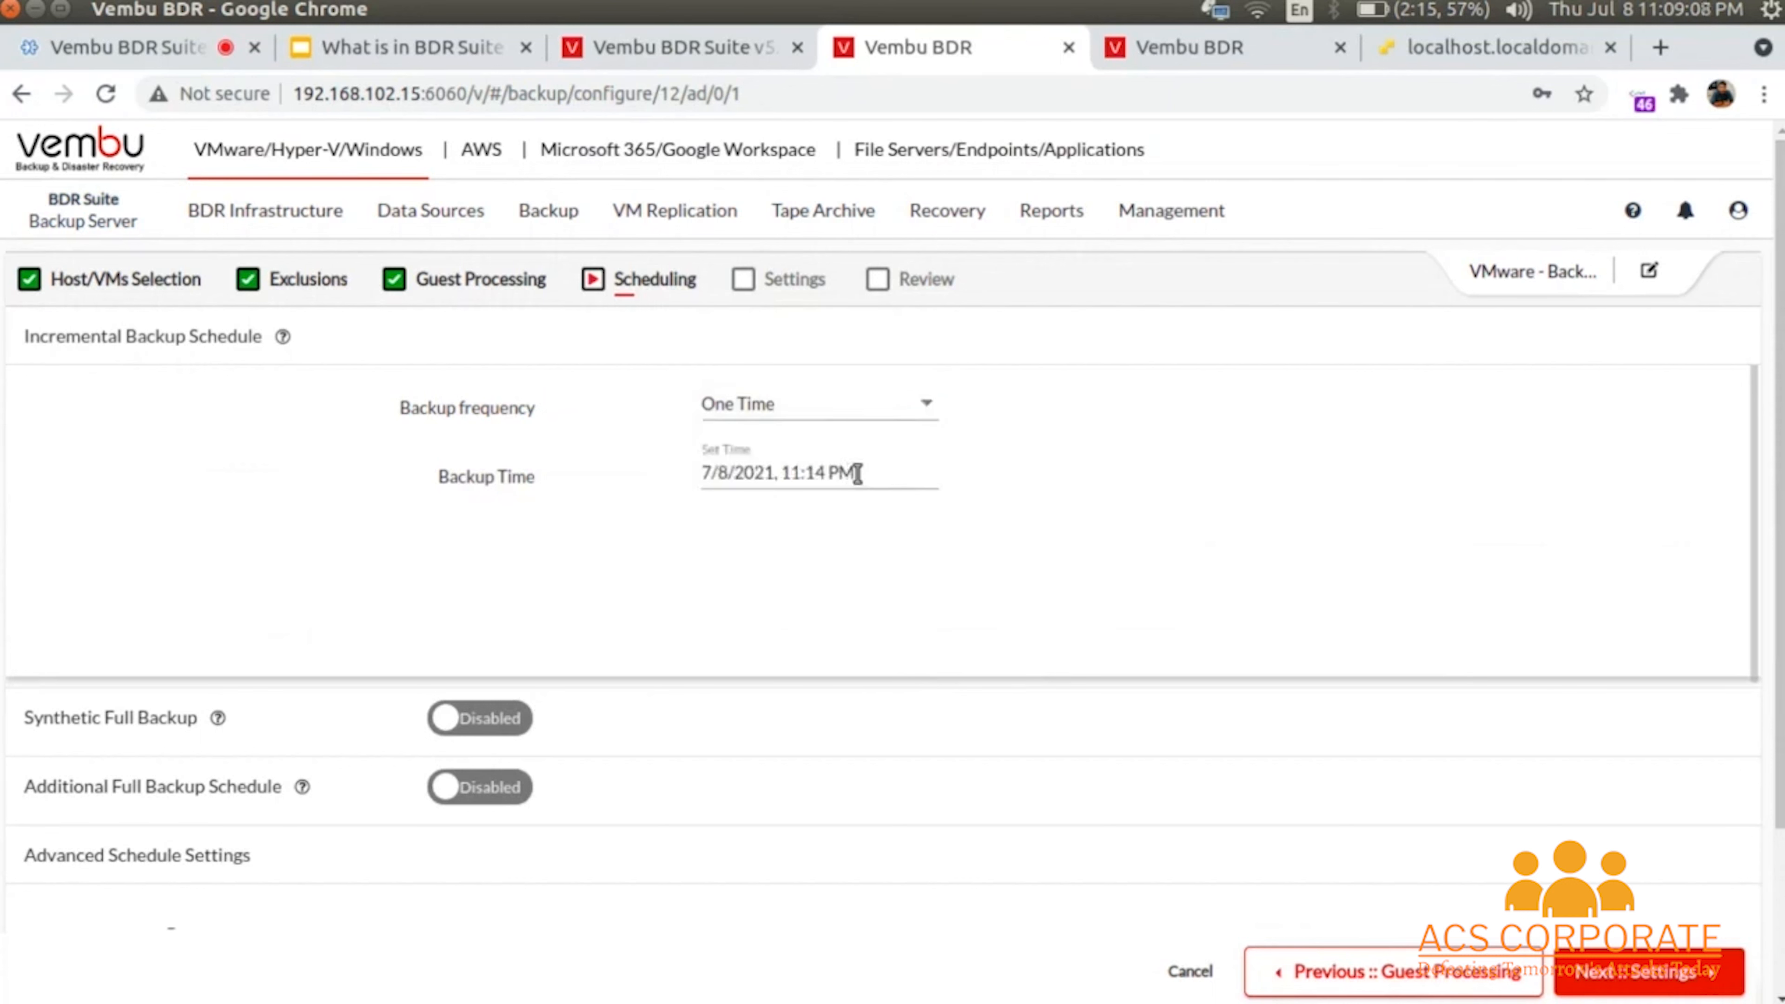
pyautogui.click(801, 403)
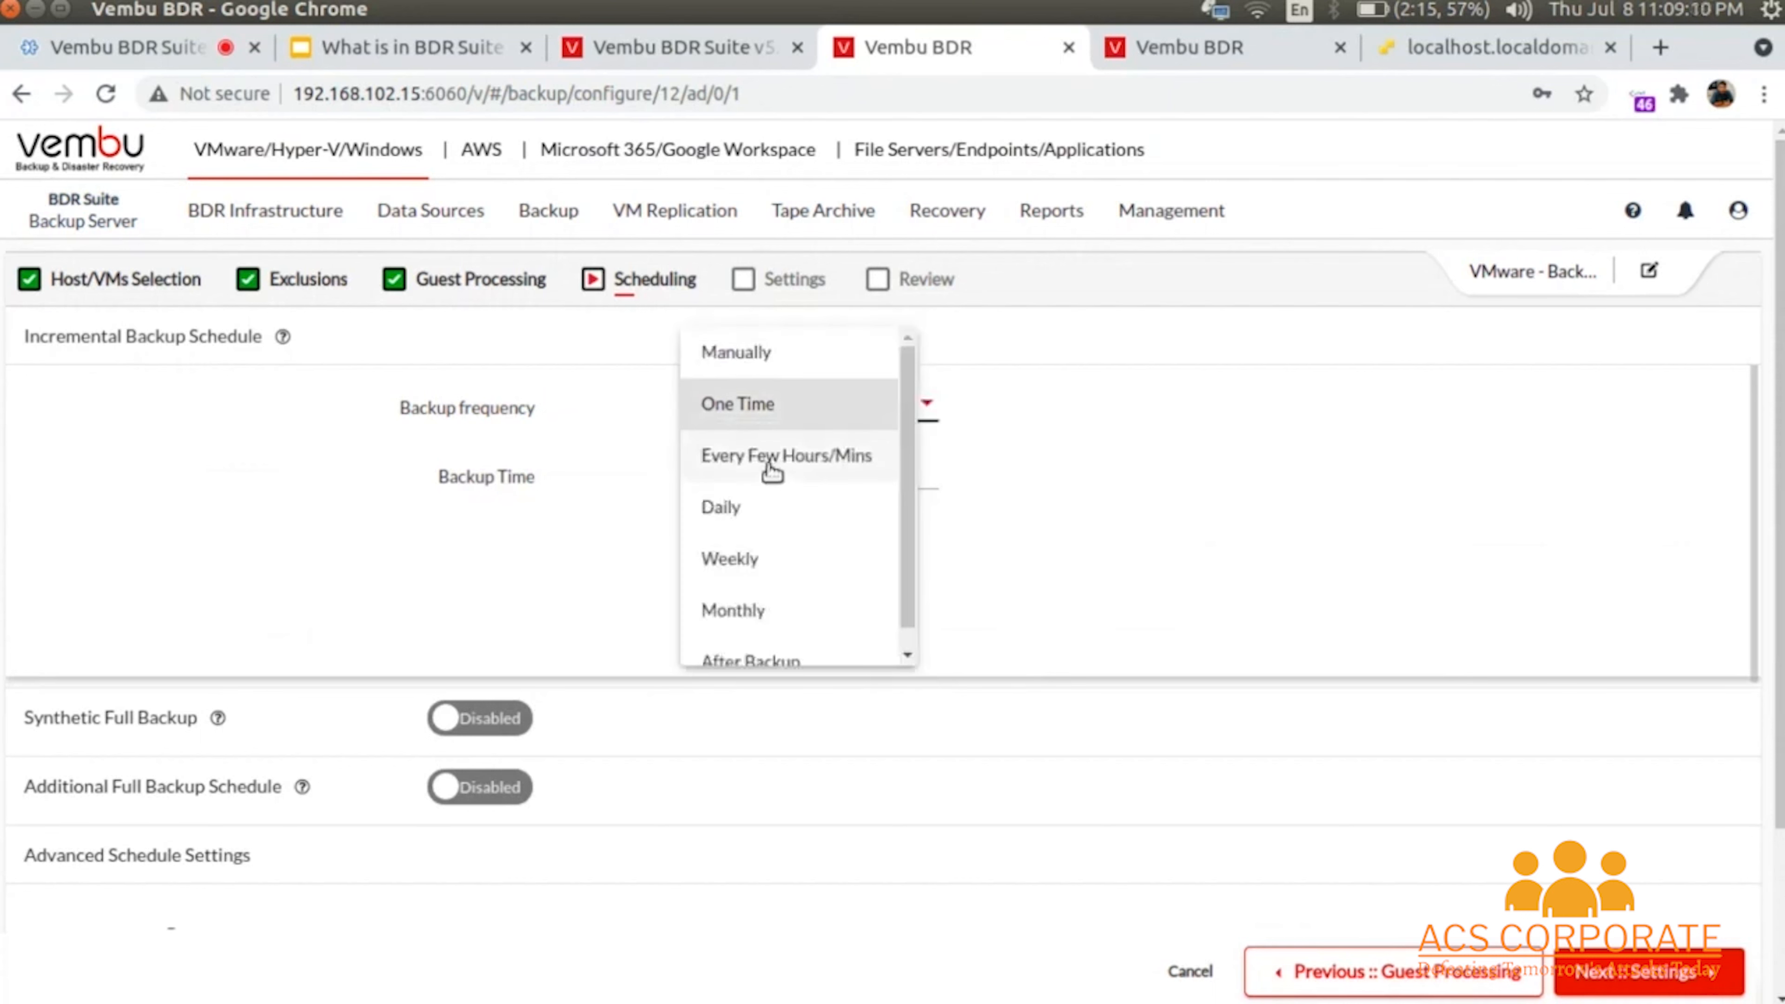
pyautogui.click(772, 471)
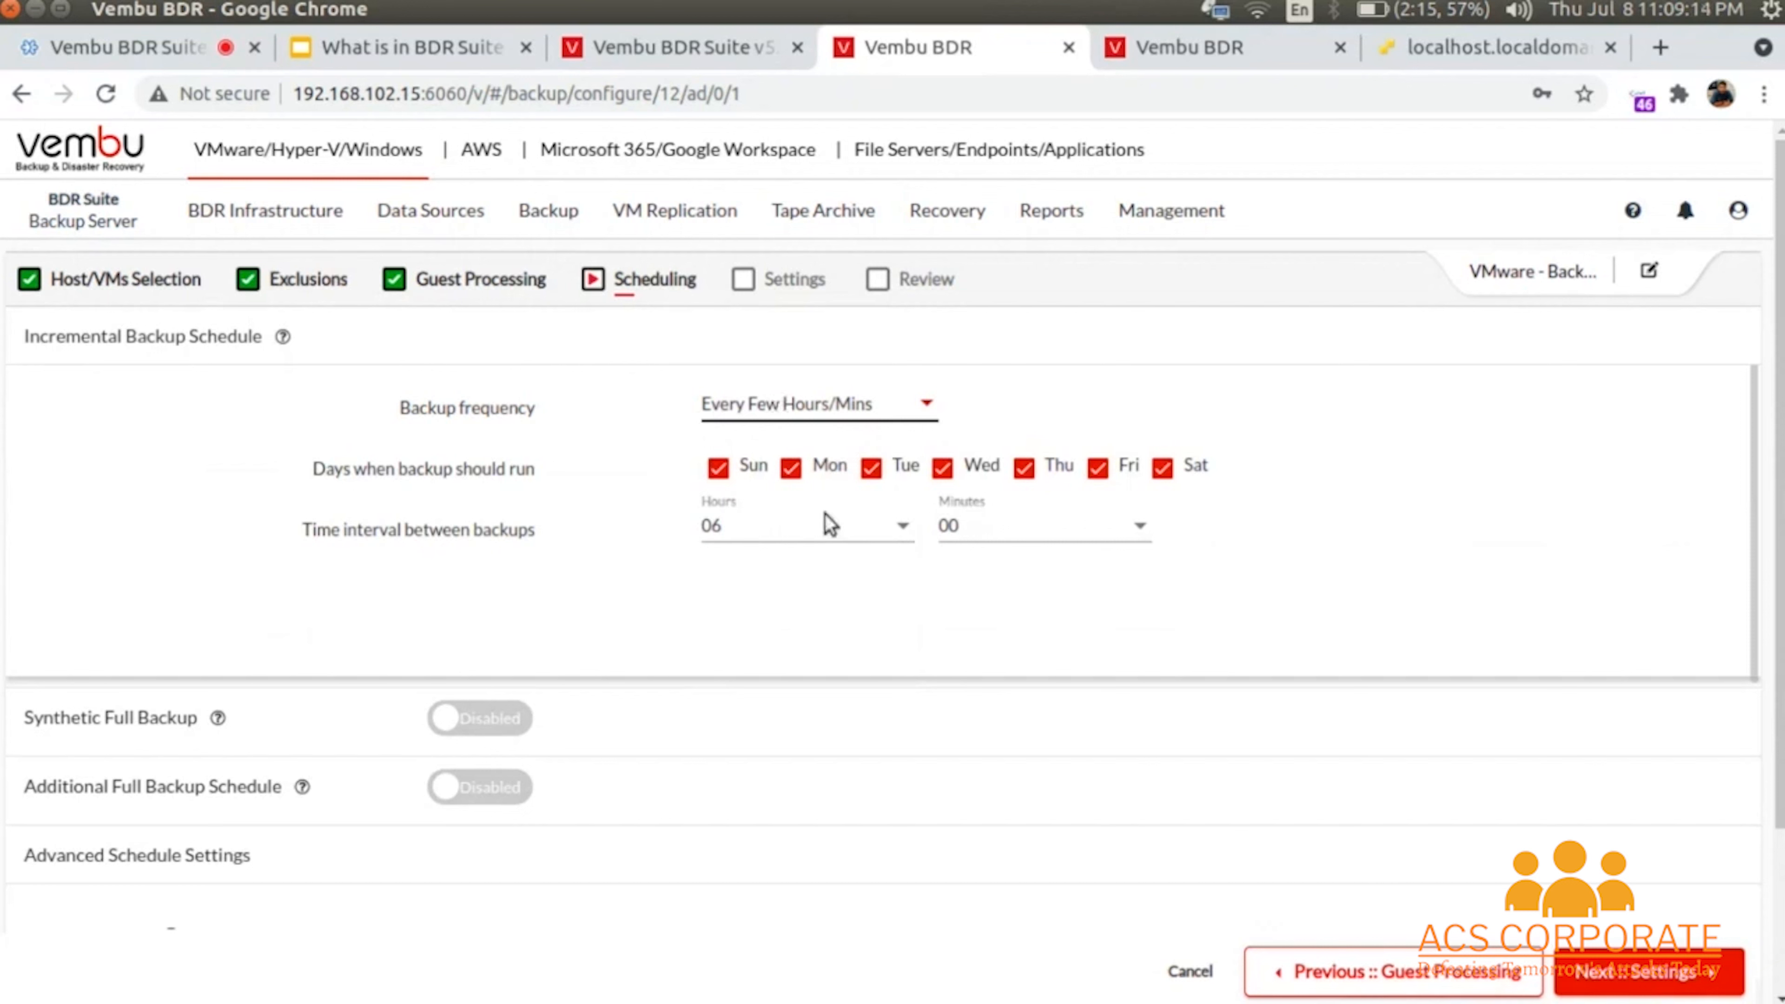
pyautogui.click(767, 426)
pyautogui.click(721, 455)
pyautogui.scroll(-3, 773, 457)
pyautogui.click(816, 304)
pyautogui.click(737, 517)
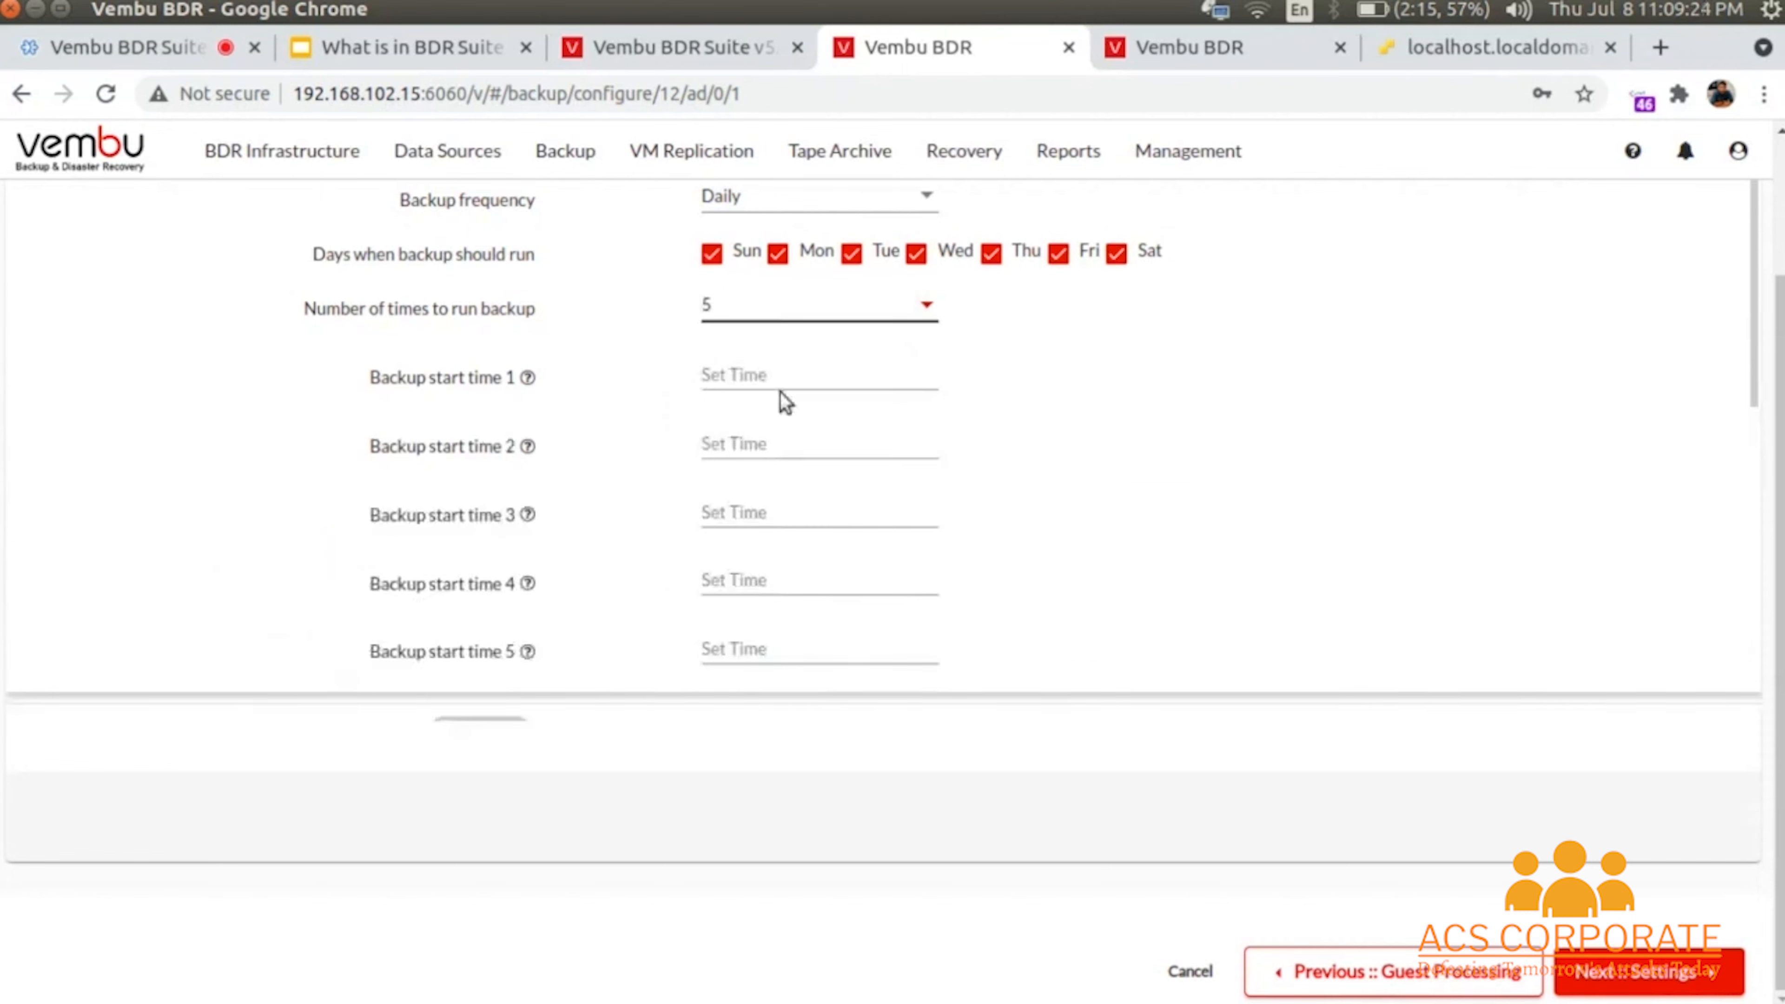
pyautogui.click(757, 309)
pyautogui.click(747, 326)
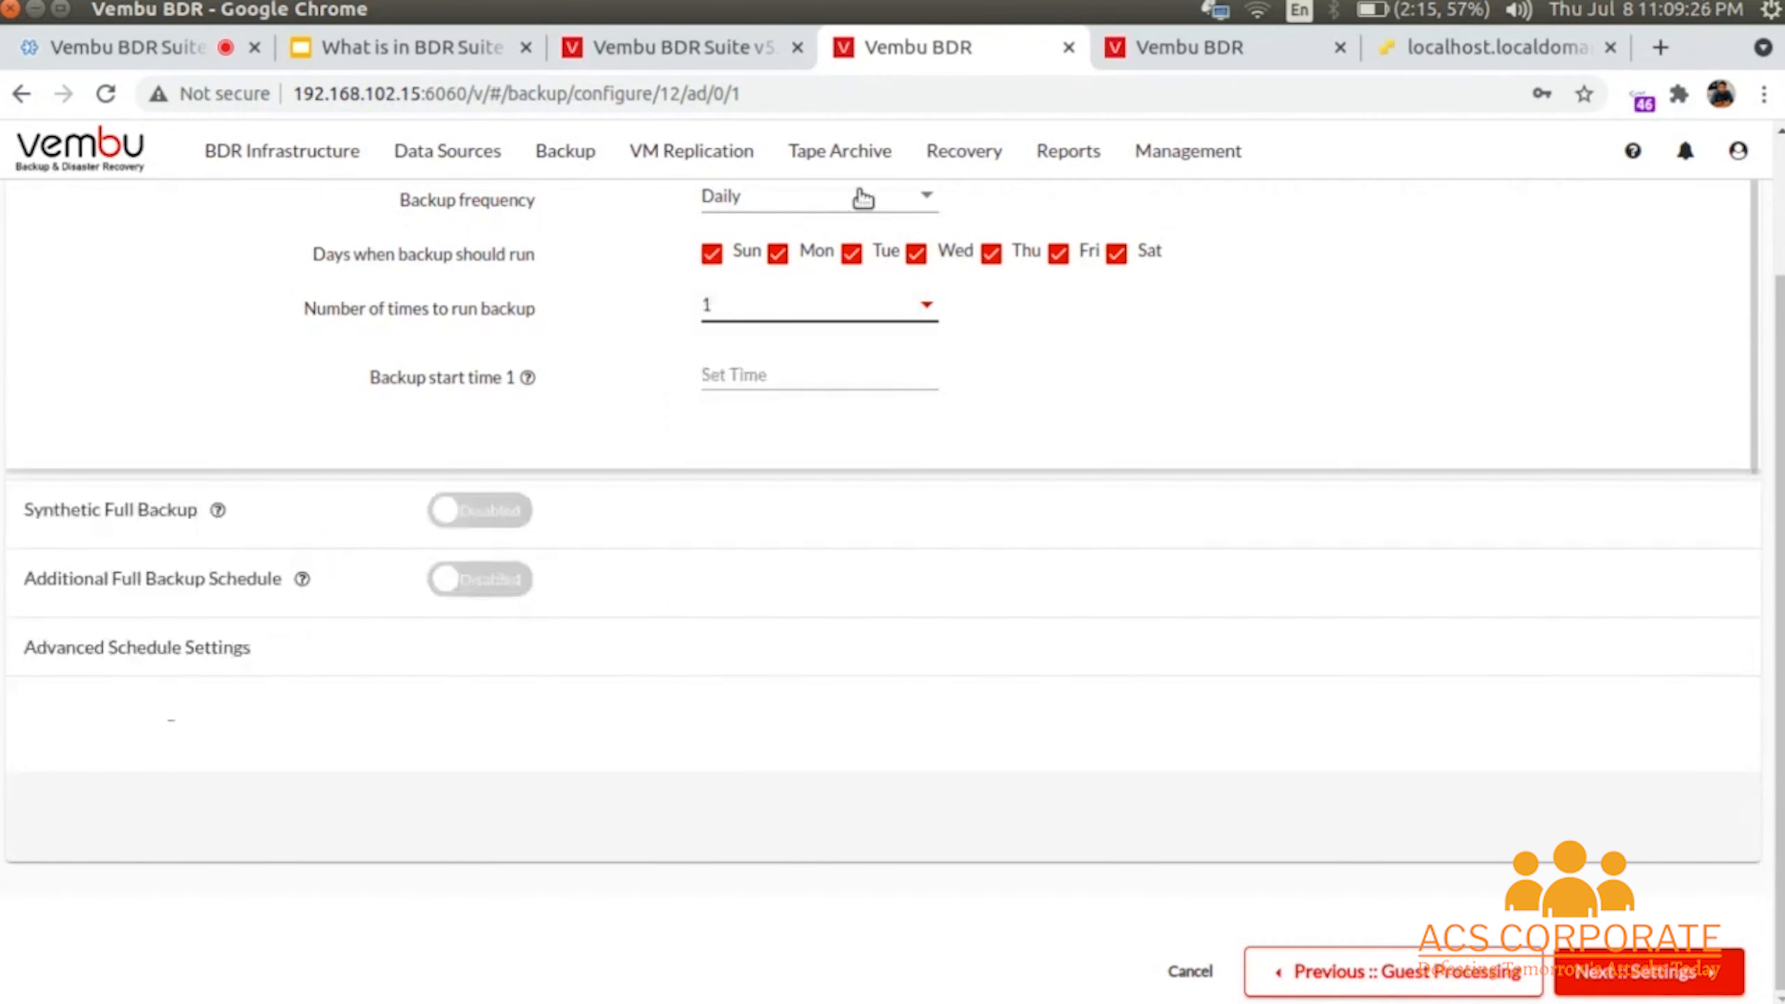
pyautogui.click(863, 200)
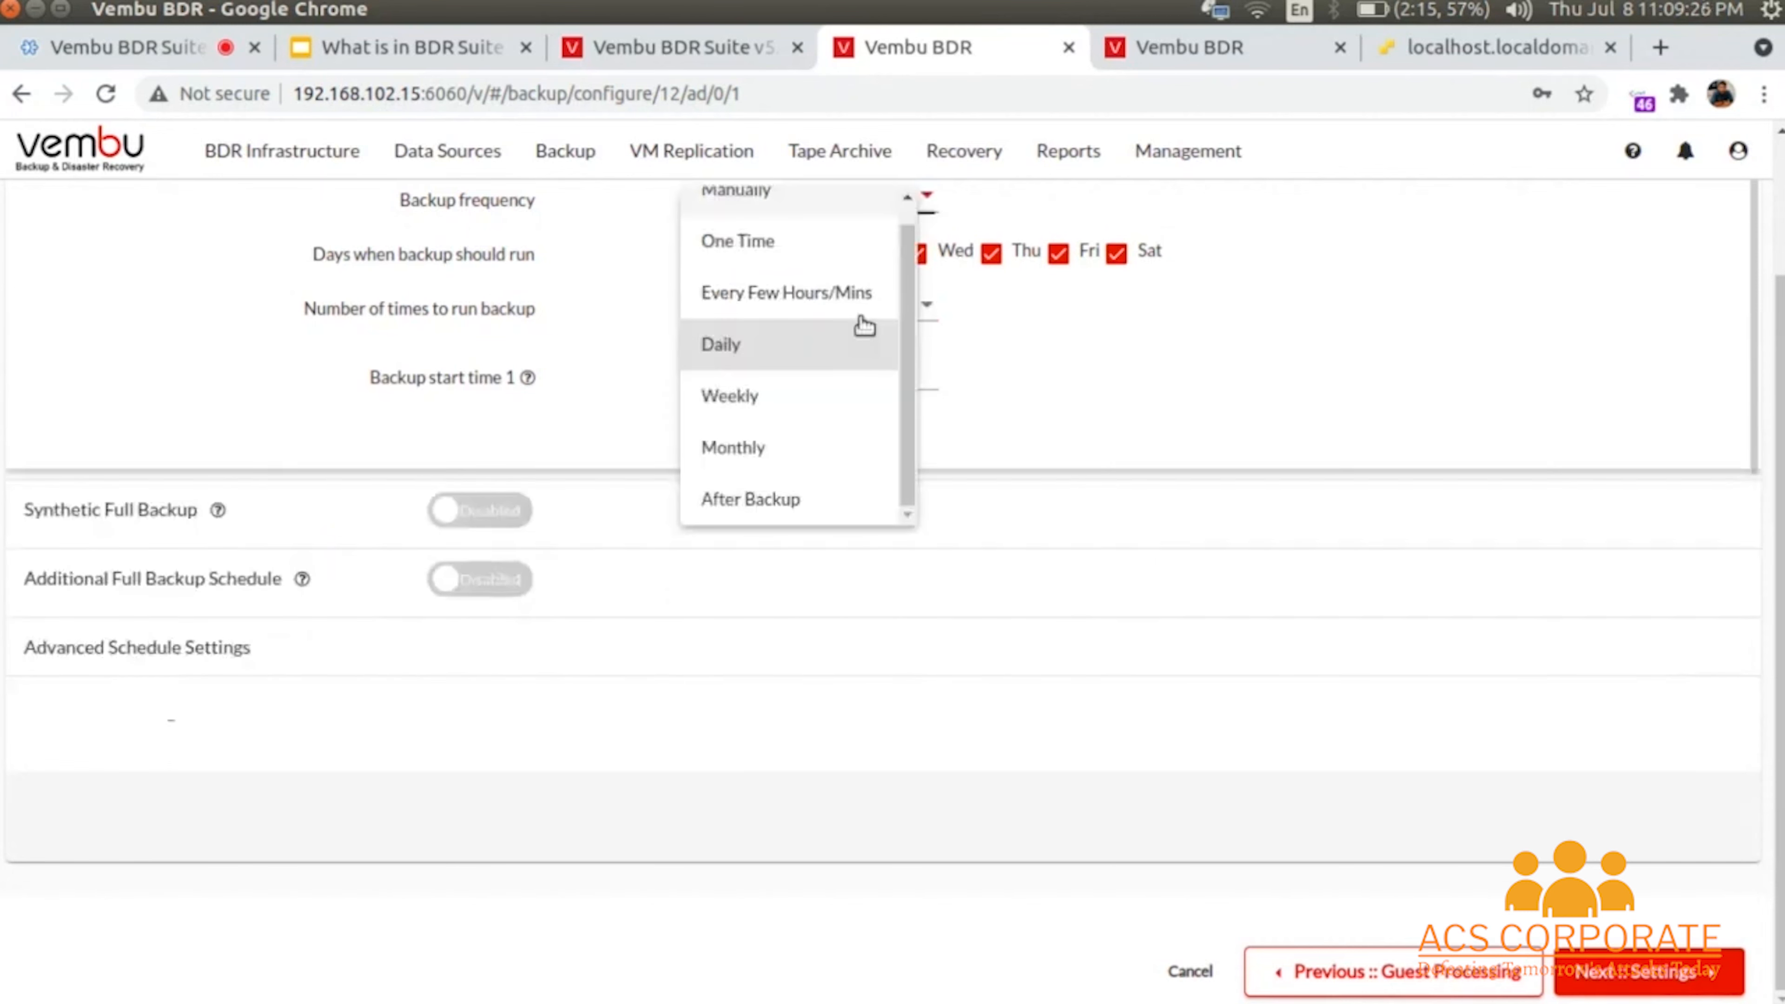
pyautogui.click(789, 500)
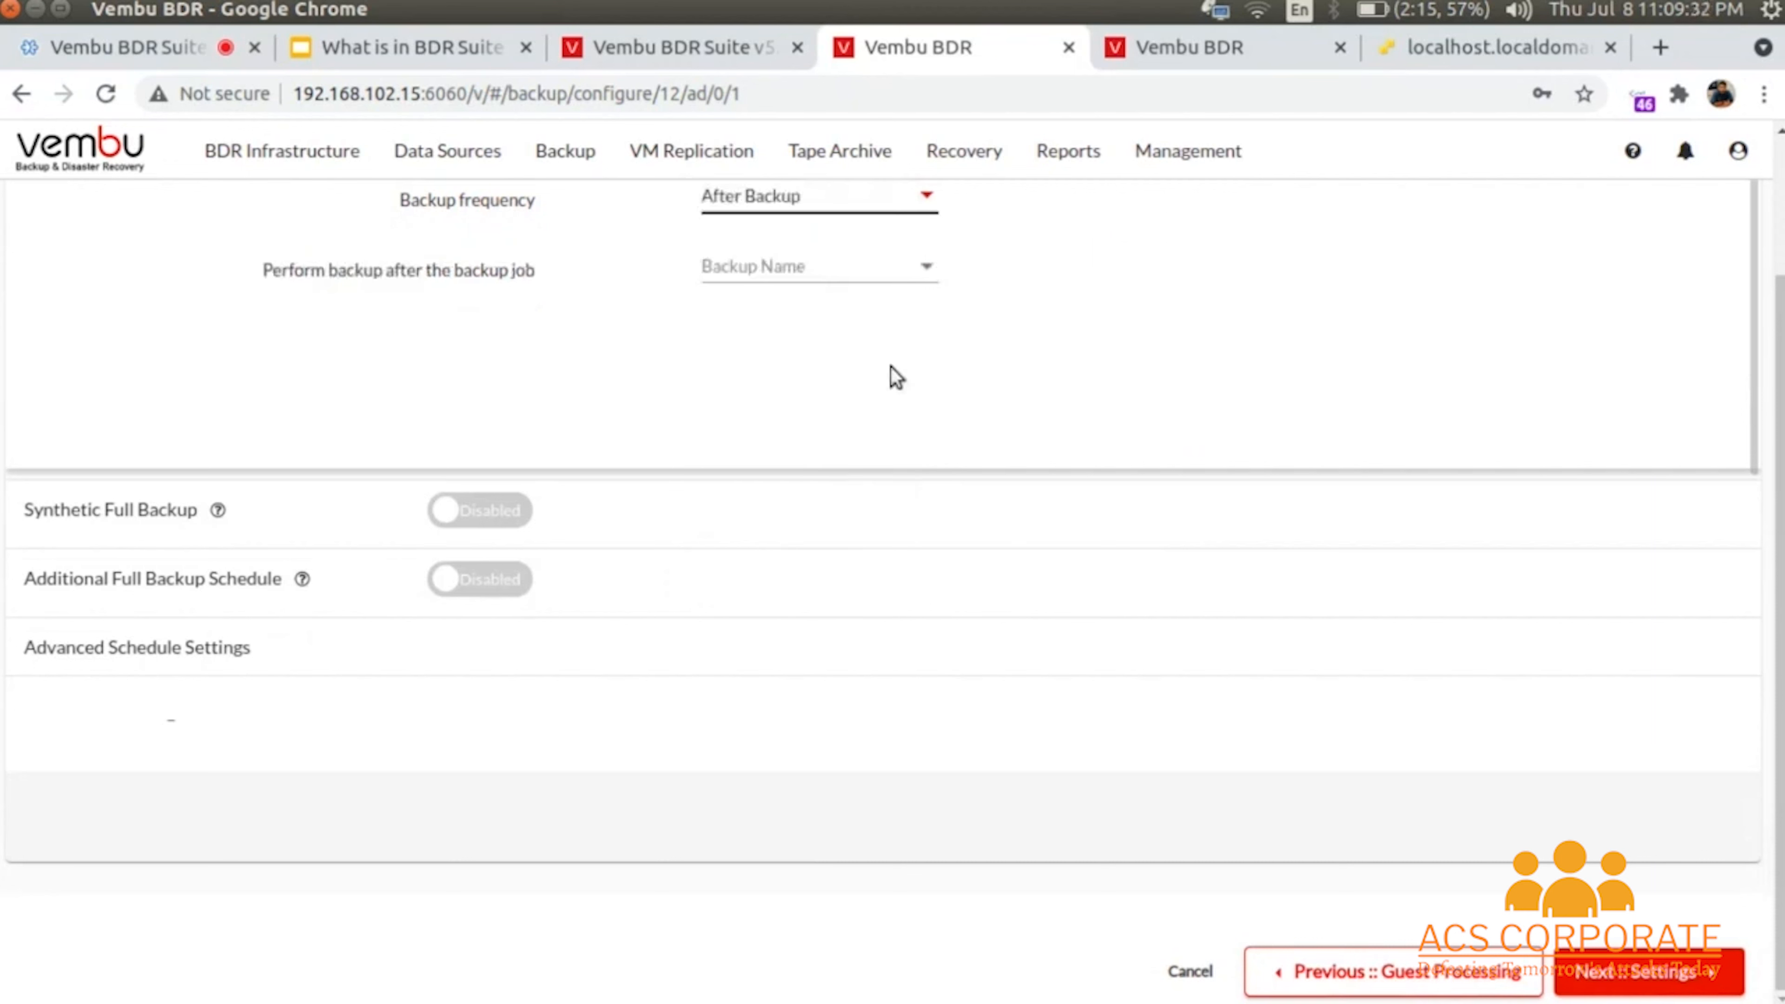
pyautogui.click(815, 277)
pyautogui.click(817, 322)
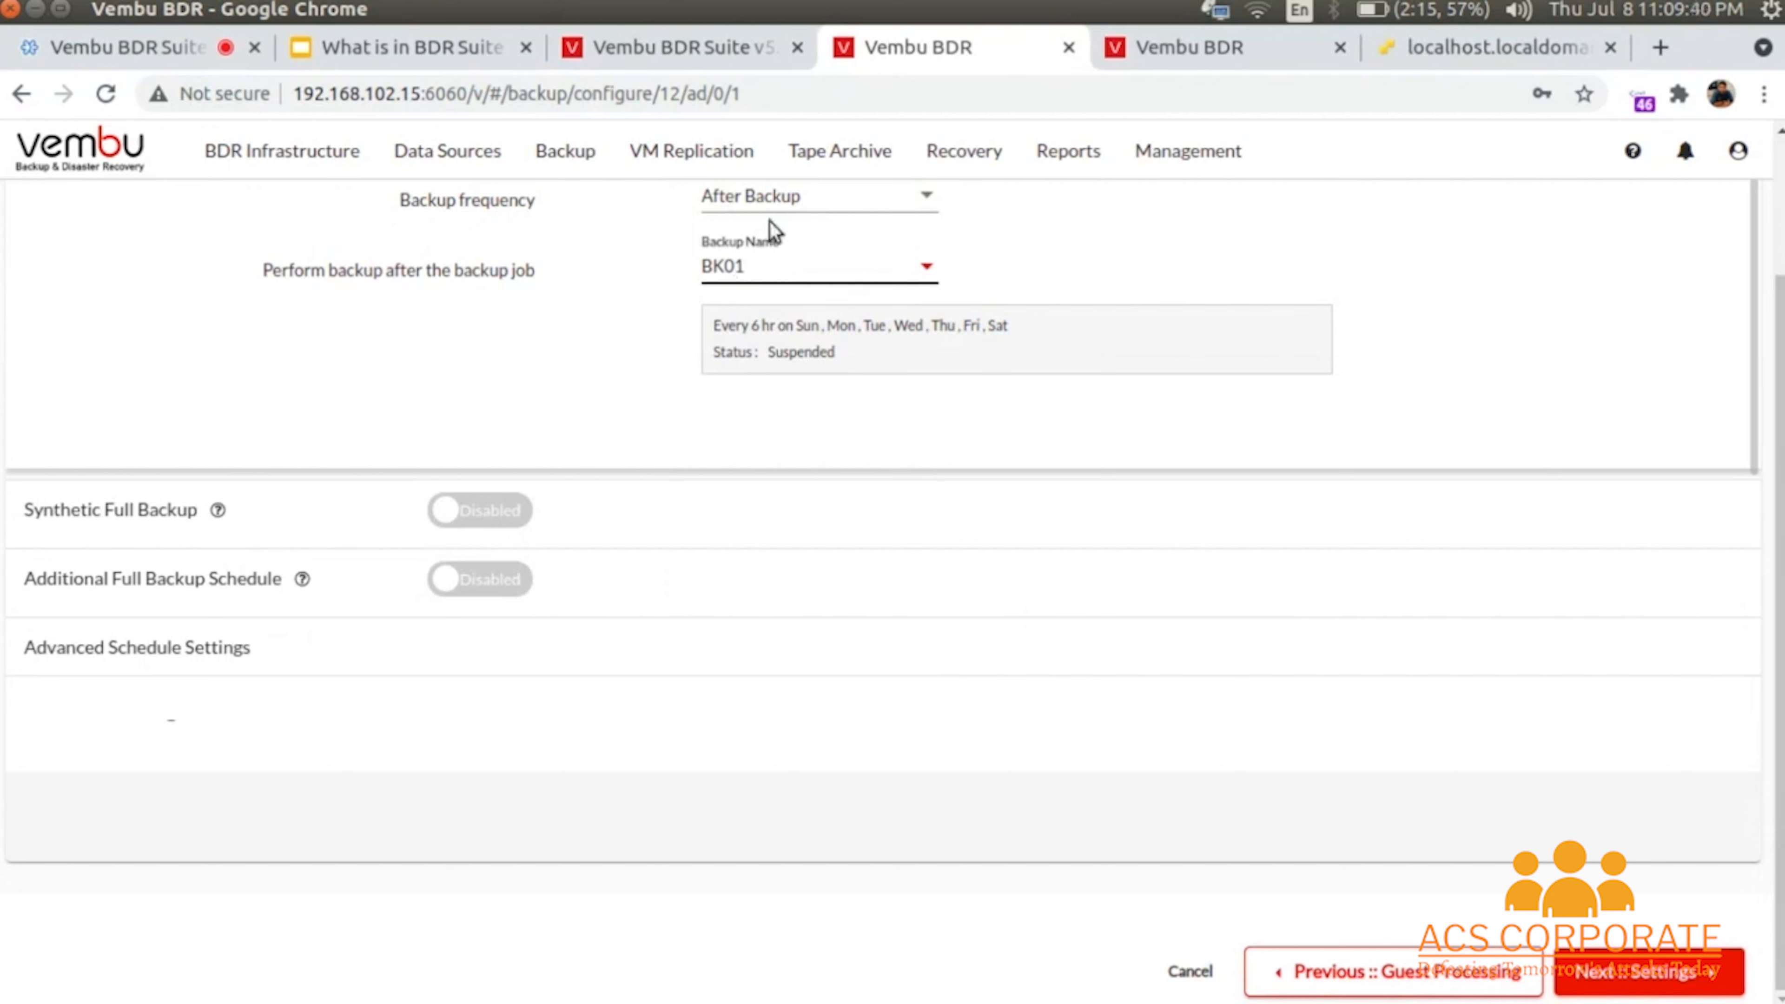
pyautogui.click(777, 204)
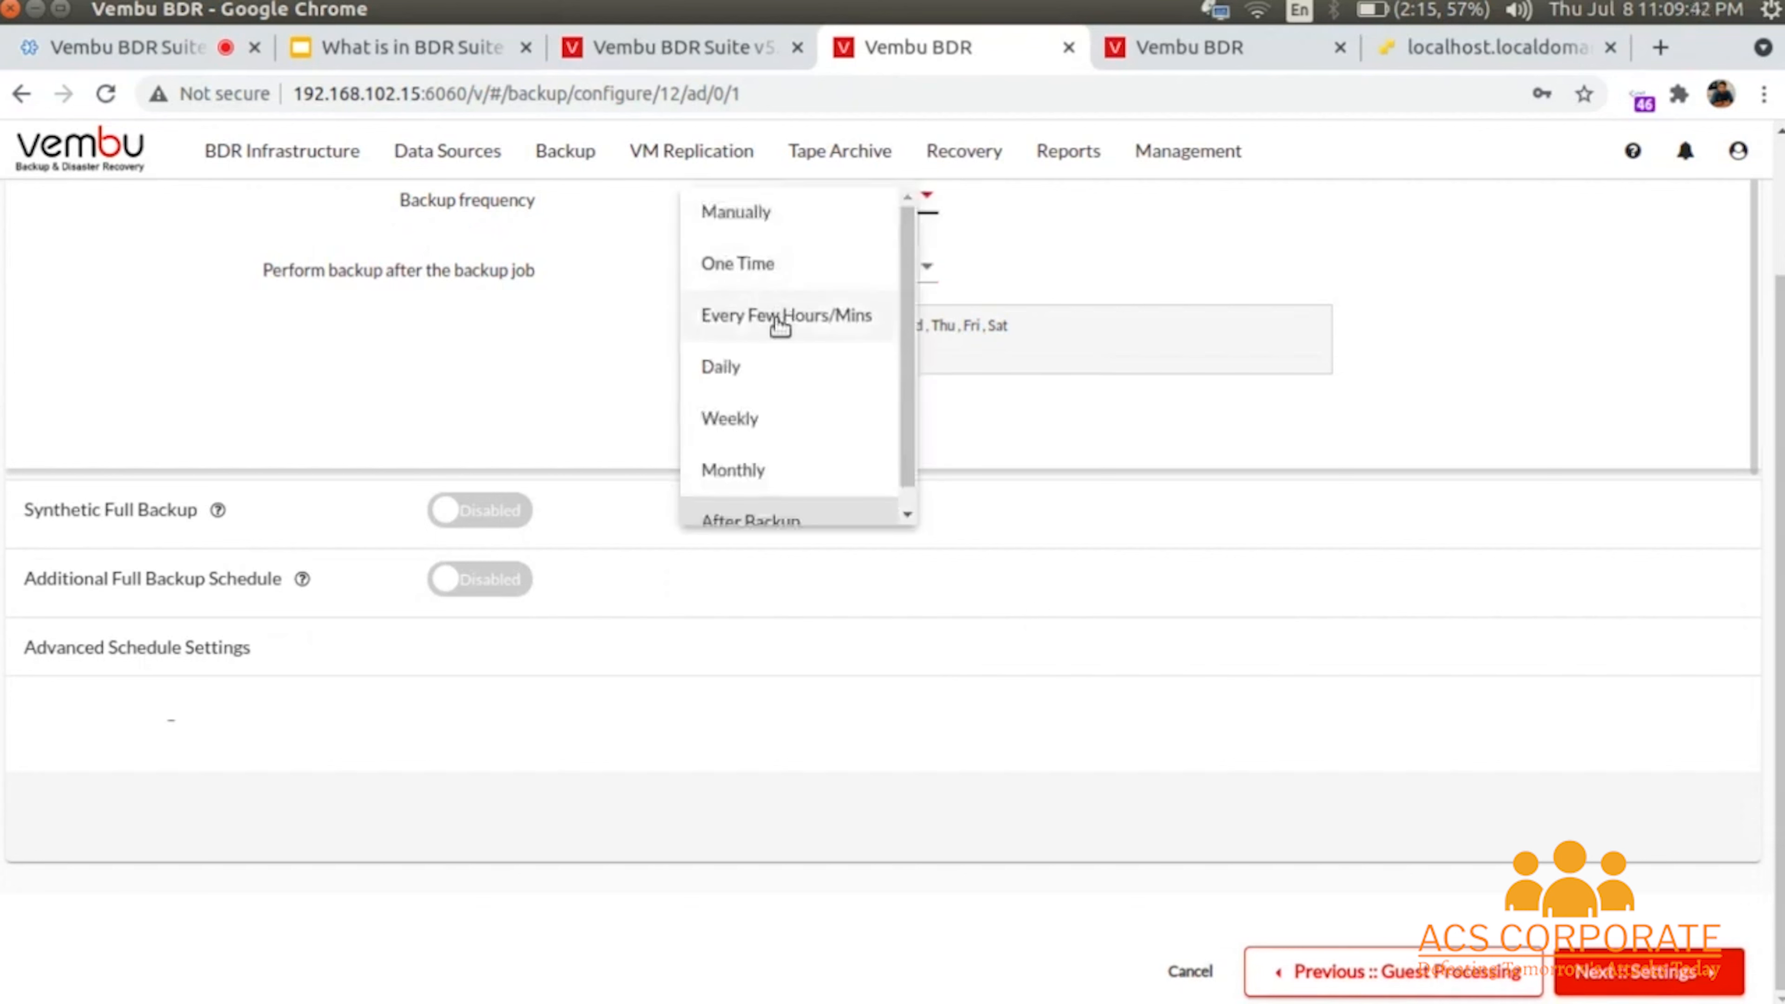
pyautogui.click(777, 323)
pyautogui.click(480, 510)
pyautogui.scroll(-2, 843, 500)
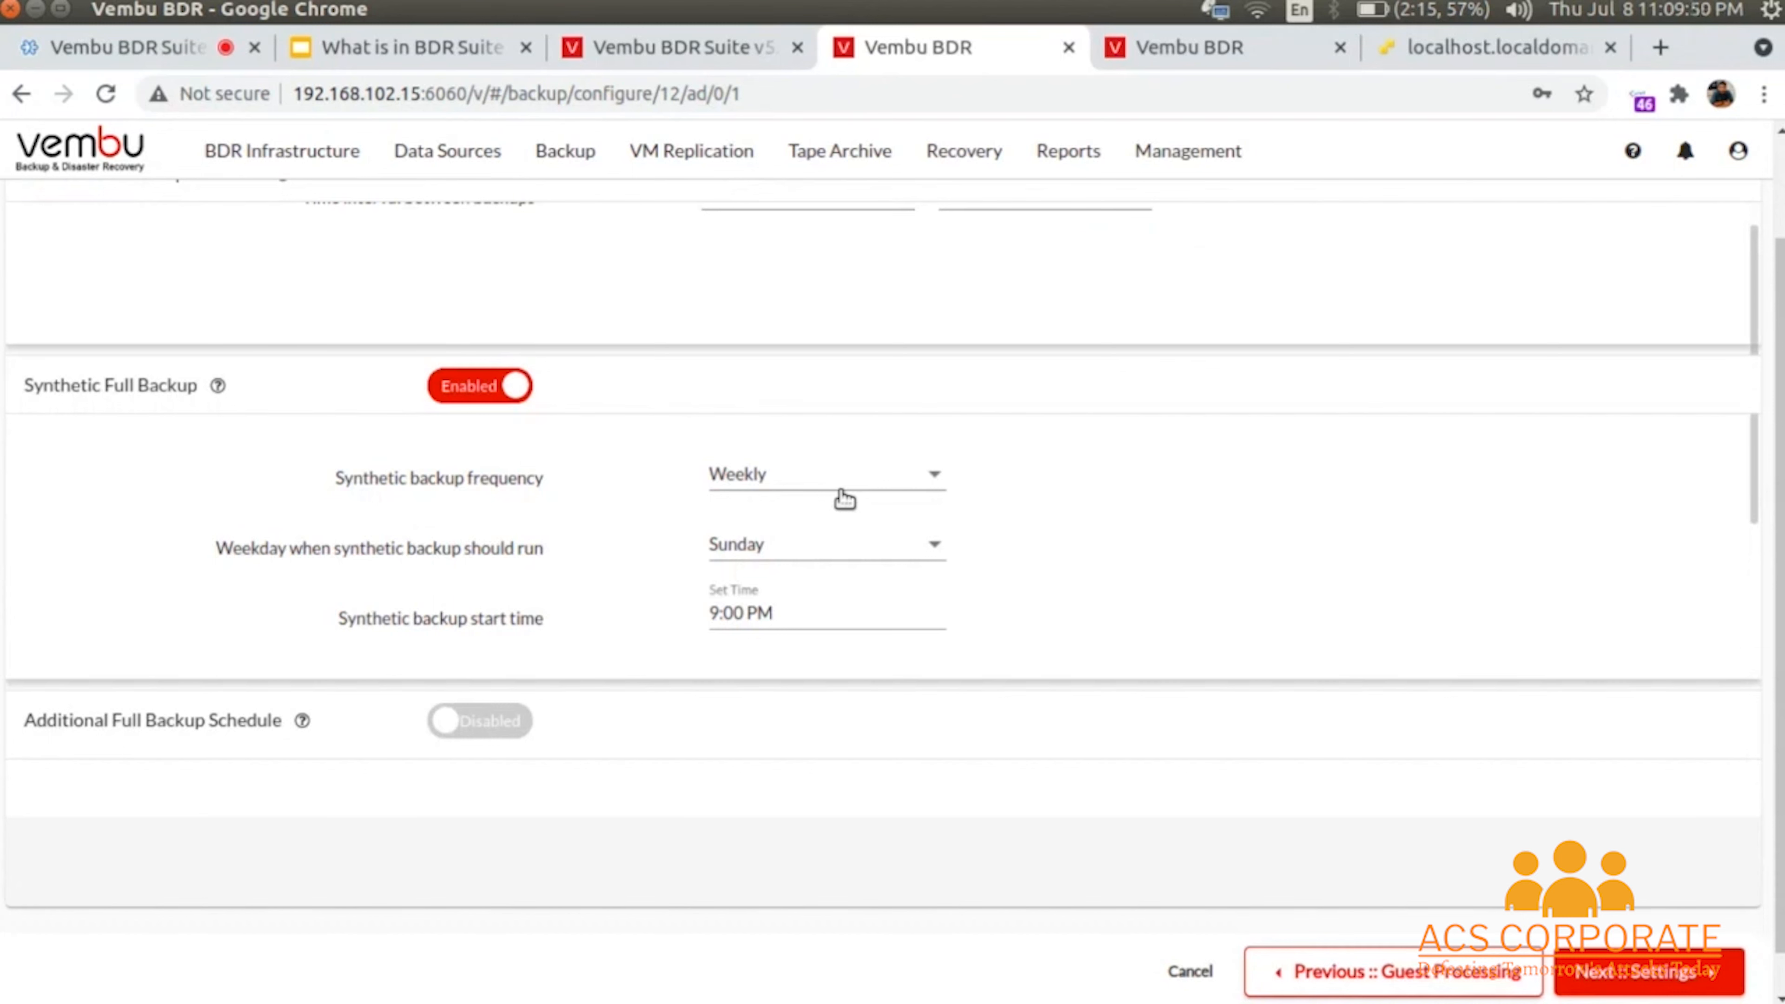
# - Turn on the weekly Sunday 9:00 PM additional full backup schedule
pyautogui.scroll(-1, 843, 499)
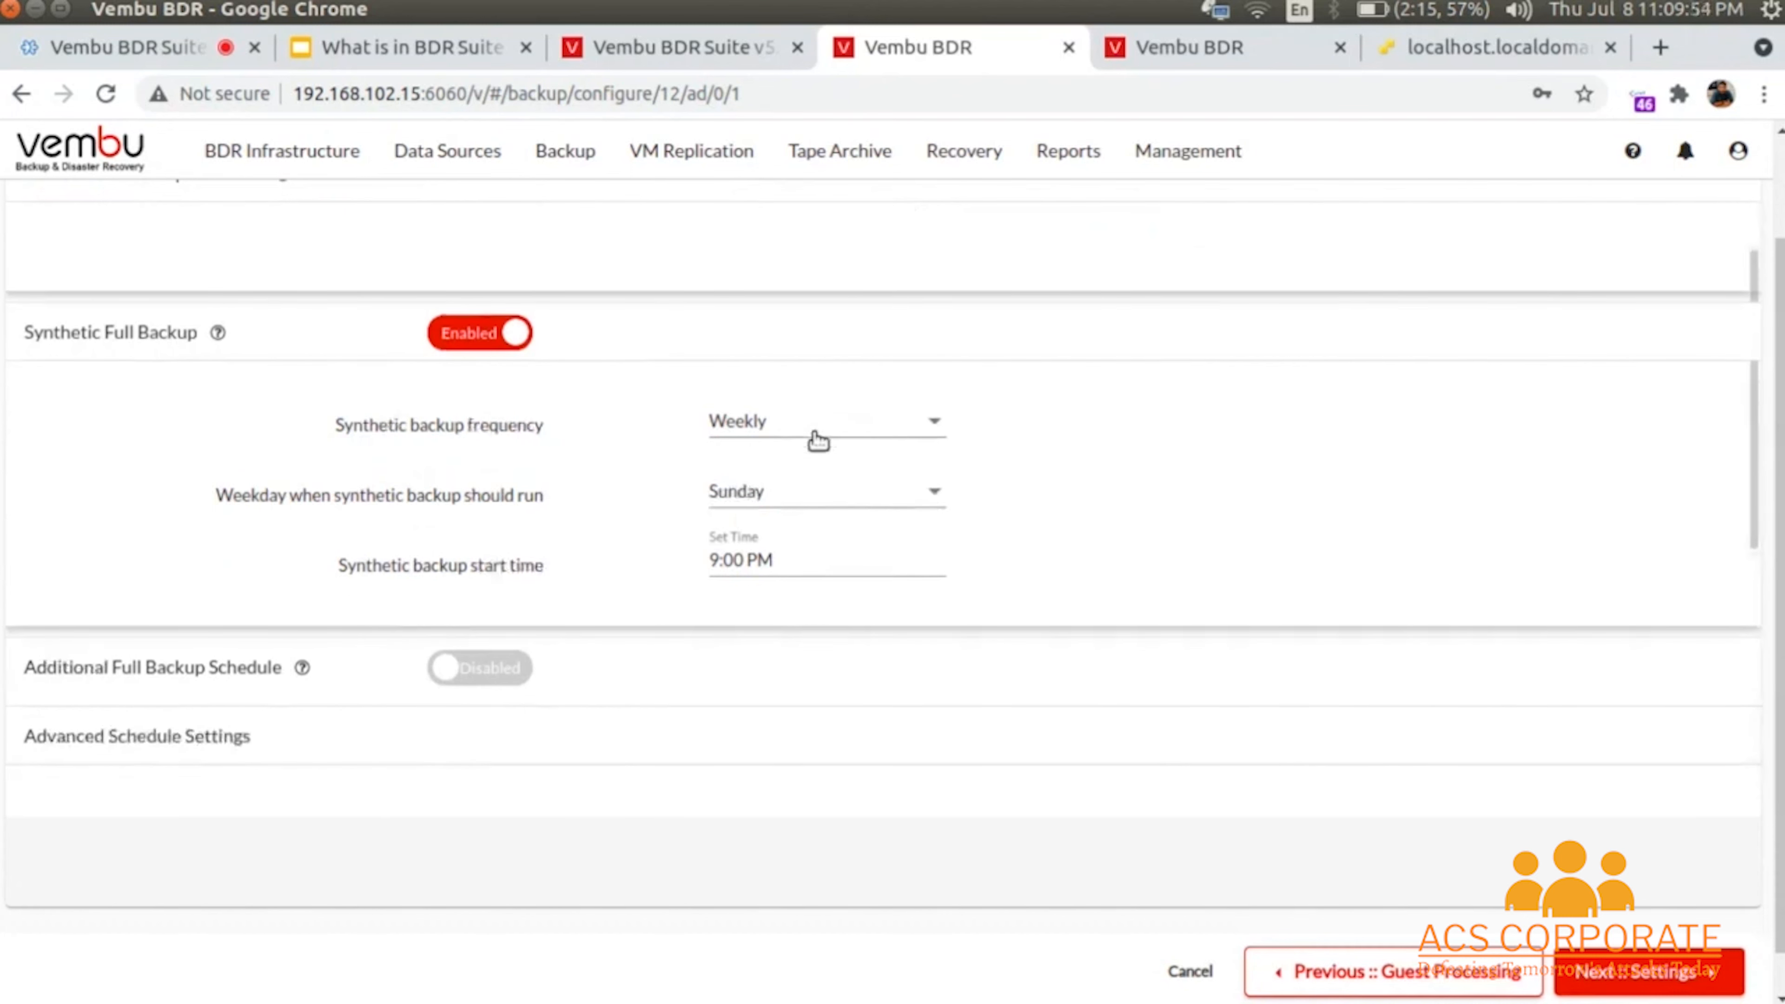
pyautogui.click(511, 678)
pyautogui.scroll(-2, 632, 661)
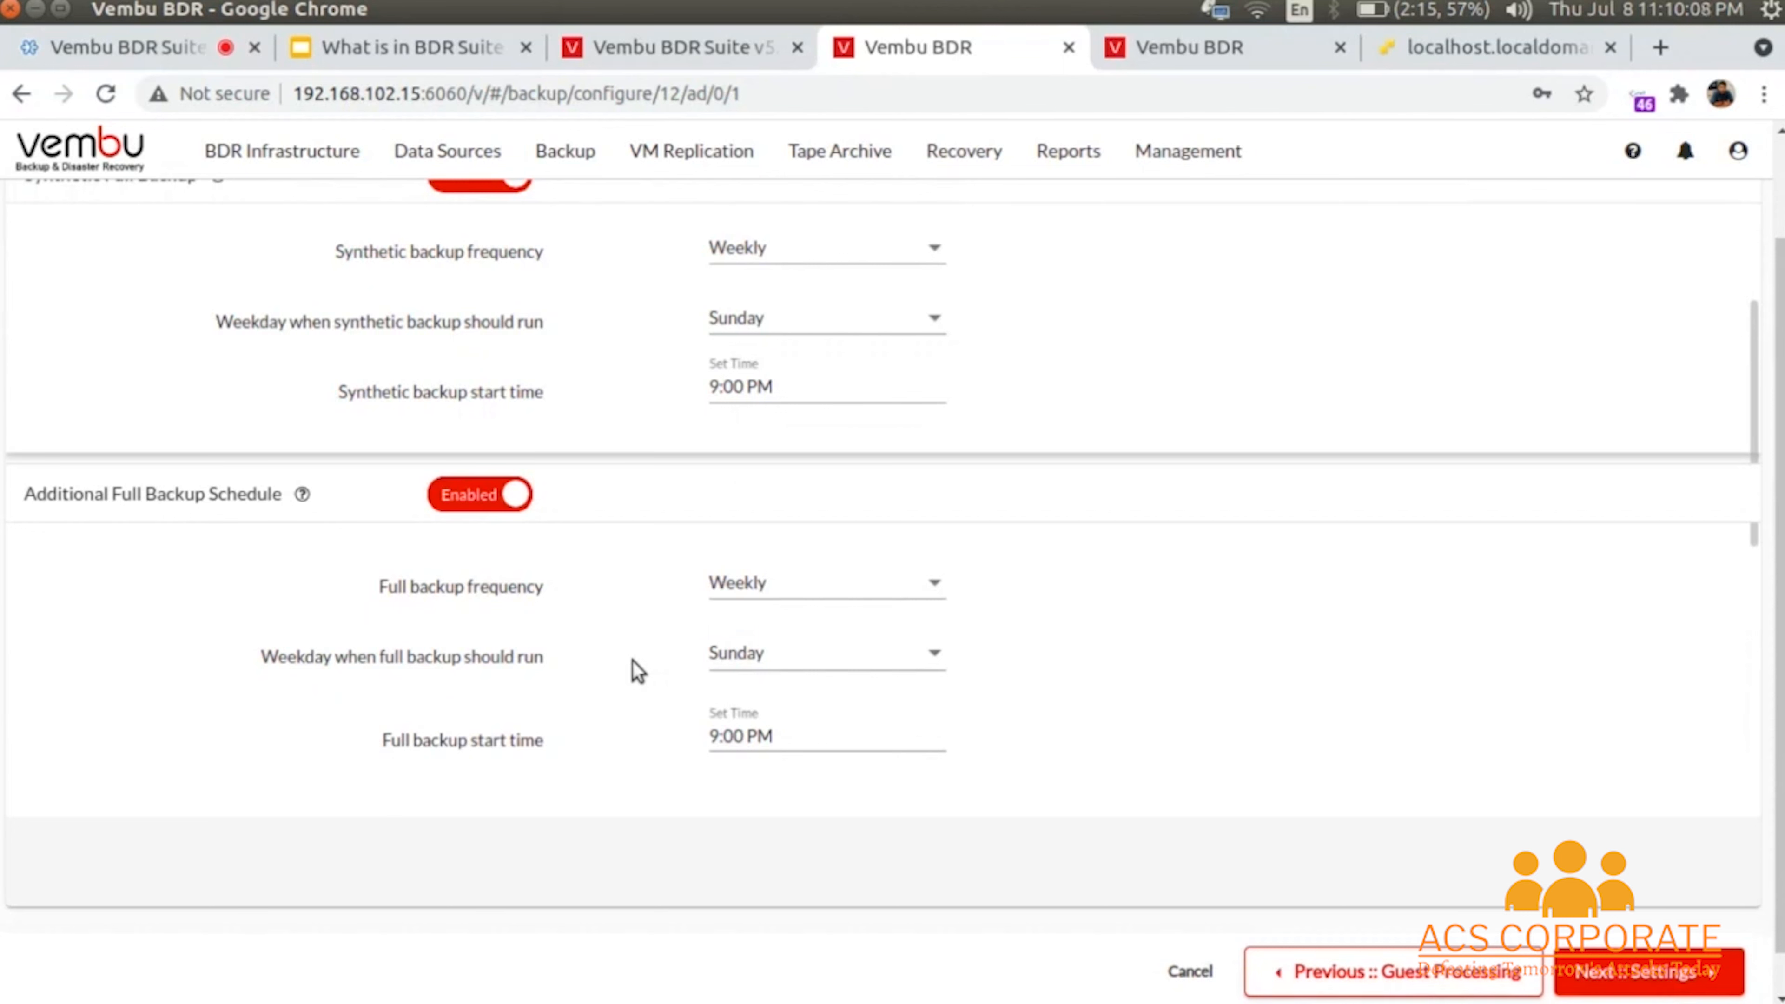
pyautogui.scroll(-5, 633, 661)
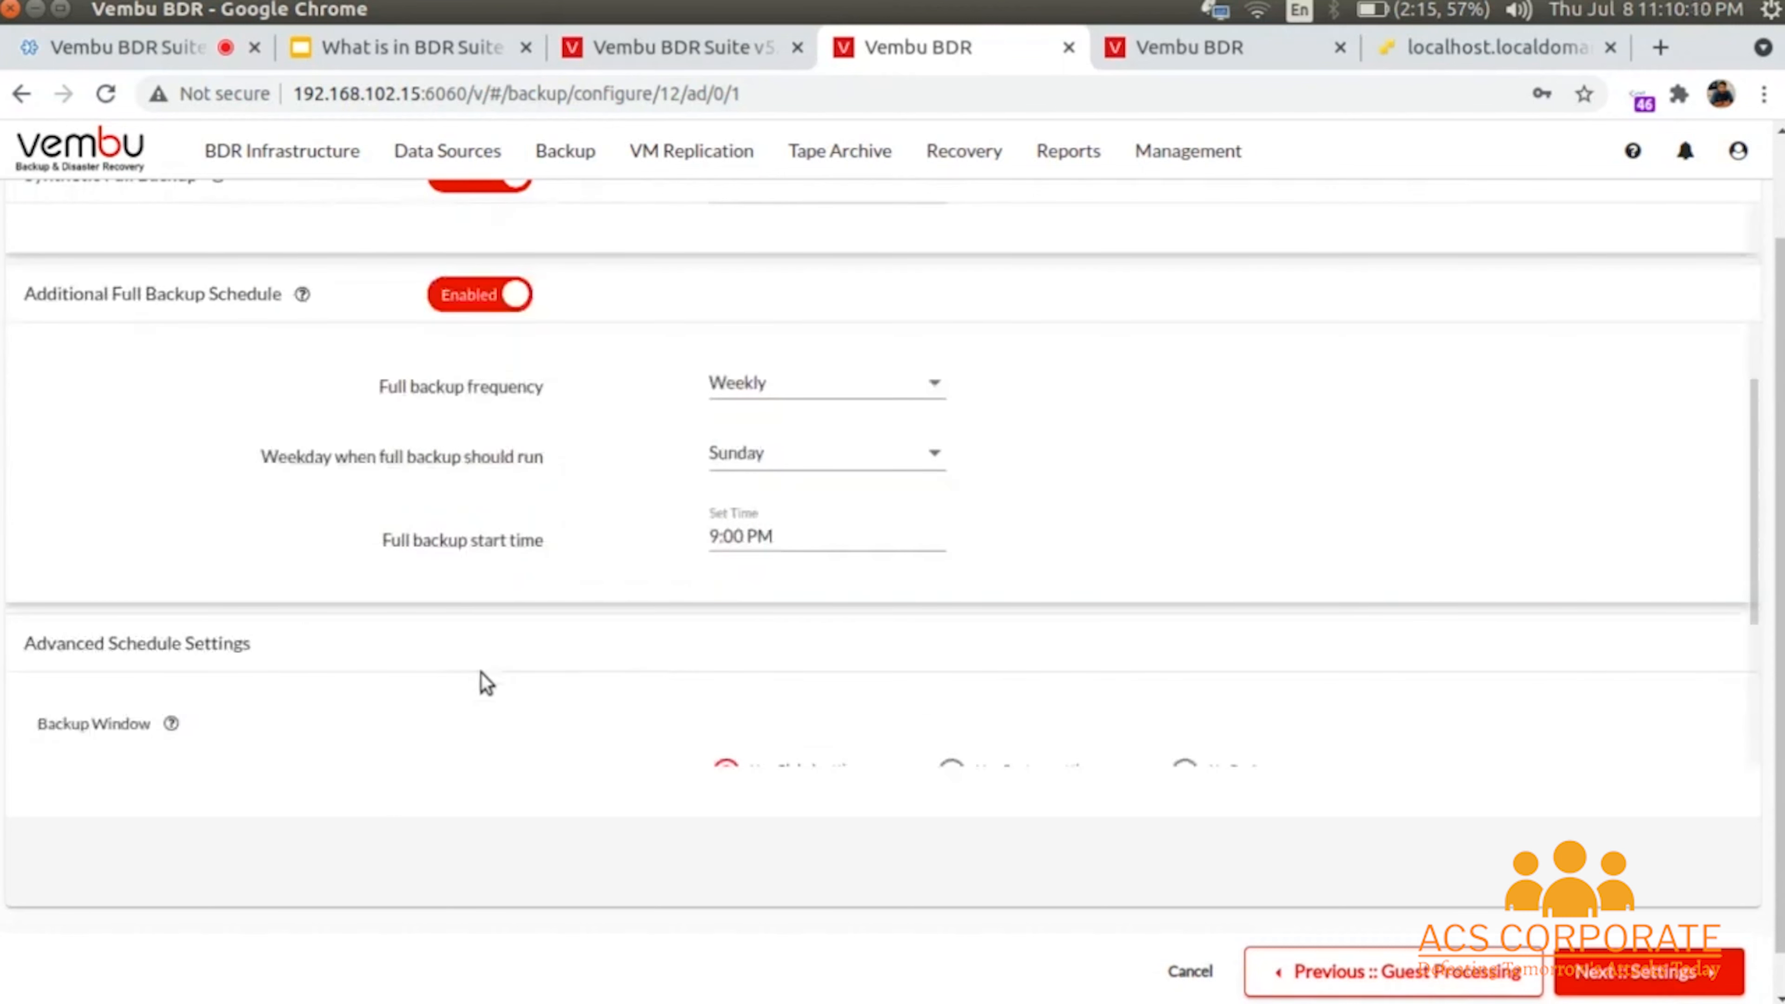
# - Switch the backup window to custom settings with No Preference
pyautogui.moveTo(37, 576); pyautogui.dragTo(152, 583)
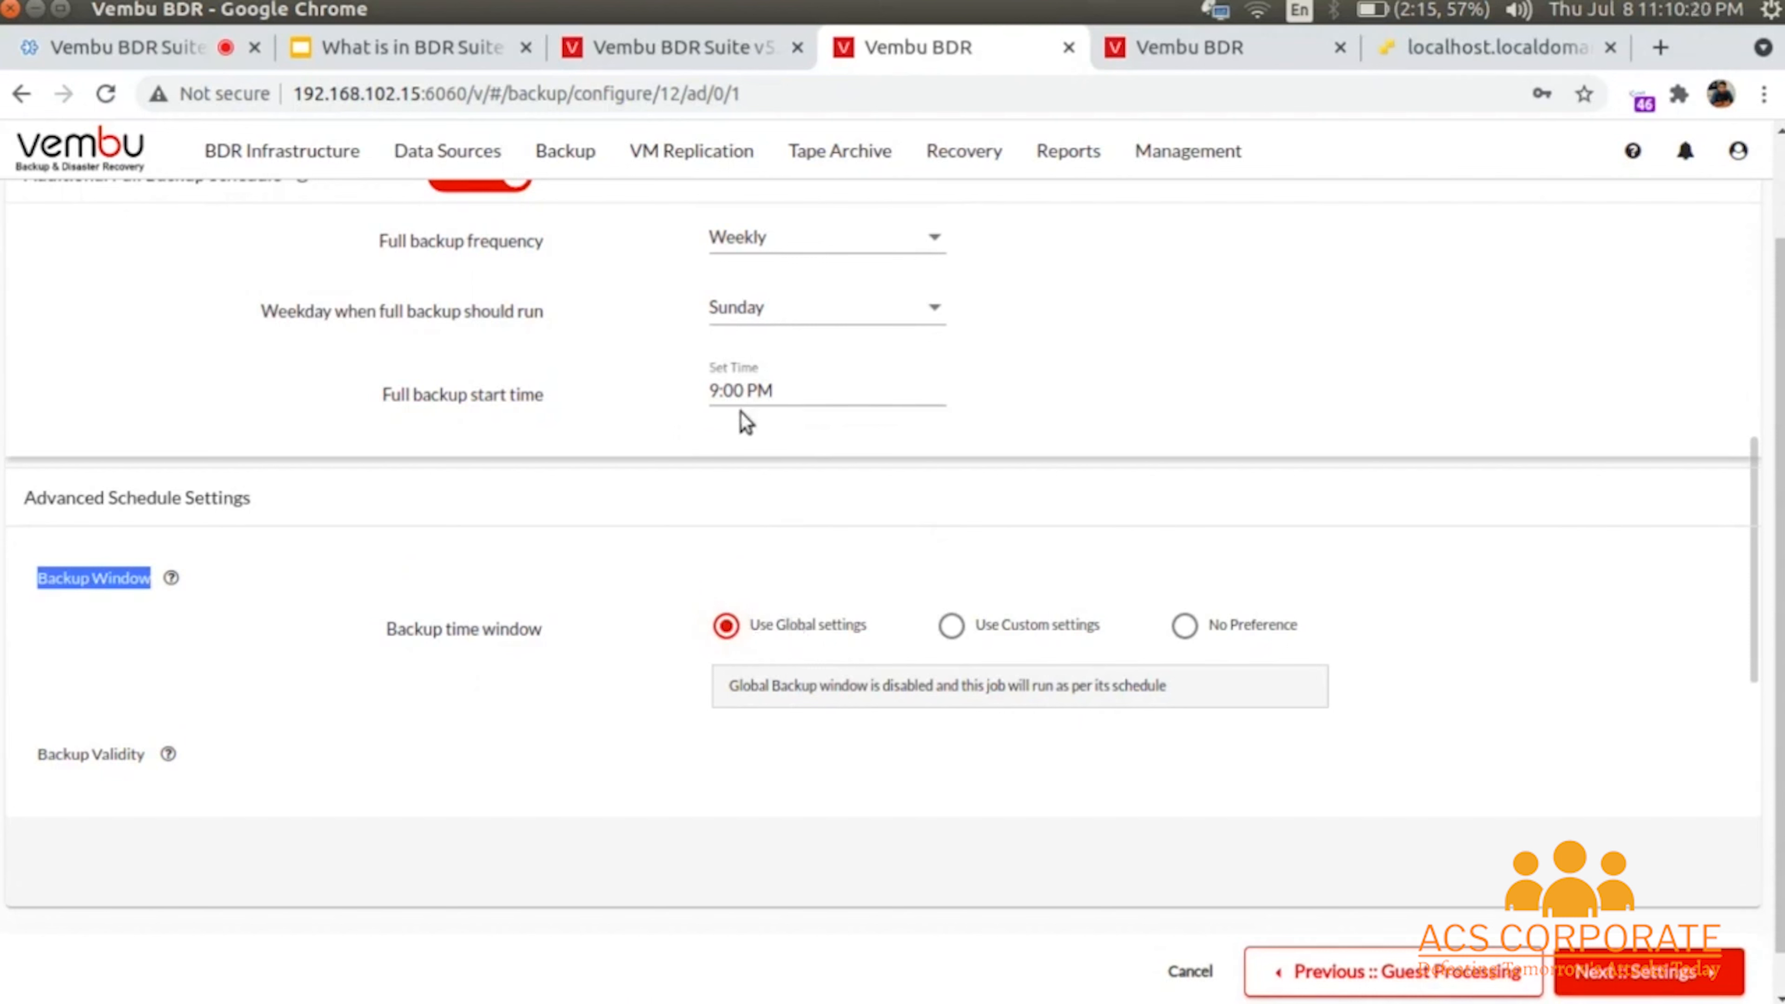
pyautogui.click(1005, 632)
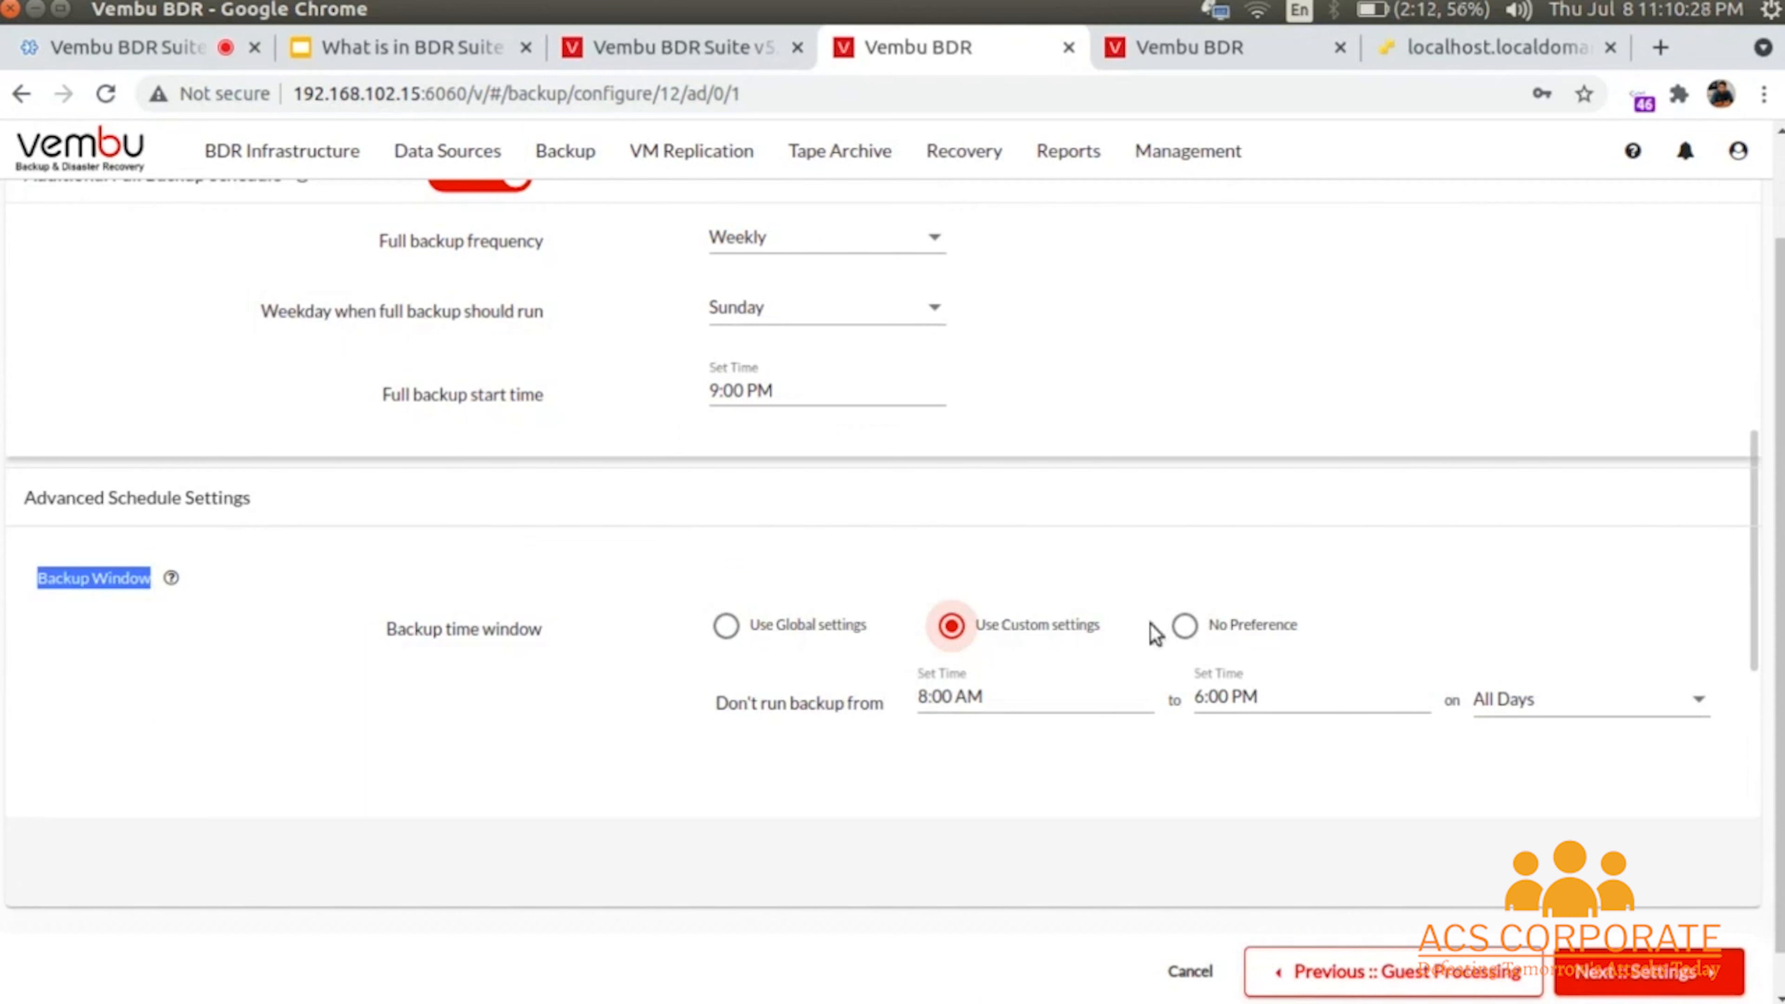
pyautogui.click(1180, 628)
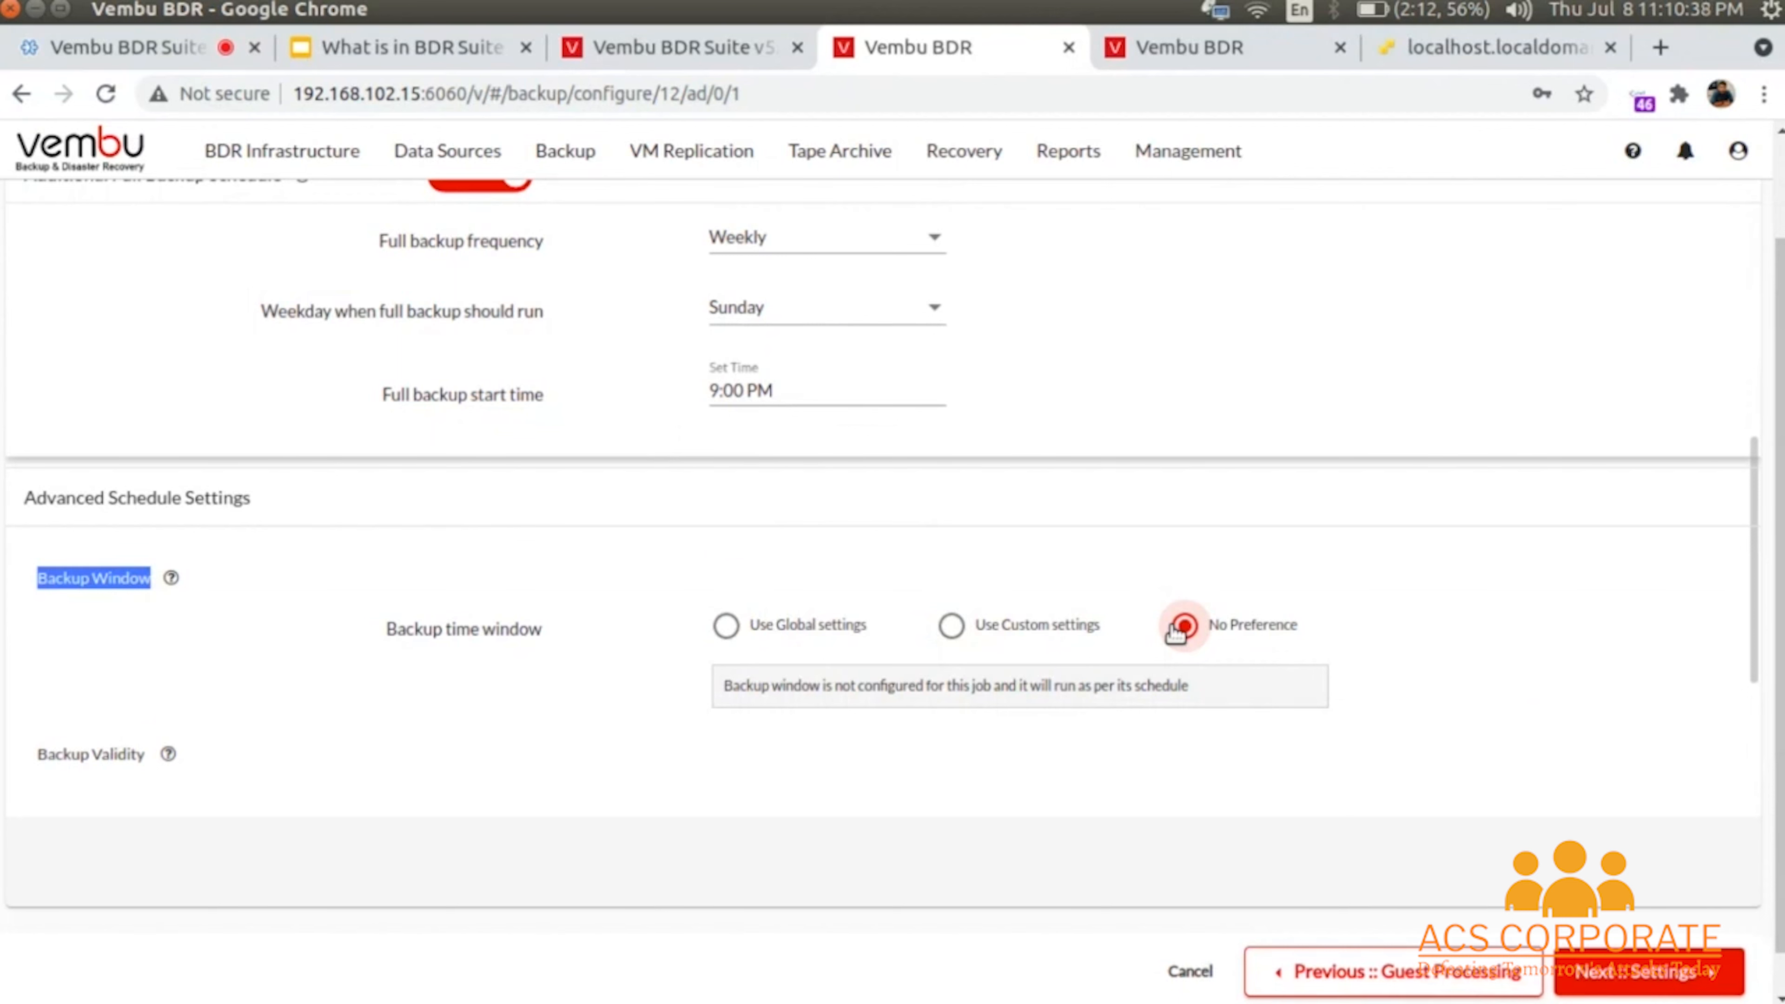
pyautogui.scroll(-2, 591, 735)
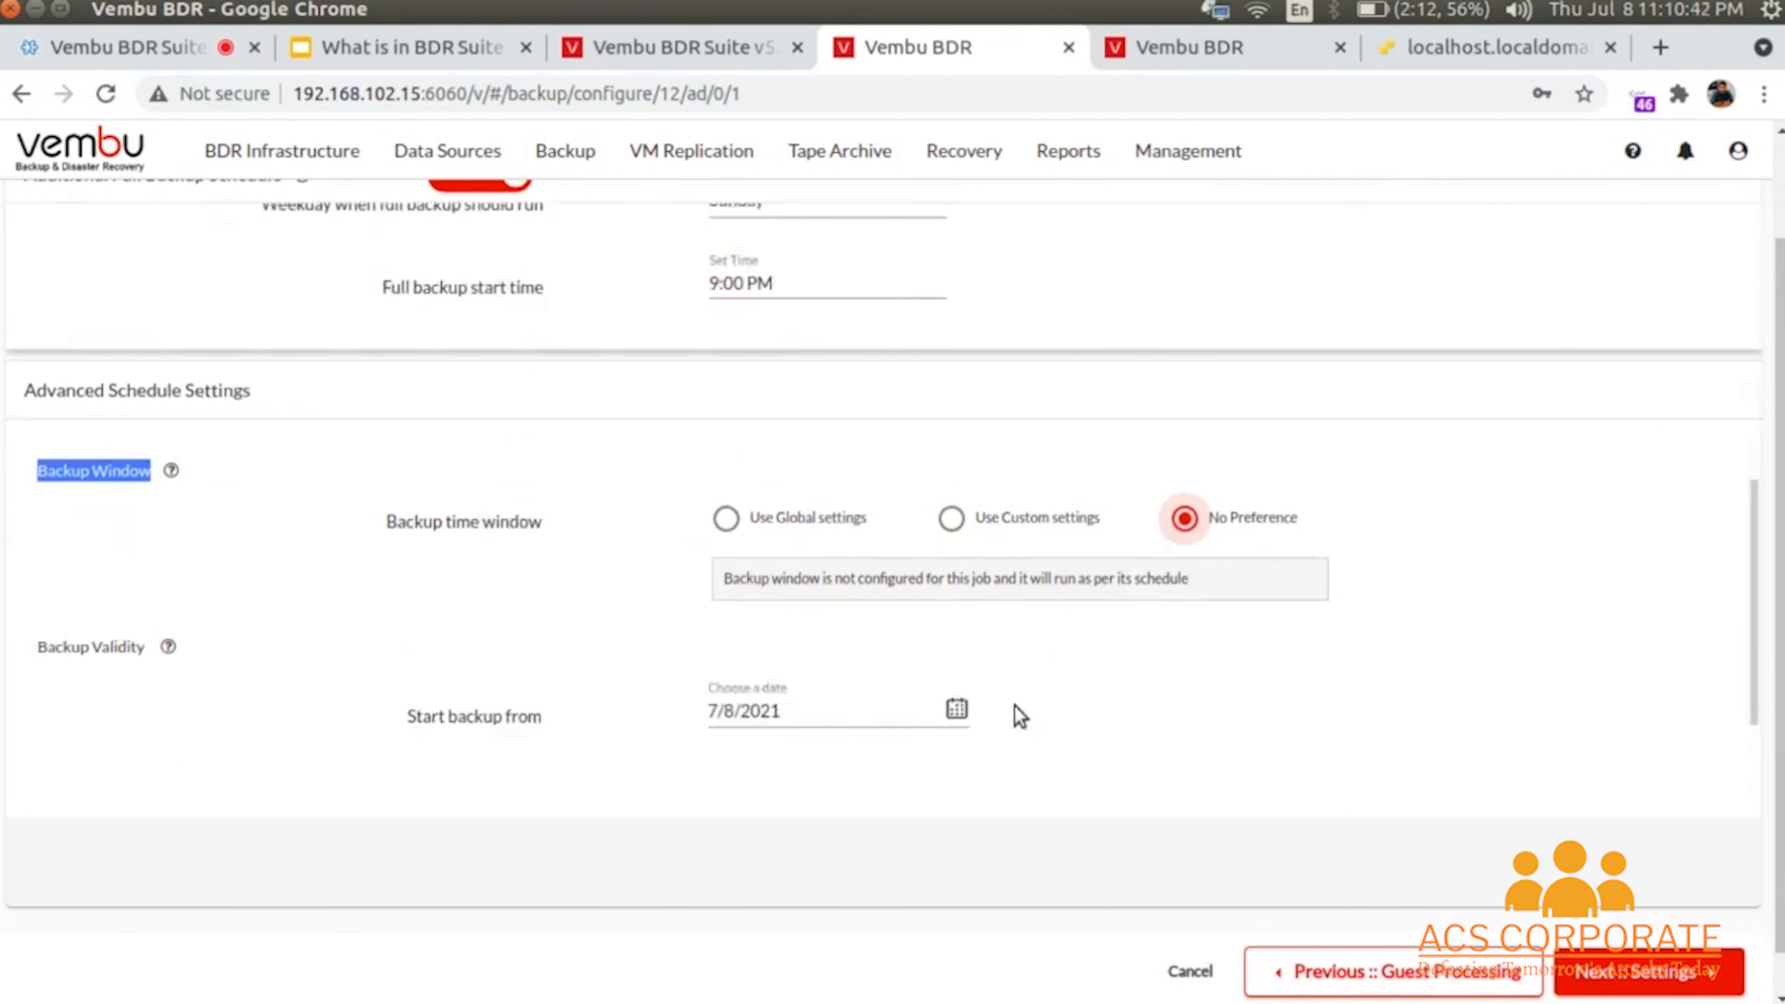
pyautogui.scroll(-3, 1019, 716)
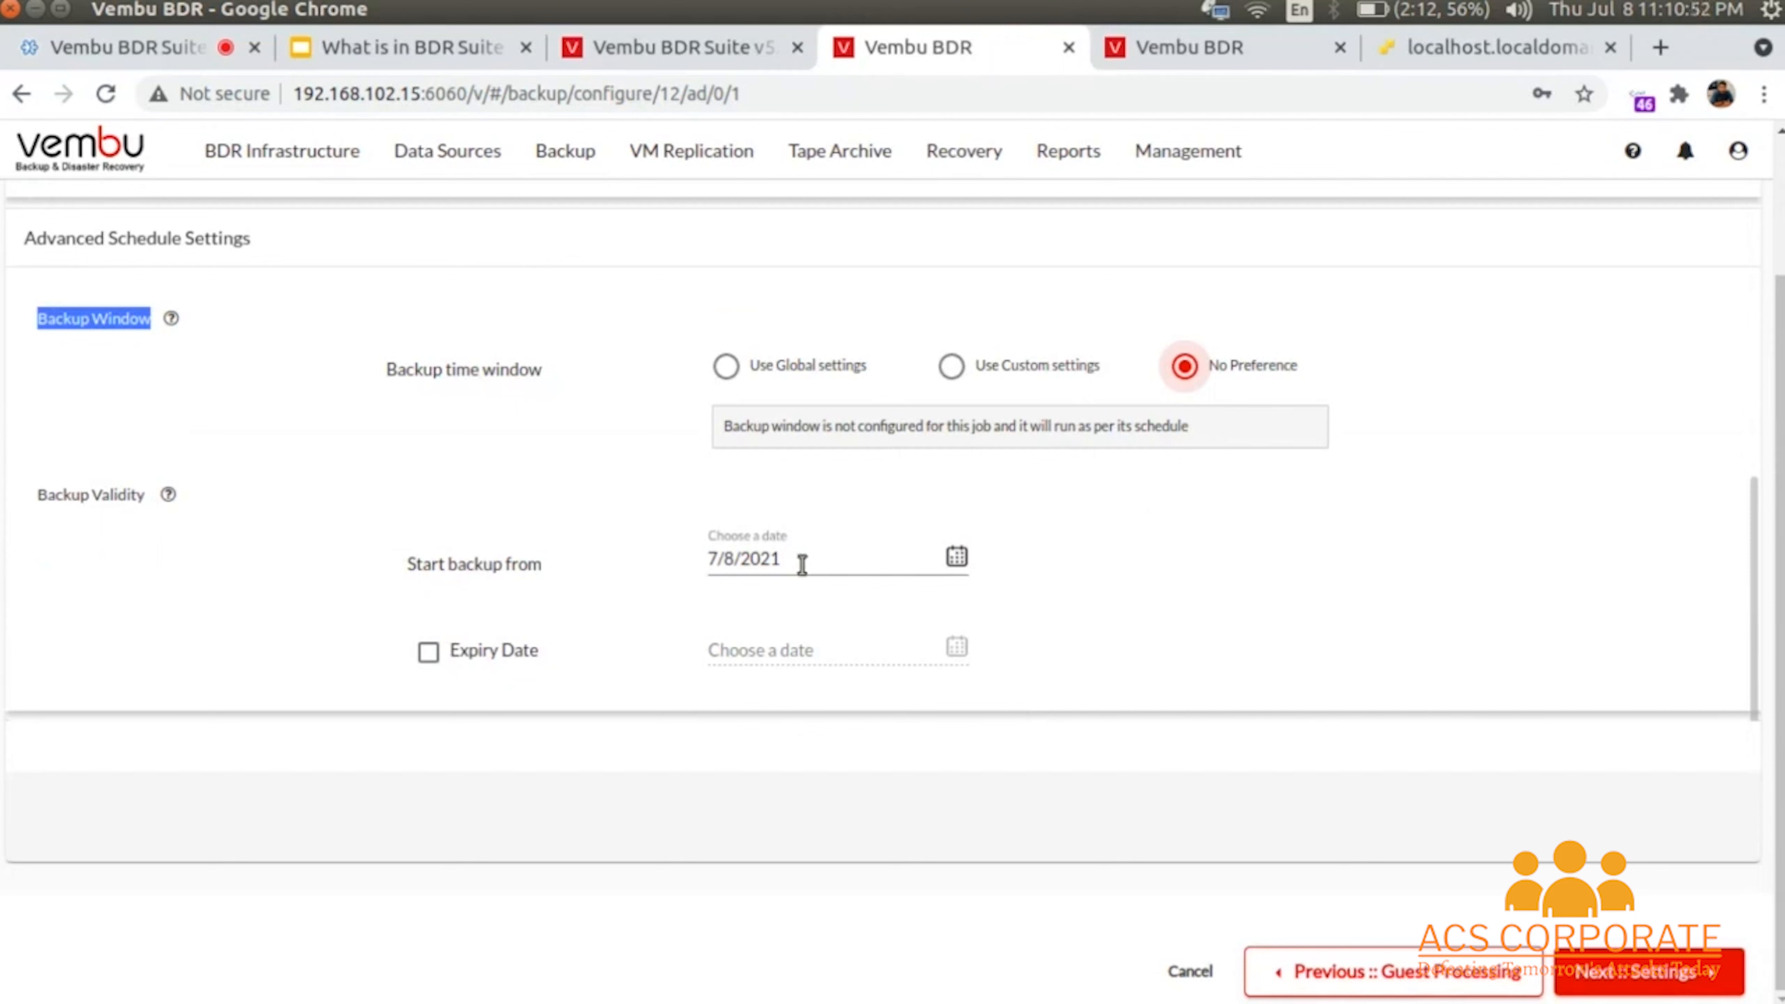
# - Restore the global backup window and make the backup valid from 7/8/2021 to 7/17/2021
pyautogui.click(430, 654)
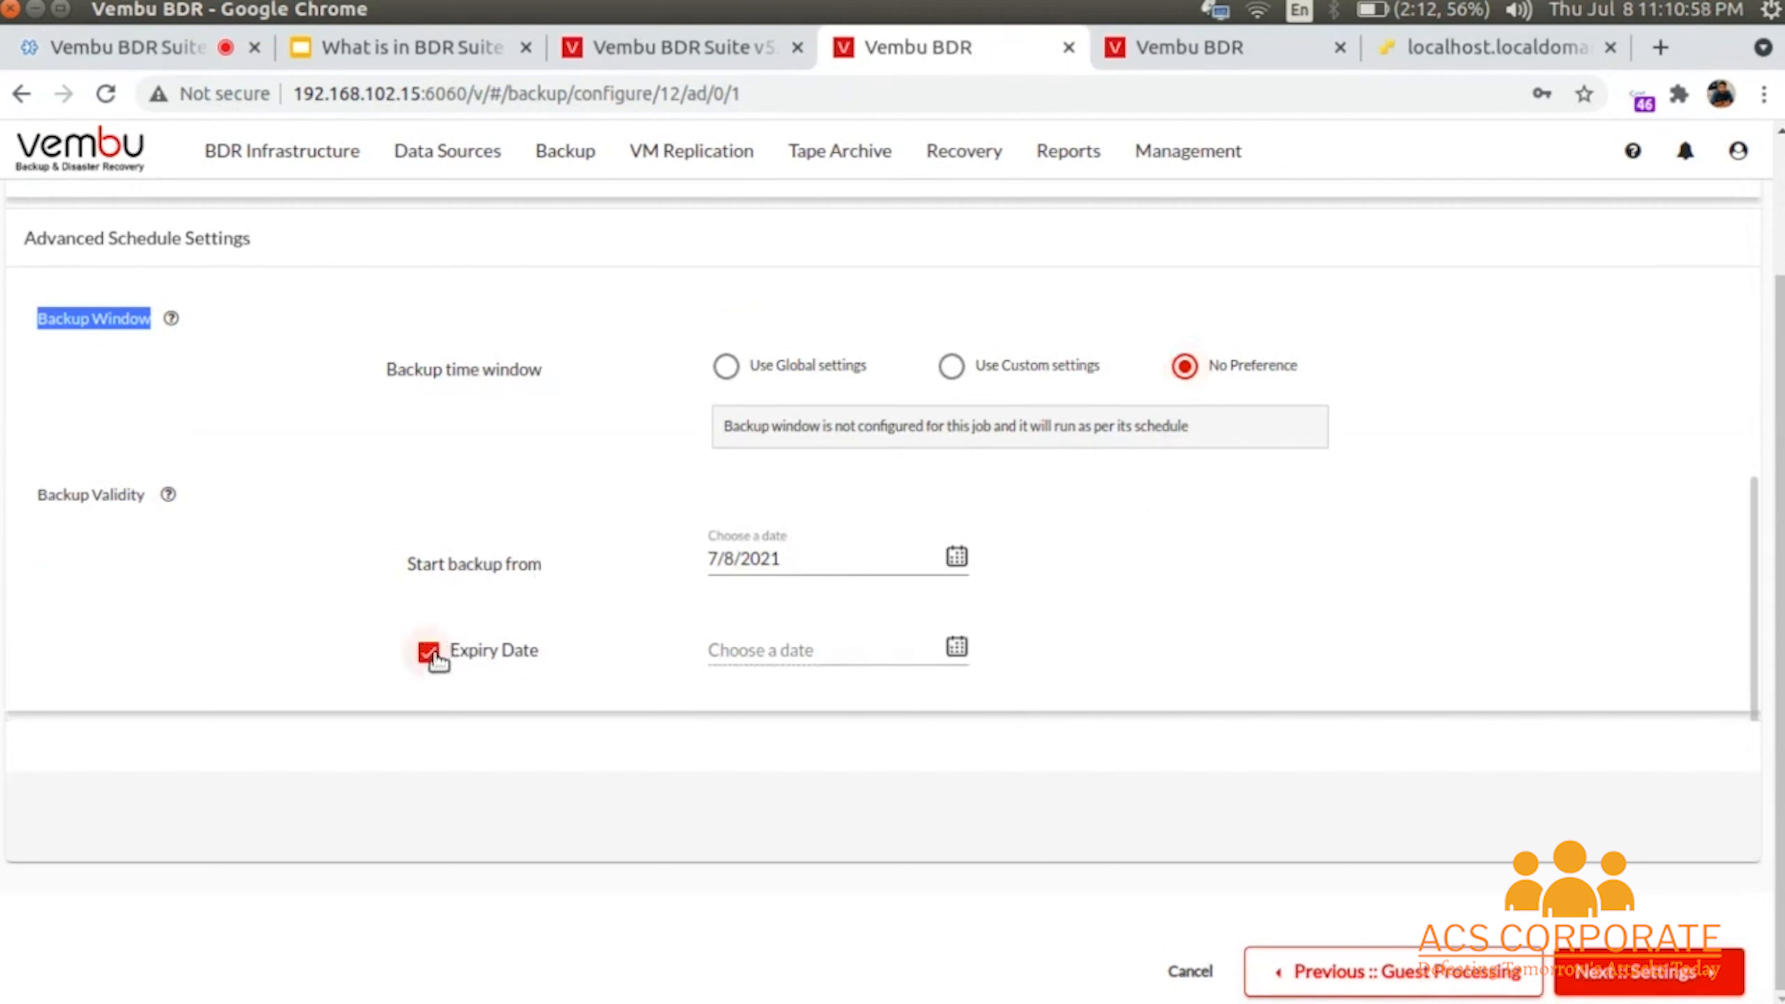
pyautogui.click(313, 507)
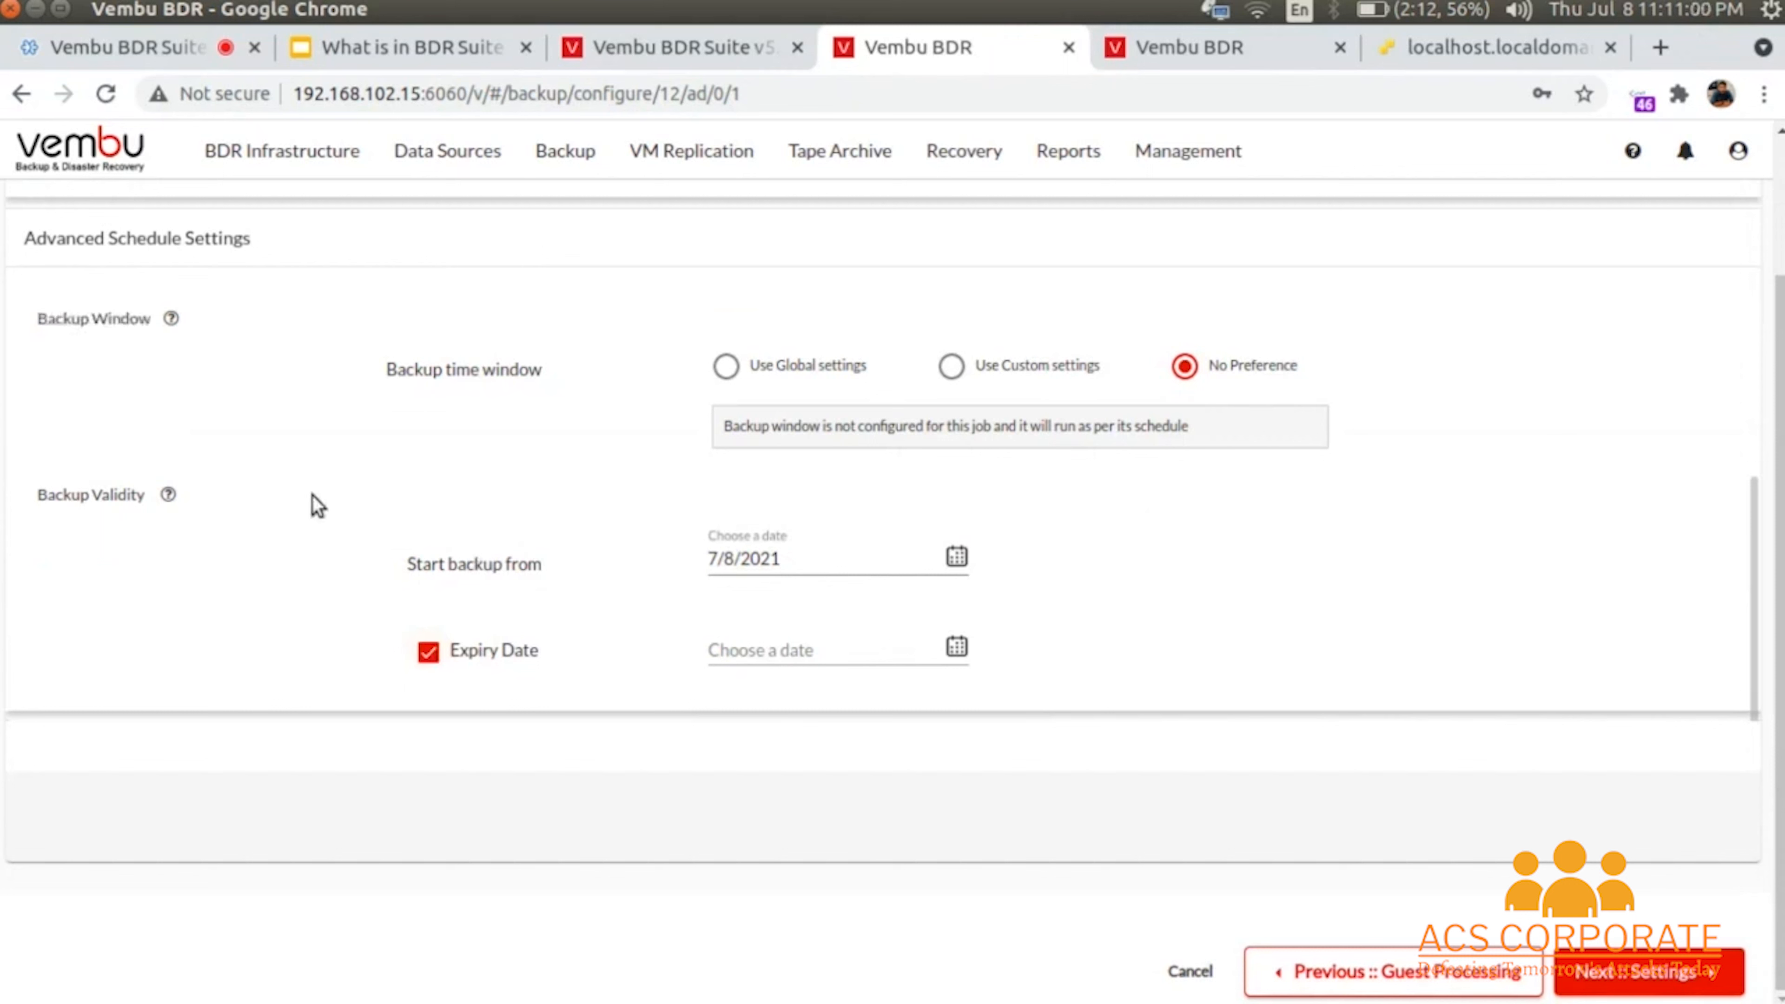
pyautogui.click(726, 366)
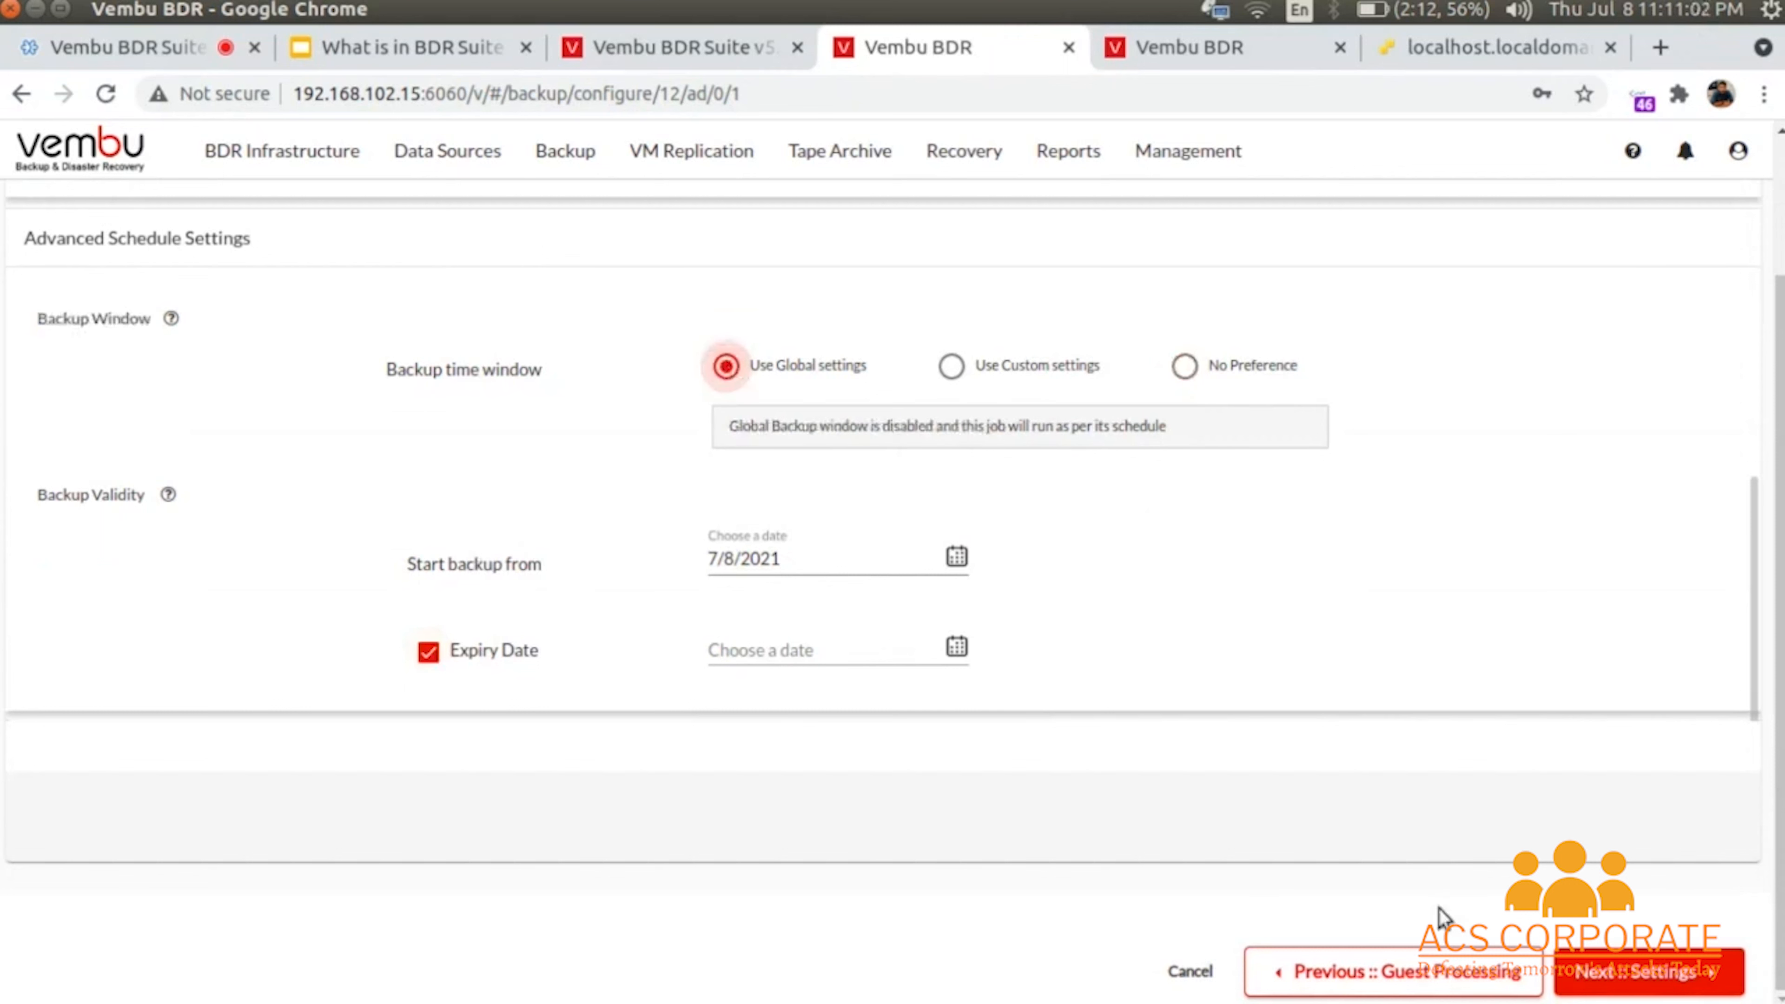
pyautogui.click(1609, 969)
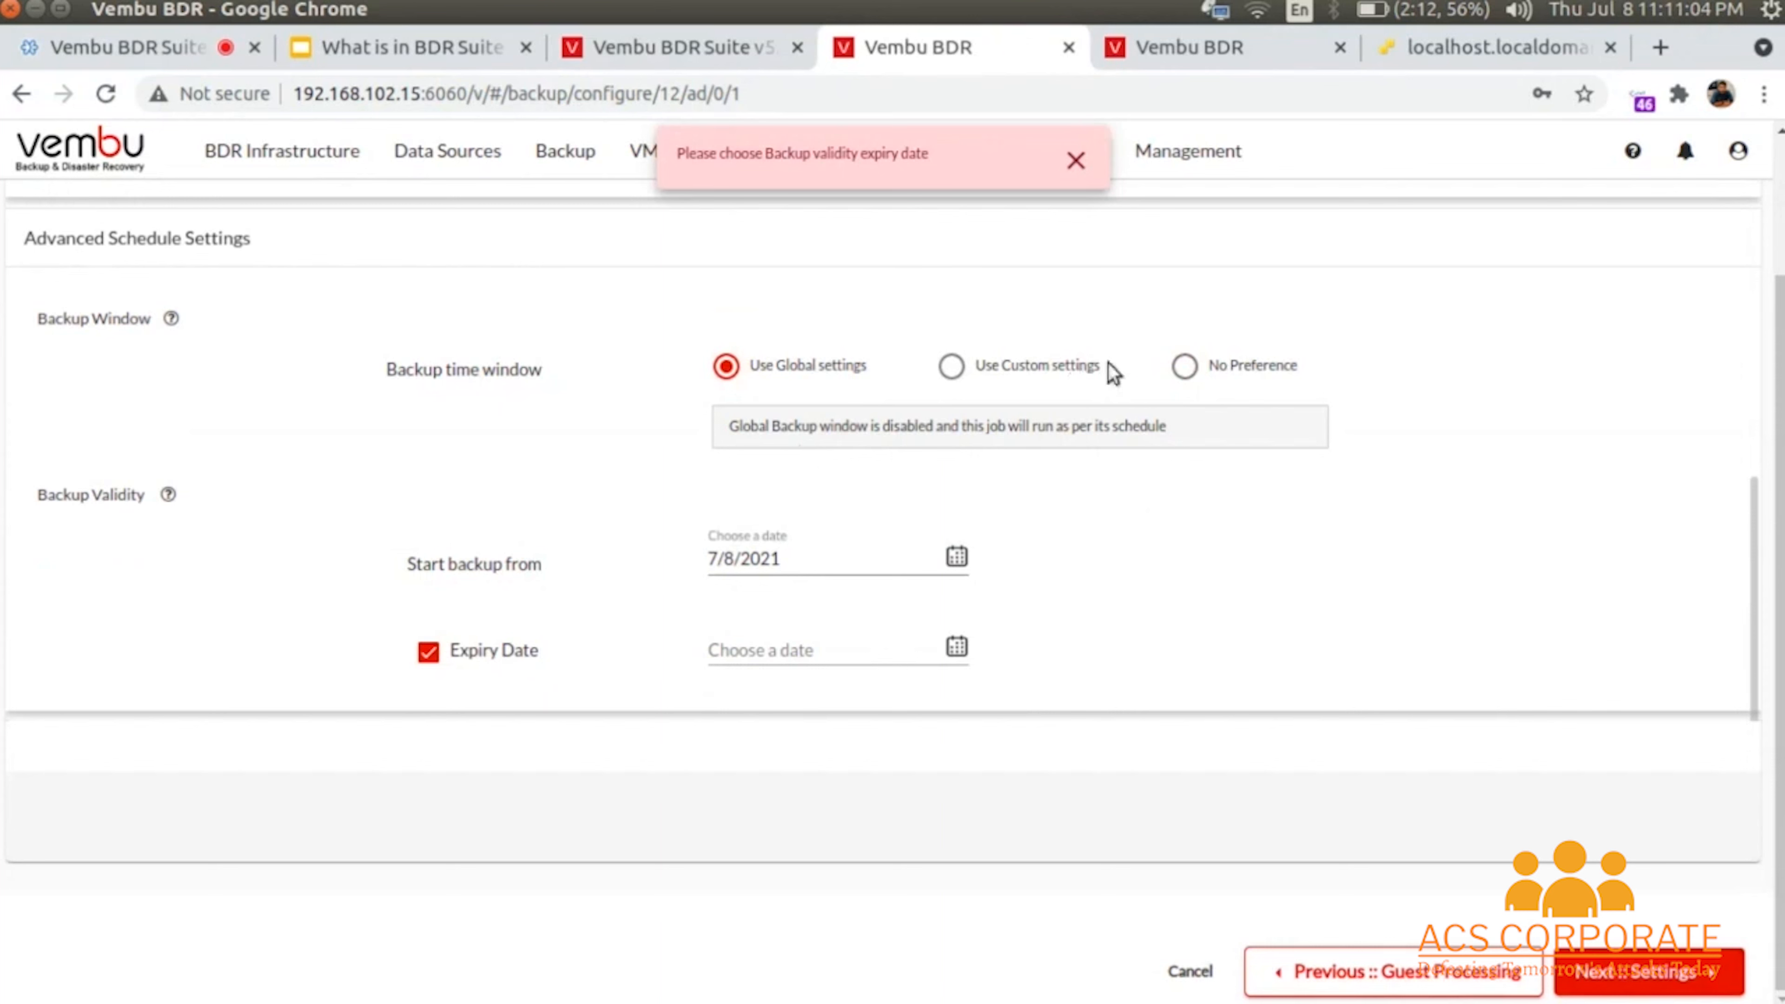
pyautogui.click(798, 649)
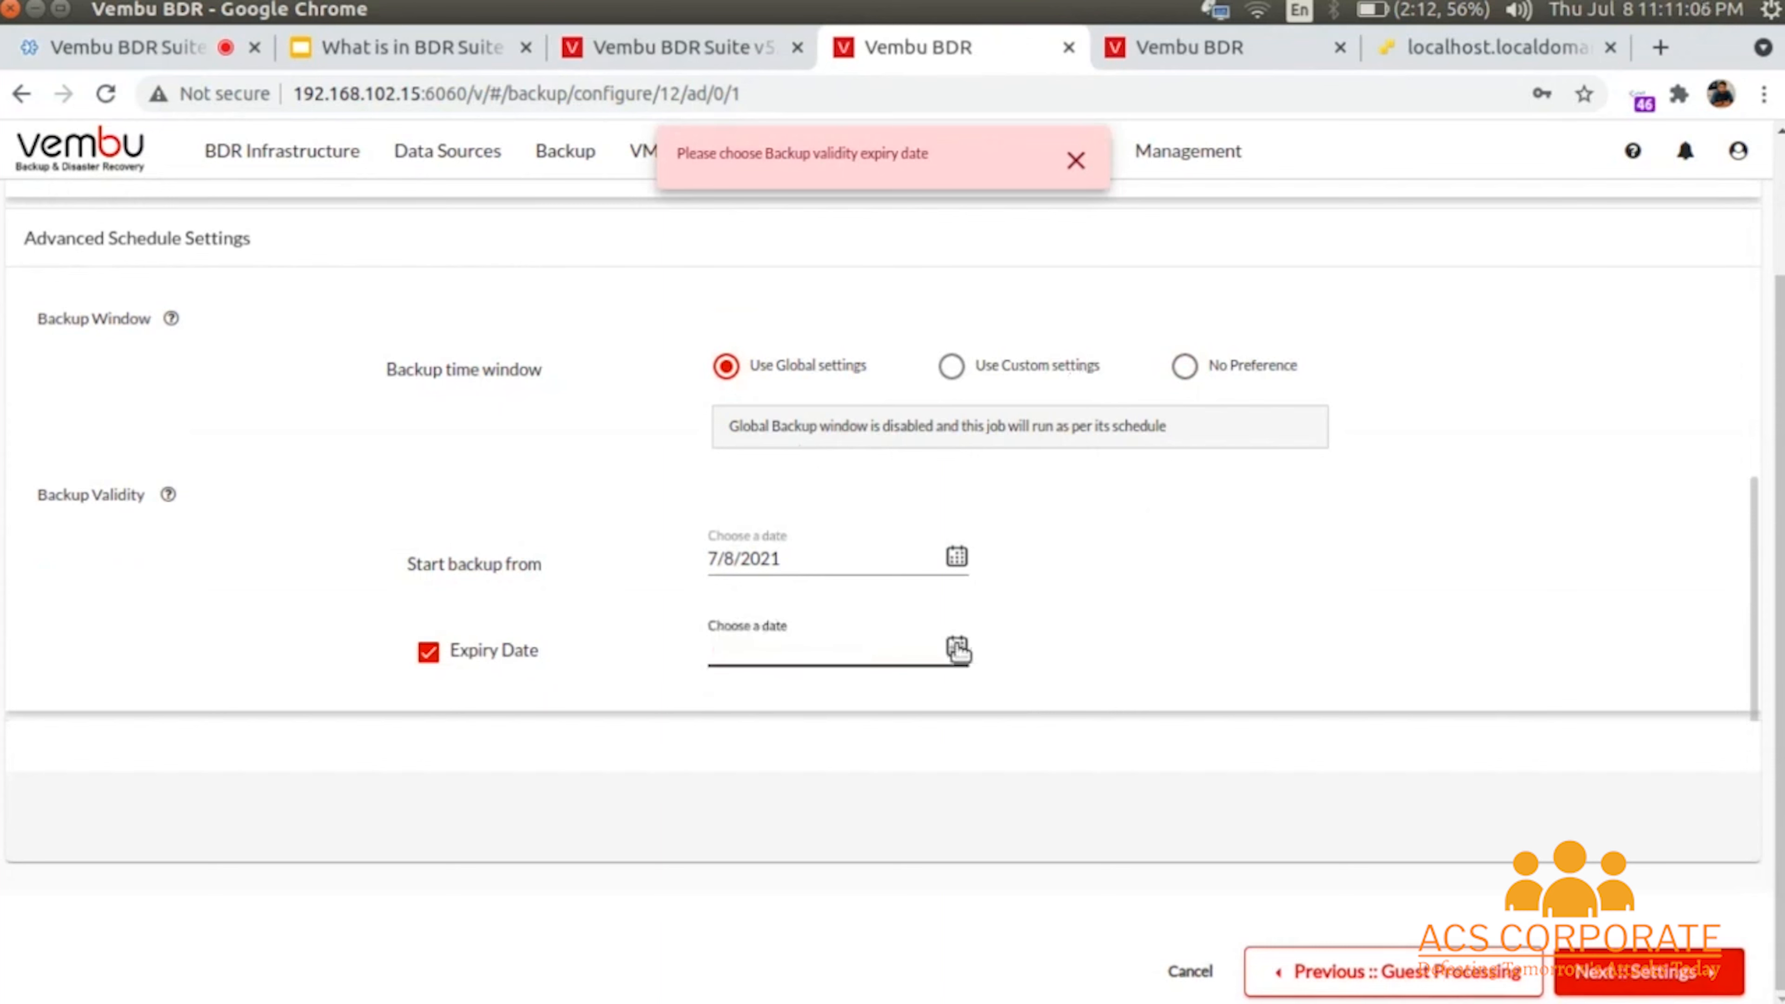
pyautogui.click(957, 647)
pyautogui.click(906, 802)
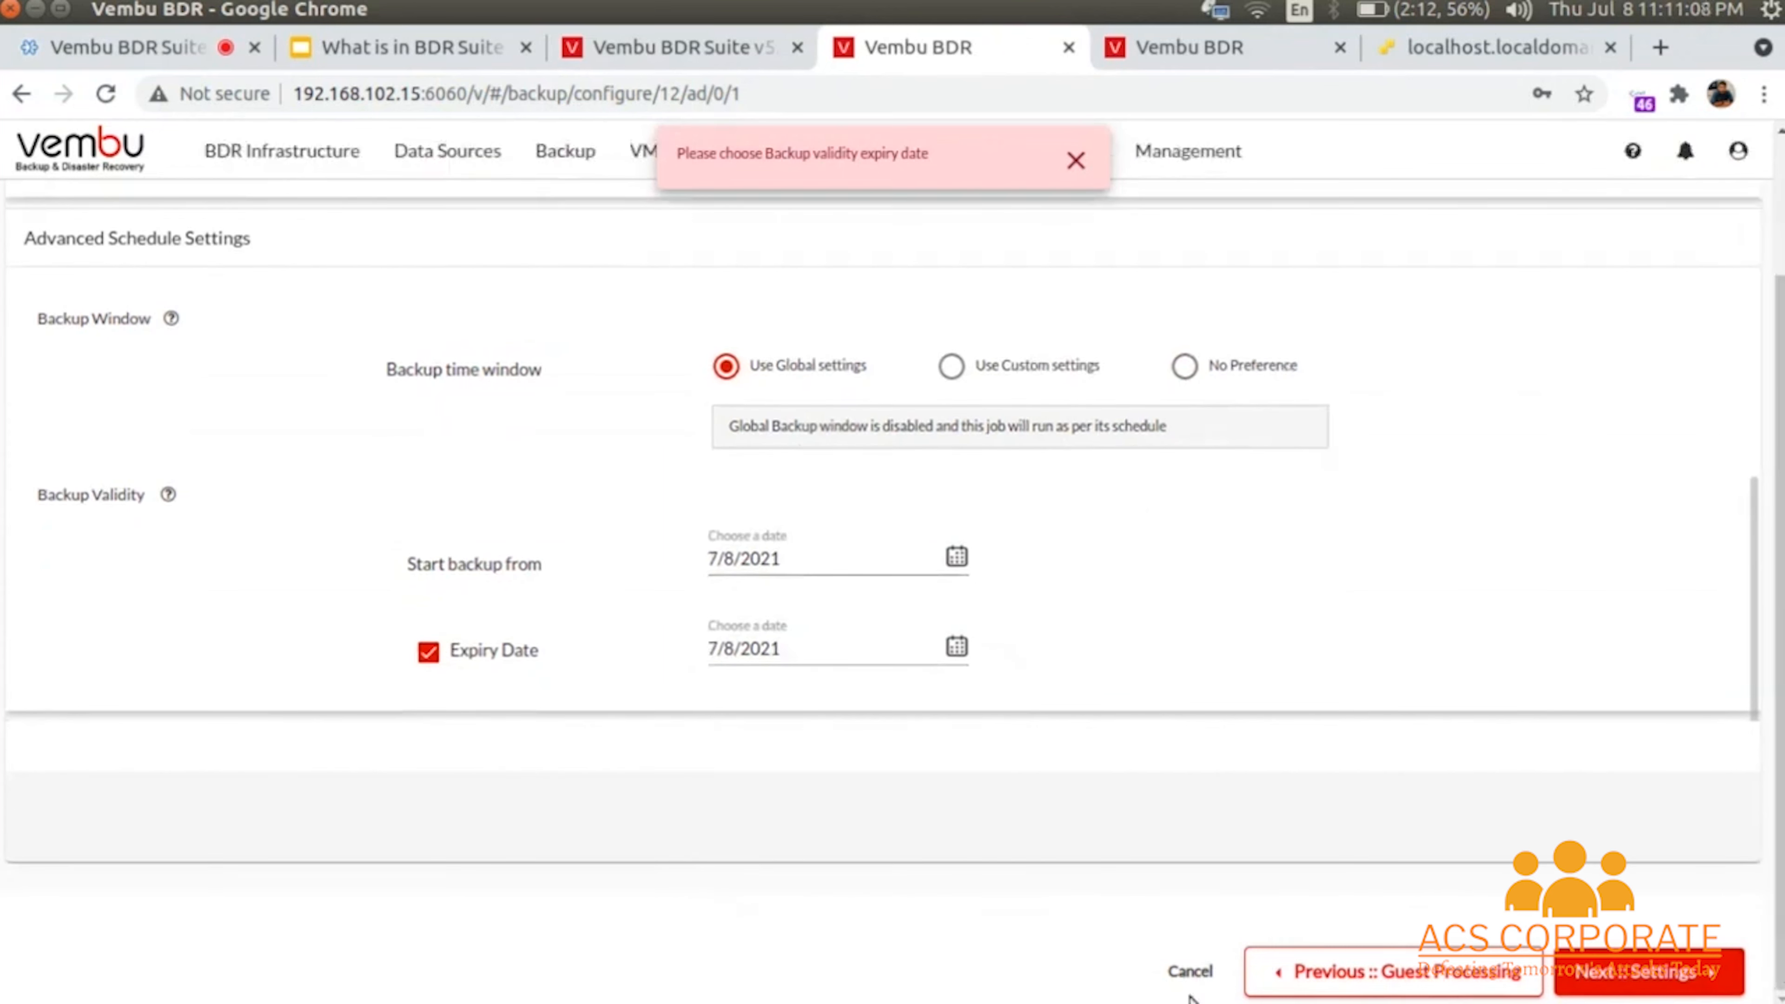
pyautogui.click(1689, 974)
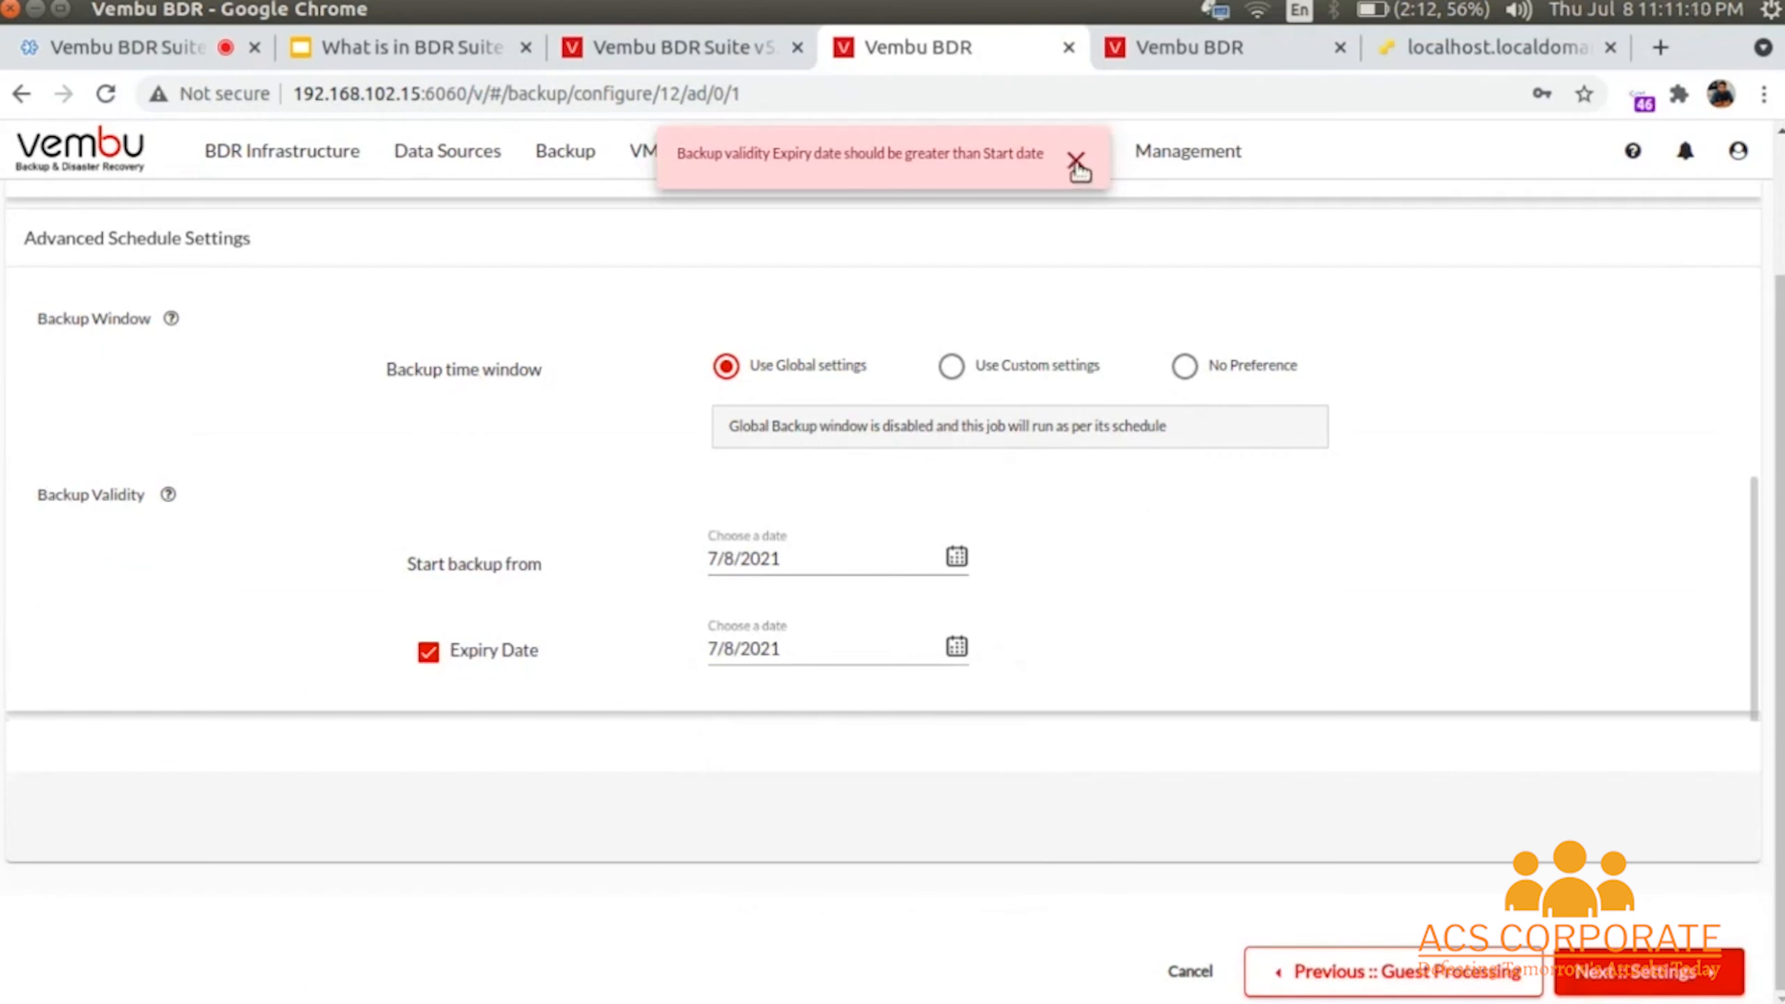
pyautogui.click(946, 561)
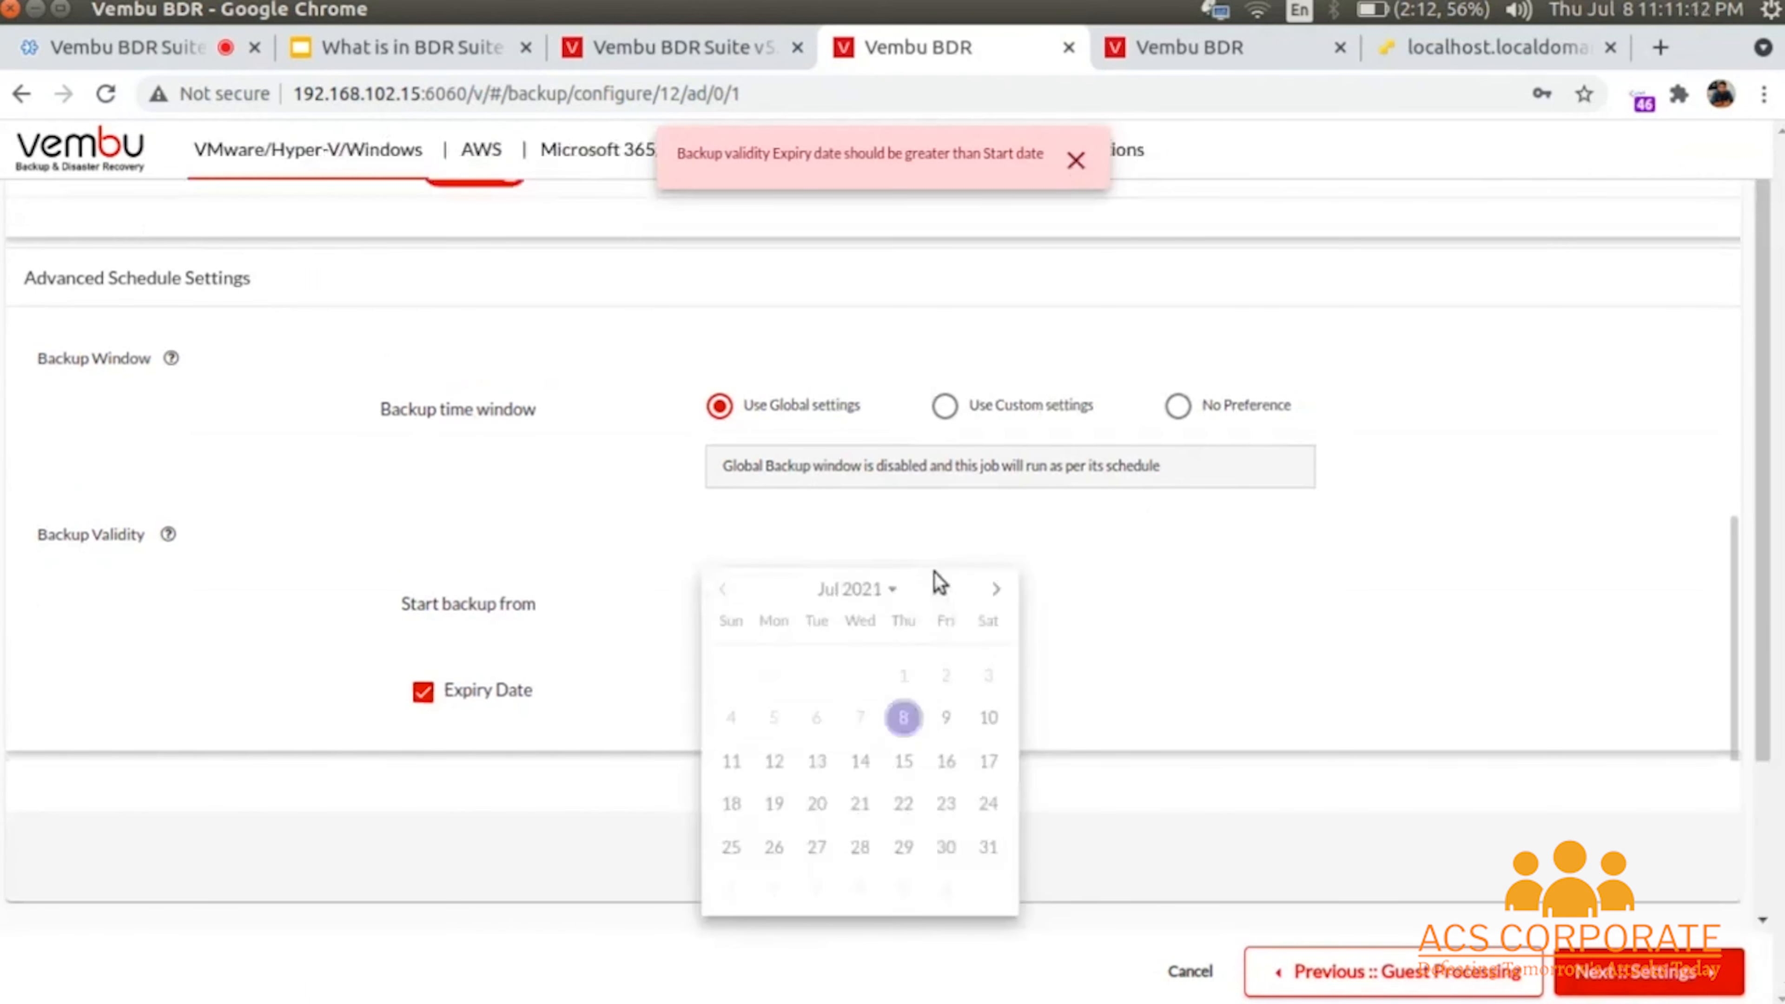
pyautogui.click(903, 719)
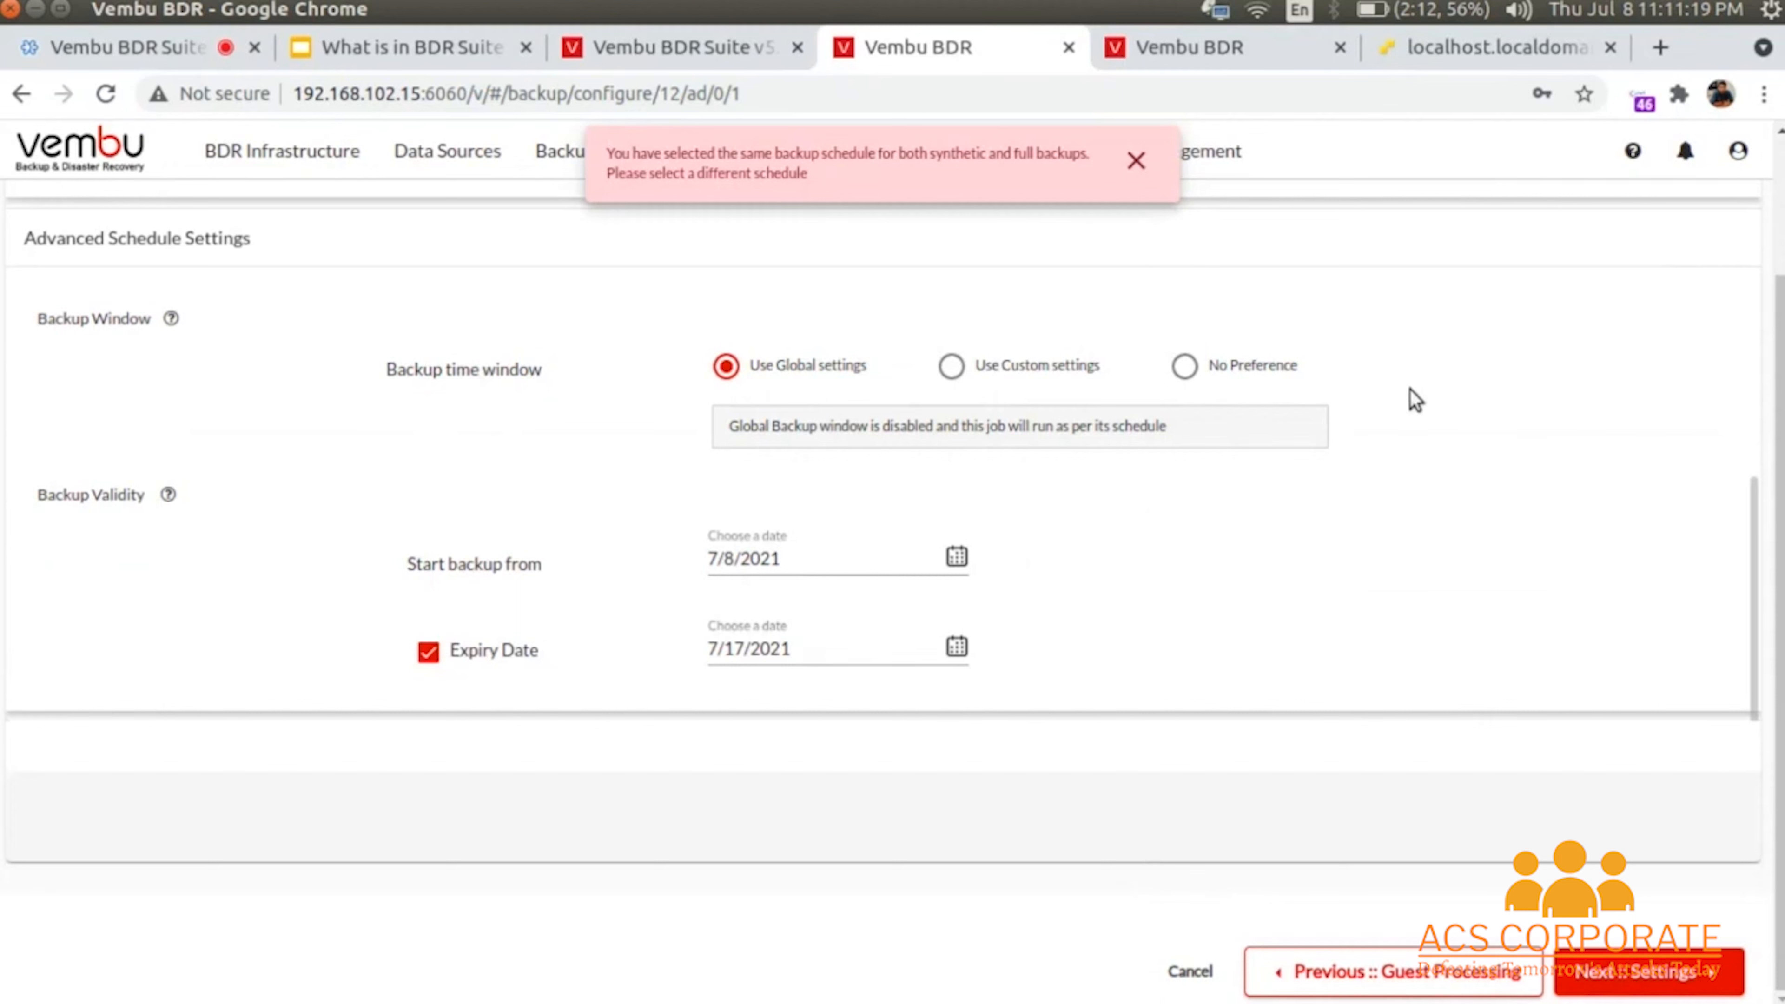
pyautogui.click(1134, 164)
# - Disable the additional full and synthetic full backups and move on to retention
pyautogui.scroll(5, 949, 336)
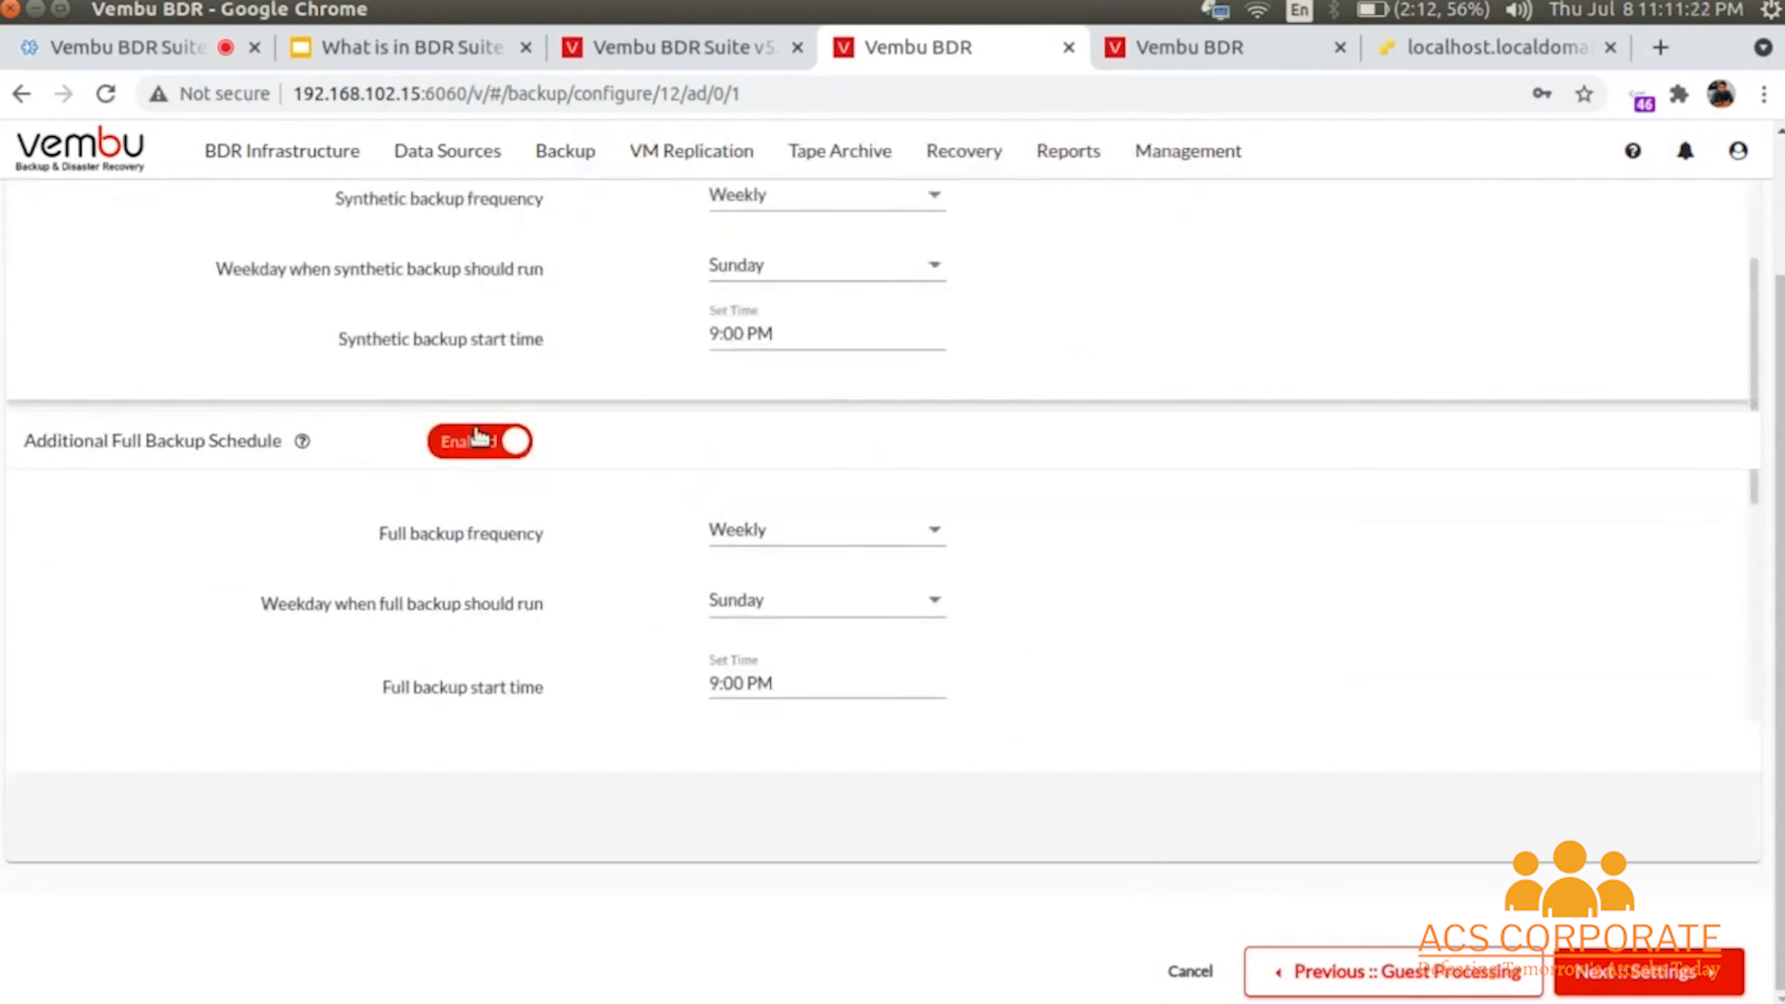
pyautogui.click(485, 440)
pyautogui.scroll(3, 626, 463)
pyautogui.click(481, 443)
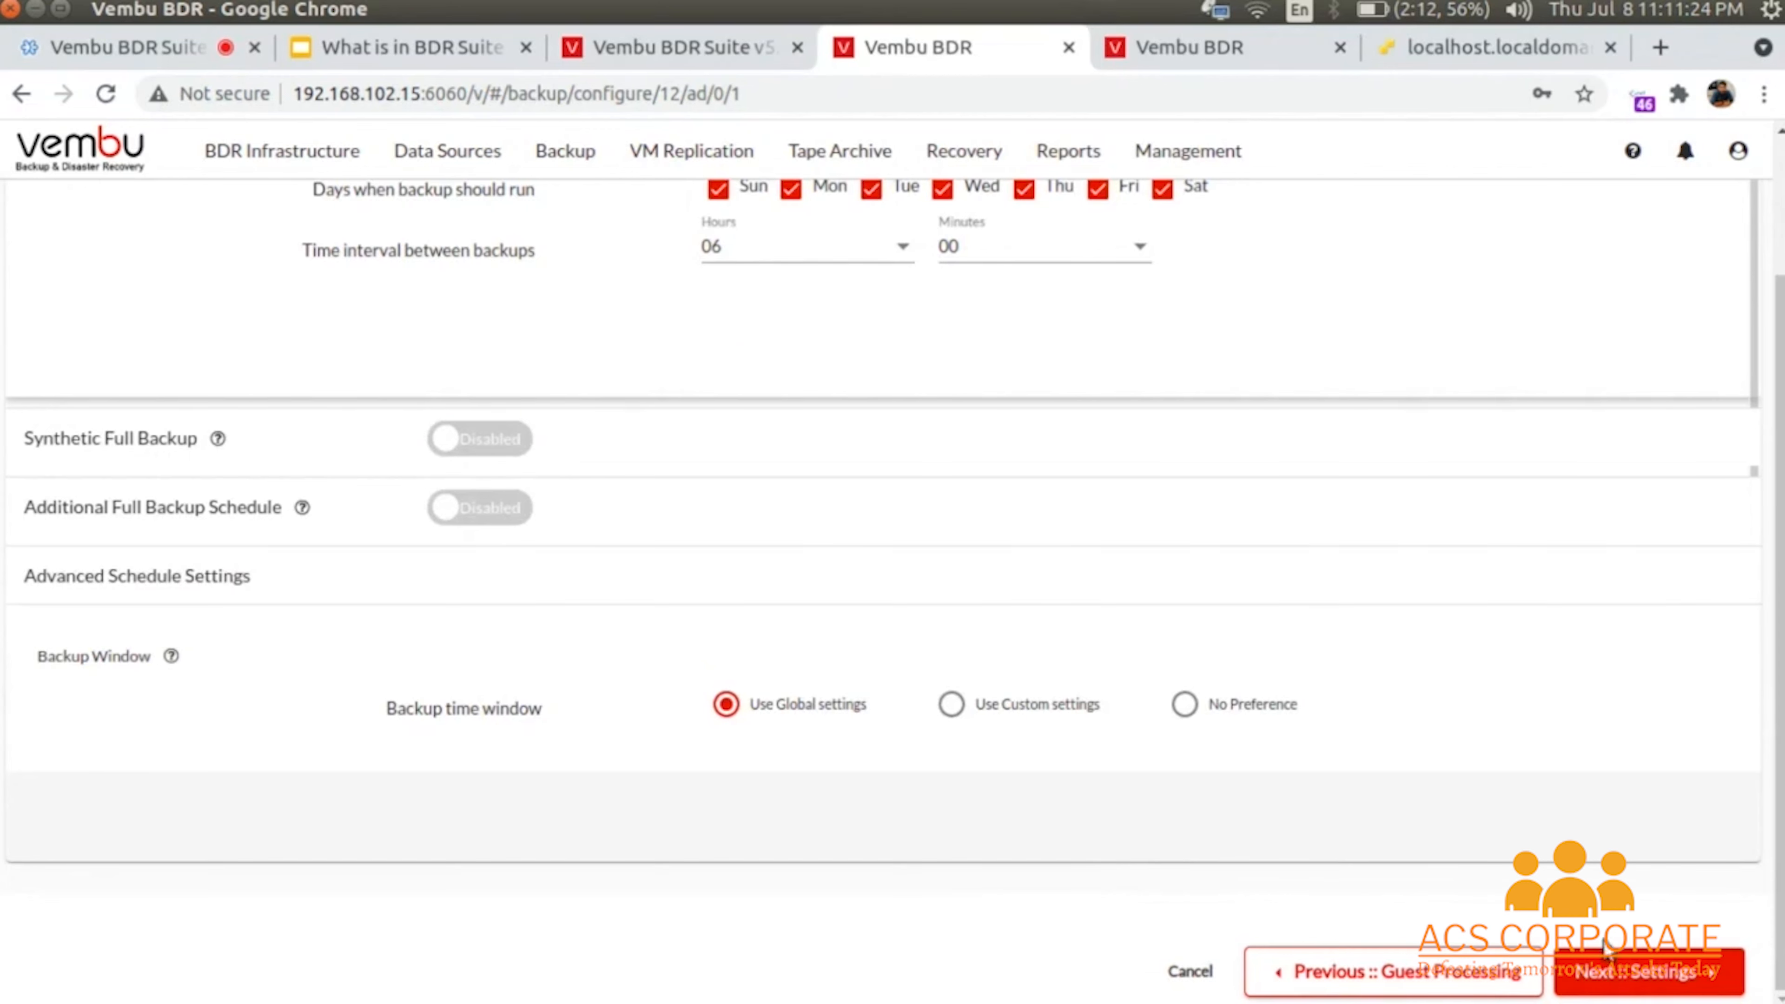
pyautogui.click(1638, 973)
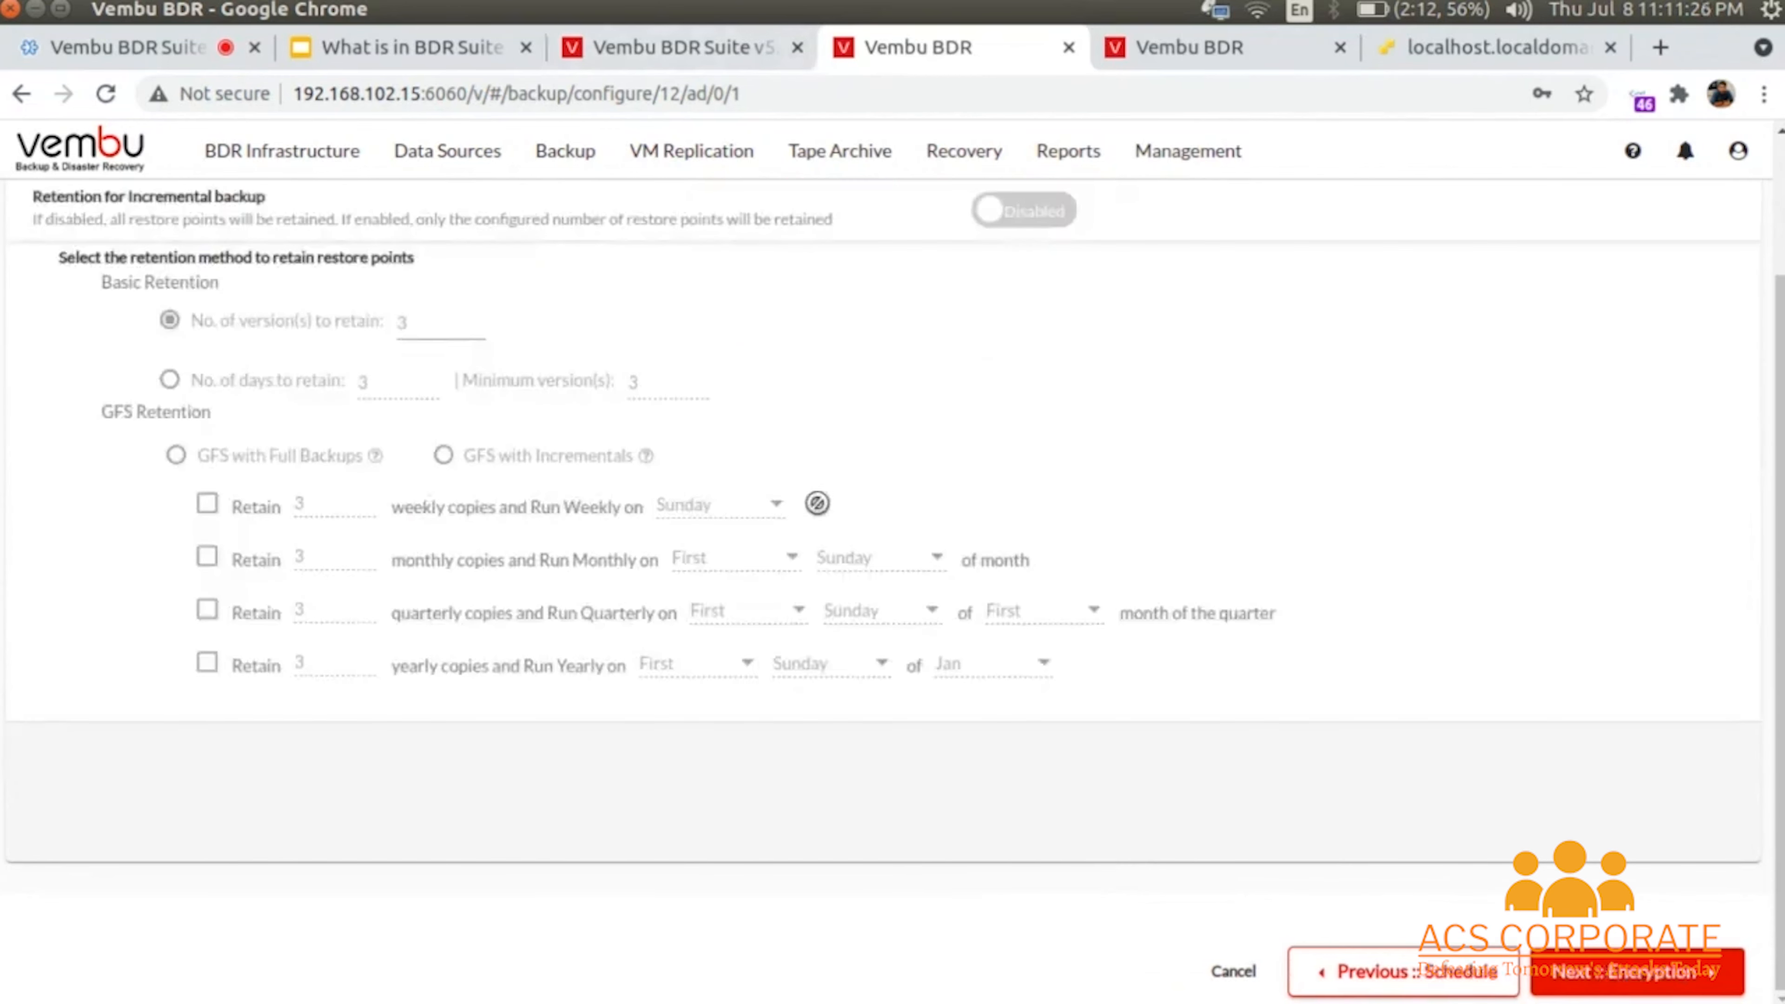
# - Enable incremental retention and try GFS with full backups keeping 3 weekly, monthly, quarterly, yearly copies
pyautogui.scroll(2, 1085, 458)
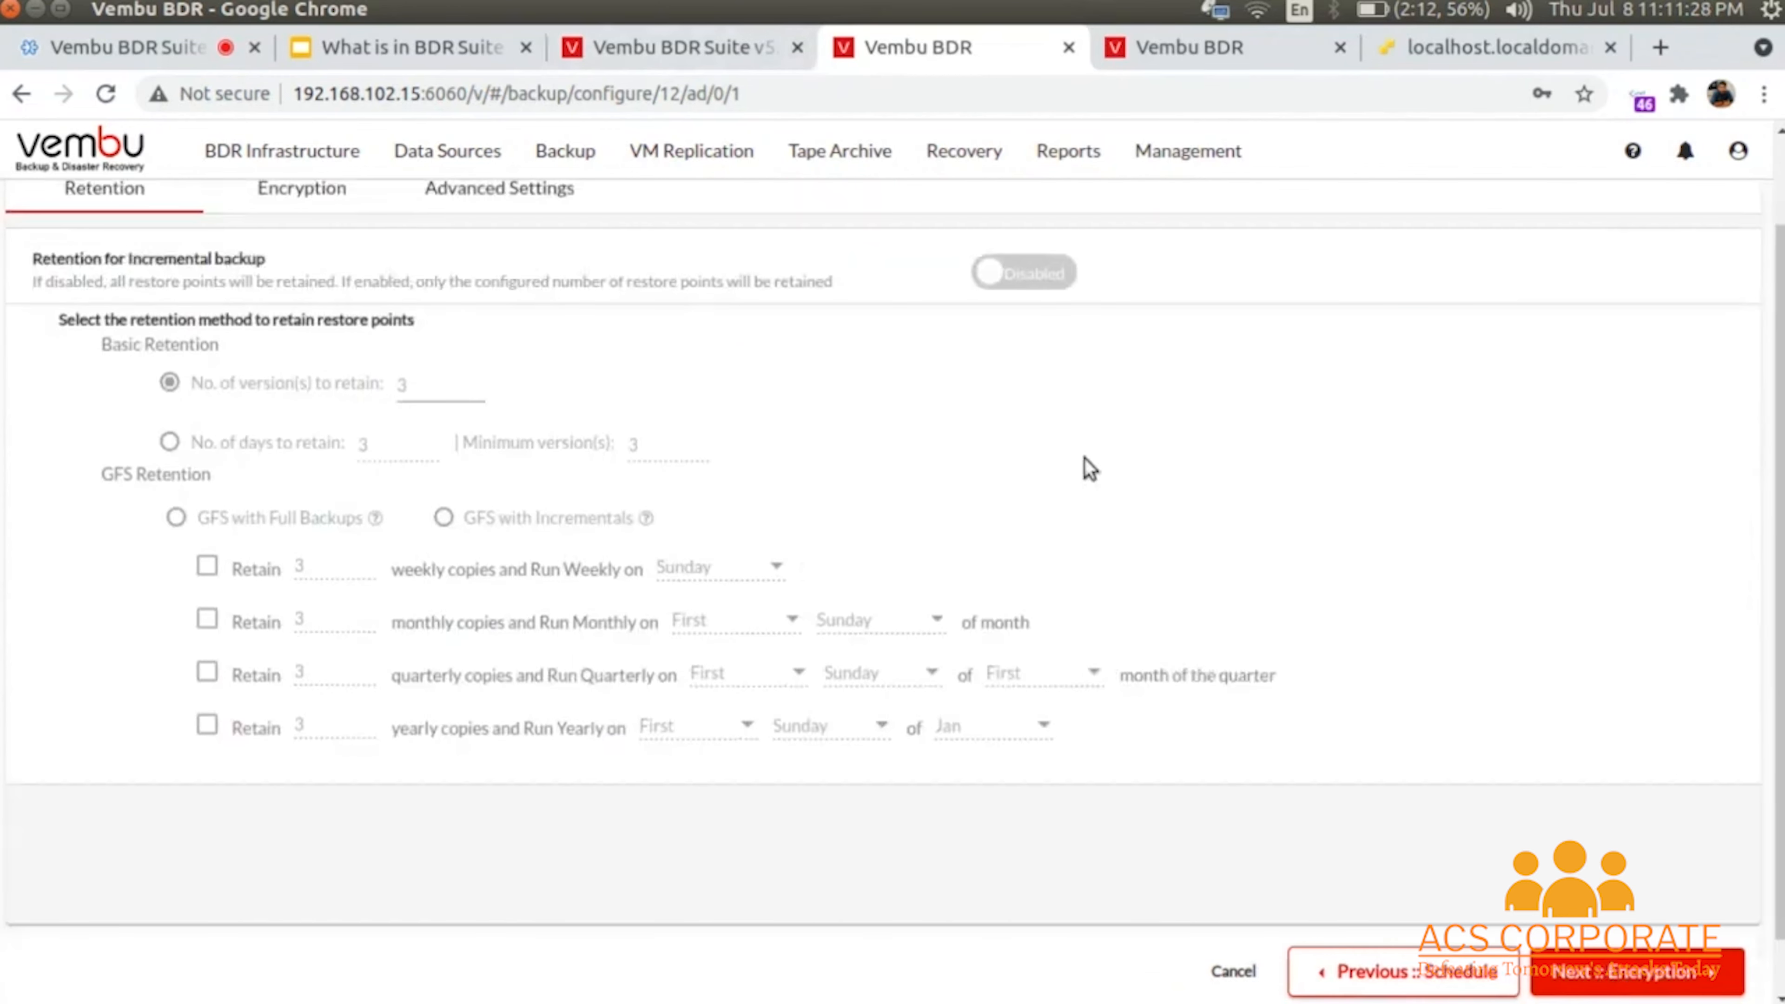
pyautogui.scroll(-2, 1085, 459)
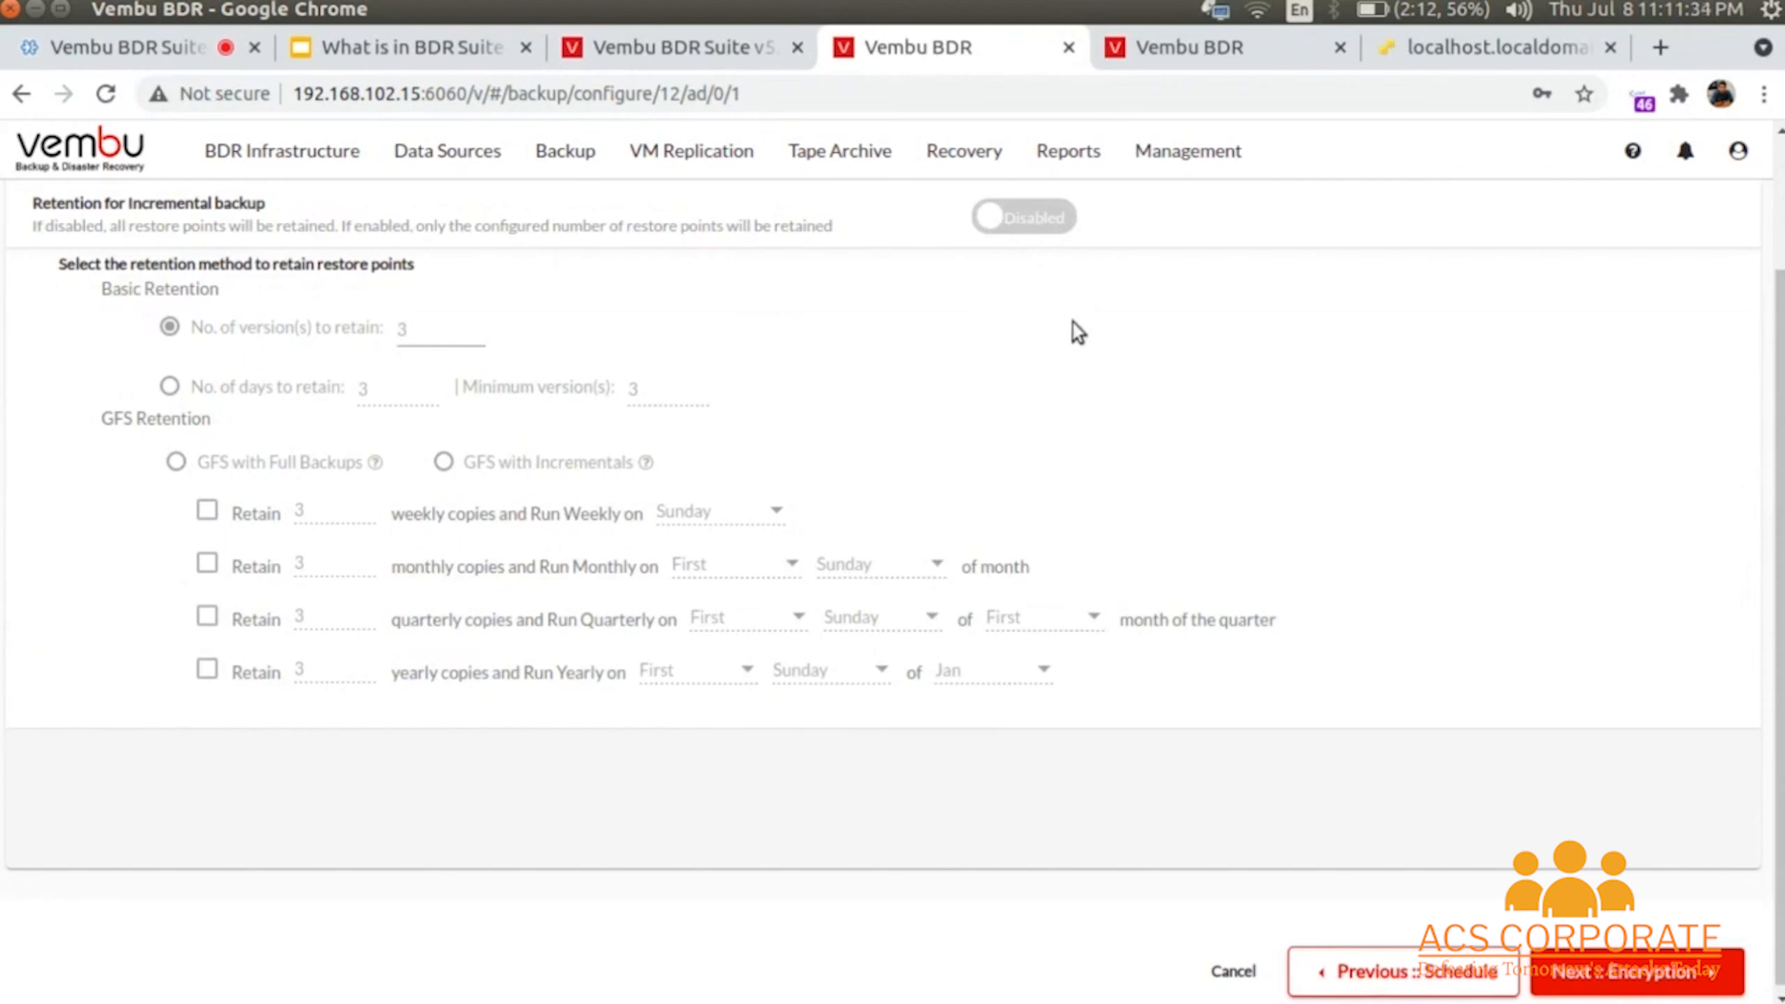
pyautogui.click(1033, 219)
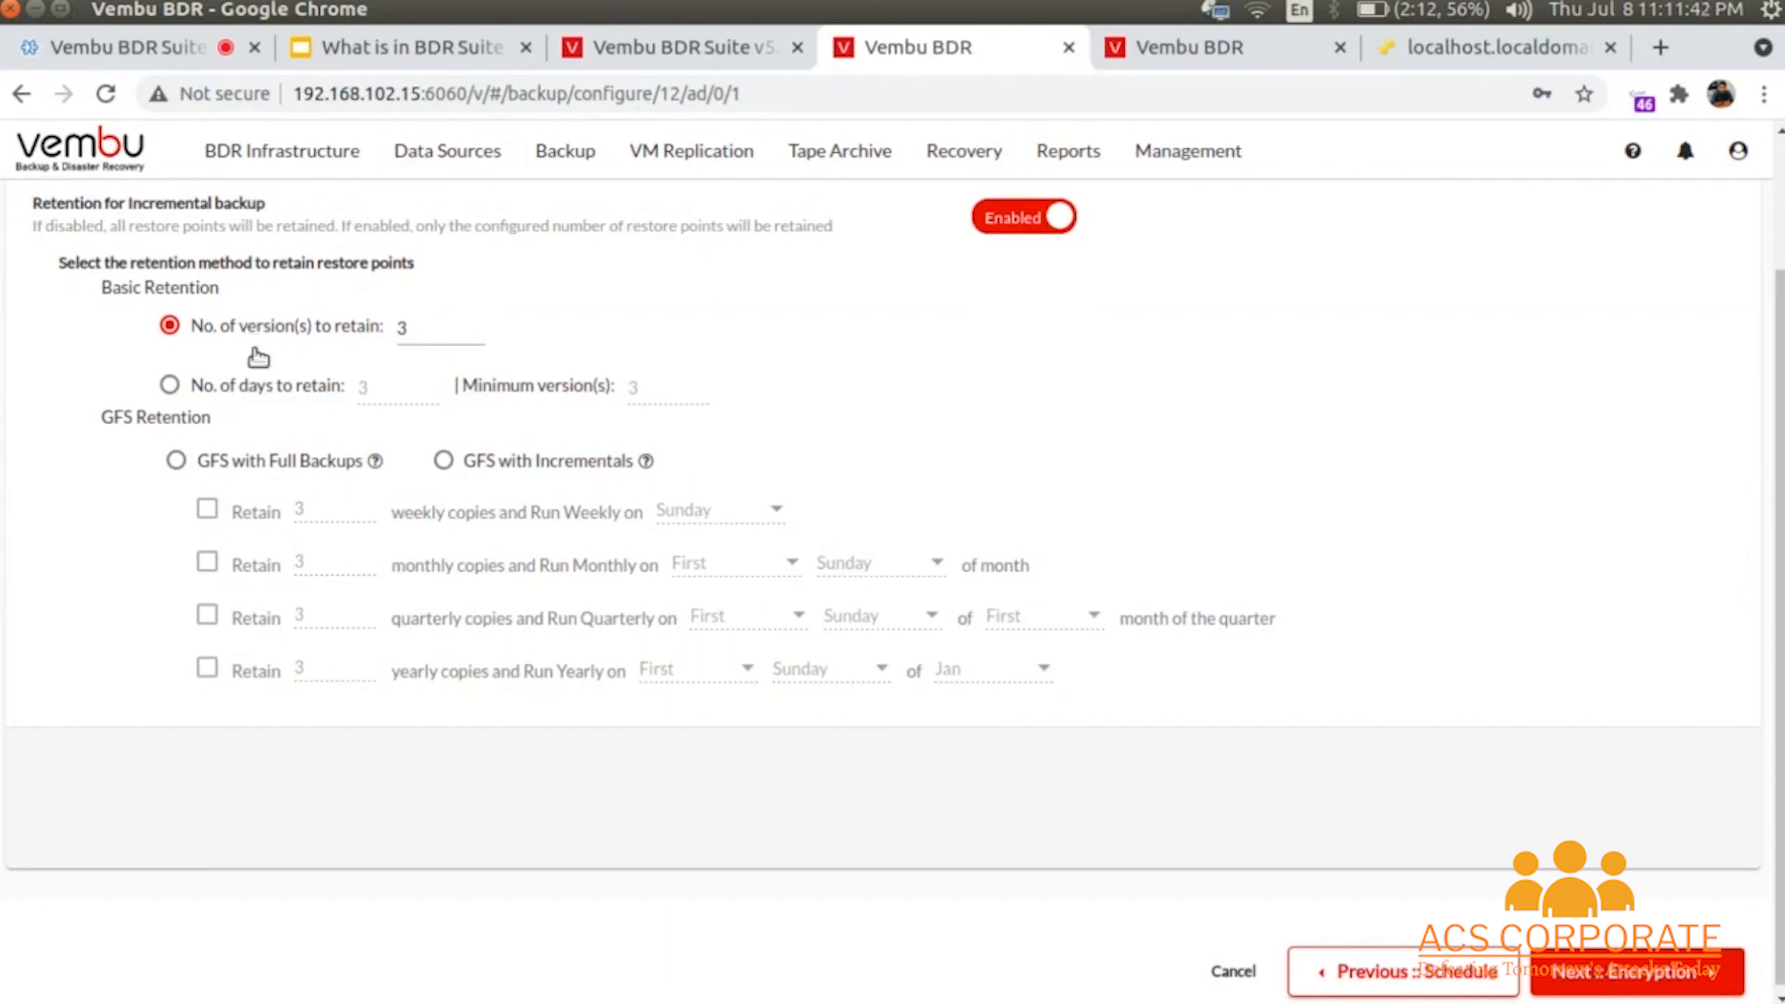
pyautogui.click(264, 383)
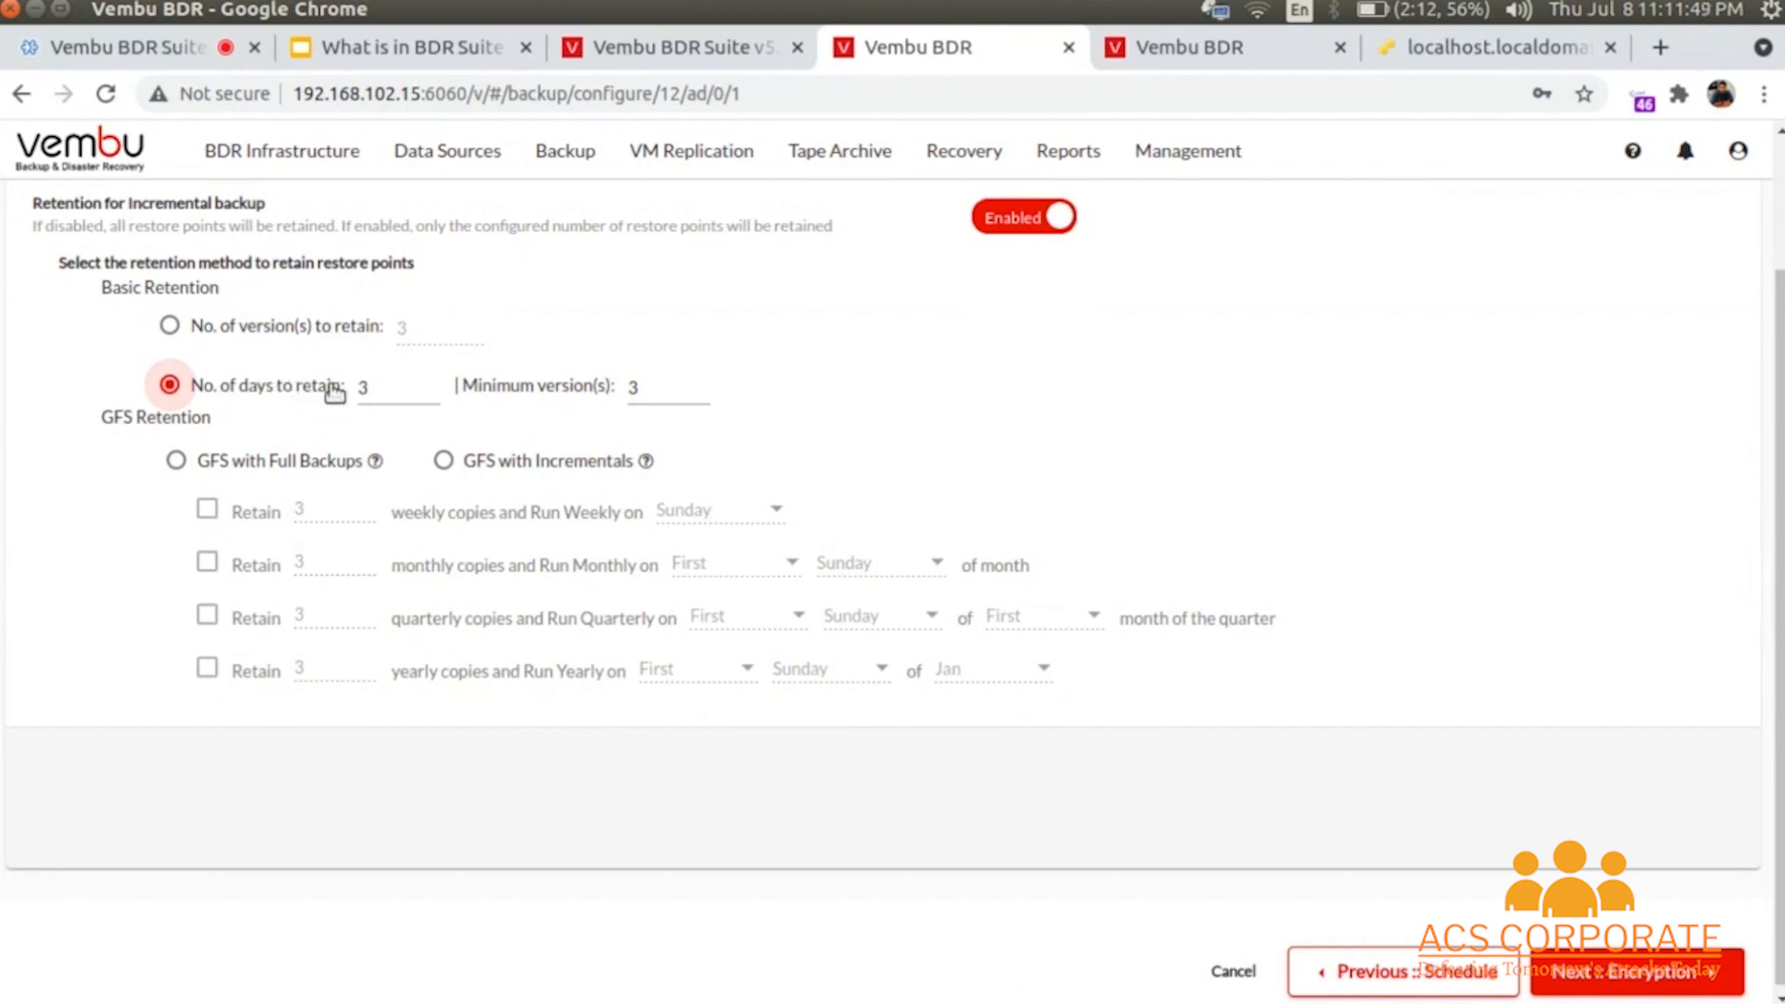
pyautogui.click(177, 462)
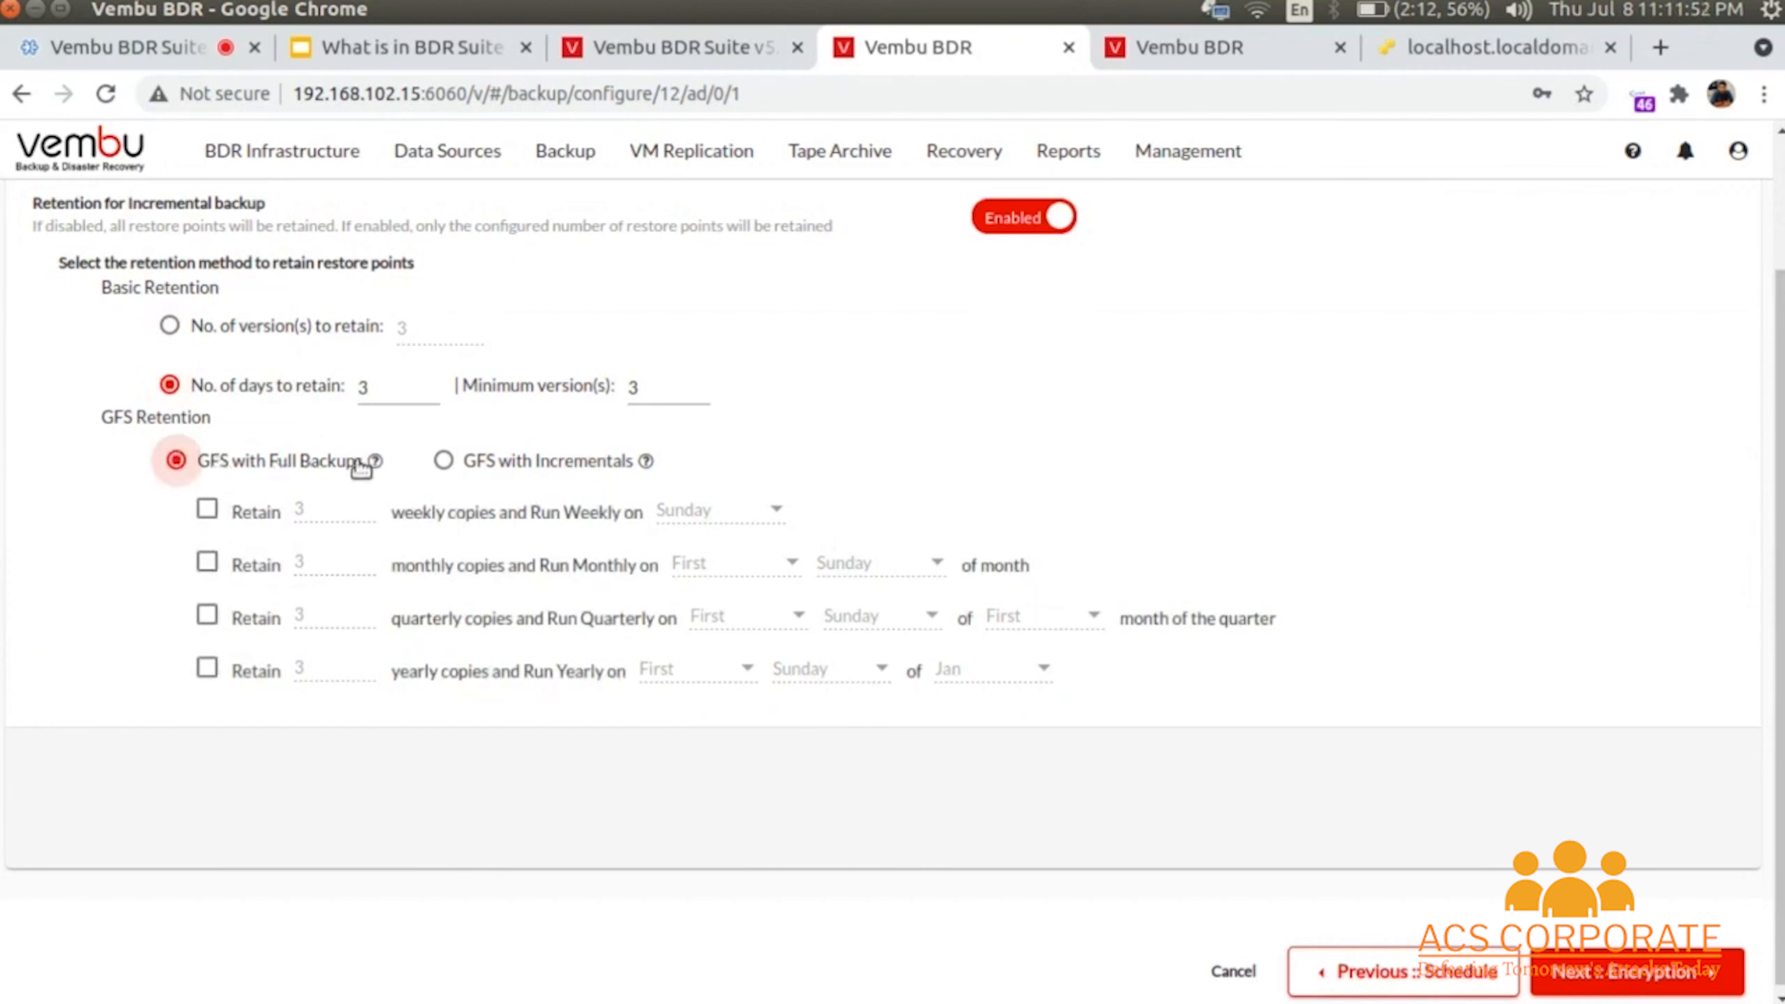
pyautogui.click(444, 462)
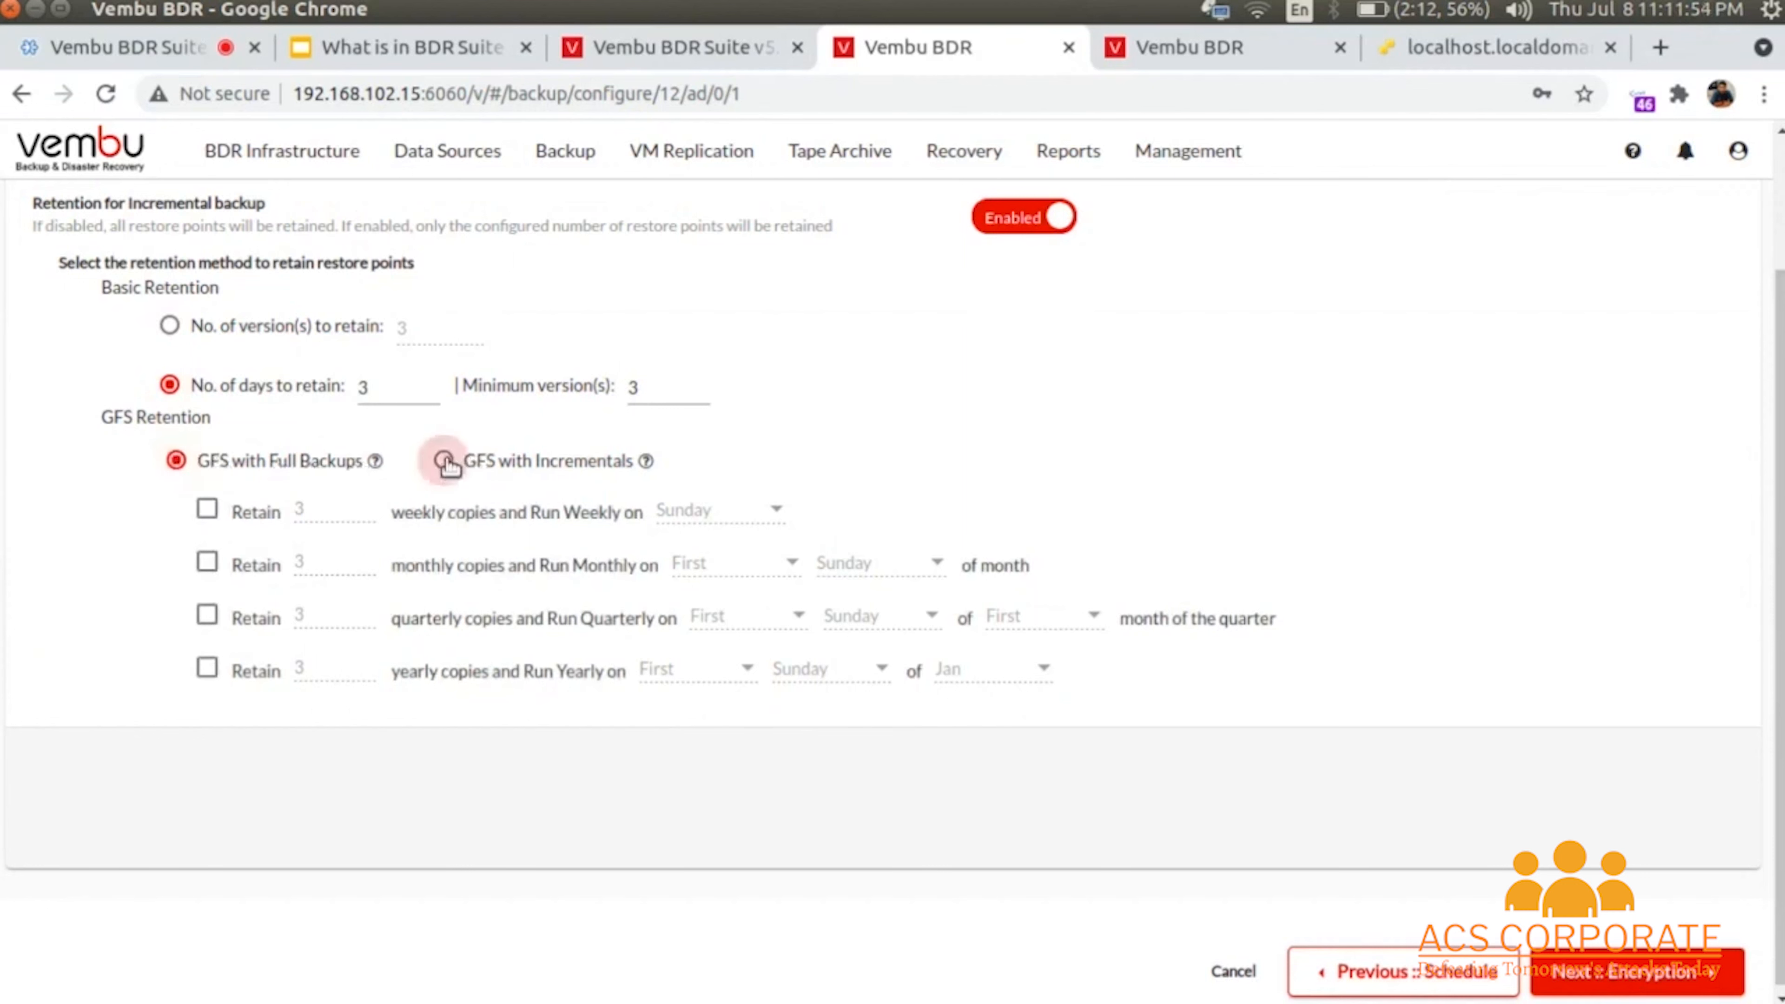
pyautogui.click(178, 462)
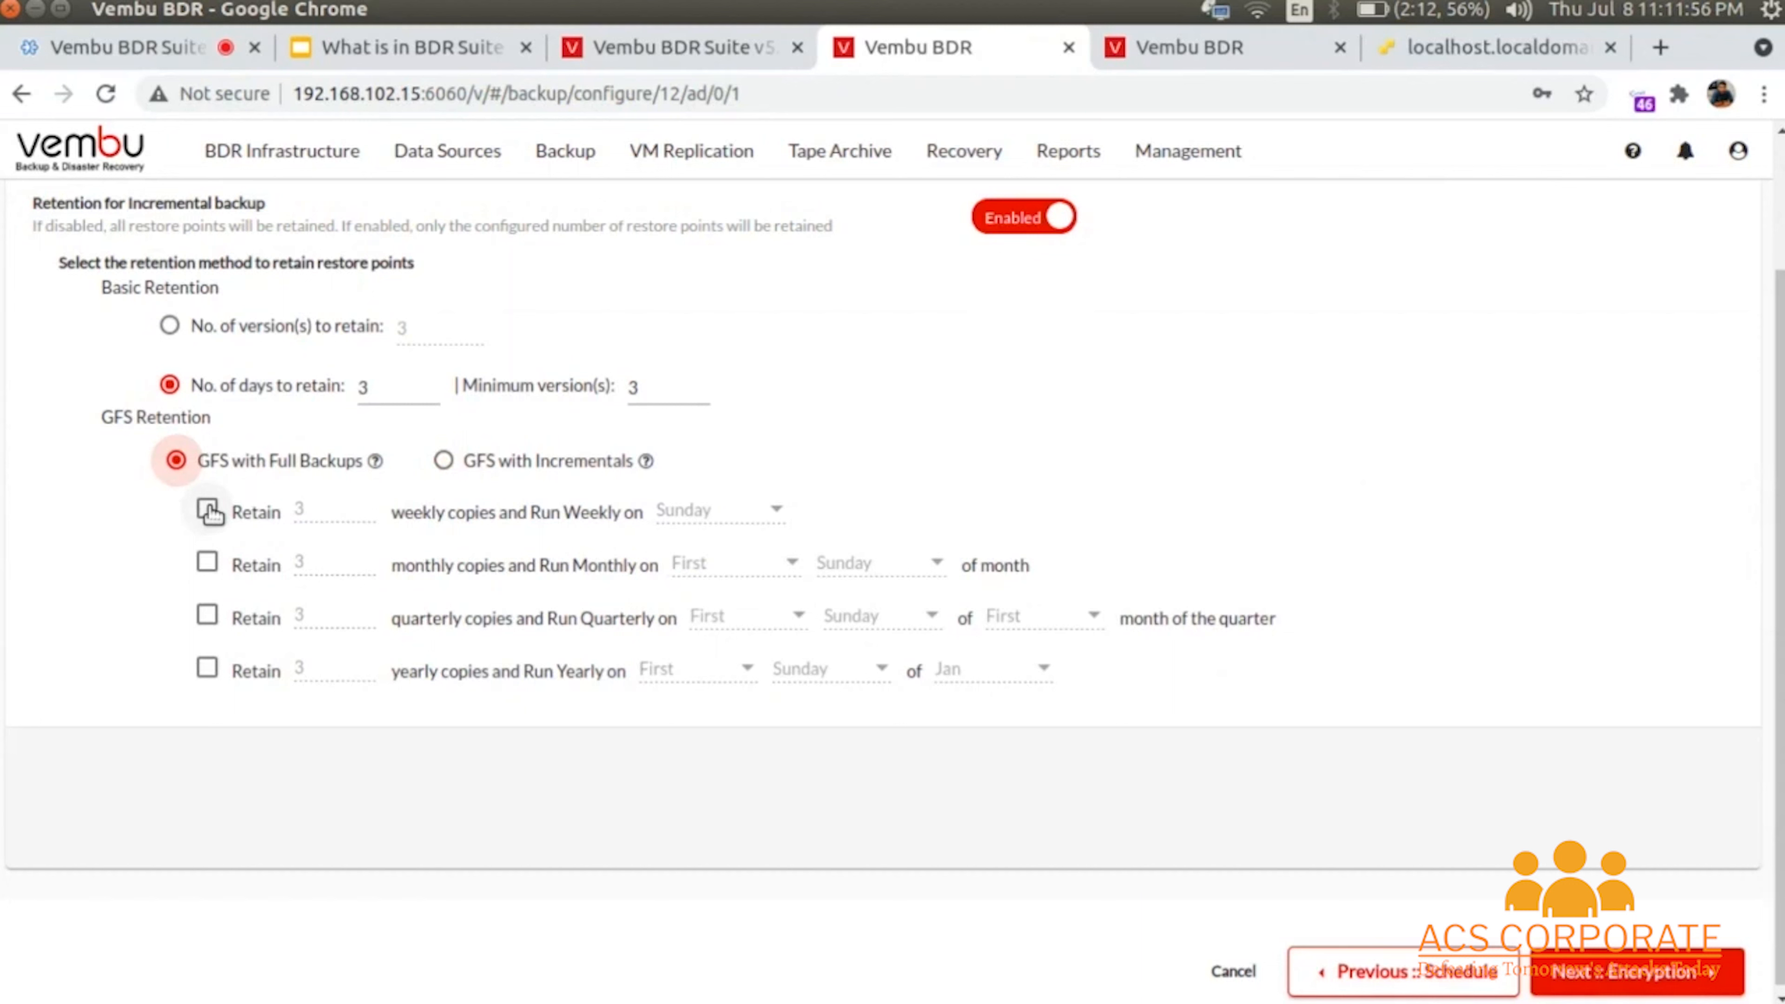
pyautogui.click(207, 669)
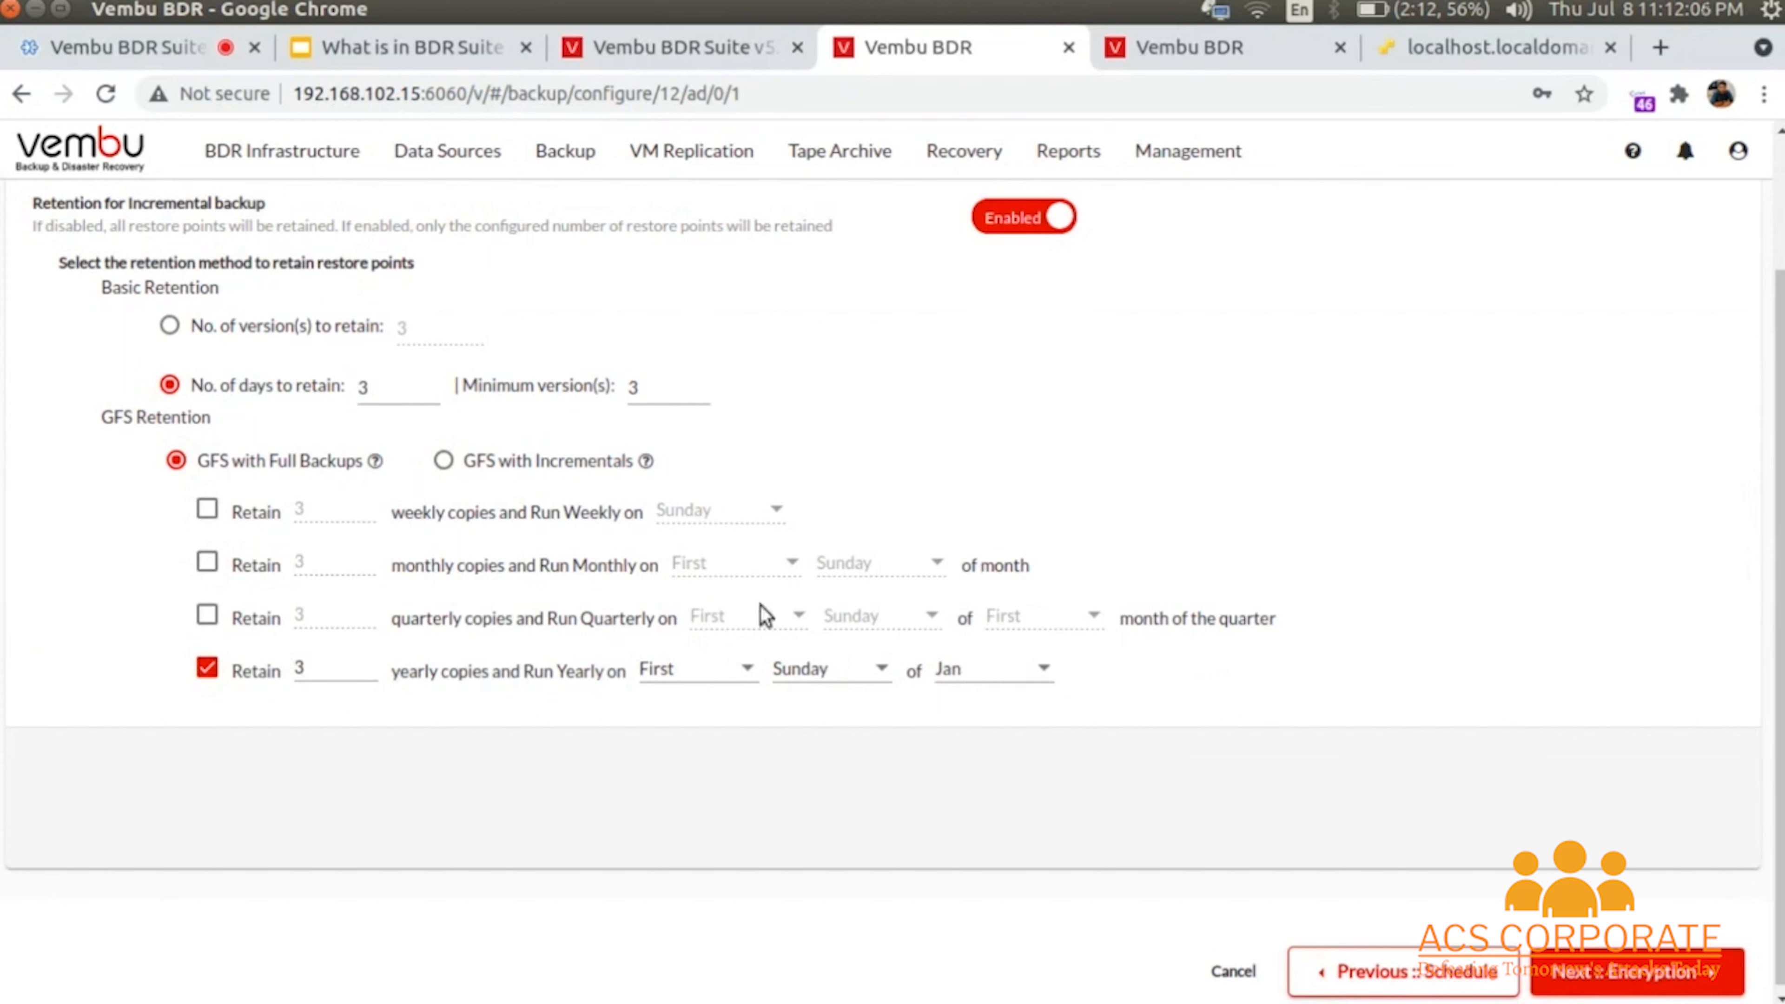
pyautogui.click(206, 509)
pyautogui.click(207, 562)
pyautogui.click(207, 615)
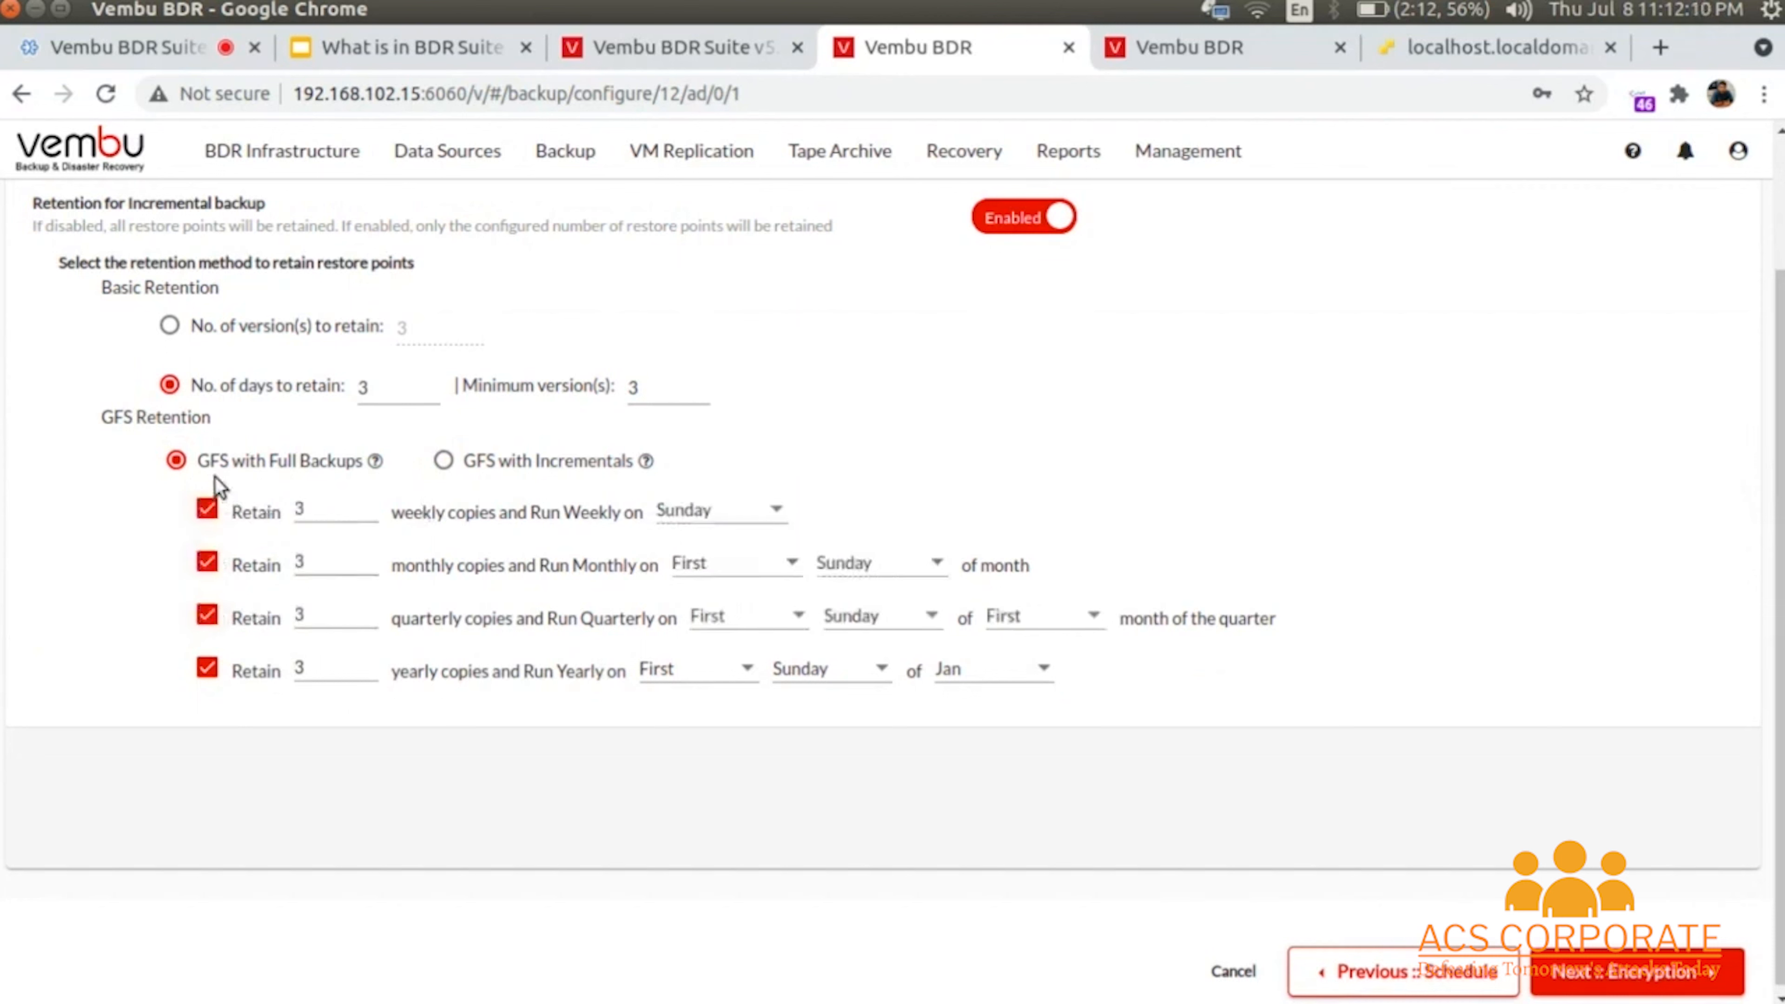
# - Switch to GFS with Incrementals, retaining 3 versions and 3 daily copies
pyautogui.click(443, 464)
pyautogui.click(235, 344)
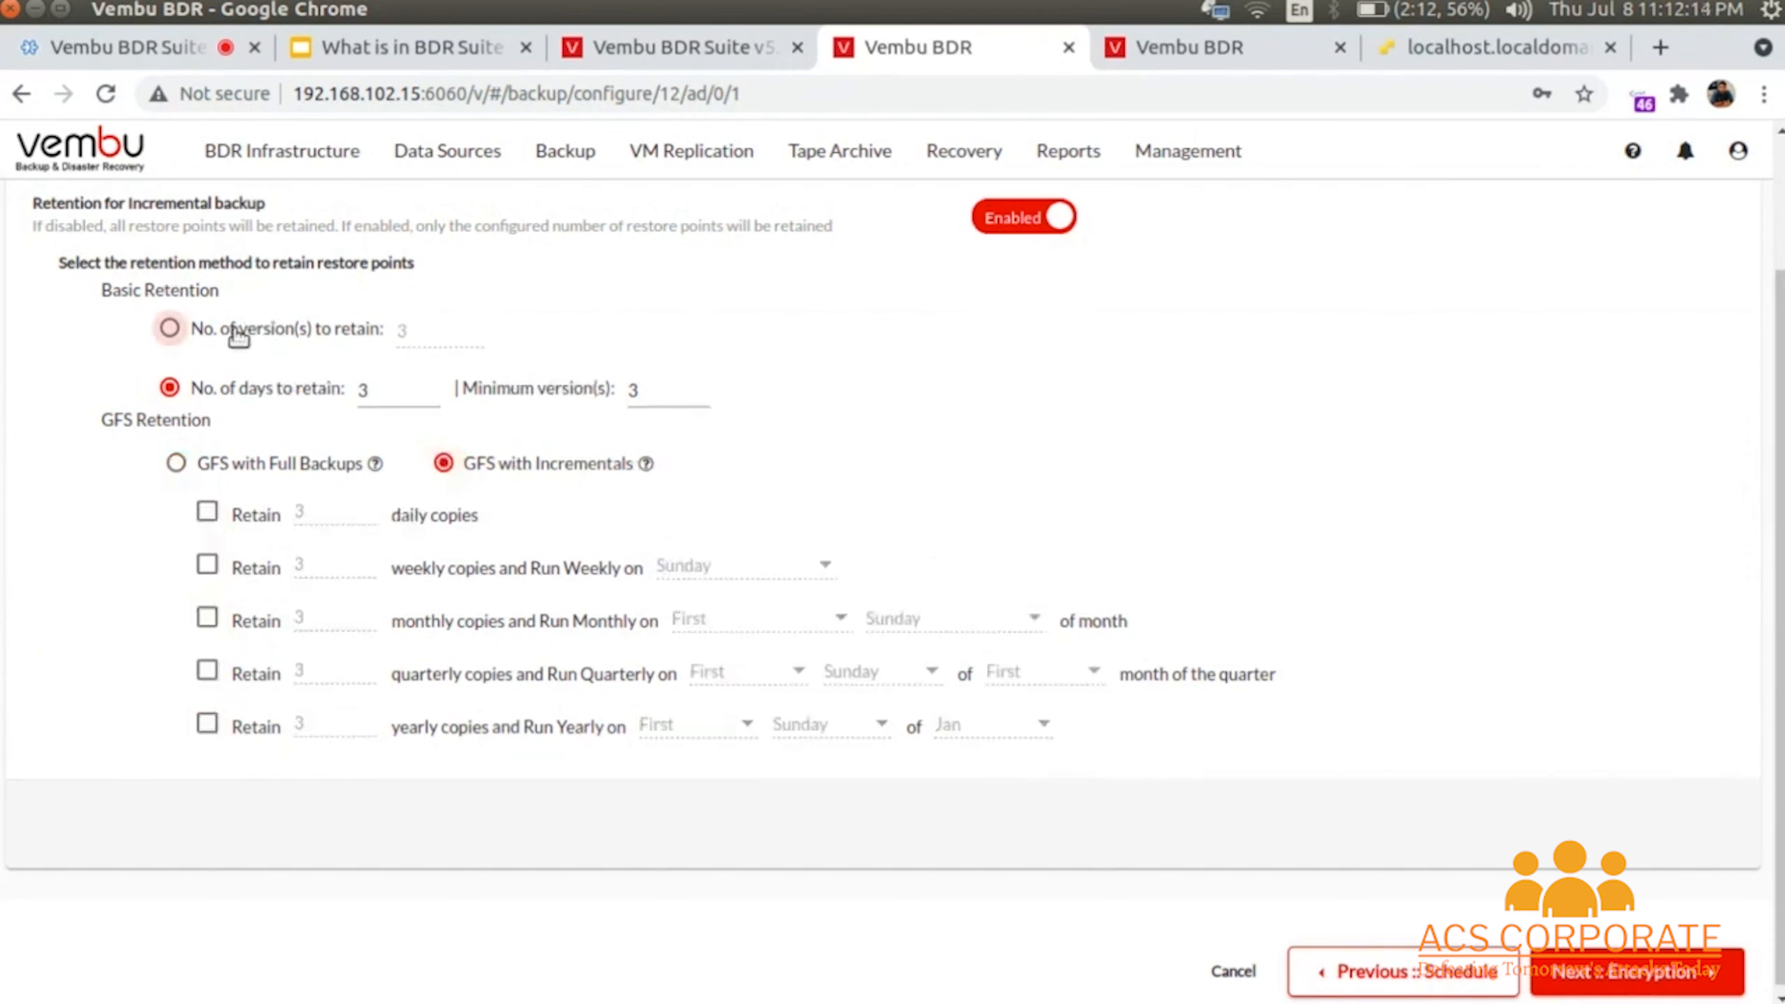
pyautogui.click(207, 512)
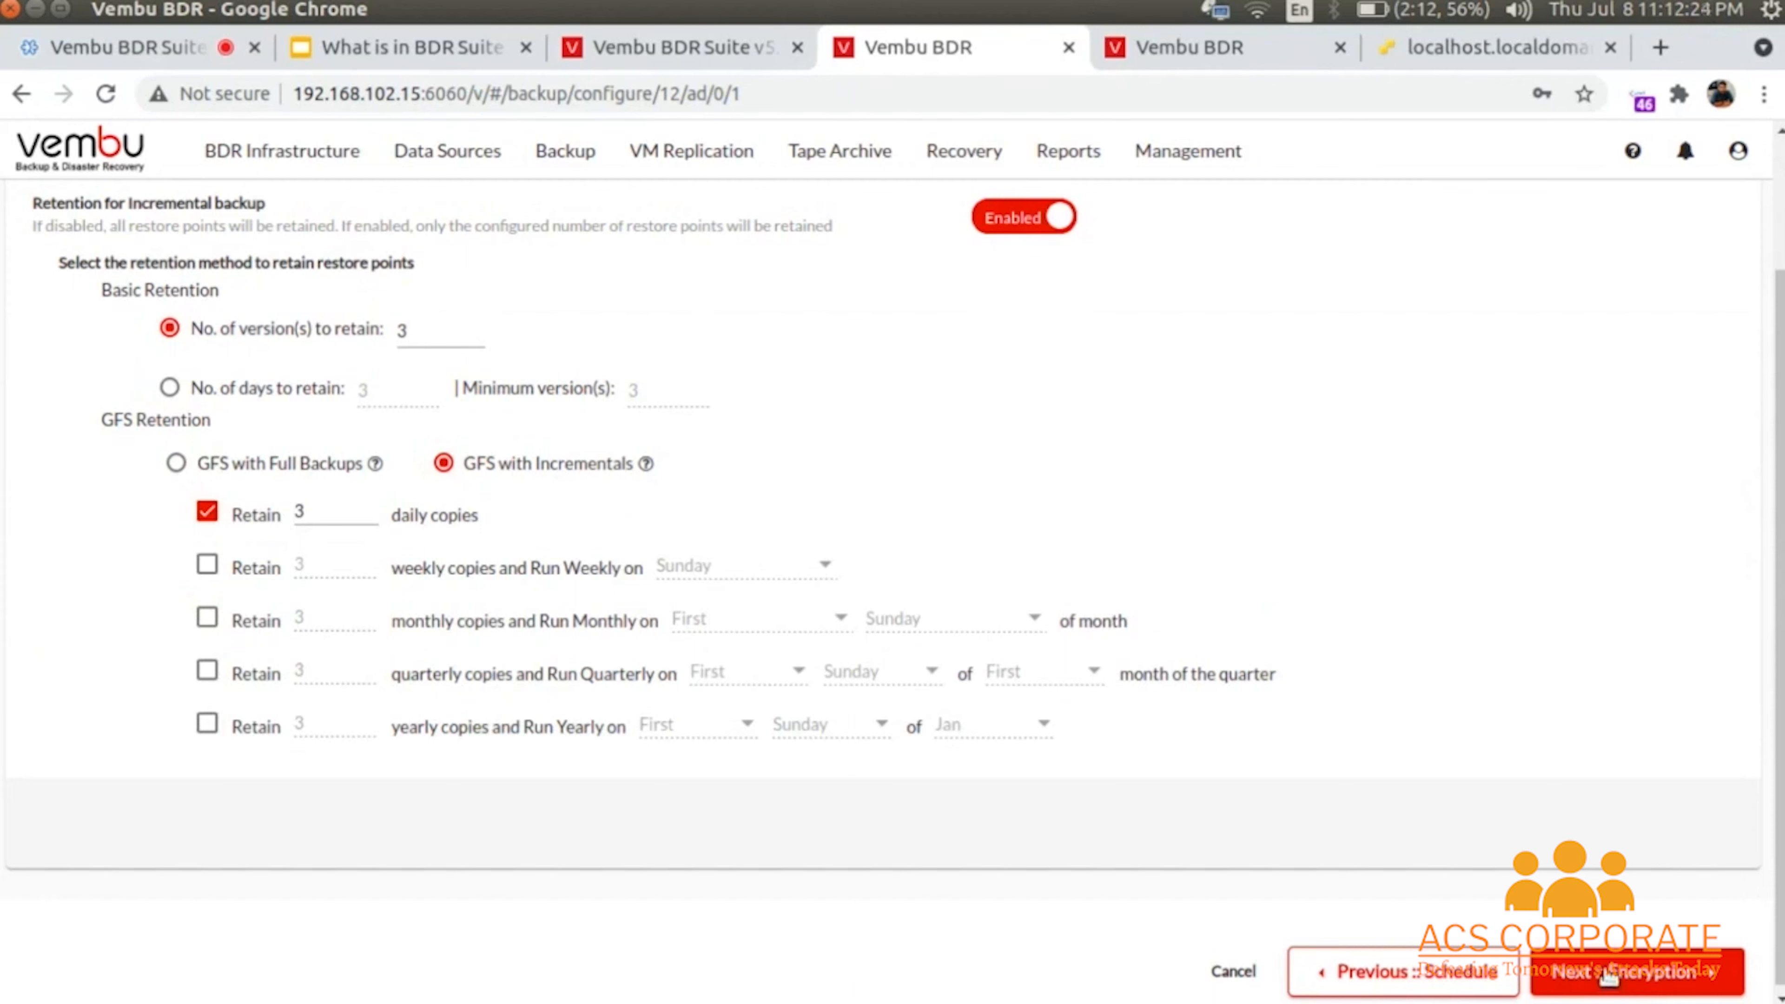
pyautogui.click(1634, 971)
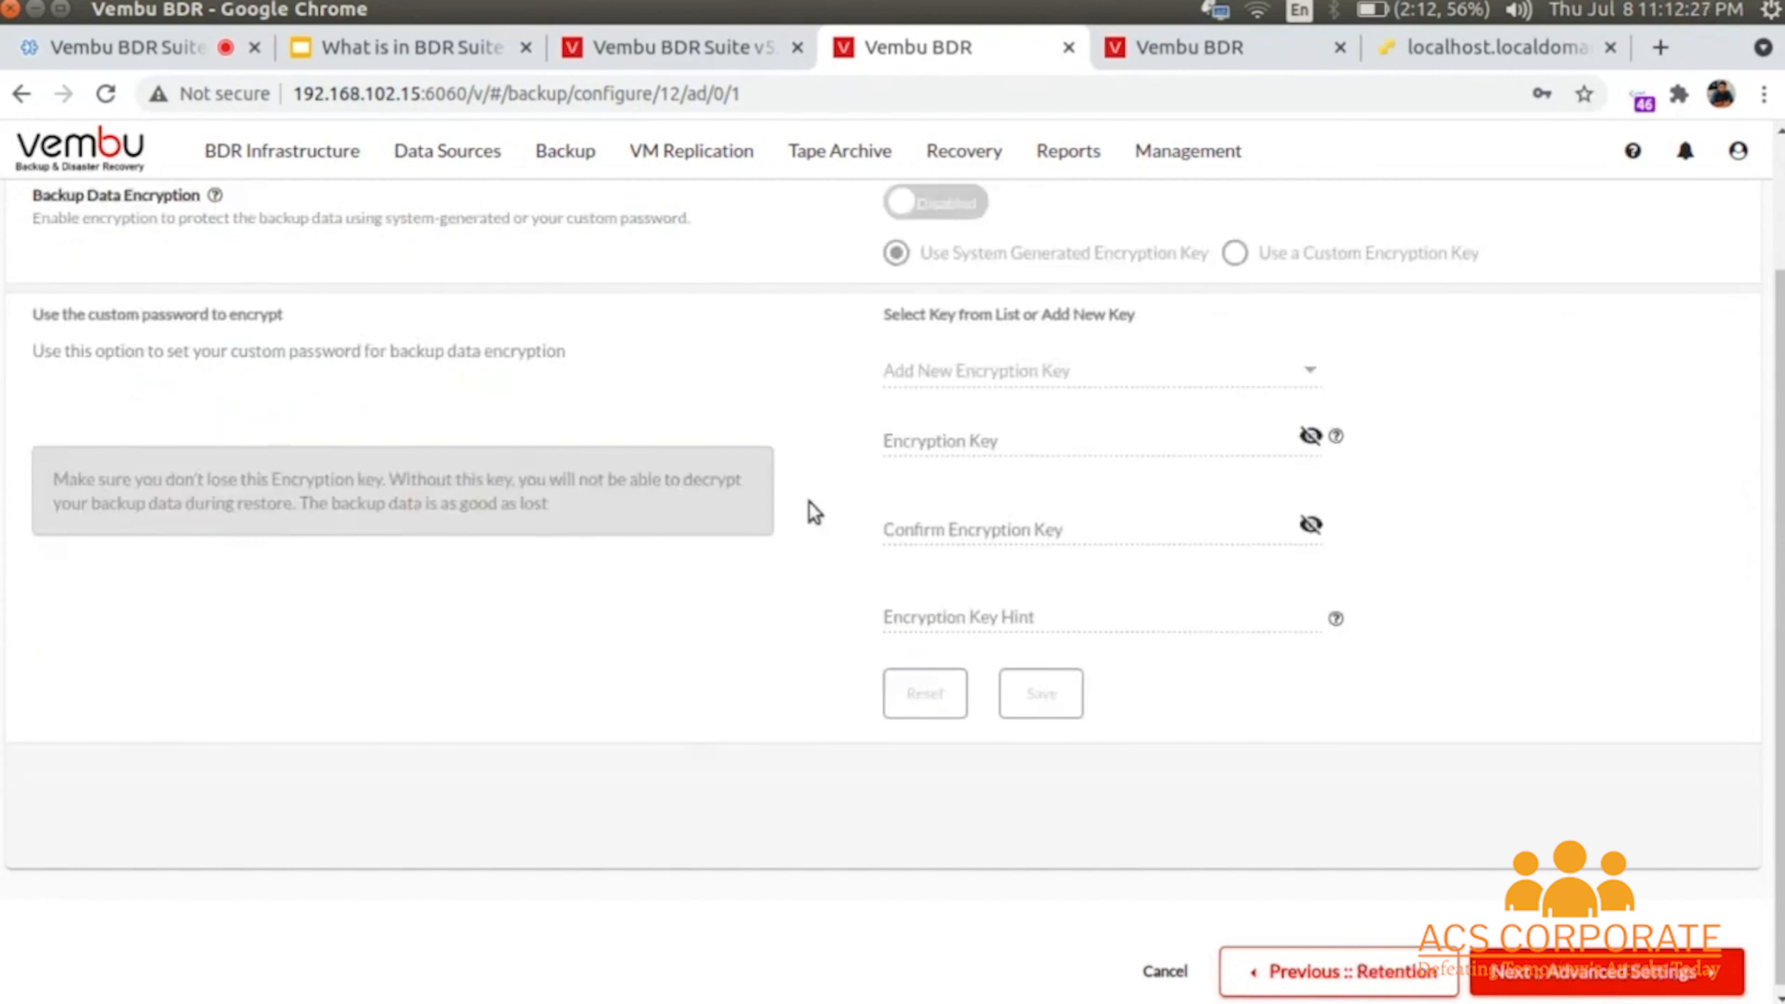
# - Enable backup data encryption with the system-generated key instead of a custom key
pyautogui.click(956, 203)
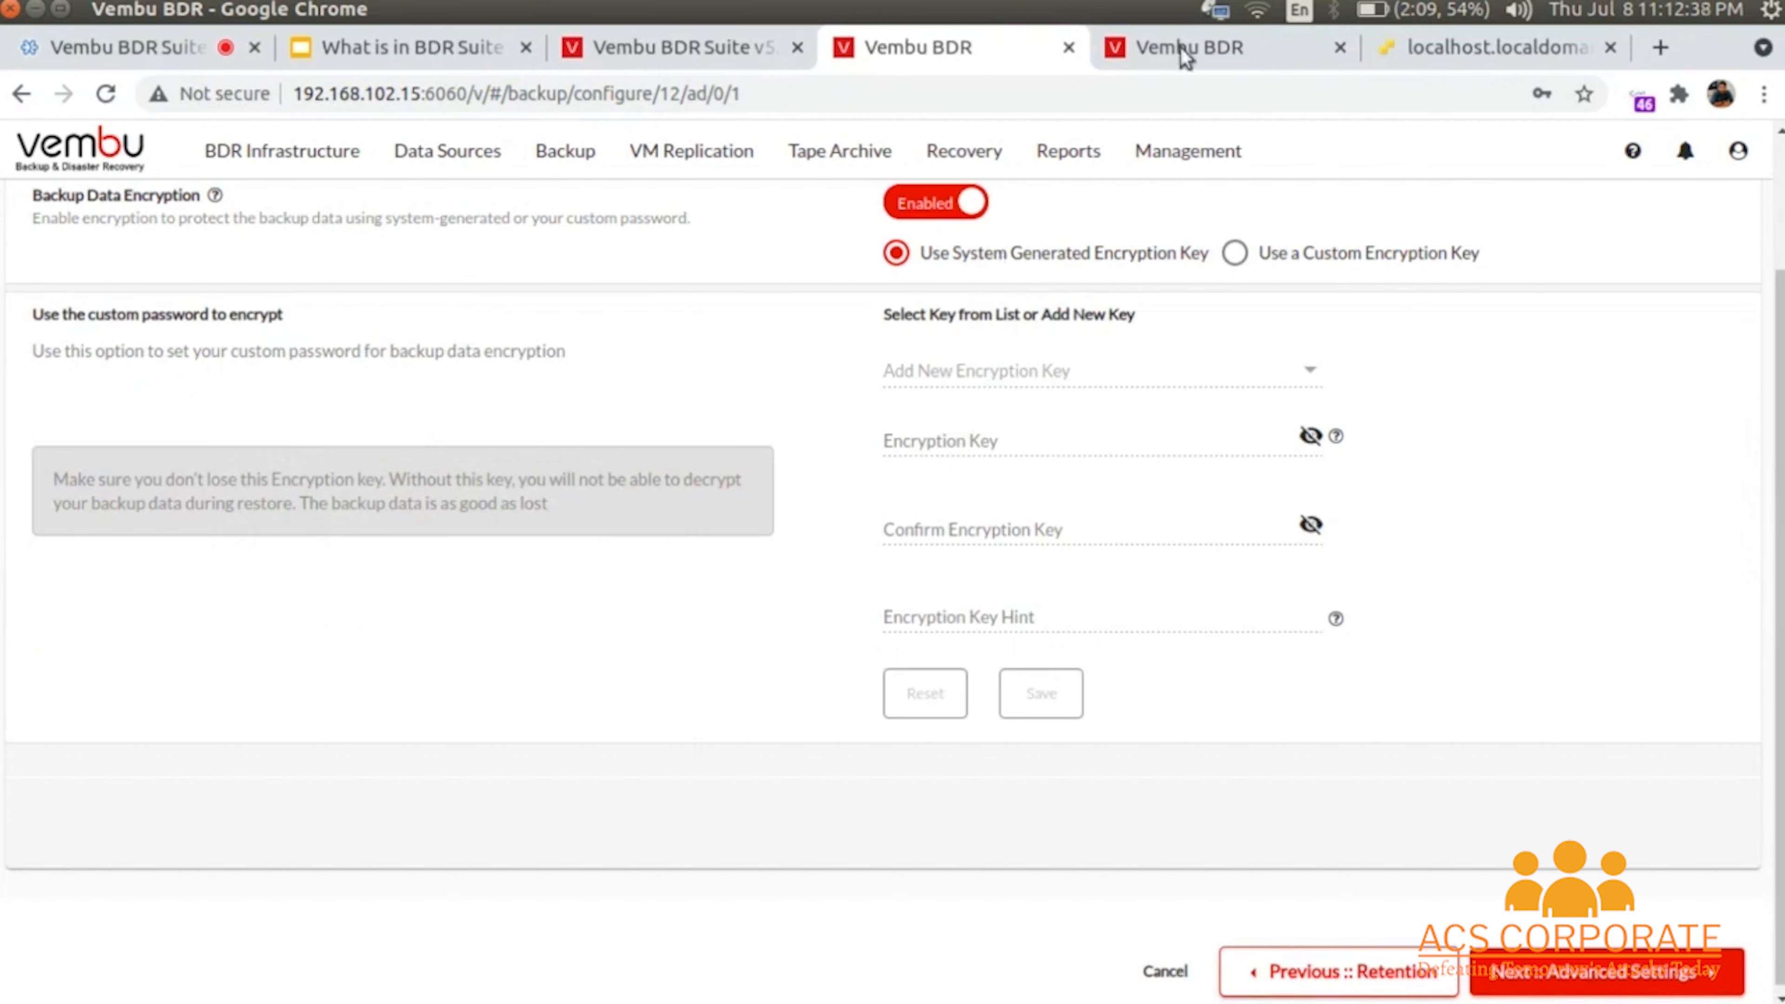
pyautogui.click(1316, 262)
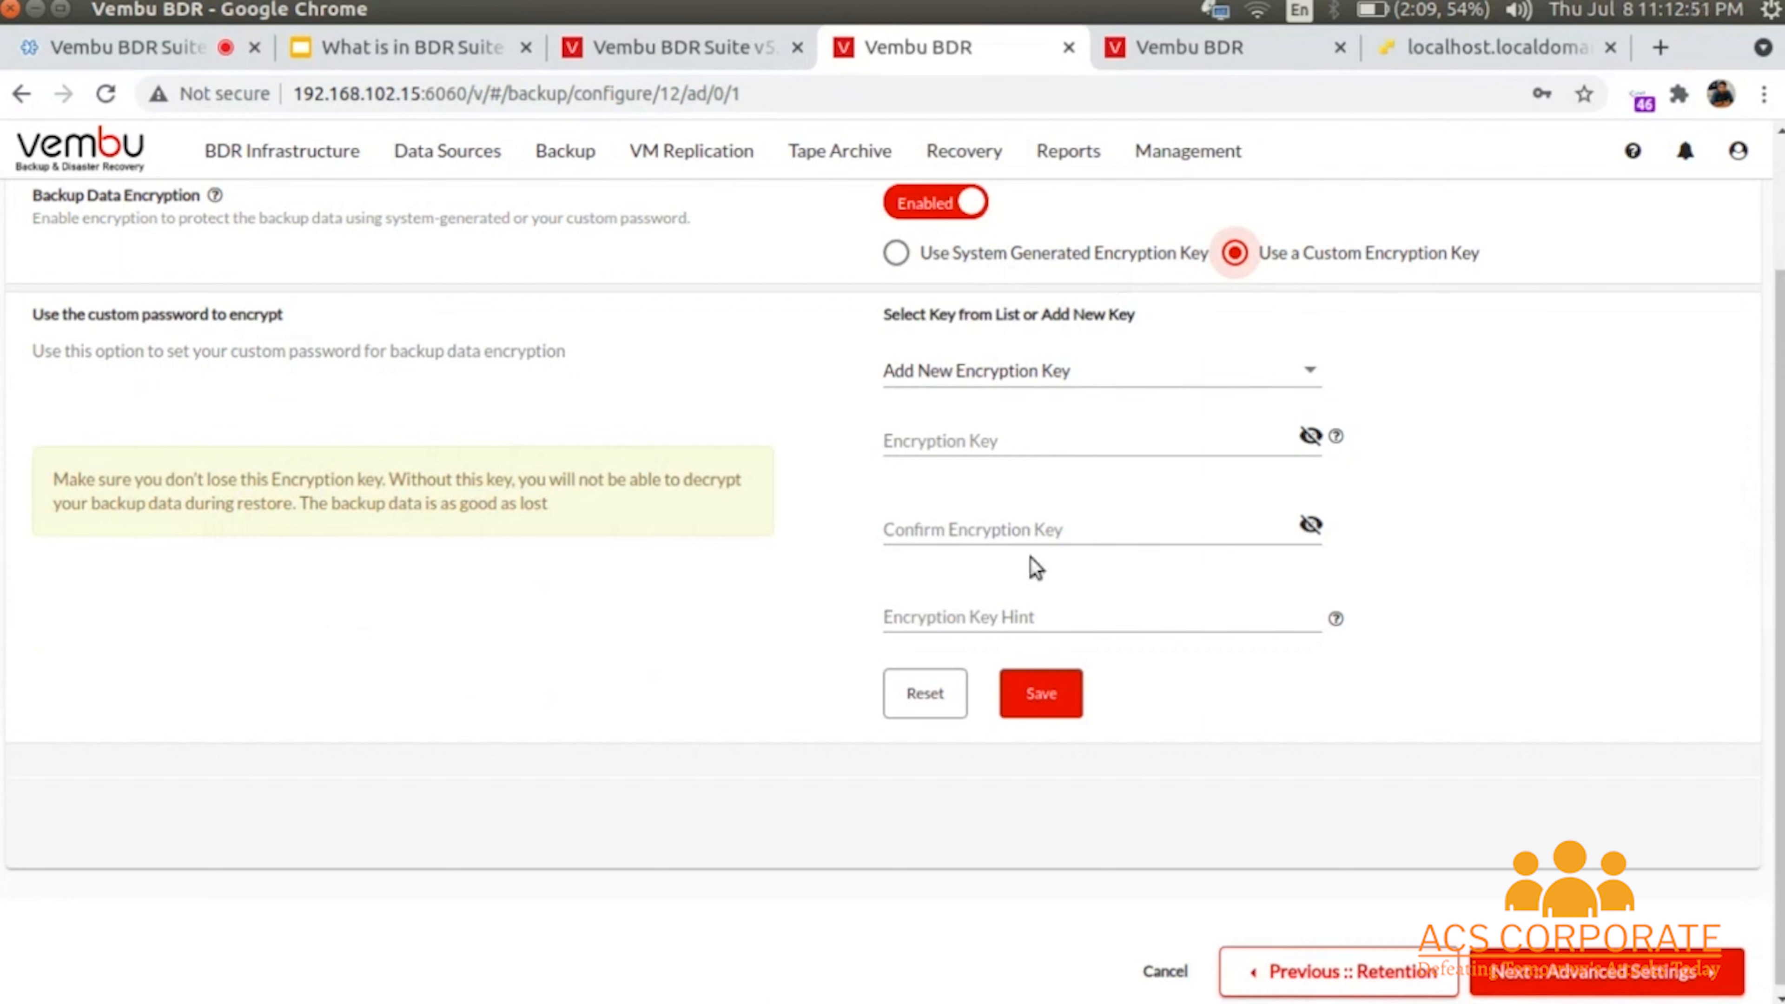
pyautogui.click(897, 253)
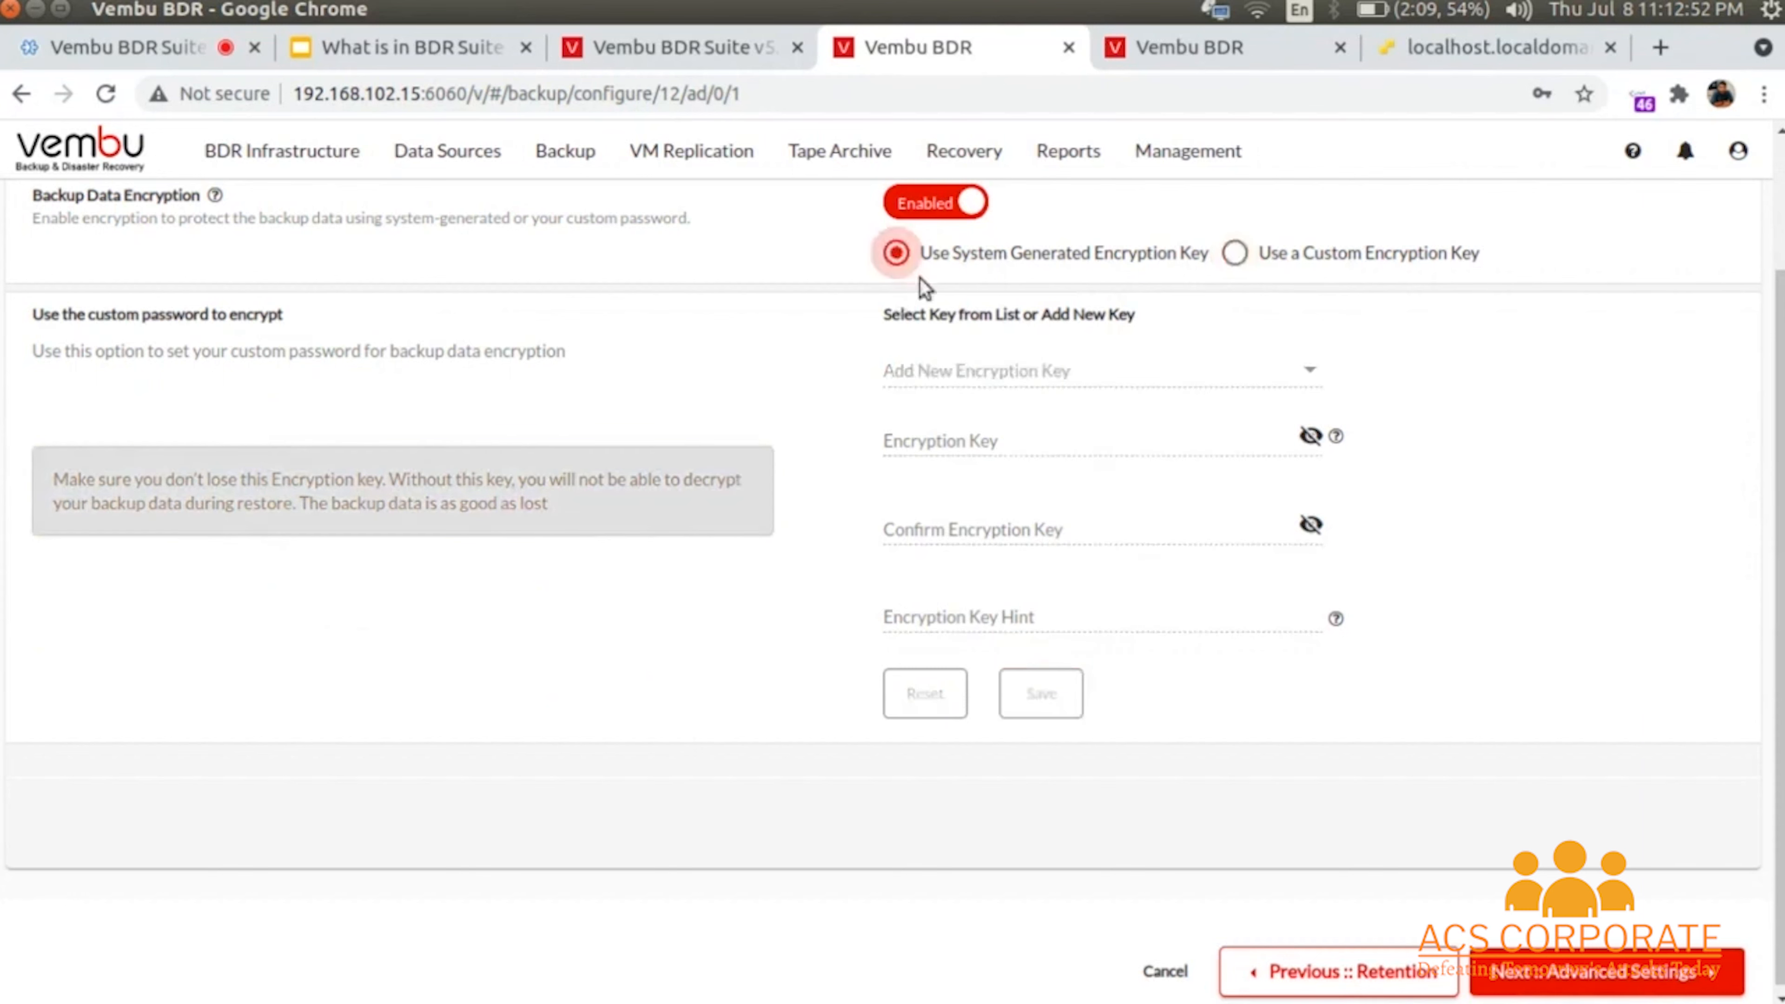
pyautogui.click(1604, 985)
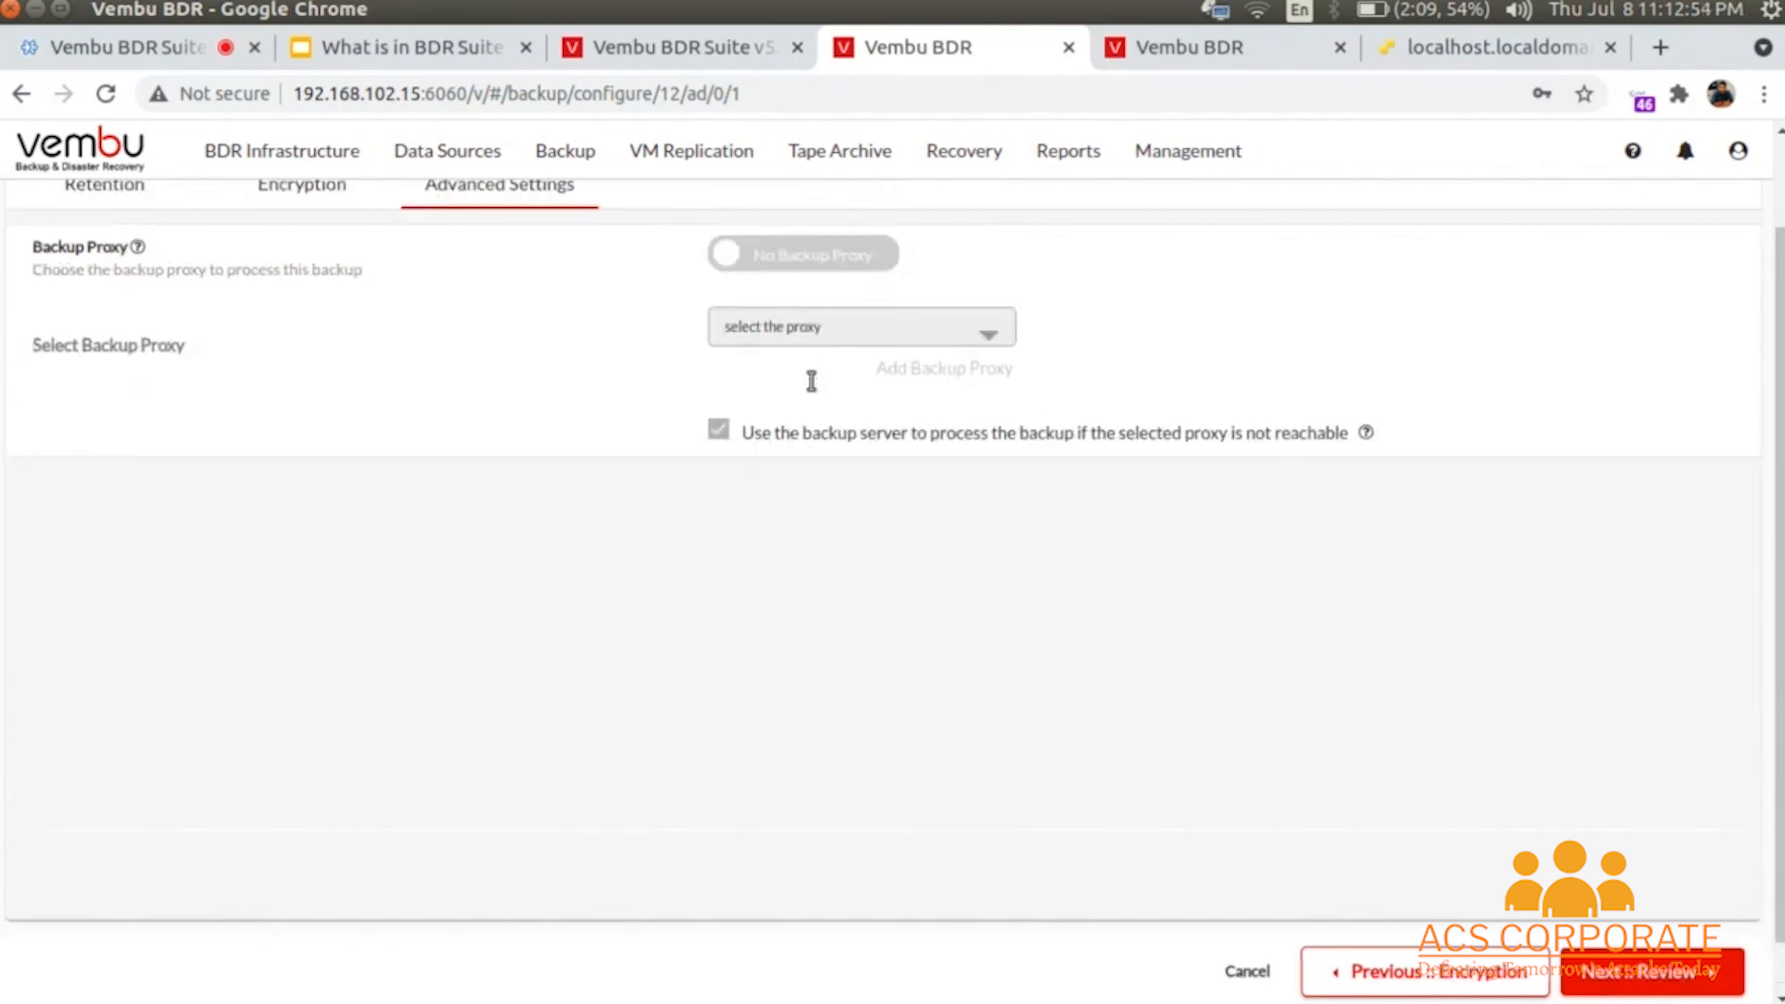
# - Leave the backup proxy off after finding no proxies available, and open the Review
pyautogui.click(813, 271)
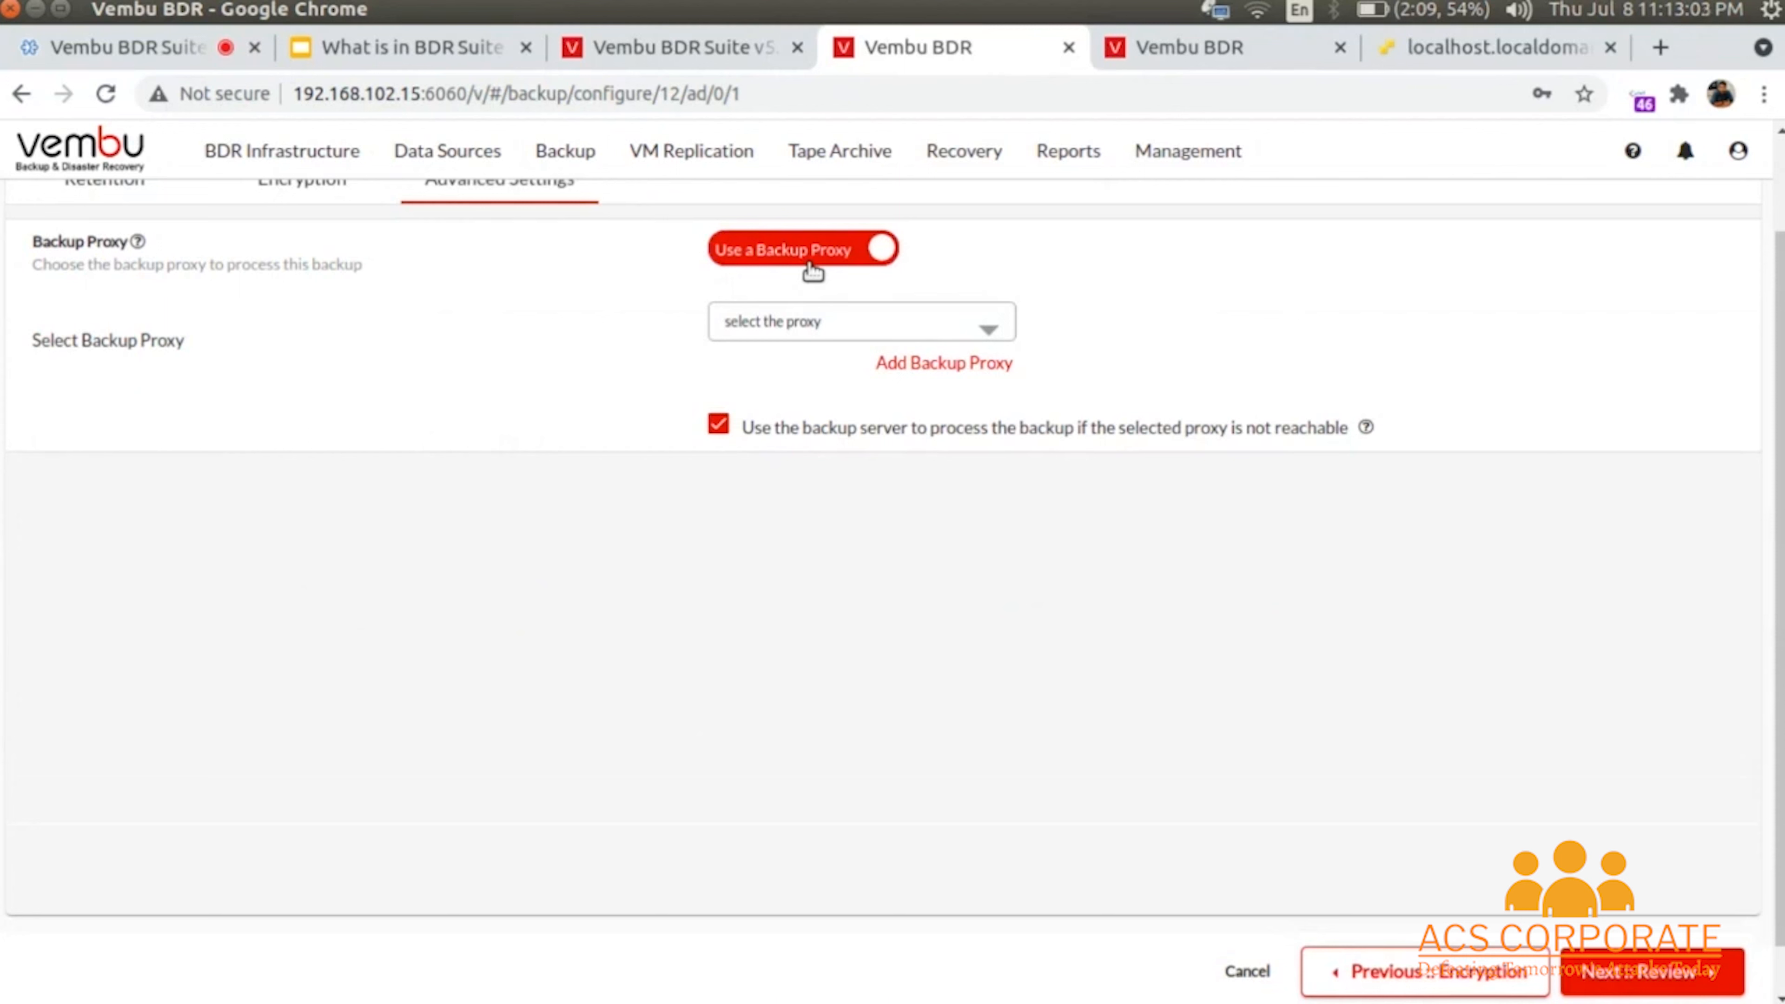
pyautogui.click(833, 328)
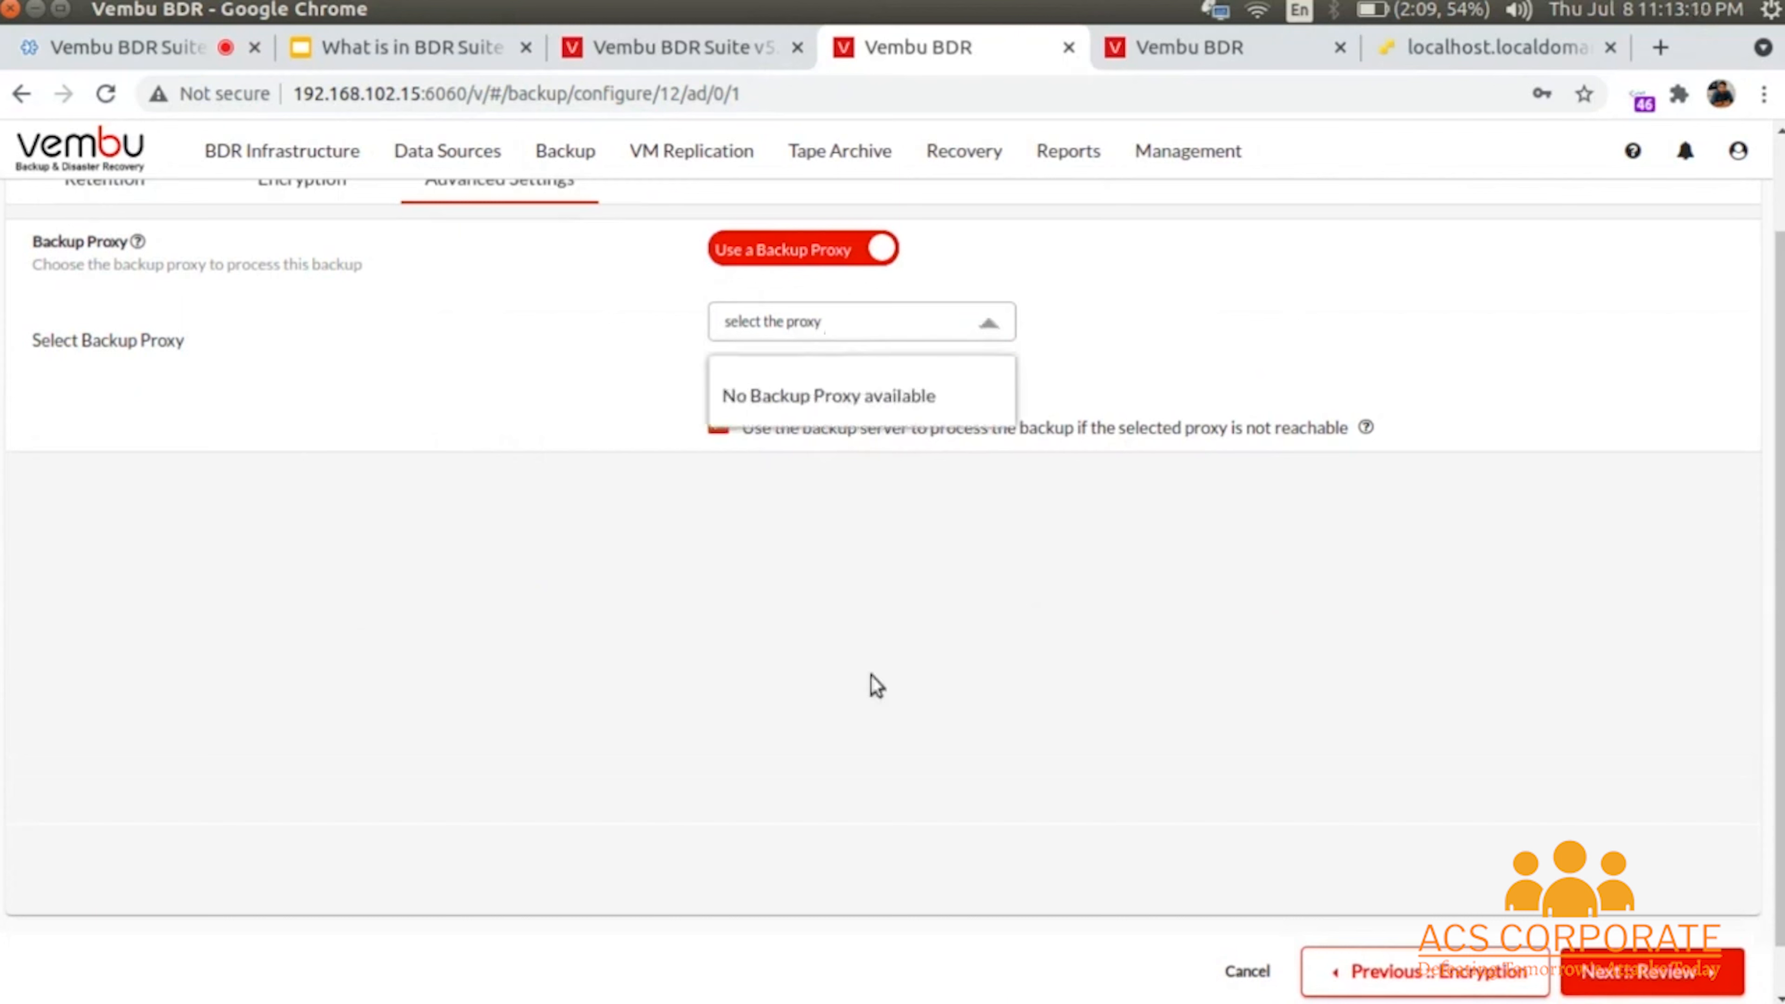
pyautogui.click(916, 820)
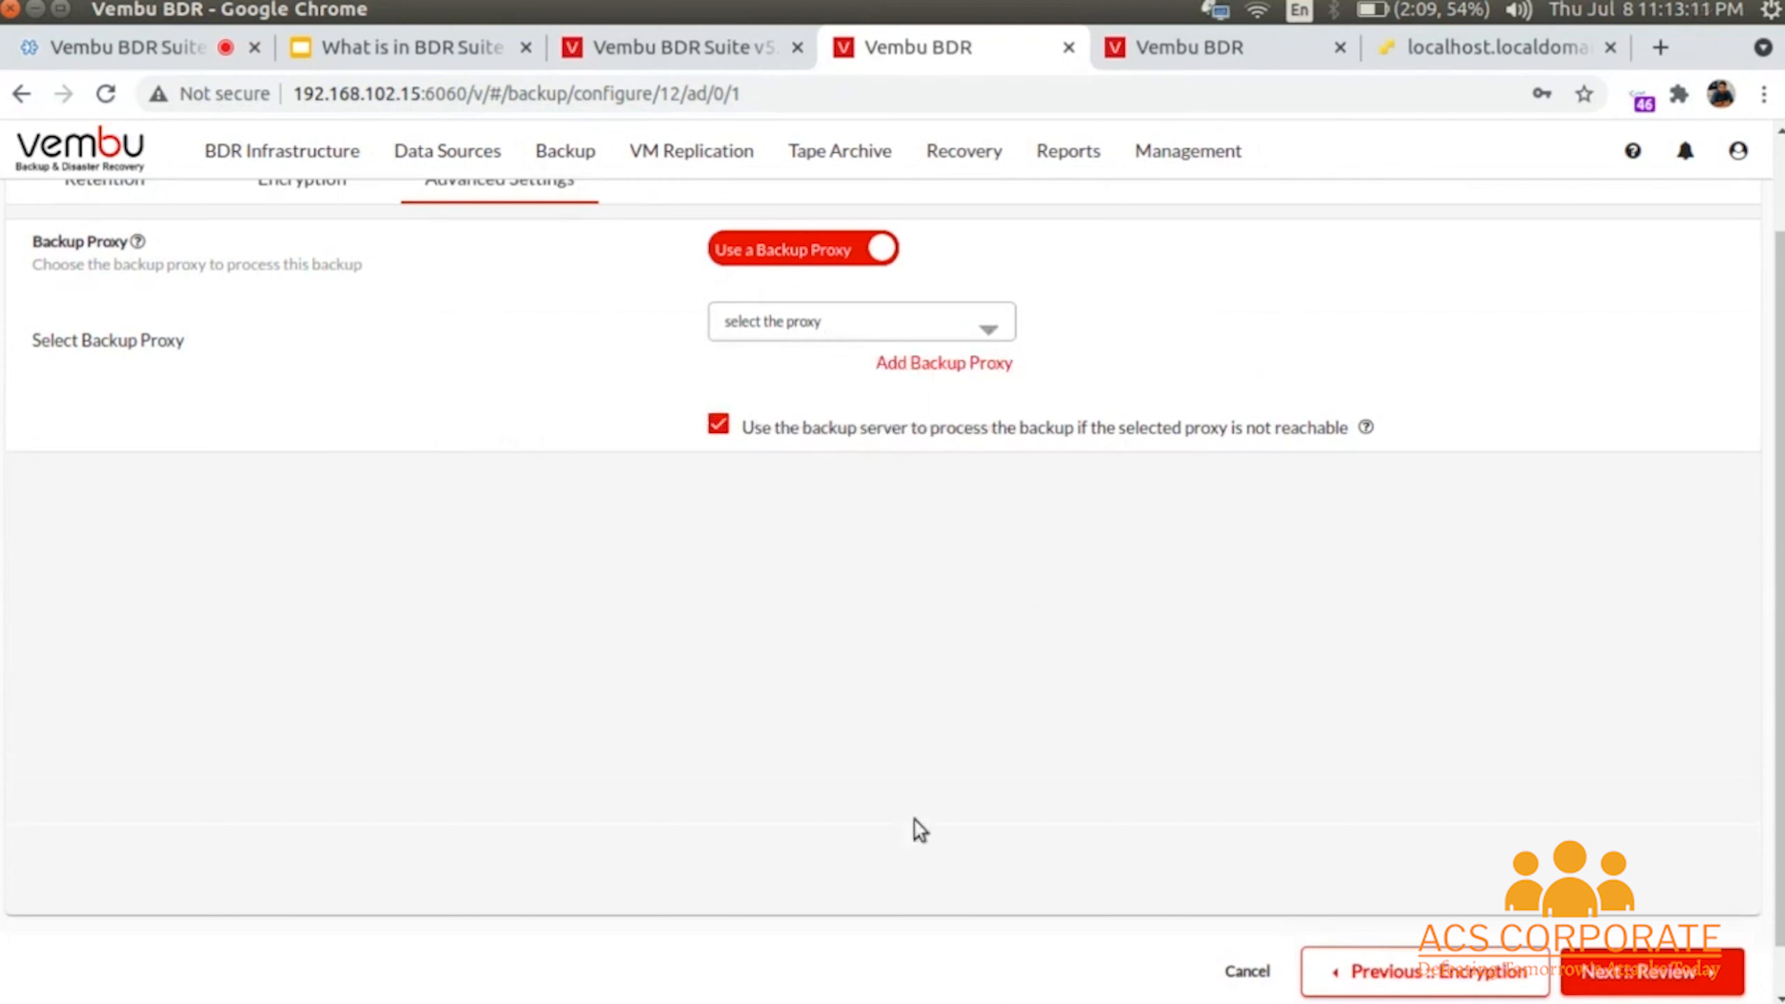
pyautogui.click(765, 251)
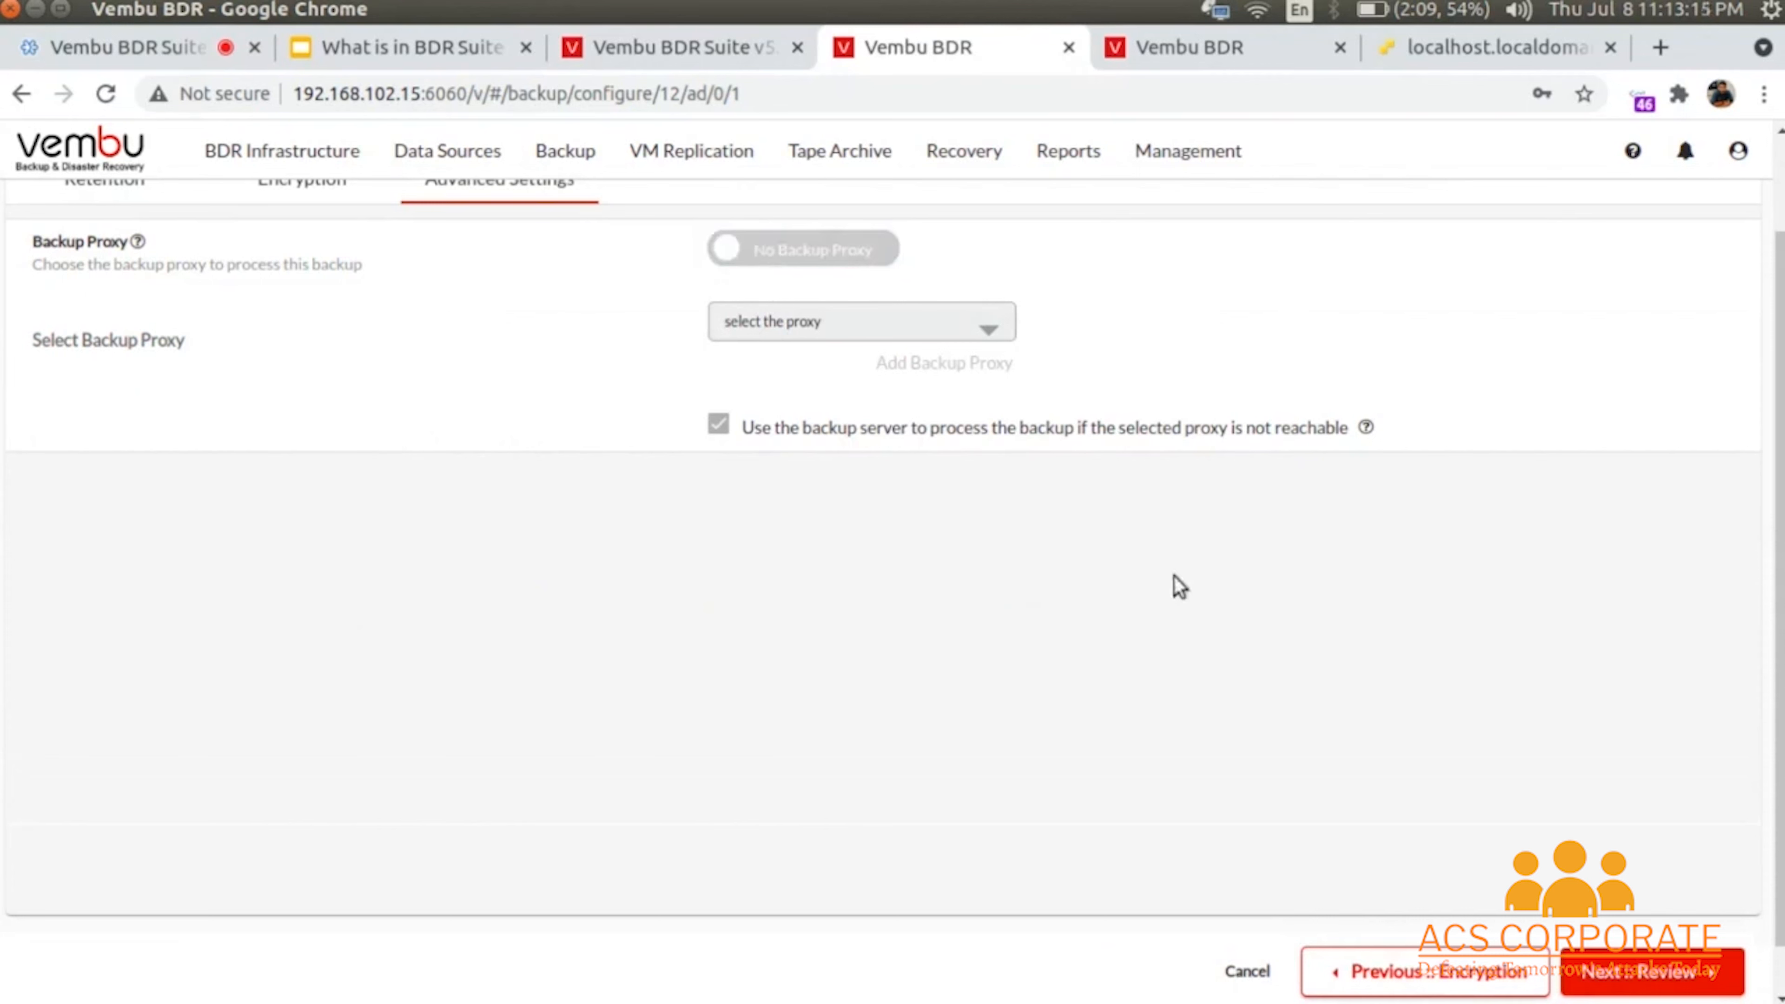
pyautogui.click(1645, 973)
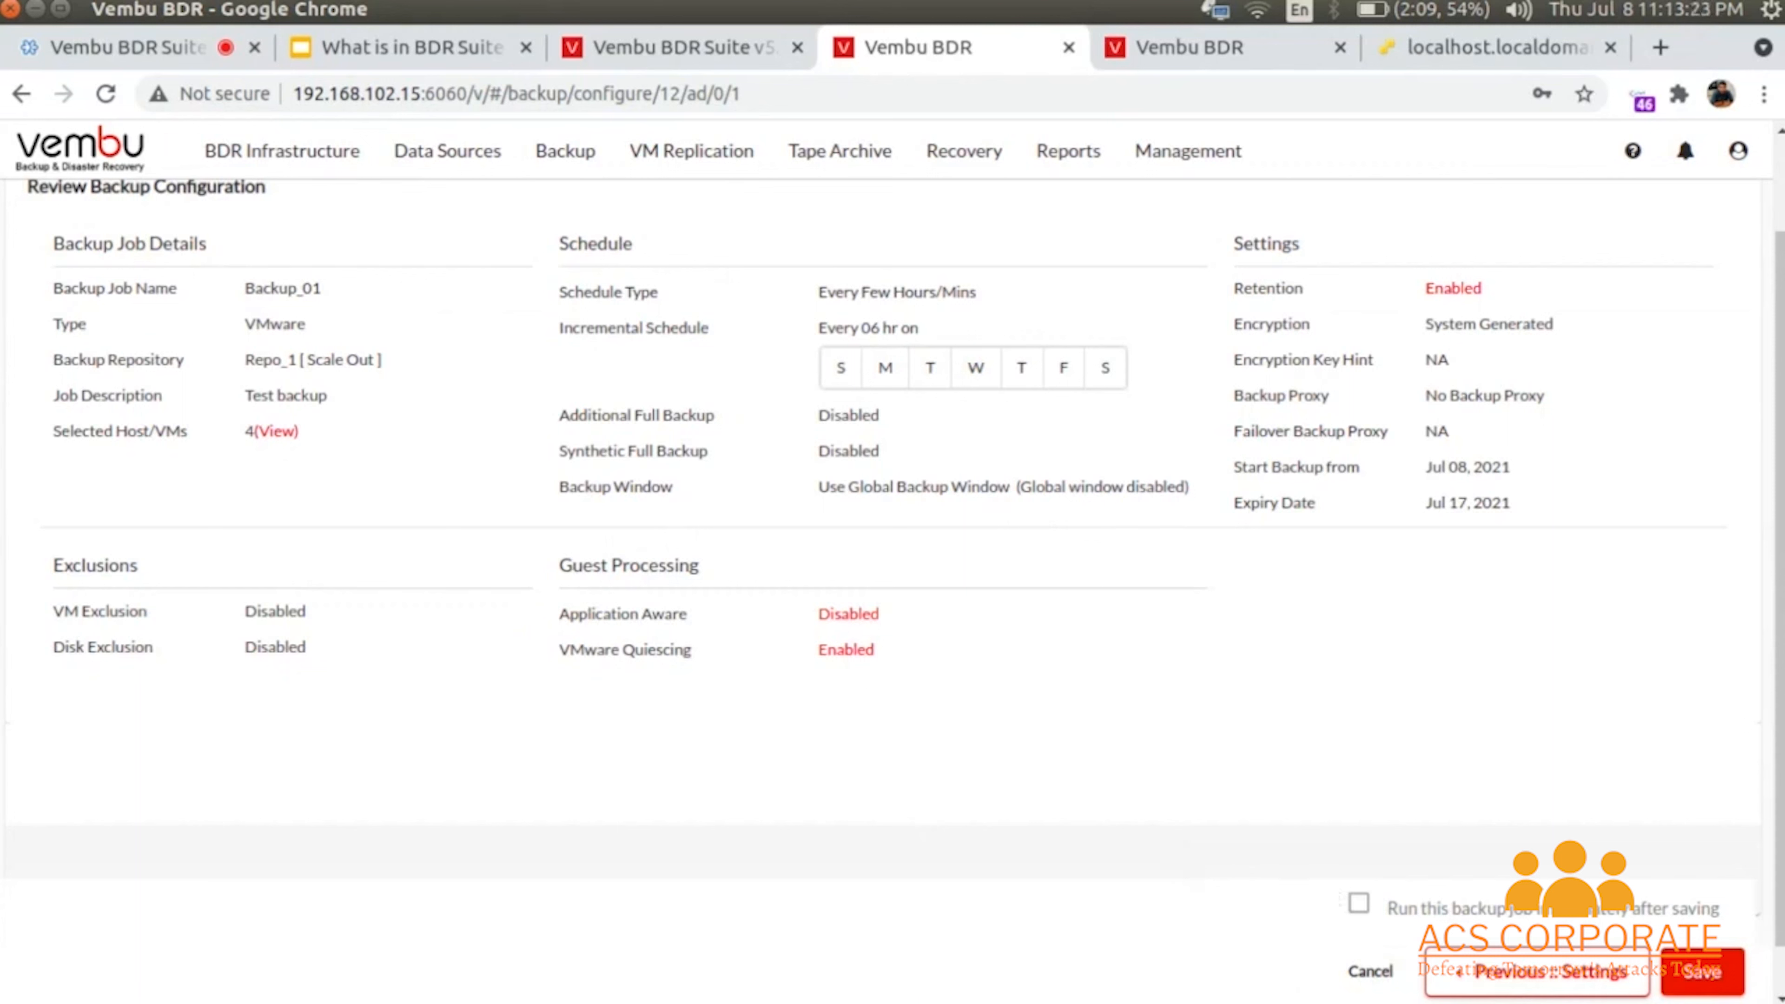
# - Step back through the job wizard to the host and VM selection page
pyautogui.click(1636, 981)
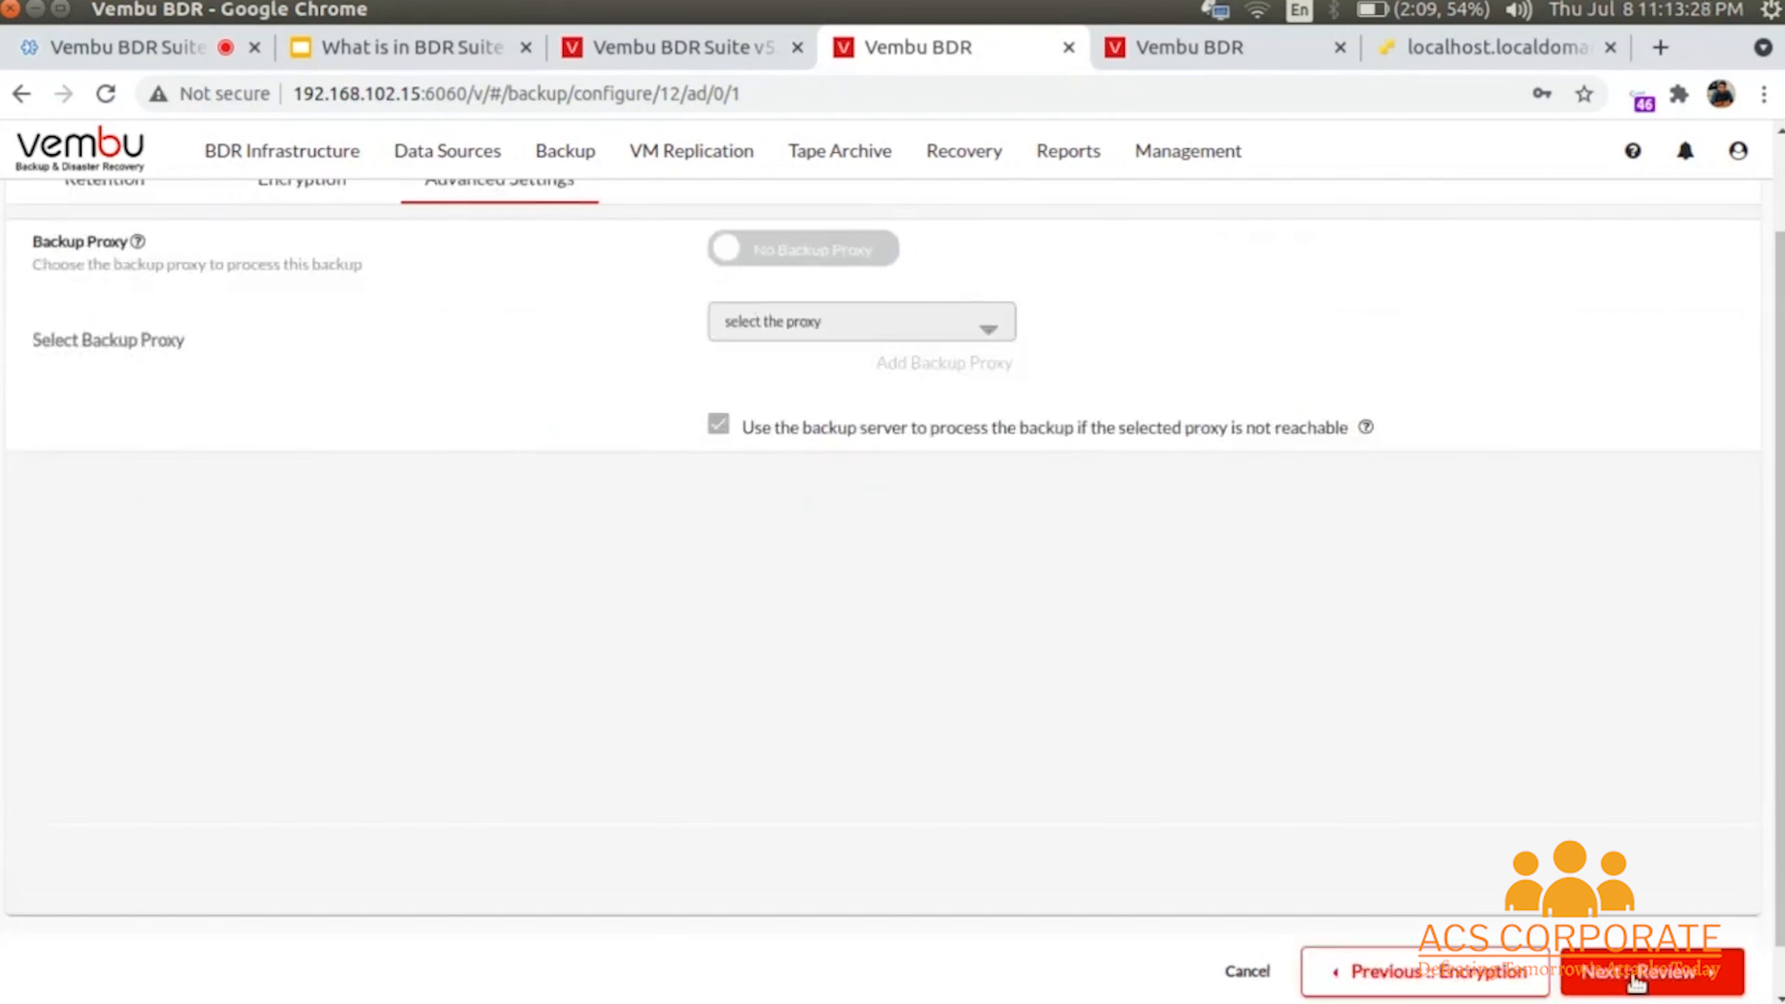
pyautogui.click(1594, 972)
pyautogui.click(1528, 978)
pyautogui.click(1328, 980)
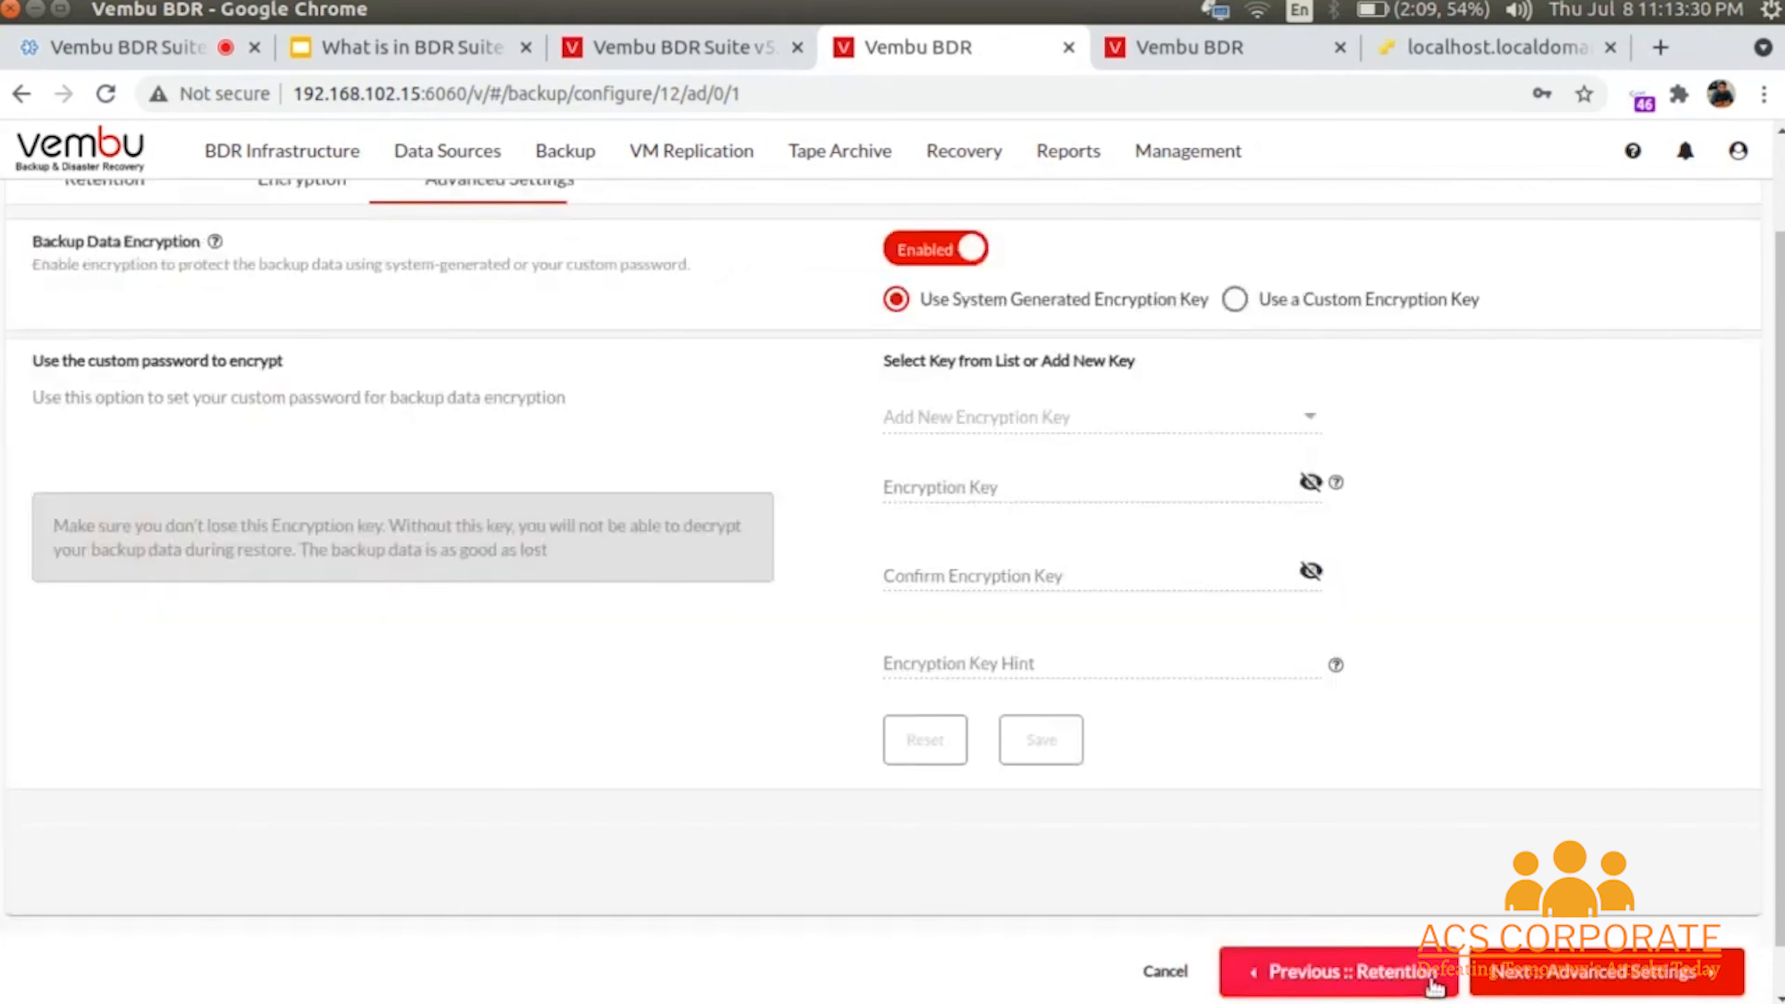
pyautogui.click(1332, 979)
pyautogui.click(1334, 981)
pyautogui.click(1334, 981)
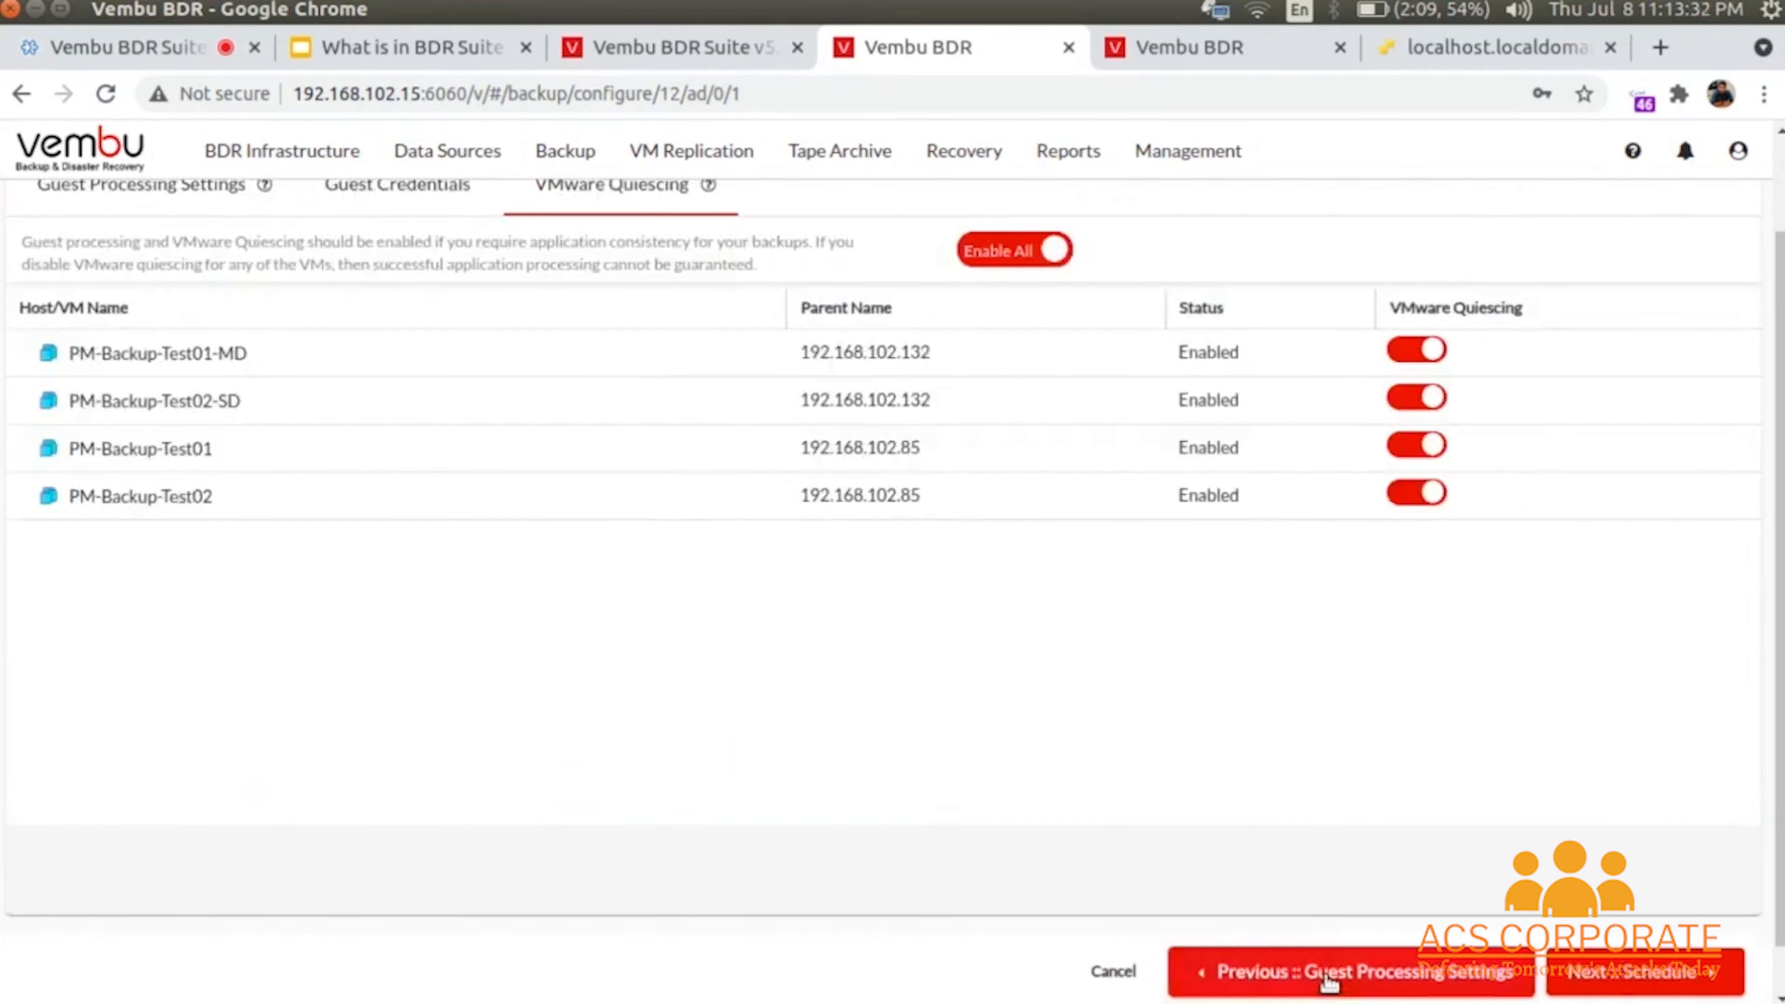
pyautogui.click(1331, 981)
pyautogui.click(1328, 982)
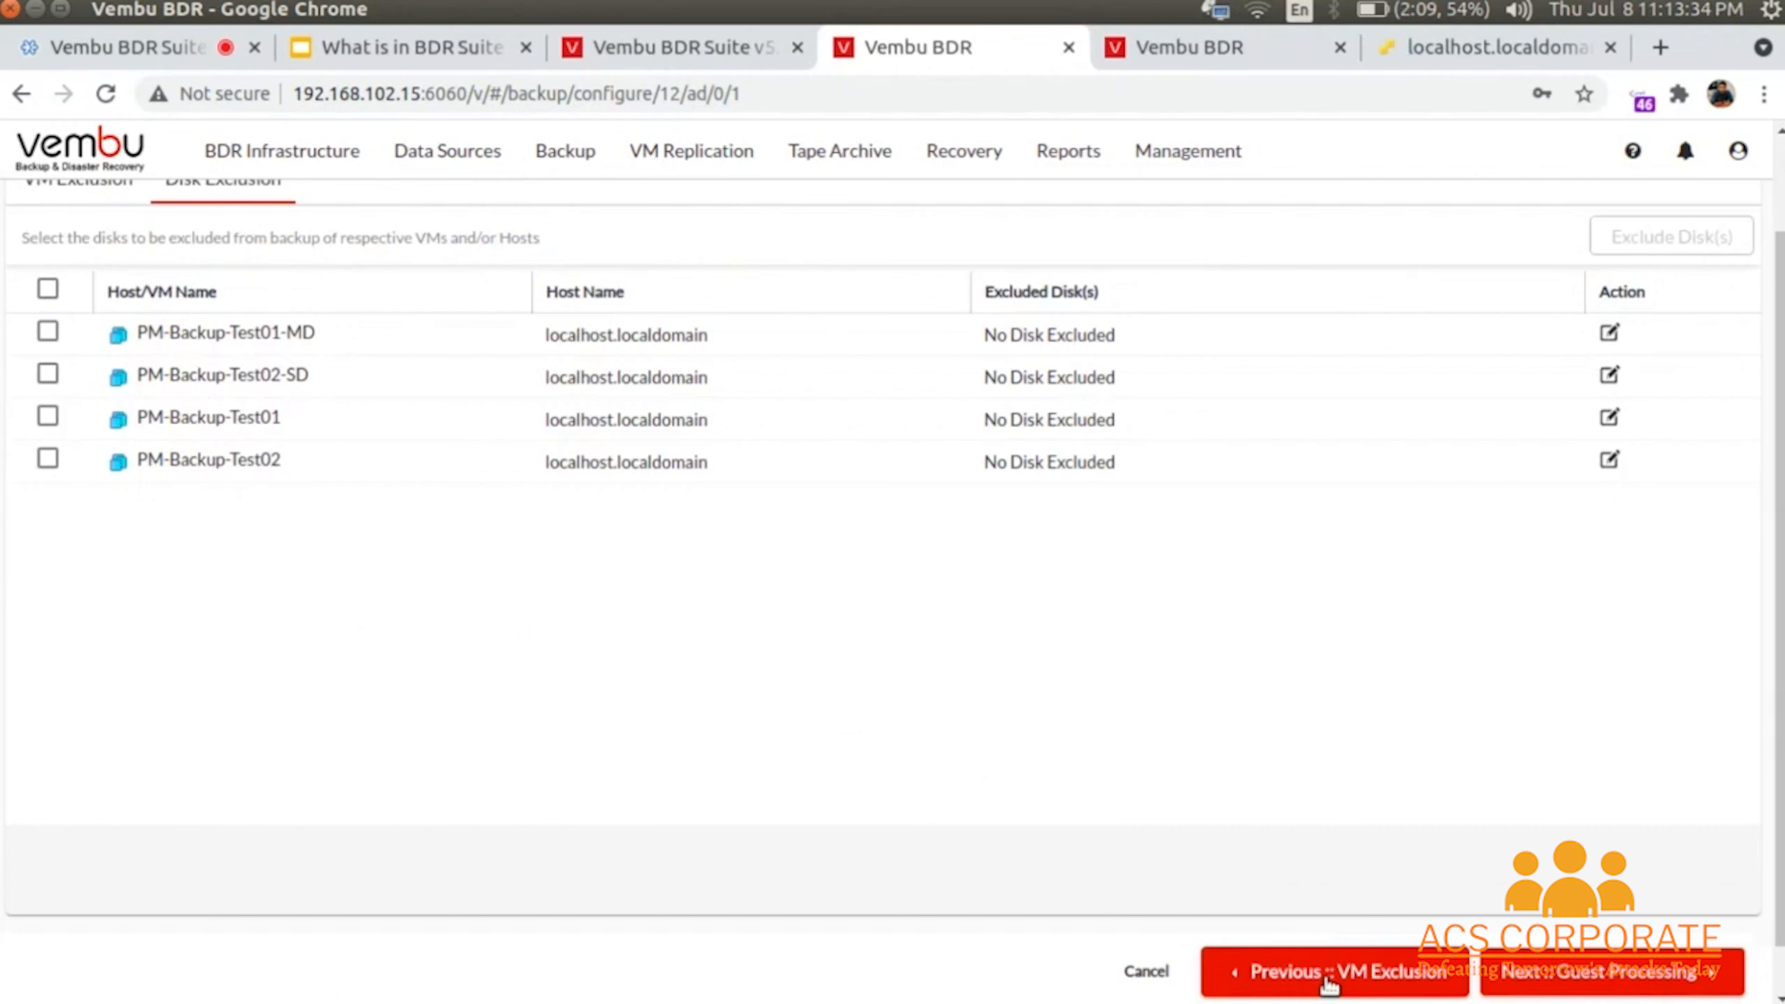
pyautogui.click(1328, 982)
pyautogui.click(1328, 981)
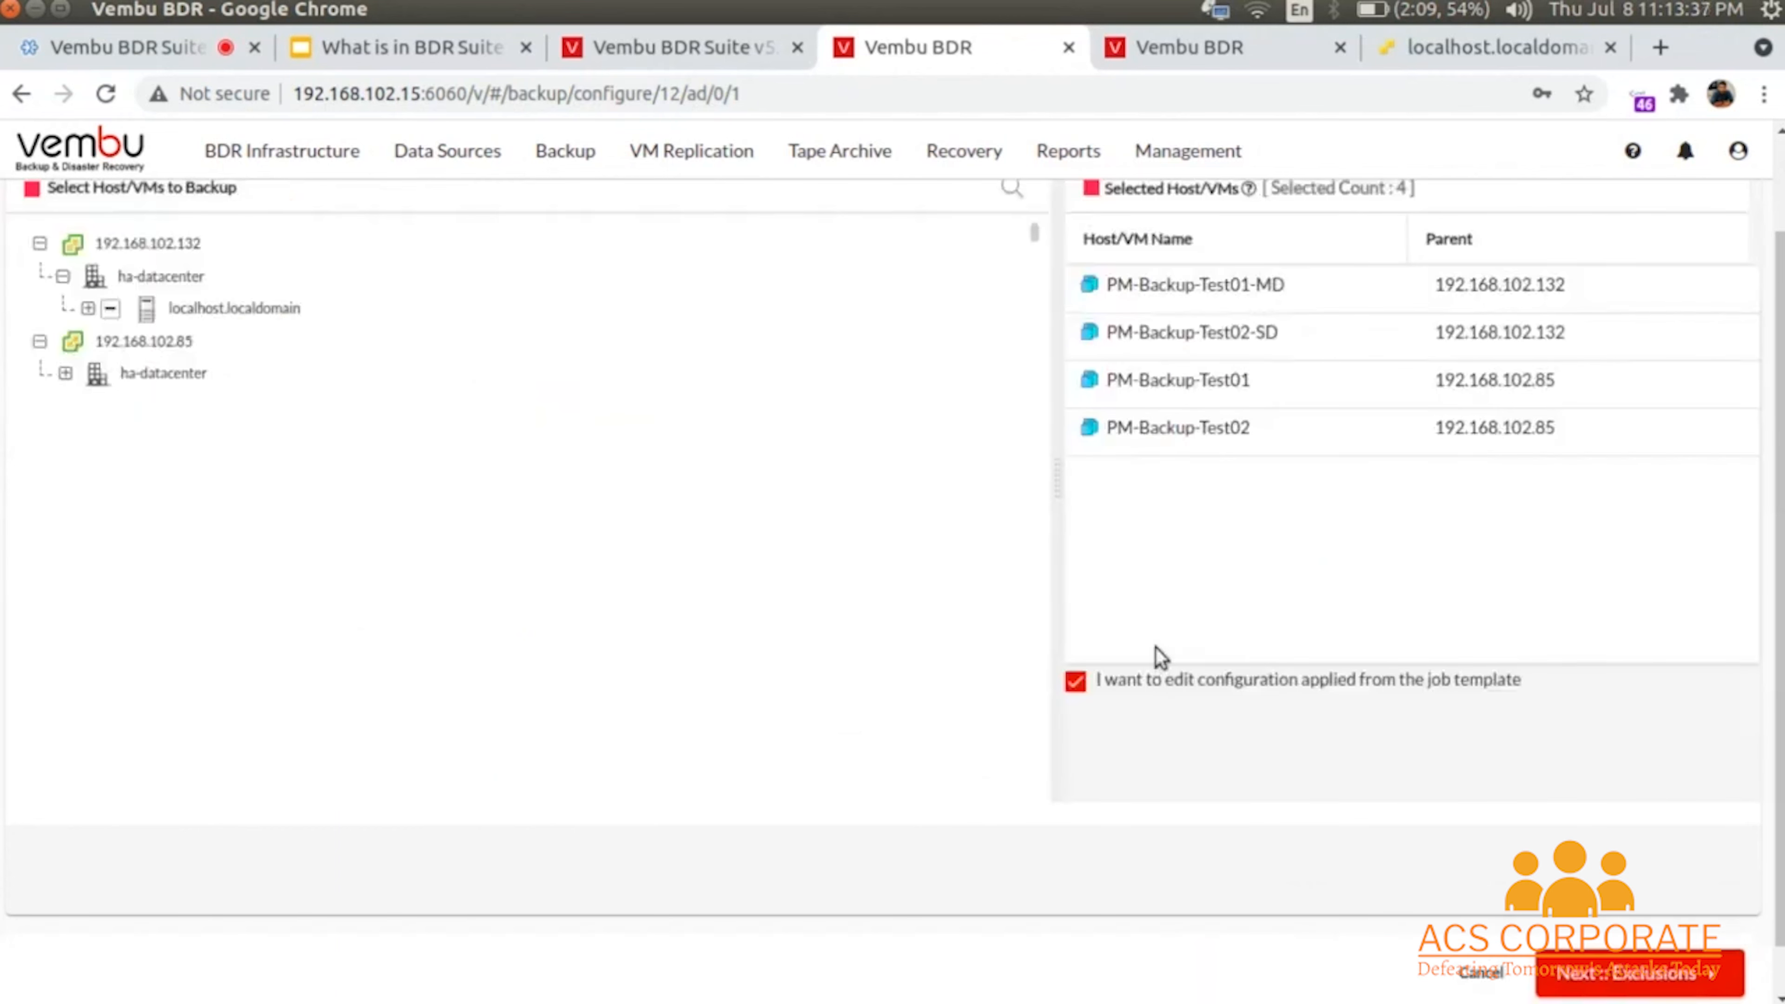
# - Uncheck editing the template configuration, then leave for List Backup Jobs without saving
pyautogui.click(1081, 687)
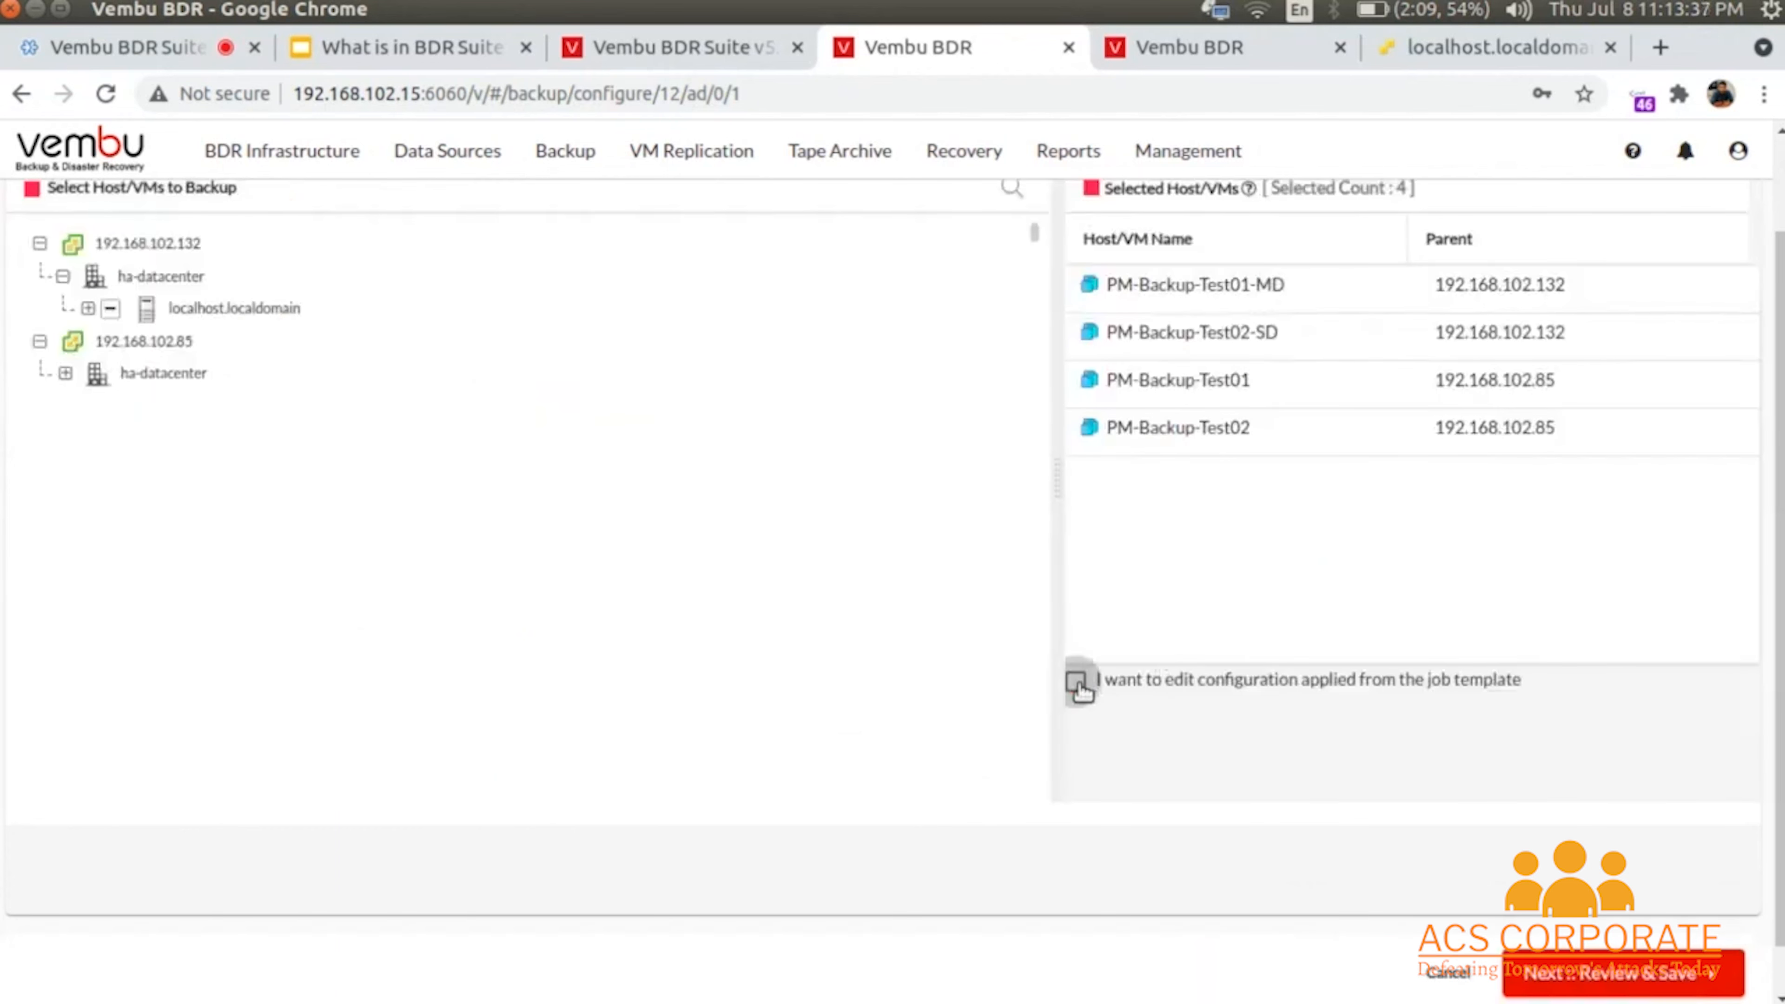
pyautogui.click(1680, 976)
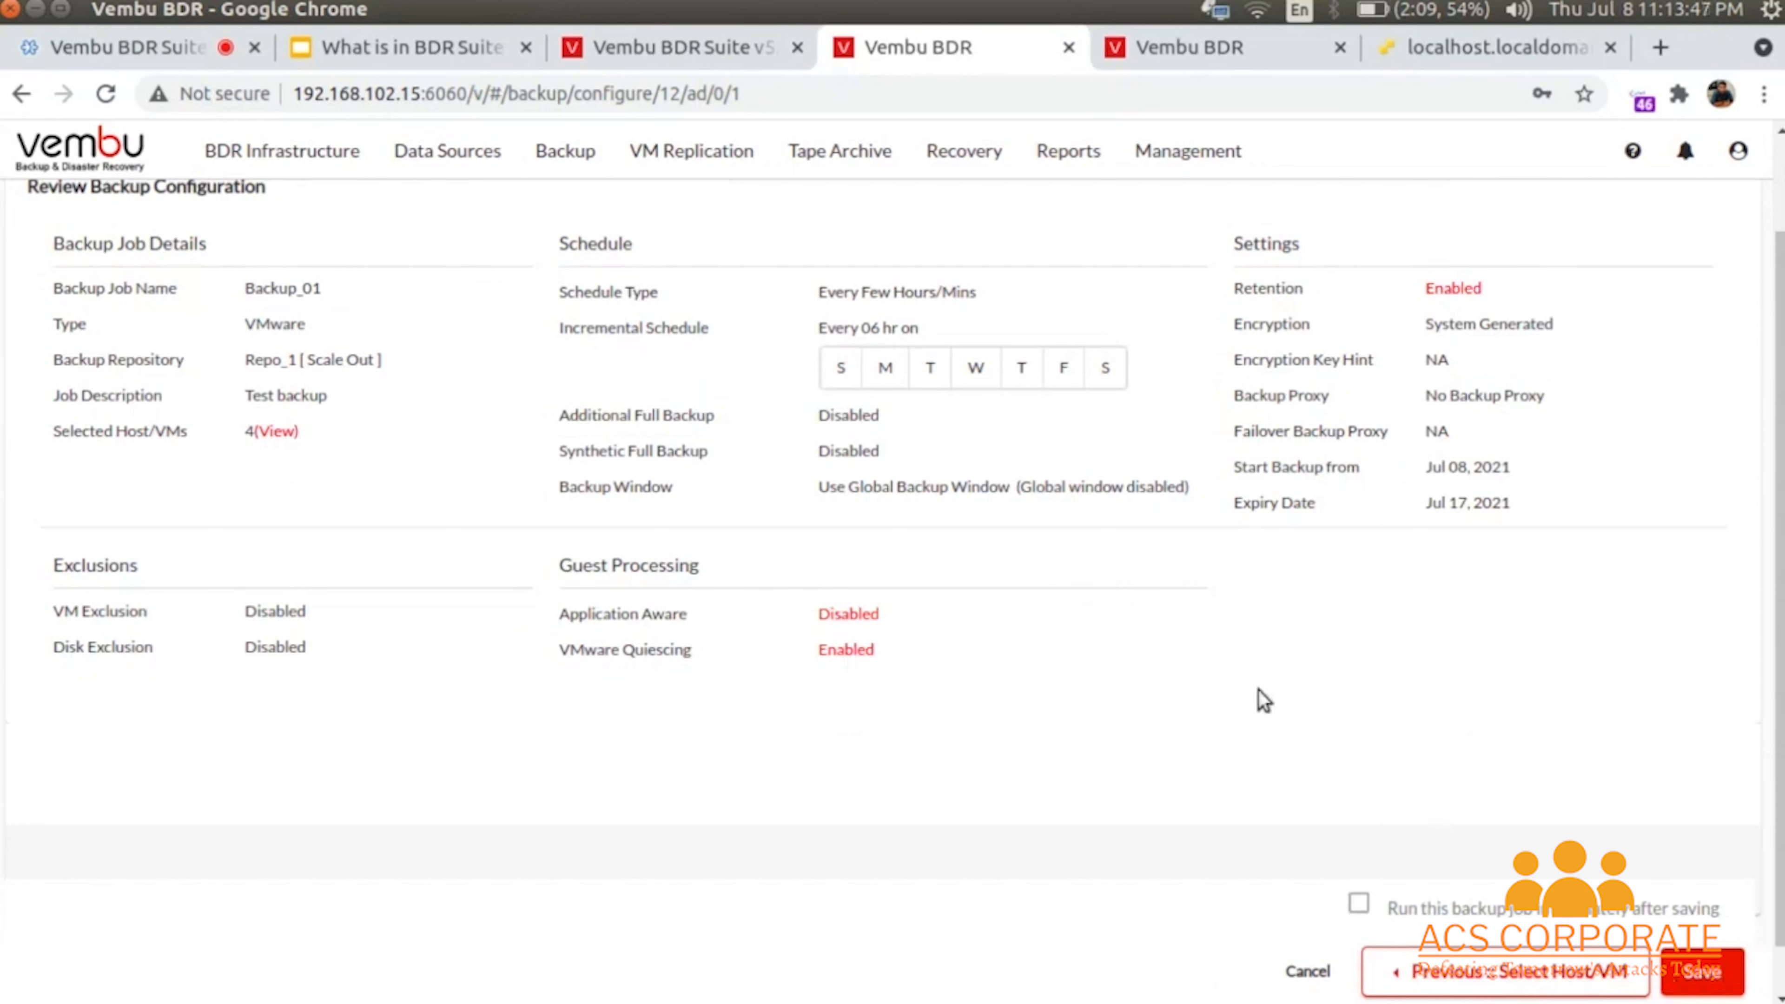
pyautogui.moveTo(555, 144)
pyautogui.moveTo(583, 198)
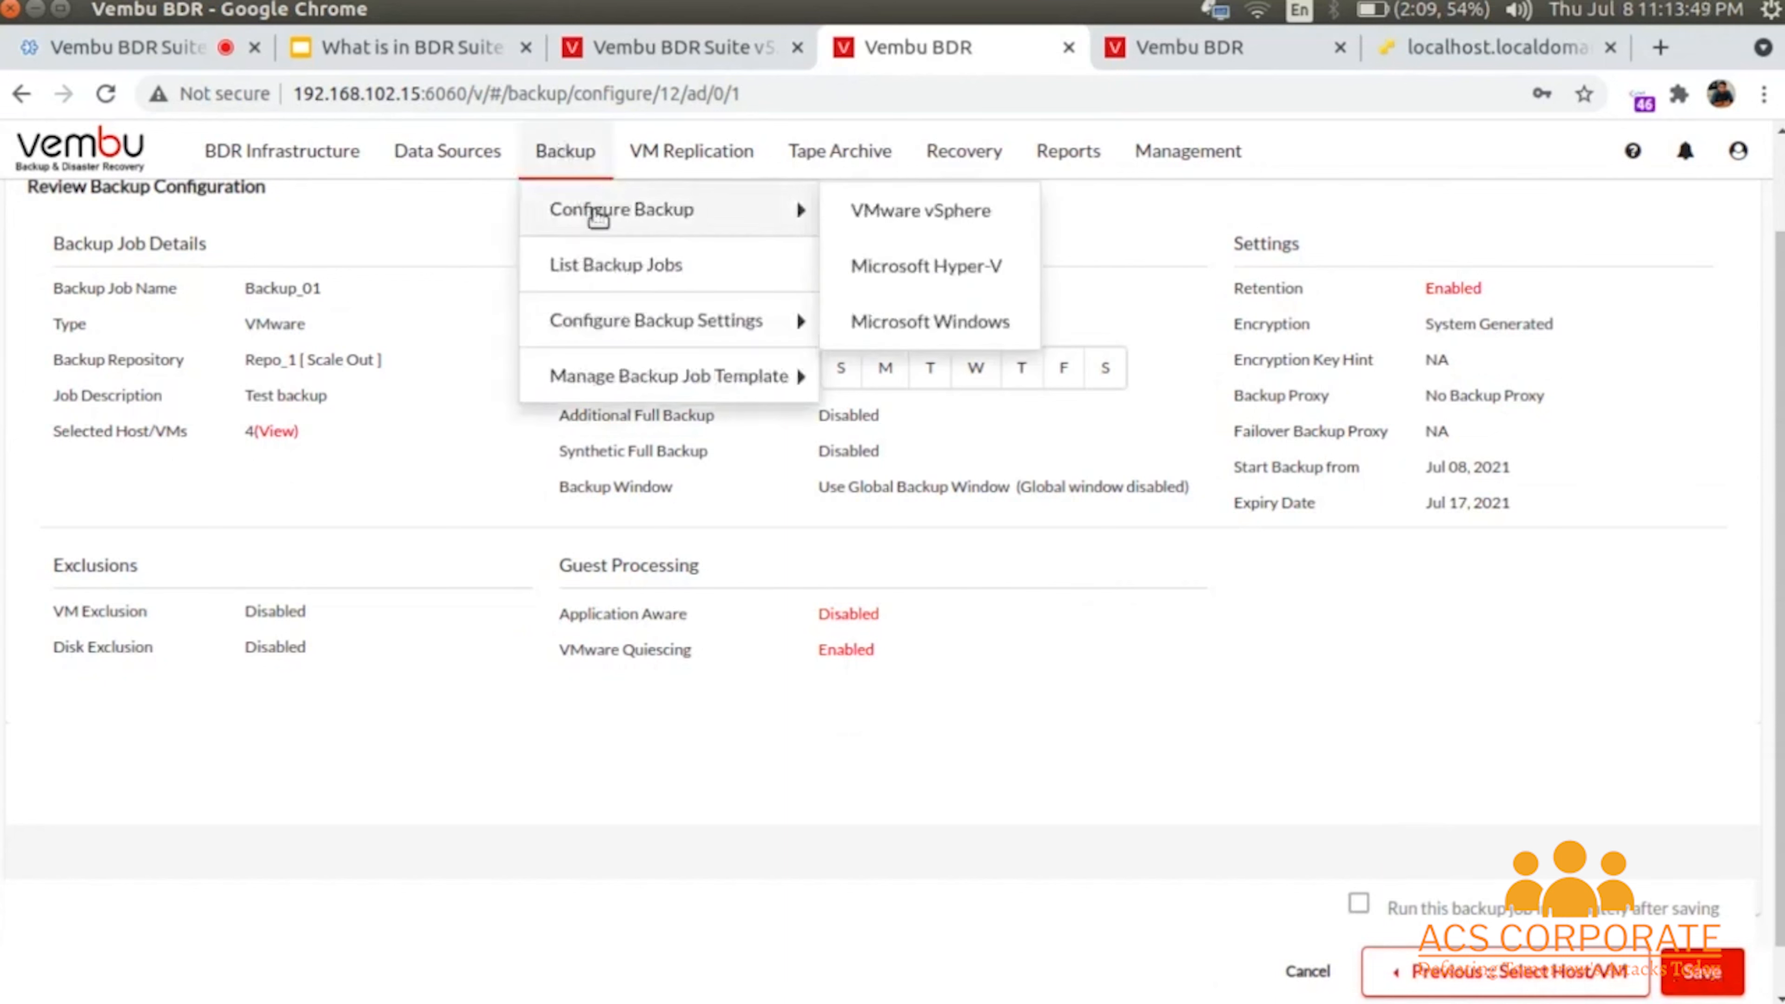
pyautogui.click(608, 263)
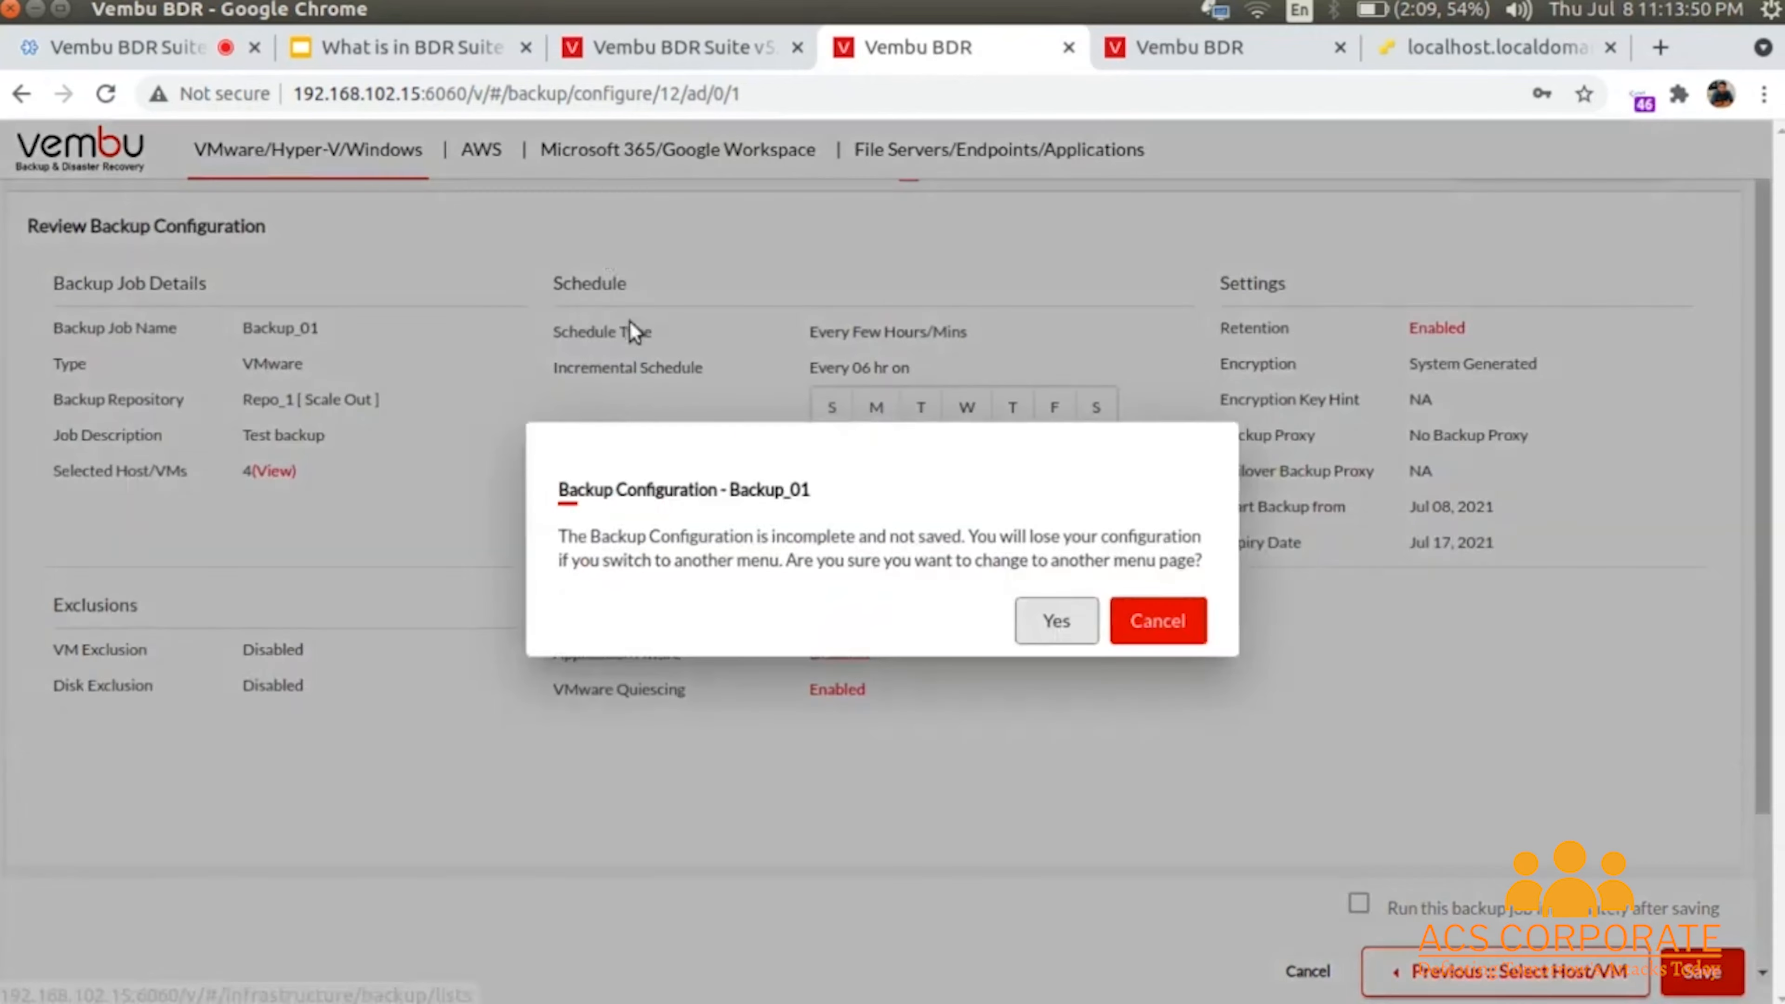
pyautogui.click(1048, 637)
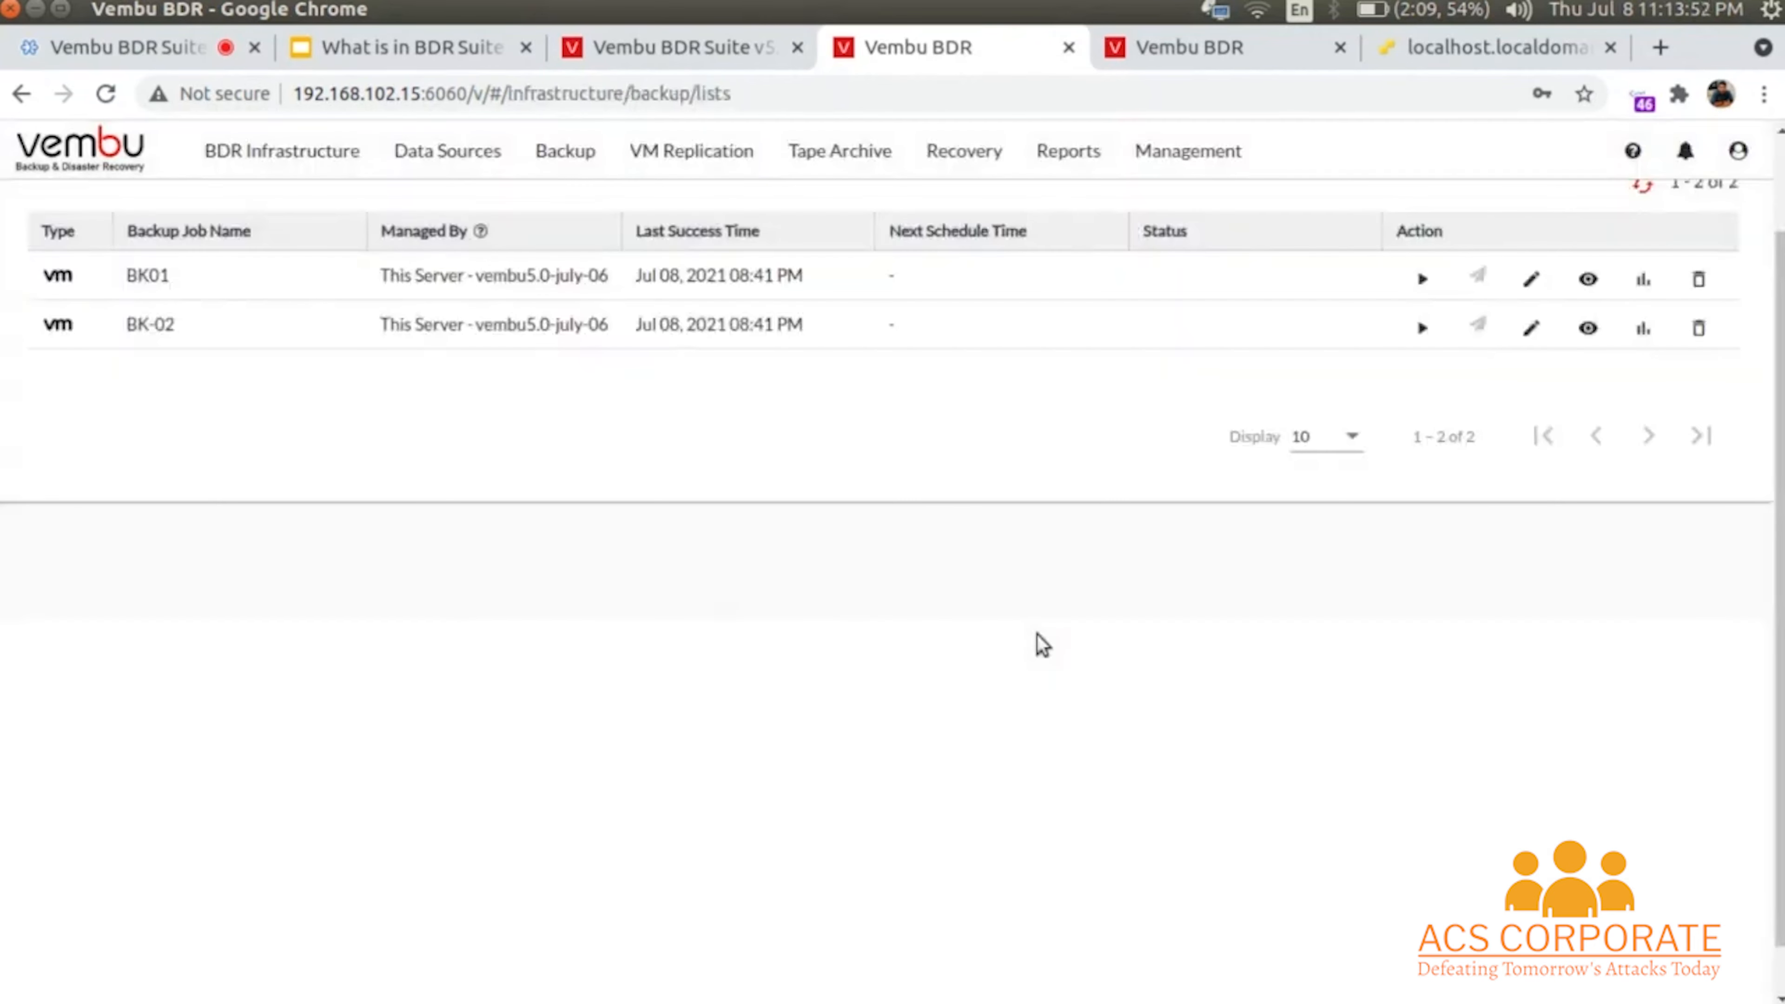
pyautogui.scroll(1, 800, 487)
# - Open the list of backup job templates
pyautogui.scroll(-2, 801, 487)
pyautogui.click(555, 152)
pyautogui.moveTo(618, 317)
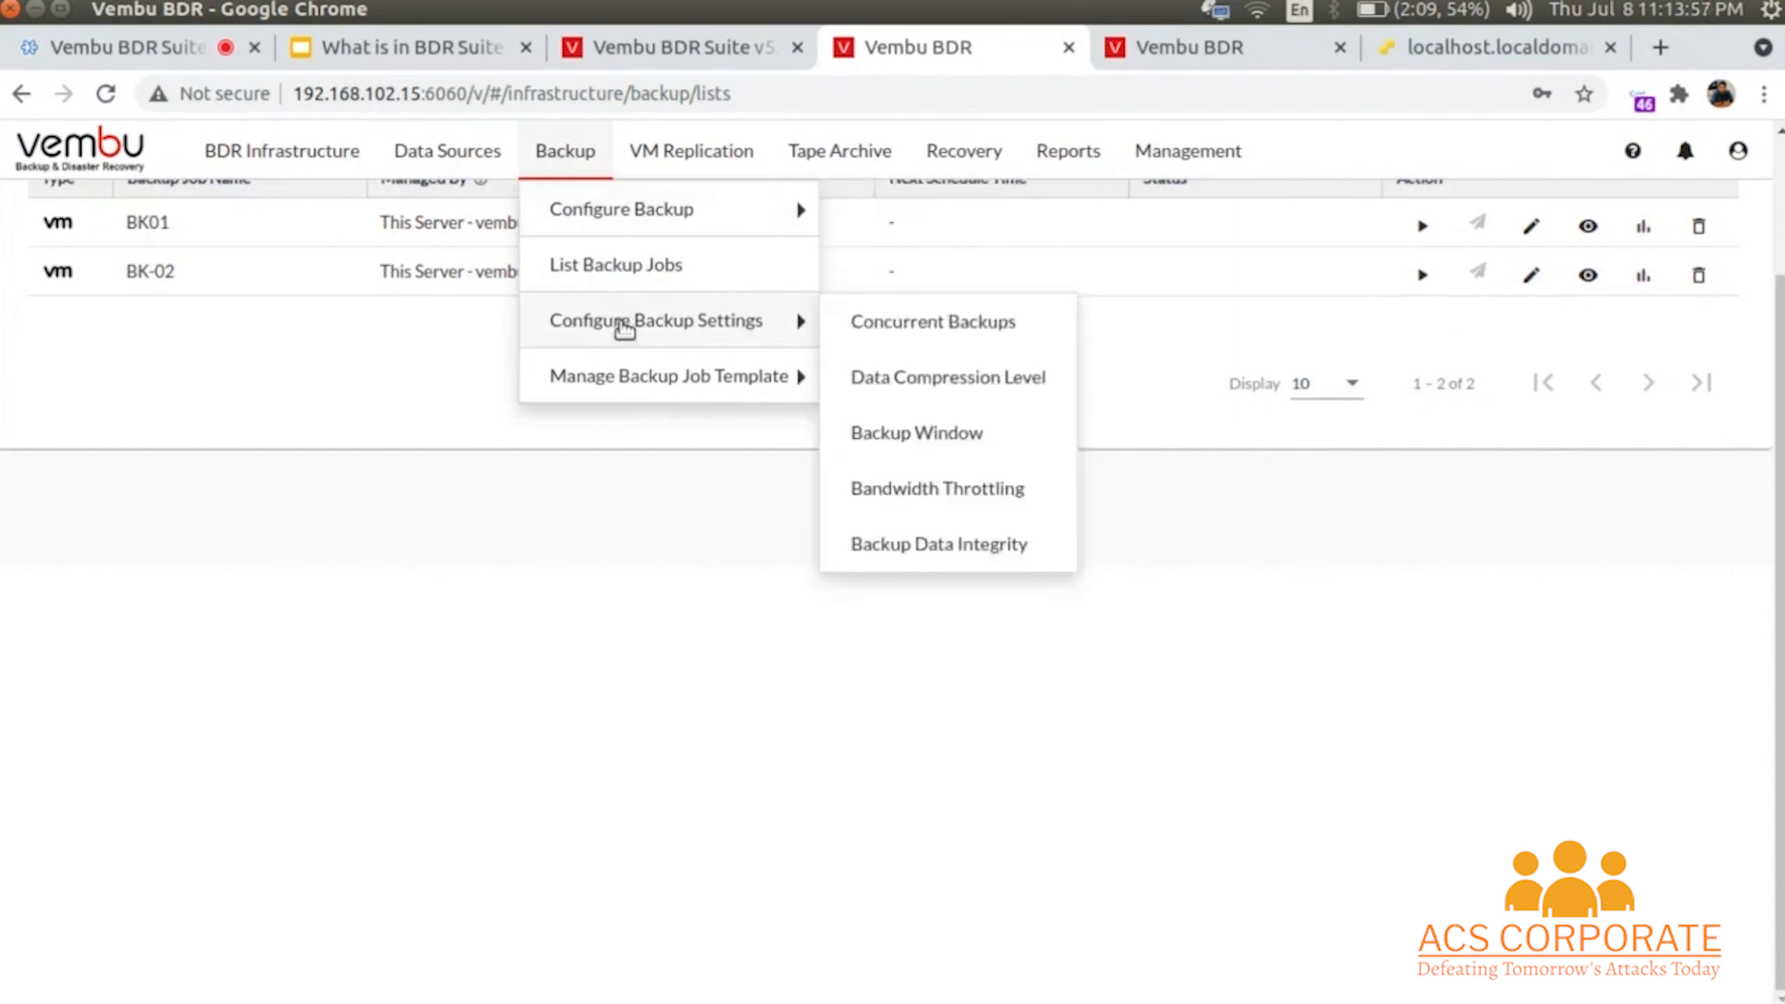
pyautogui.moveTo(632, 373)
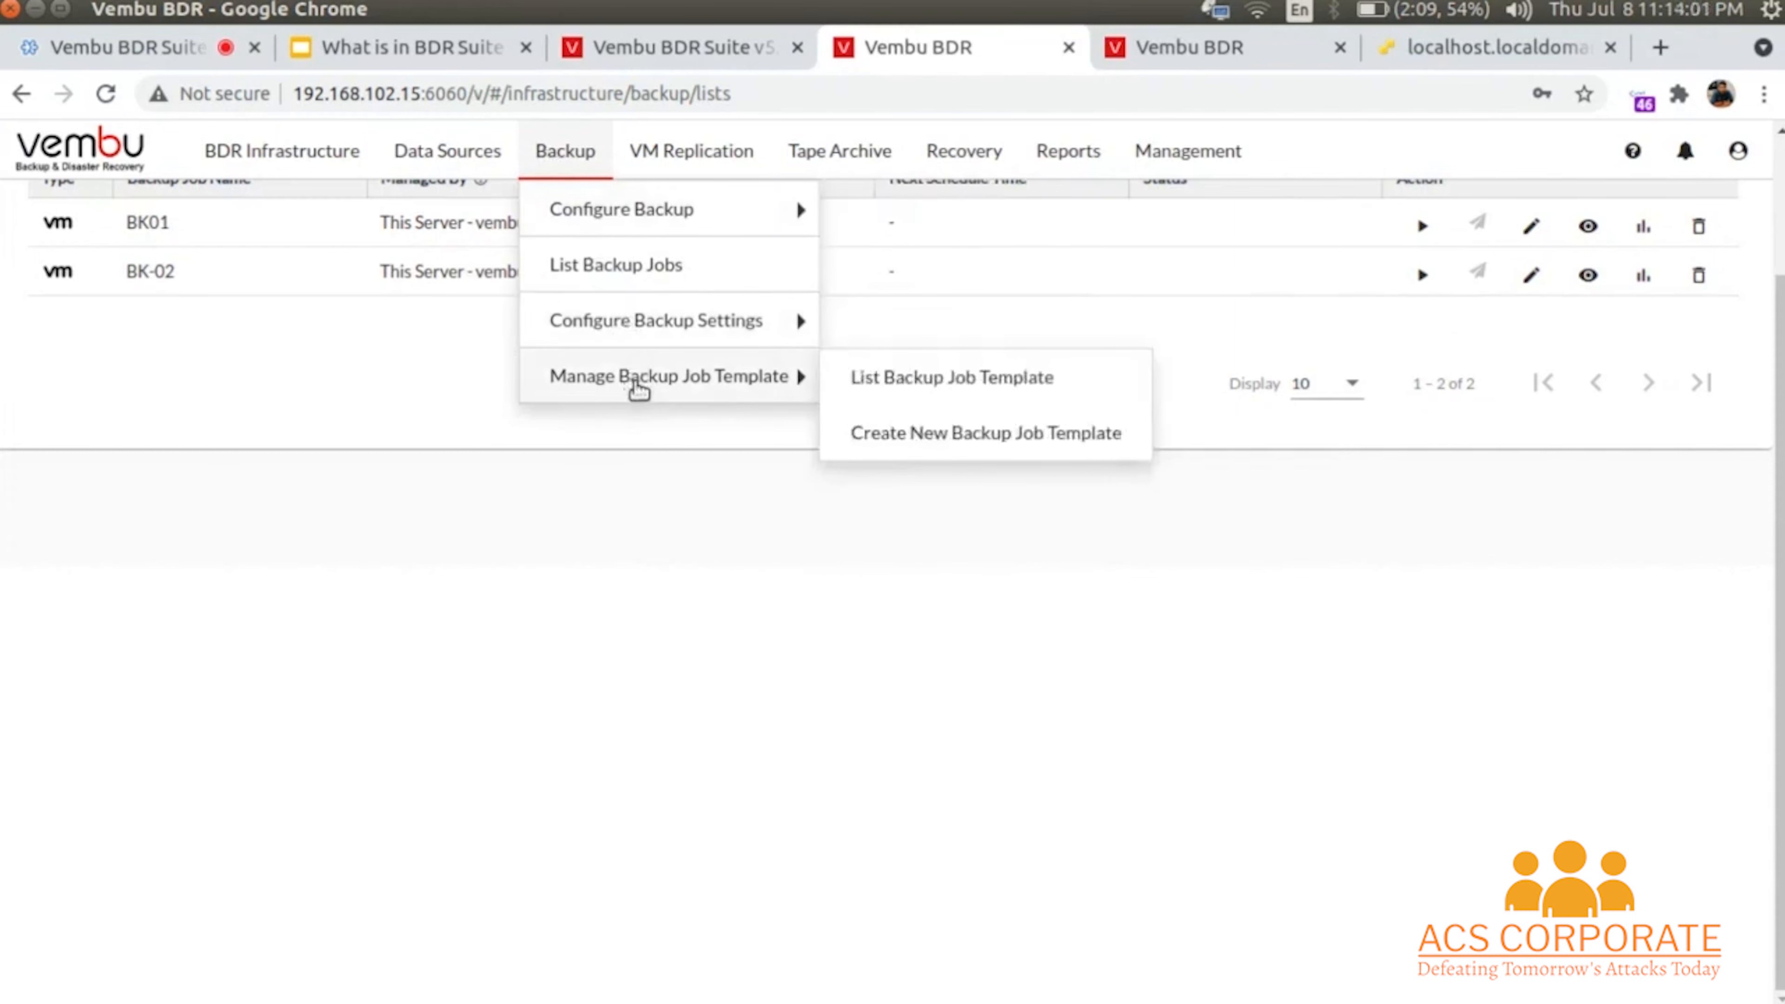
pyautogui.click(894, 380)
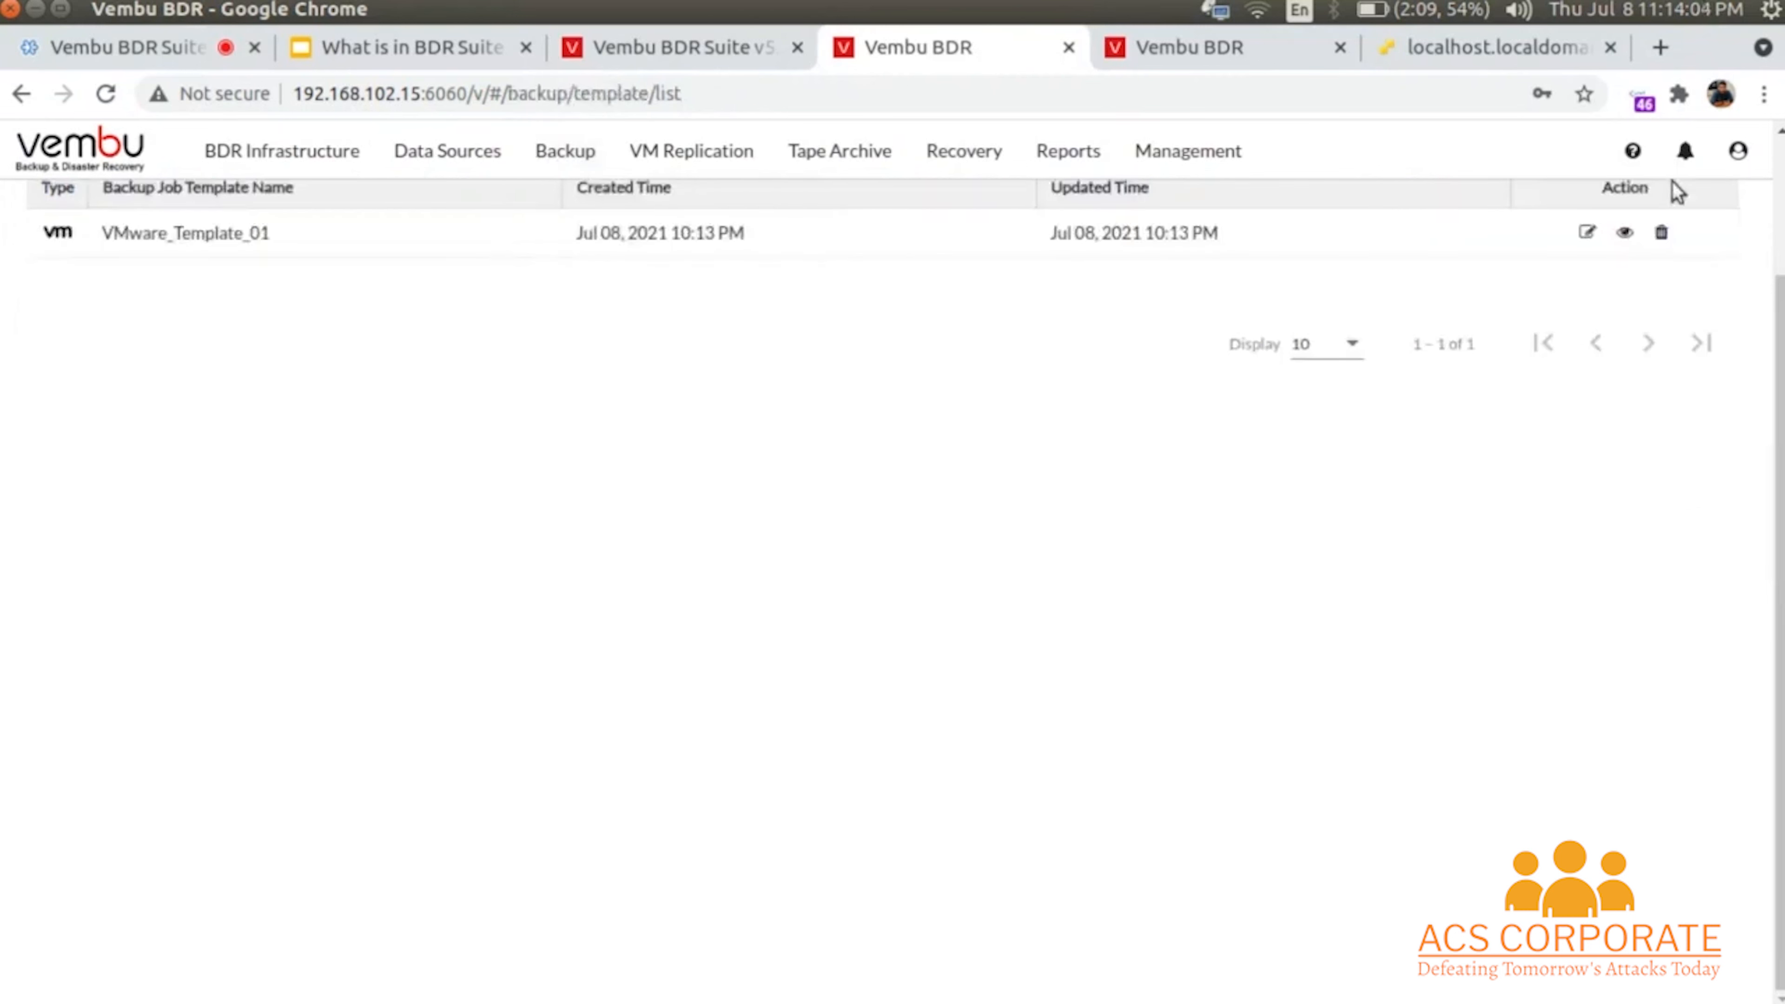
# - Start a blank backup job template, then request Concurrent Backups, triggering the unsaved warning
pyautogui.moveTo(543, 159)
pyautogui.moveTo(785, 373)
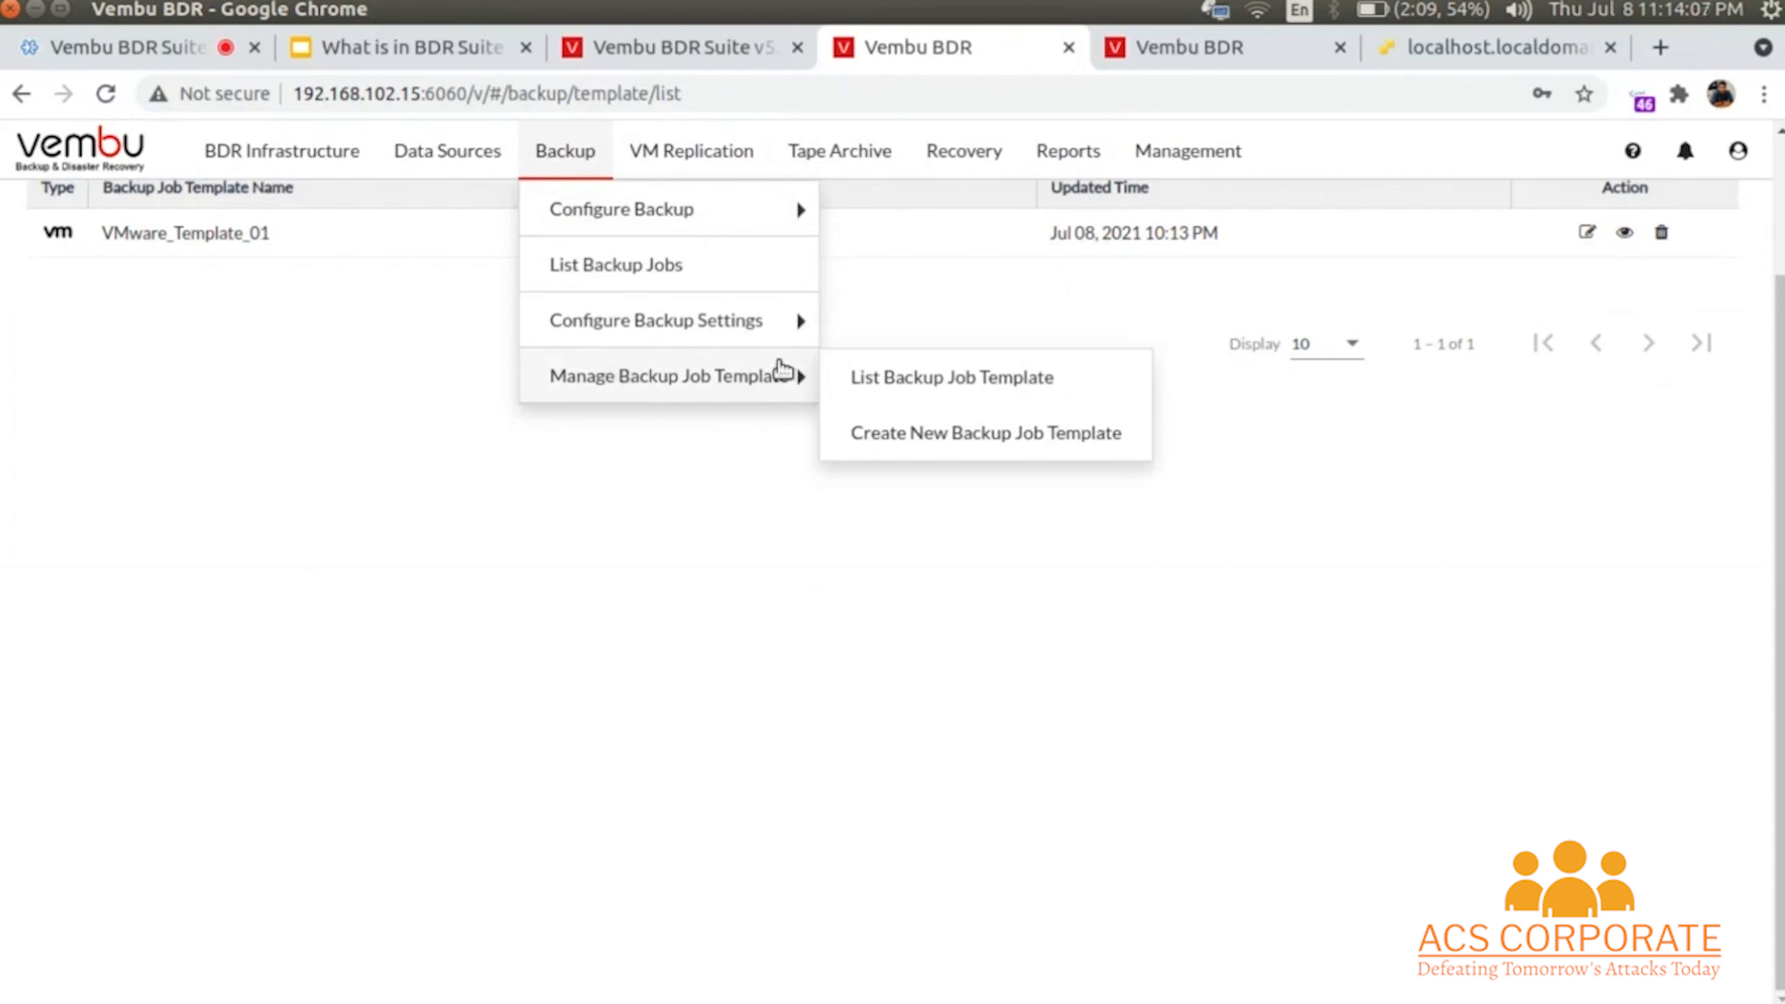
pyautogui.click(925, 435)
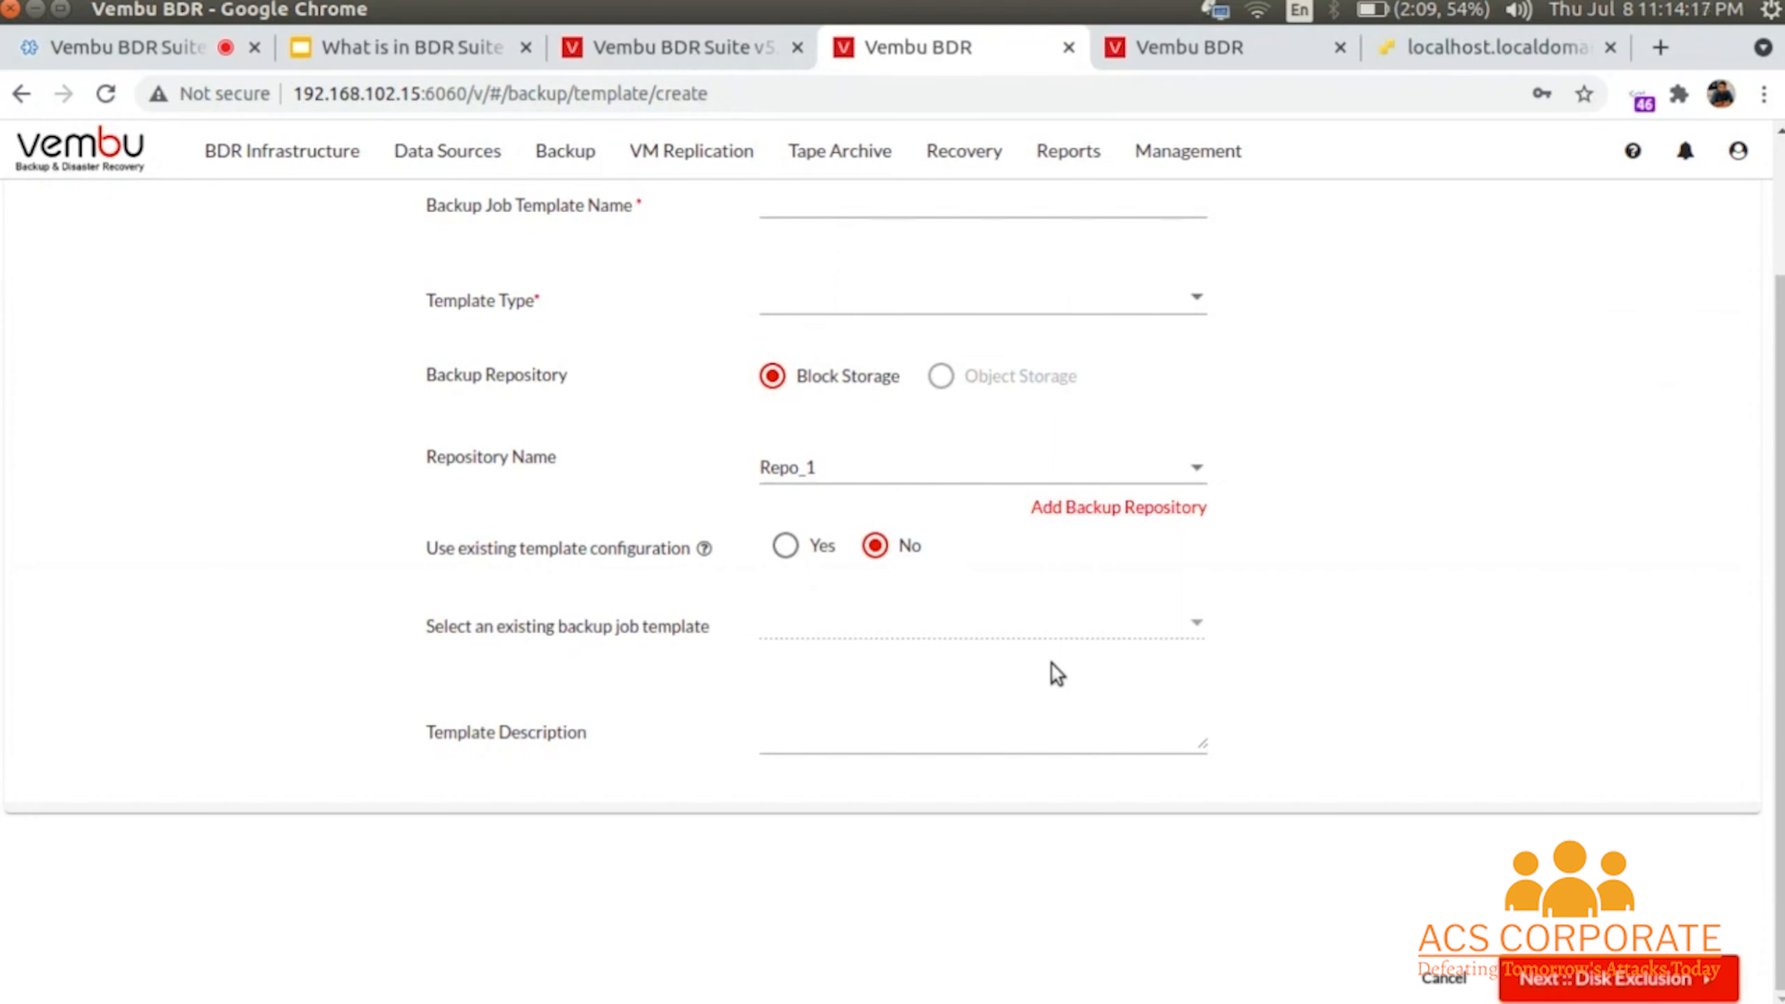
pyautogui.click(566, 151)
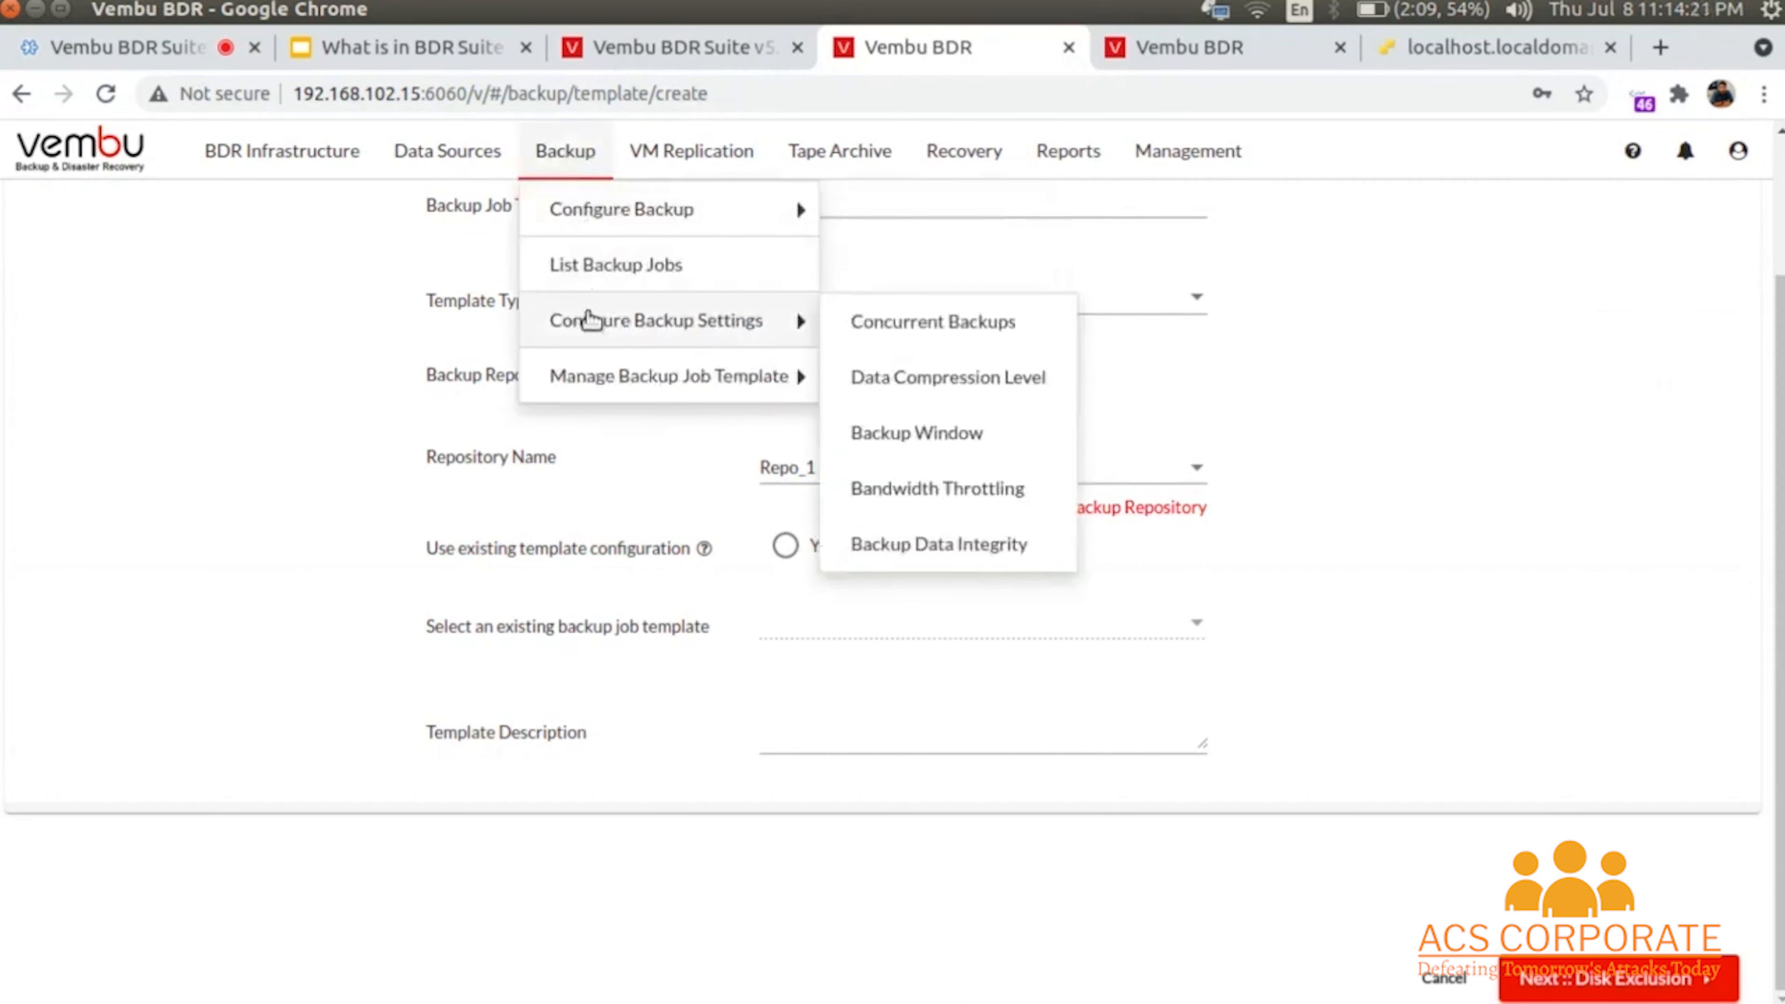
pyautogui.click(955, 320)
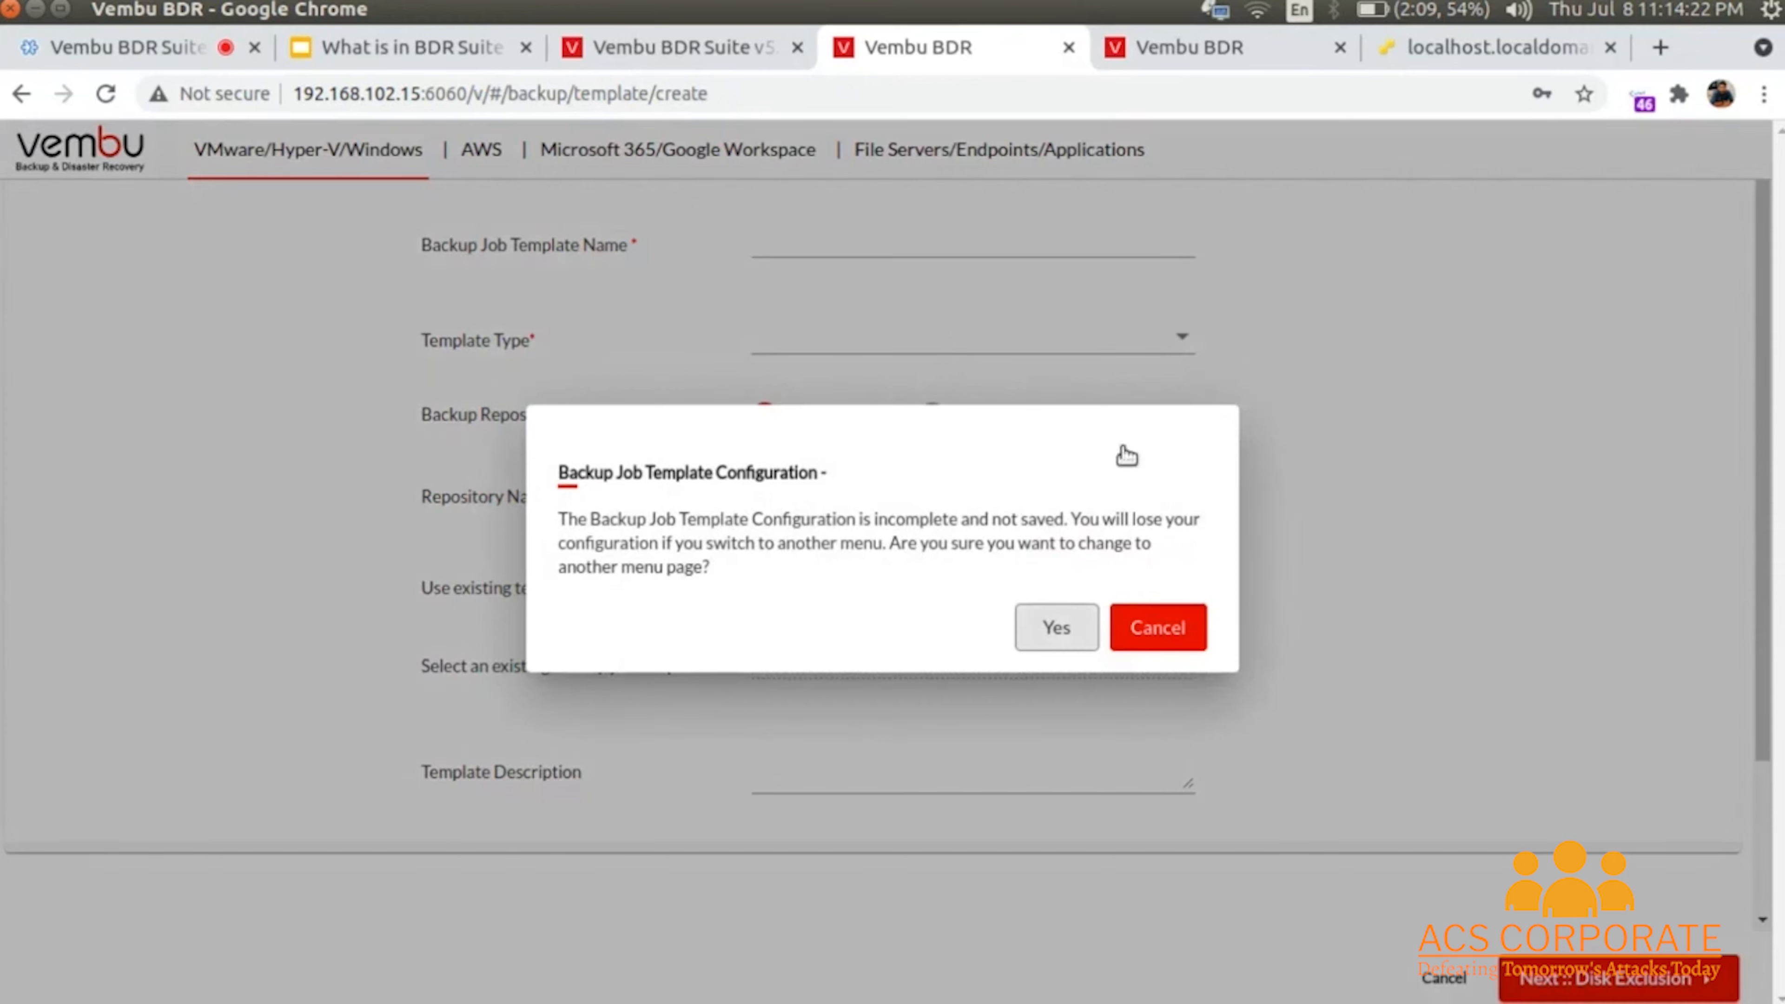
# - Discard the unsaved template and review the Concurrent Backups settings
pyautogui.click(1052, 628)
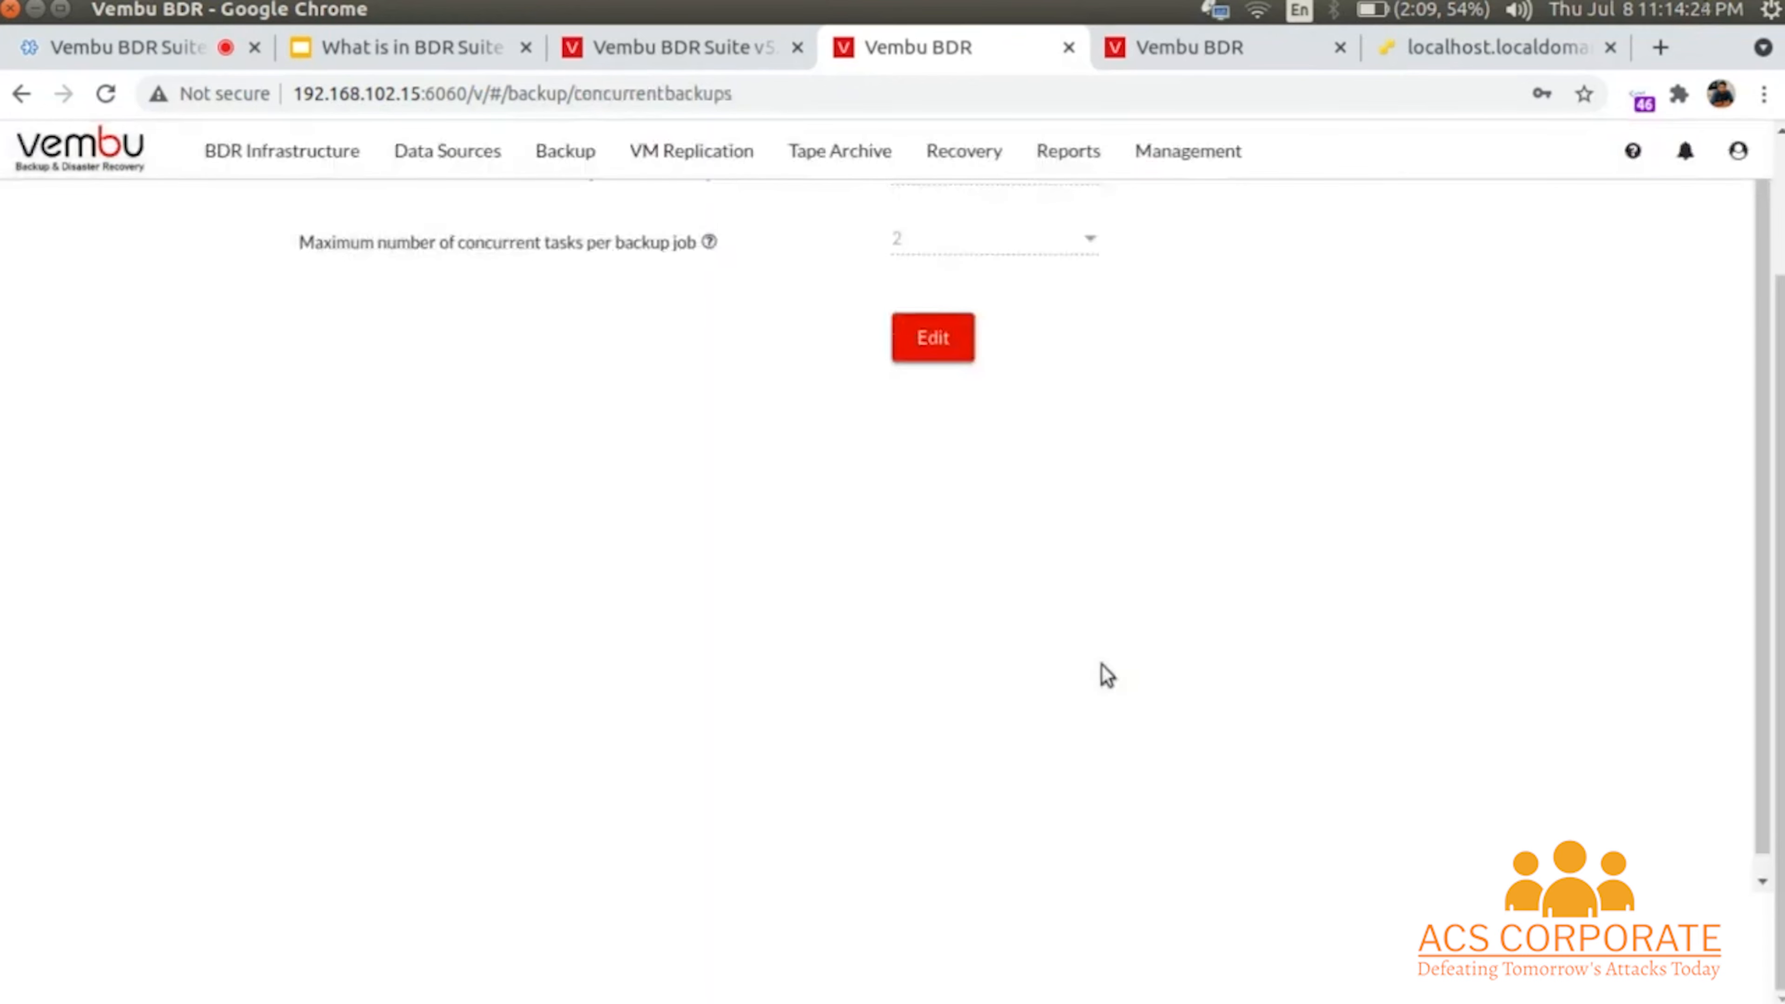
pyautogui.scroll(2, 1107, 676)
pyautogui.scroll(-2, 1107, 676)
pyautogui.scroll(1, 1281, 190)
pyautogui.scroll(1, 1124, 391)
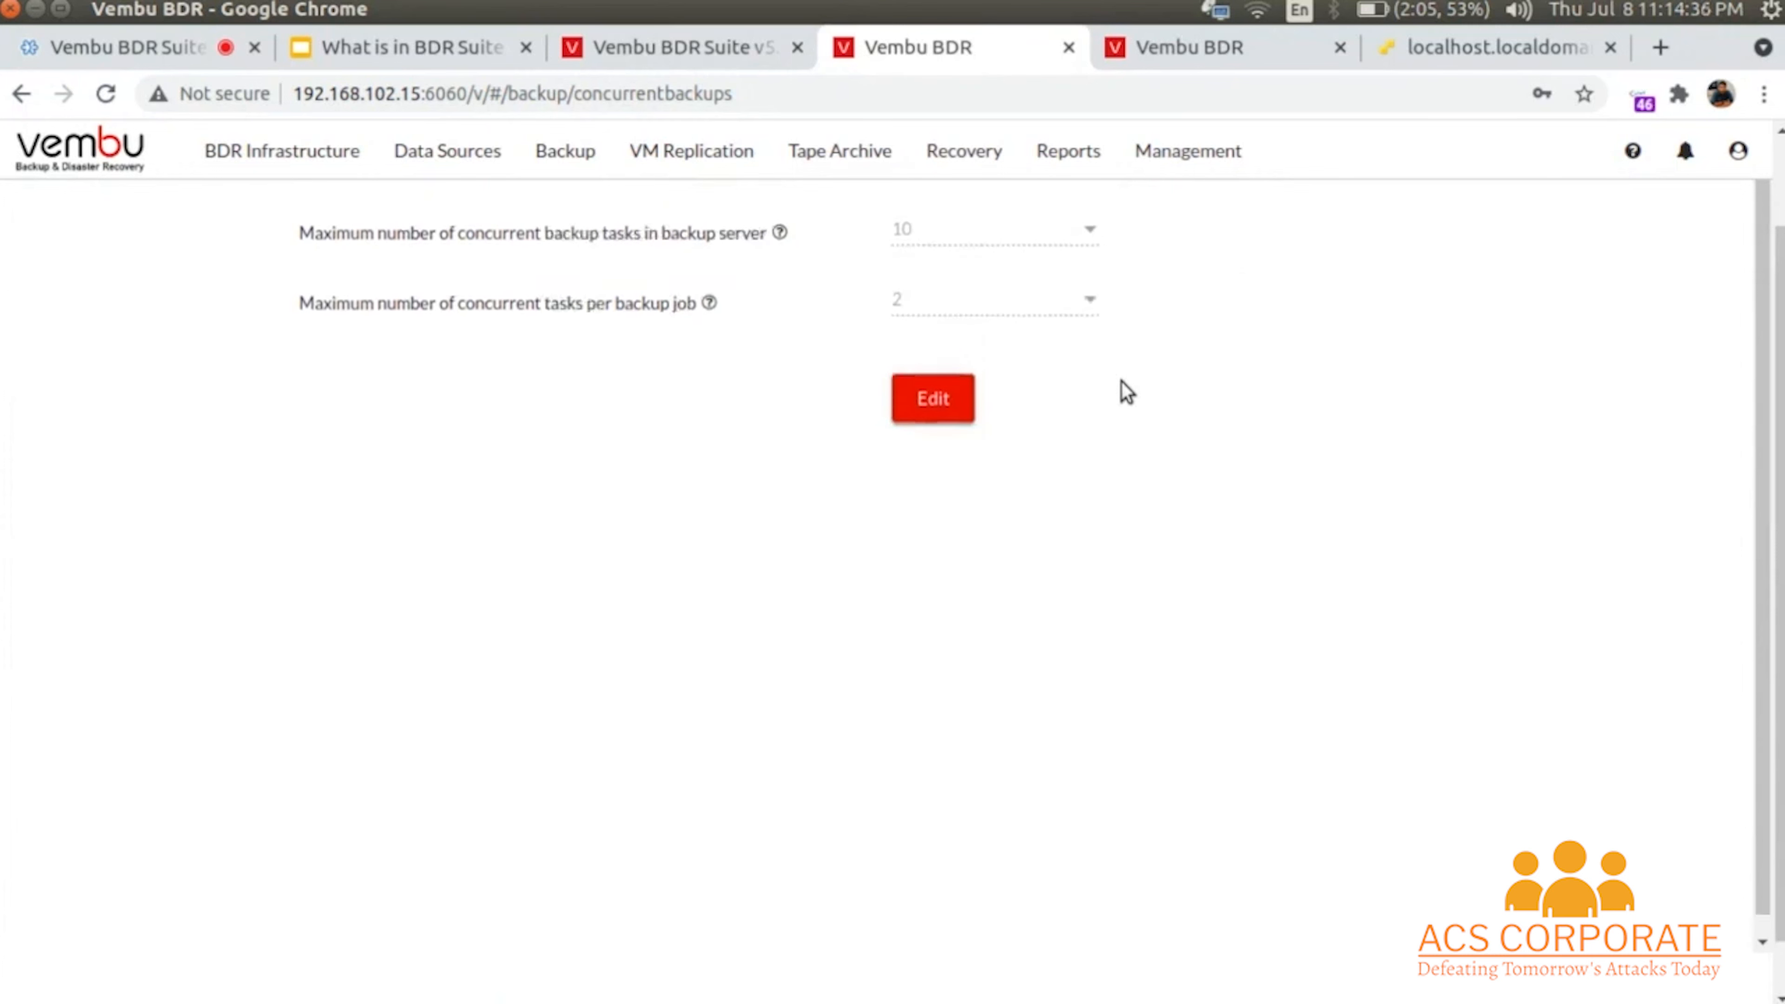
pyautogui.scroll(-1, 1120, 383)
# - Set a maximum of 5 concurrent tasks per server and 4 per backup job, and save
pyautogui.click(974, 387)
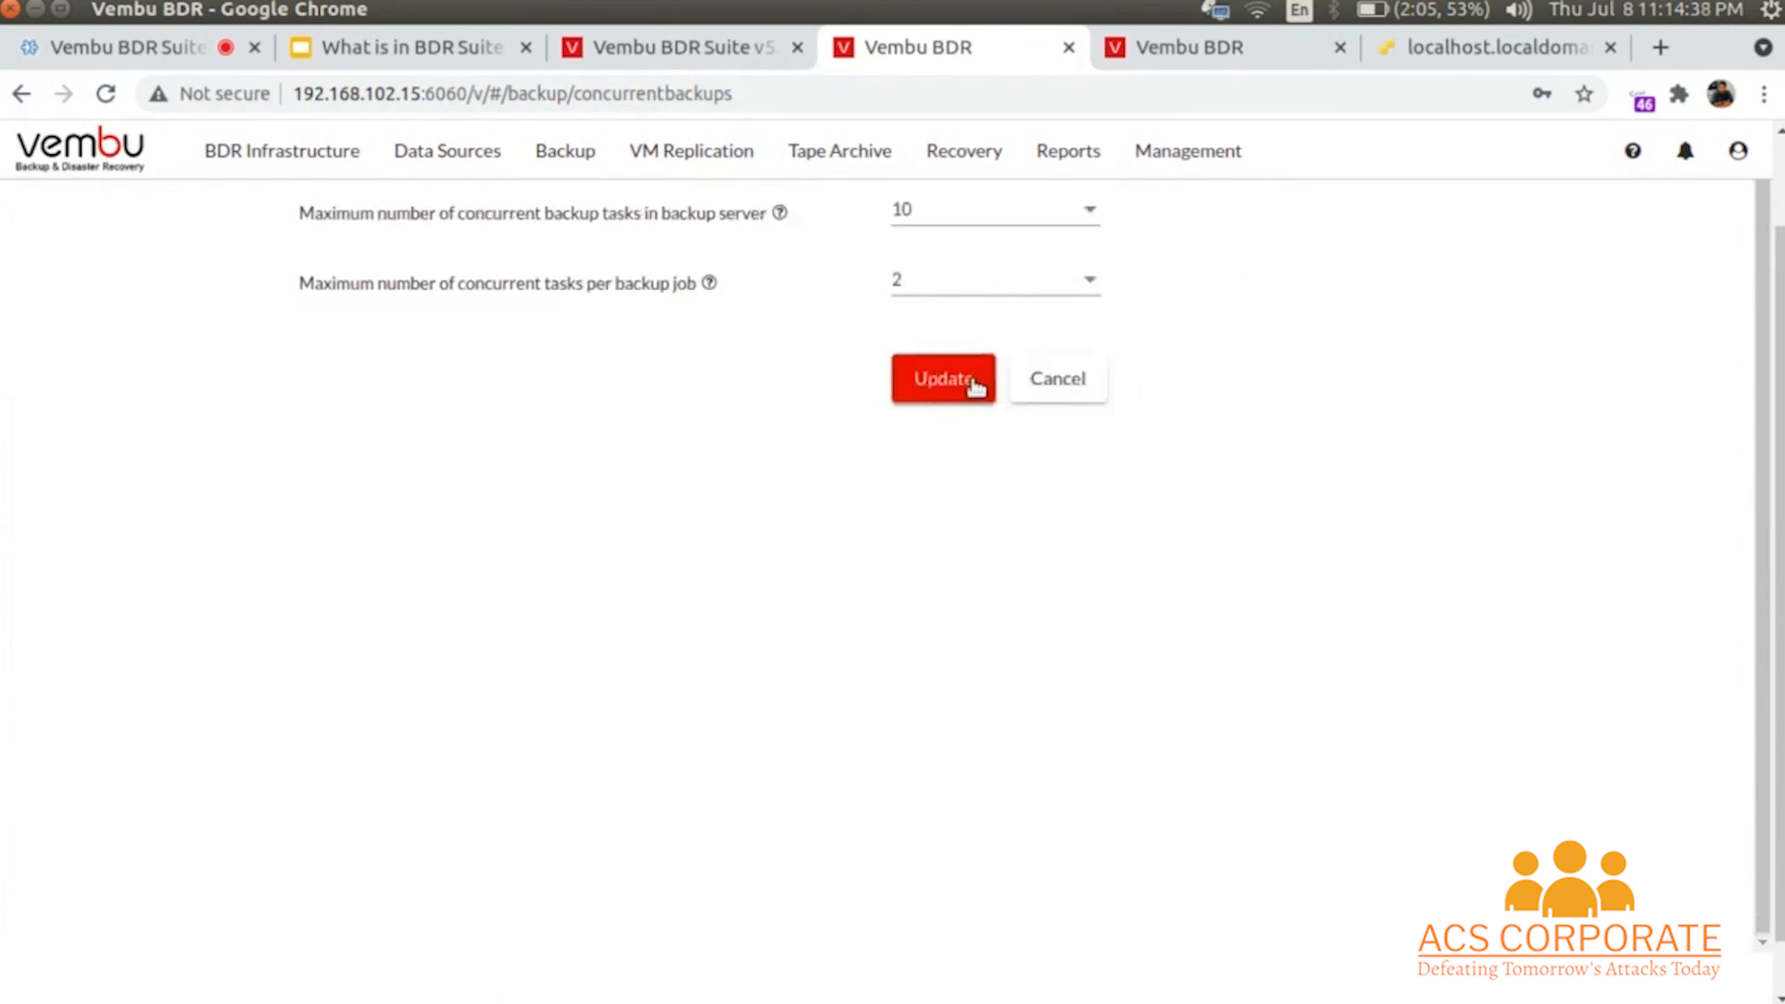
pyautogui.click(970, 210)
pyautogui.scroll(5, 988, 302)
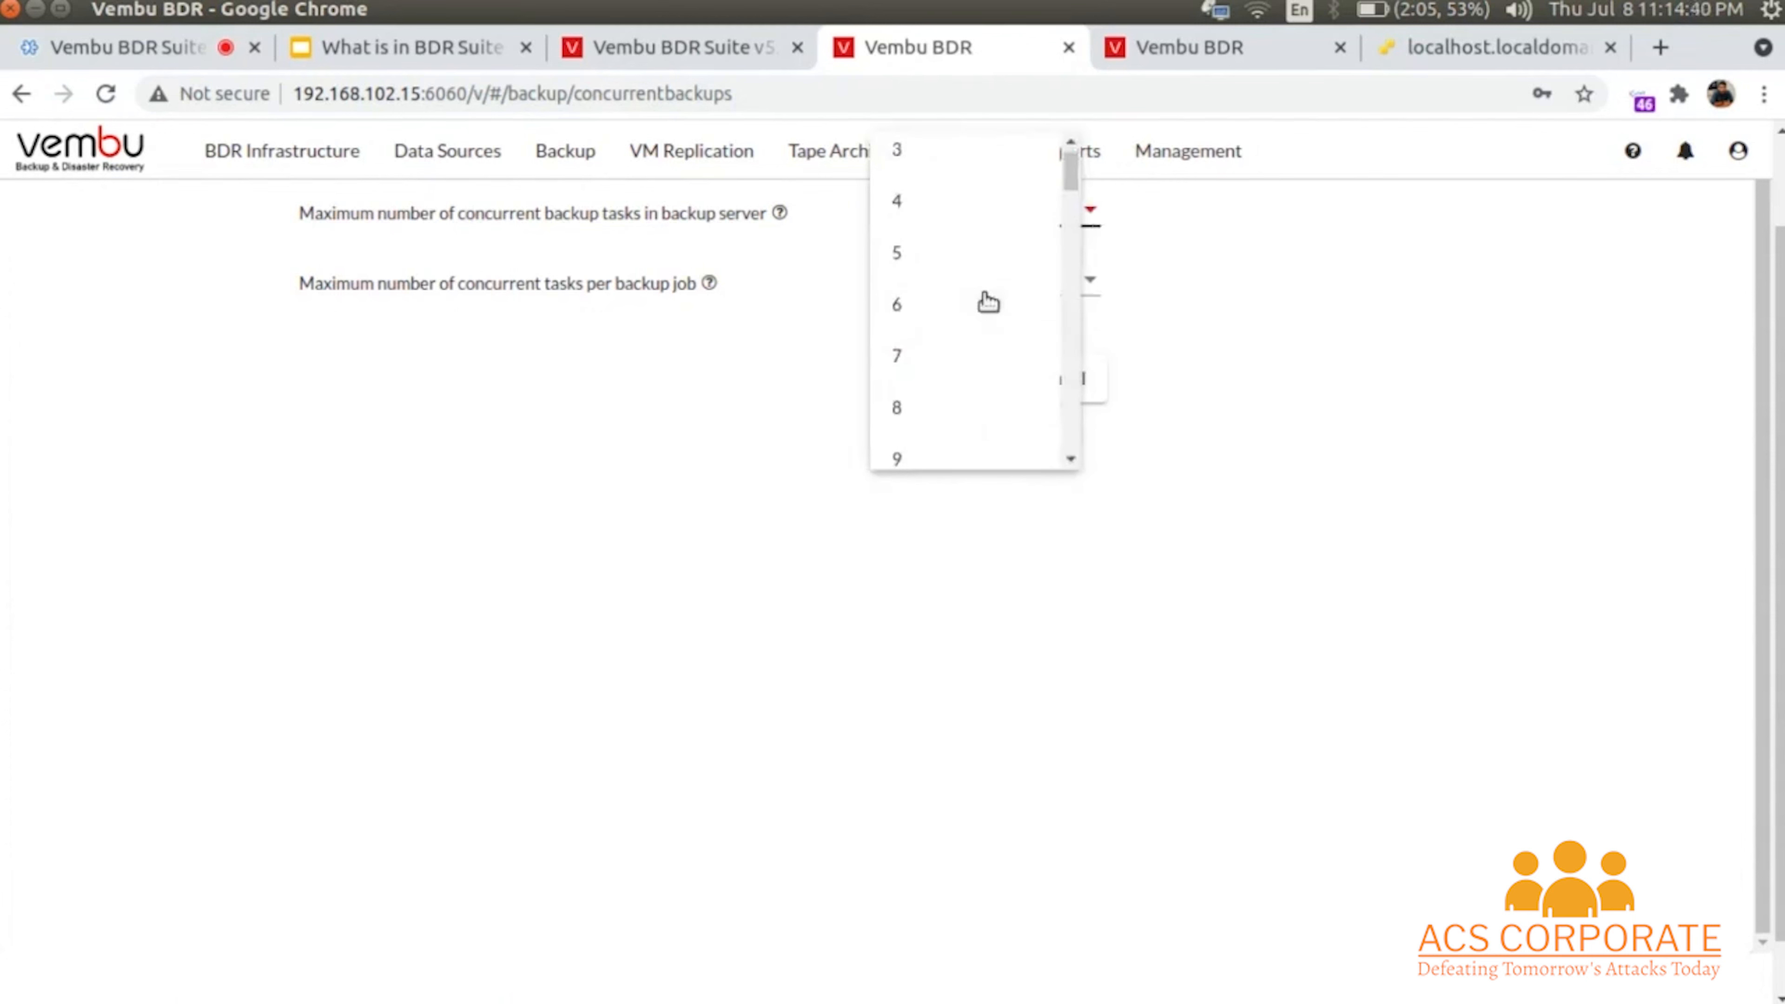
pyautogui.click(927, 329)
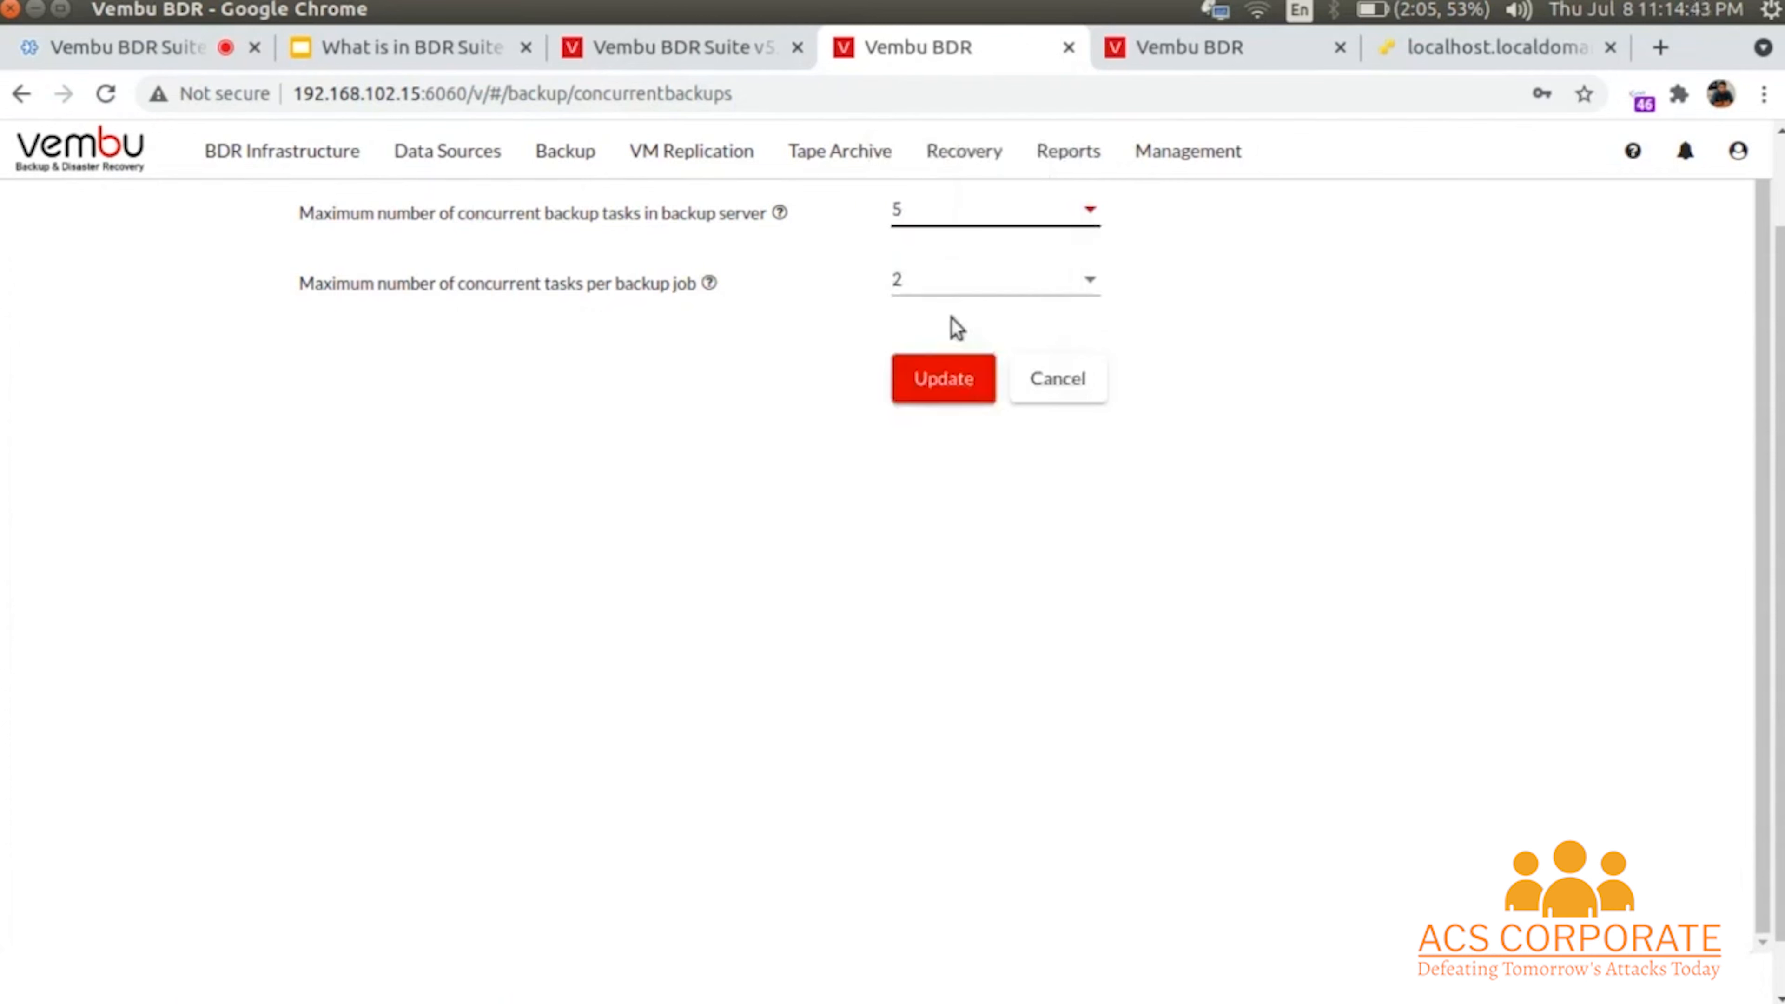
pyautogui.click(981, 284)
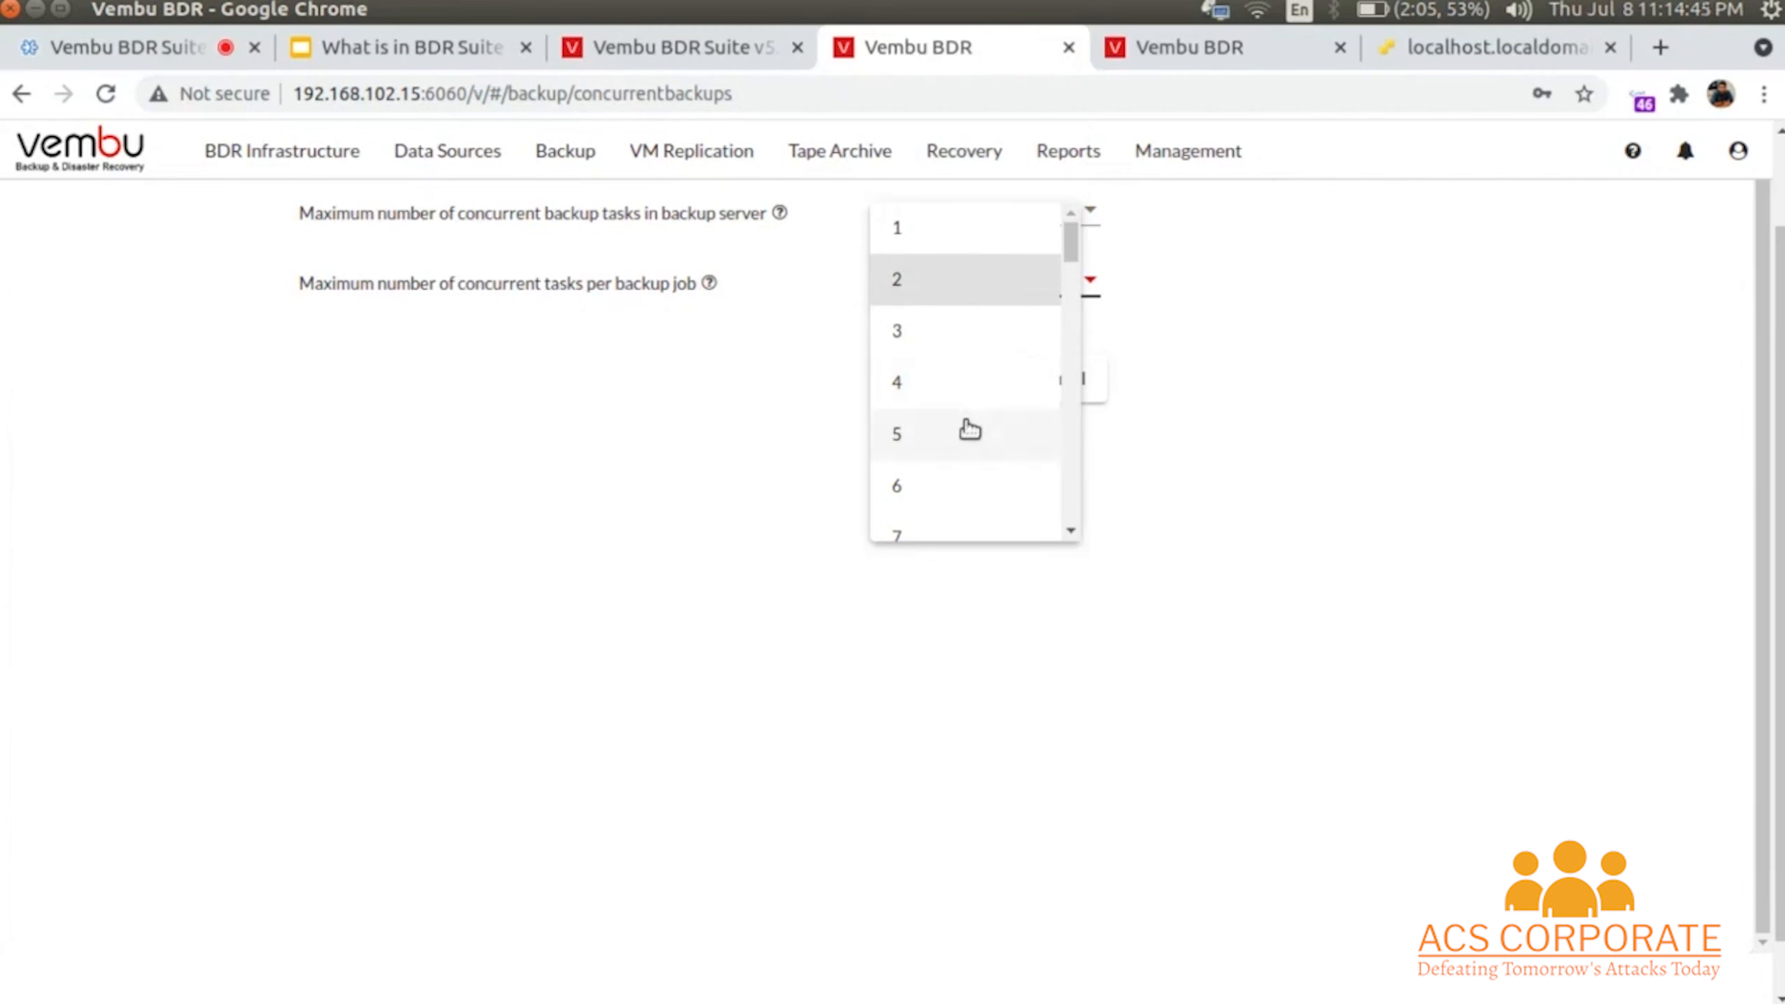
pyautogui.click(950, 383)
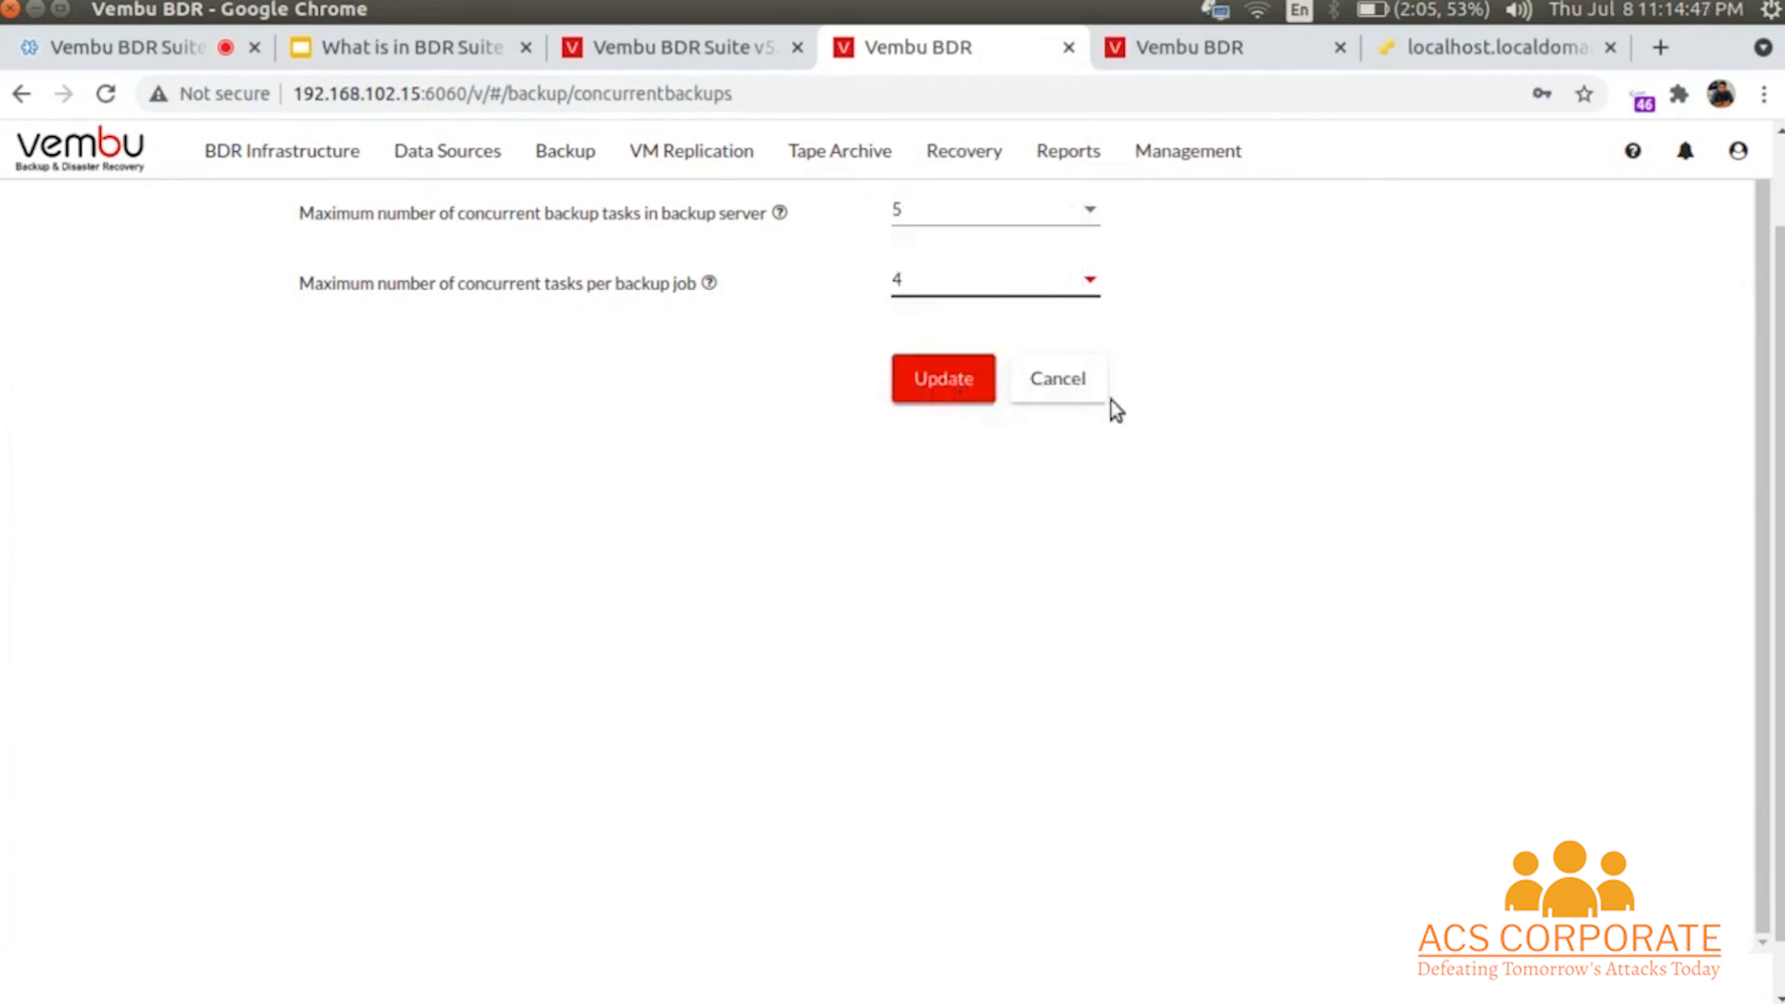
pyautogui.click(938, 380)
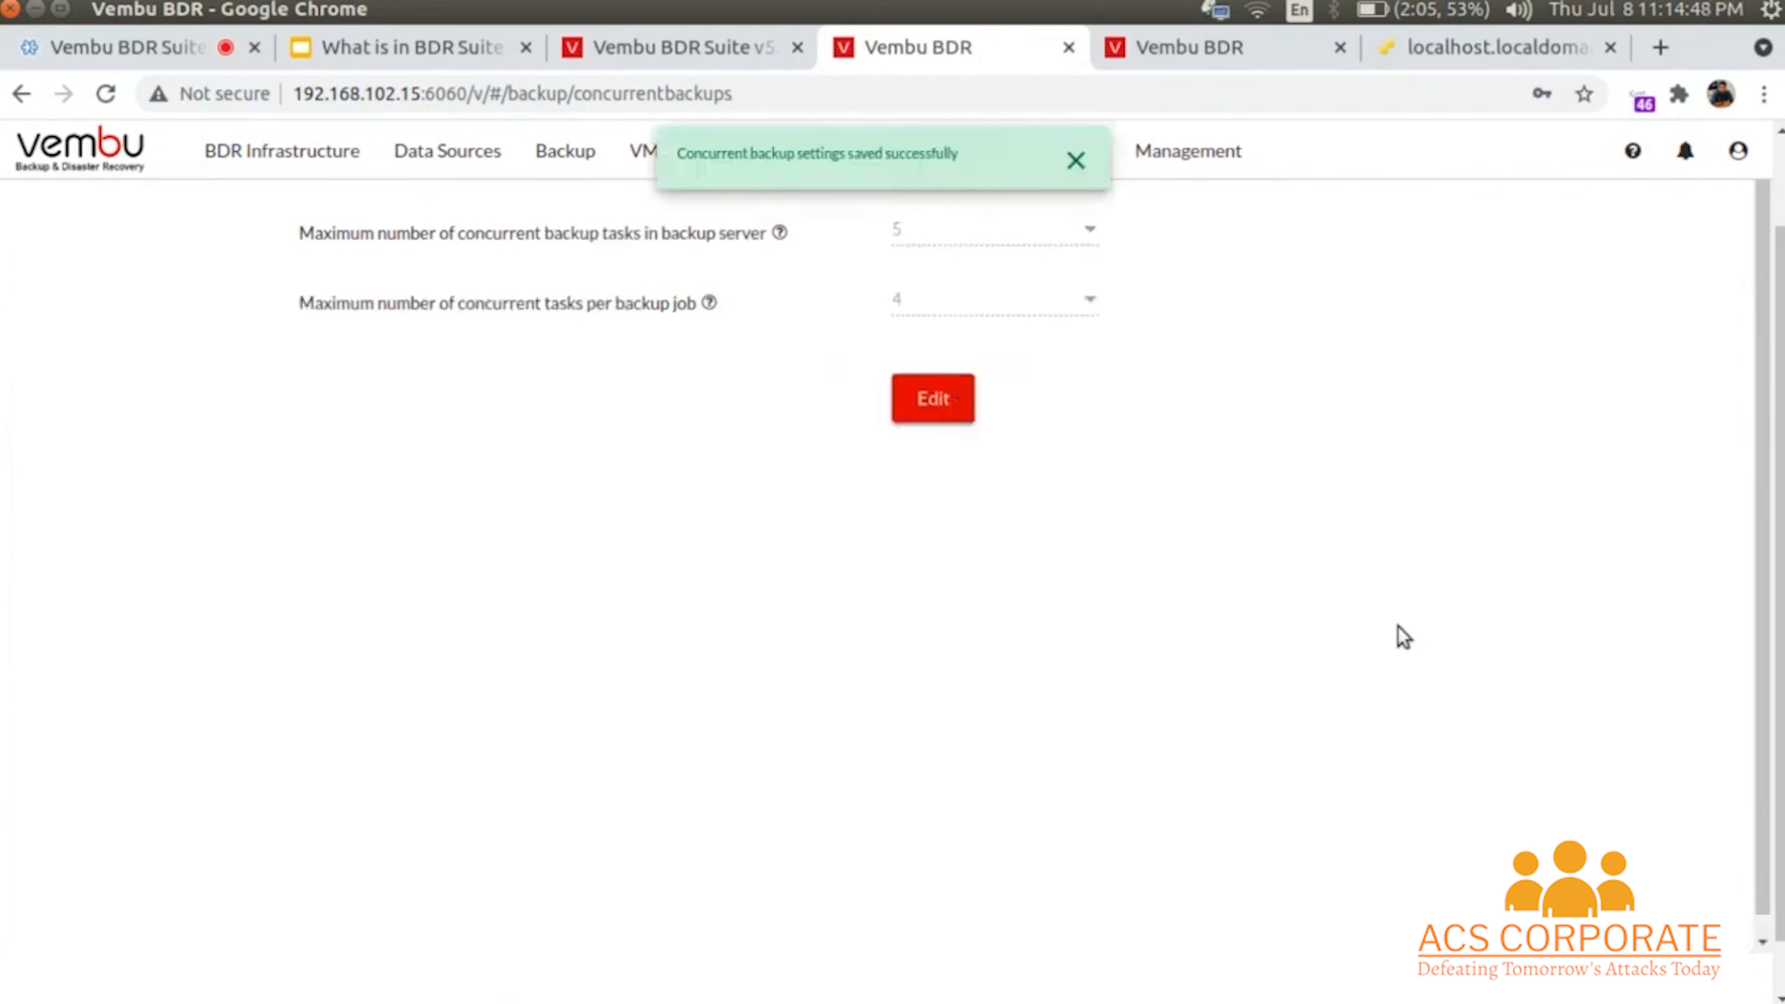
pyautogui.moveTo(581, 167)
pyautogui.moveTo(623, 331)
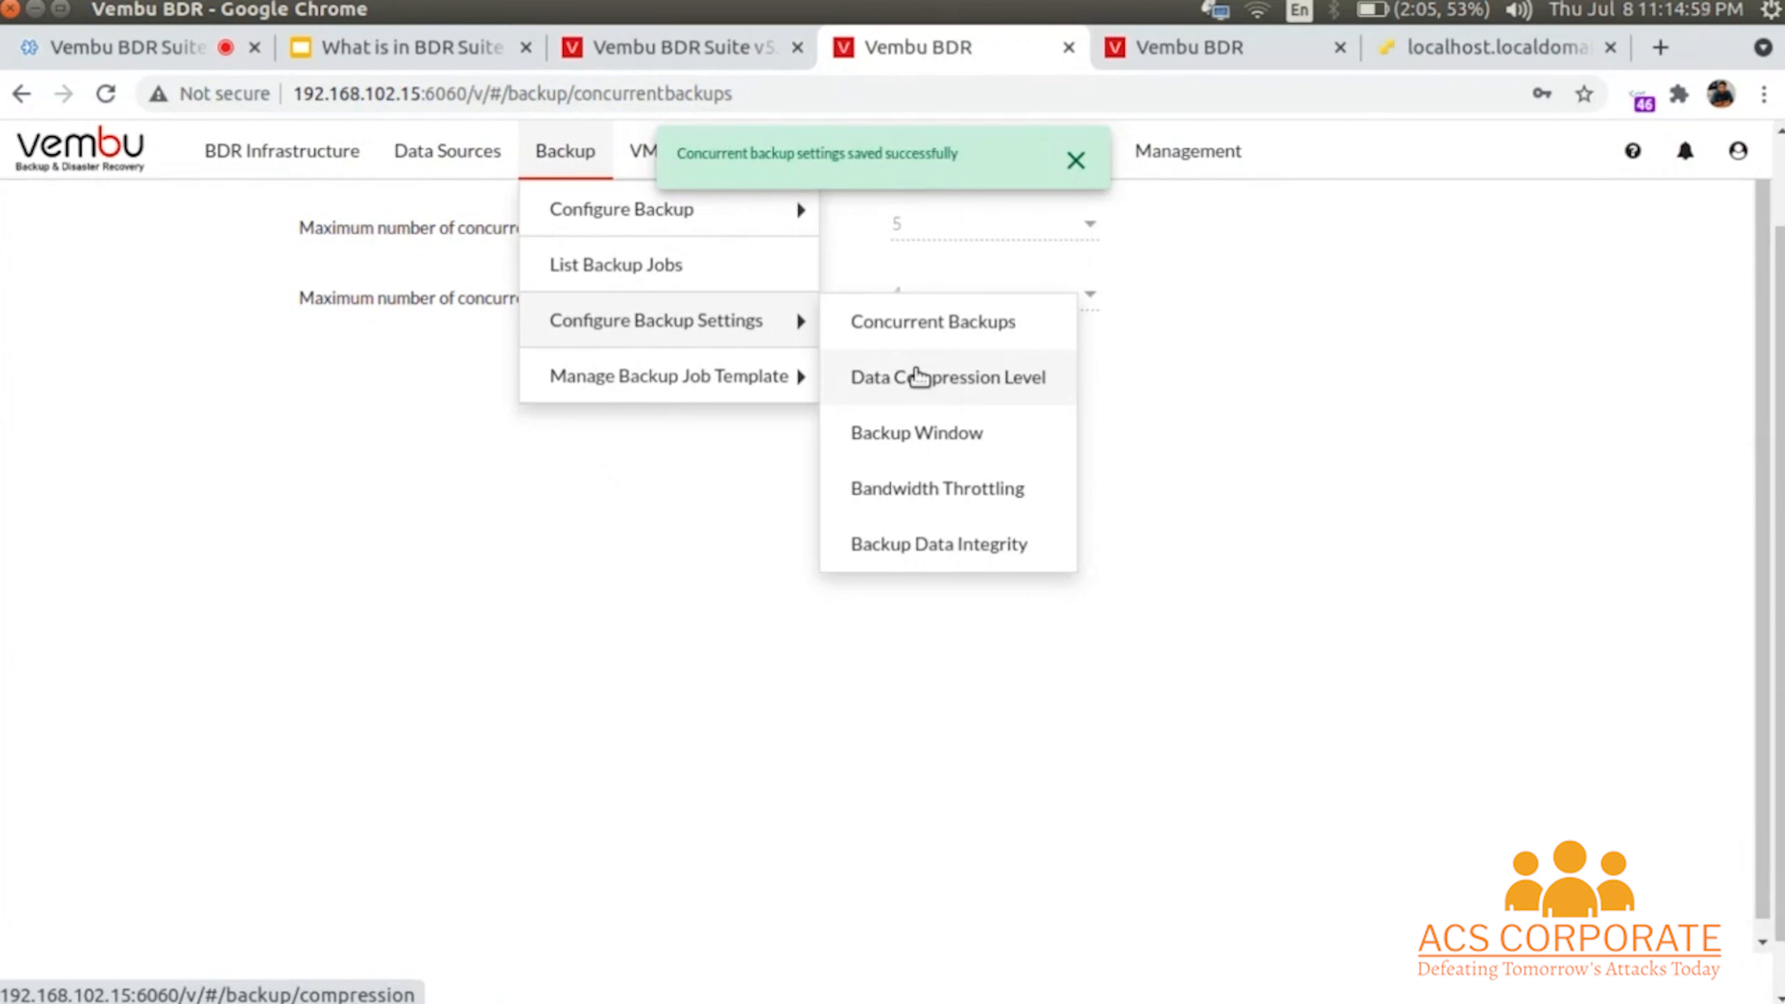
# - Try enabling bandwidth throttling, then cancel so throttling stays disabled
pyautogui.click(936, 492)
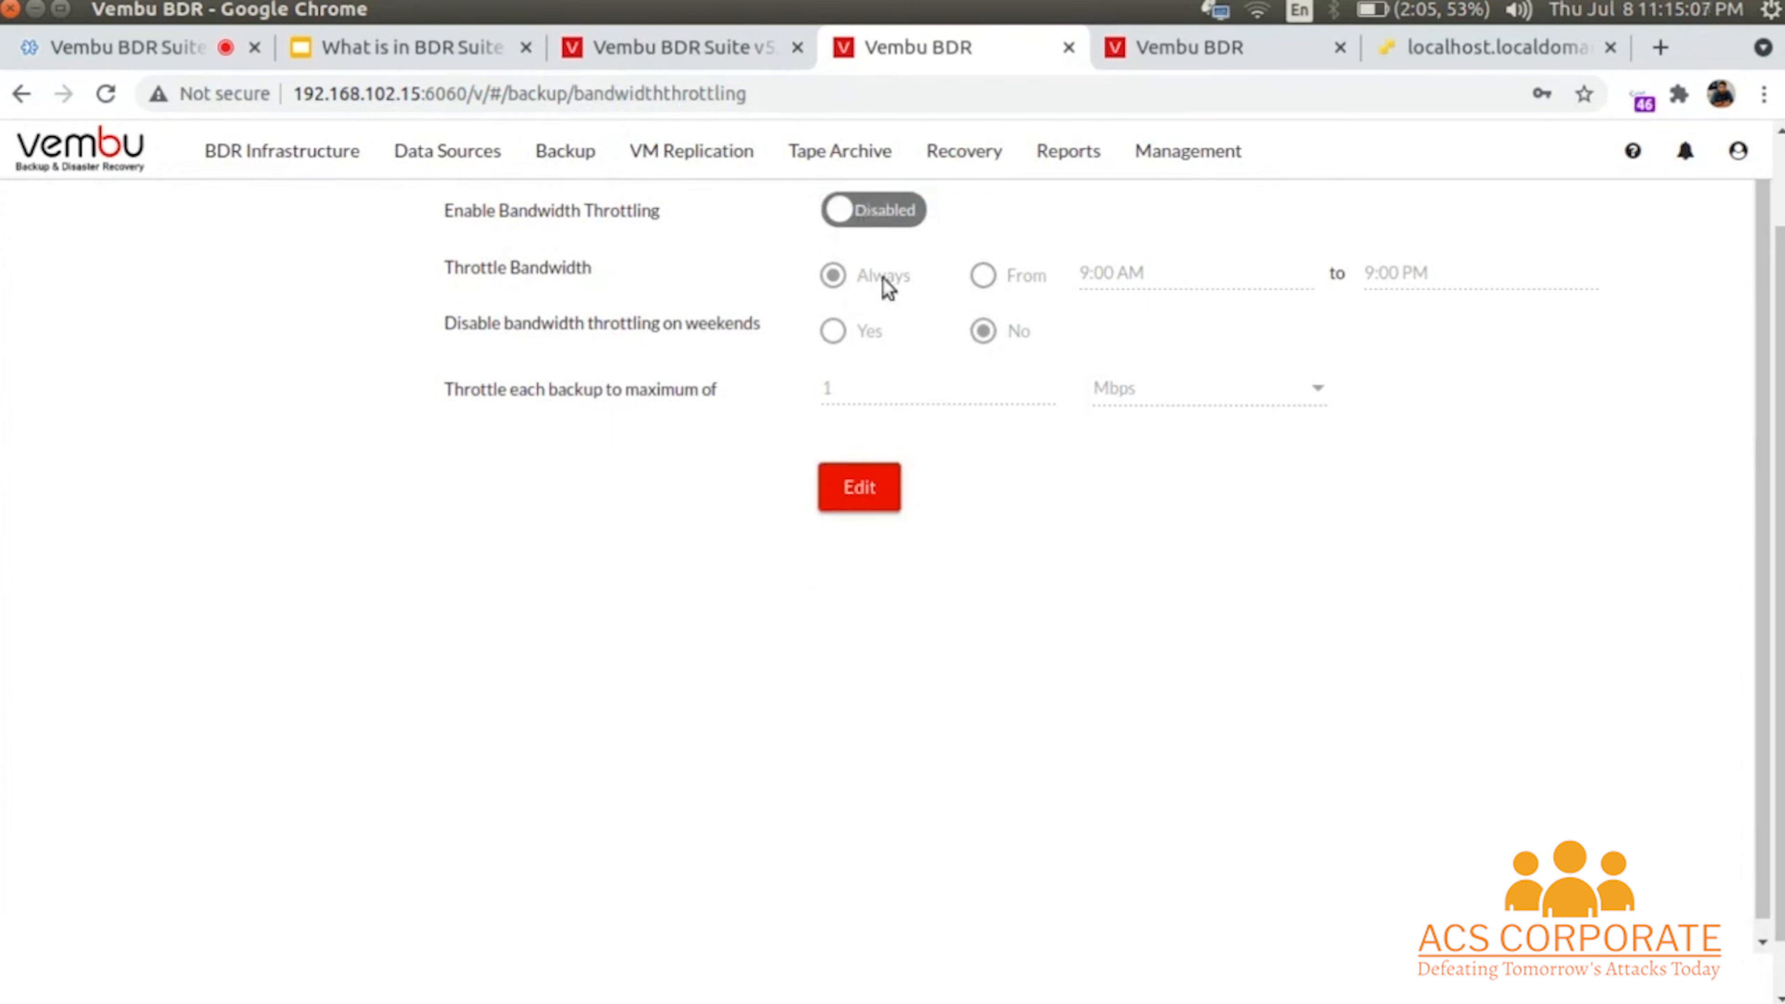
pyautogui.click(860, 487)
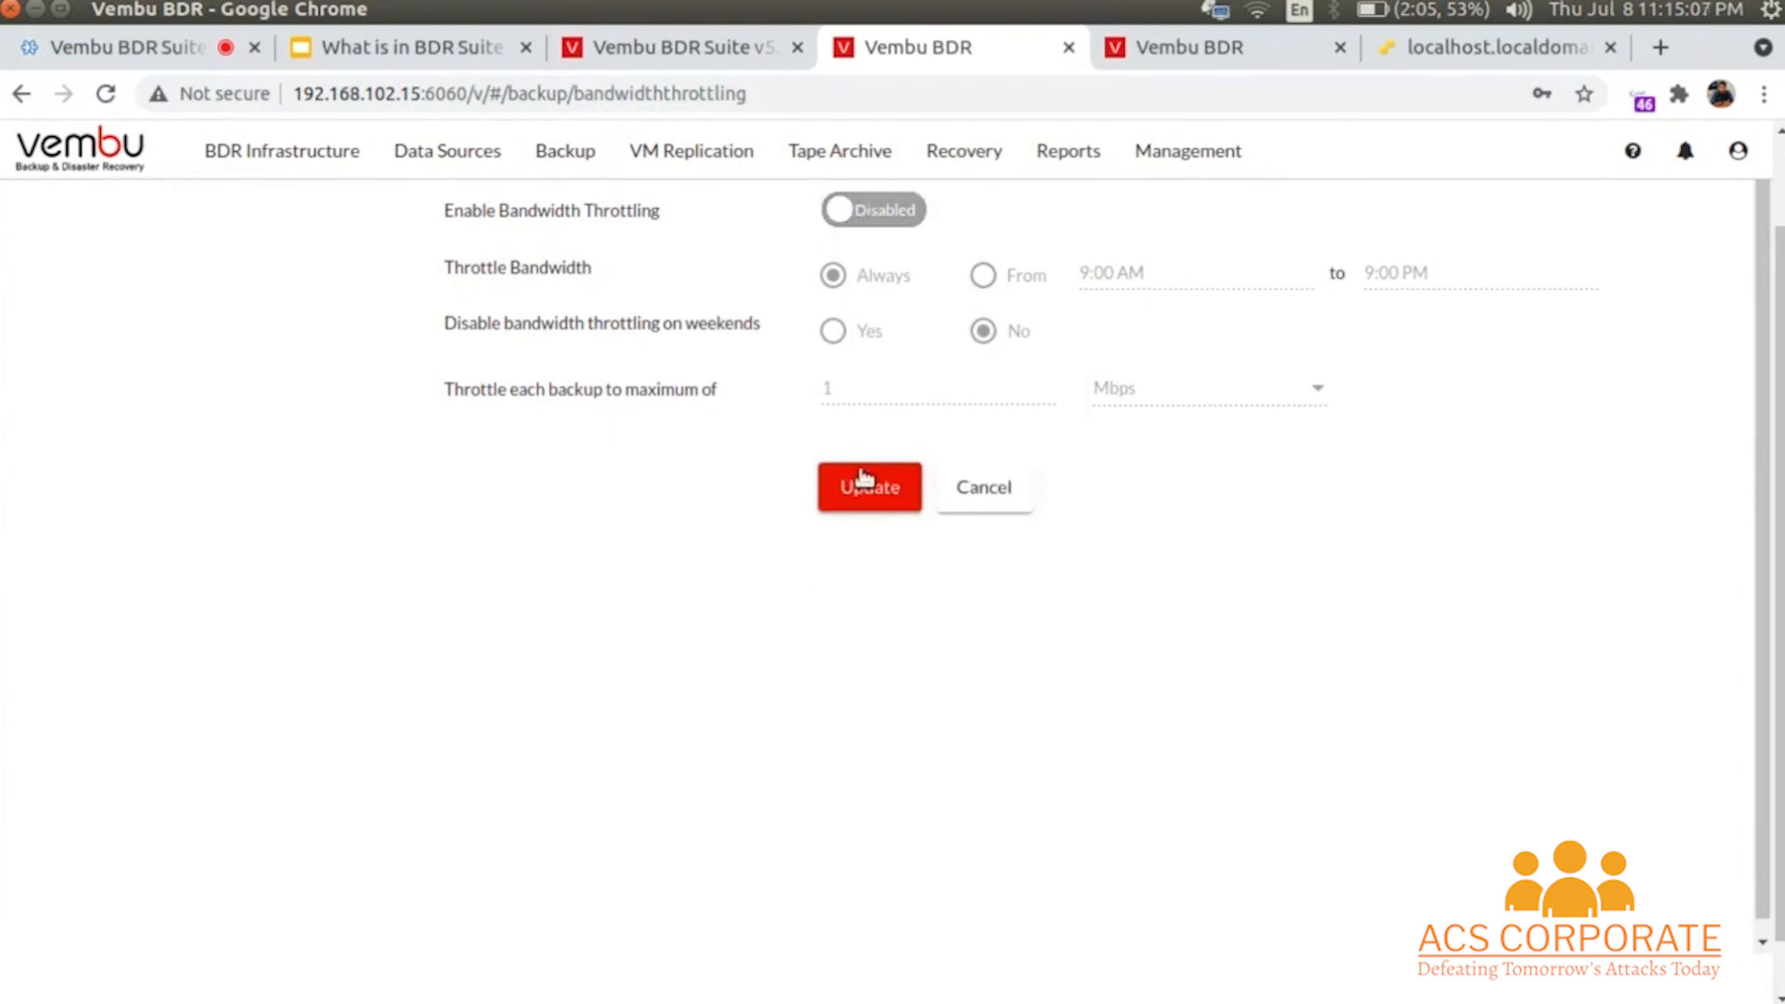
pyautogui.click(885, 211)
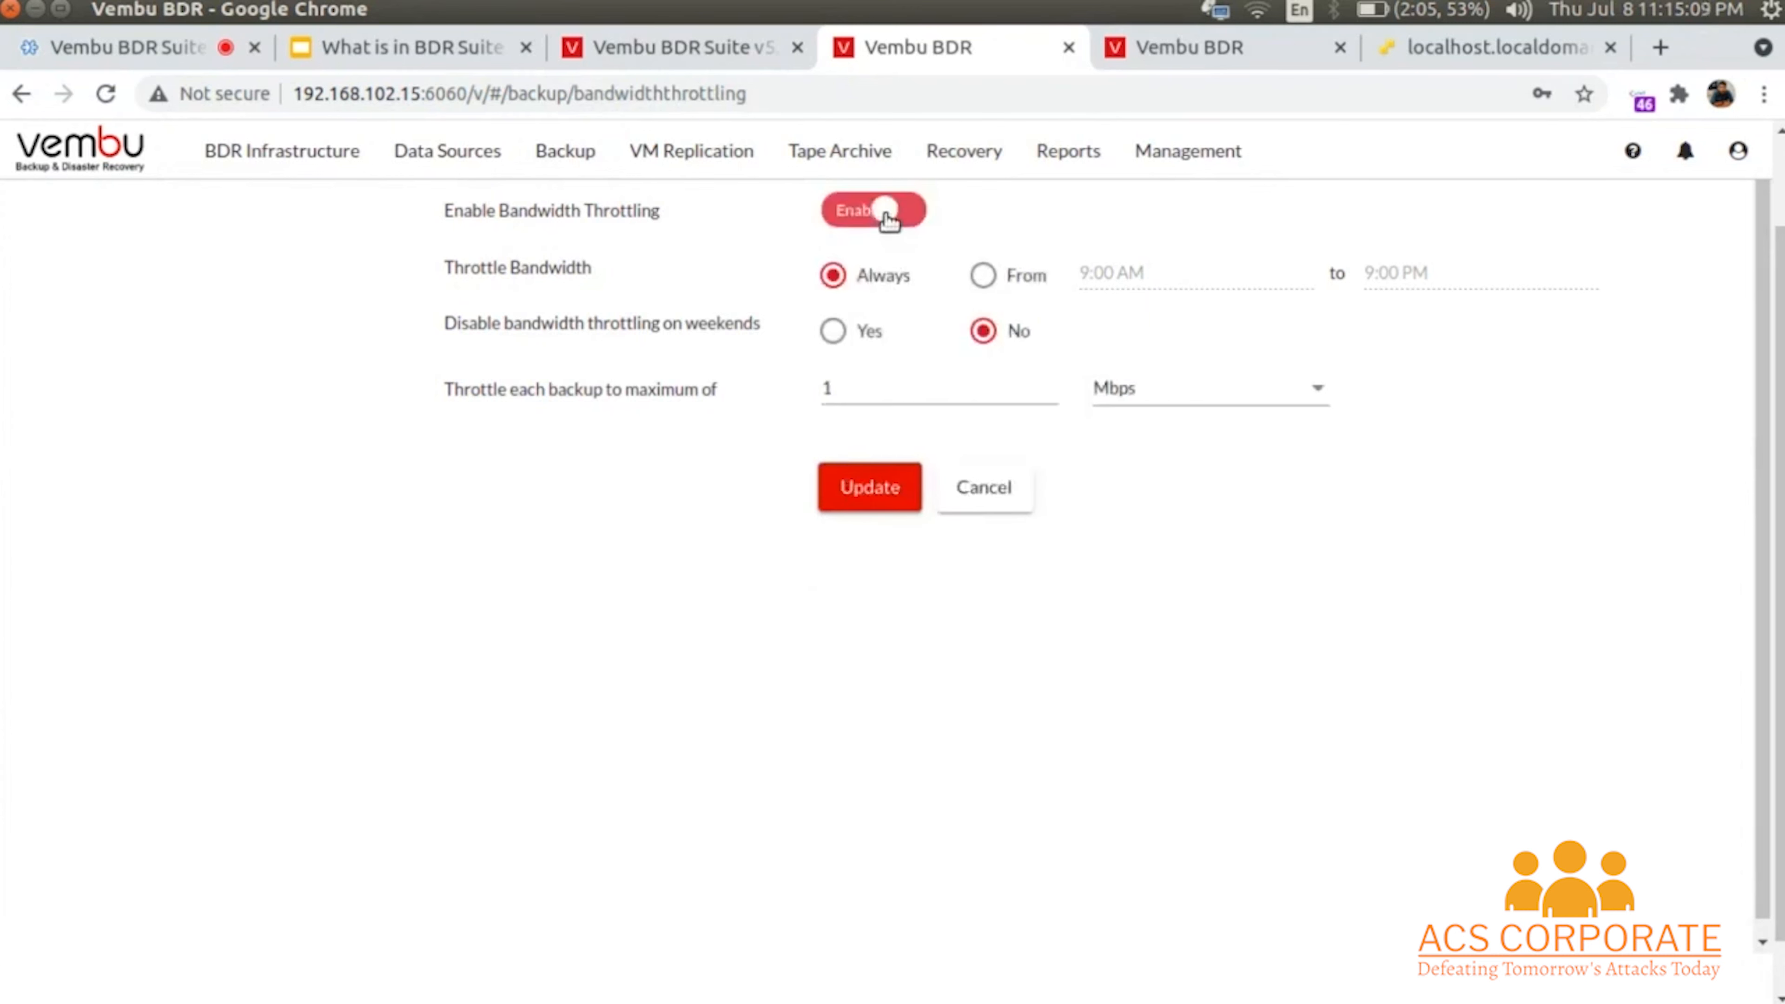
pyautogui.click(980, 487)
pyautogui.moveTo(698, 149)
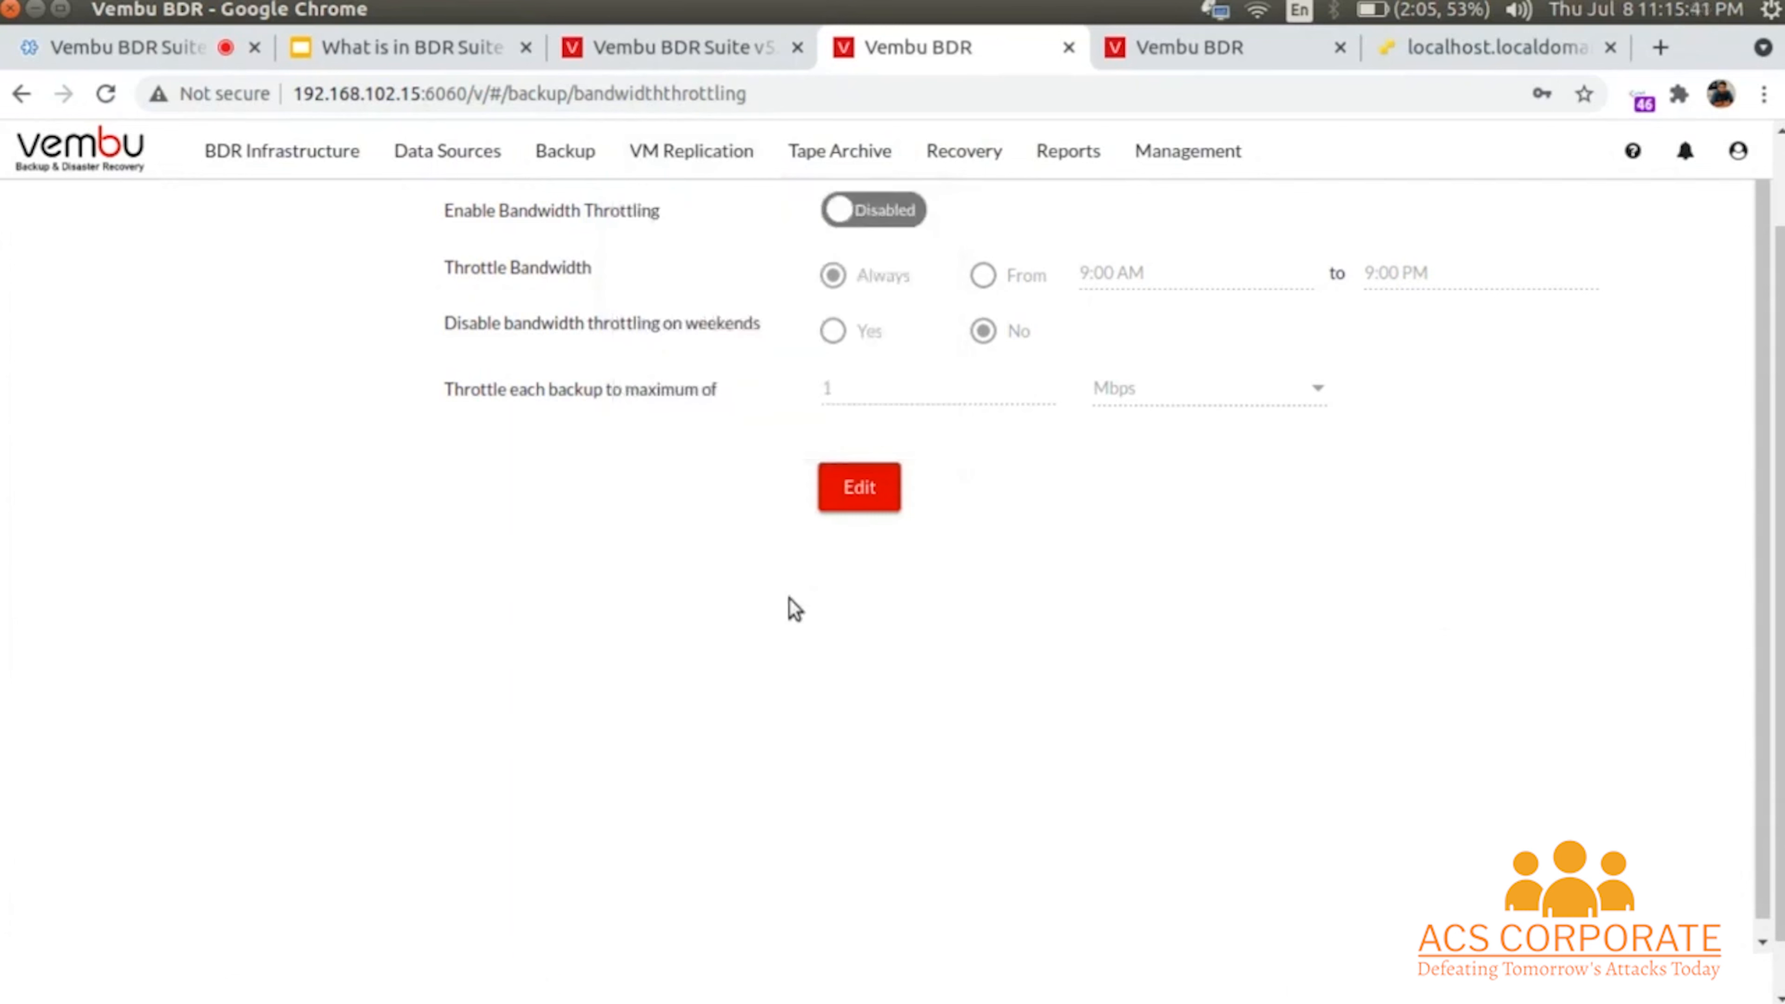
# - Start a restore from BK01 with VM PM-Backup-Test01-MD selected and view the restore types
pyautogui.moveTo(841, 159)
pyautogui.moveTo(960, 163)
pyautogui.click(968, 209)
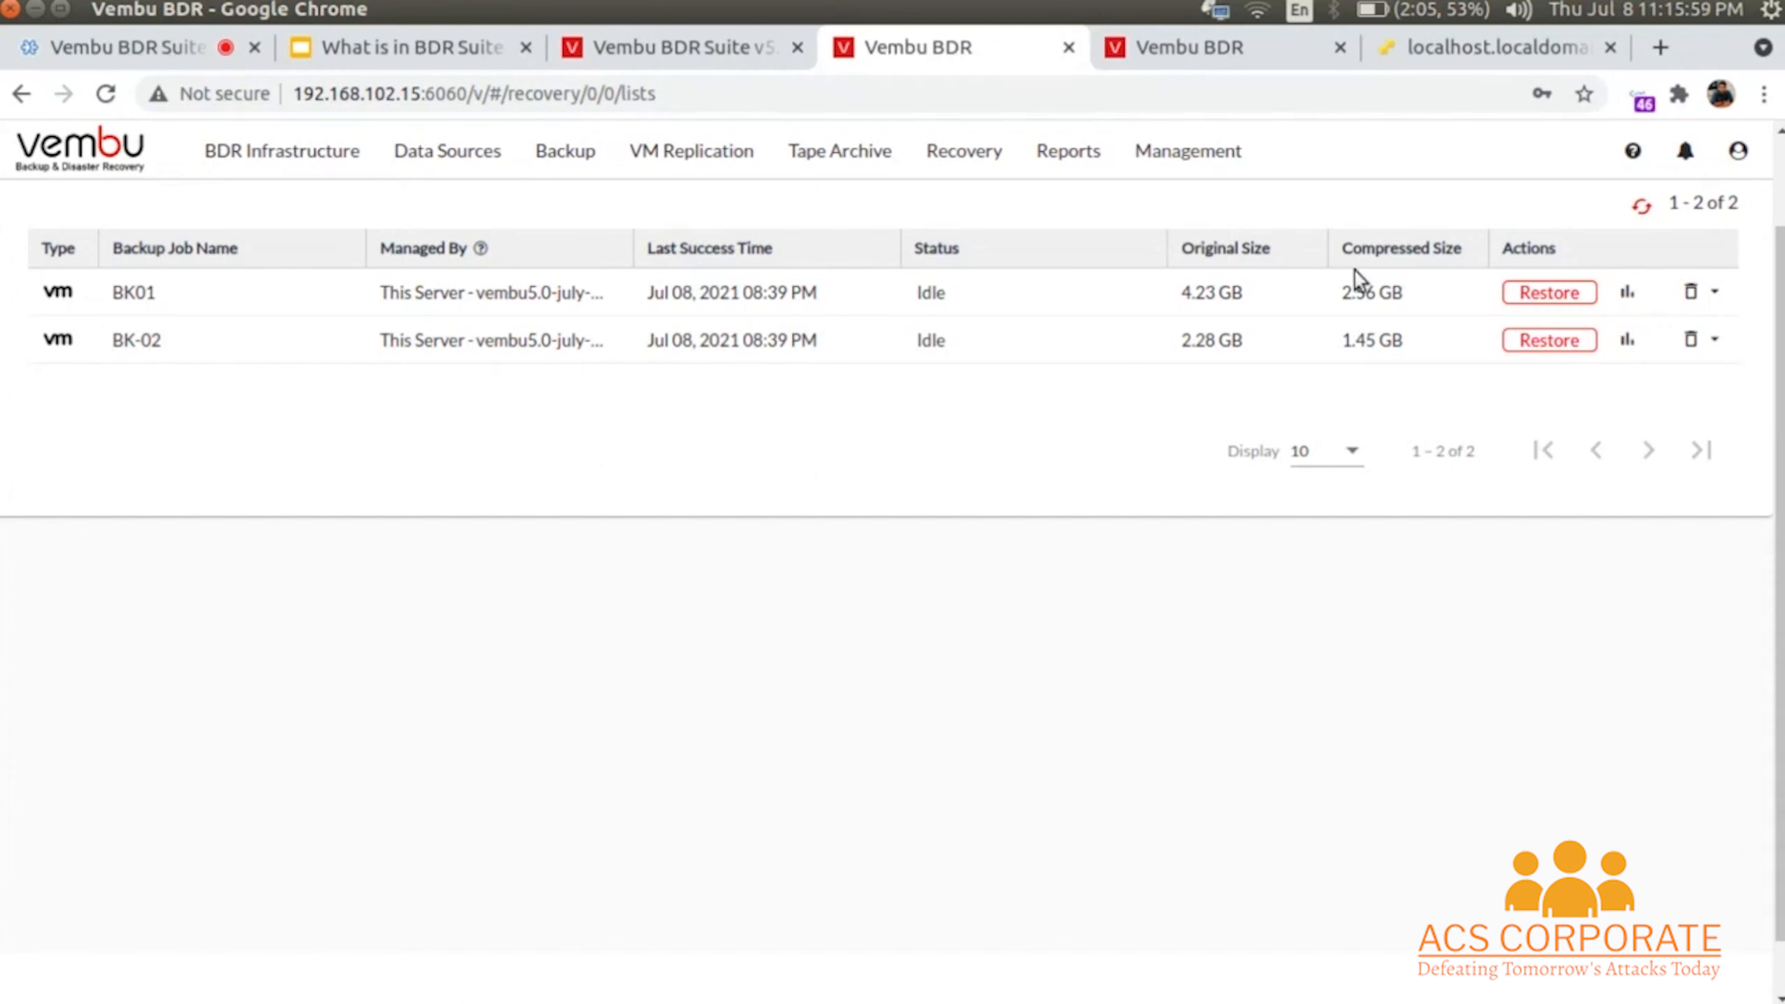
pyautogui.click(1553, 294)
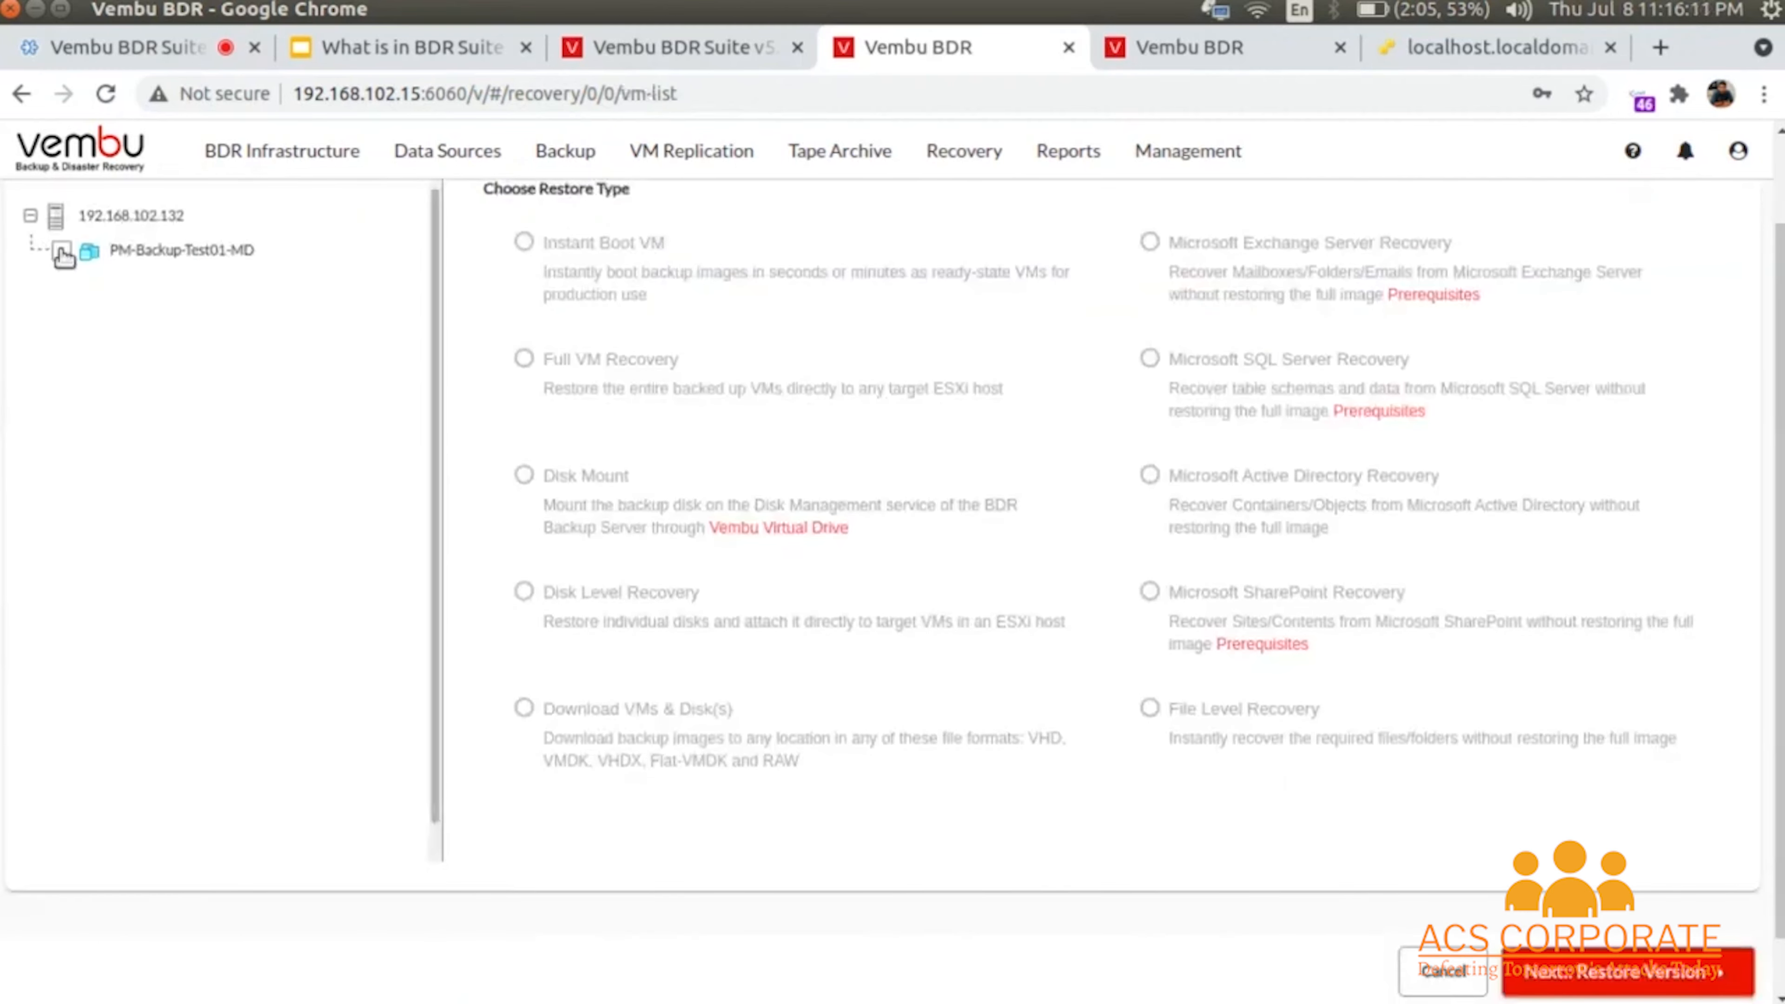
pyautogui.click(49, 251)
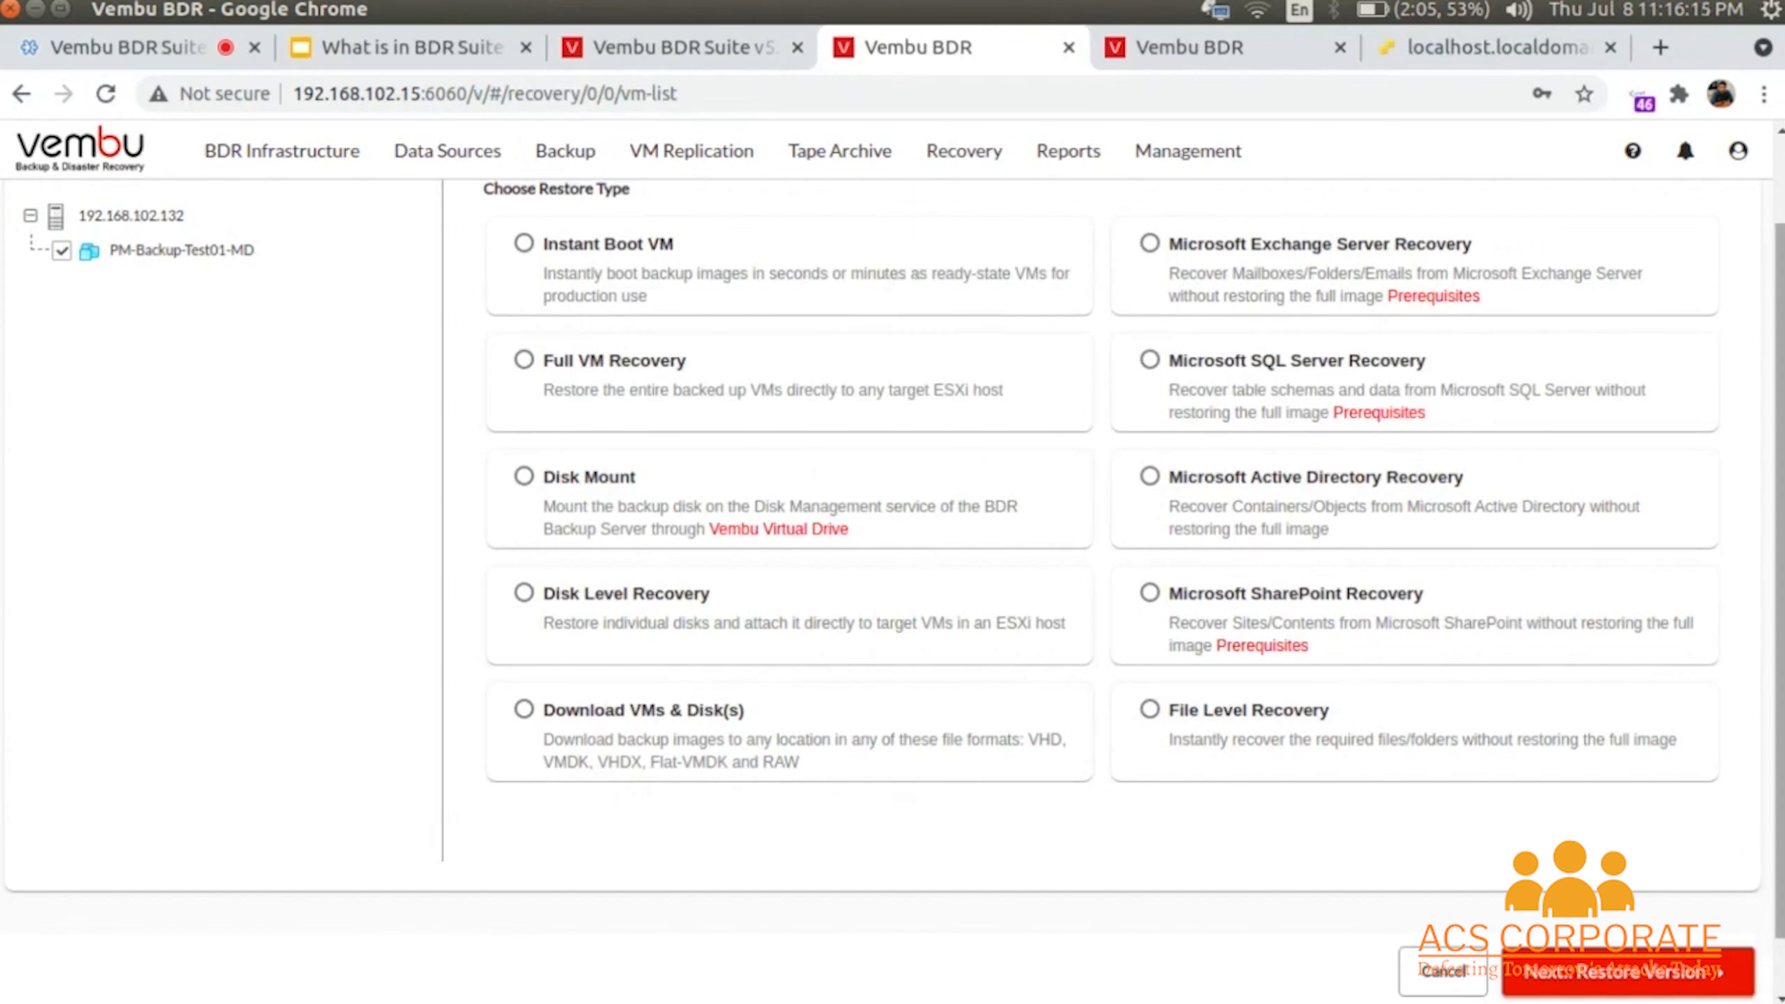
pyautogui.scroll(-1, 893, 521)
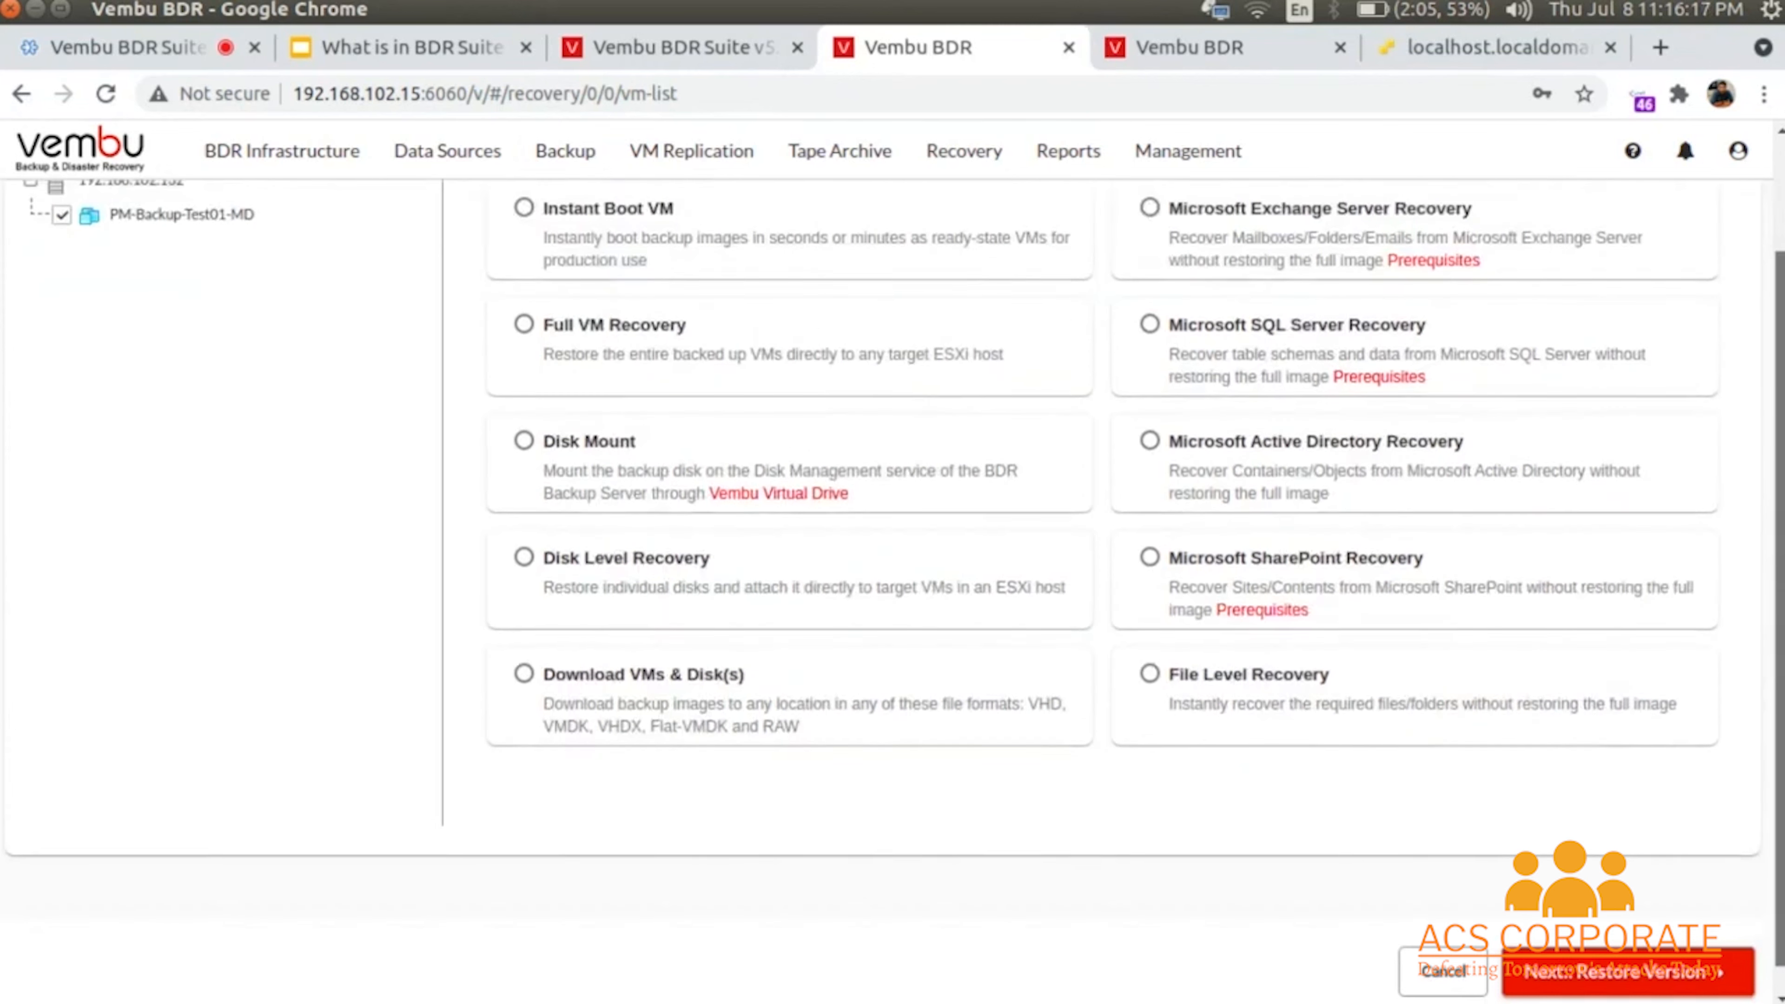
pyautogui.scroll(1, 1099, 502)
pyautogui.scroll(-2, 1100, 502)
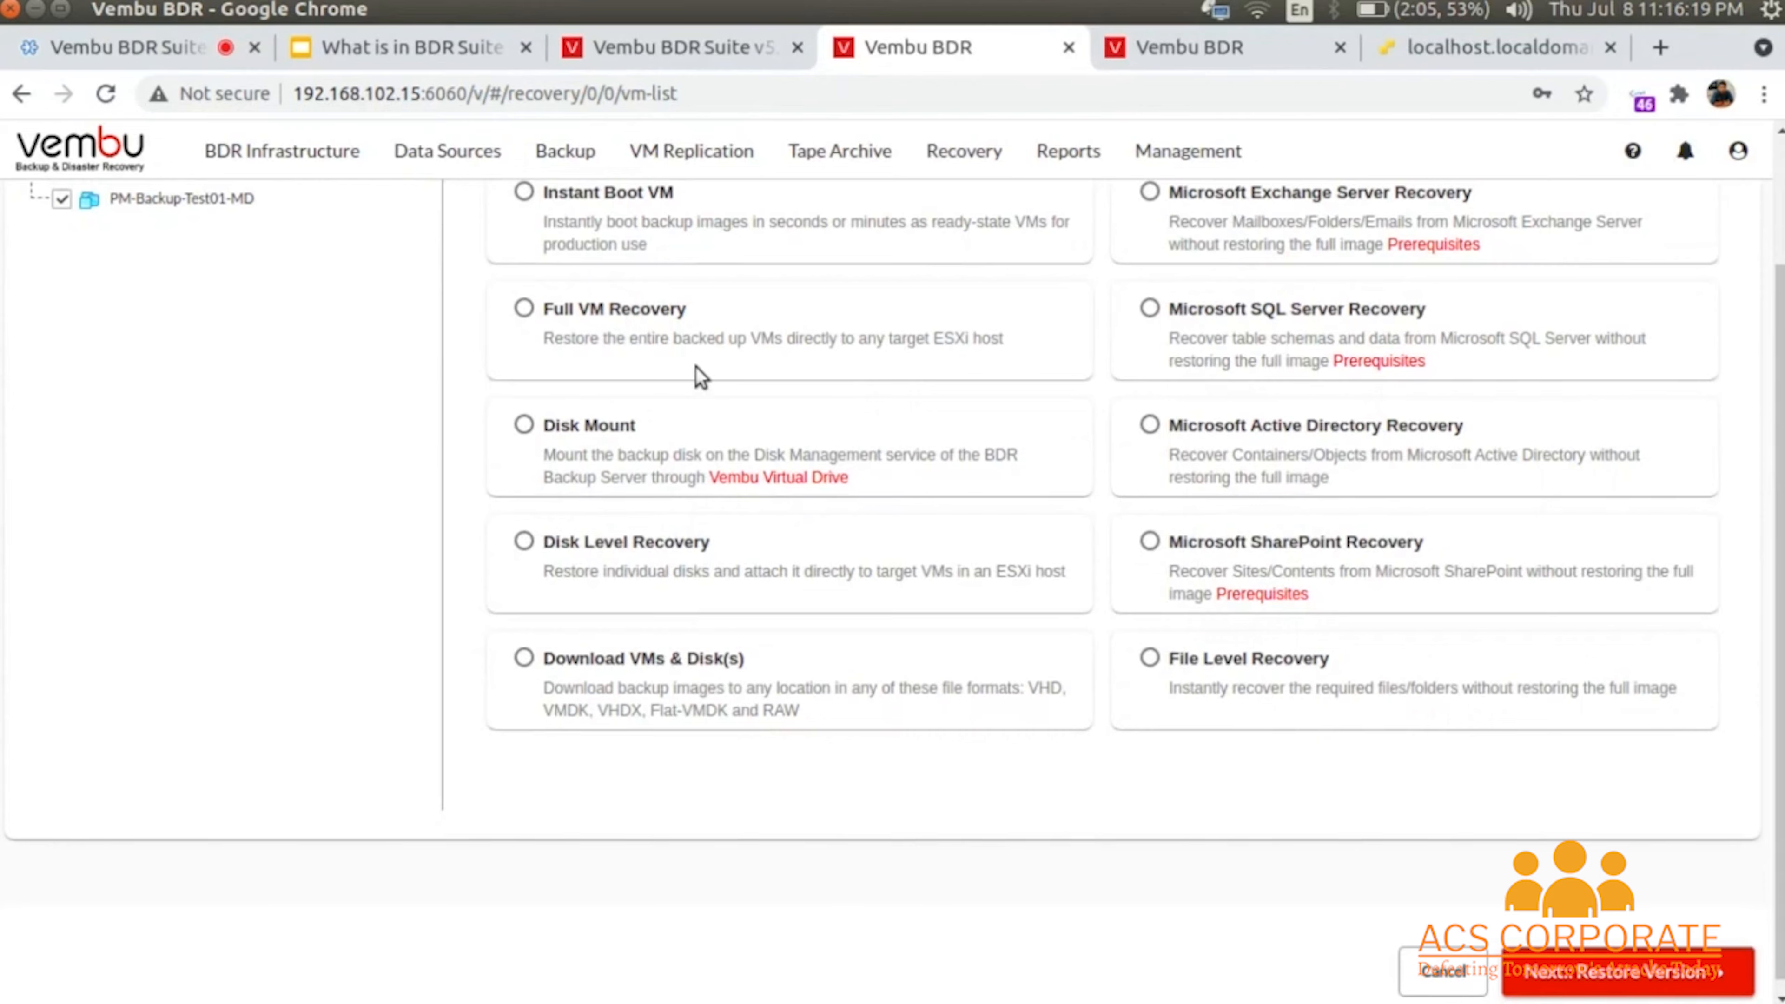
pyautogui.scroll(2, 700, 376)
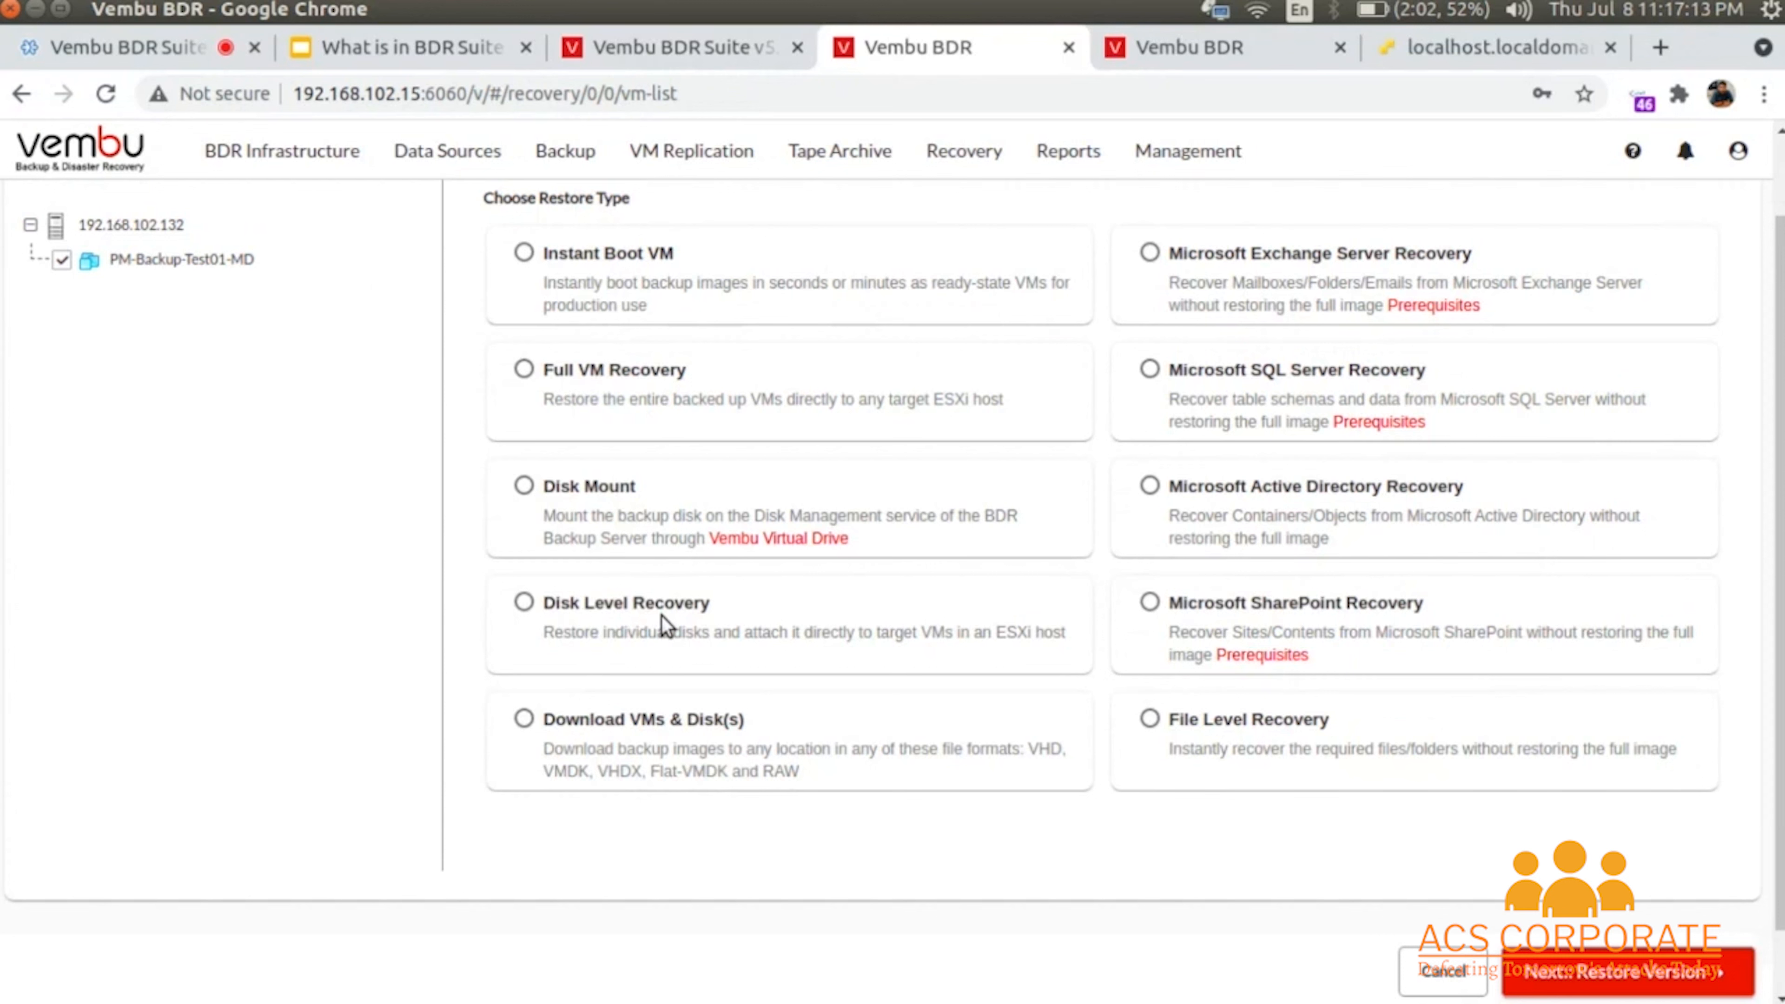
# - Pick Microsoft Active Directory Recovery for PM-Backup-Test01-MD and dismiss the 'Backup is mounted' error
pyautogui.click(643, 730)
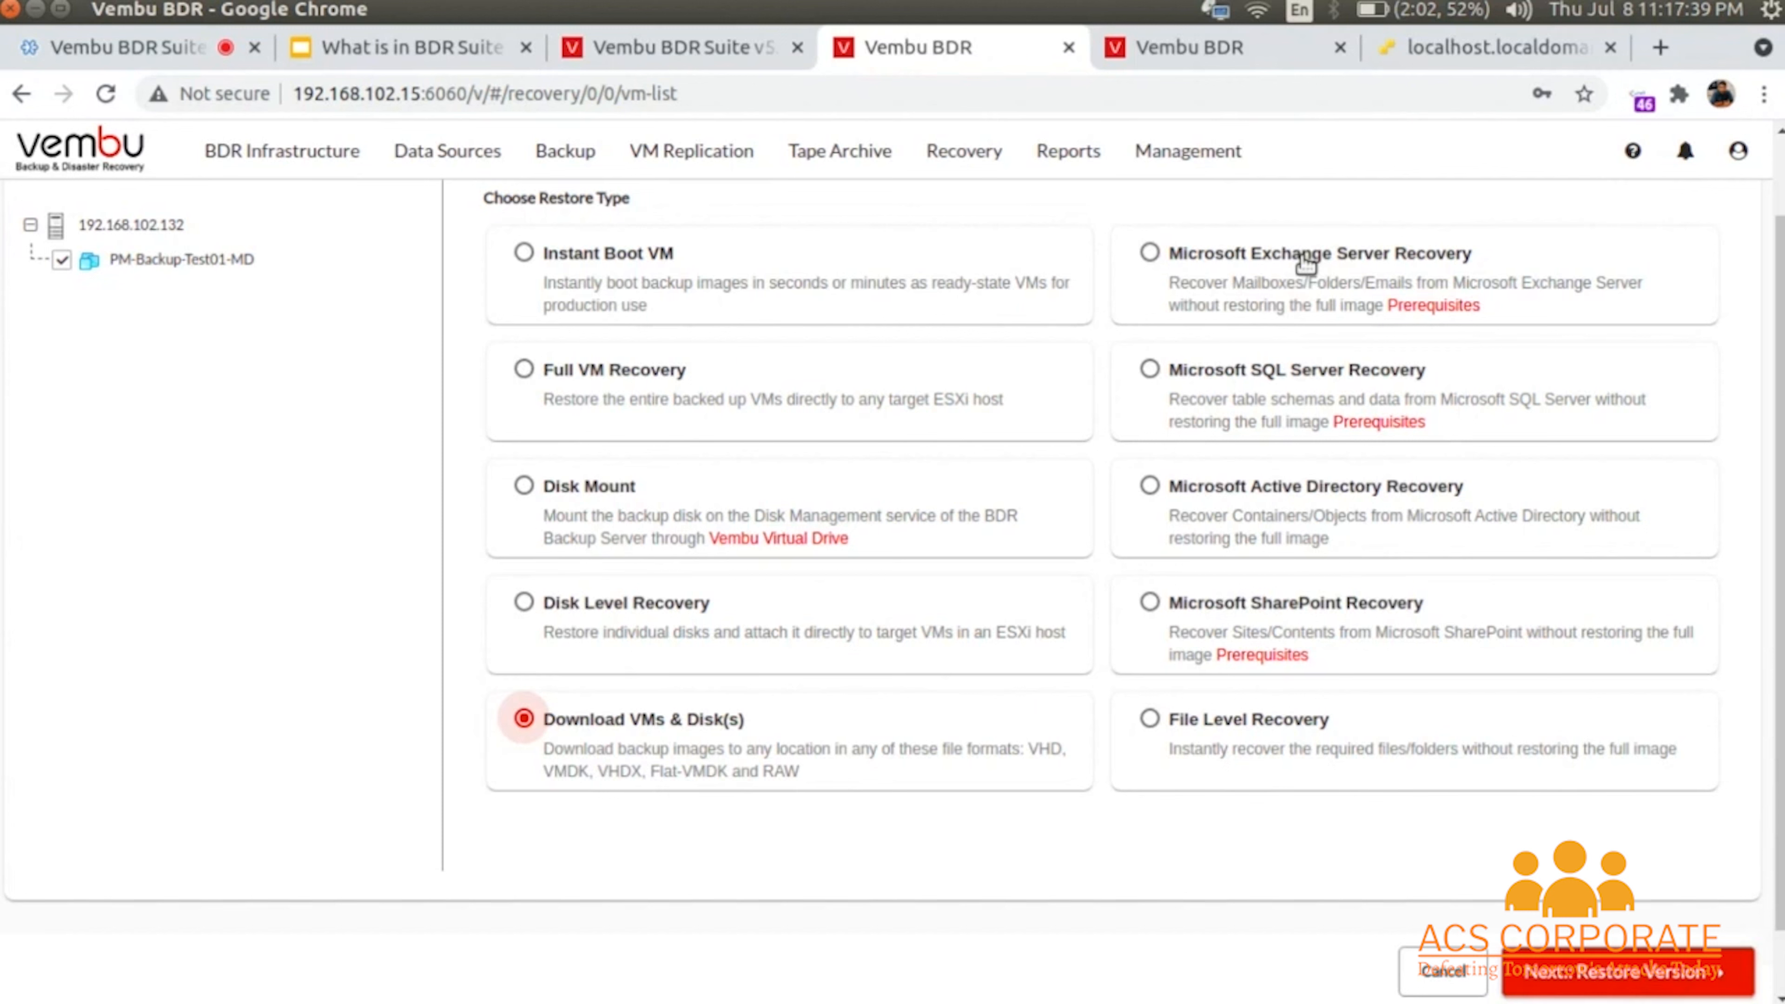
pyautogui.click(1309, 493)
pyautogui.click(1649, 979)
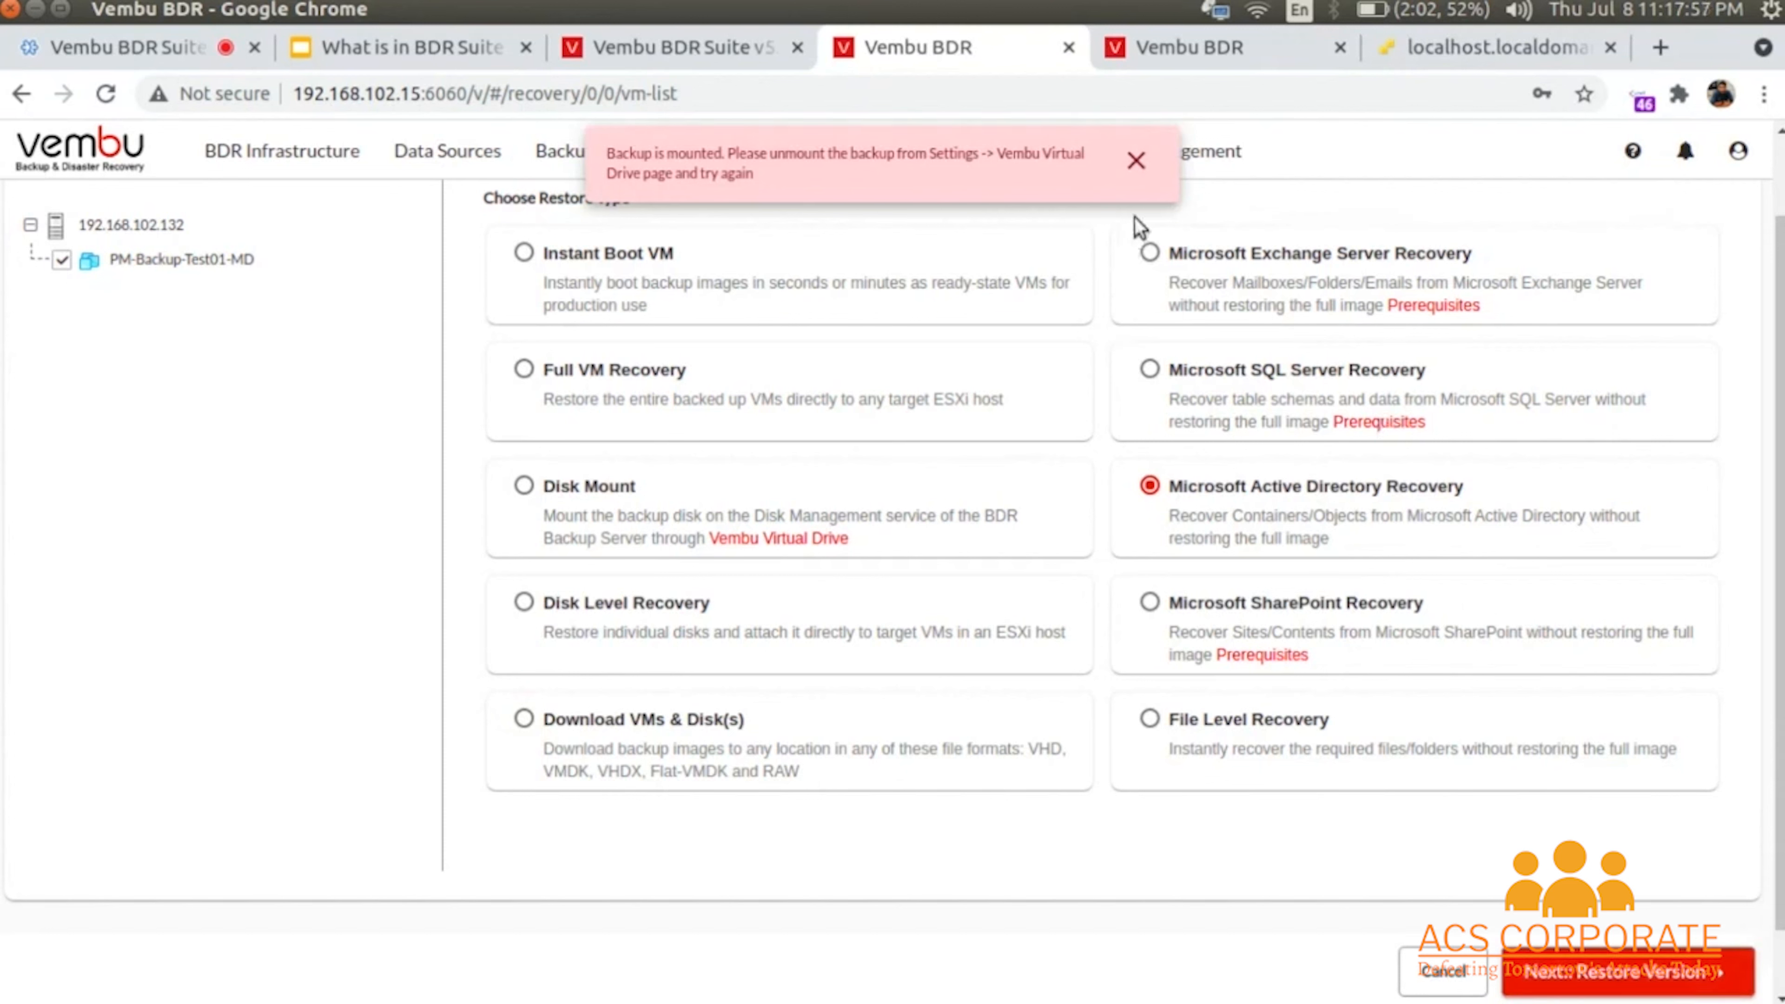
pyautogui.click(1137, 163)
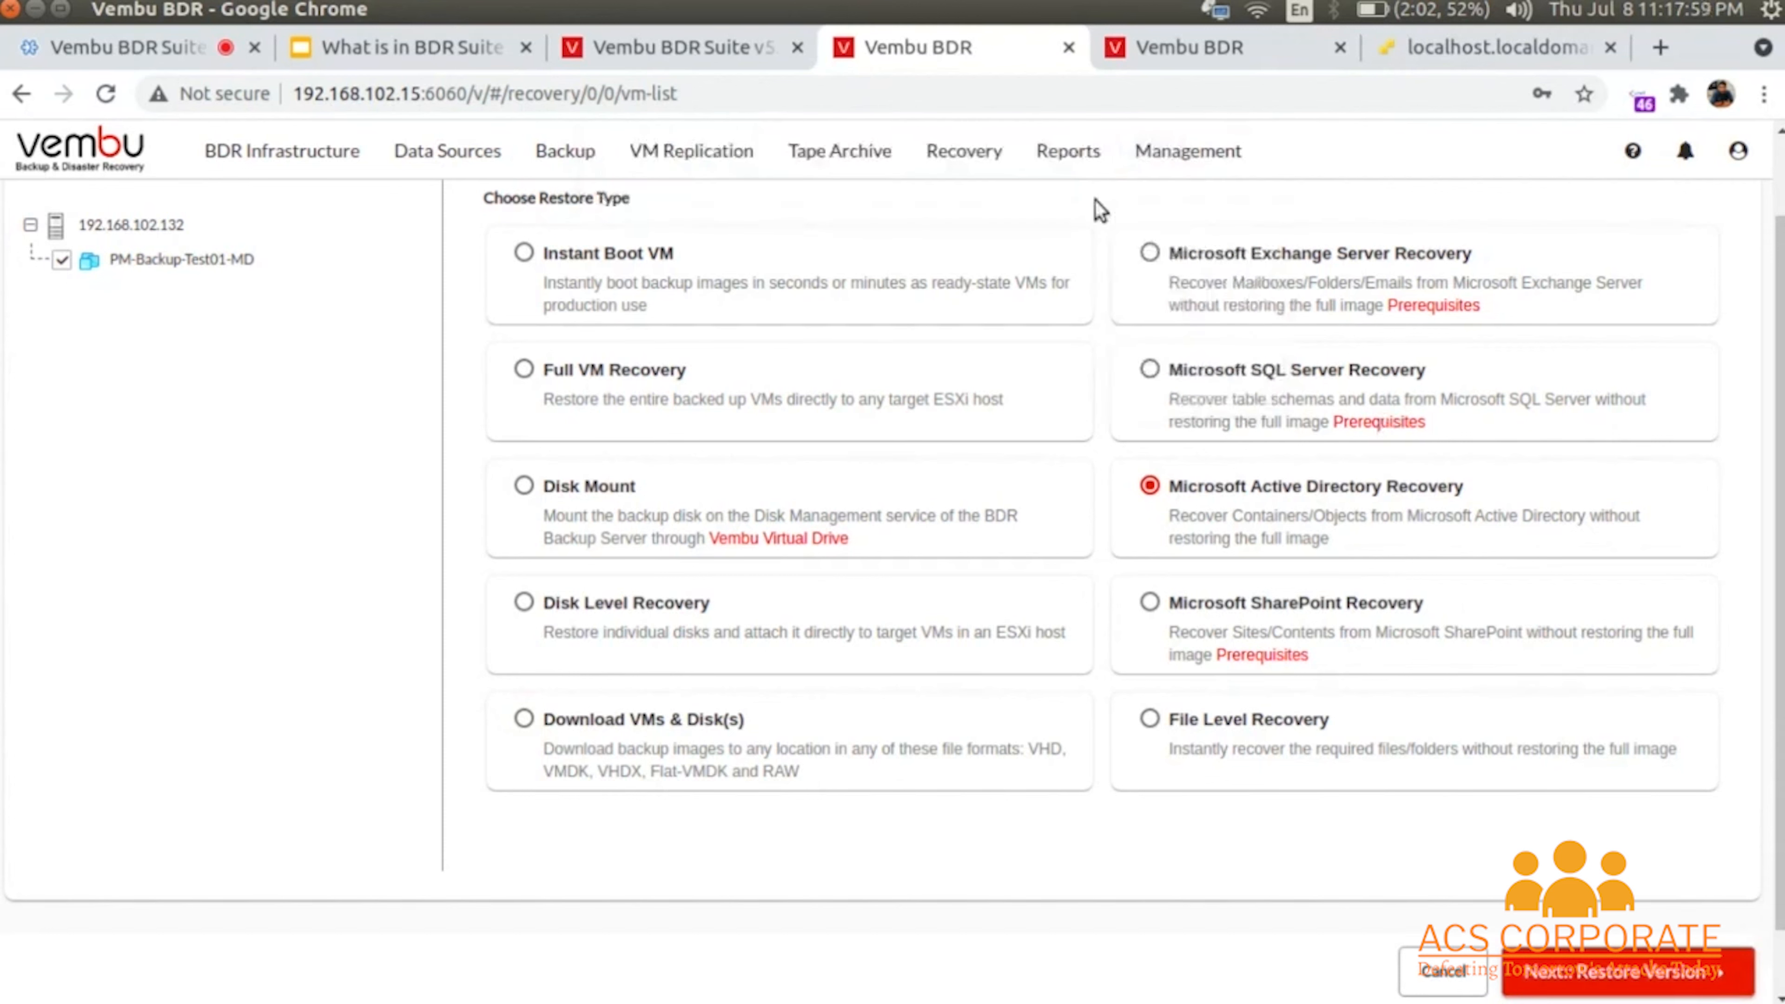
pyautogui.click(1137, 149)
pyautogui.scroll(2, 1393, 786)
# - Abandon the current restore and start restoring BK-02 with PM-Backup-Test02-SD selected
pyautogui.moveTo(956, 259)
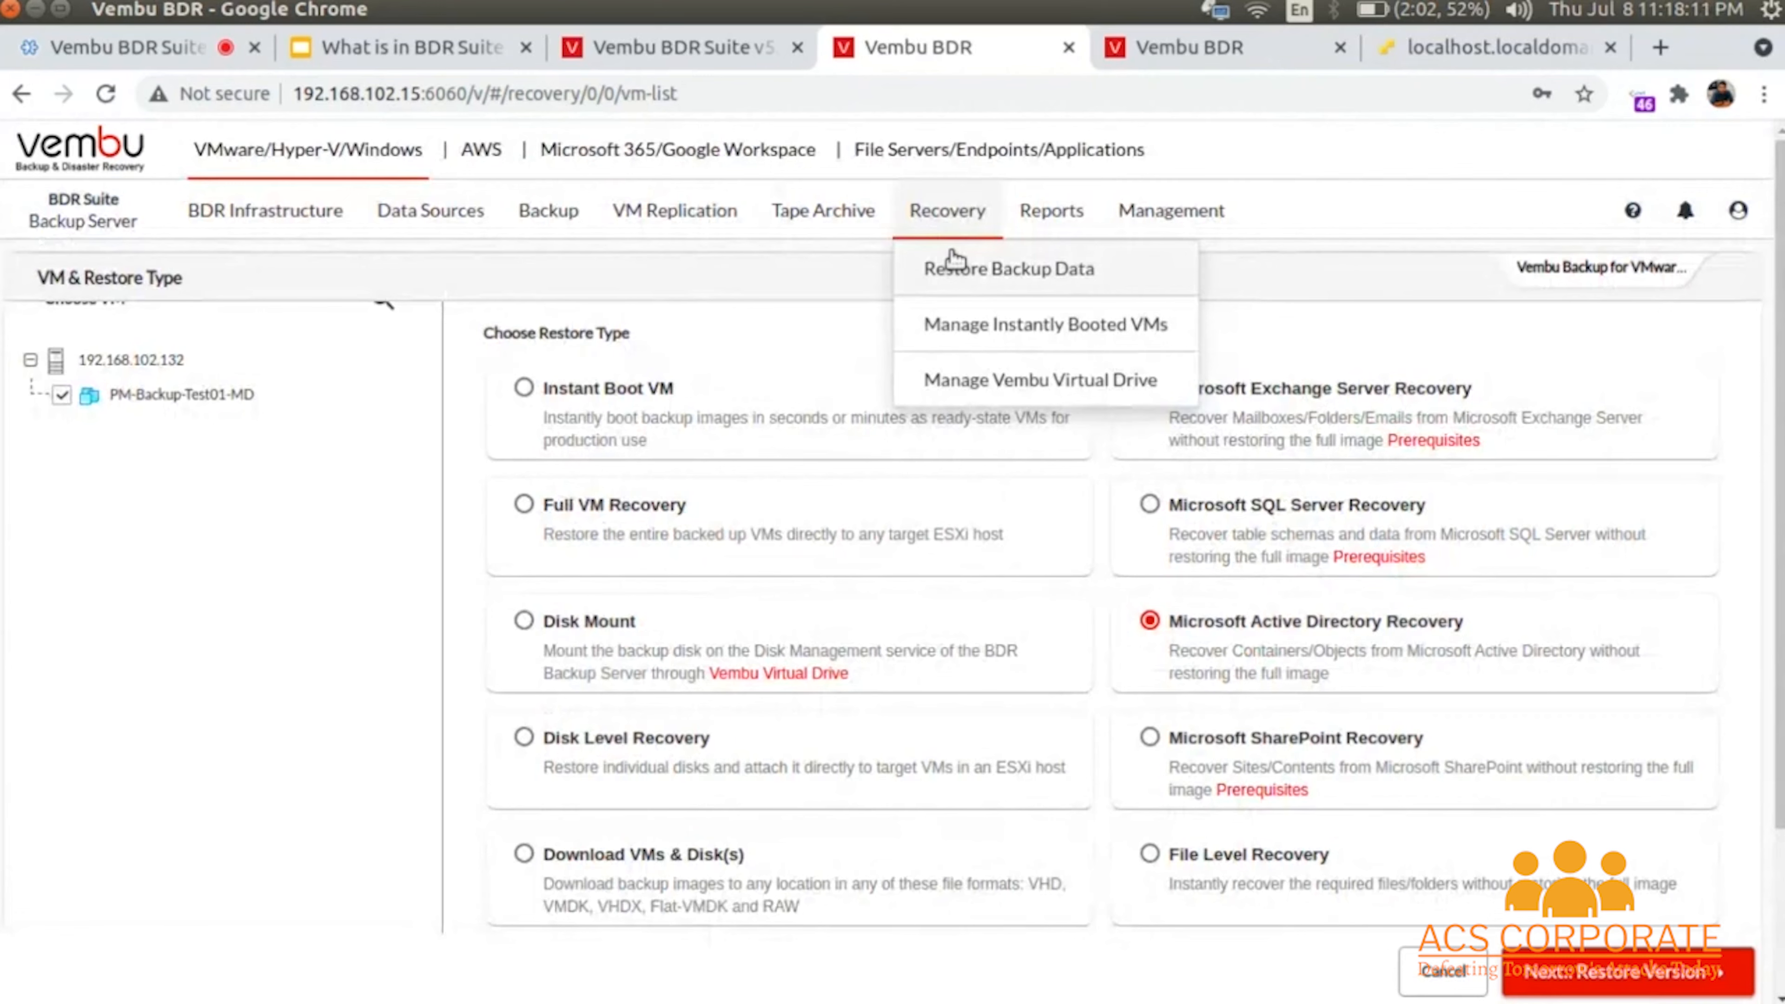
pyautogui.click(964, 285)
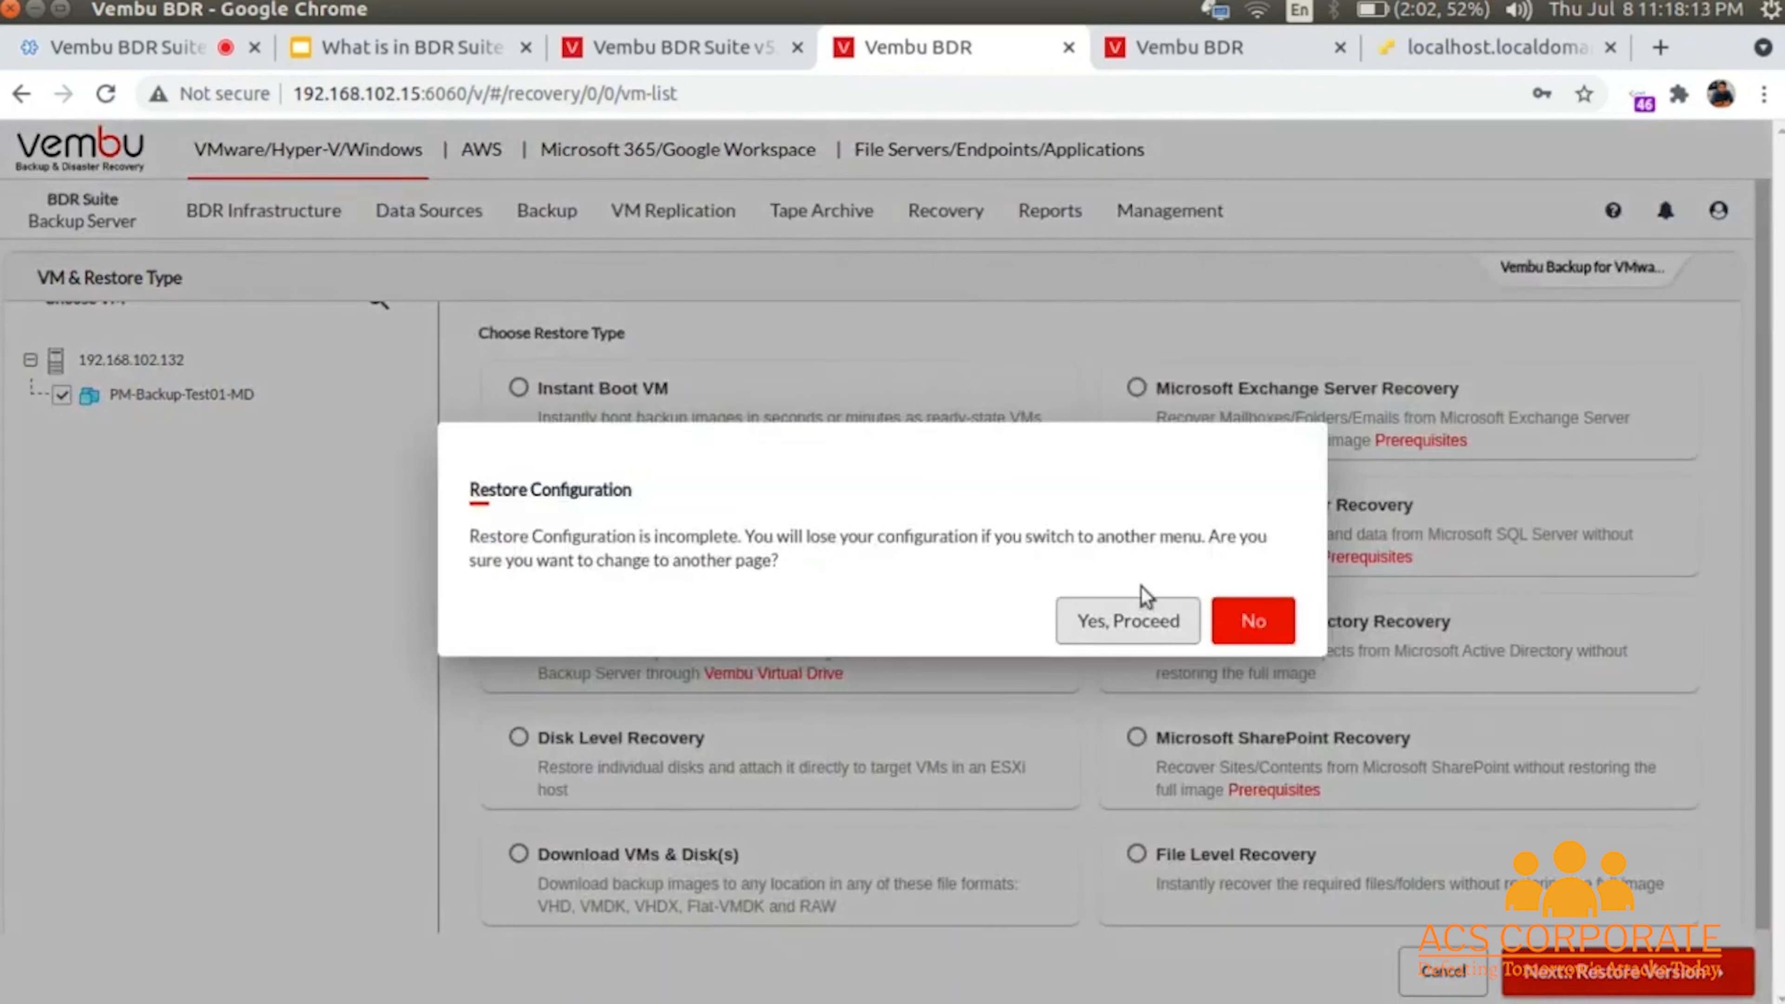
pyautogui.click(1139, 618)
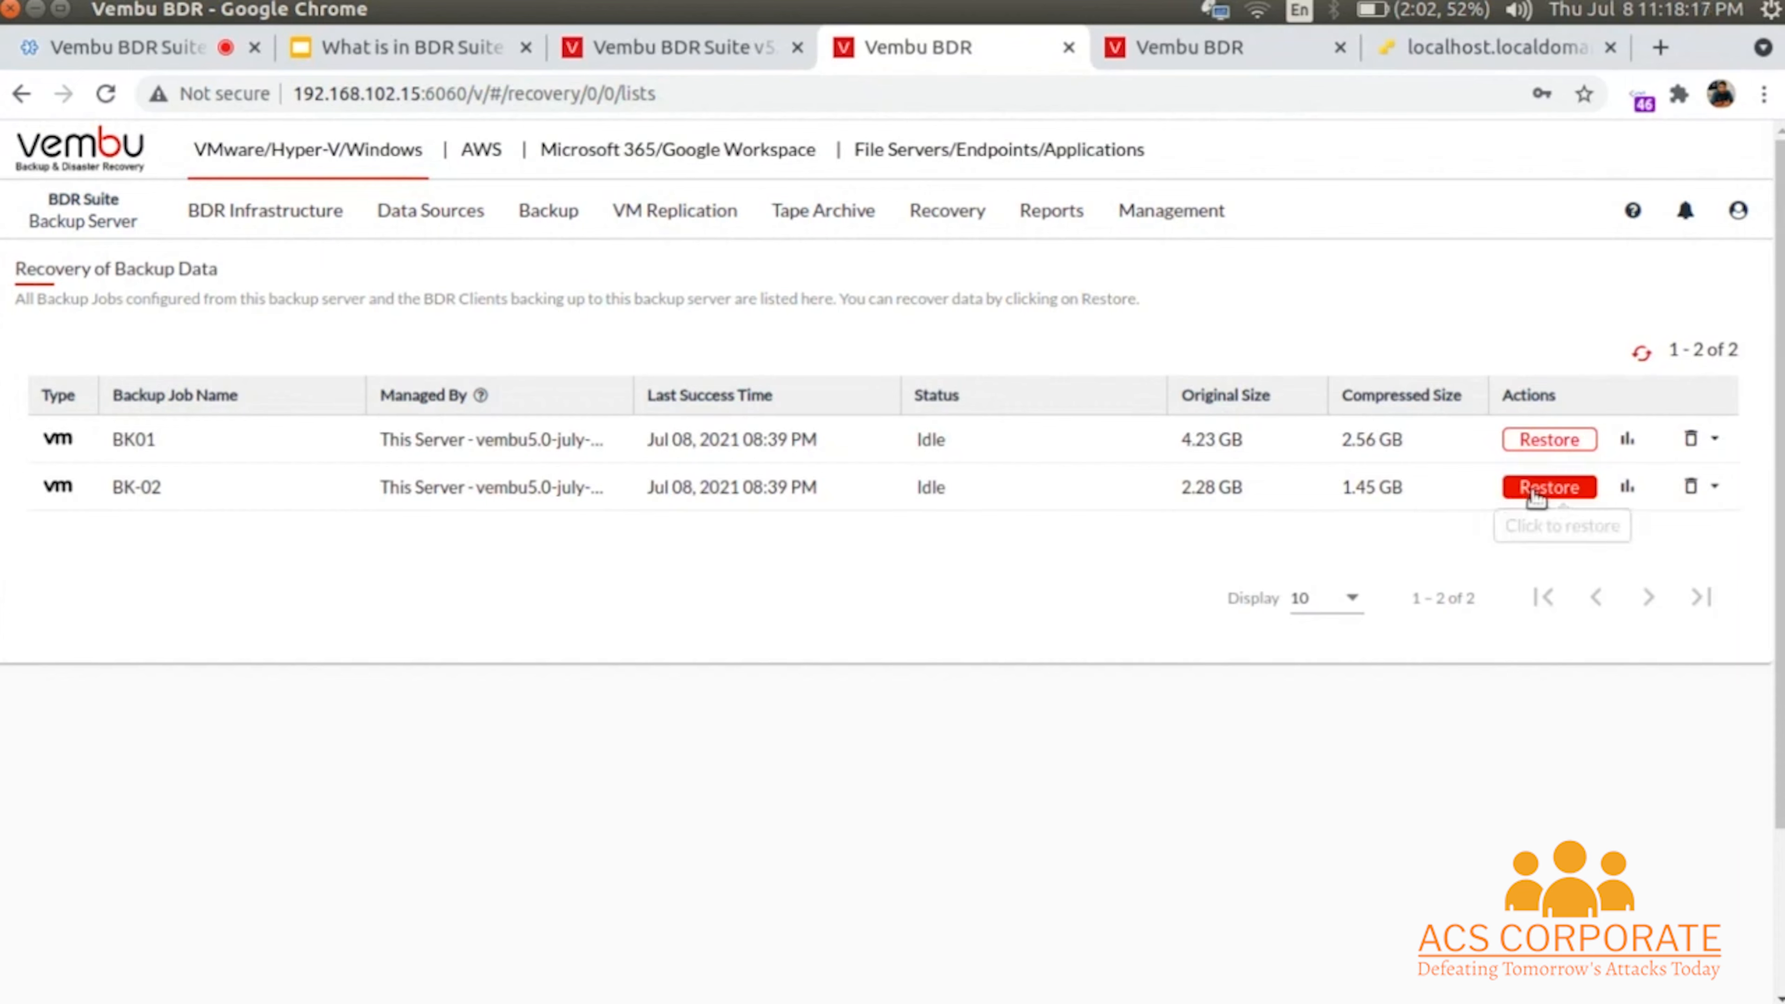
pyautogui.click(1536, 497)
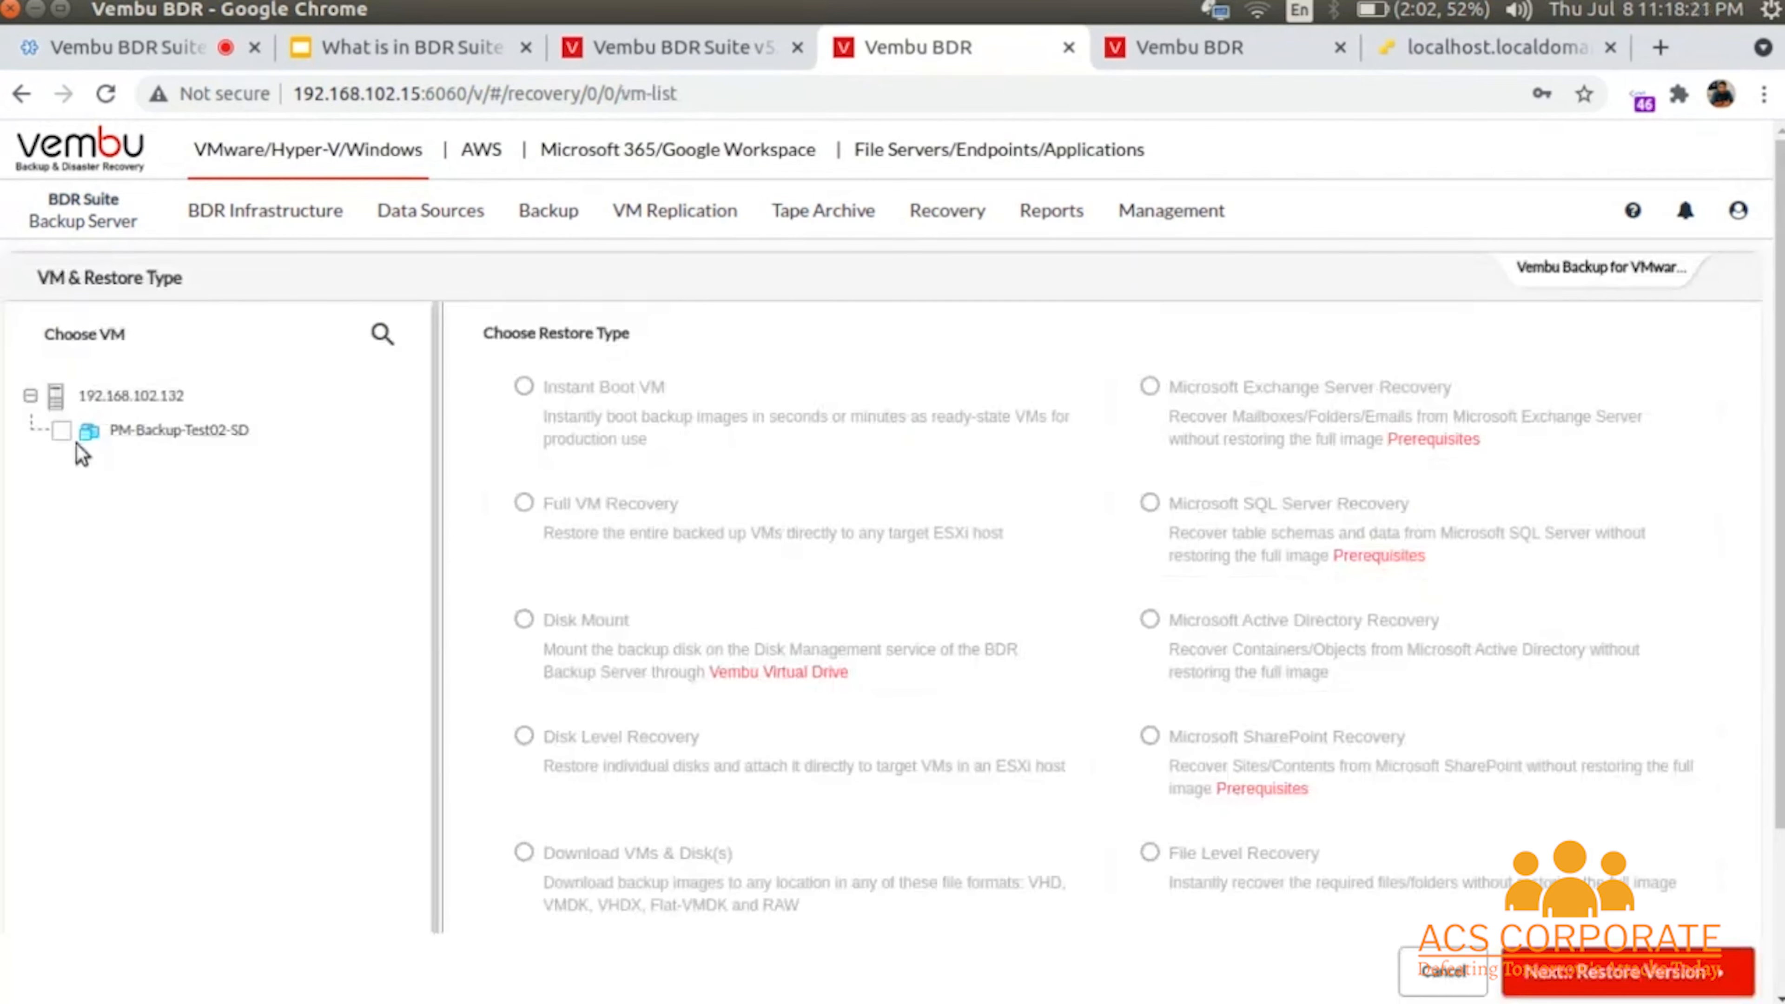
pyautogui.click(63, 430)
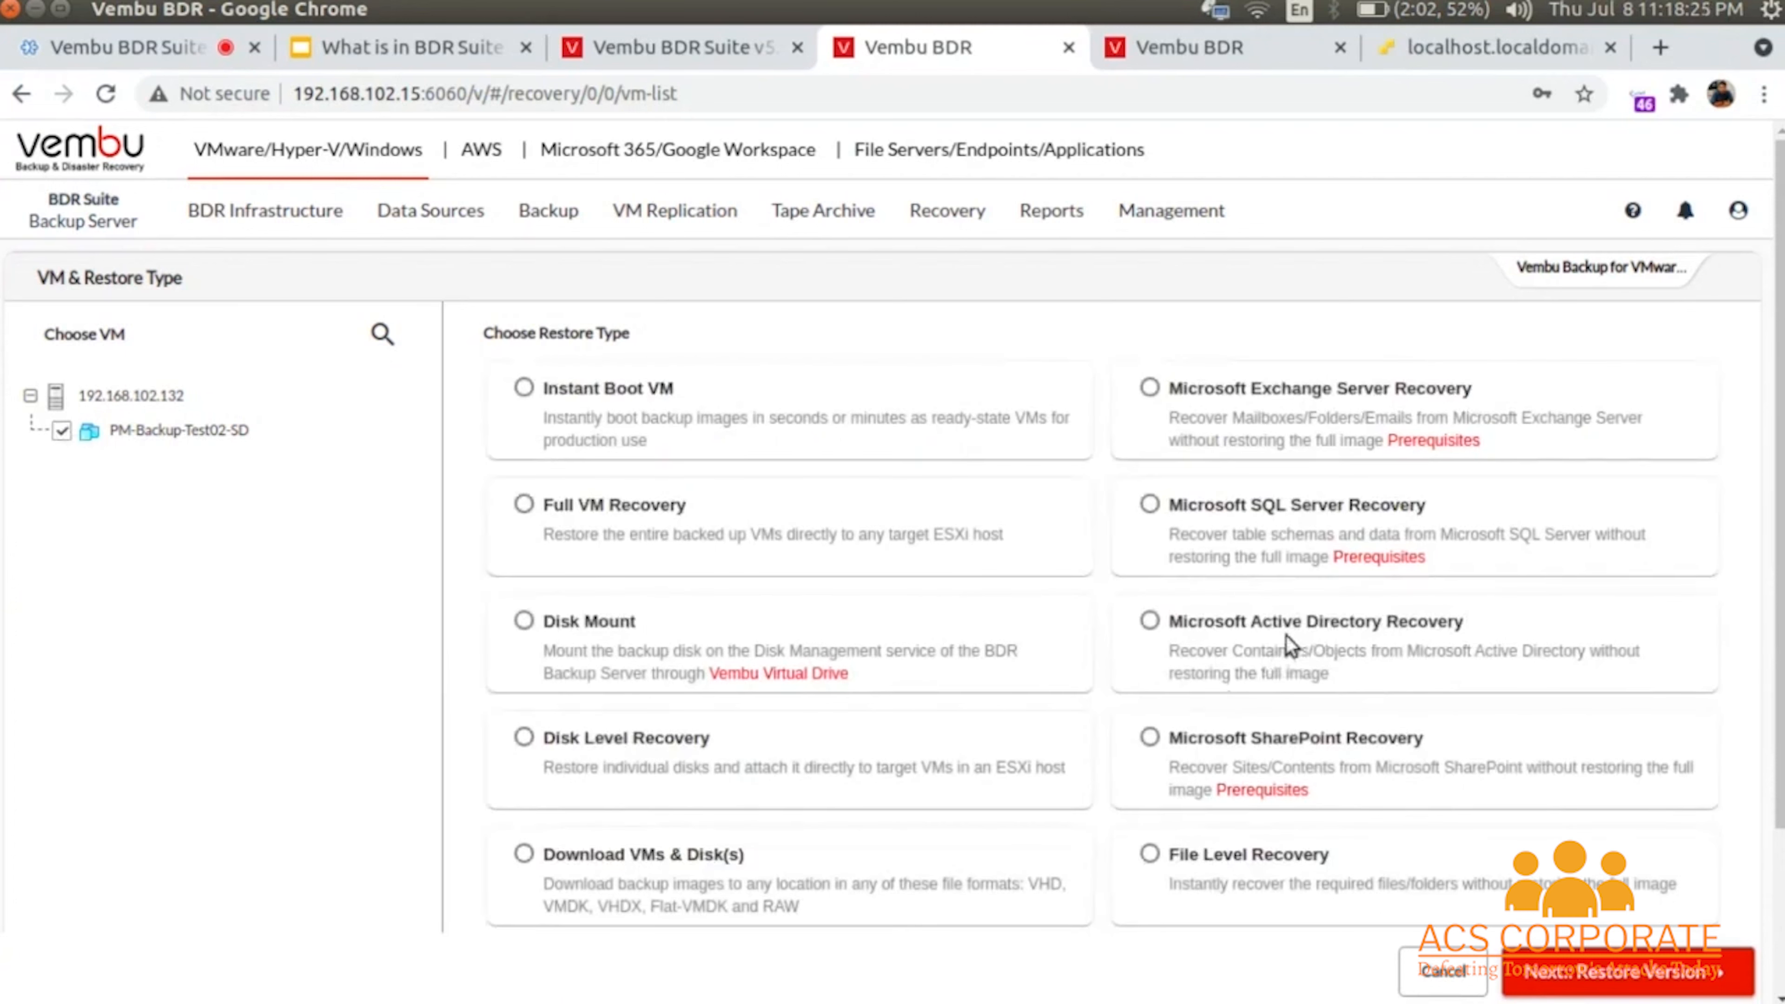
# - Try Active Directory Recovery, dismiss the mounted-backup error, then choose File Level Recovery instead
pyautogui.click(1289, 650)
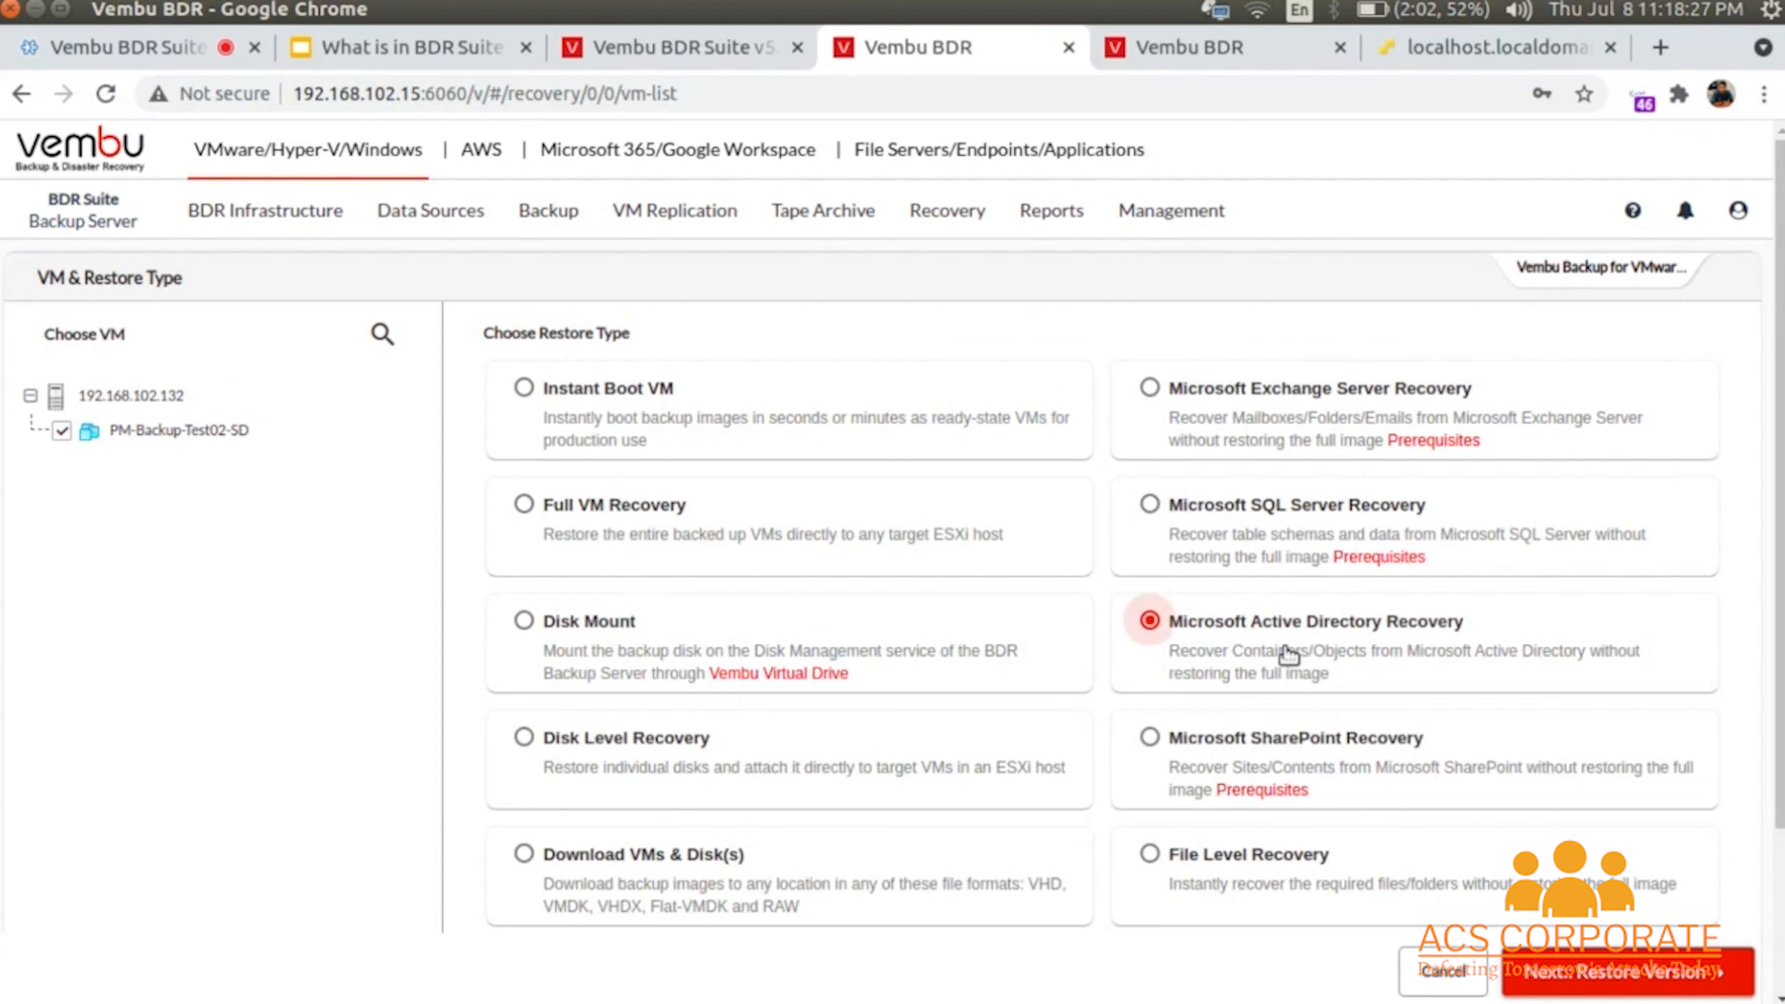
pyautogui.click(1616, 978)
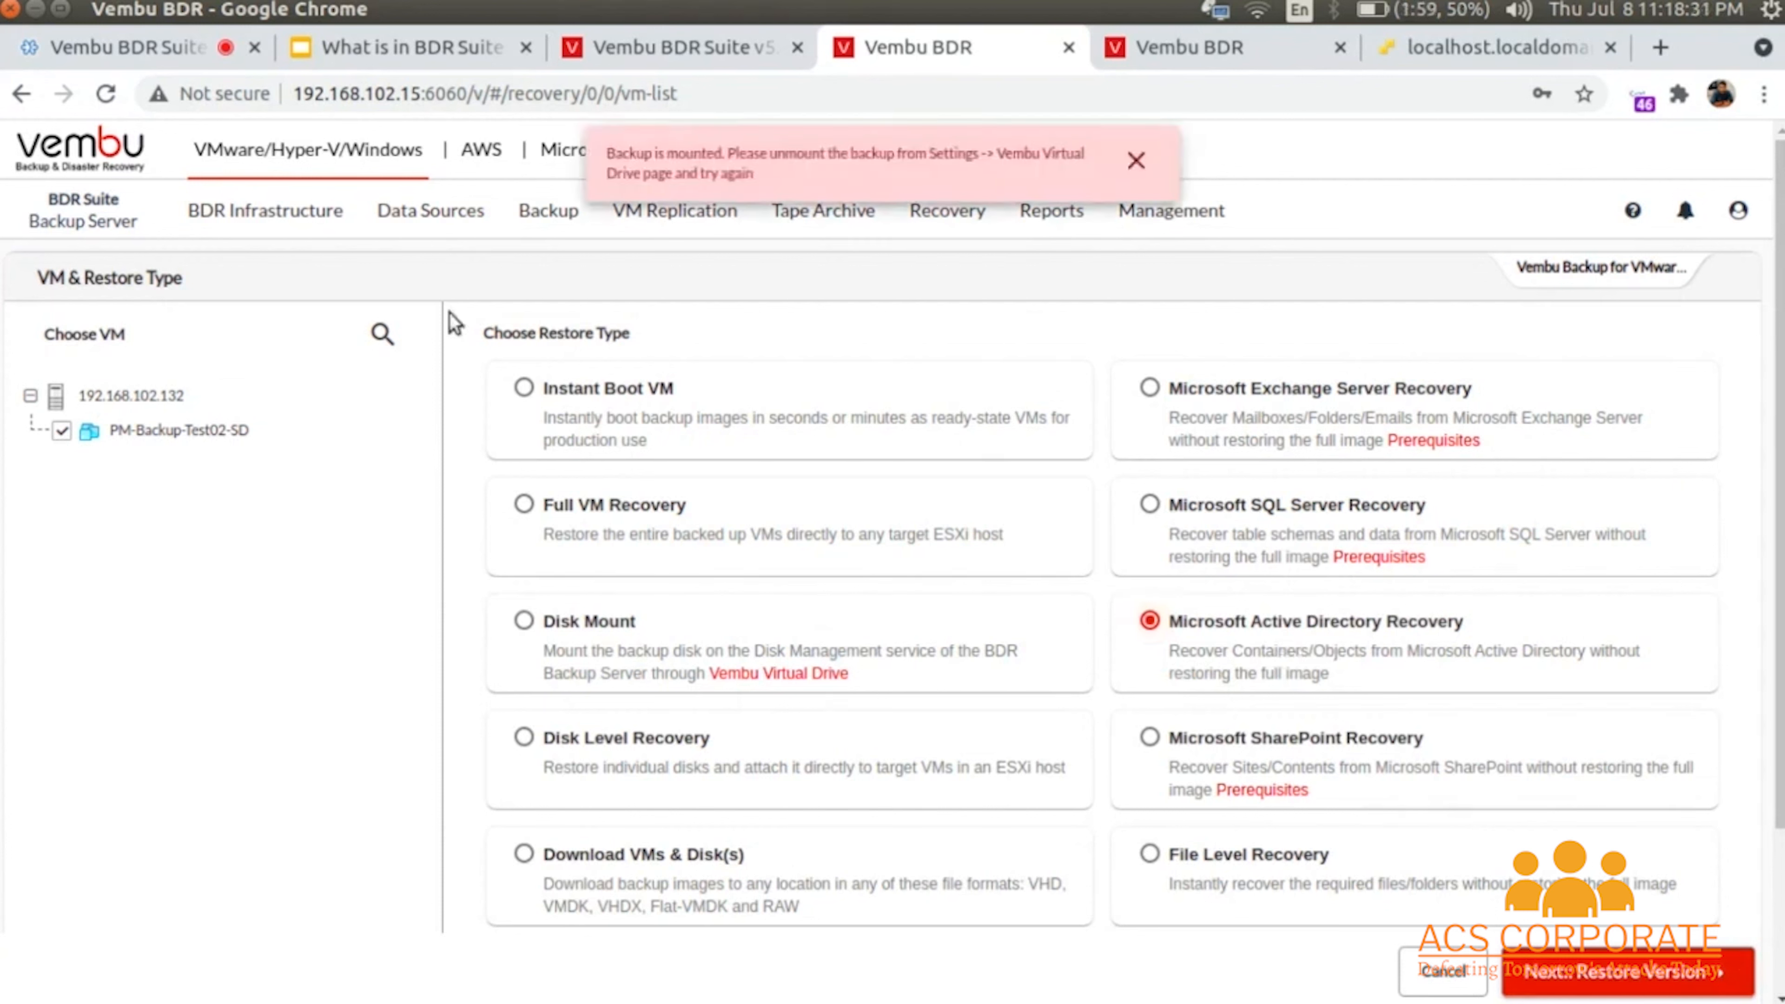
pyautogui.click(1137, 162)
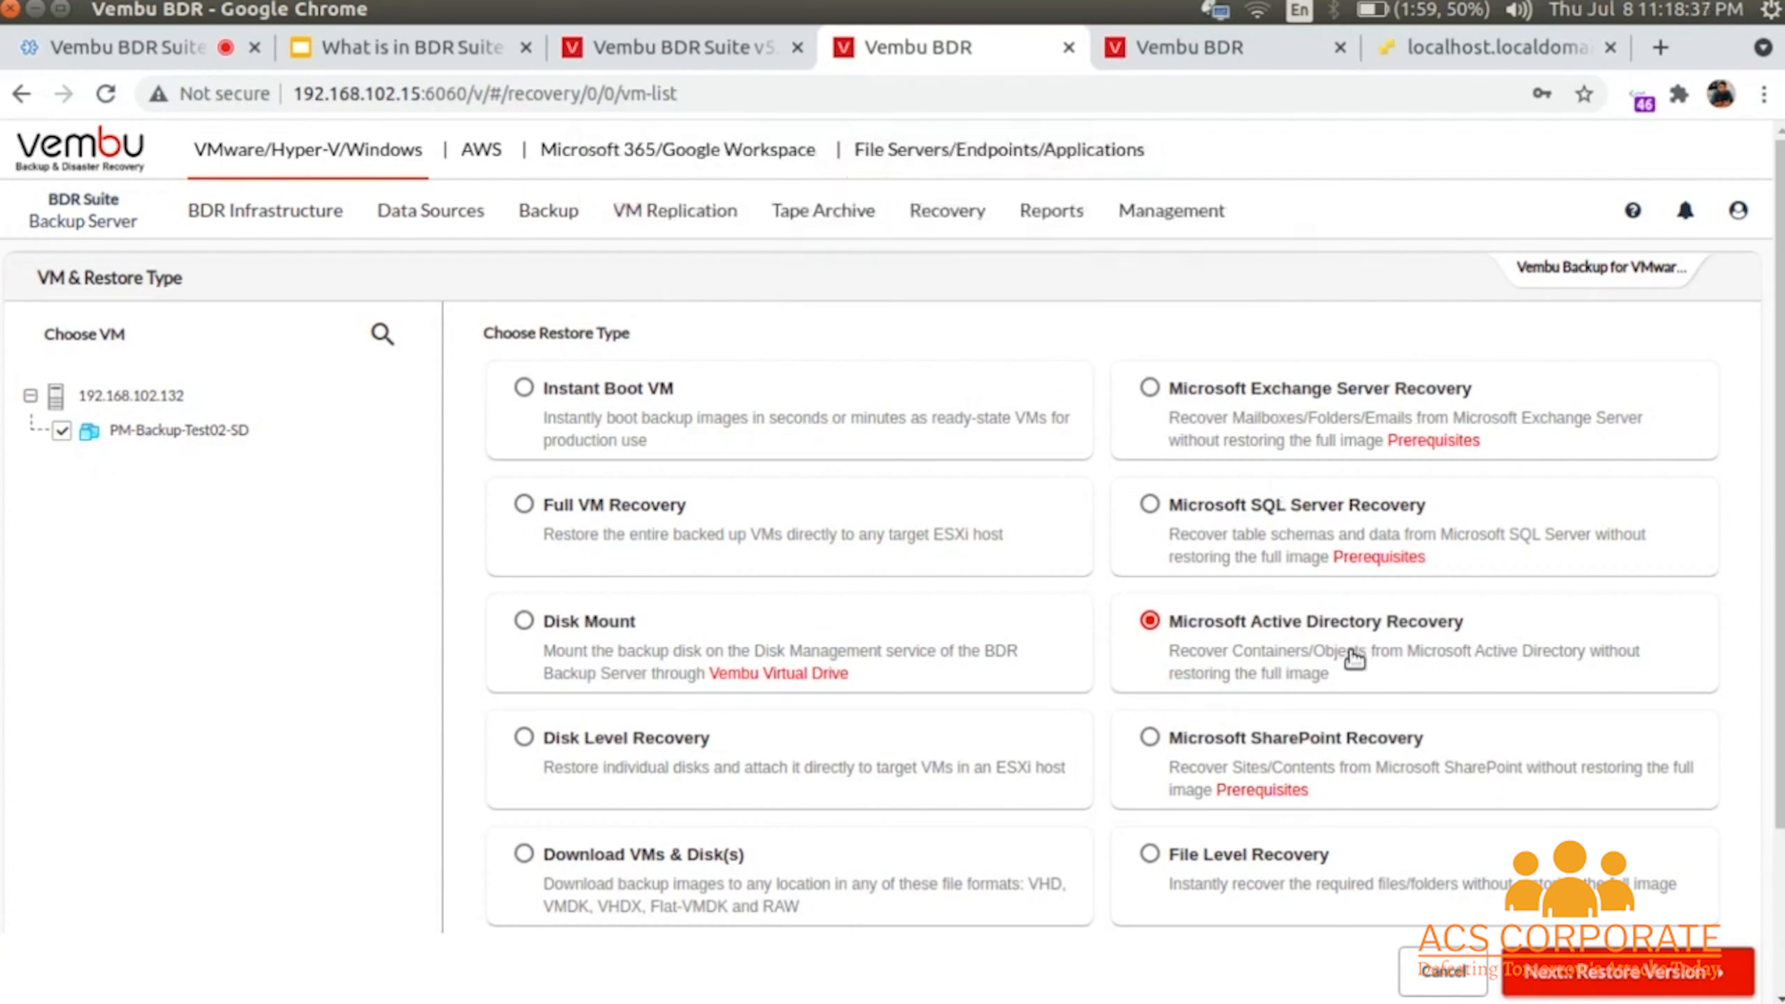
pyautogui.click(1249, 861)
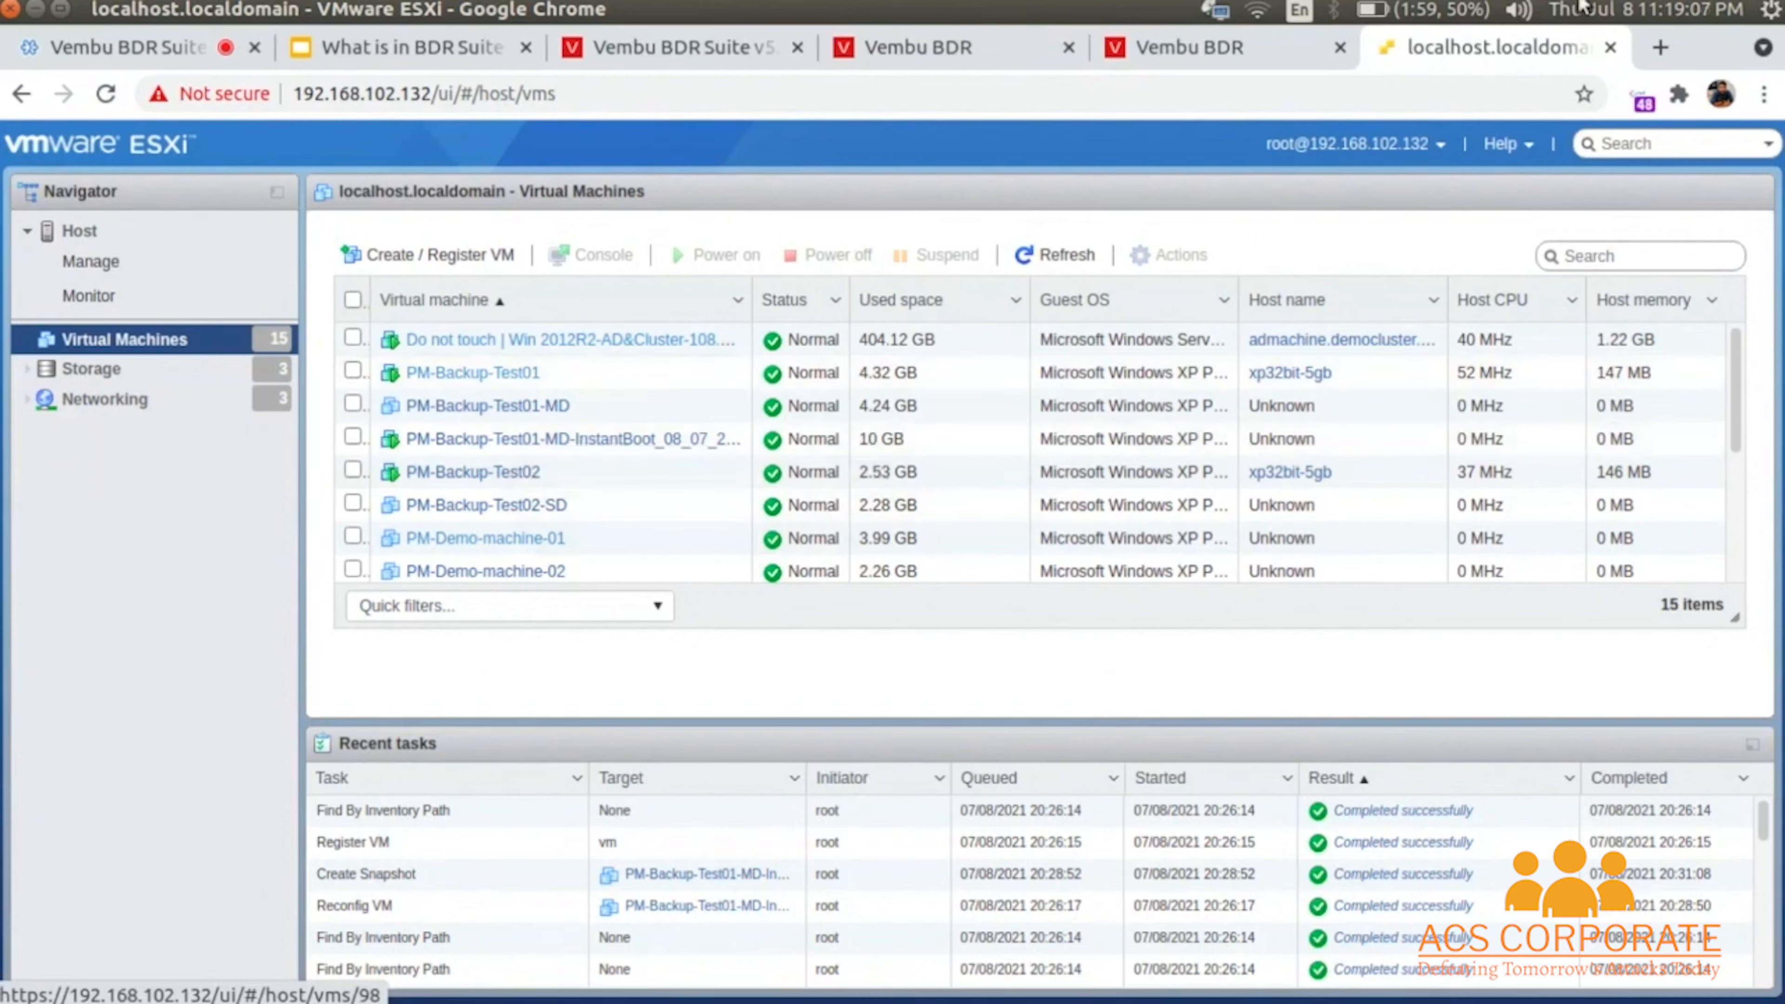
# - Open the PM-Backup-Test01-MD-InstantBoot VM's console on the ESXi host, showing Windows XP booting
pyautogui.click(1179, 51)
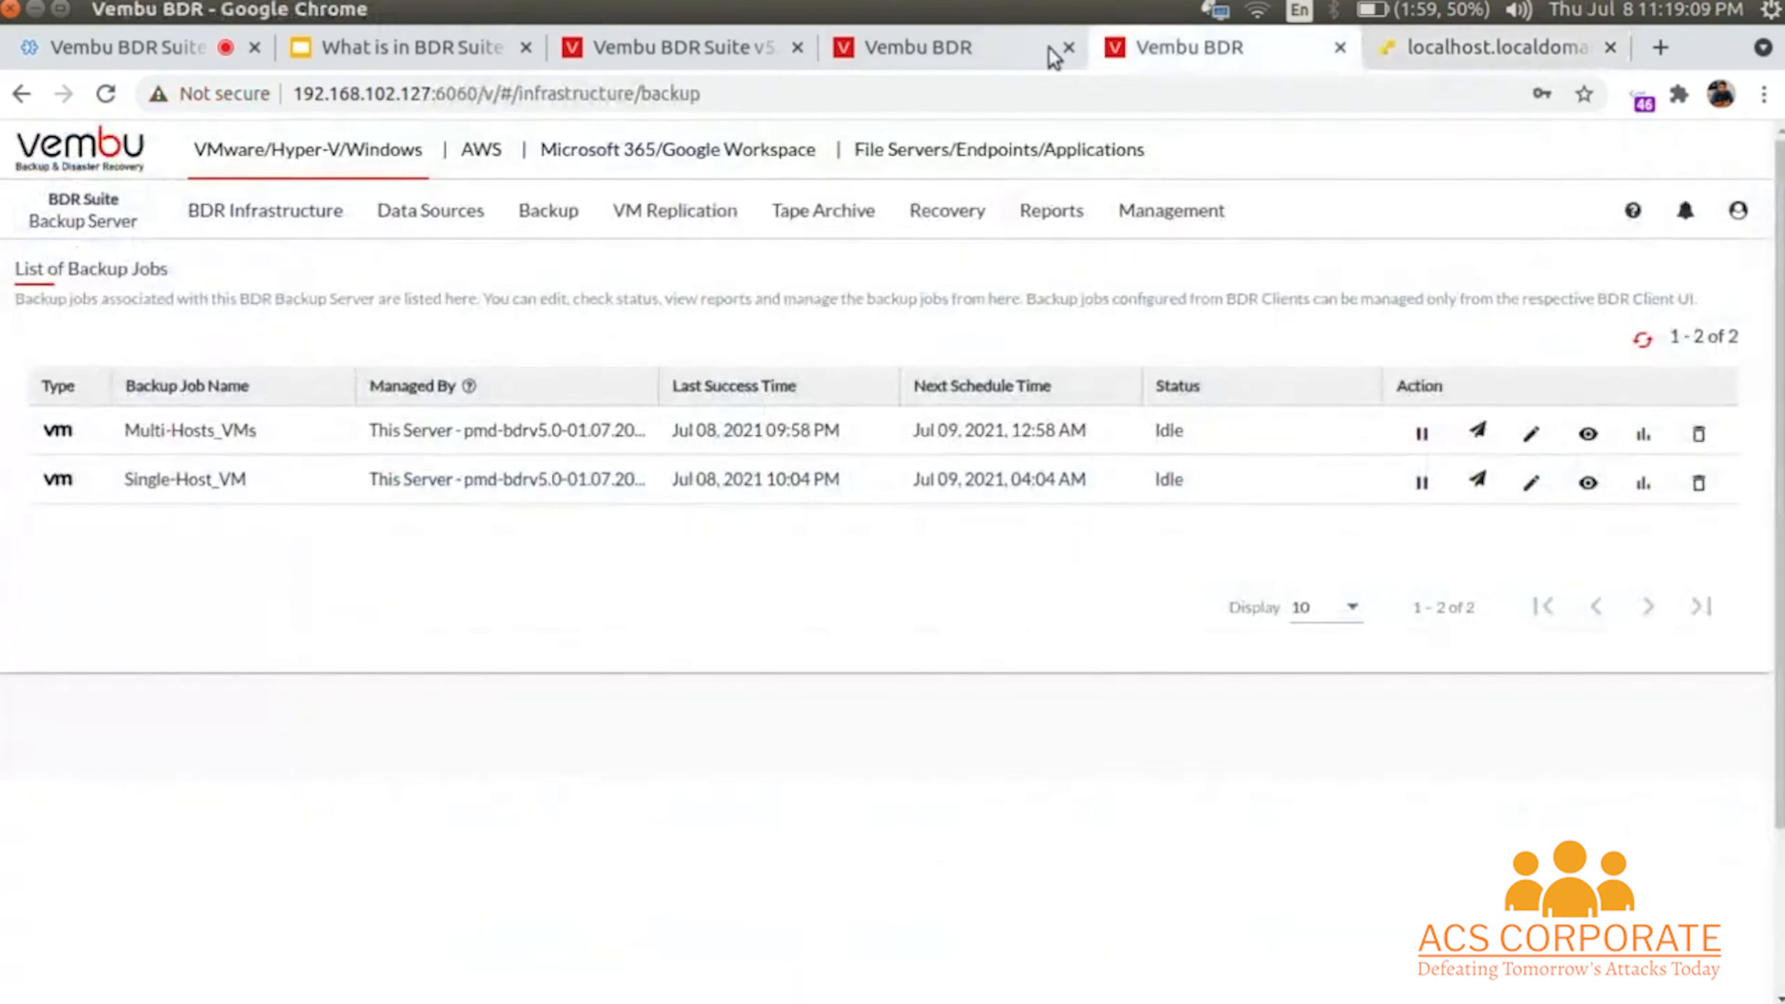
pyautogui.click(1021, 49)
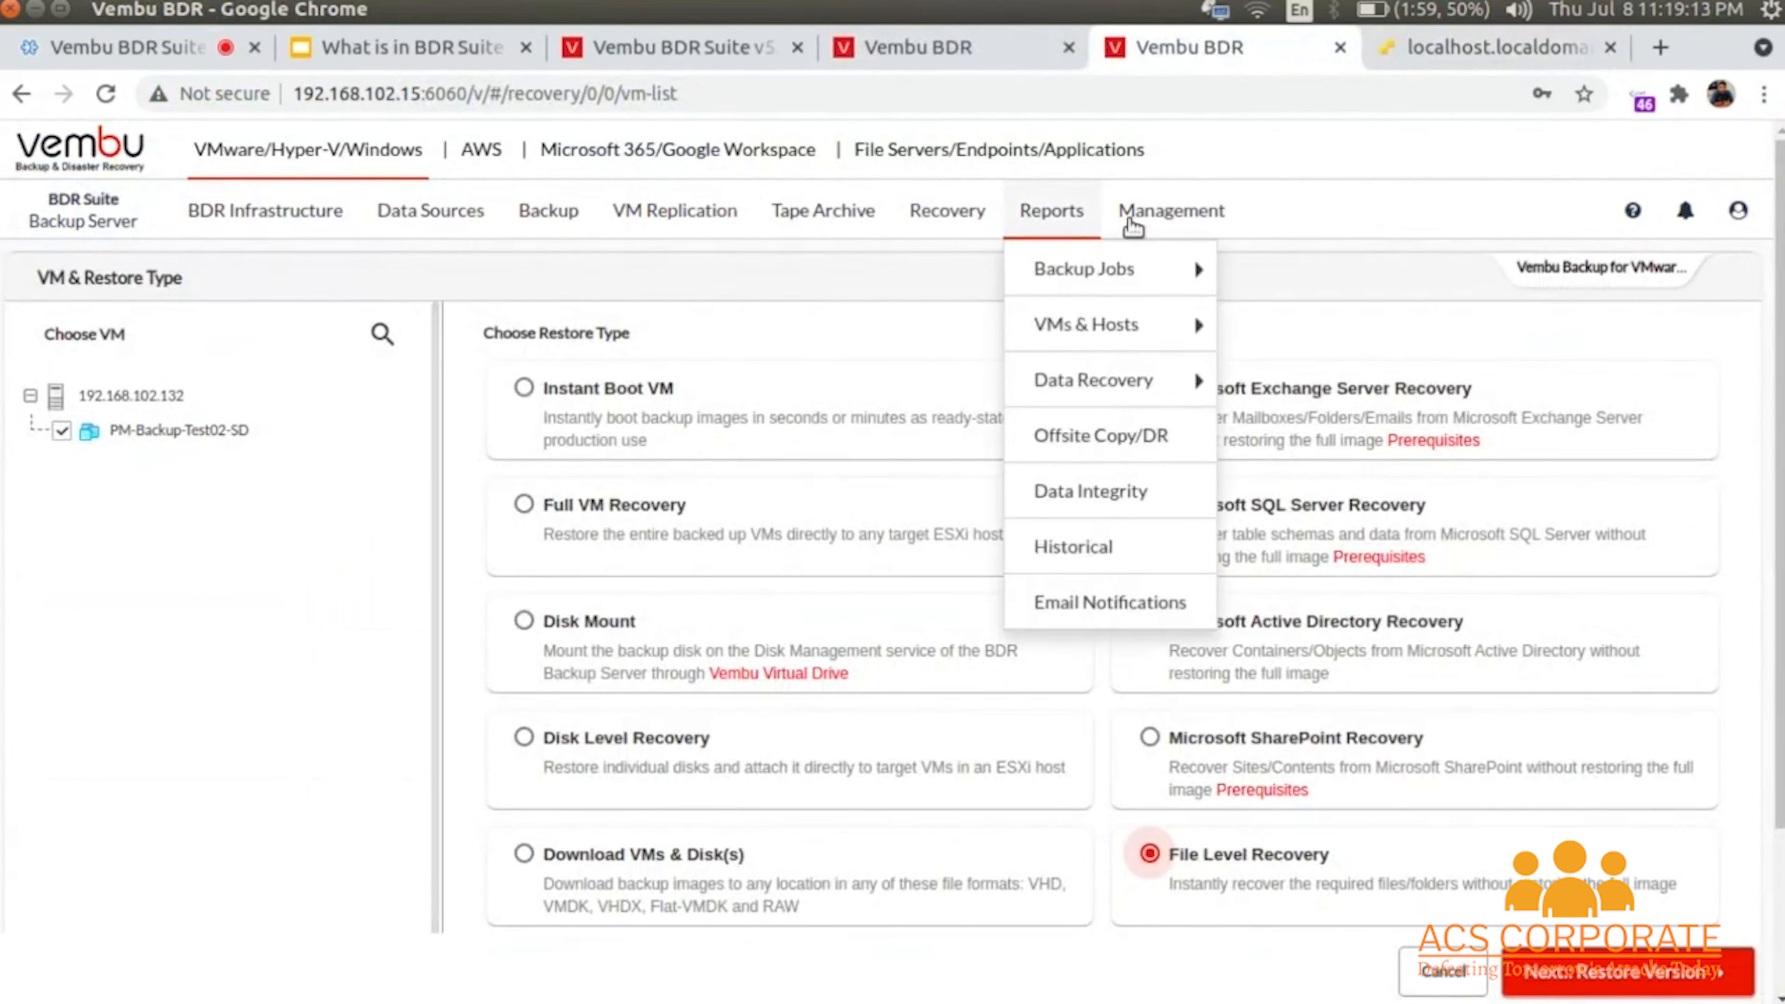
pyautogui.click(1546, 43)
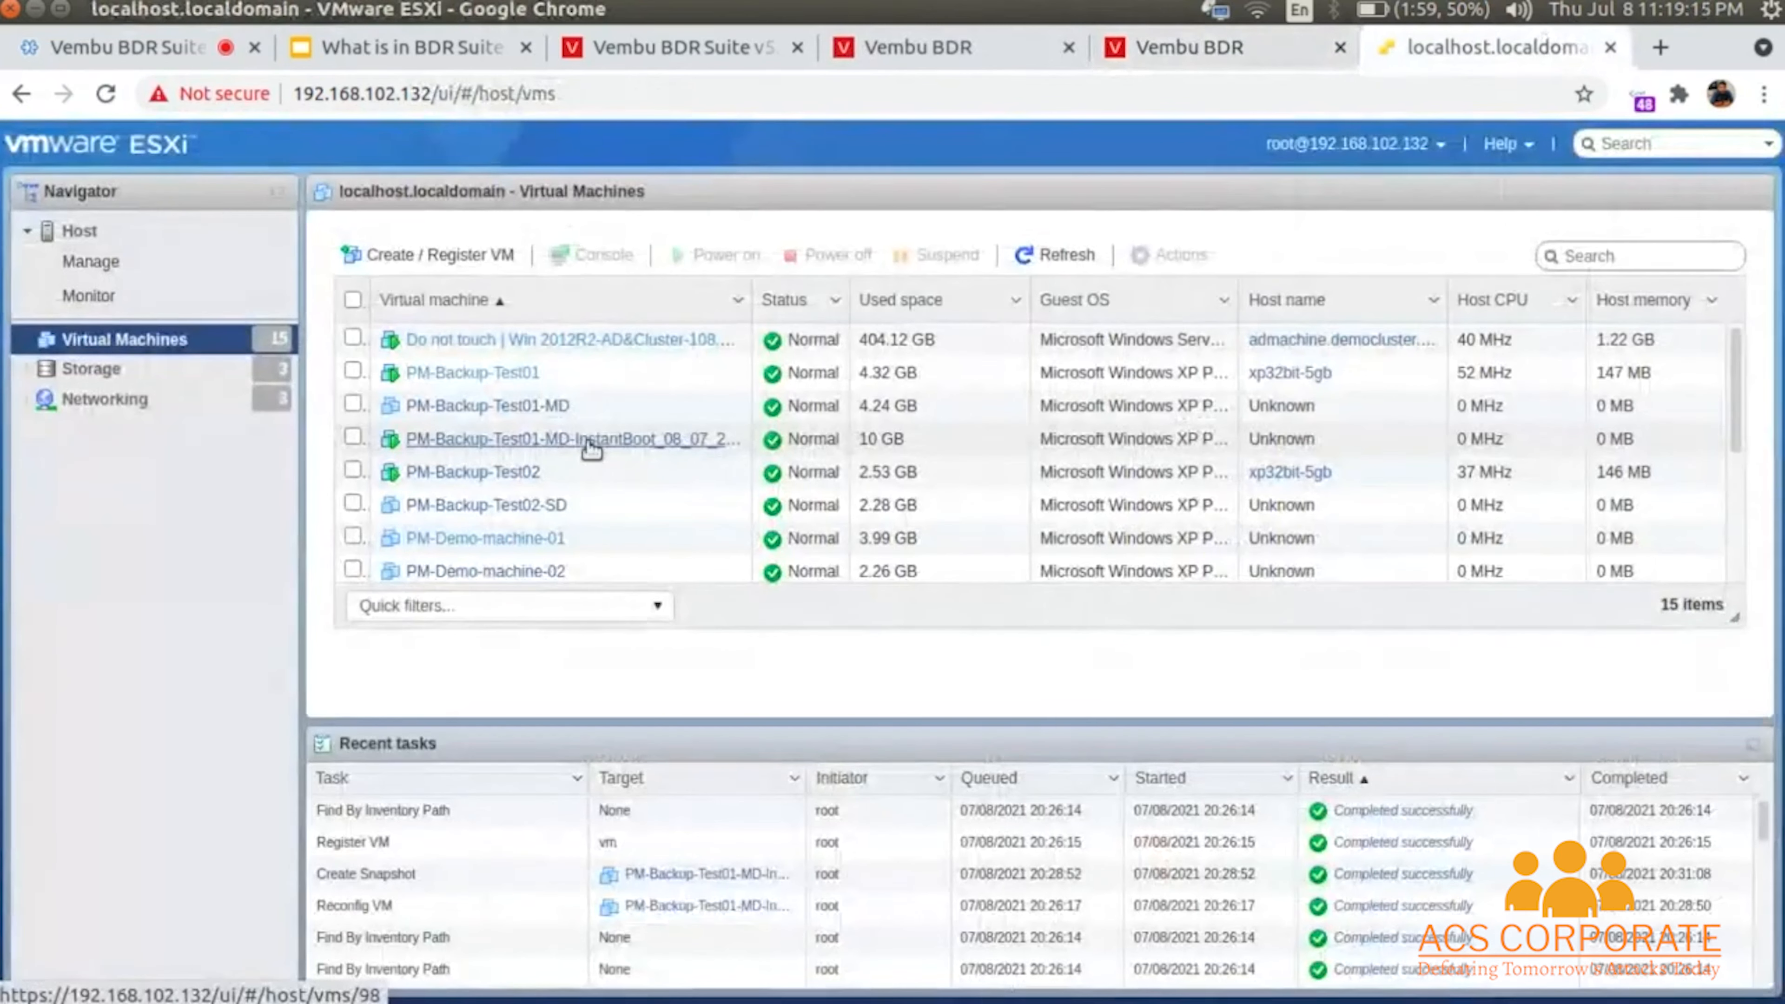
pyautogui.click(594, 441)
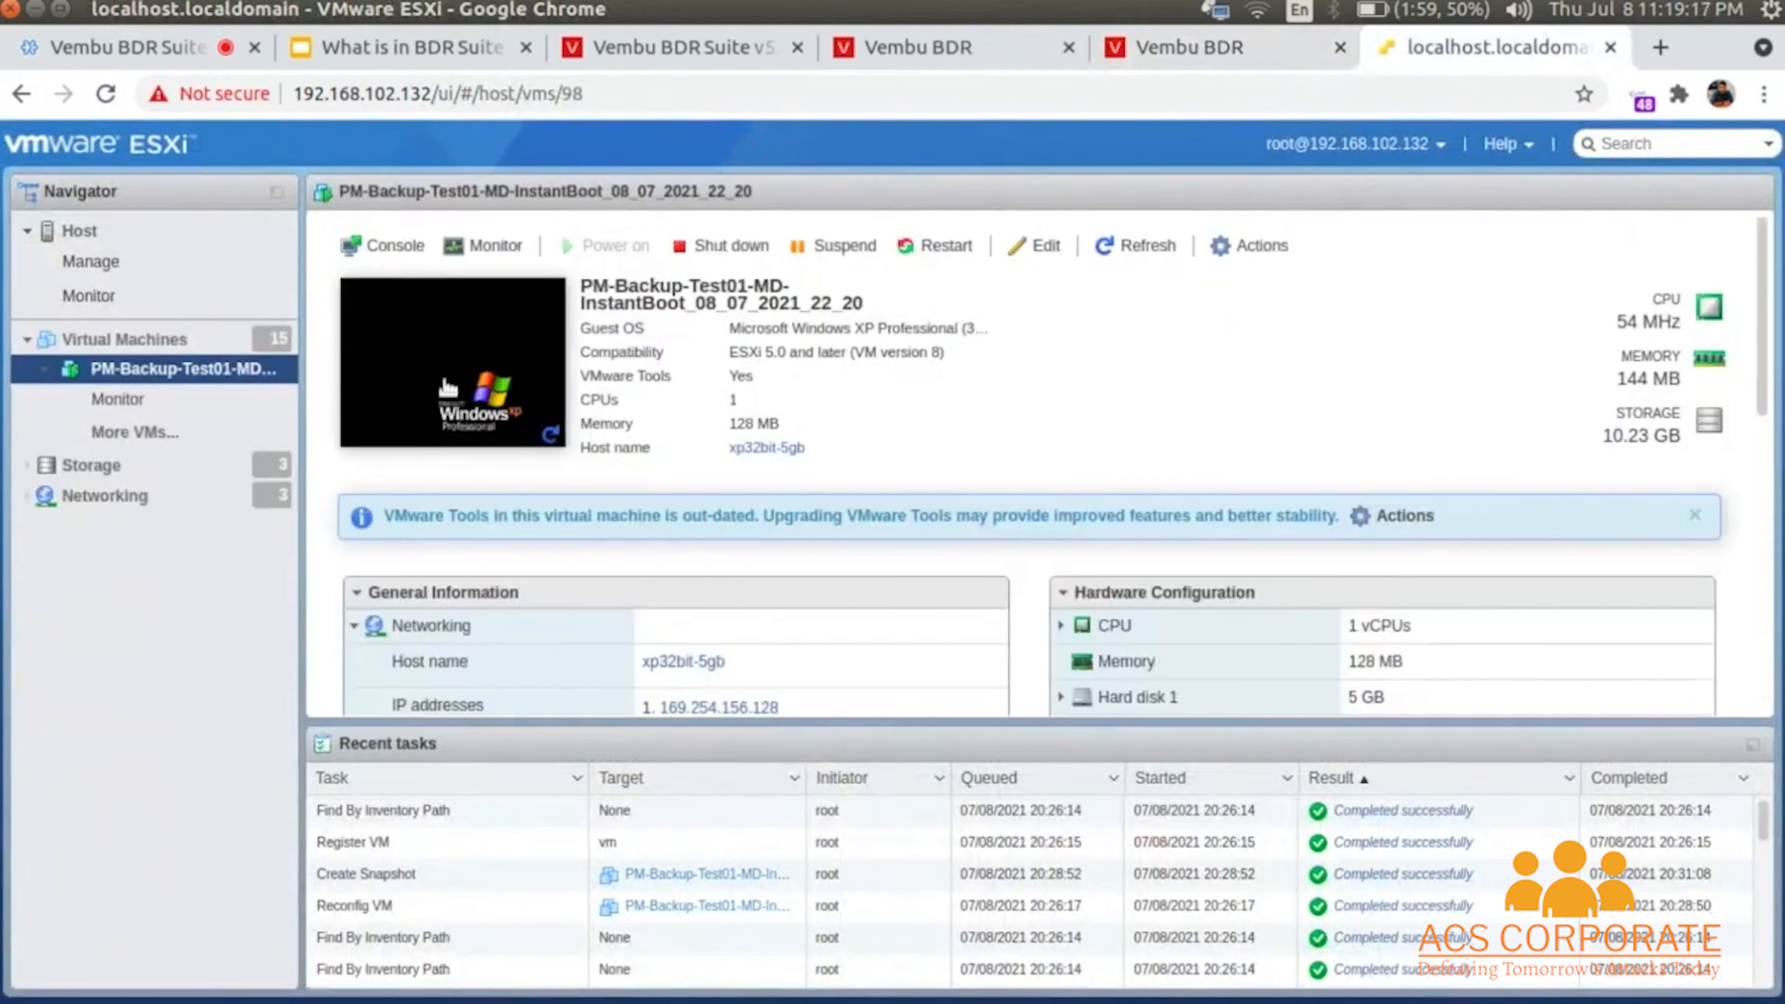
pyautogui.click(448, 386)
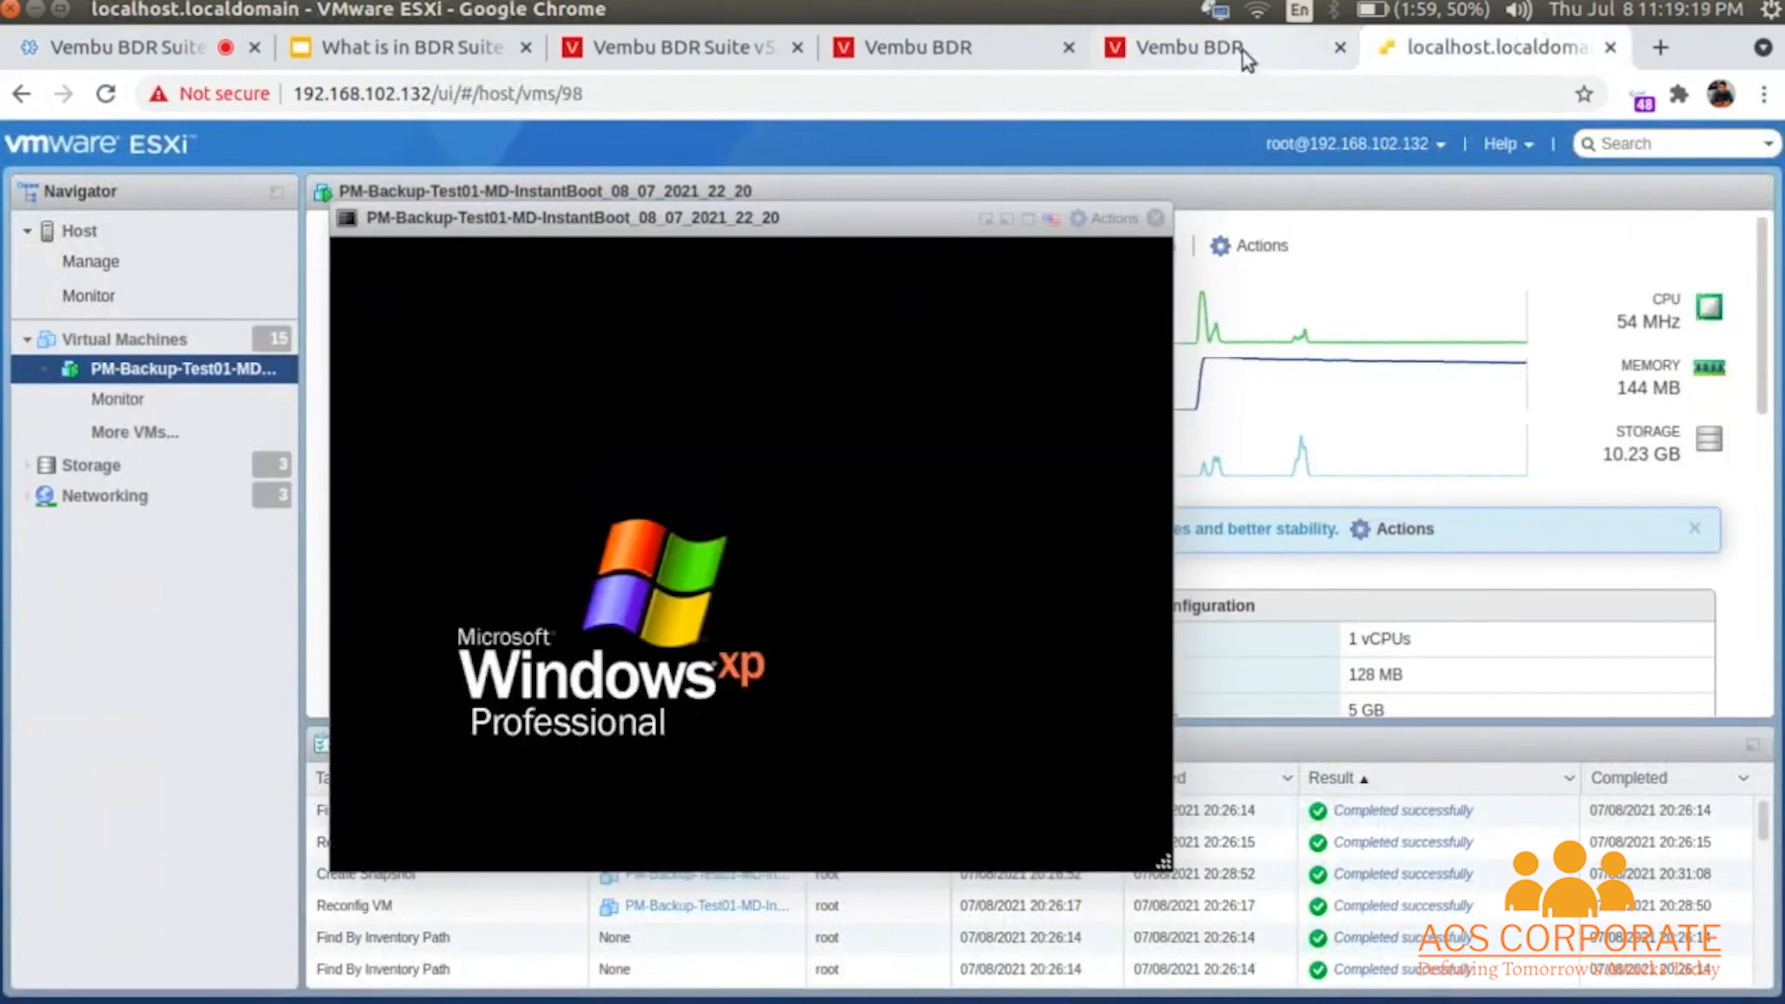
pyautogui.click(1243, 50)
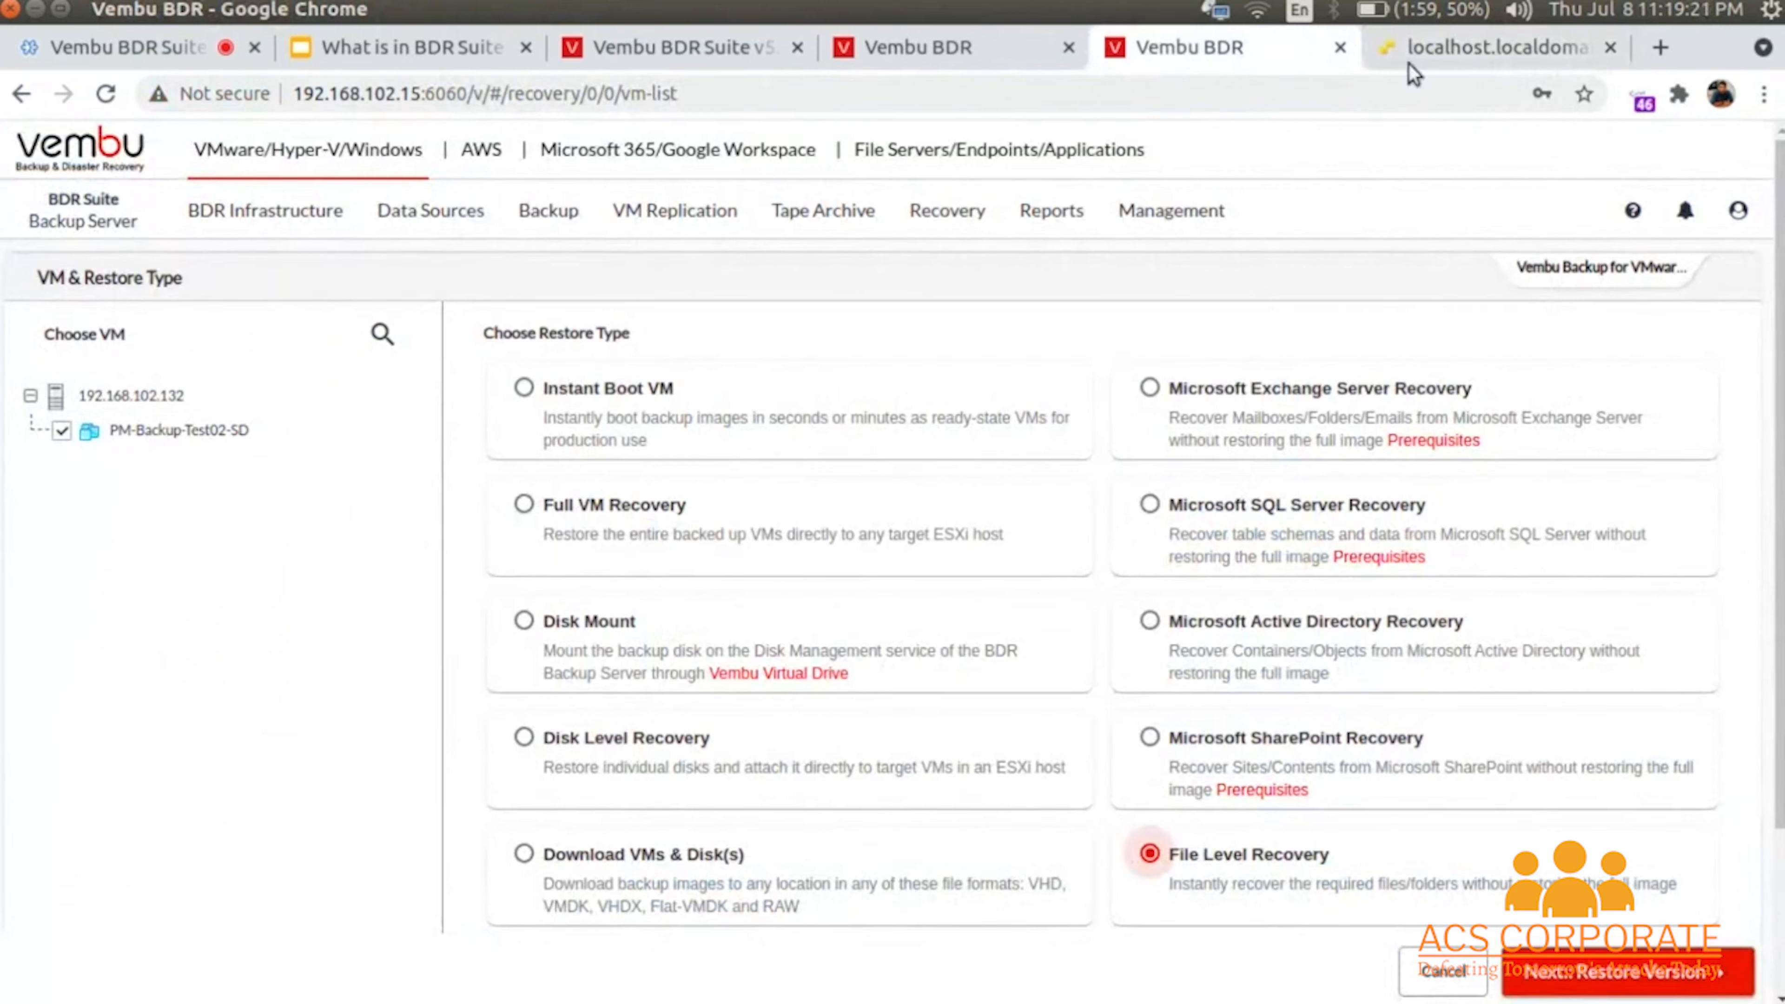
pyautogui.click(1511, 47)
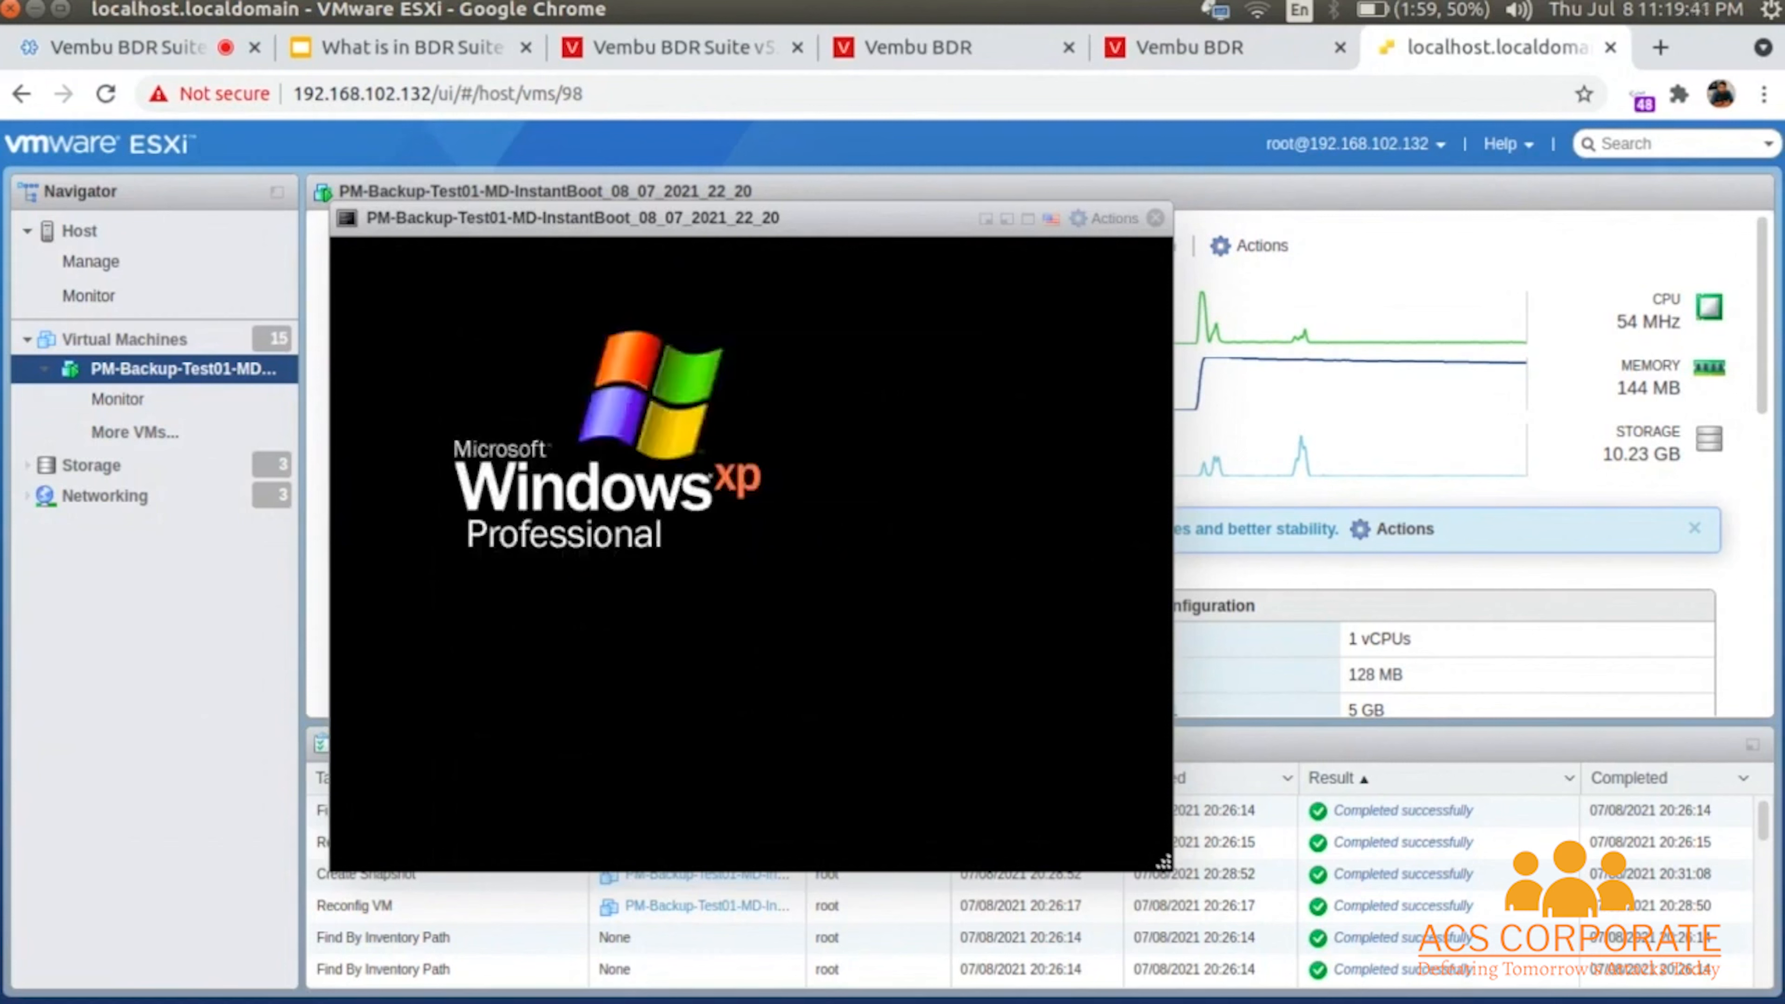
# - From the Vembu BDR restore page, go to Recovery > Manage Instantly Booted VMs, triggering the unsaved-setup warning
pyautogui.click(952, 46)
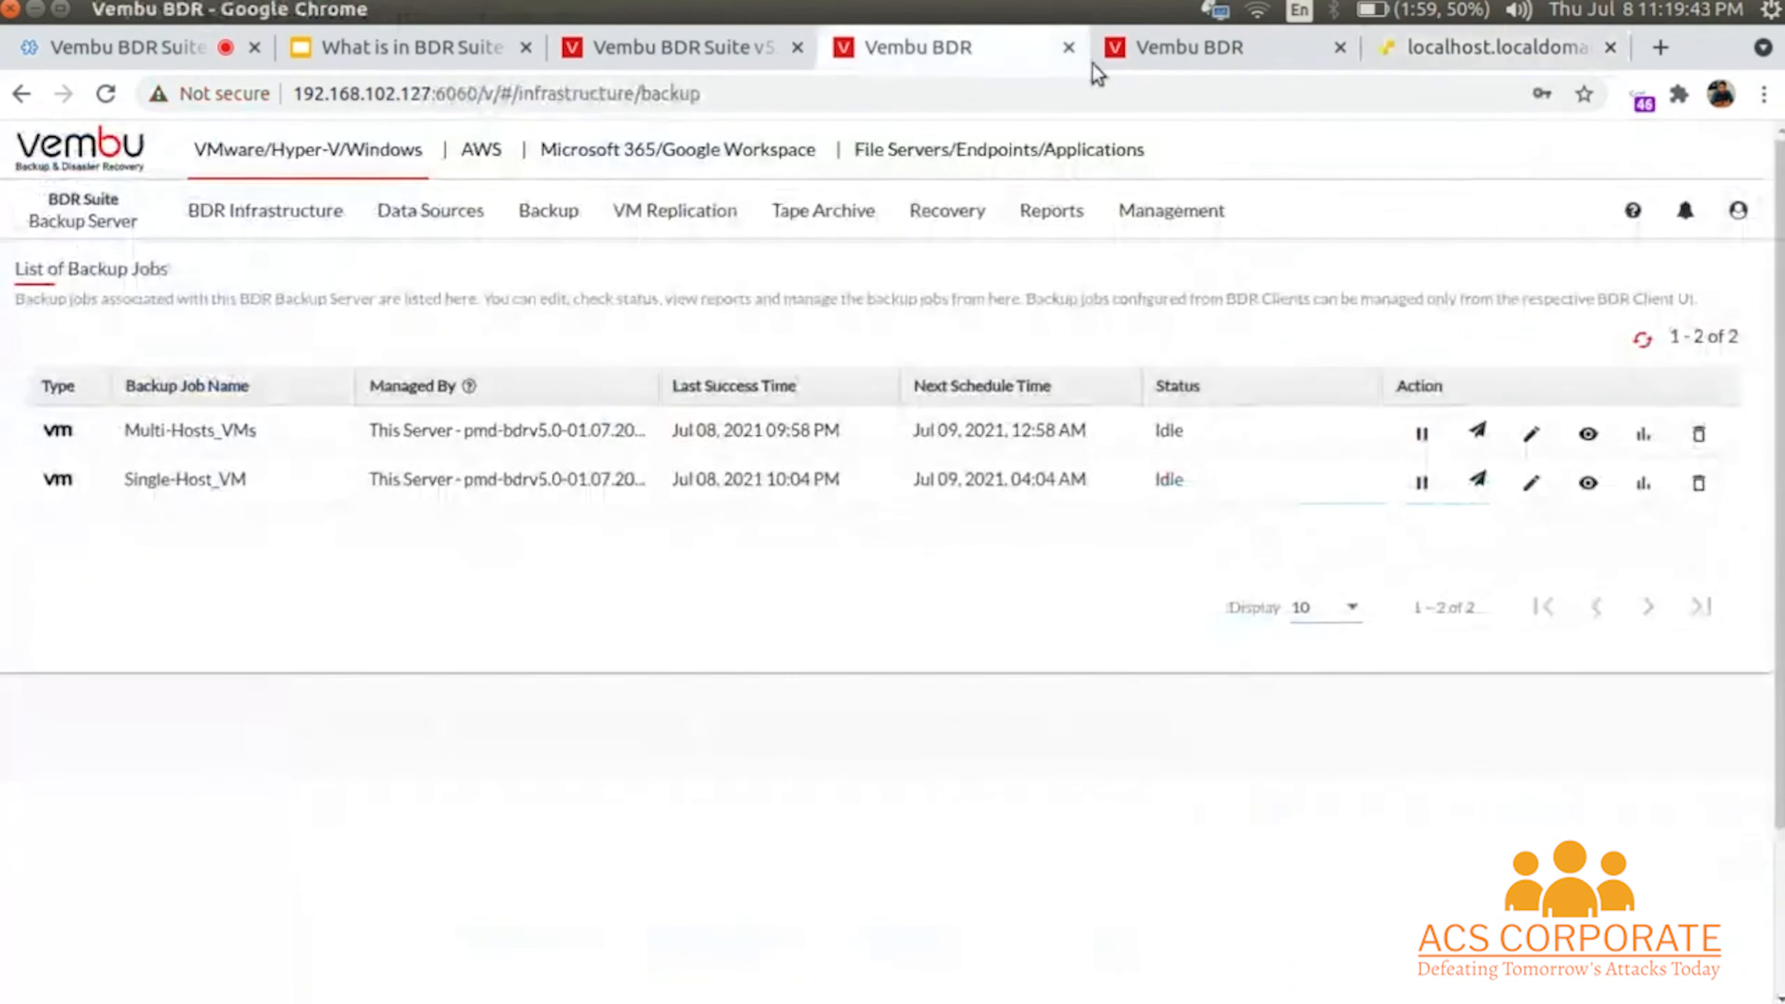
pyautogui.click(1199, 54)
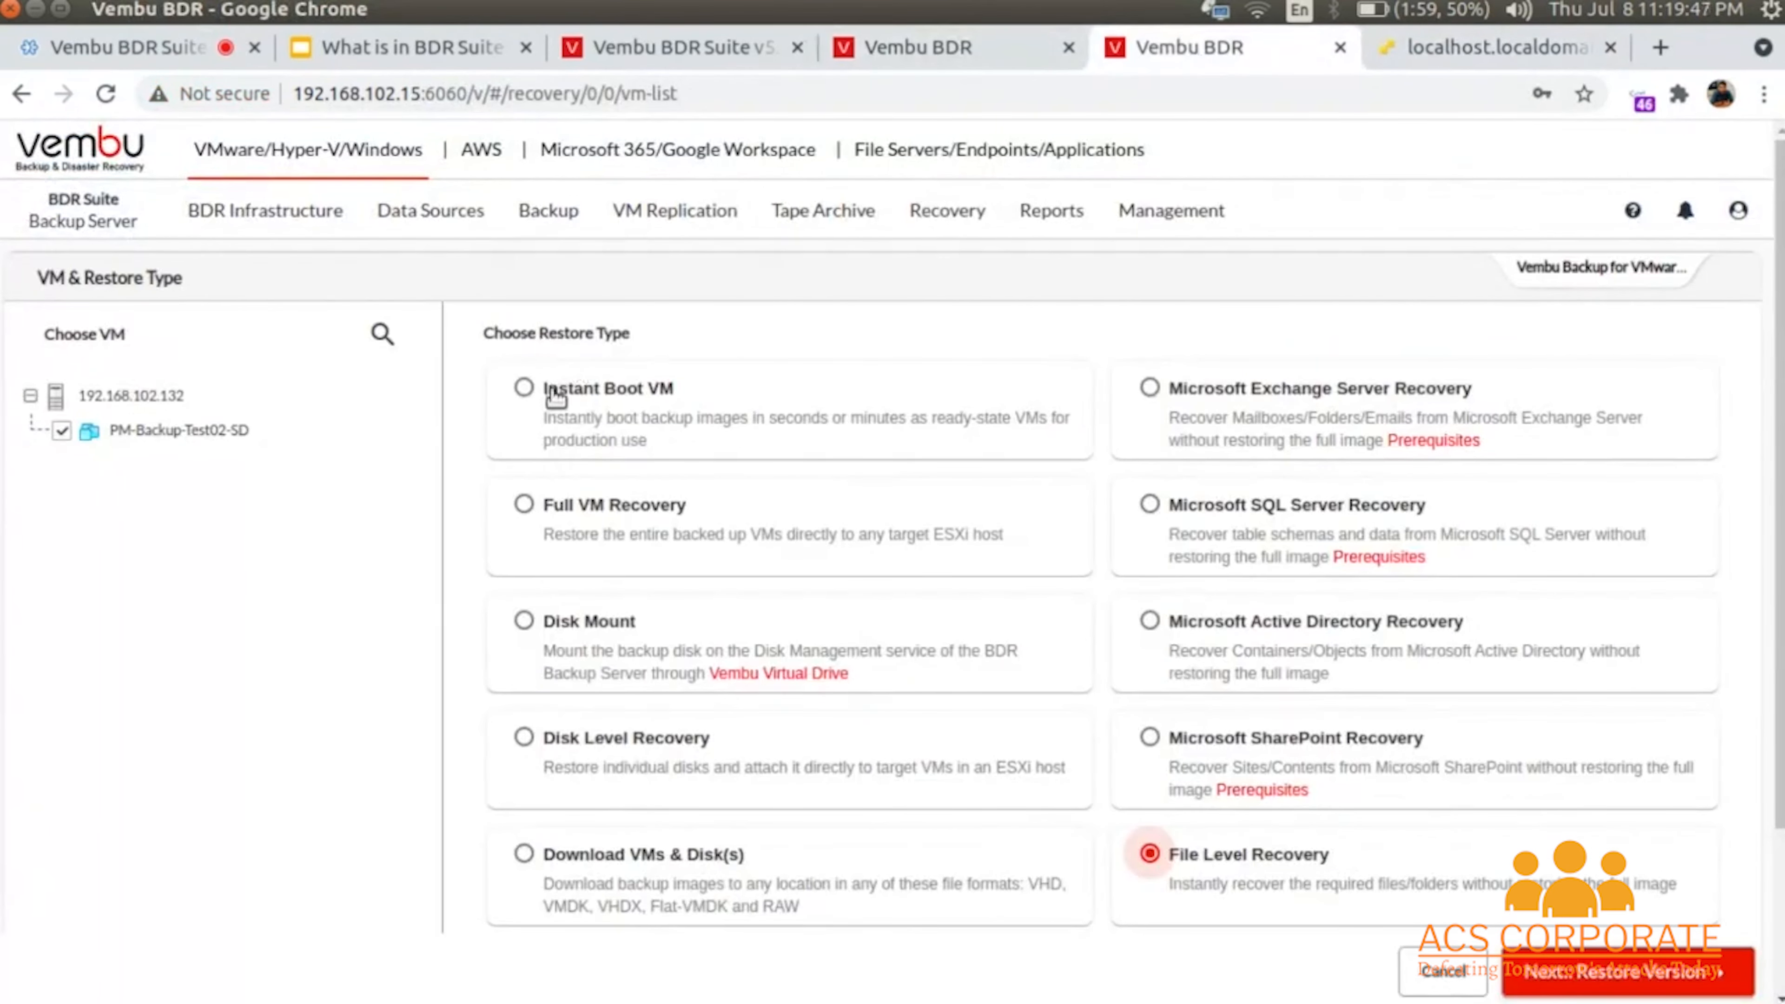
pyautogui.moveTo(950, 221)
pyautogui.moveTo(1052, 271)
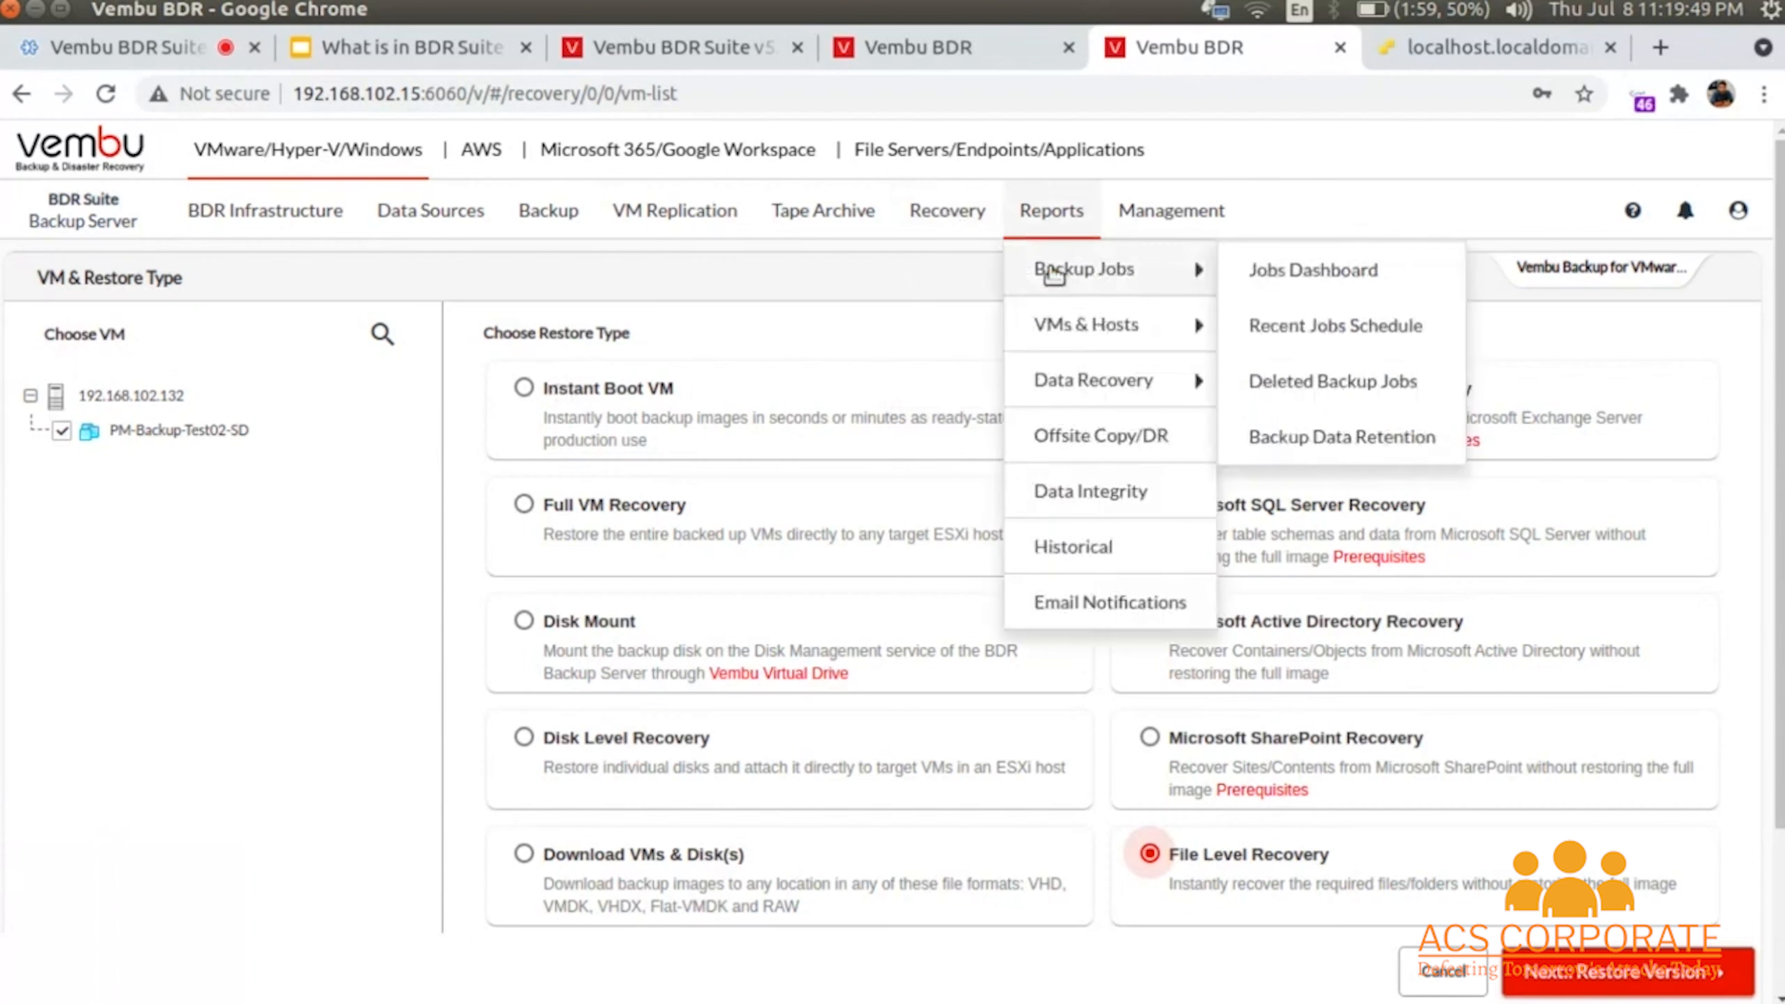
pyautogui.moveTo(1089, 383)
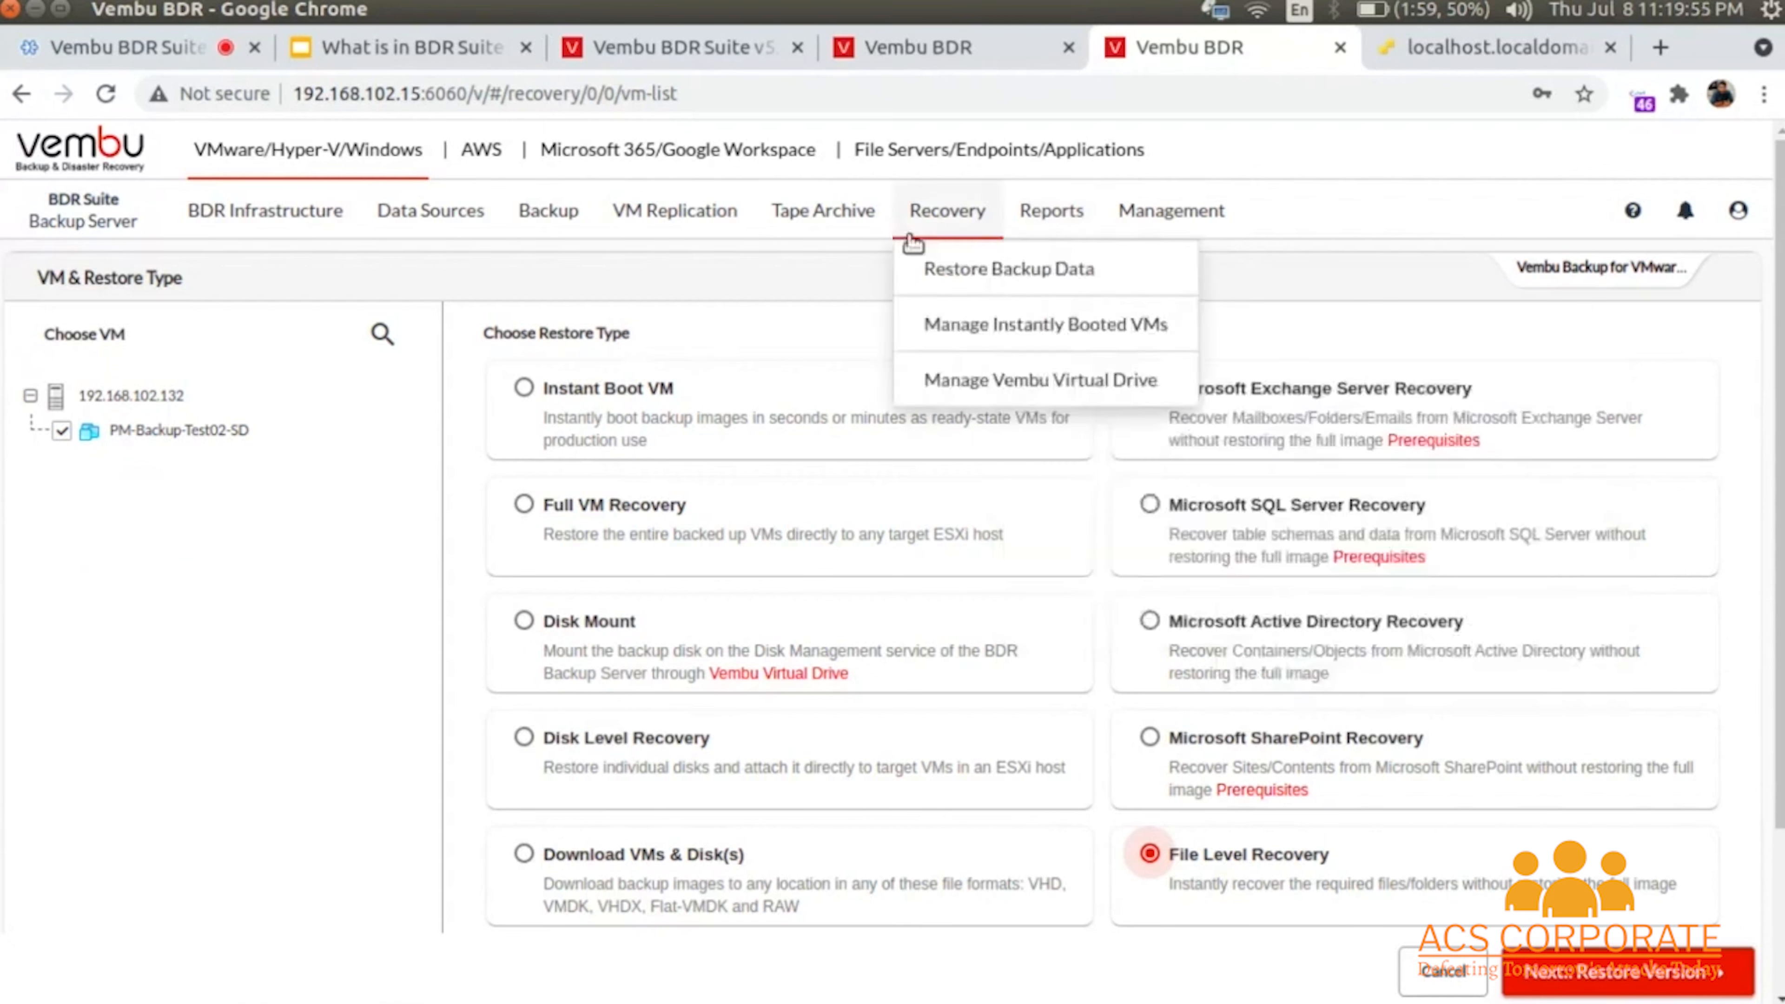
pyautogui.click(973, 331)
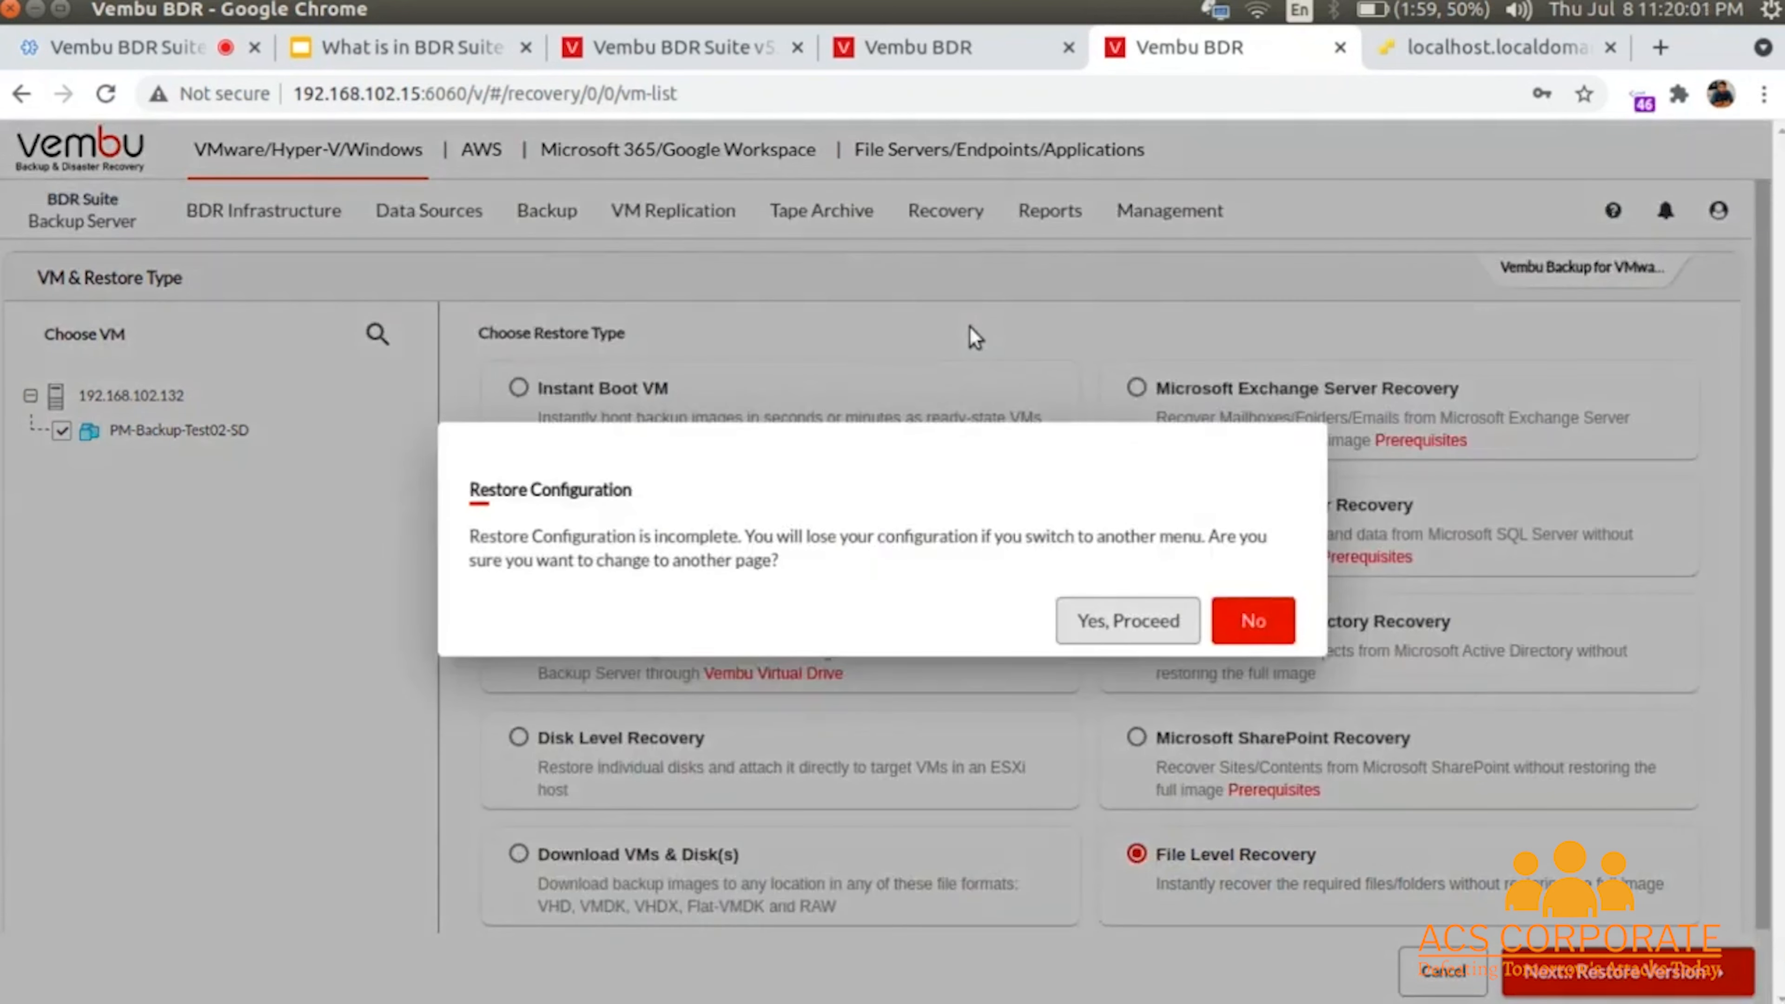
# - Confirm leaving, then set up migration of the InstantBoot VM to 192.168.102.85 and New-Datastore, and cancel it
pyautogui.click(1130, 610)
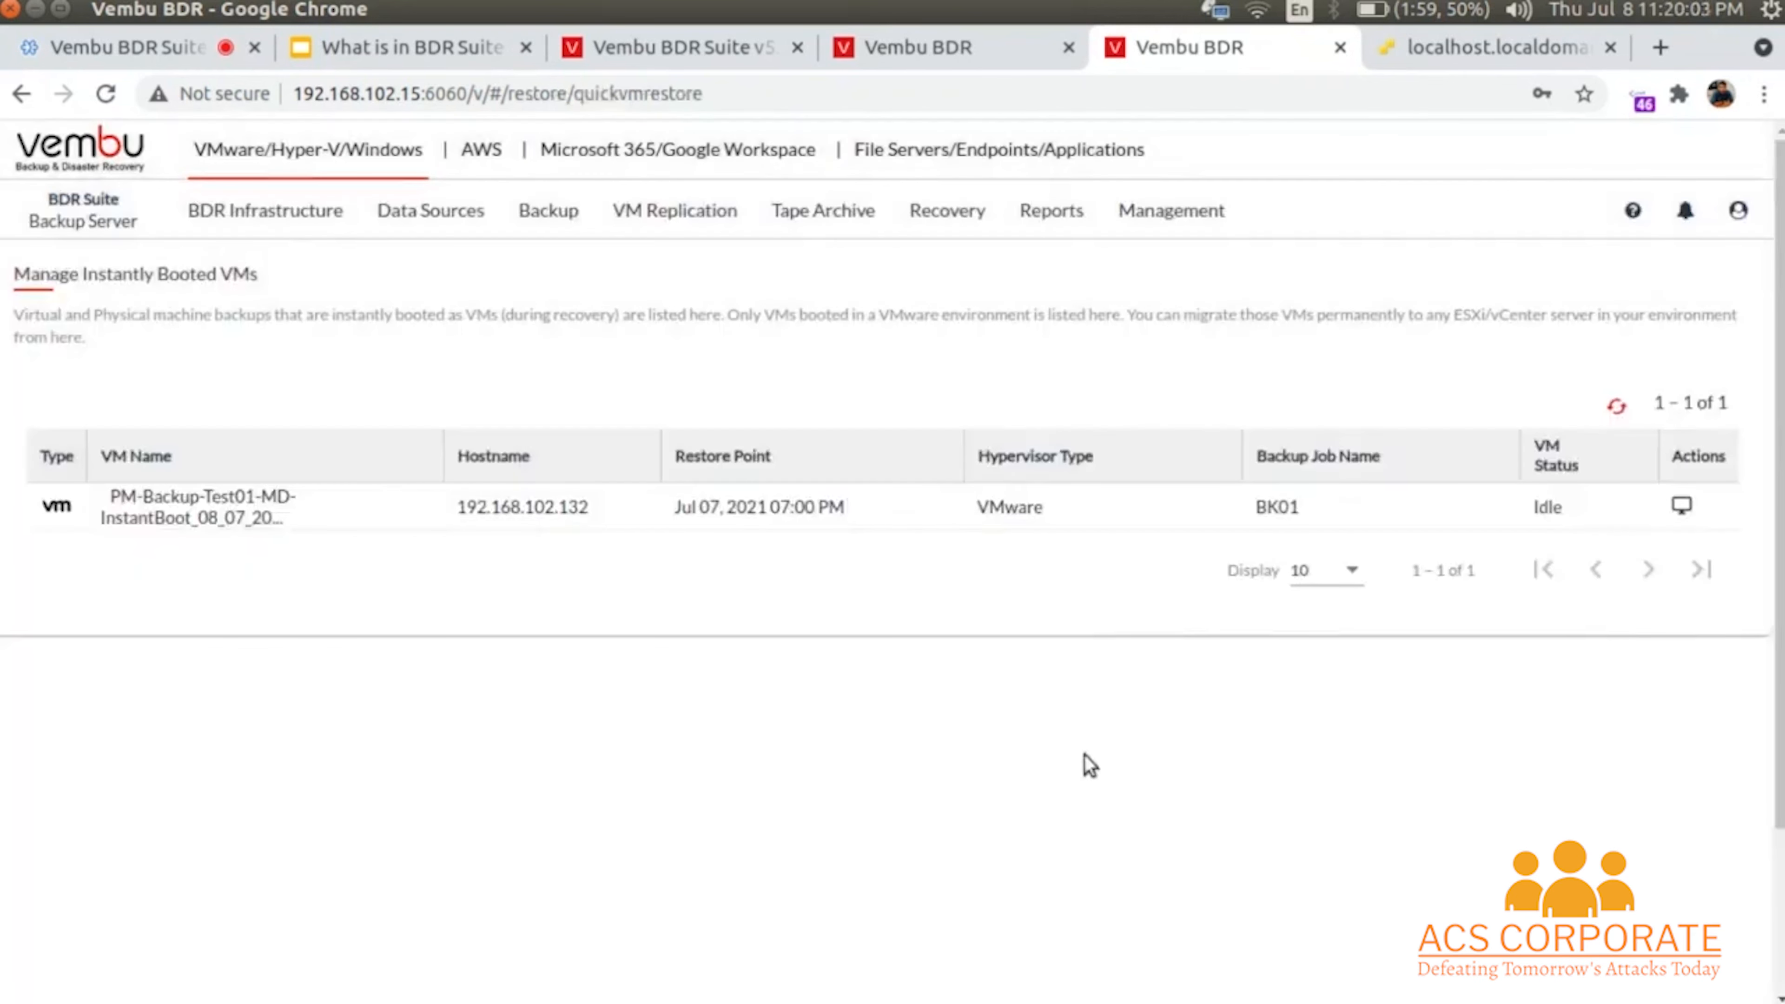
pyautogui.moveTo(130, 512); pyautogui.dragTo(279, 518)
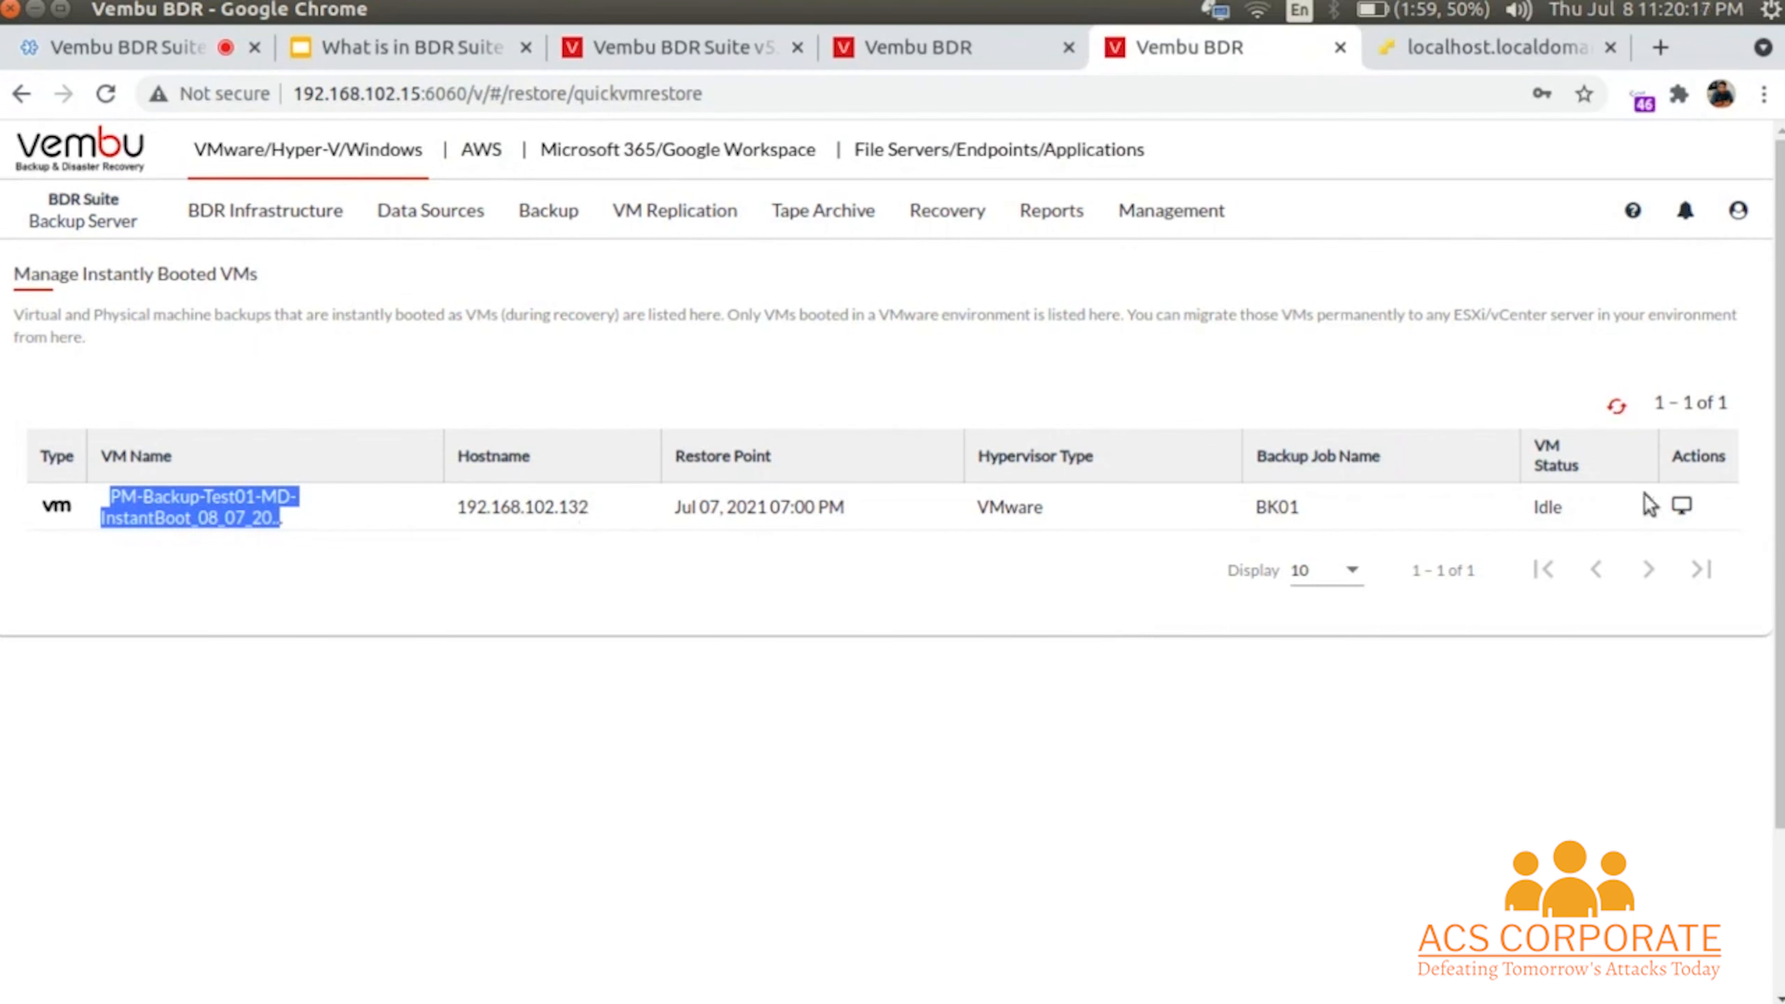
pyautogui.click(1684, 507)
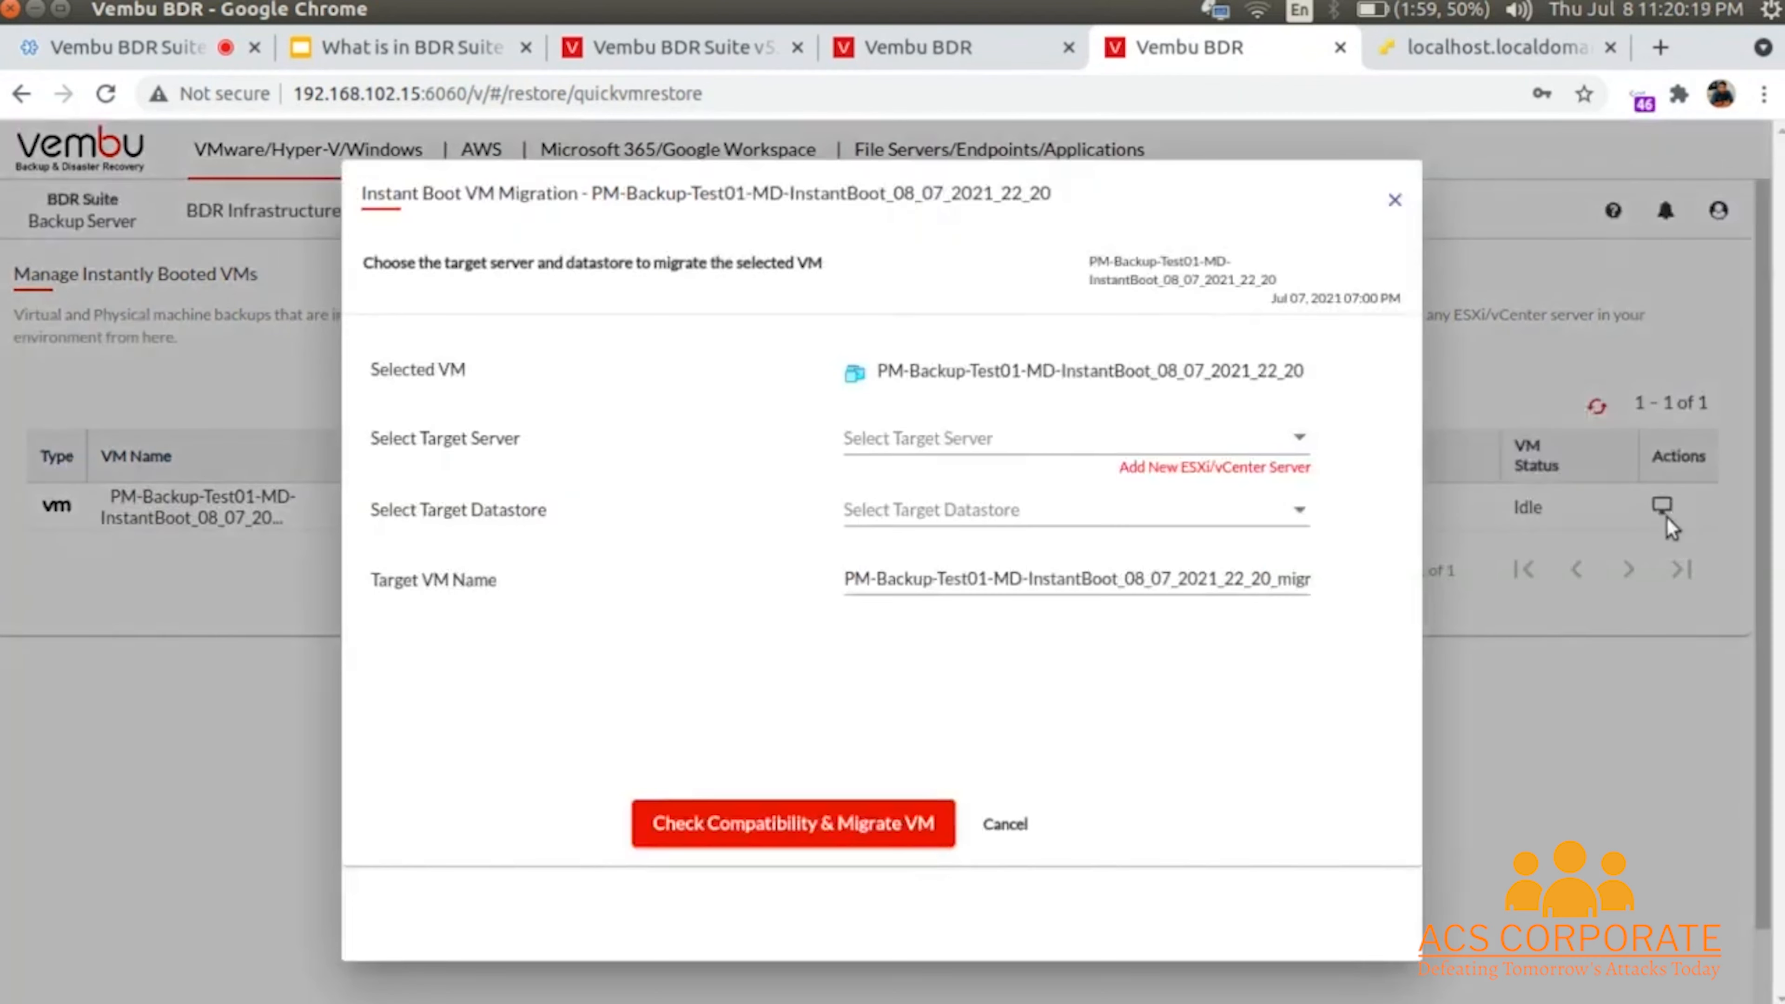
pyautogui.click(960, 444)
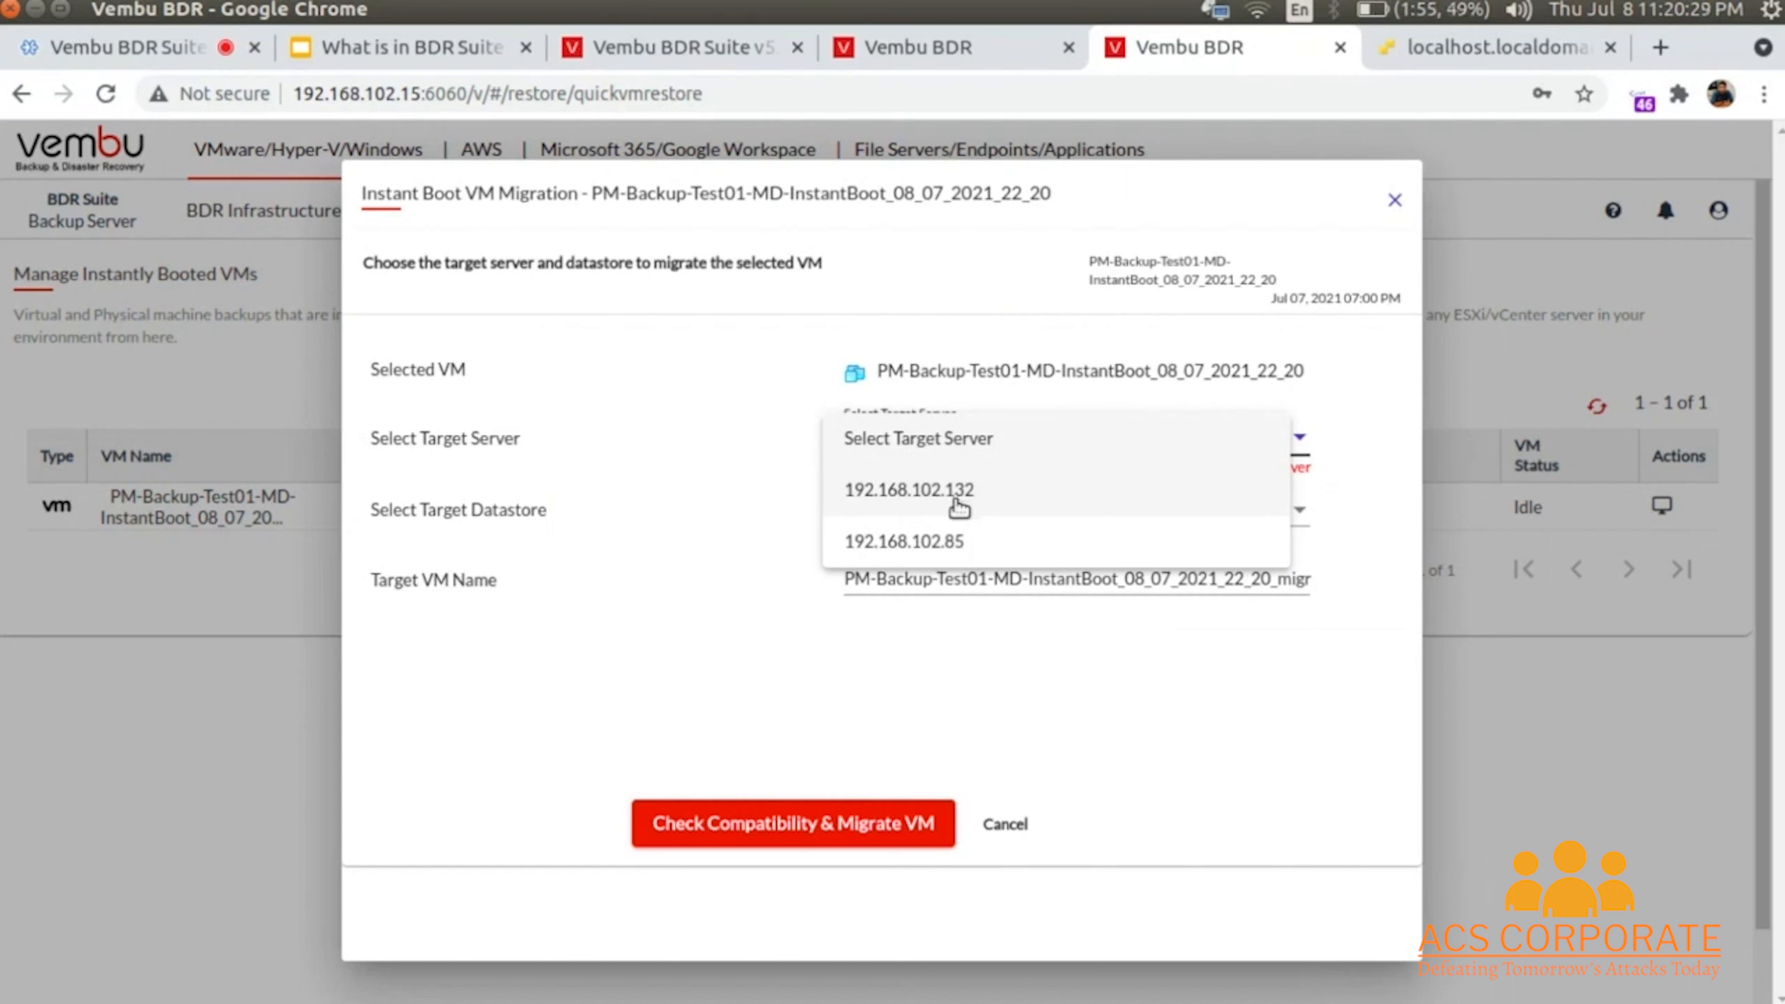
pyautogui.click(961, 553)
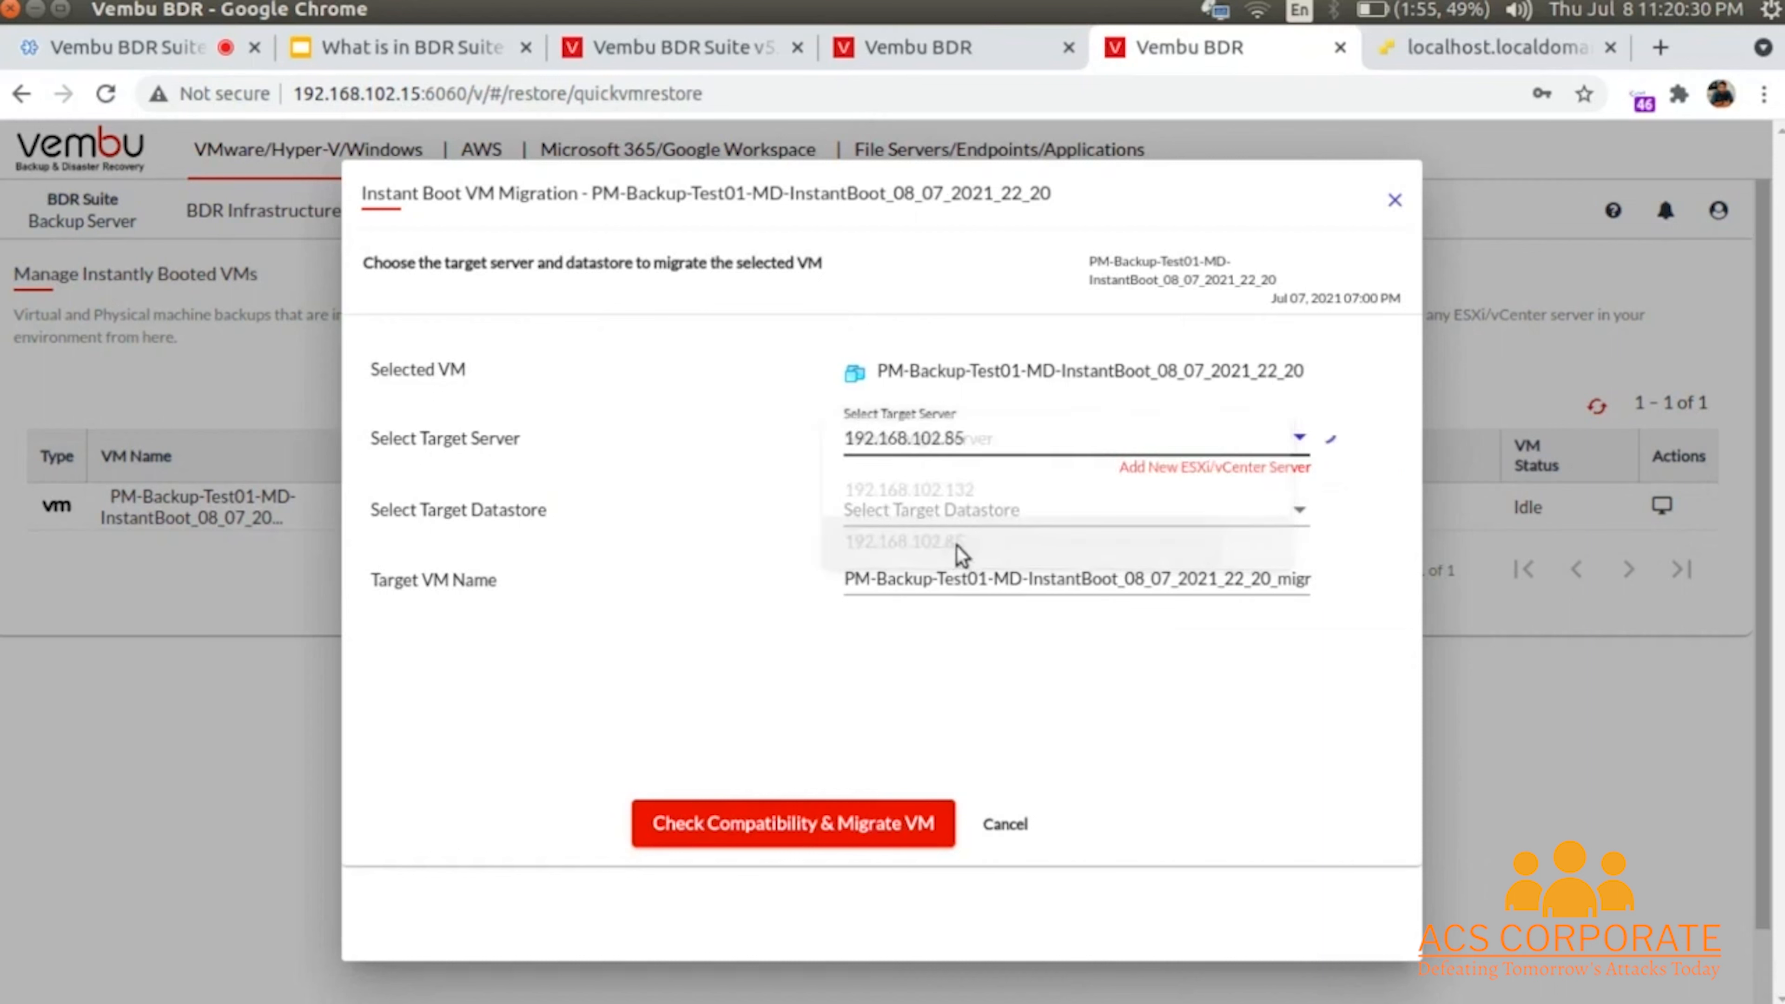
pyautogui.click(988, 511)
pyautogui.click(975, 610)
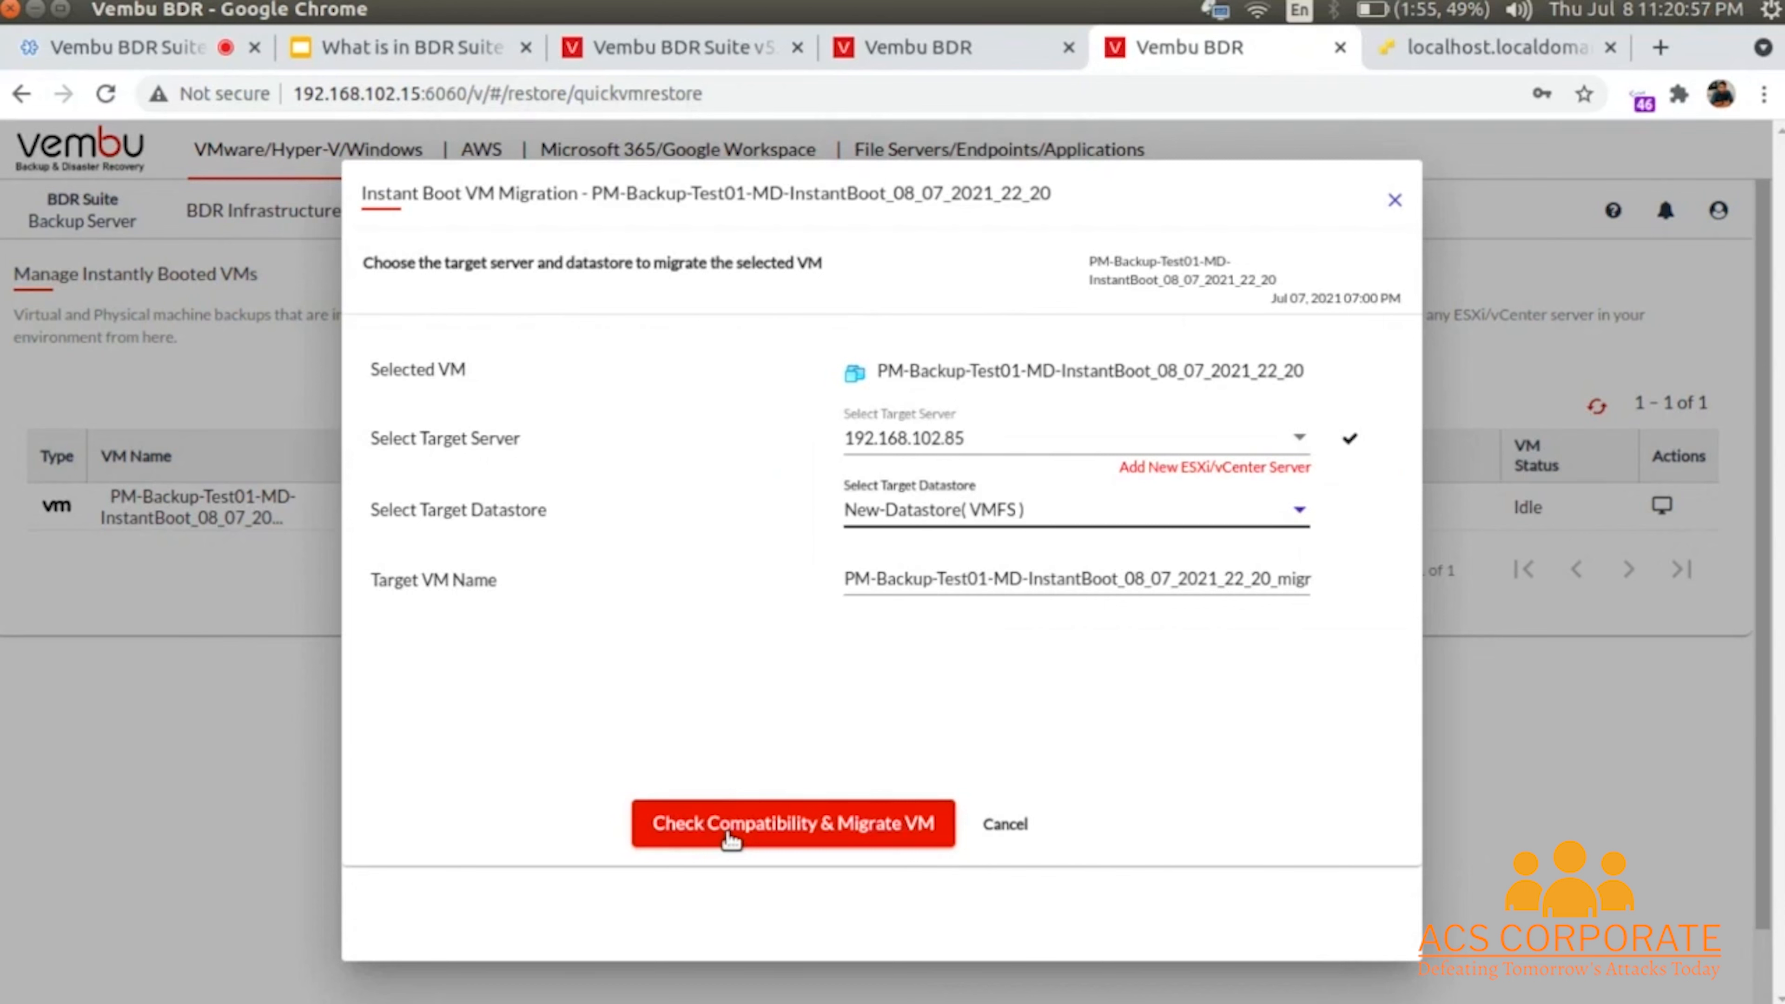
pyautogui.click(1395, 204)
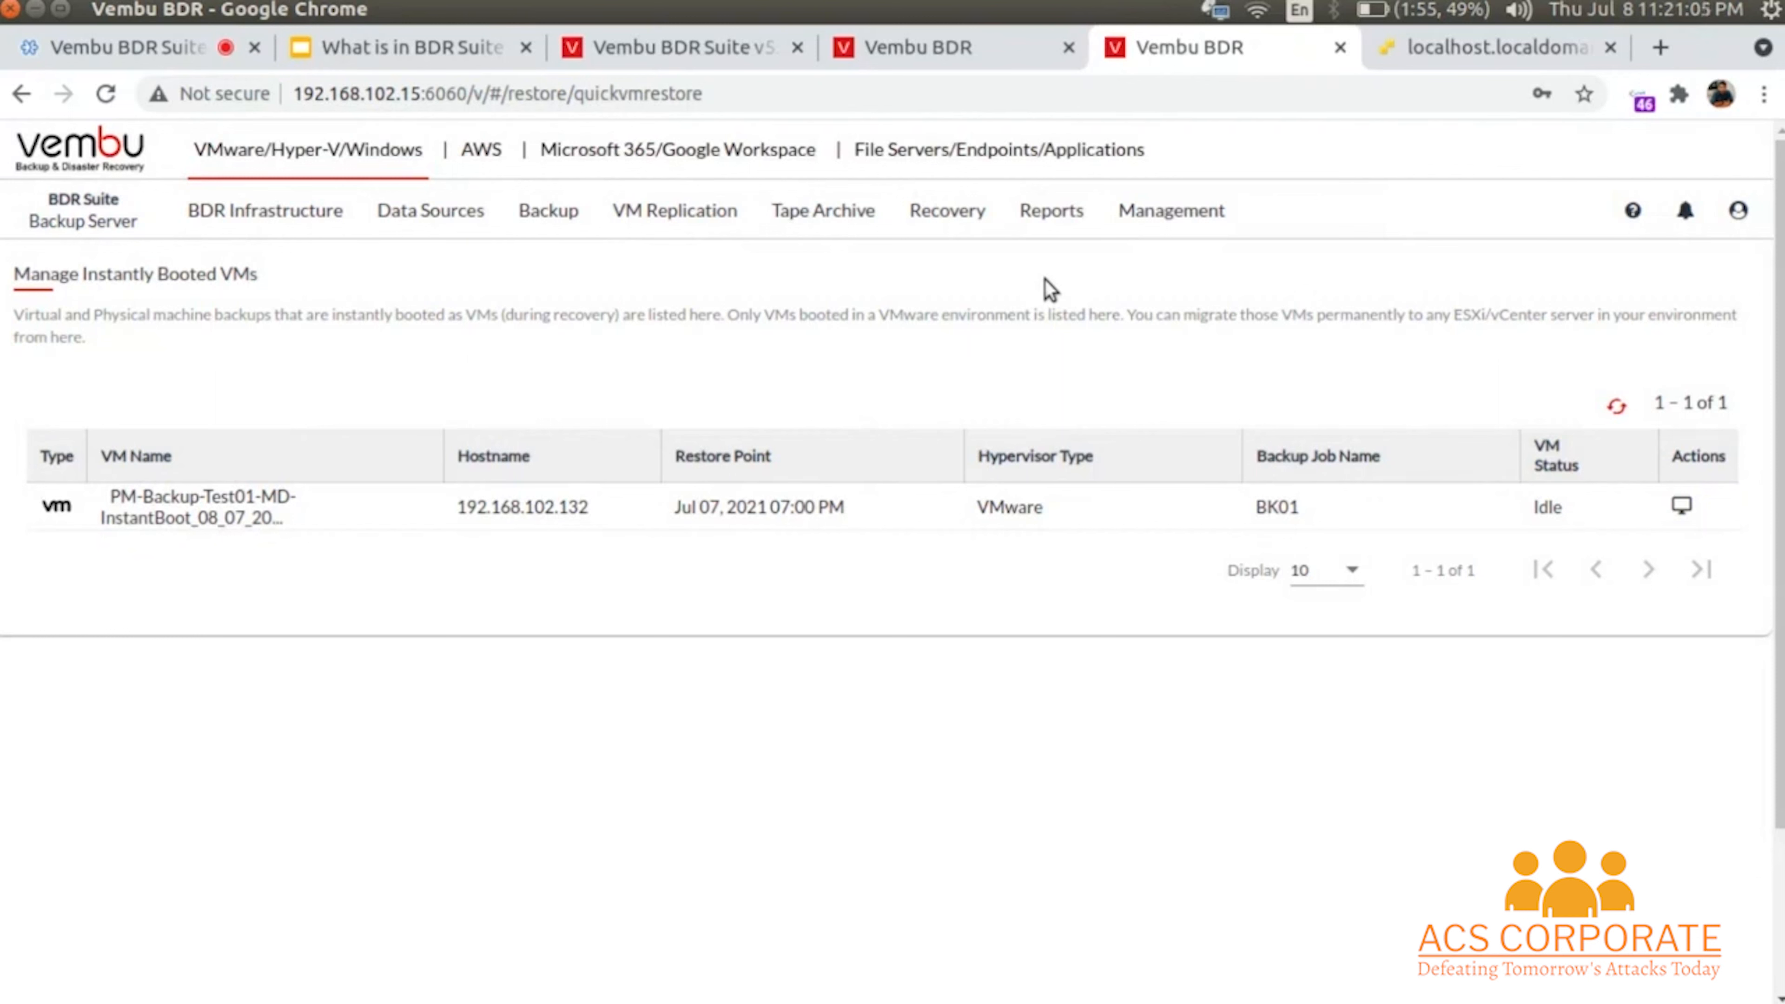
# - Unmount the BK-02 backup from the Vembu Virtual Drive, leaving BK01 mounted
pyautogui.click(947, 229)
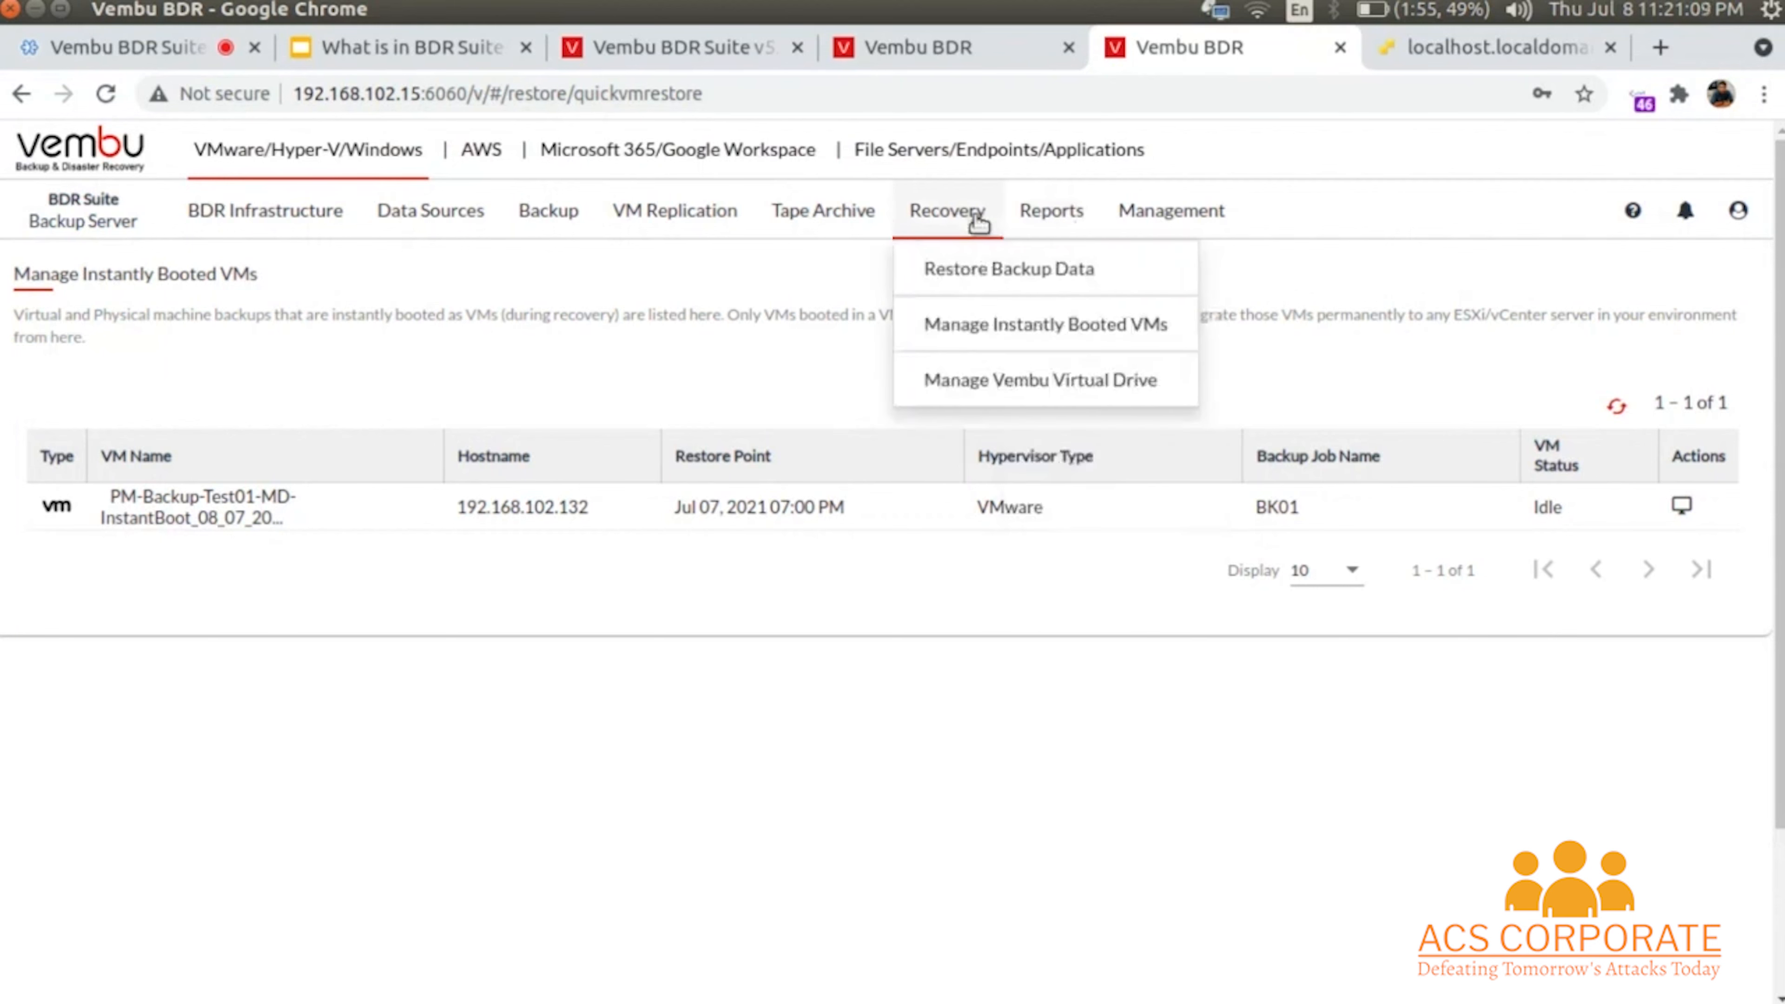
pyautogui.click(998, 390)
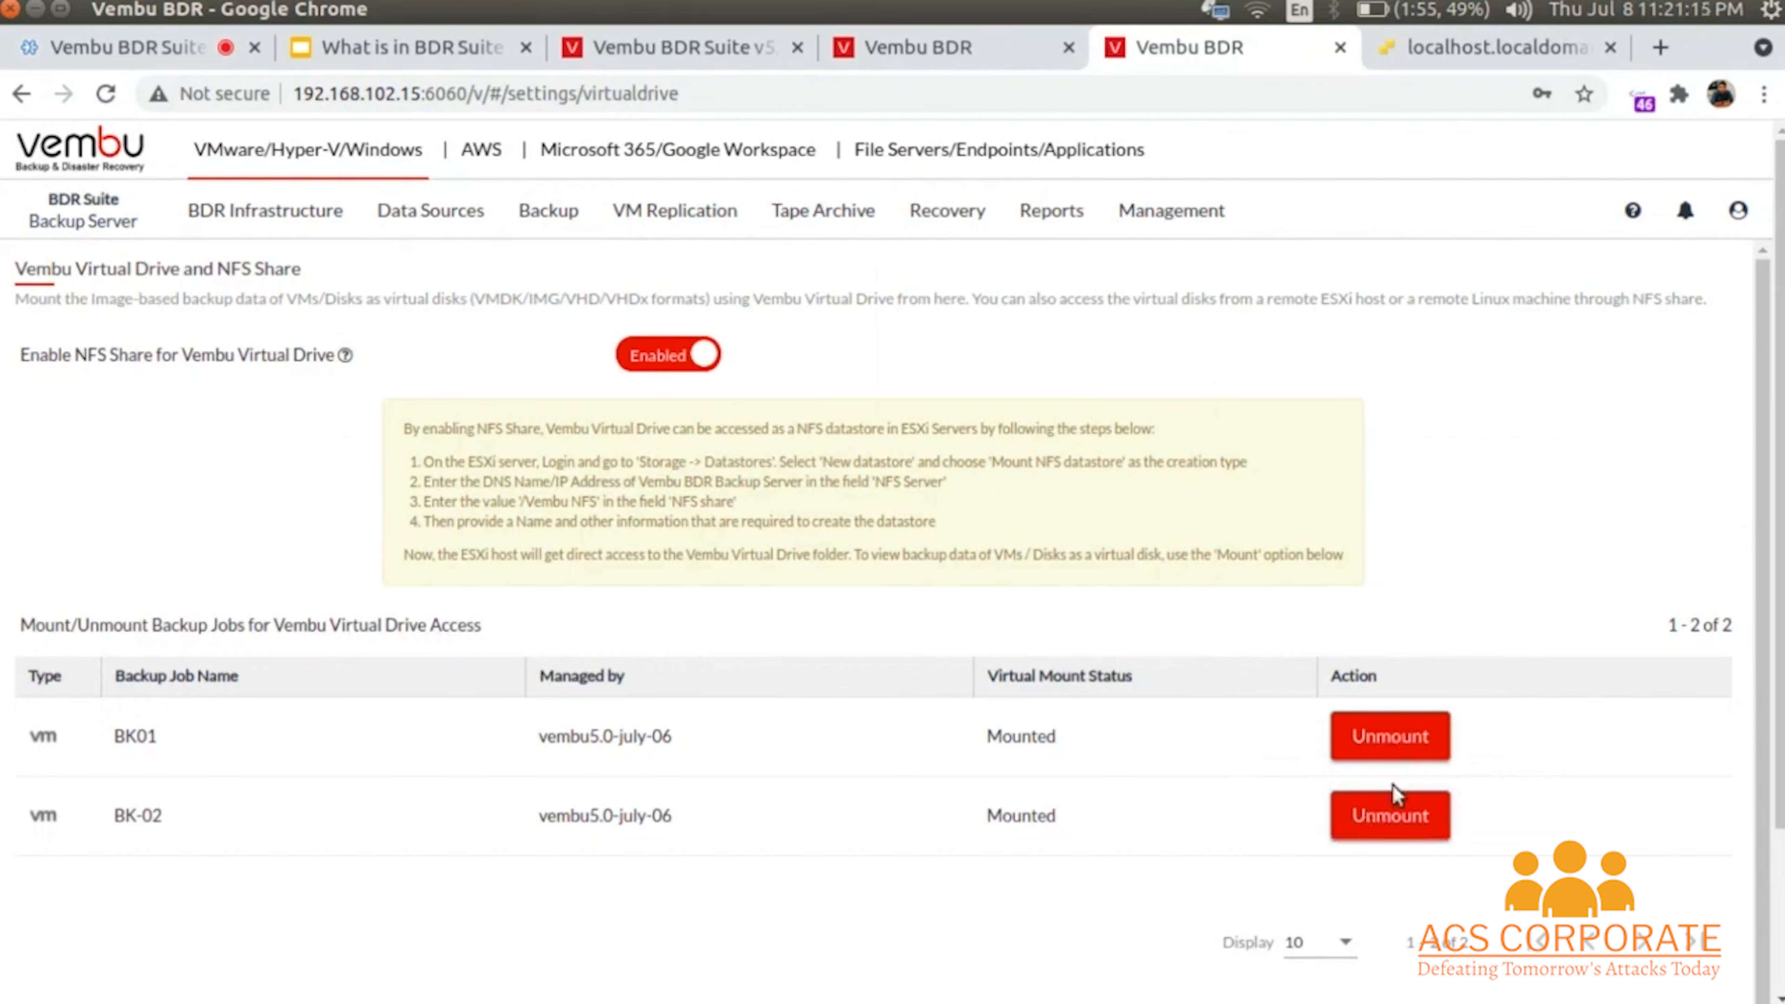
pyautogui.click(1394, 808)
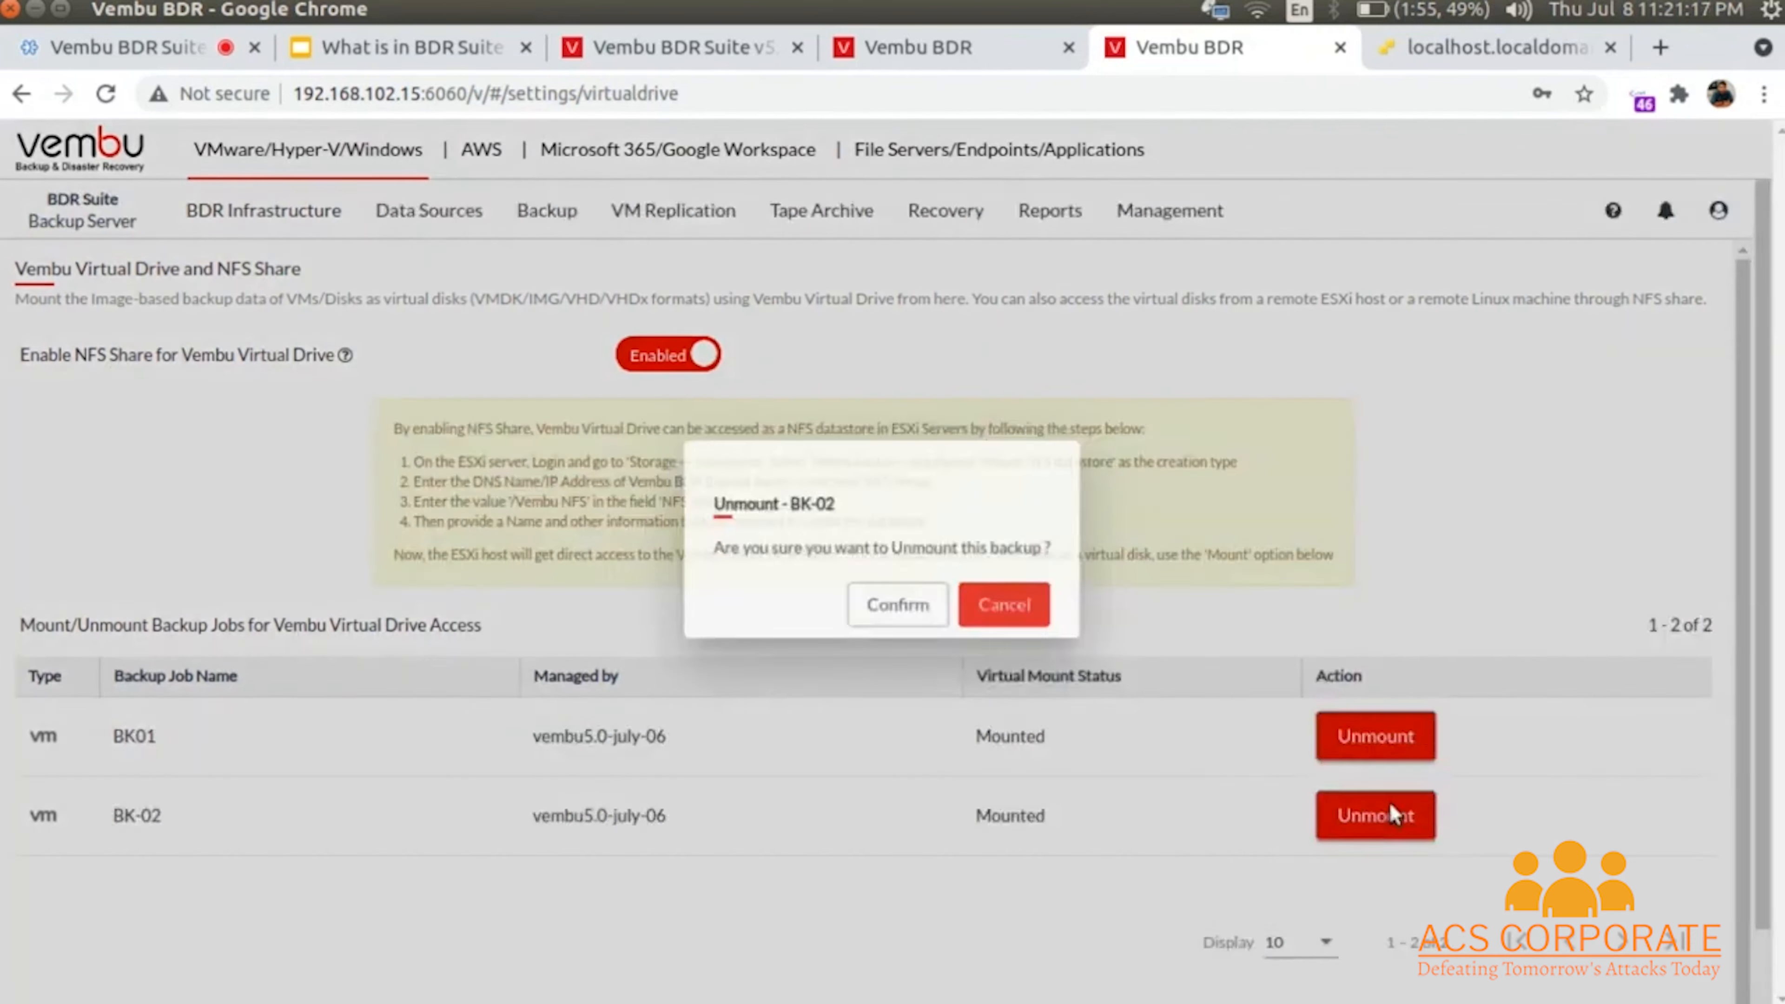
pyautogui.click(894, 606)
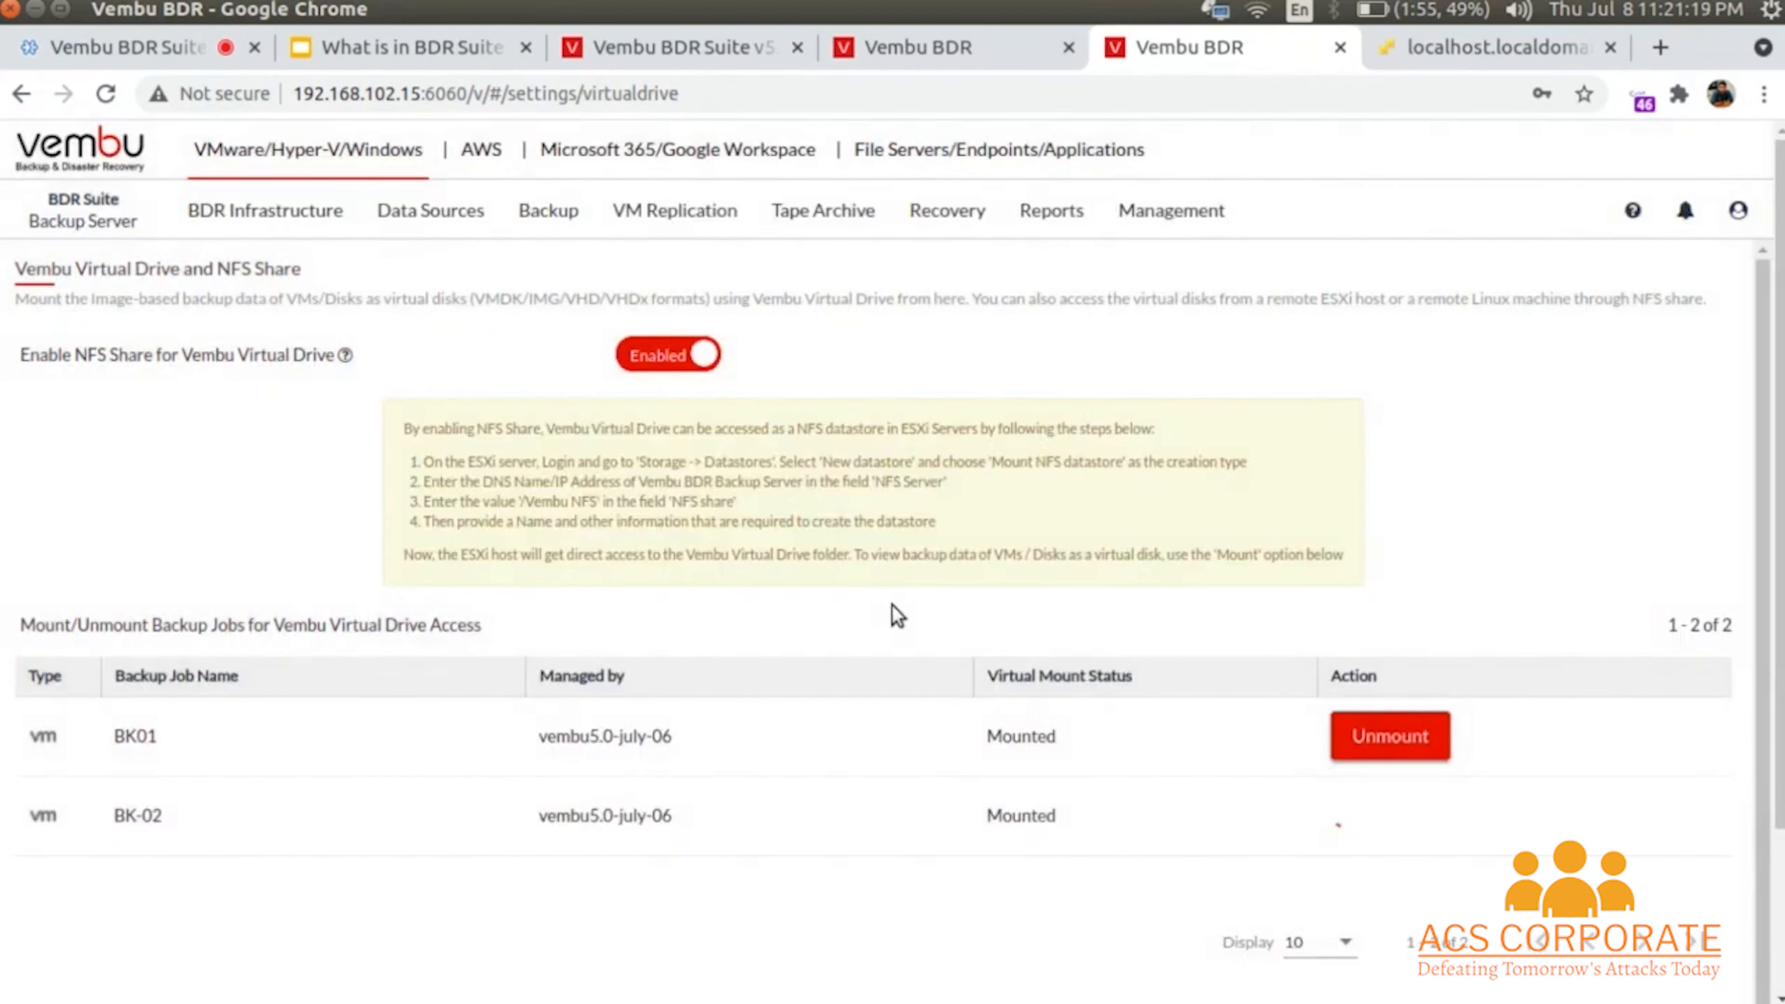
# - Open Recovery > Restore Backup Data to list backup jobs available for restore
pyautogui.moveTo(1010, 236)
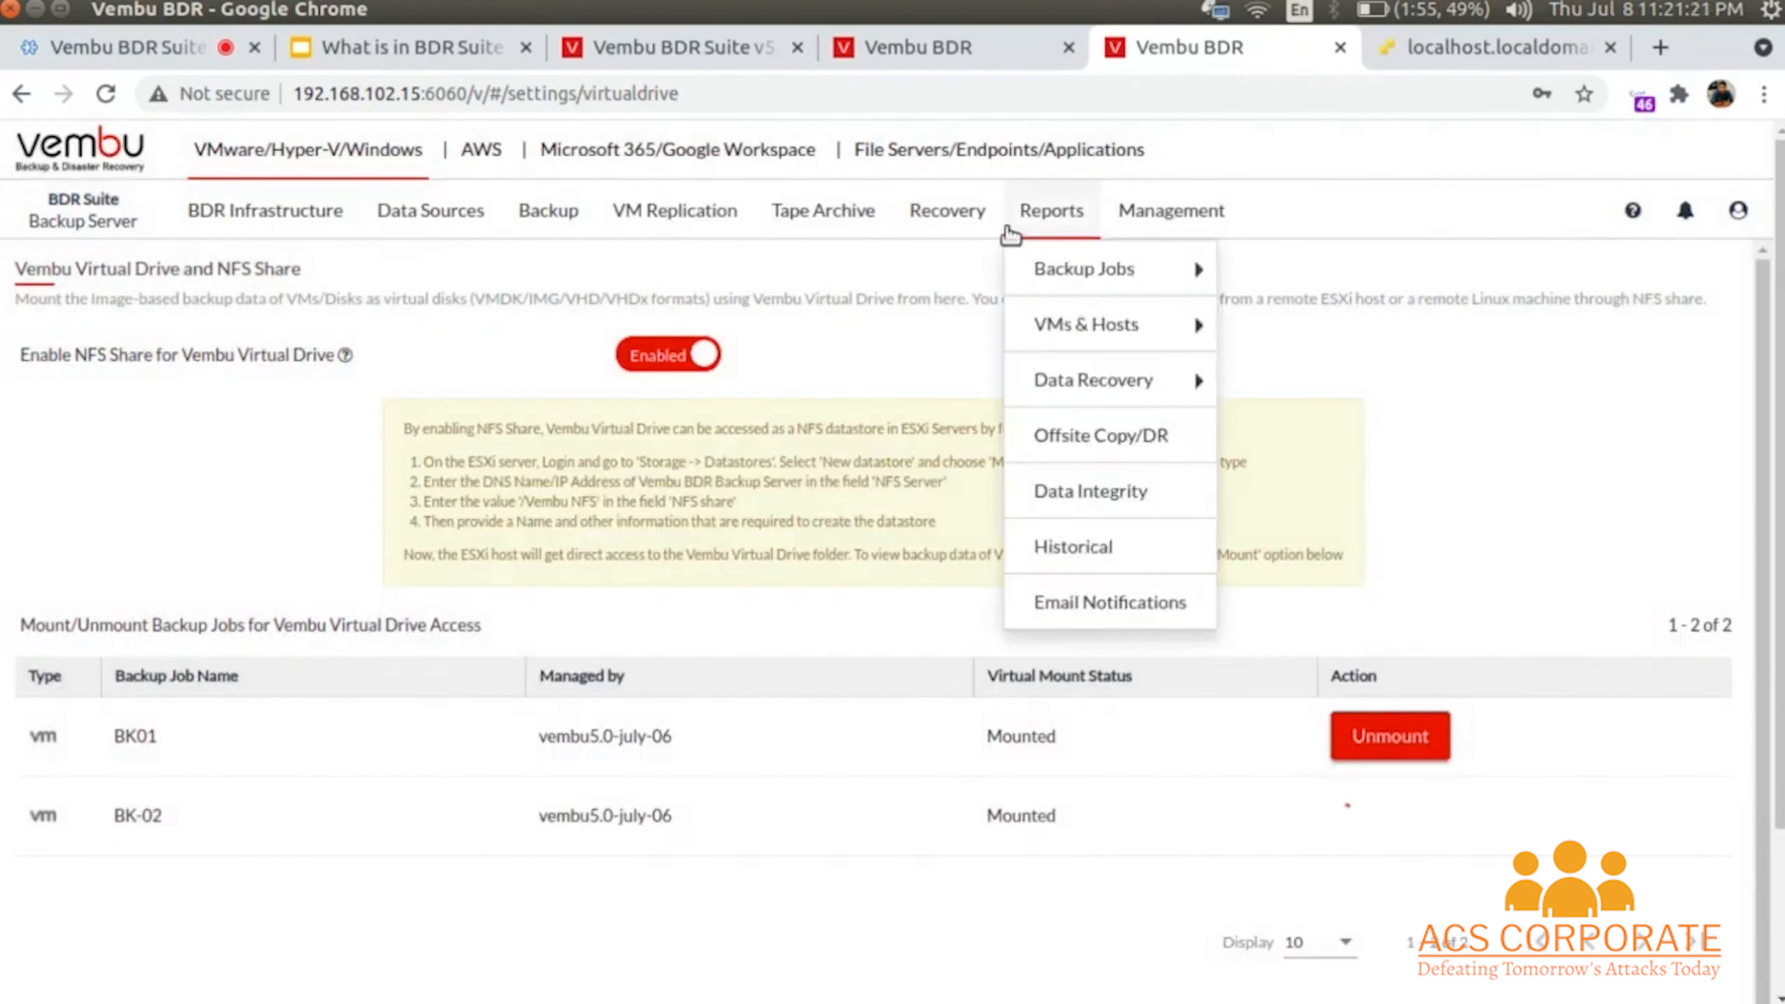
pyautogui.moveTo(949, 225)
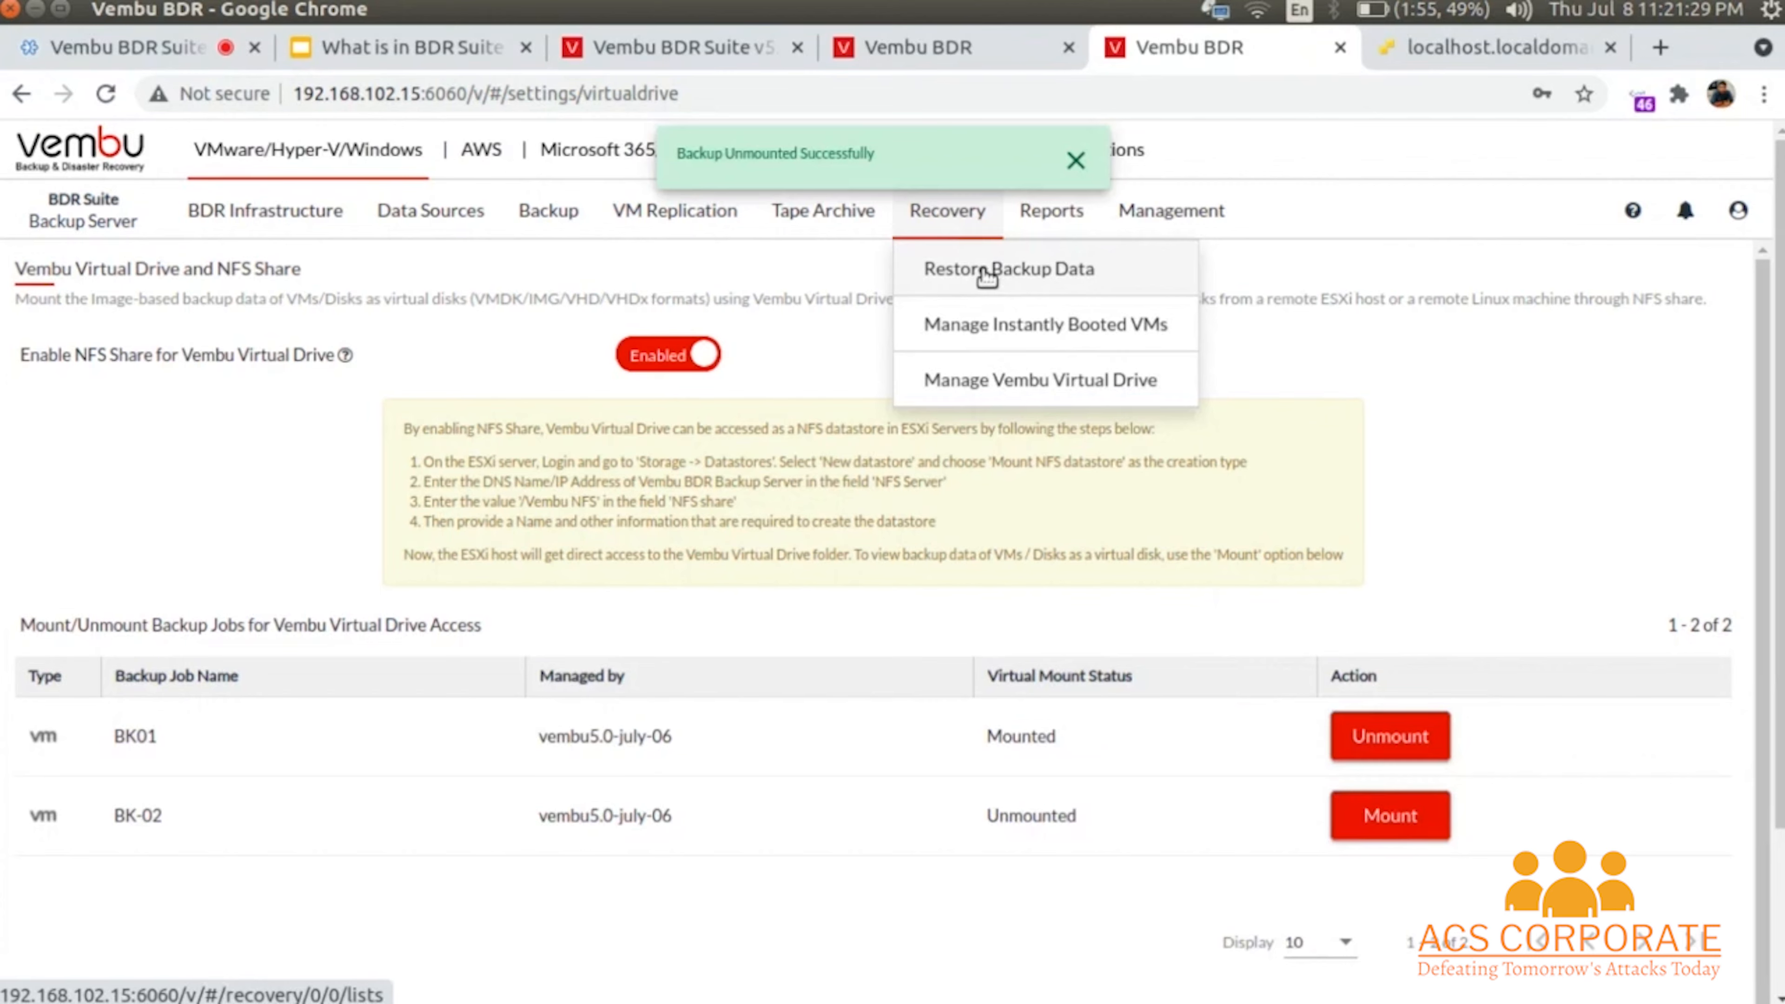
pyautogui.click(992, 284)
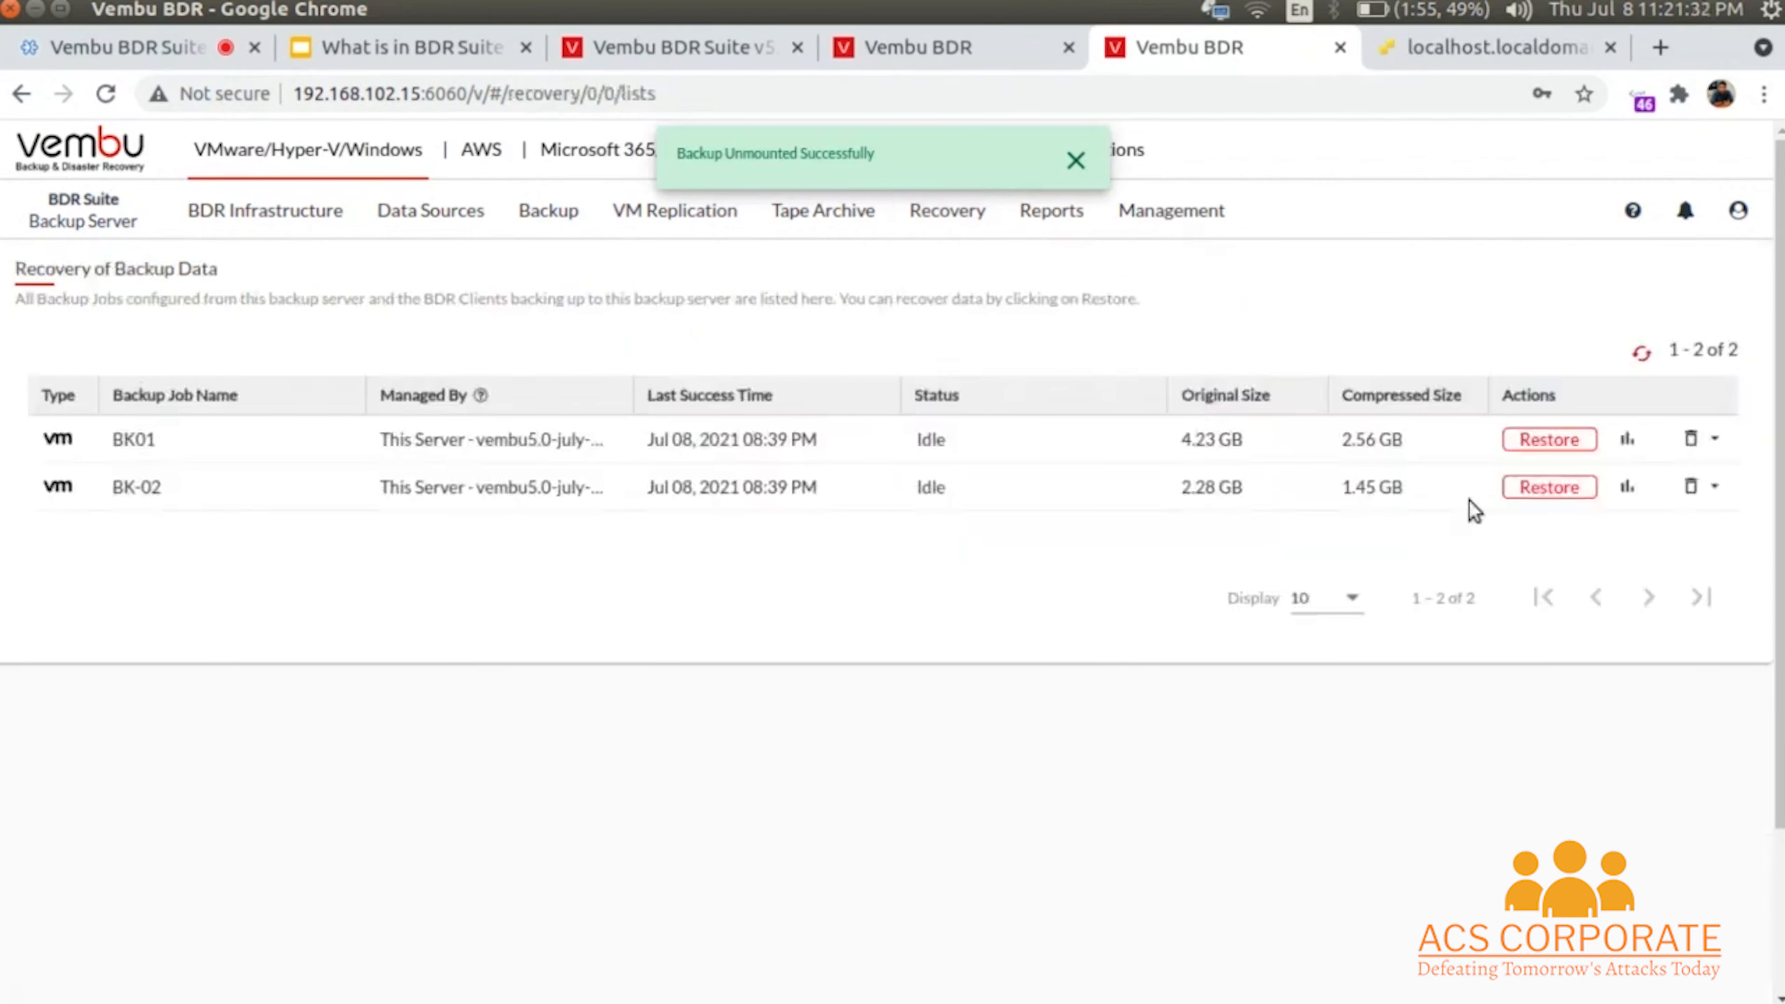
# - Start a Microsoft Active Directory Recovery of BK-02's PM-Backup-Test02-SD and move to restore version
pyautogui.click(1548, 488)
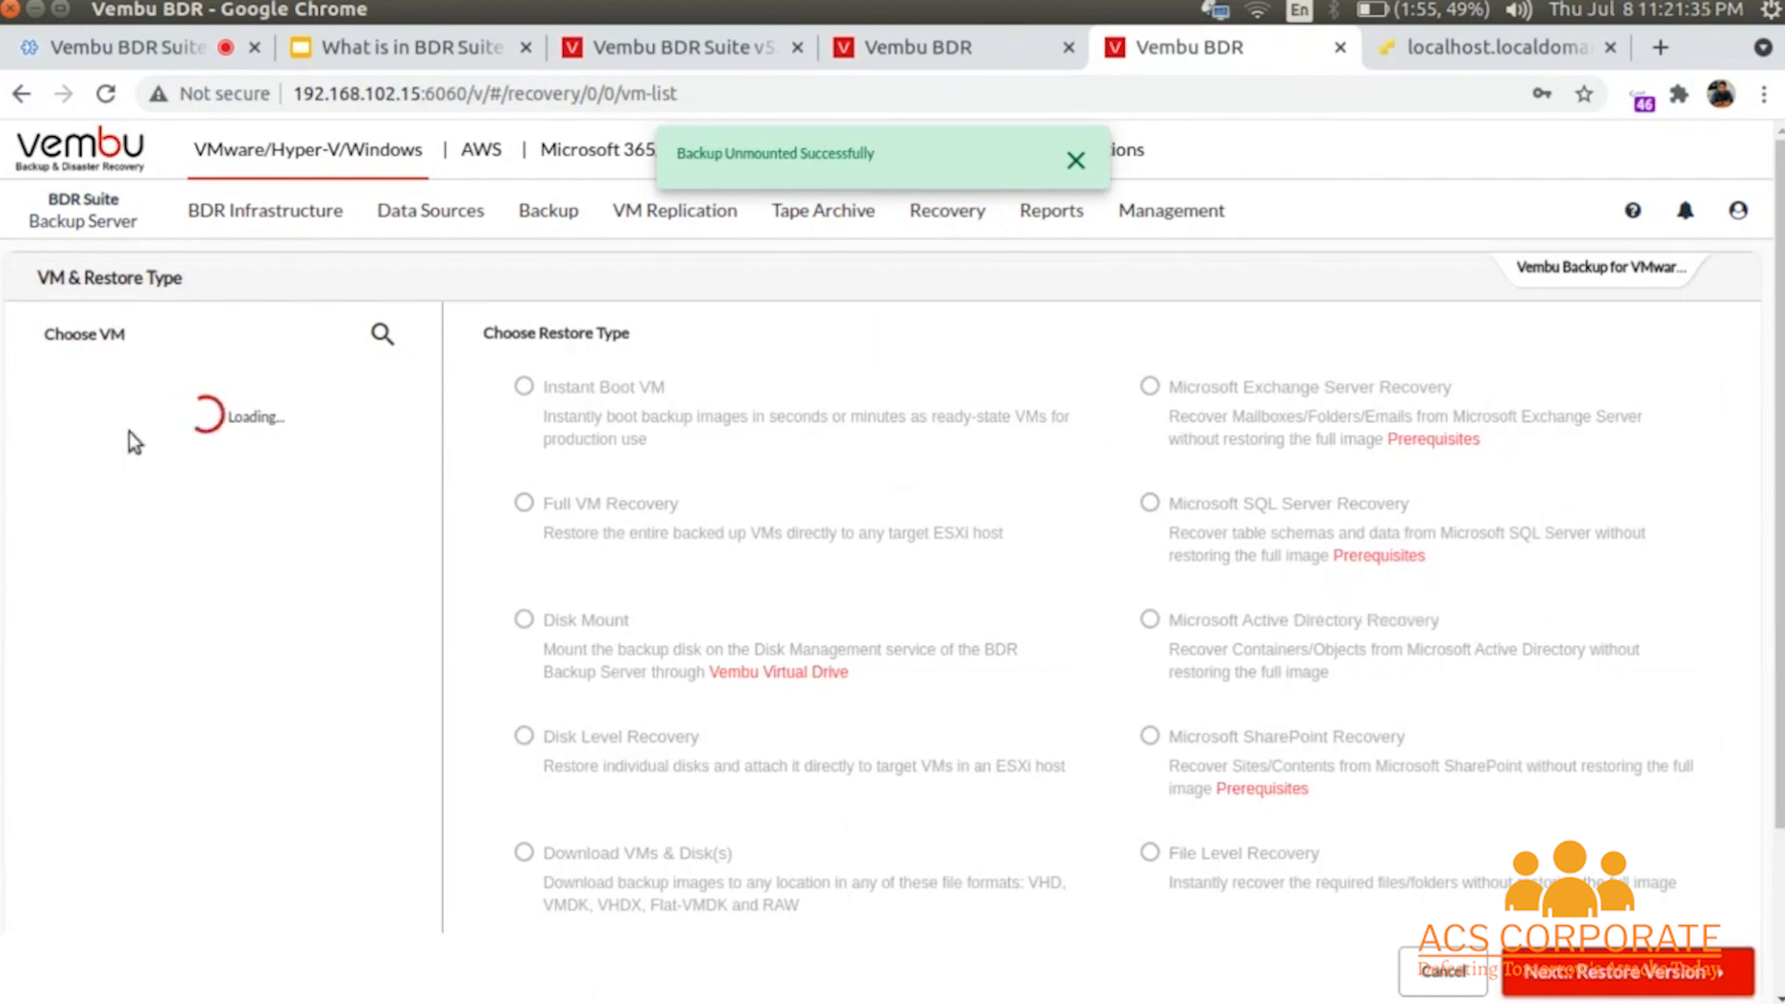
pyautogui.click(62, 431)
pyautogui.click(1302, 624)
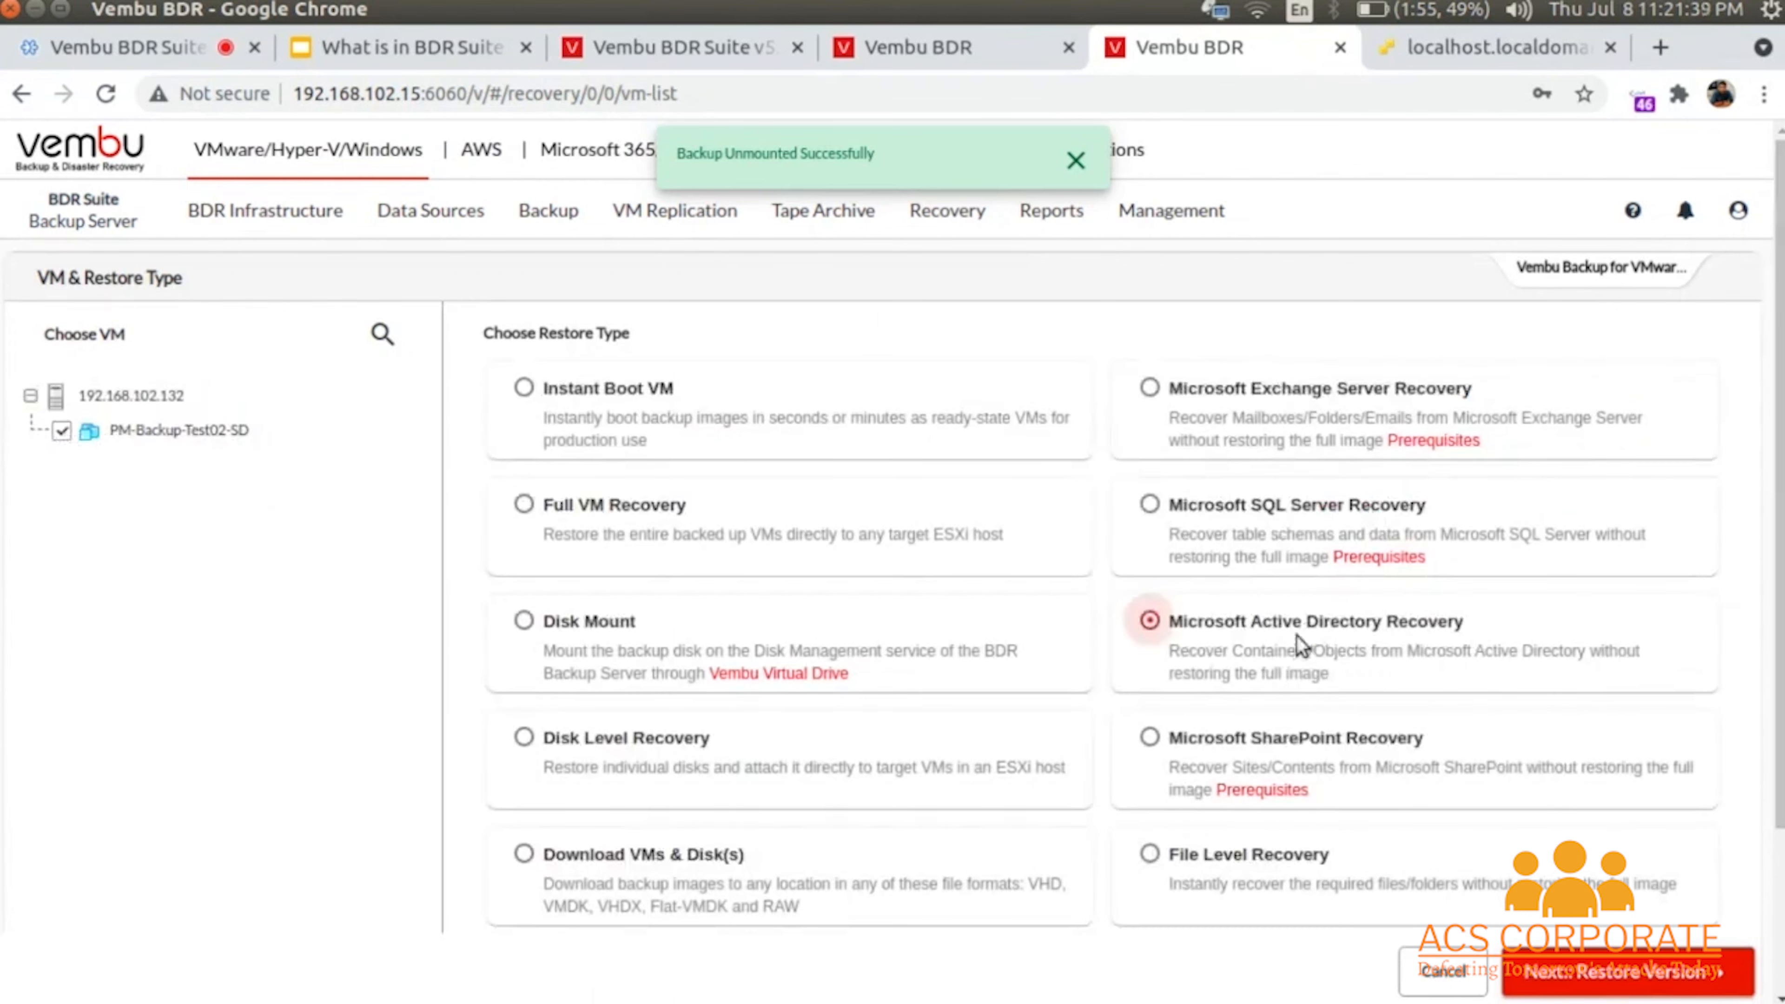
pyautogui.click(1725, 981)
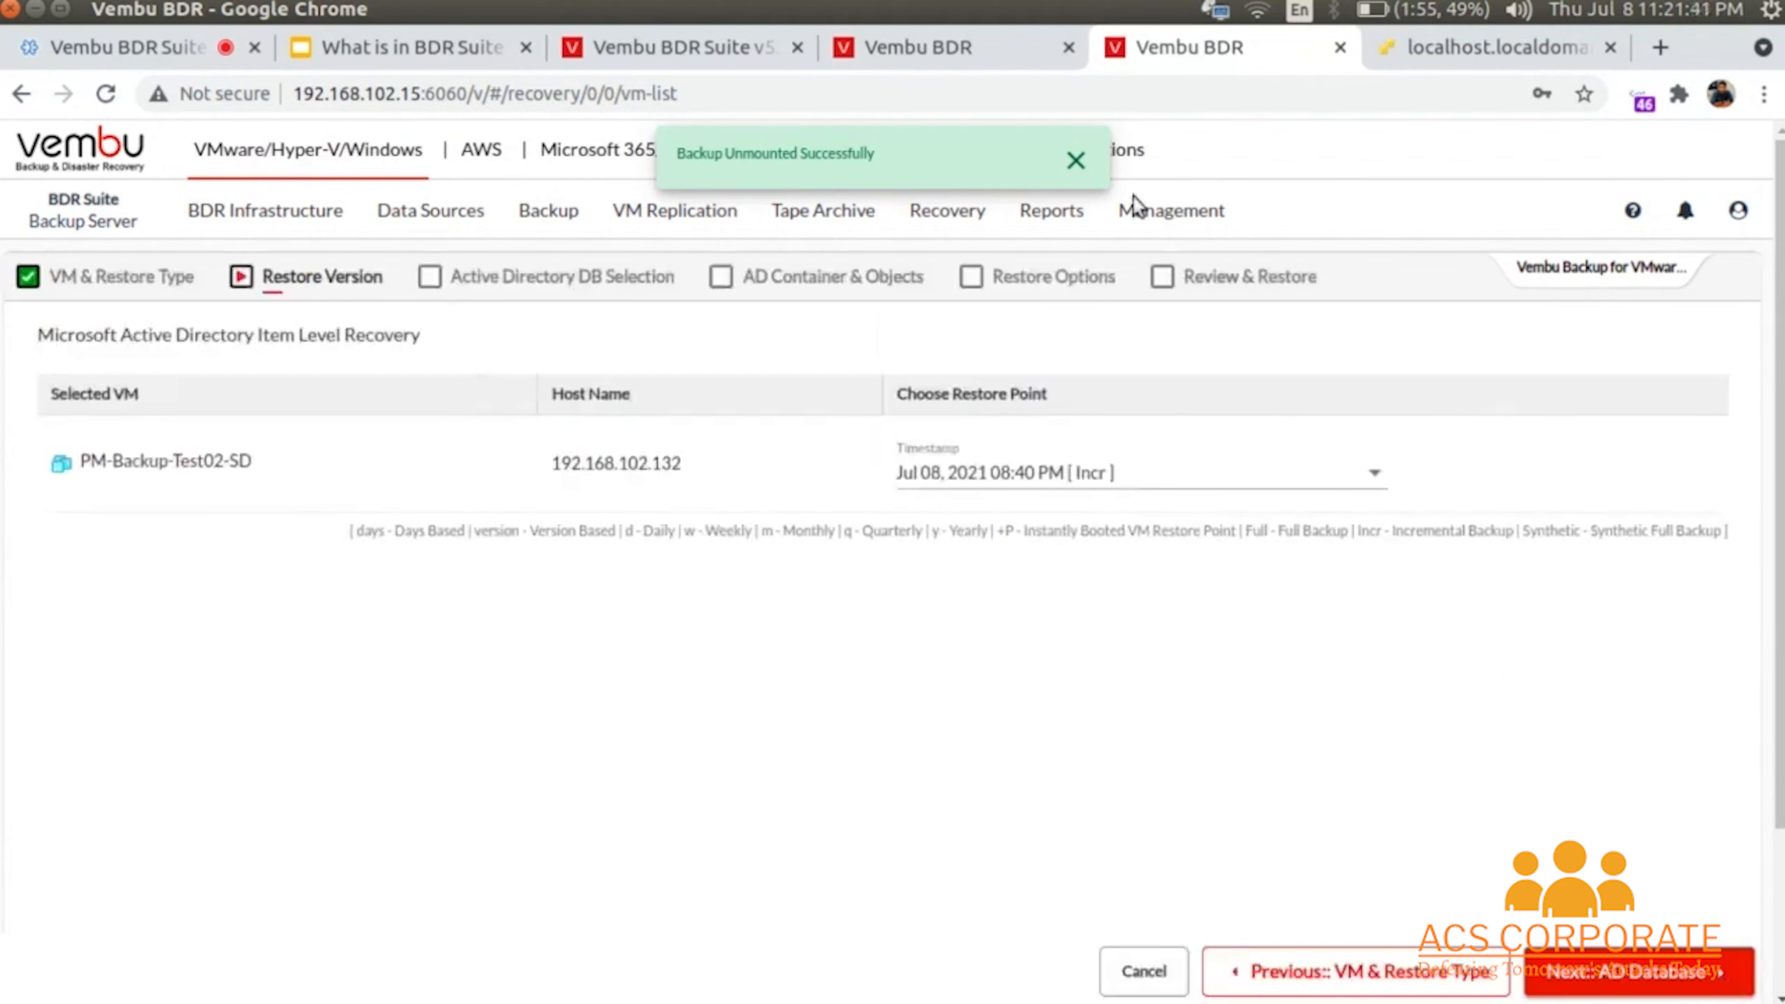
pyautogui.click(1074, 162)
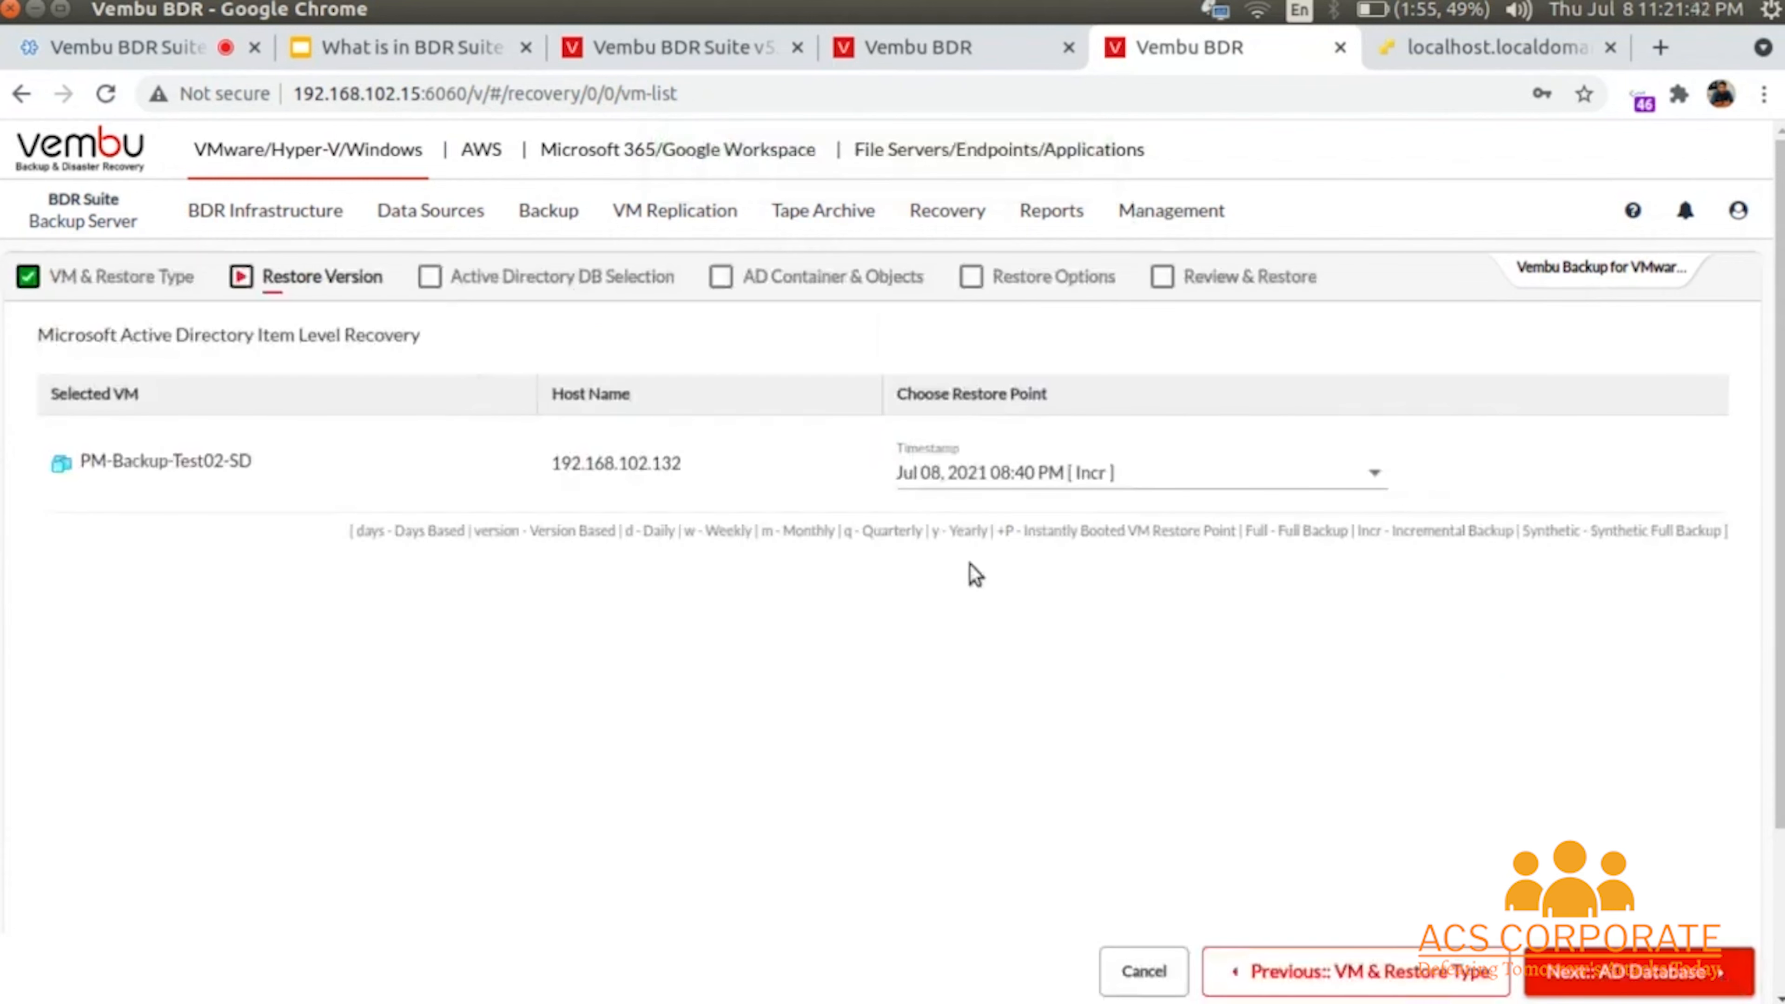
# - Check the available restore timestamps, then head for Reports > Backup Jobs > Jobs Dashboard
pyautogui.click(1028, 485)
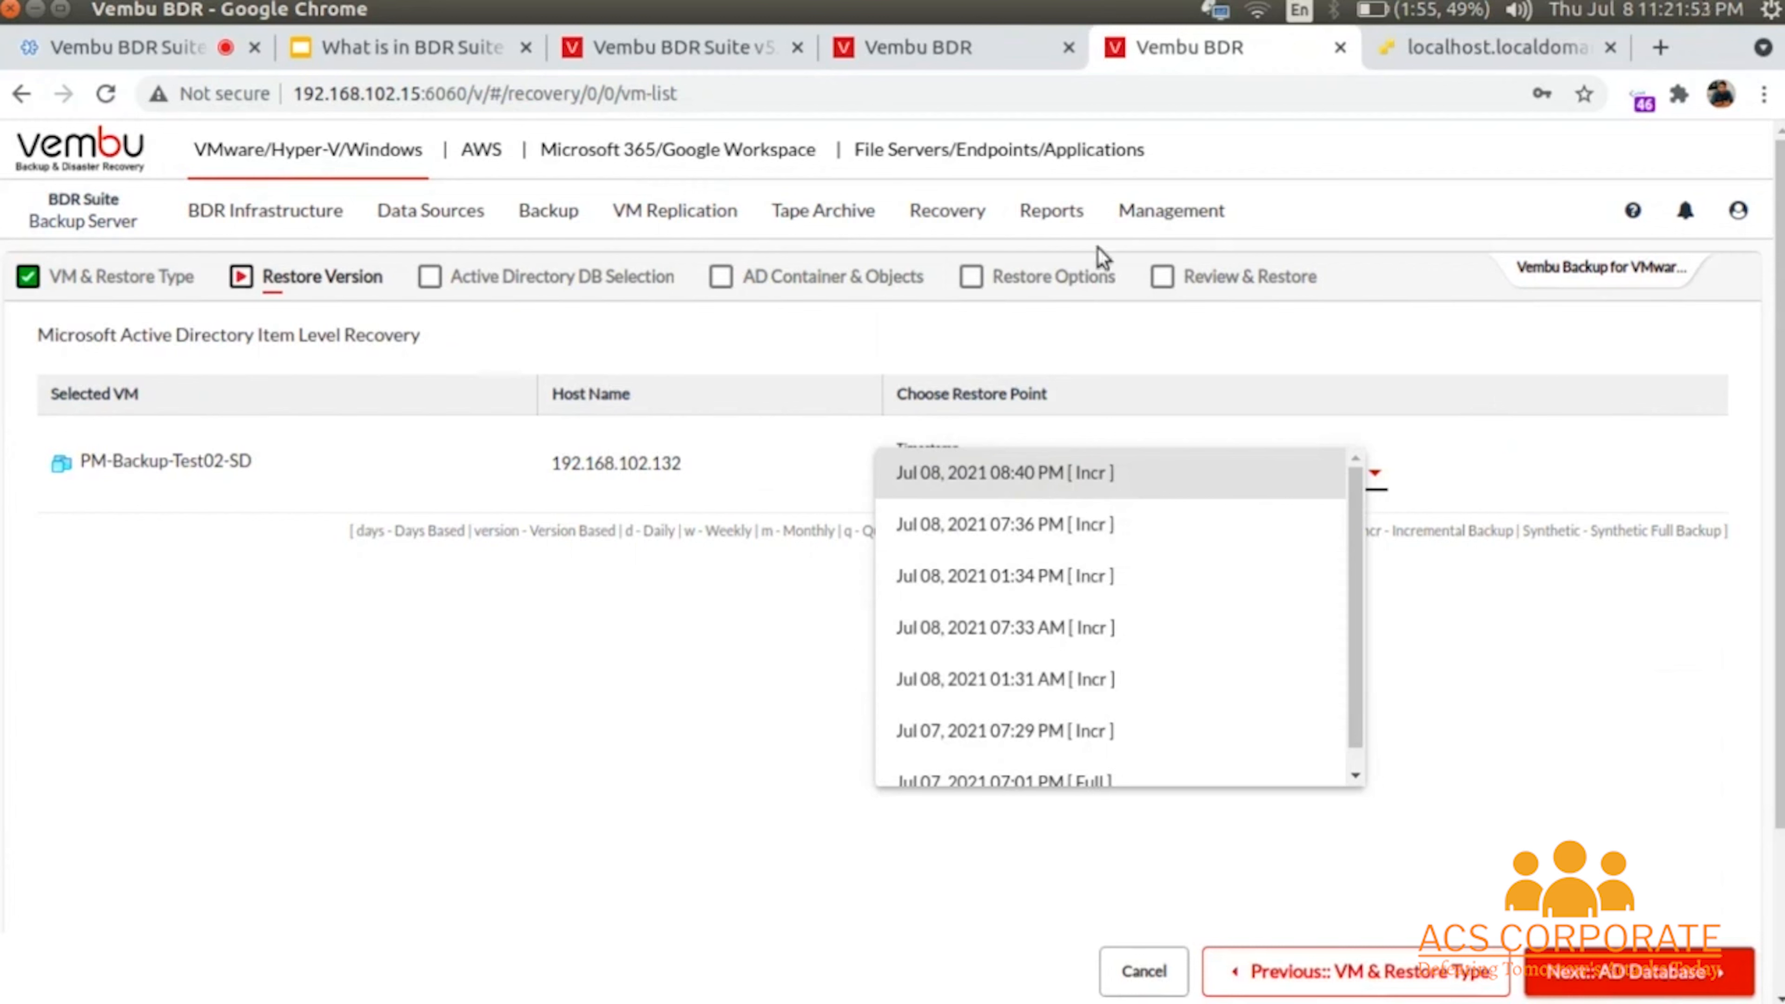
pyautogui.click(1046, 215)
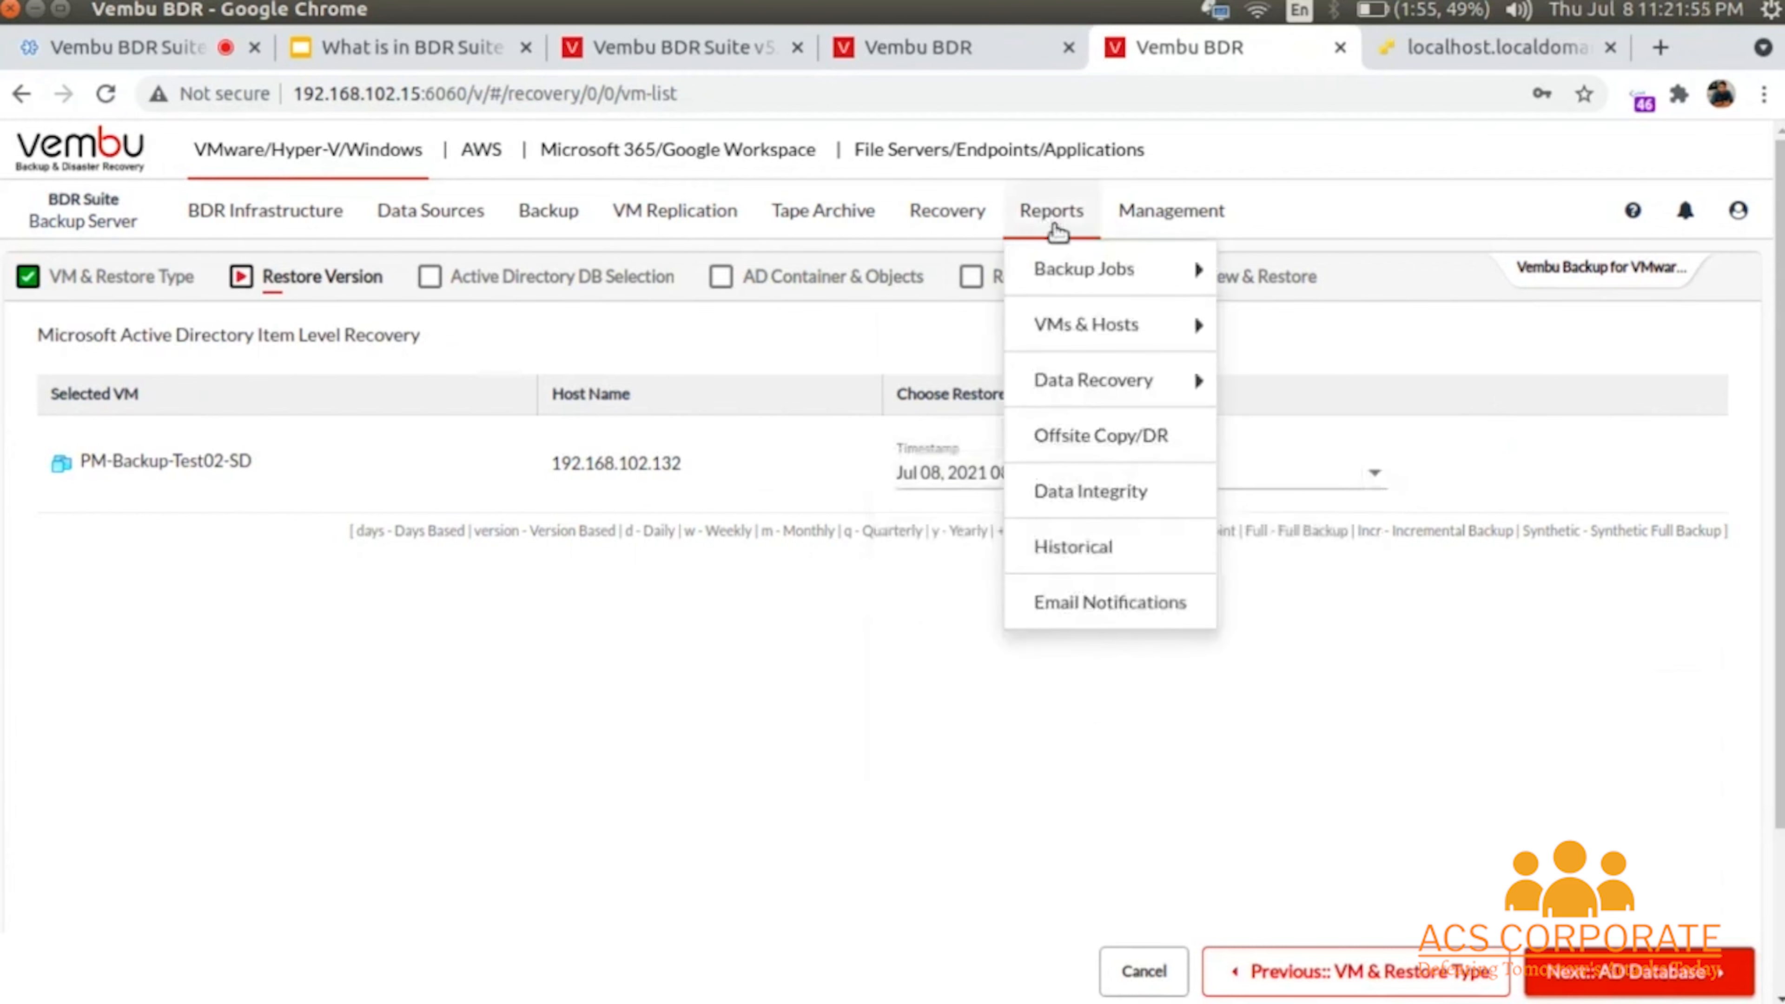
pyautogui.moveTo(1082, 267)
pyautogui.click(1252, 268)
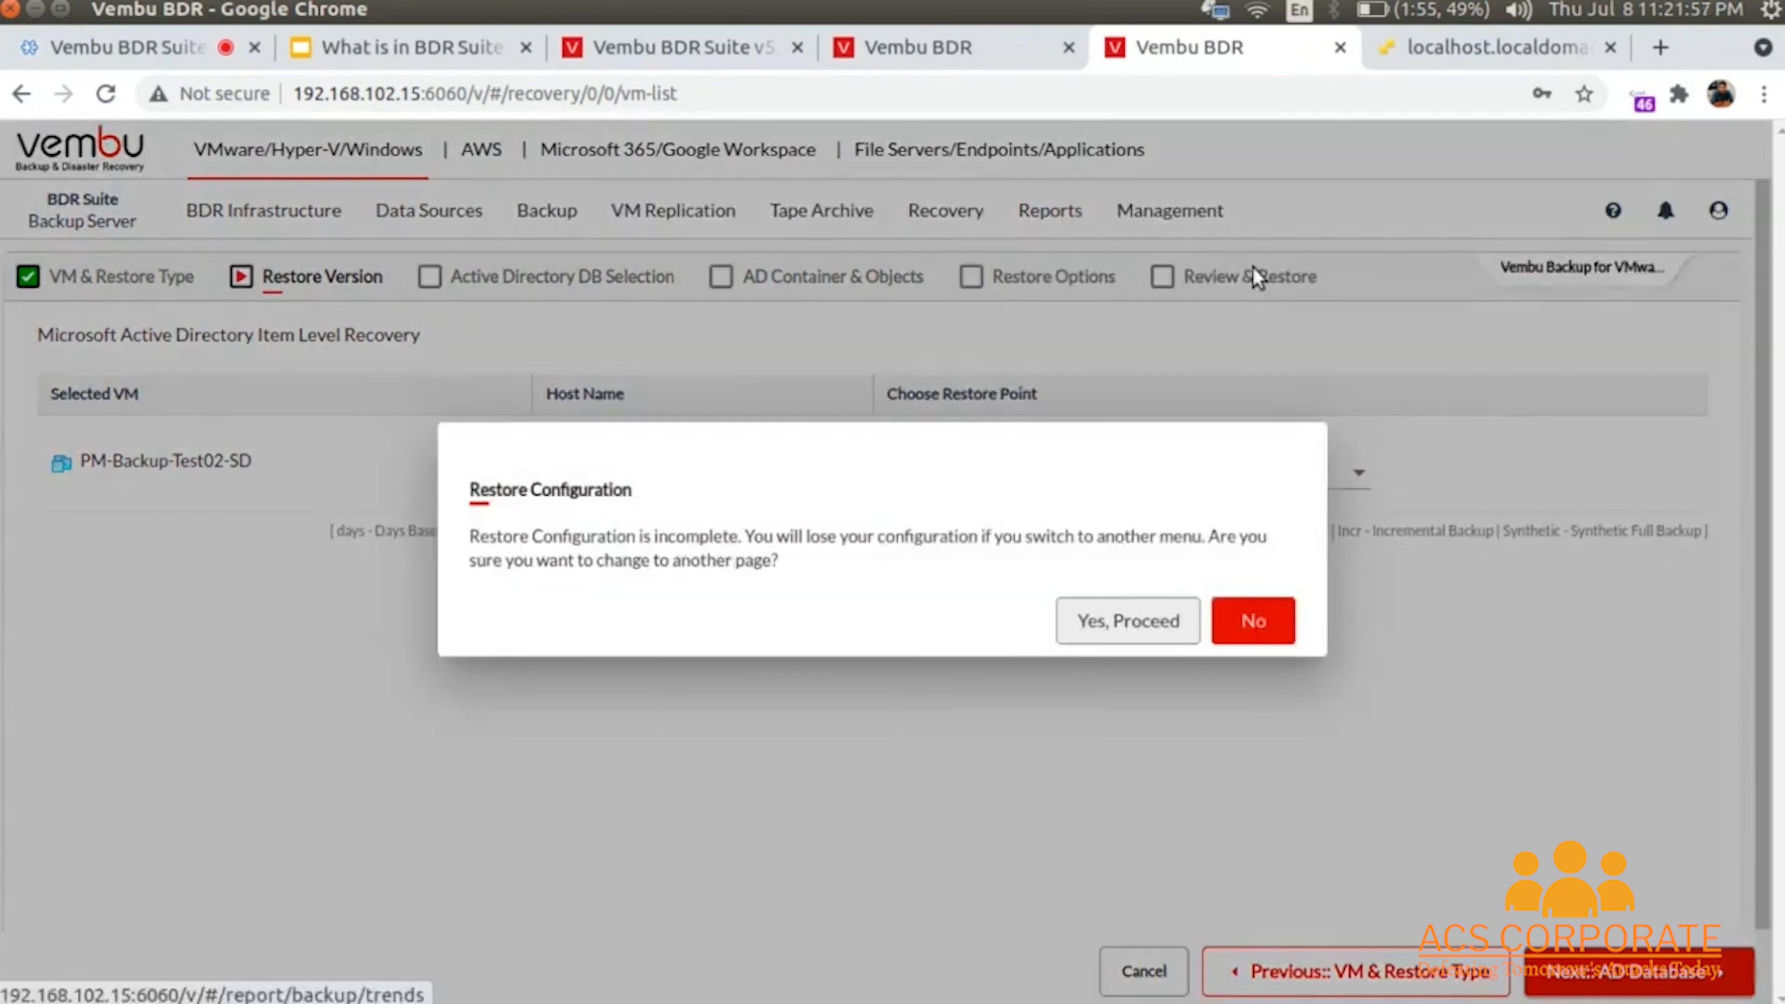
# - Abandon the unfinished restore and open the Recent Backup Jobs Schedule report
pyautogui.click(1133, 616)
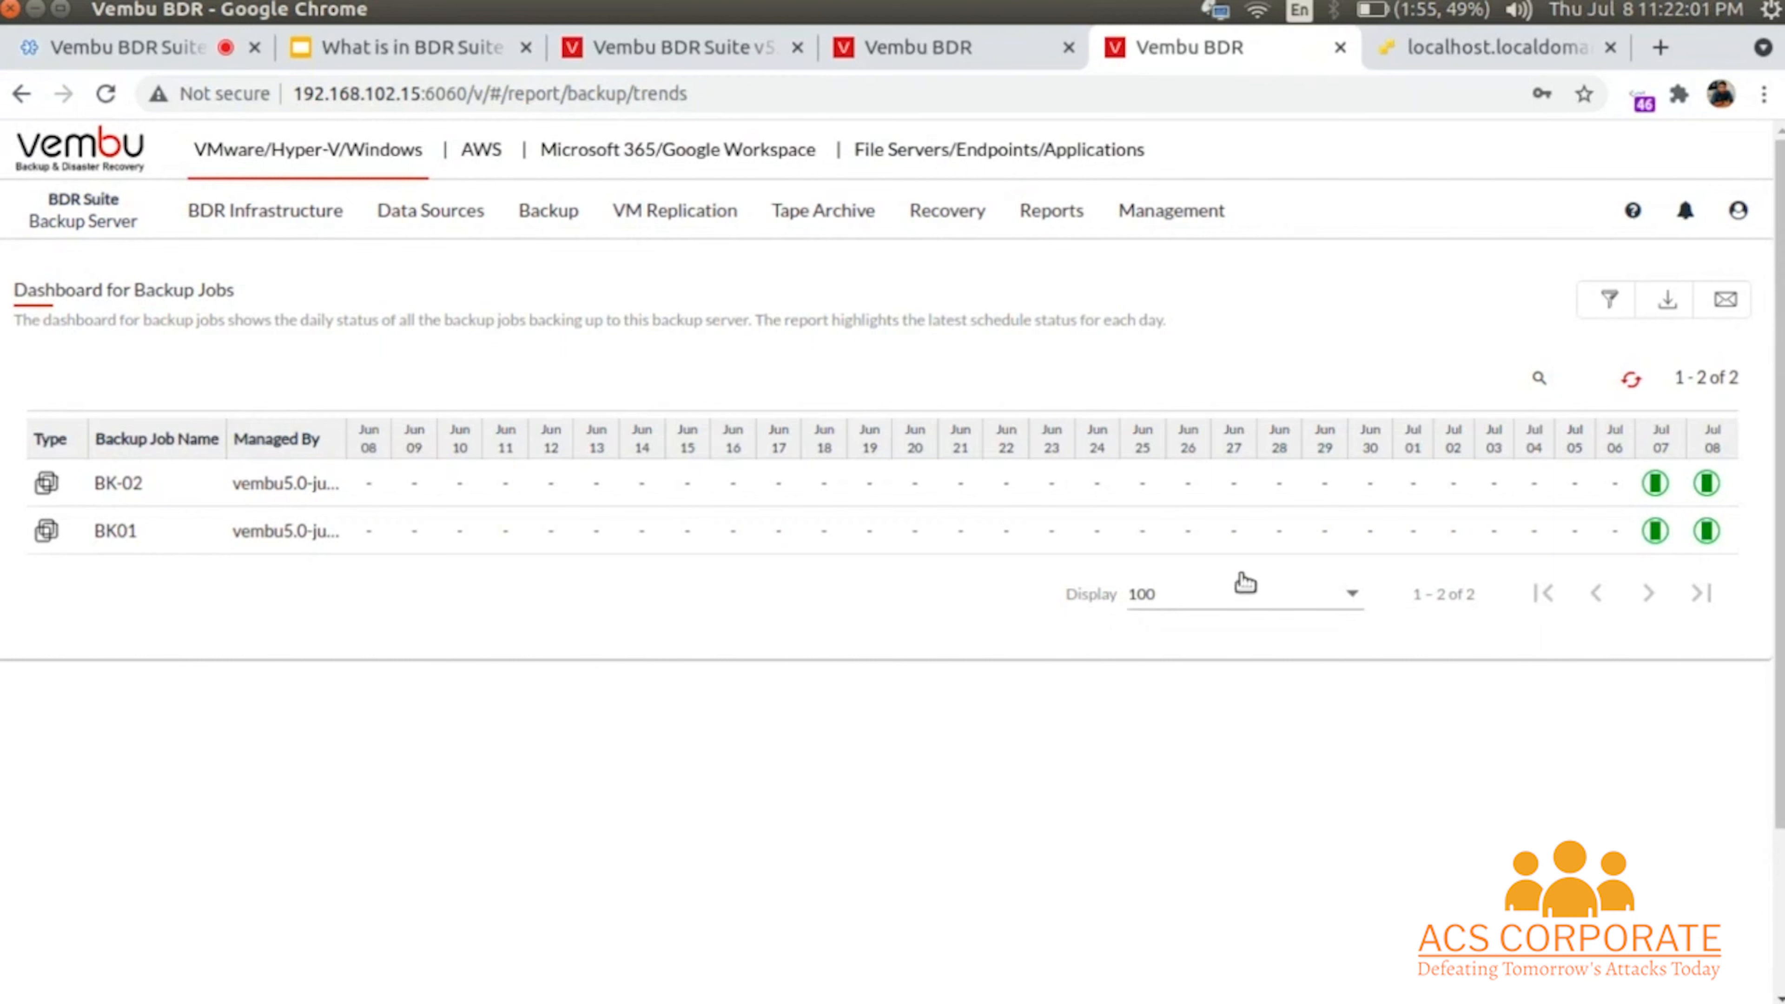
pyautogui.moveTo(1656, 485)
pyautogui.moveTo(1048, 225)
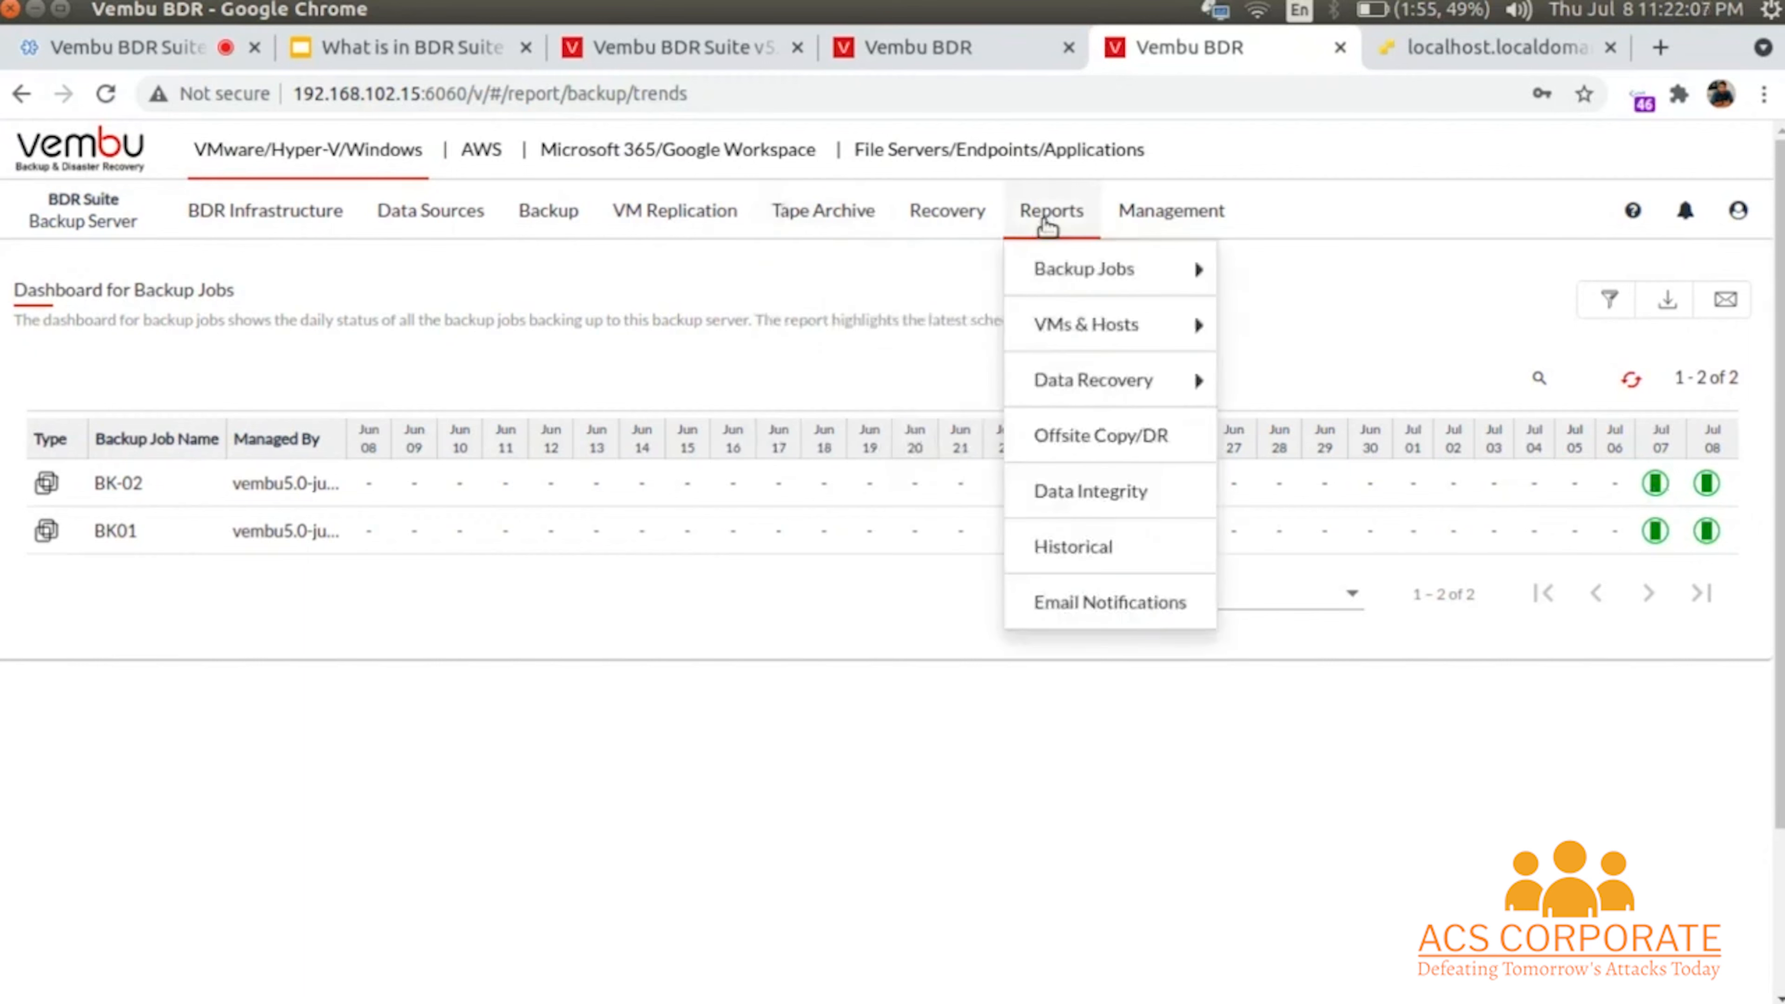
pyautogui.moveTo(1058, 271)
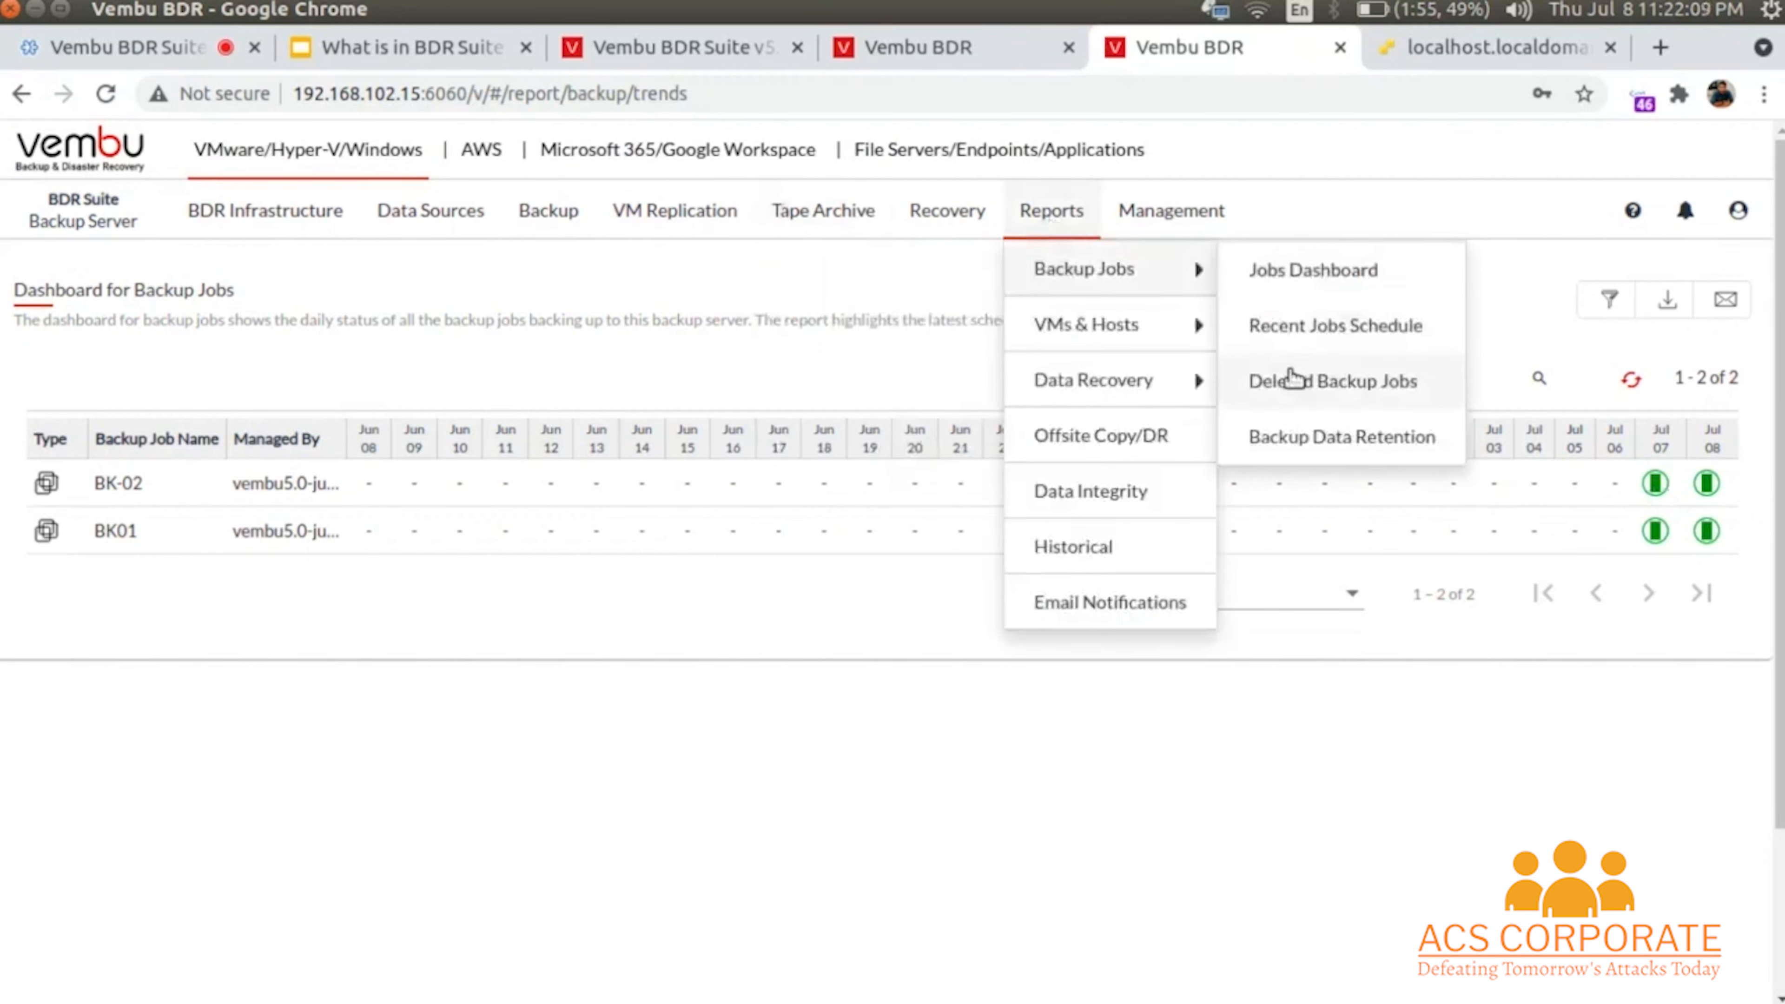
pyautogui.click(1308, 337)
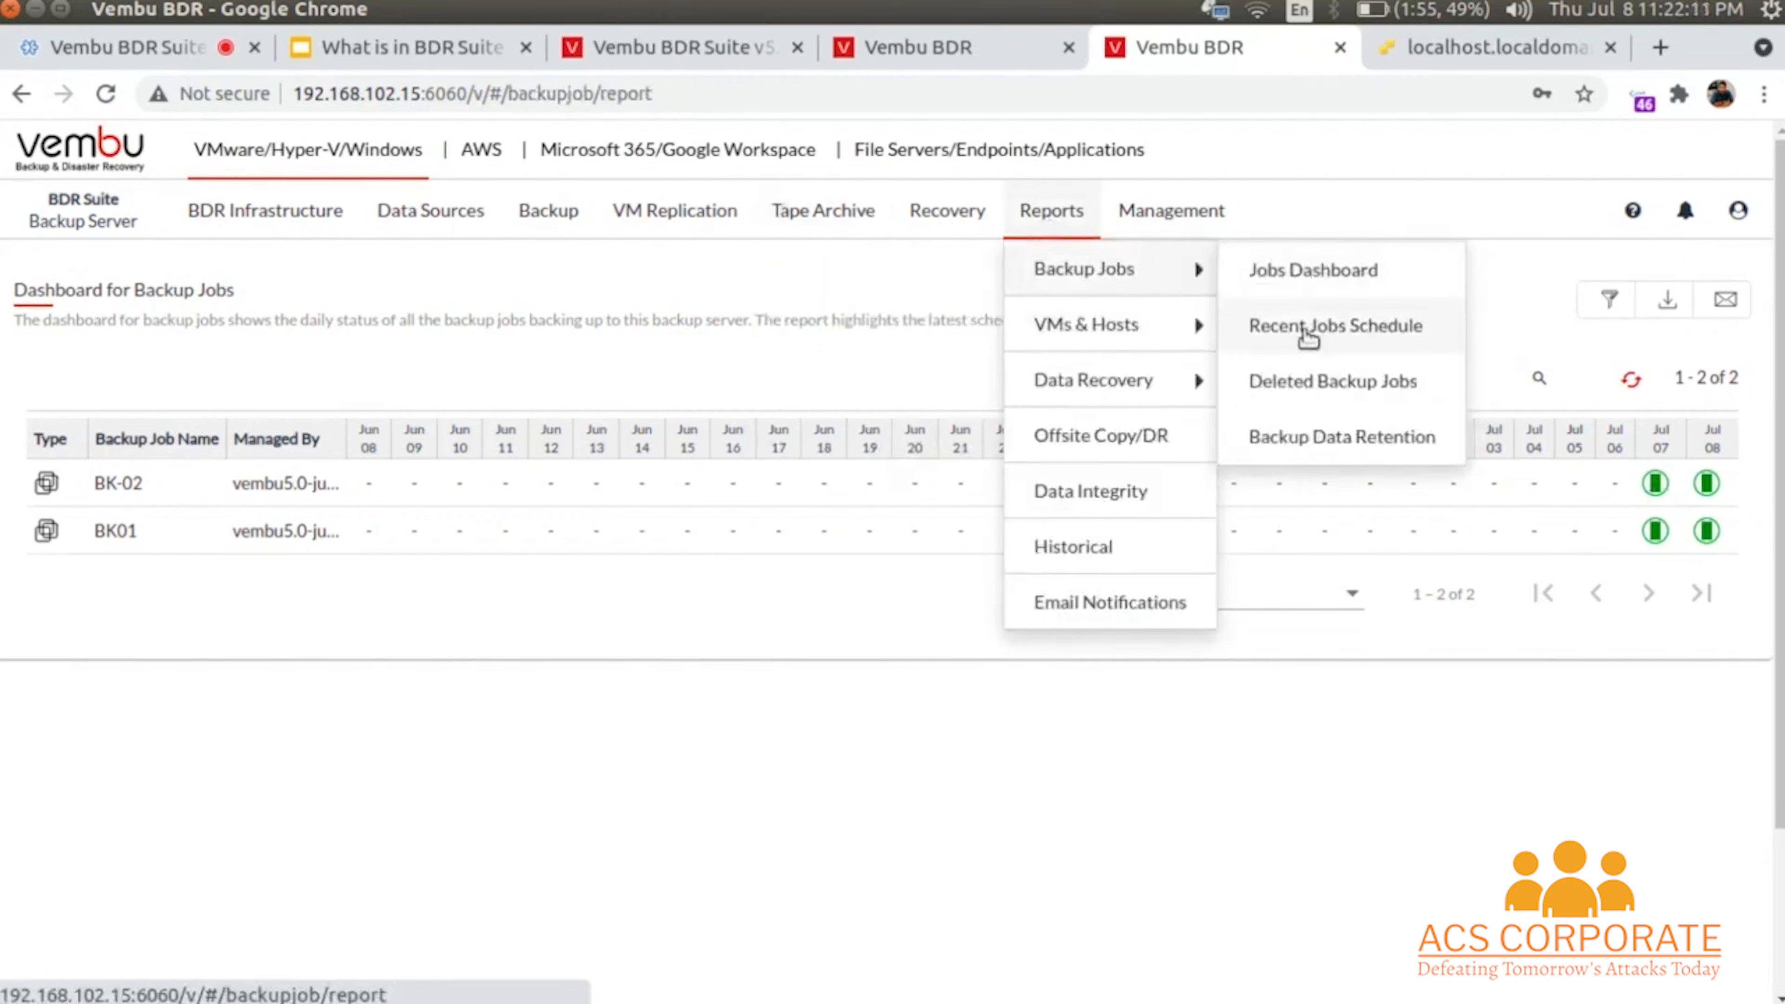
# - Review BK01's job summary, 4.23 GB compressed to 2.56 GB, and browse other report types
pyautogui.scroll(-3, 1094, 638)
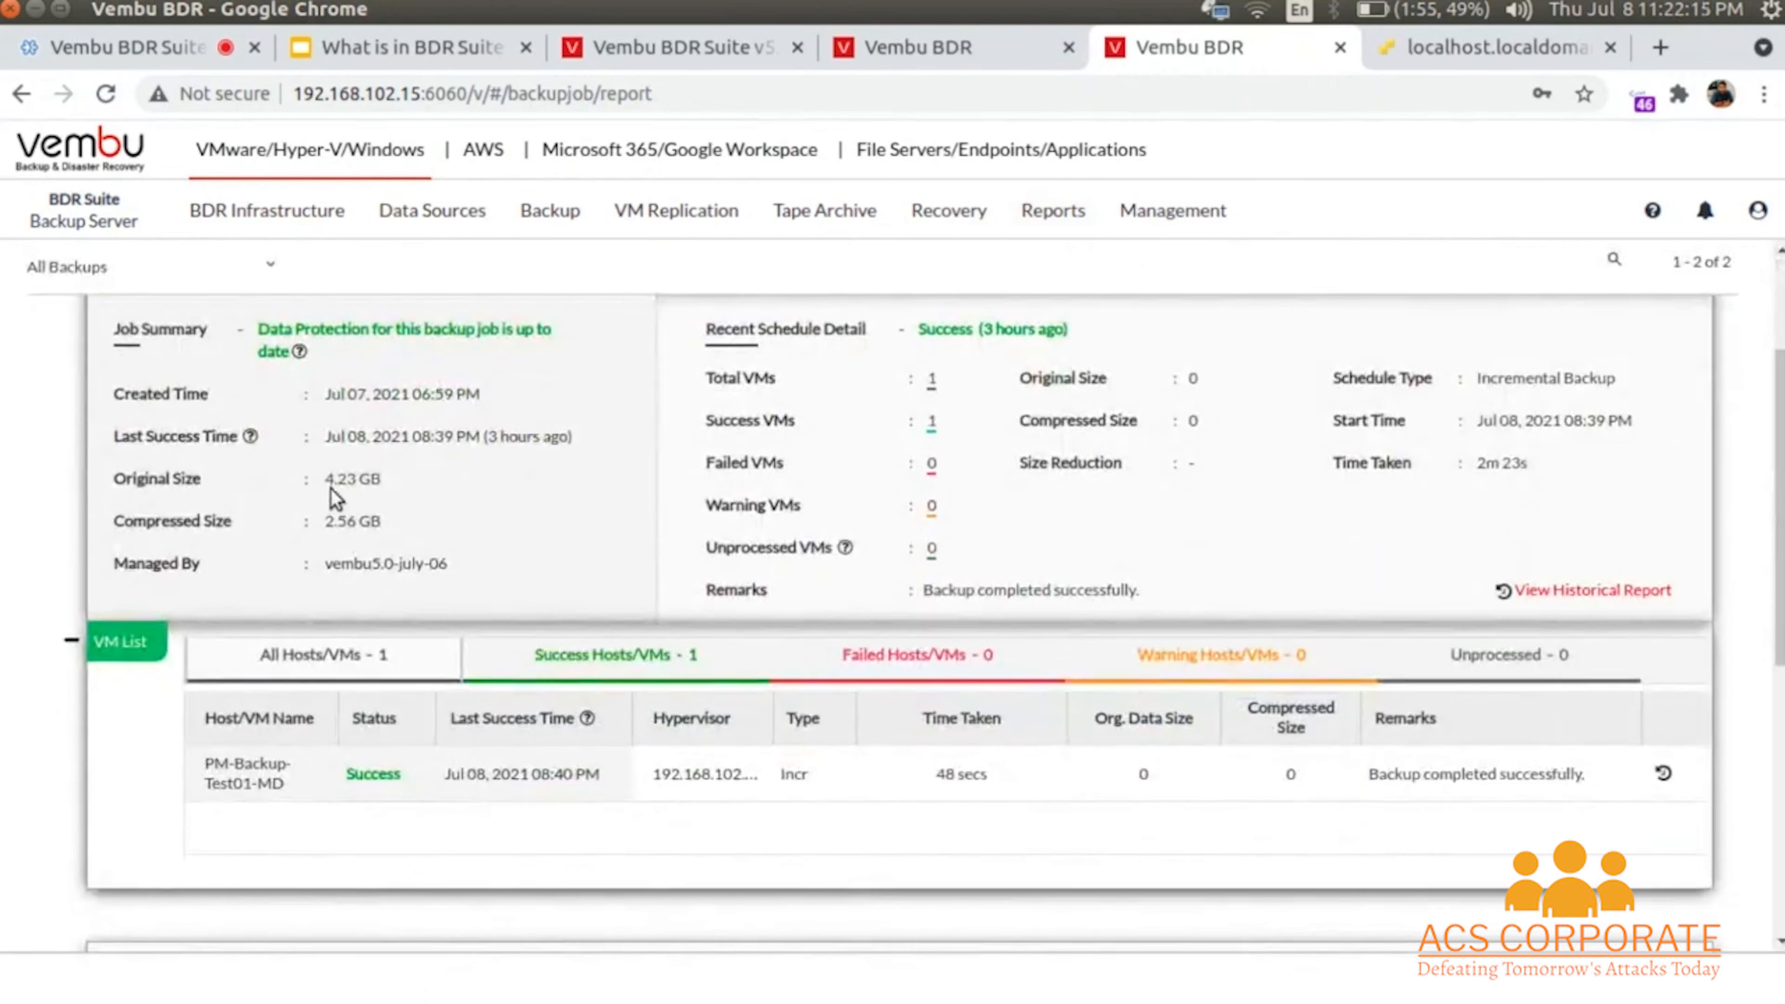
pyautogui.moveTo(326, 480); pyautogui.dragTo(306, 521)
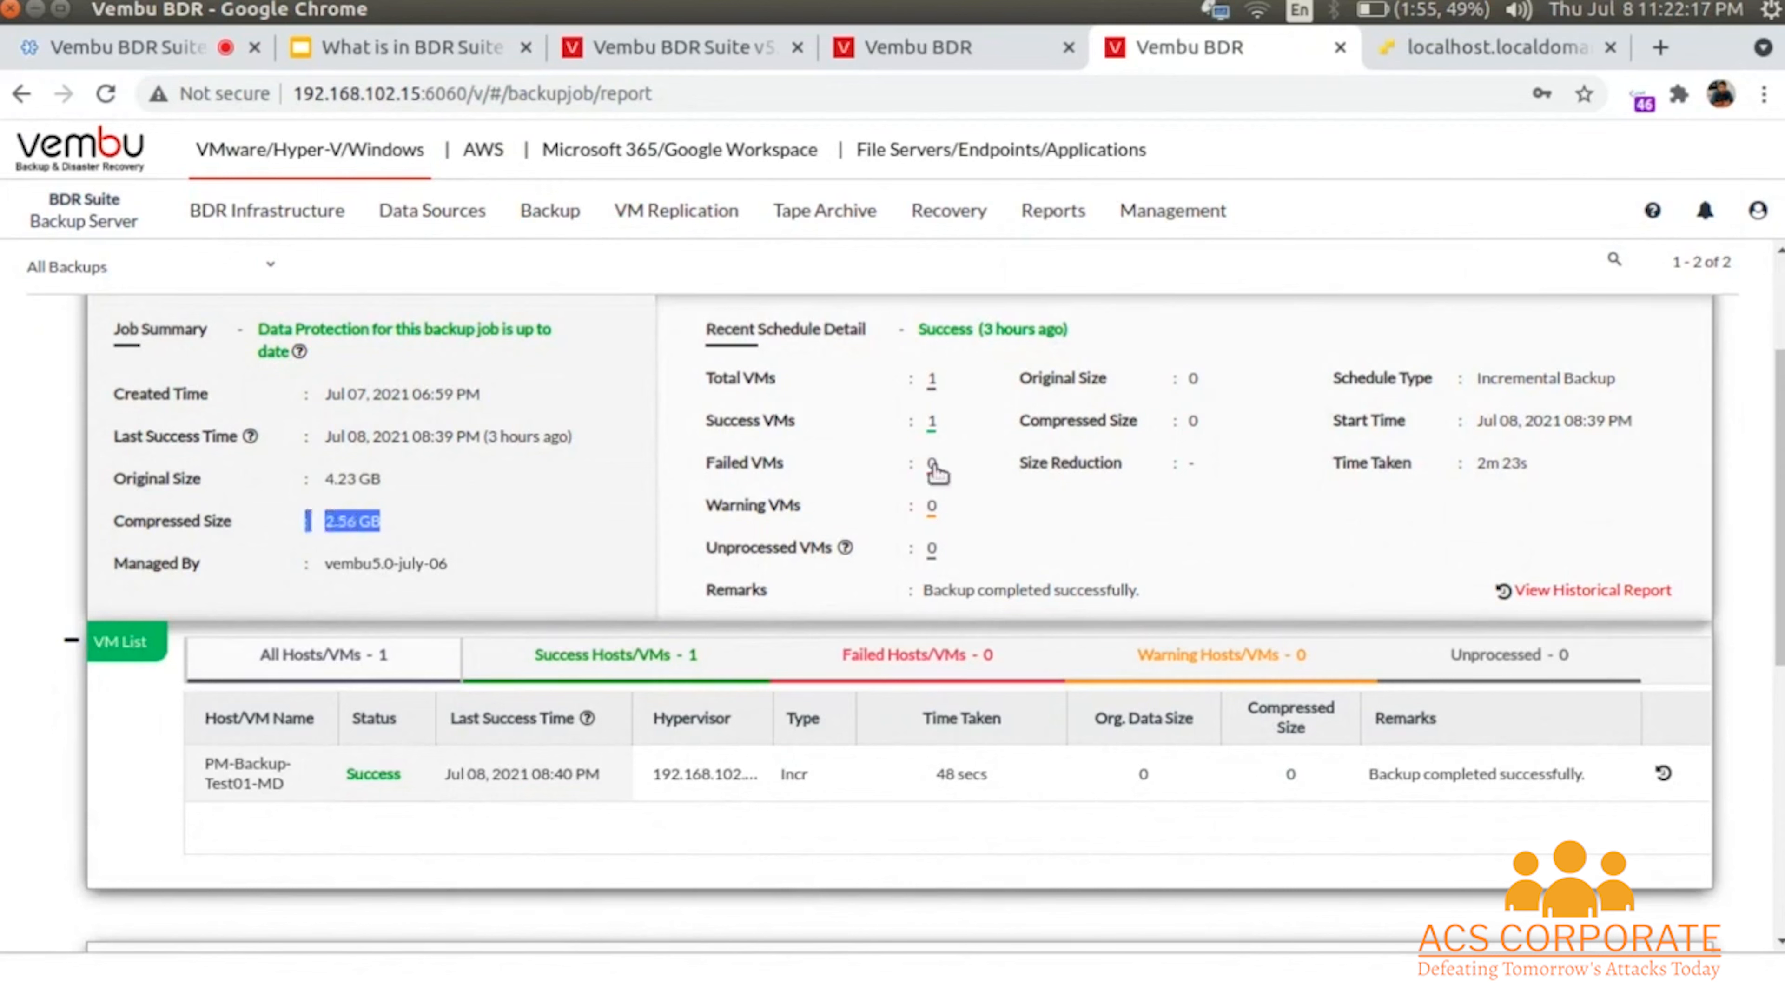
pyautogui.scroll(-6, 866, 582)
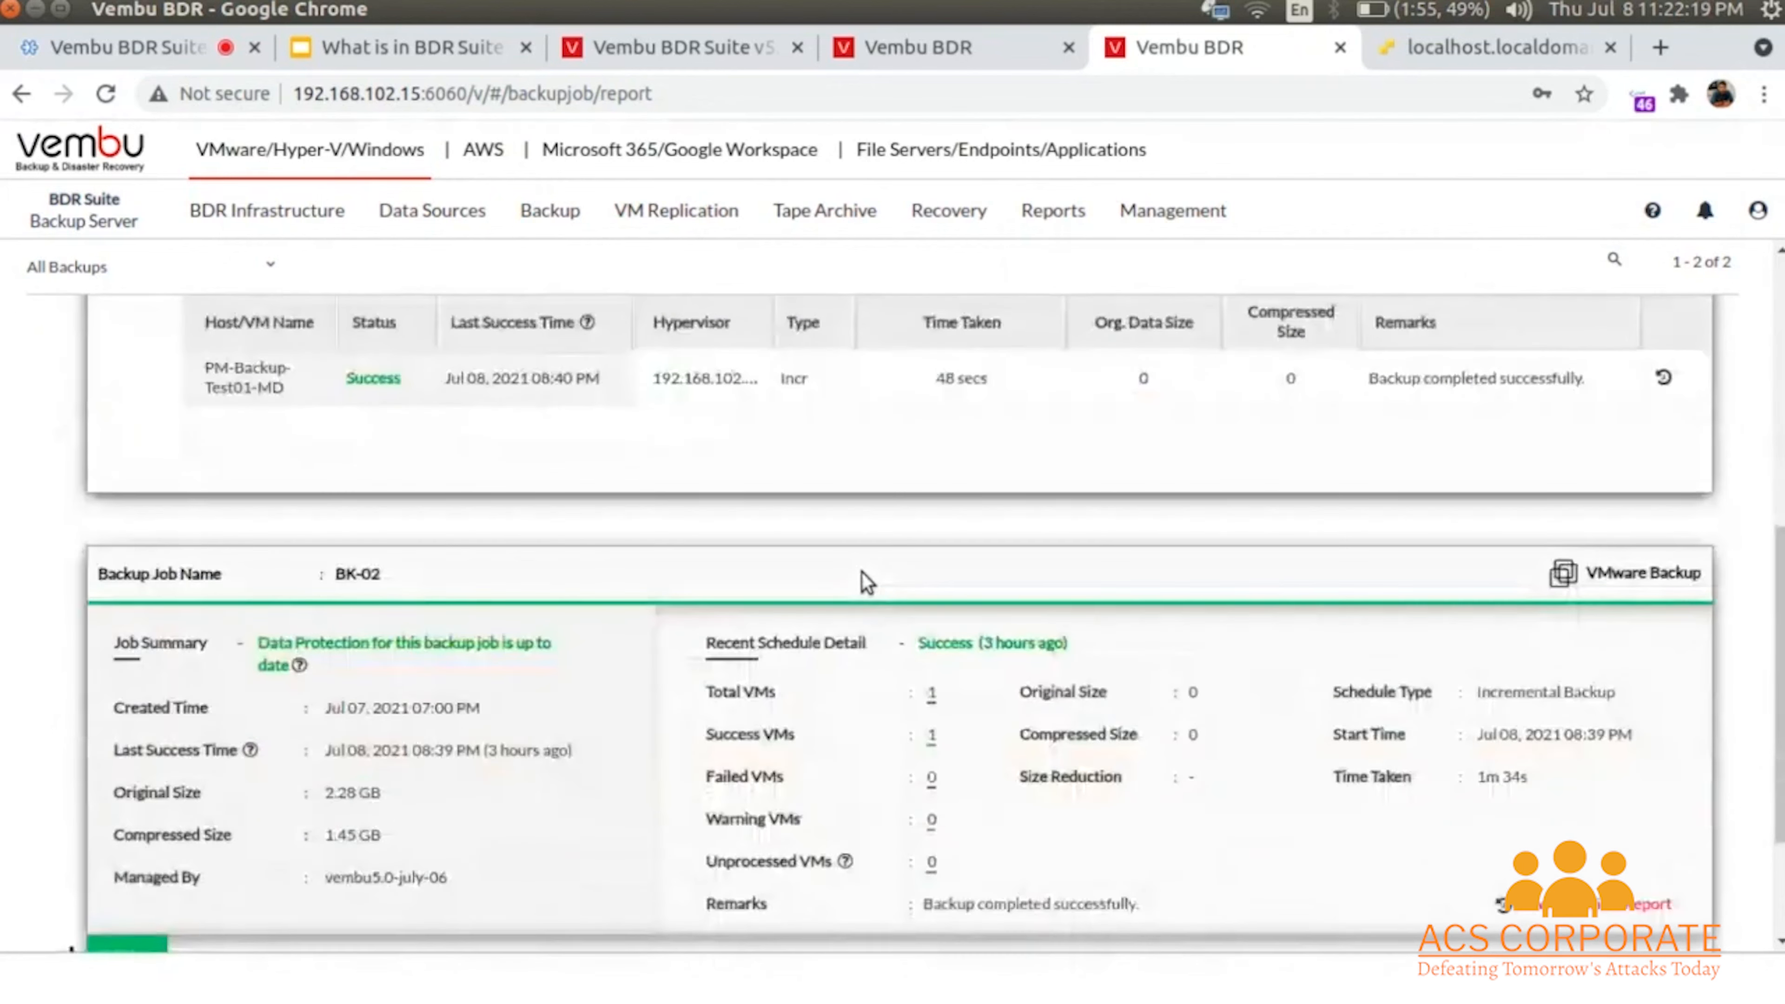
pyautogui.scroll(9, 865, 578)
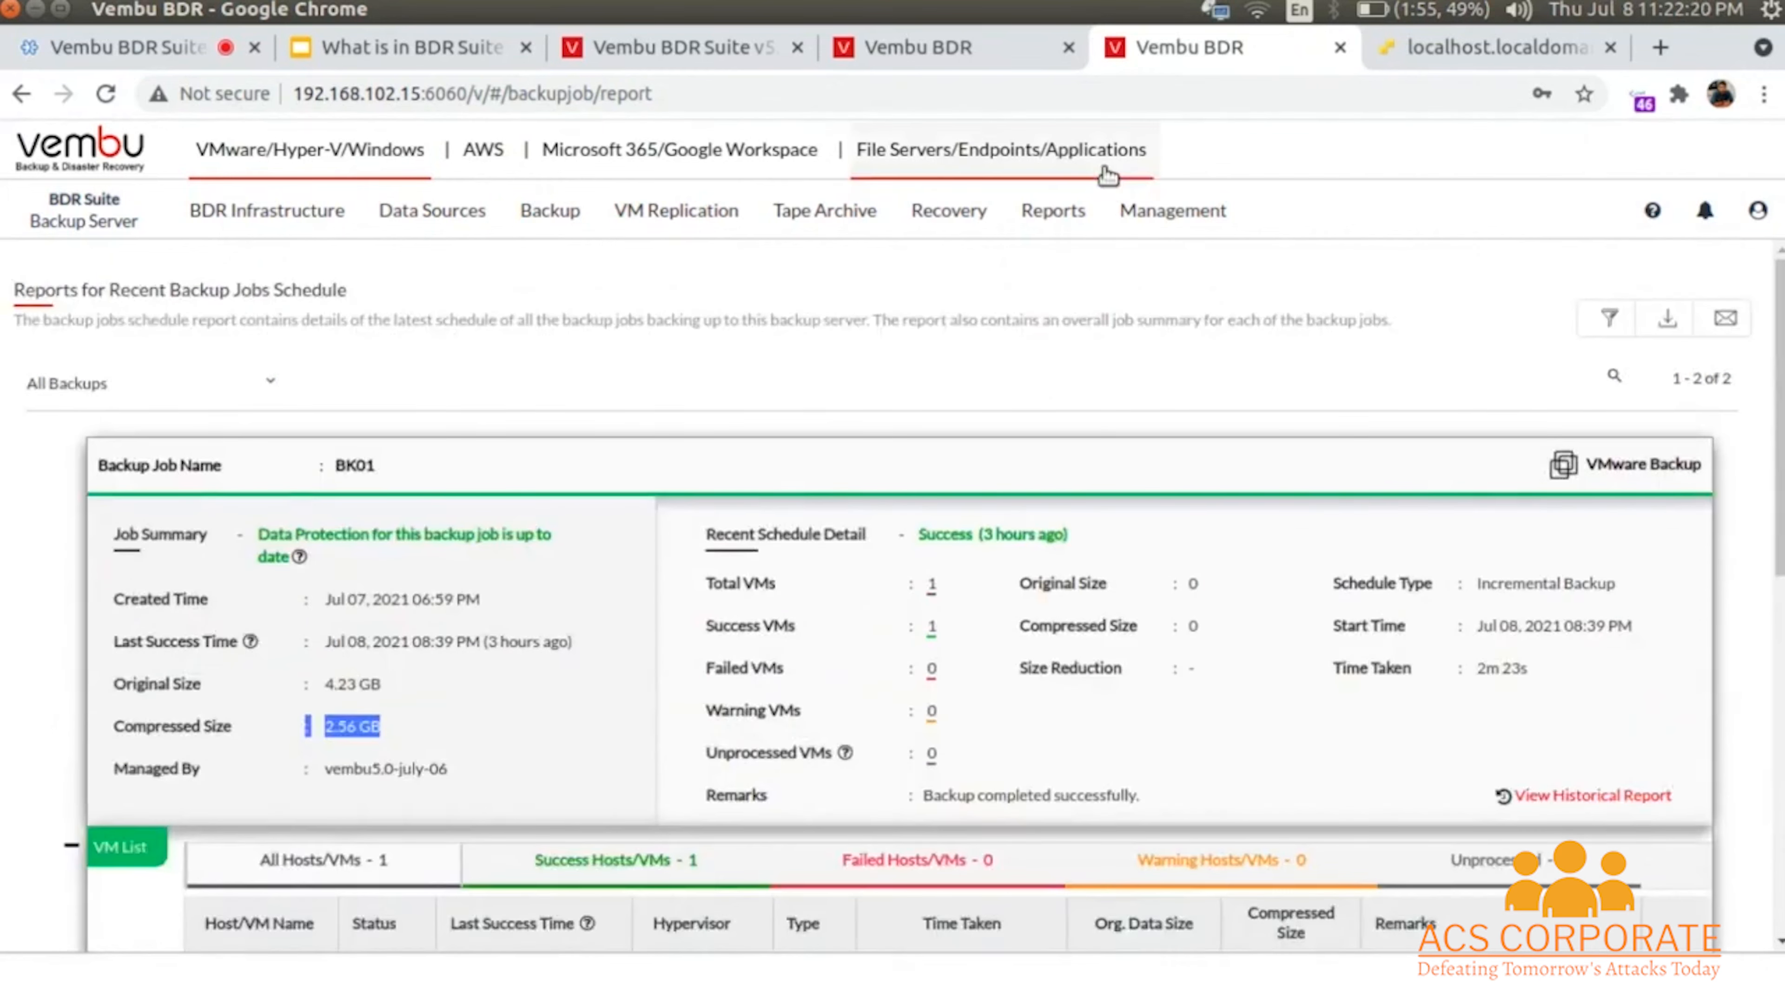
pyautogui.click(1054, 210)
pyautogui.moveTo(1075, 290)
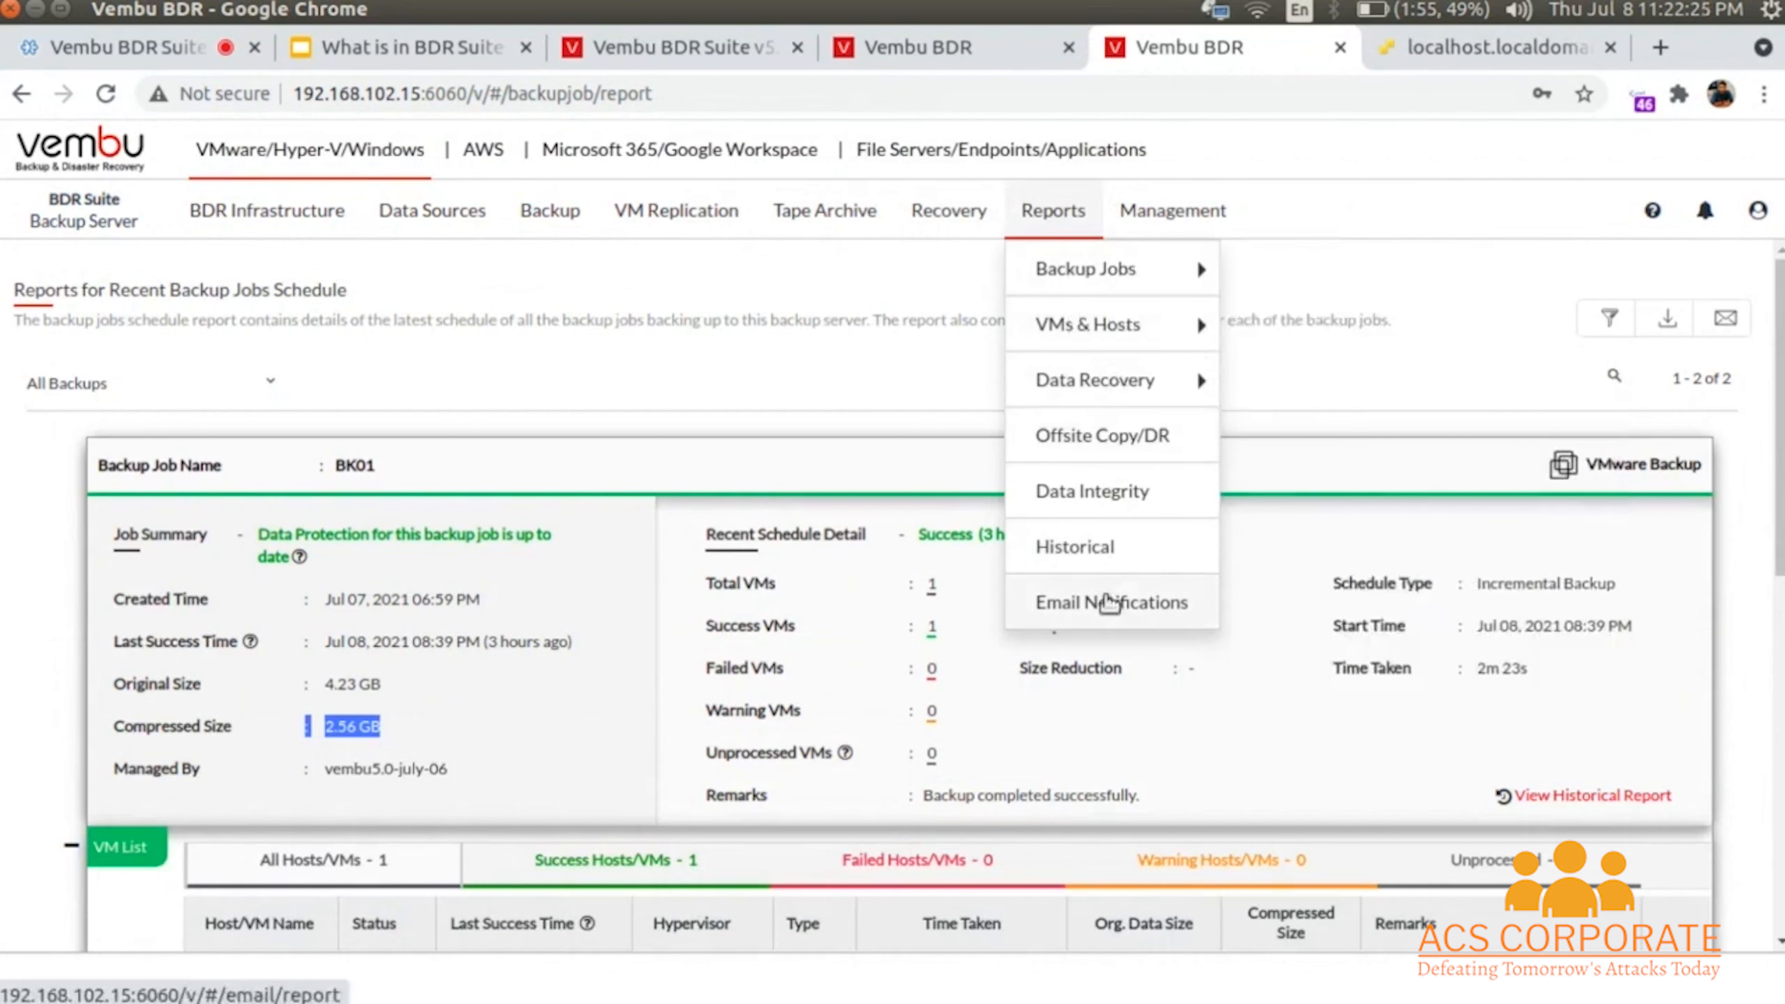
pyautogui.moveTo(1137, 357)
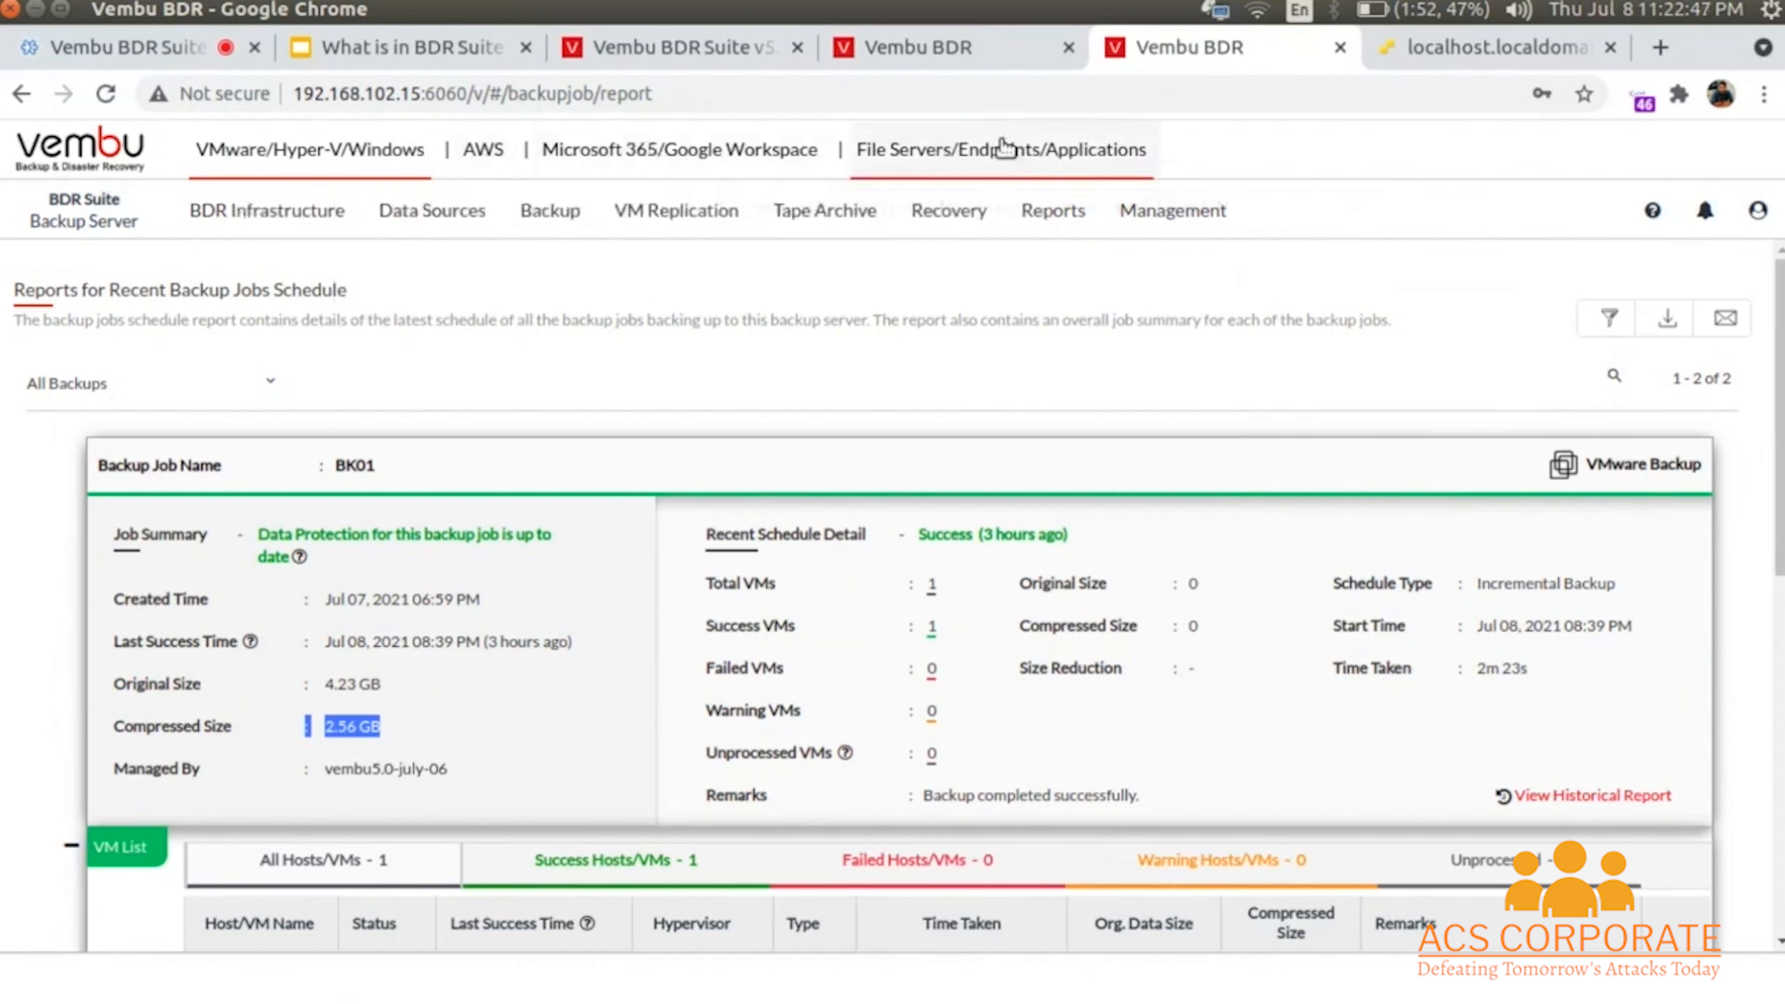
# - View BDR client downloads for file servers and endpoints, then switch to vembu.com's BDR Suite v5.0 BETA page
pyautogui.click(1008, 154)
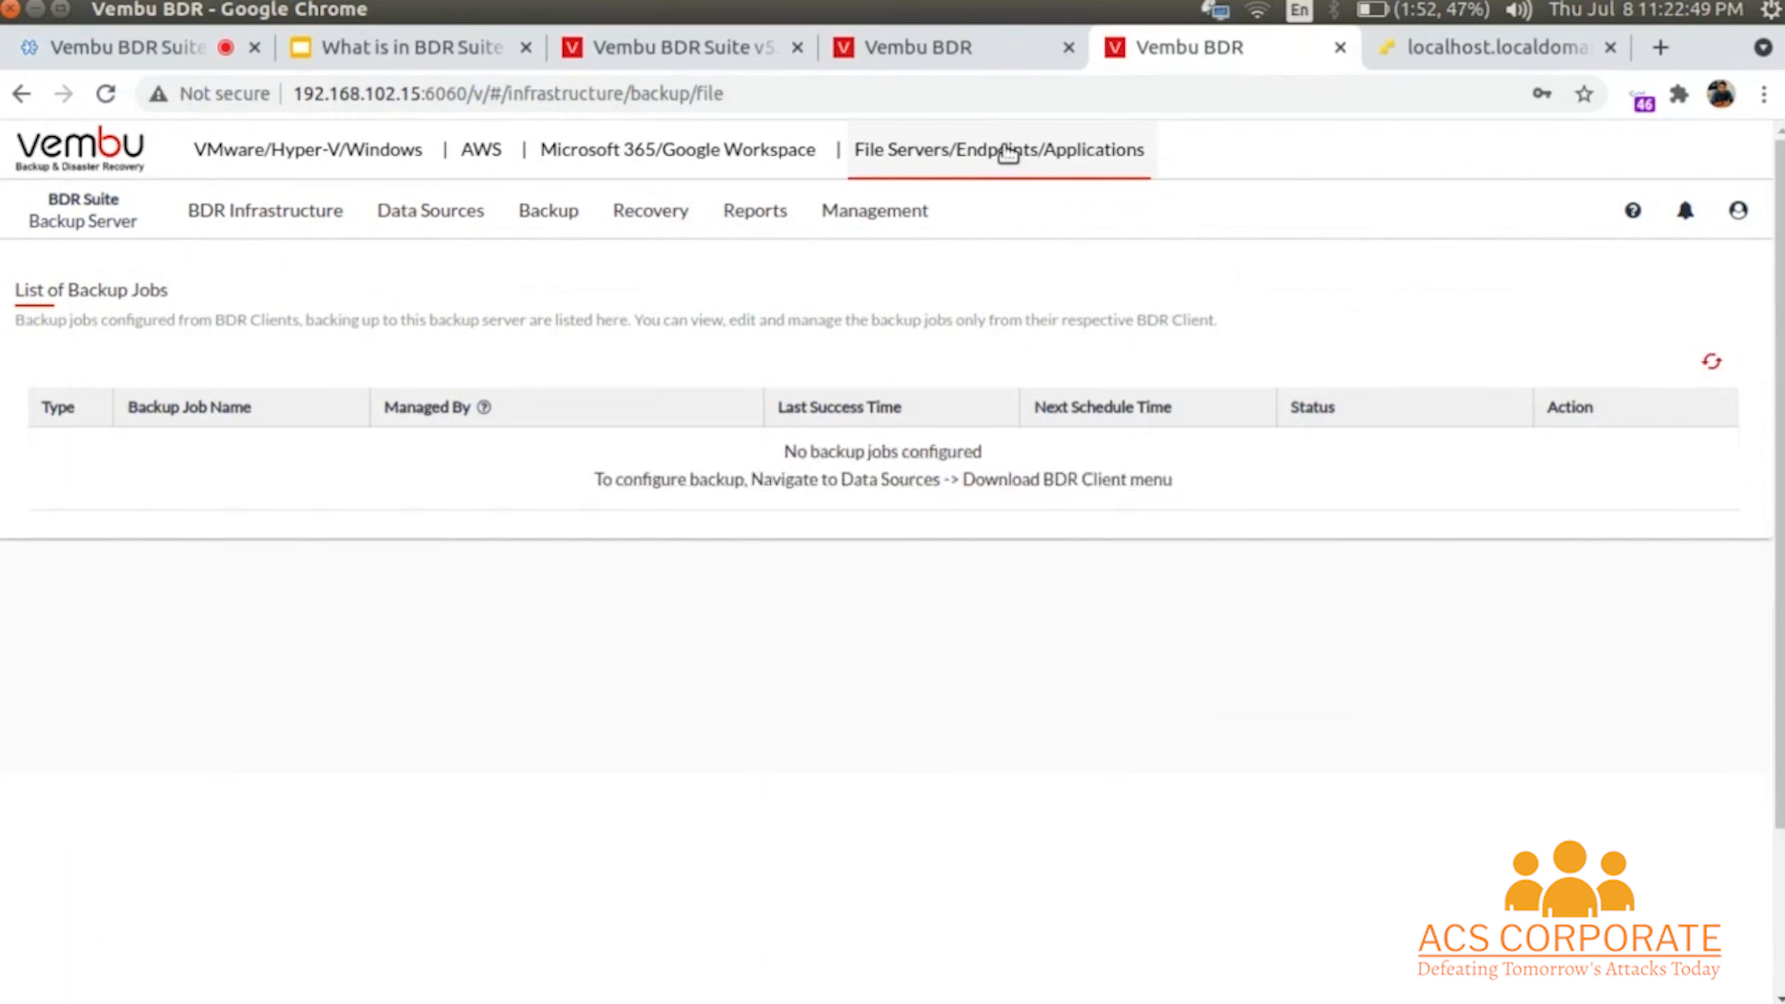
pyautogui.click(448, 218)
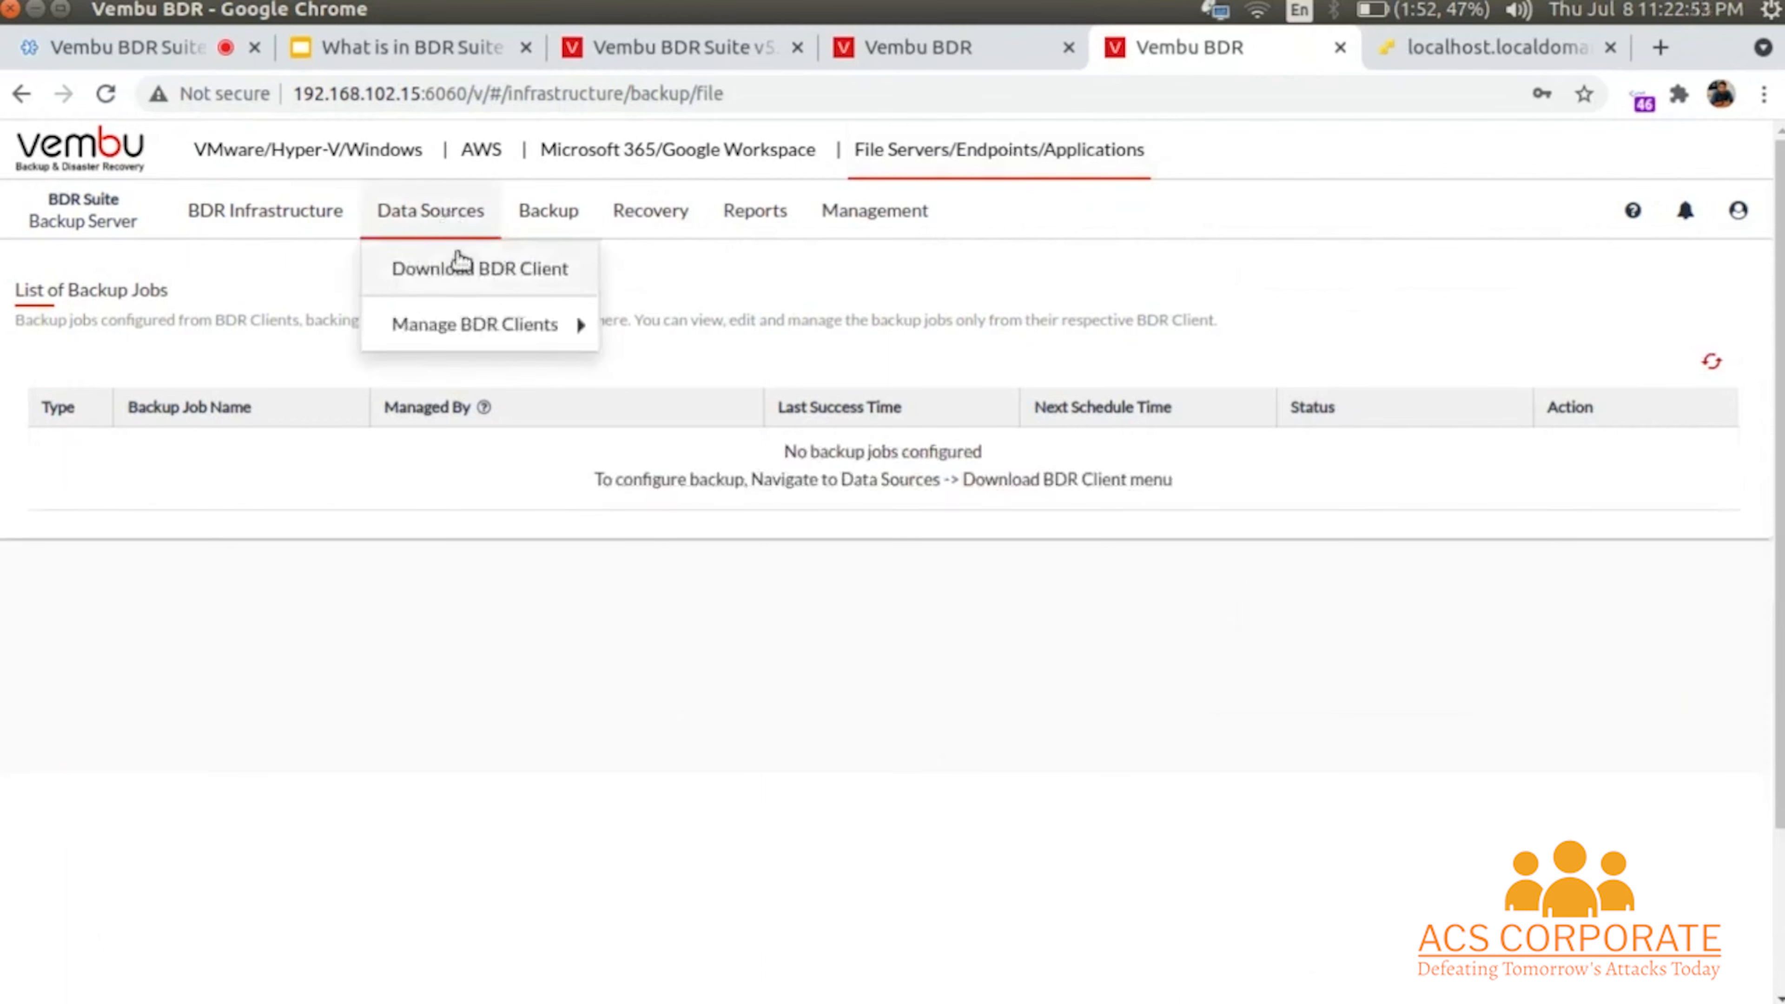
pyautogui.click(461, 266)
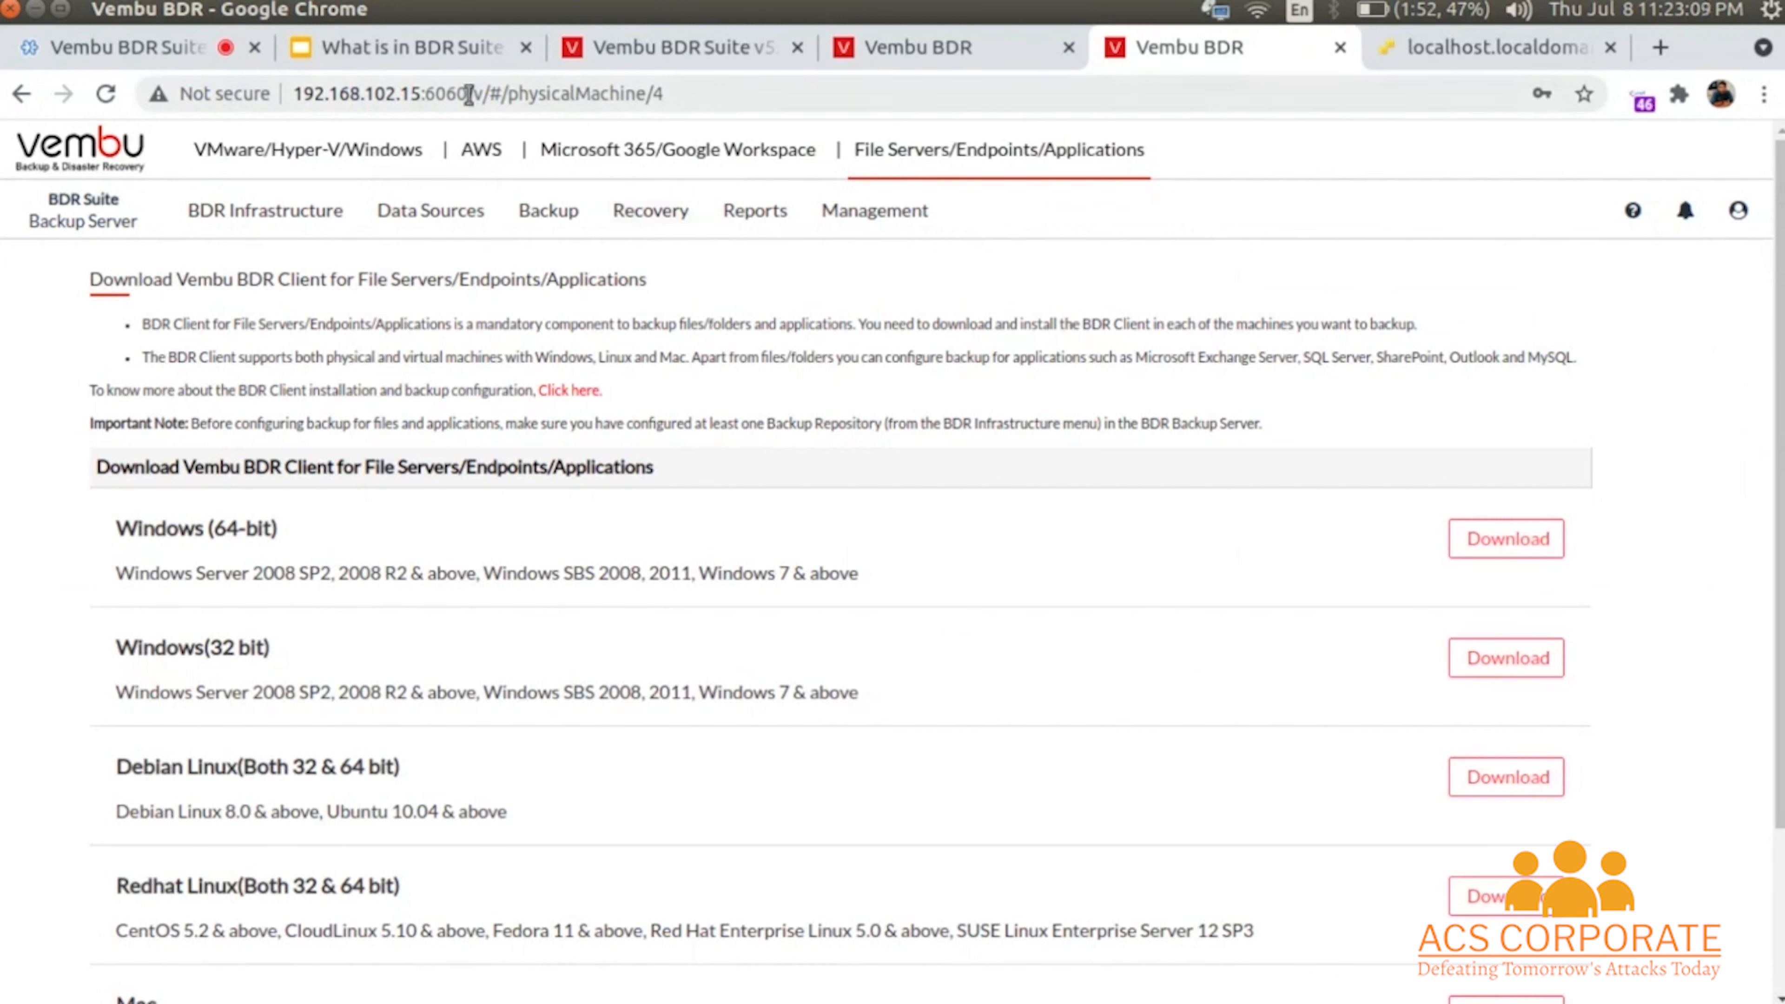
pyautogui.click(344, 161)
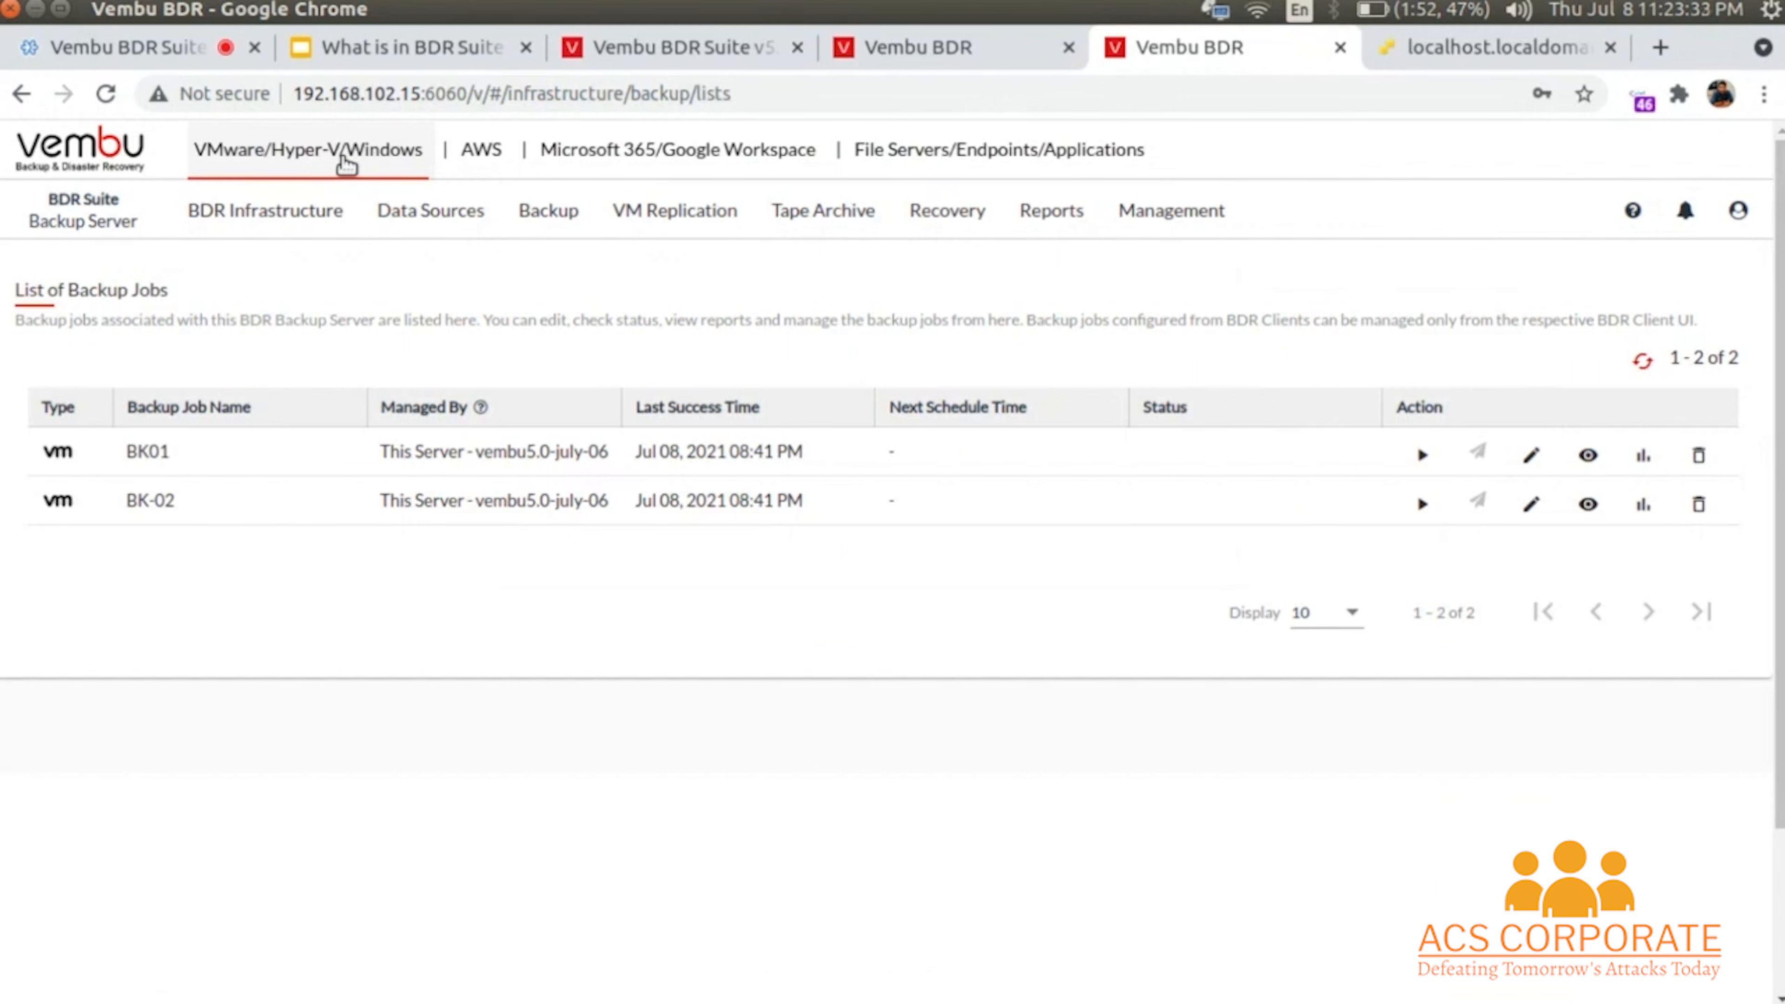
pyautogui.click(738, 50)
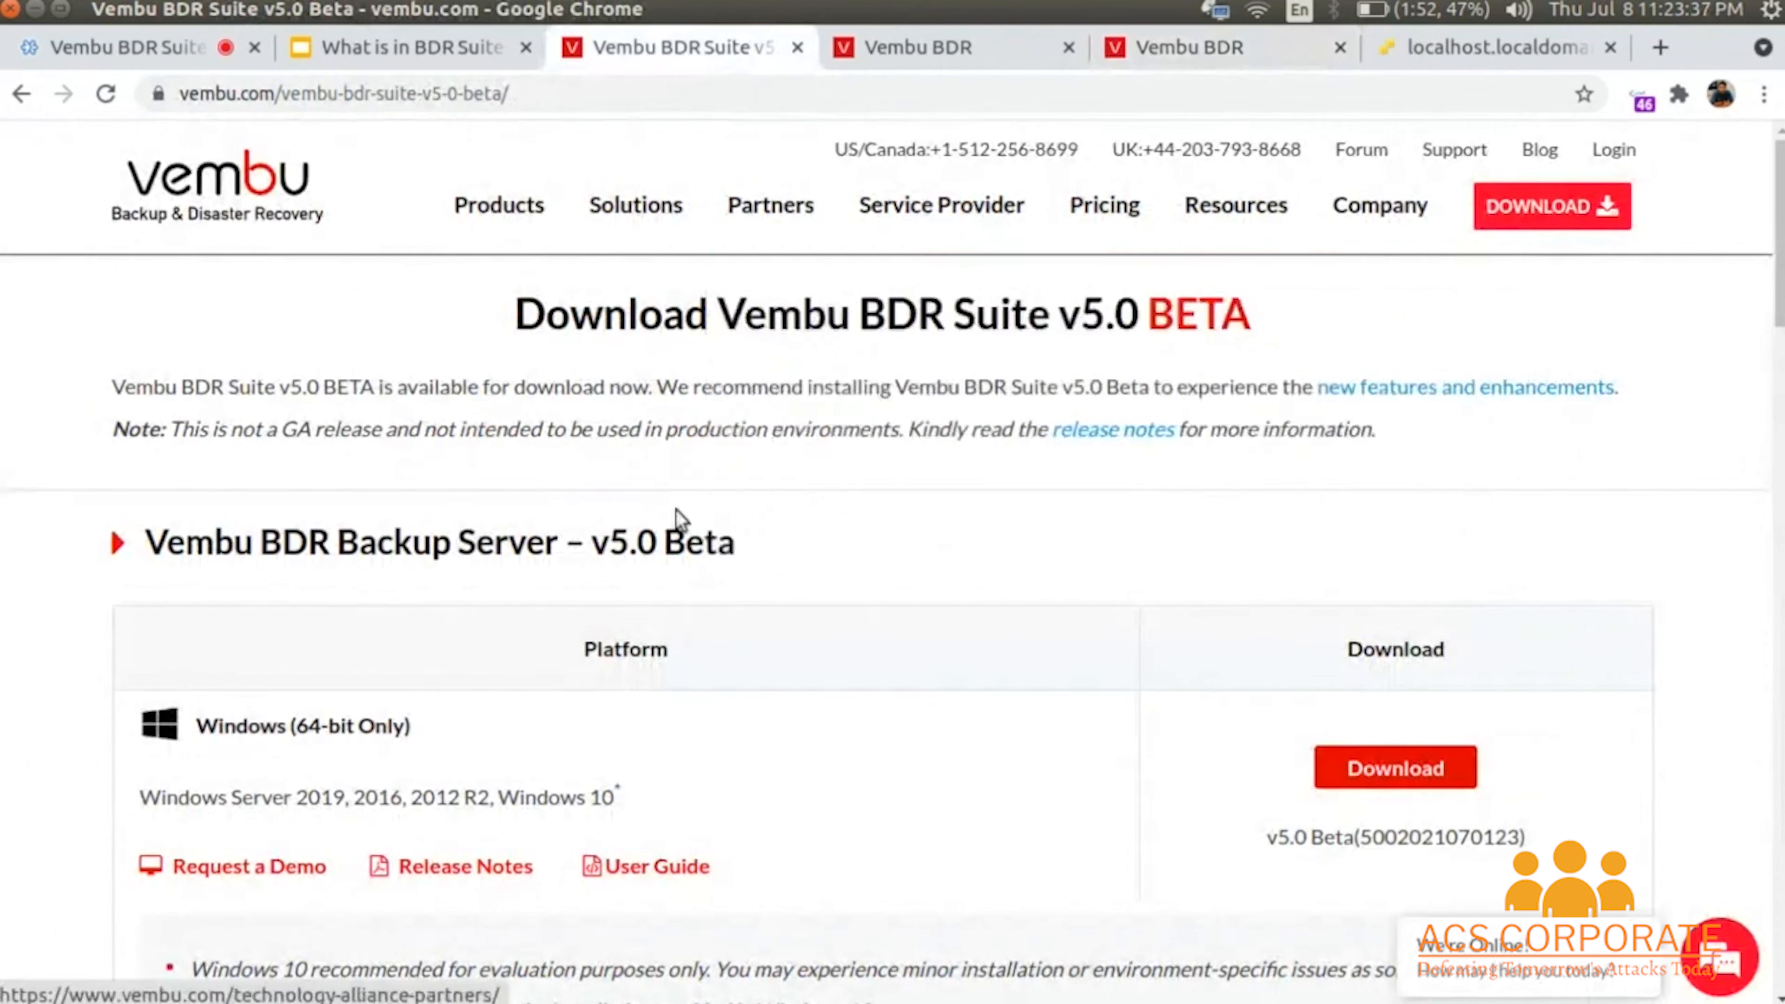